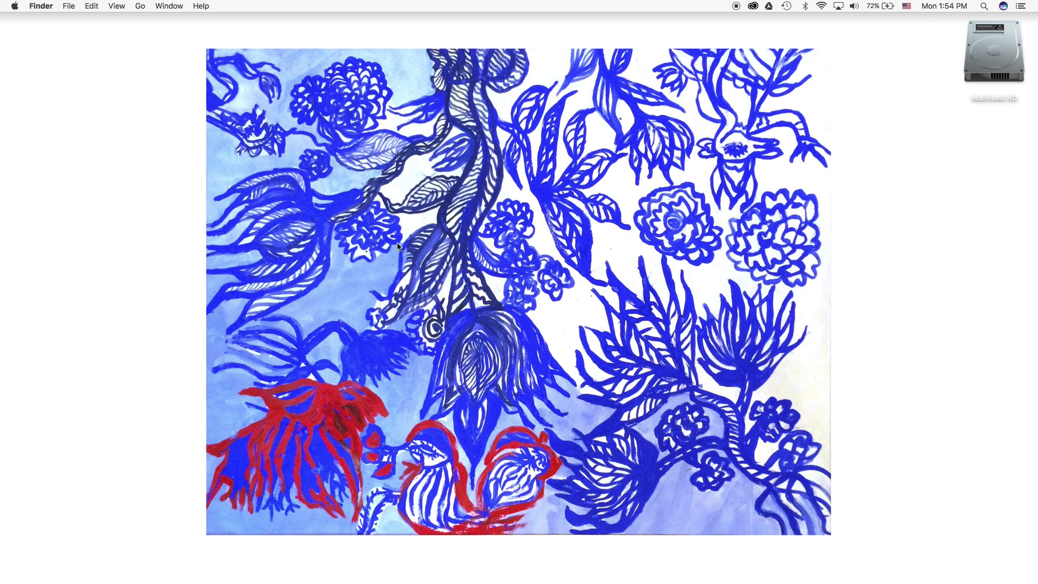
Switch to Illustrator, open the most recent GRIDDESIGN_v03.ai file, and move the Appearance panel group closer to the artboard.
mouse_move(318, 582)
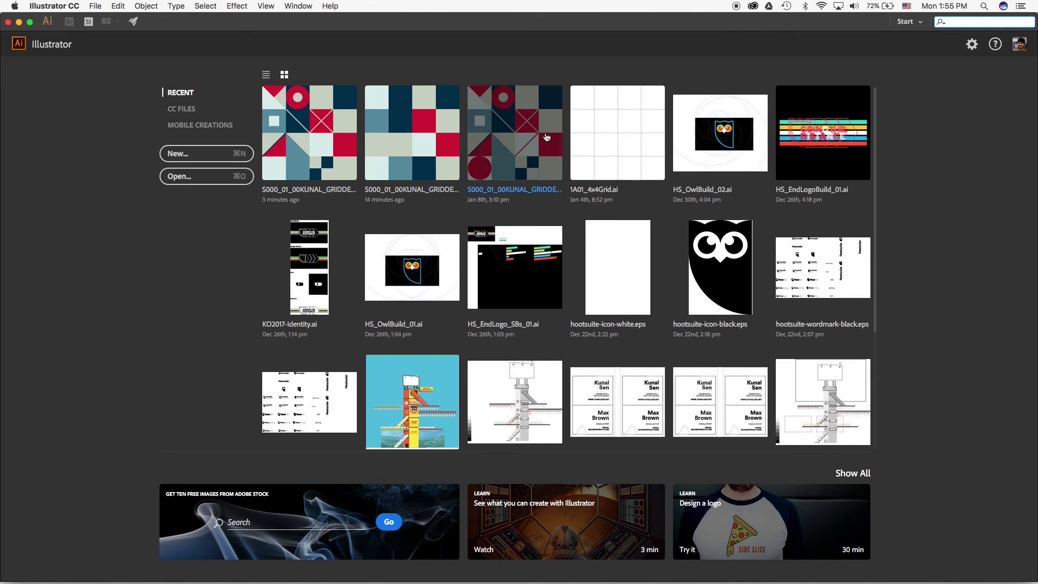
click(310, 178)
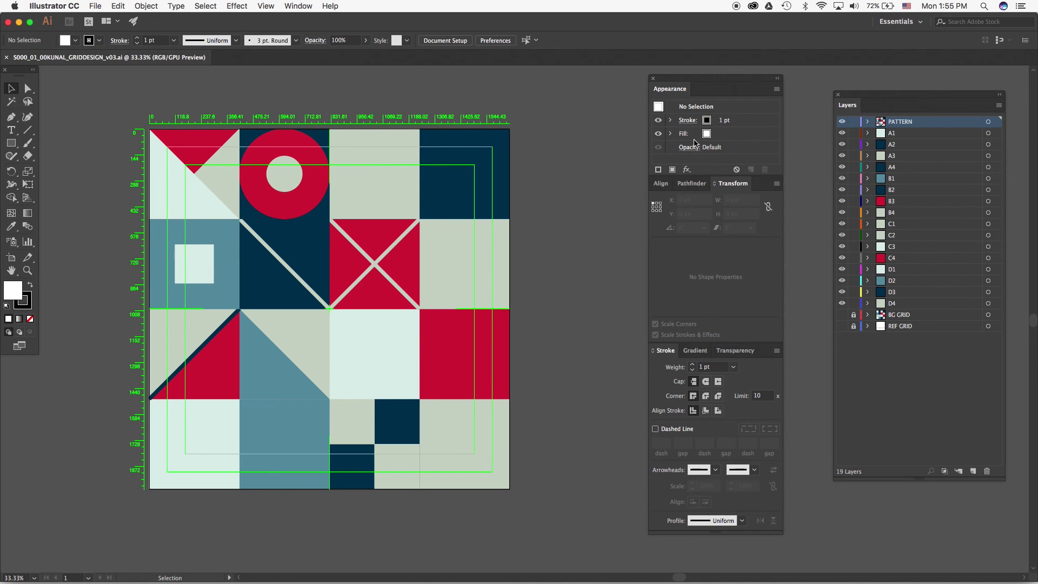
drag(698, 80, 655, 80)
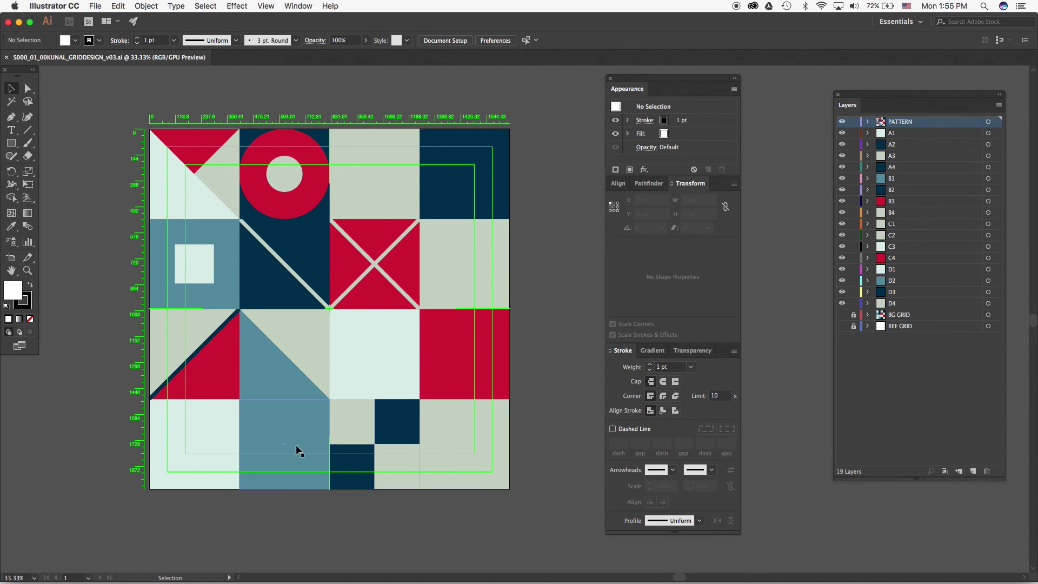
Hide the PATTERN layer and select the background squares on layers A1, A2 and A3 in turn to inspect them.
click(841, 122)
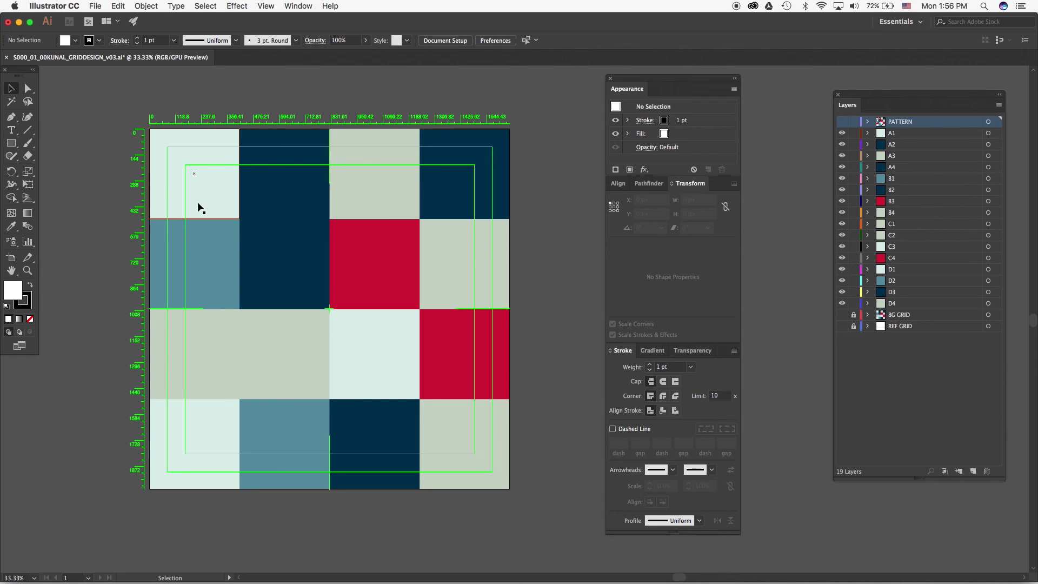
click(991, 137)
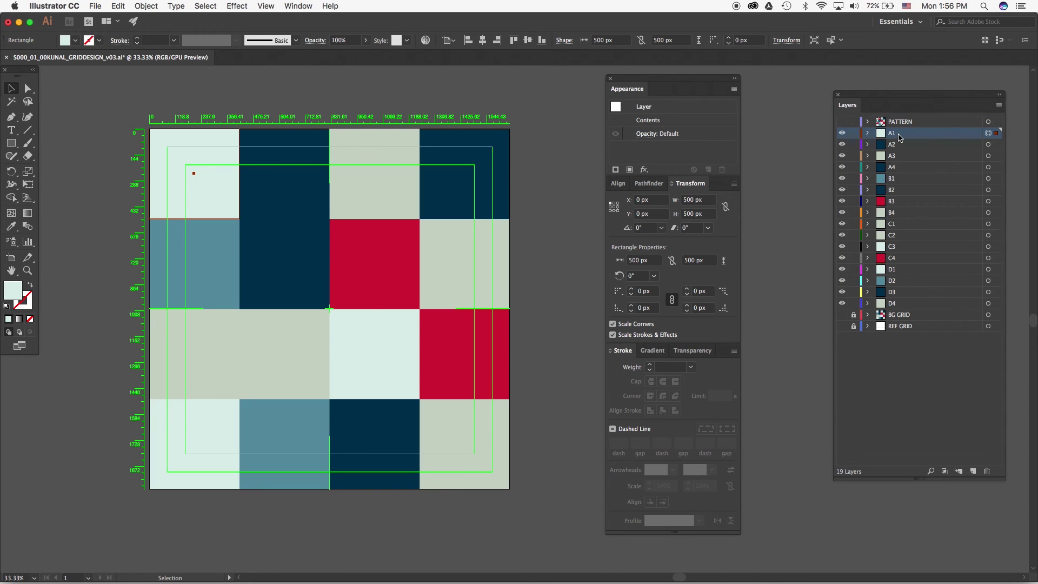
click(184, 147)
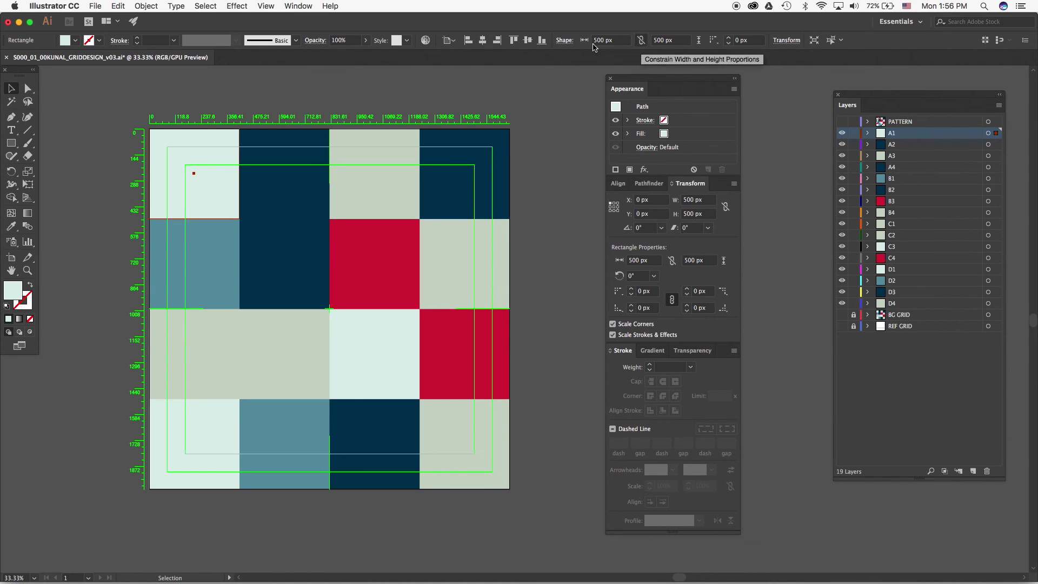
click(989, 144)
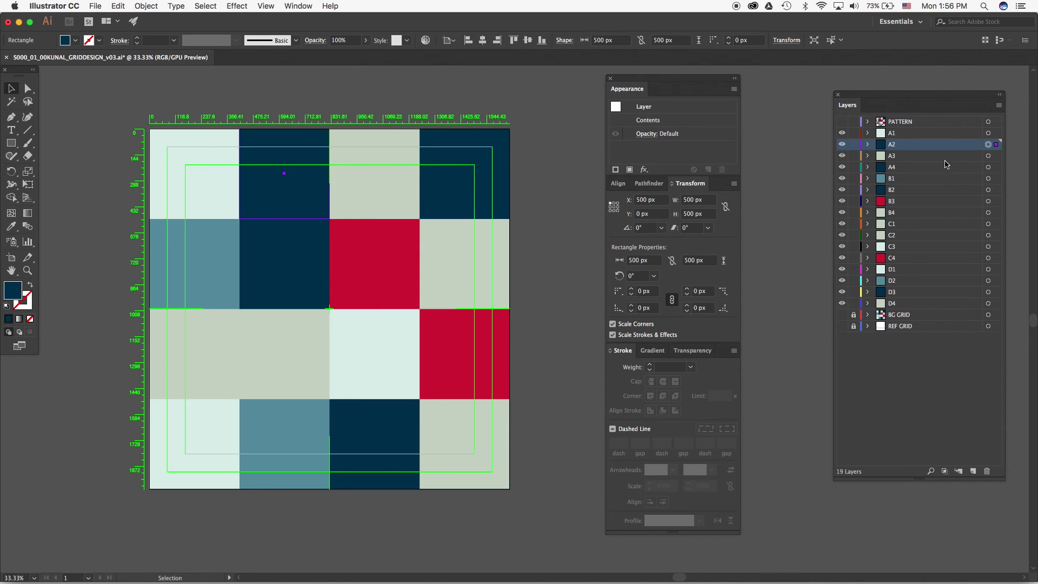
click(989, 156)
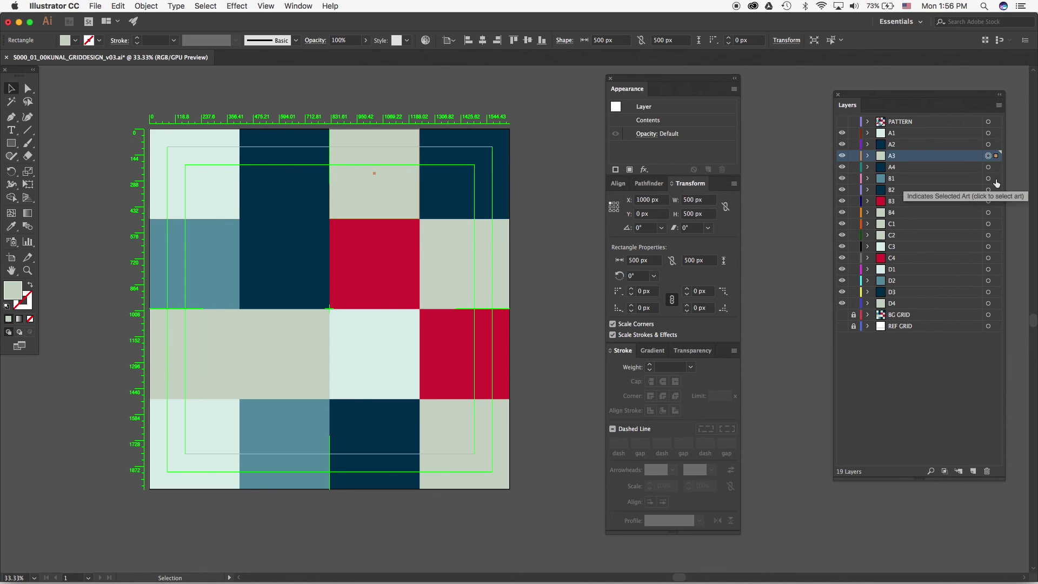
Inspect the contents of layers A3, A4 and B1, and show the PATTERN layer again with nothing selected.
click(869, 156)
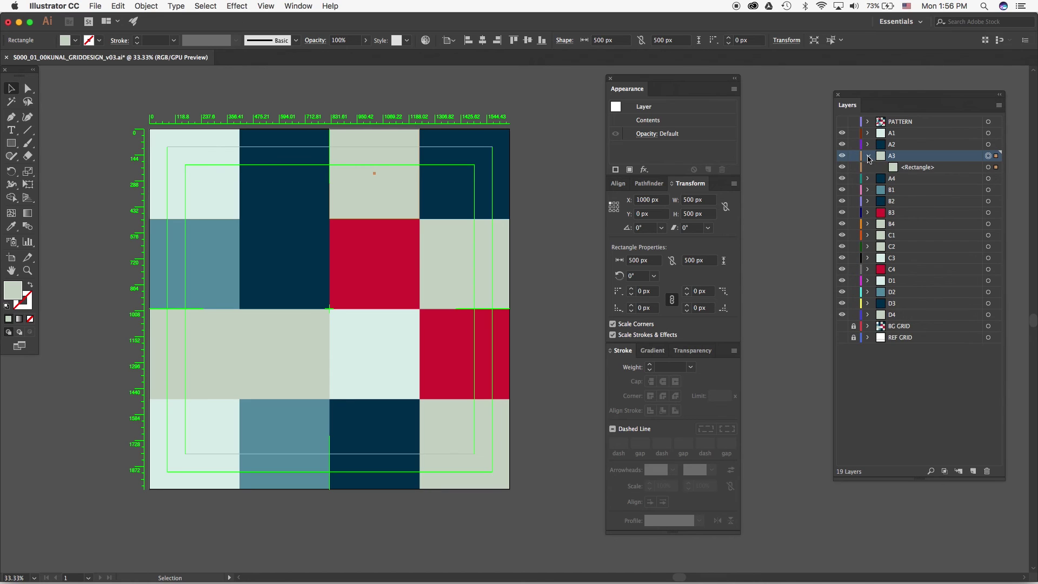
click(868, 156)
click(868, 167)
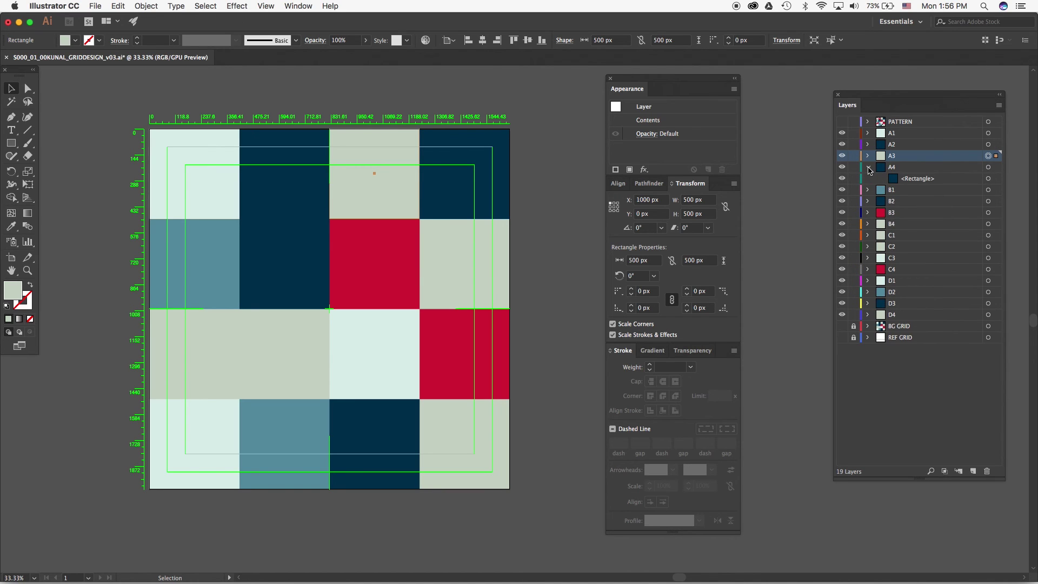
click(868, 167)
click(869, 179)
click(868, 179)
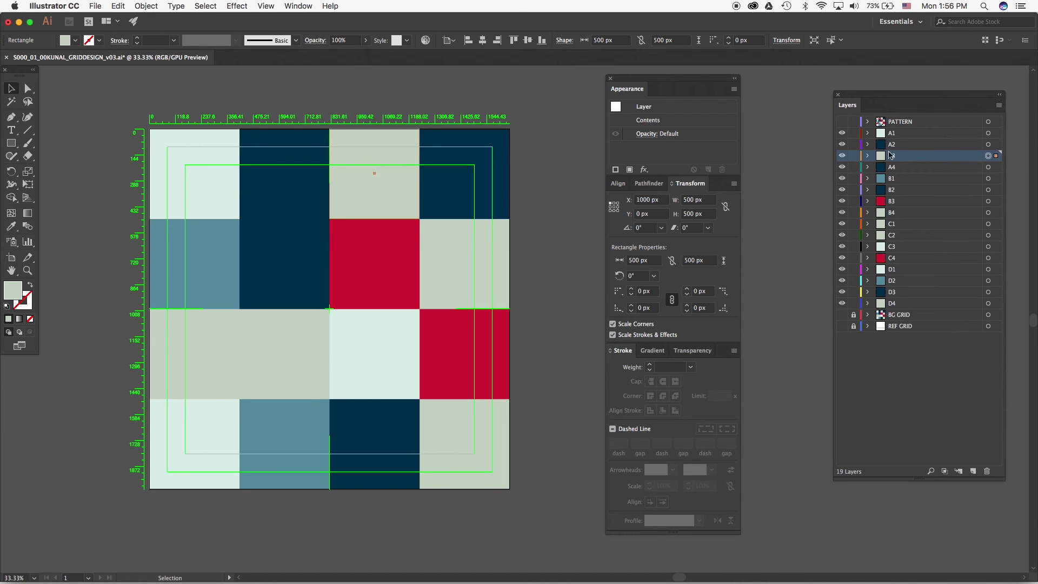
click(843, 122)
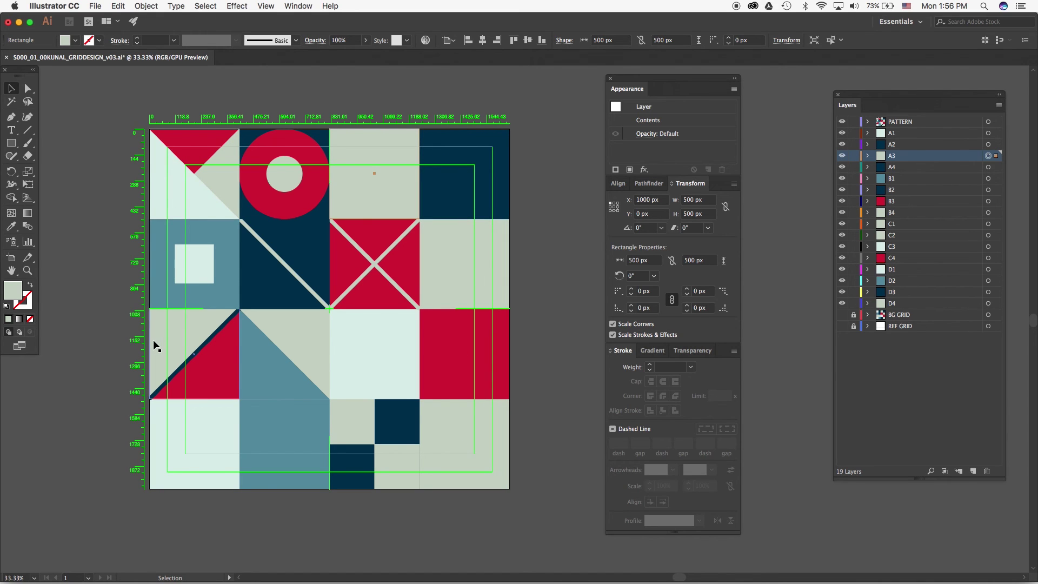
click(793, 333)
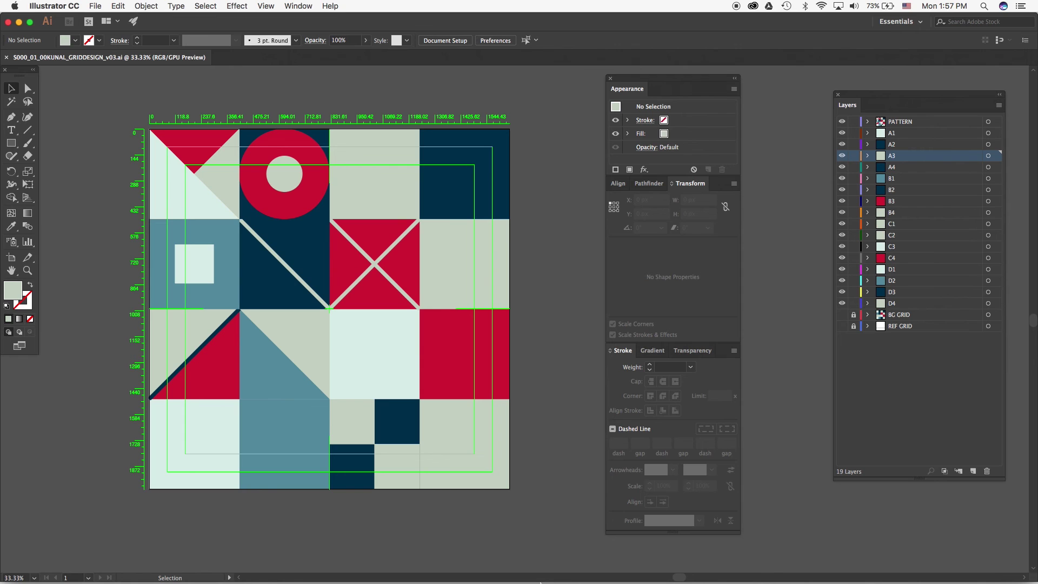
Switch to After Effects, start a file import, and browse to the AI folder inside ECU ANIM 308 > PROJECTS > 01.
mouse_move(540, 582)
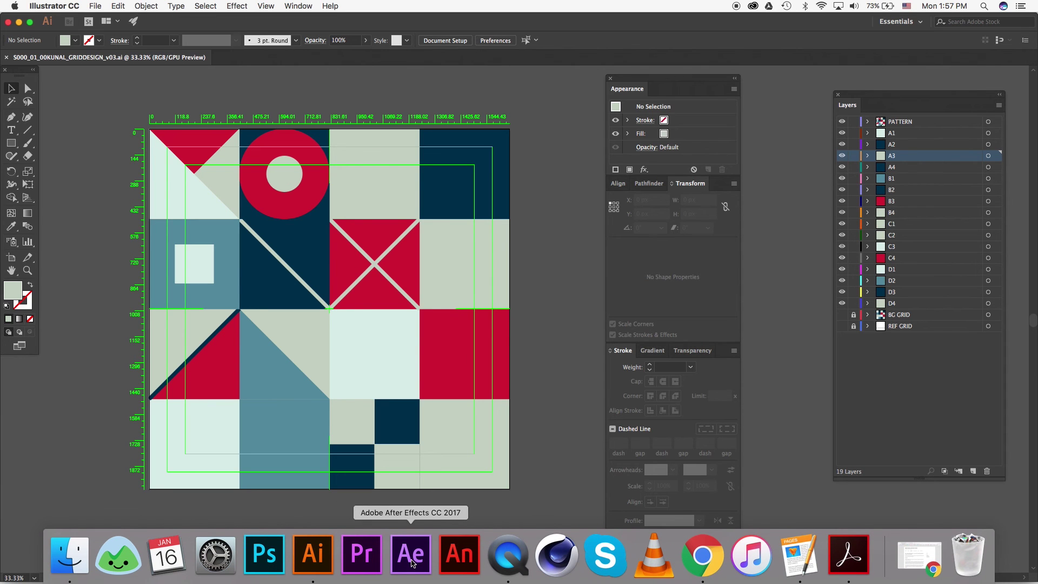
click(411, 563)
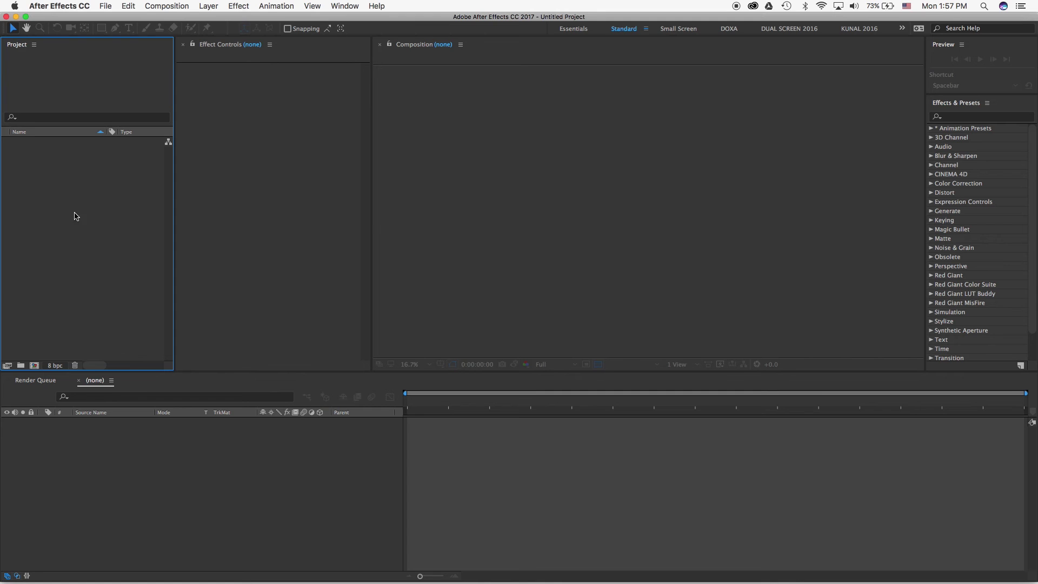
double_click(75, 216)
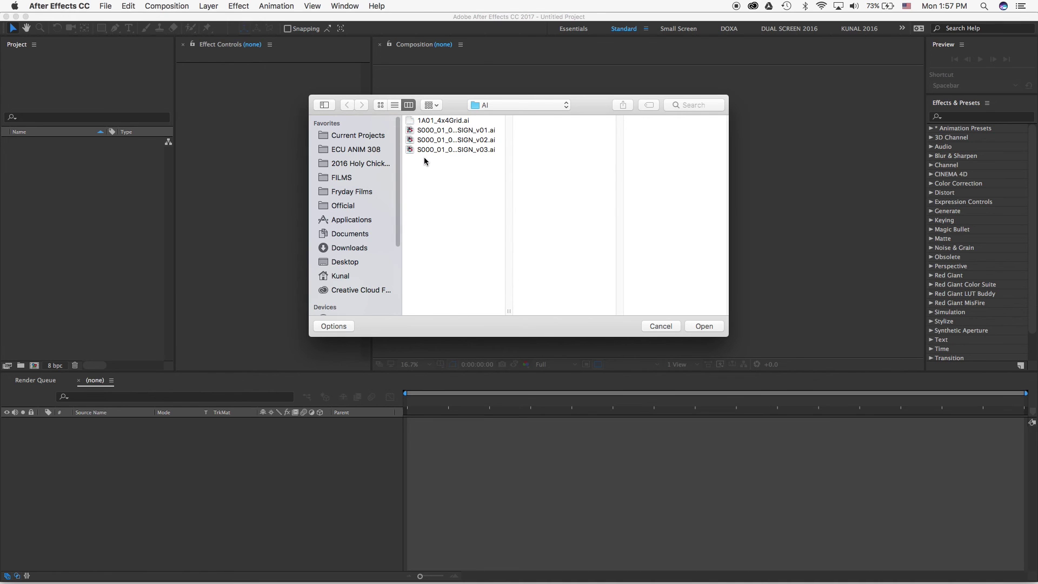
click(517, 106)
click(523, 127)
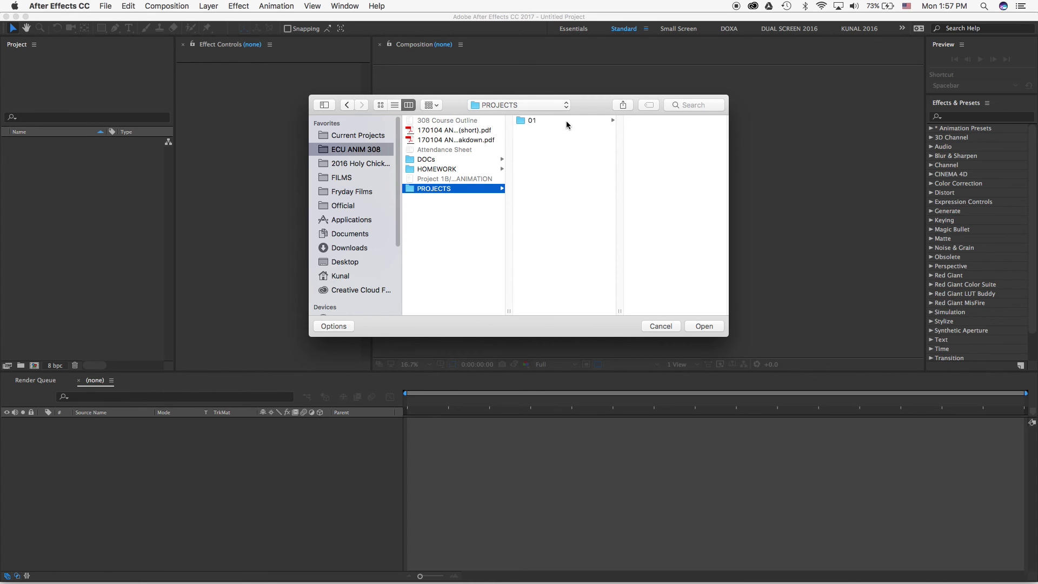
click(567, 124)
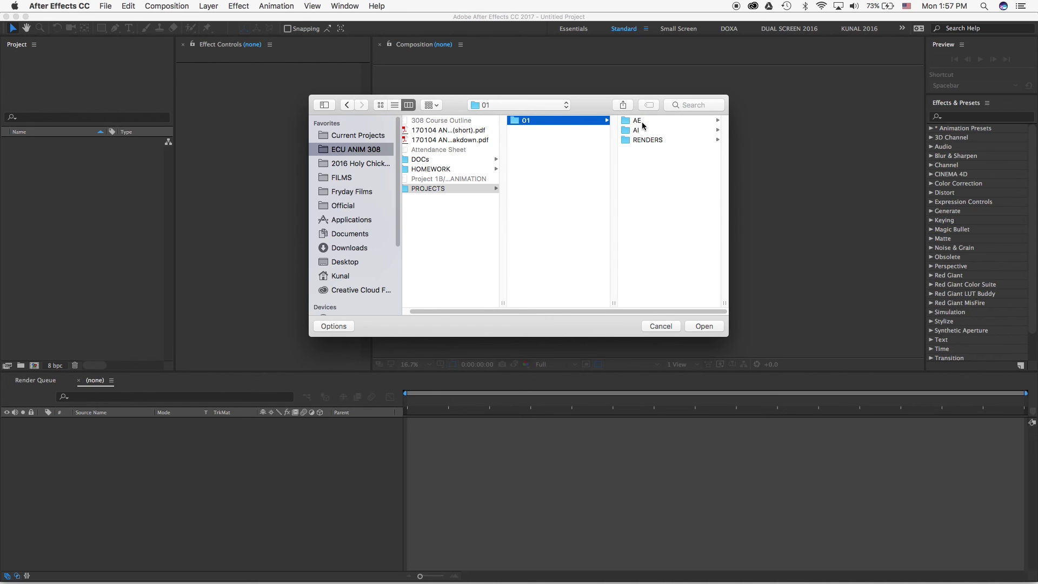
drag(663, 111, 556, 144)
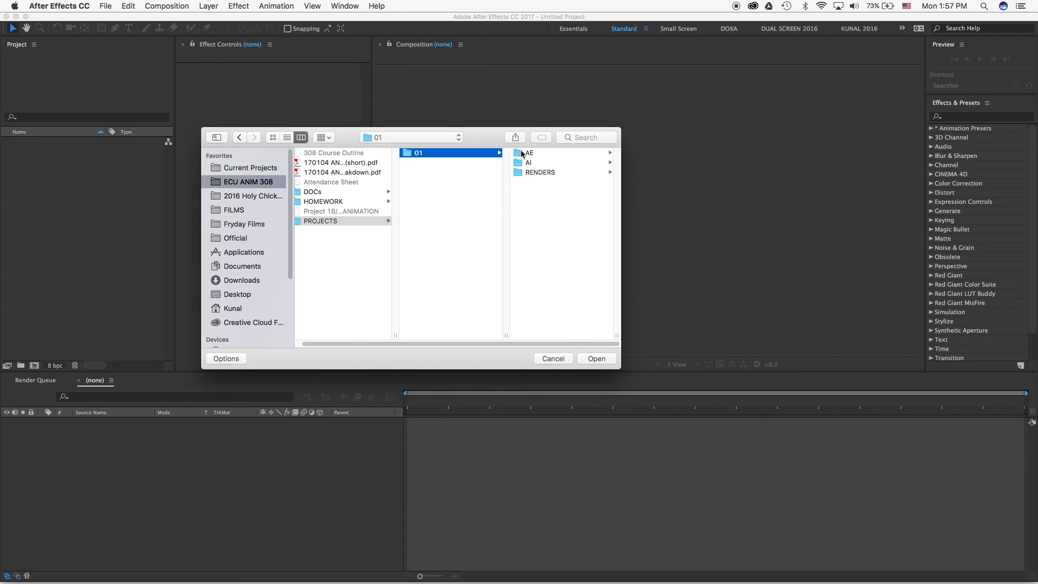
click(530, 162)
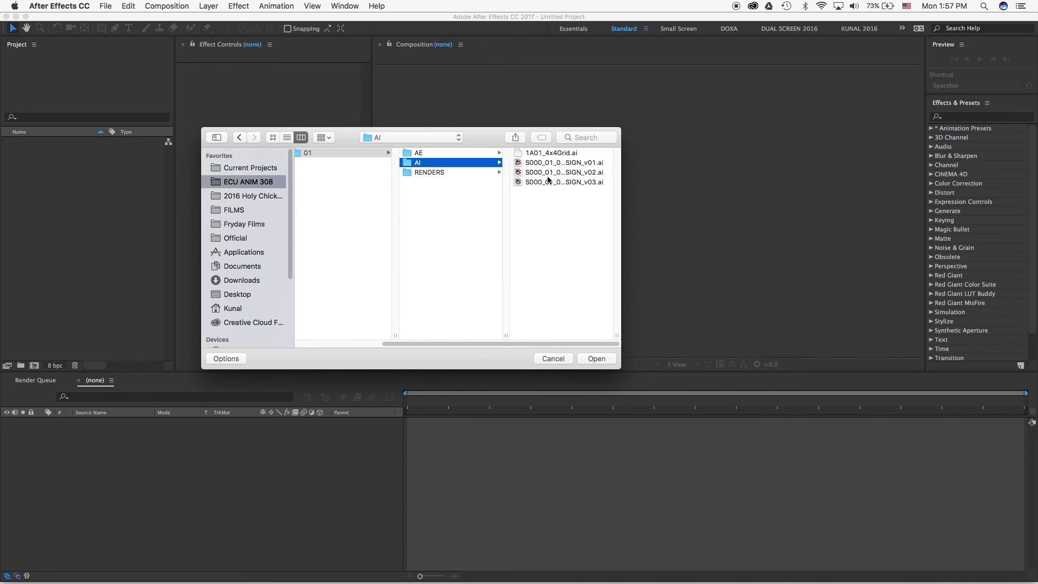
Choose the GRIDDESIGN_v03.ai file, widening the file column to read its full name, and open it for import.
click(576, 183)
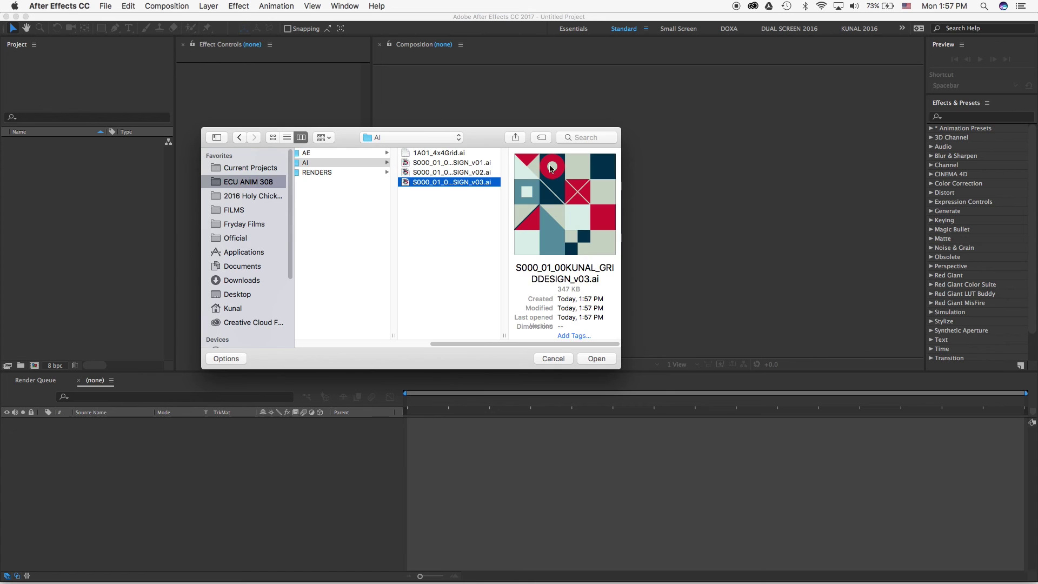
drag(501, 337, 568, 338)
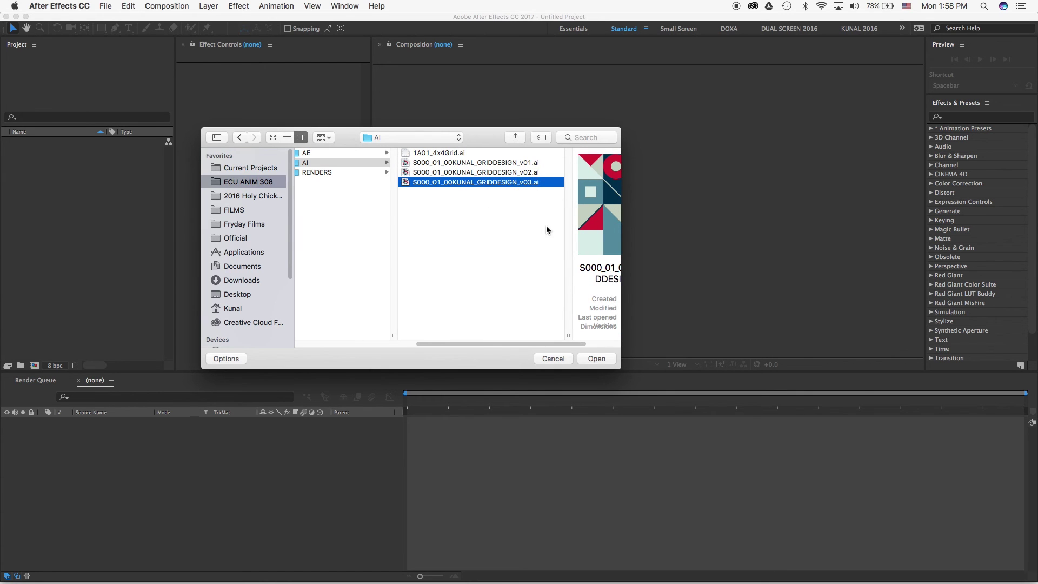
click(603, 361)
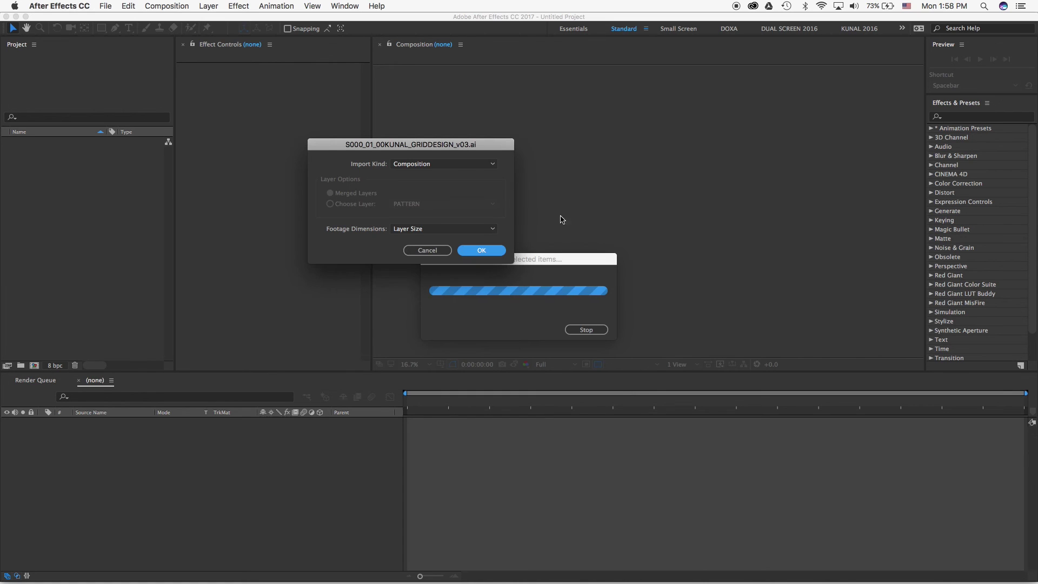
Import the Illustrator file as a Composition with Footage Dimensions set to Layer Size.
drag(403, 142, 367, 138)
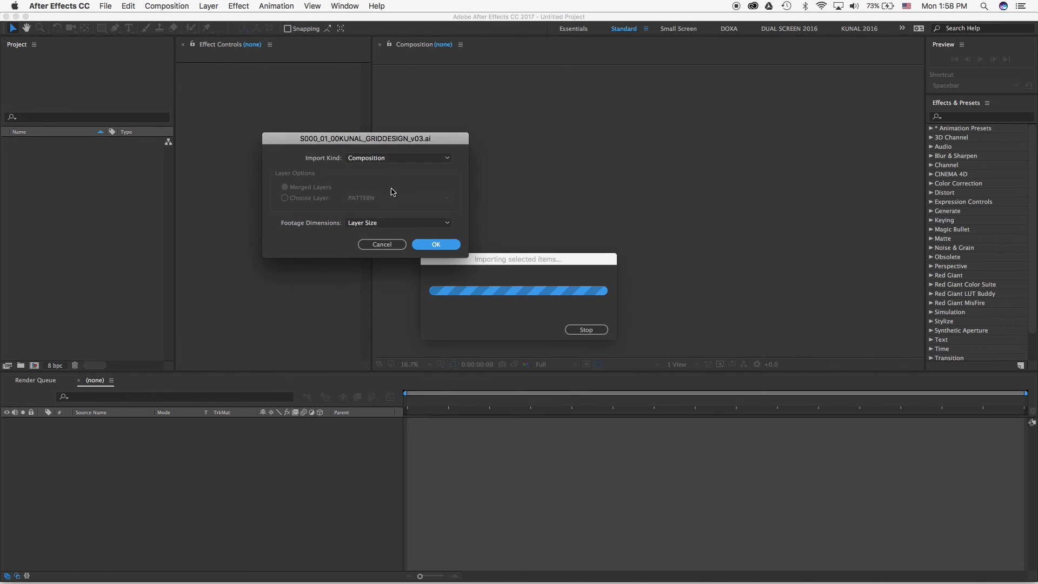
click(403, 159)
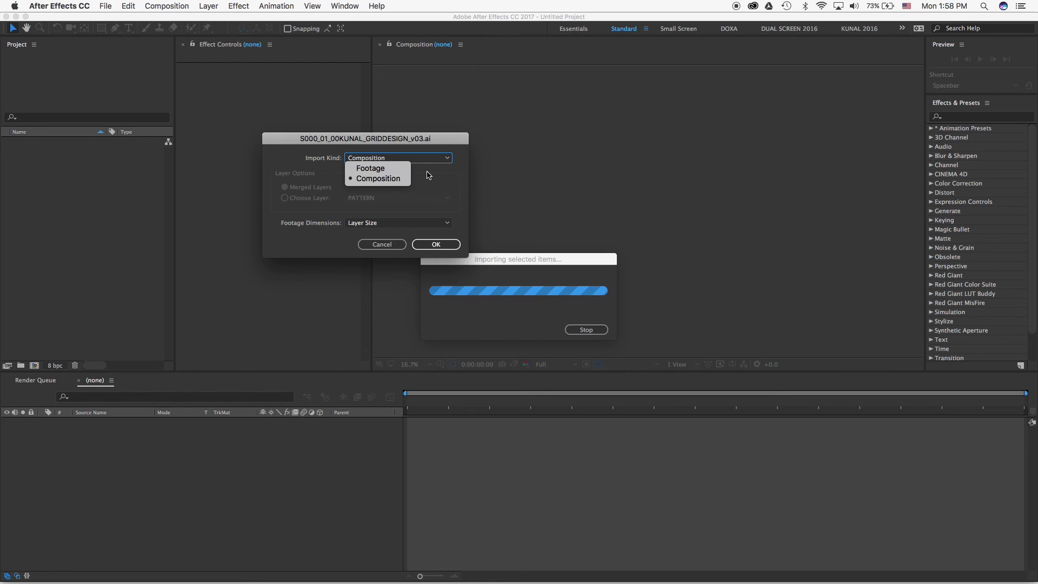
click(390, 179)
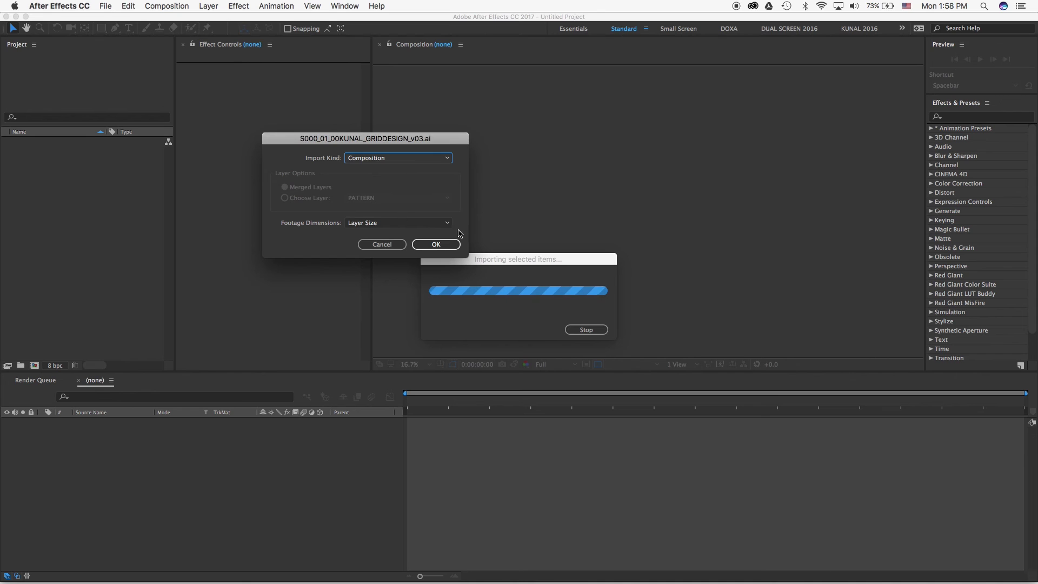
click(400, 224)
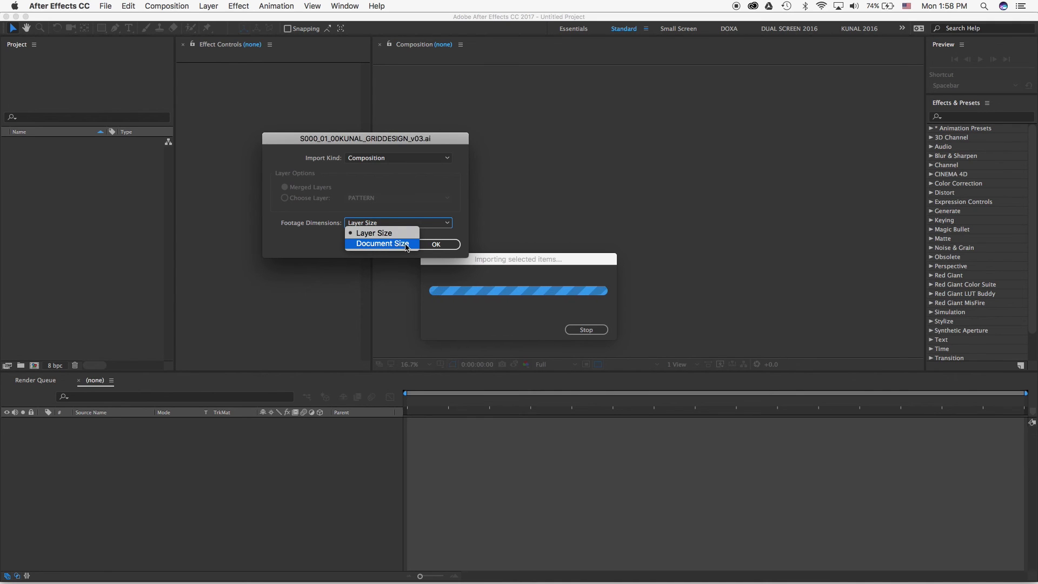
click(431, 199)
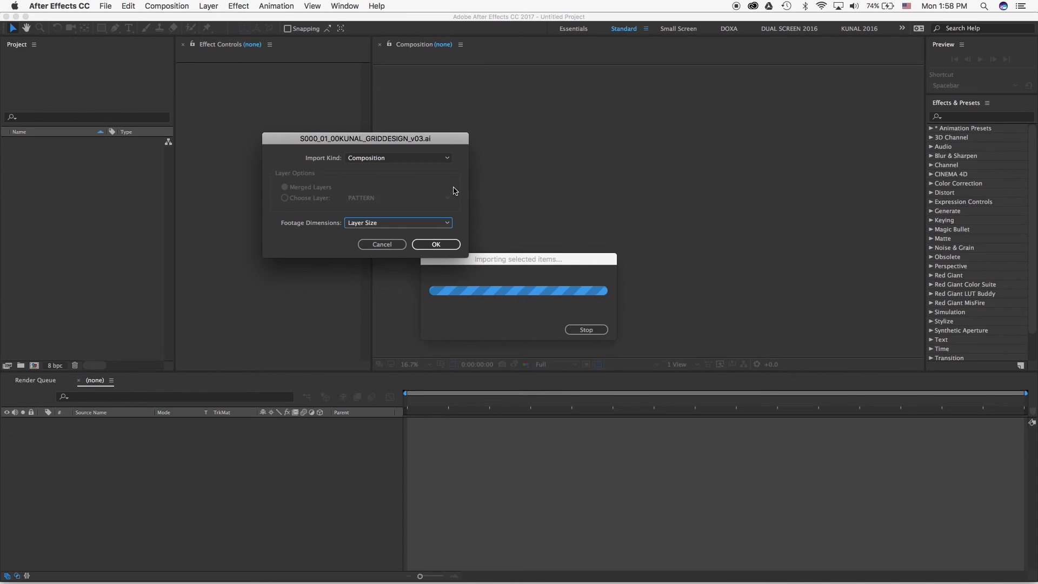
click(381, 223)
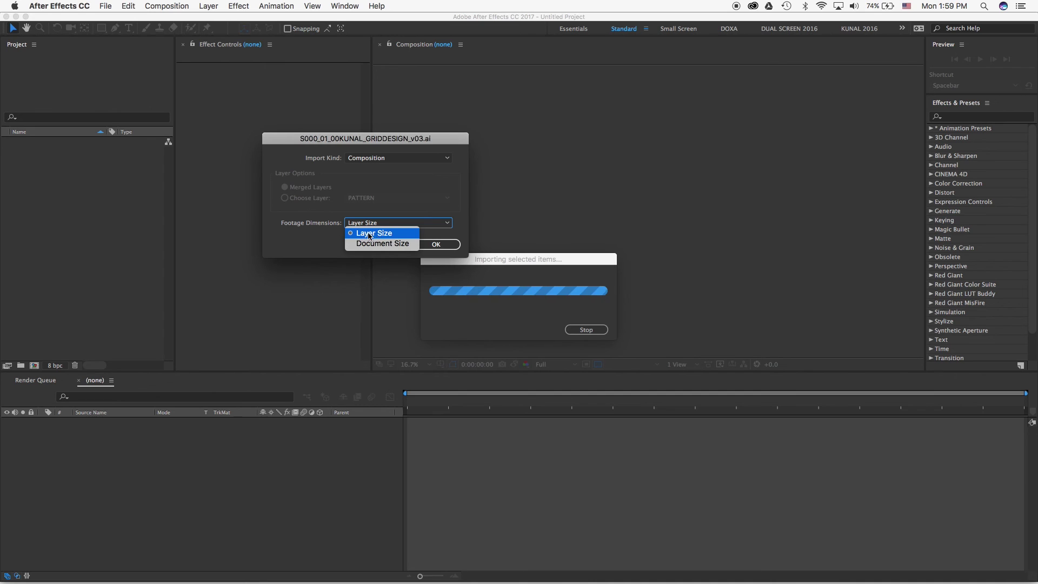
click(376, 235)
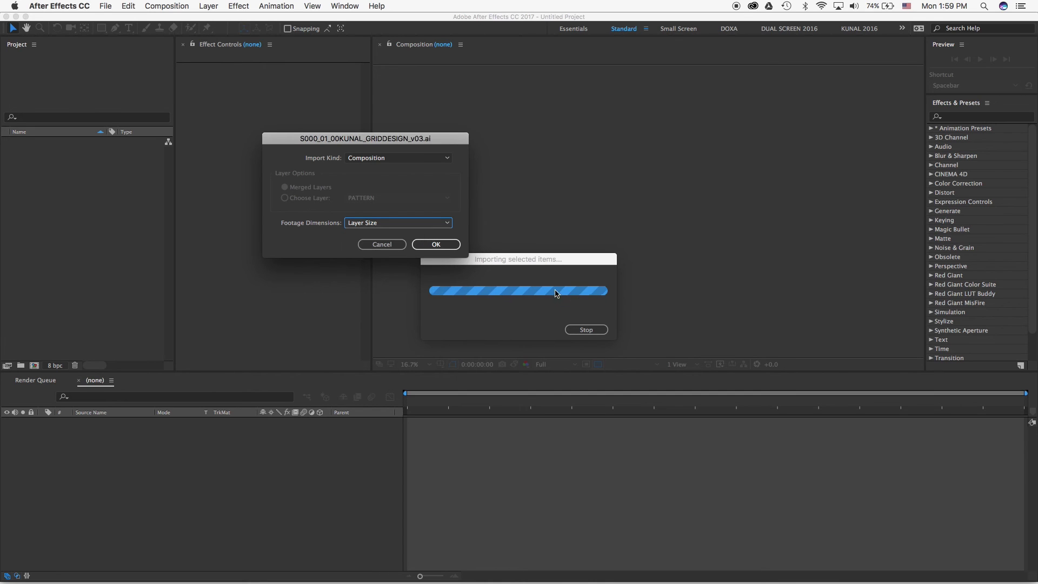
click(436, 245)
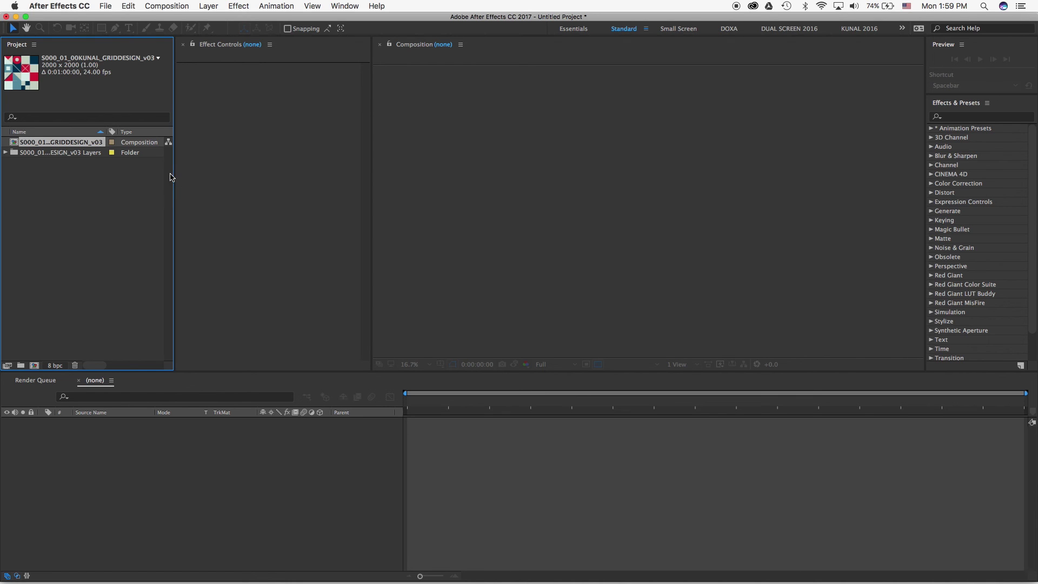
Widen the Project panel and its Name column, expand the imported Layers folder, and select the A2 layer.
drag(173, 178, 197, 178)
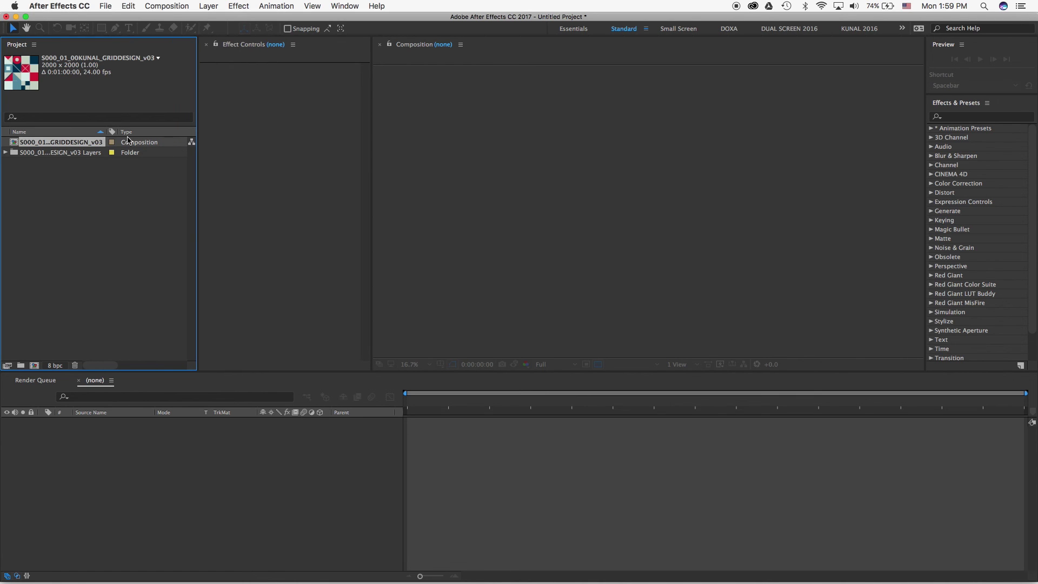
drag(107, 131, 145, 133)
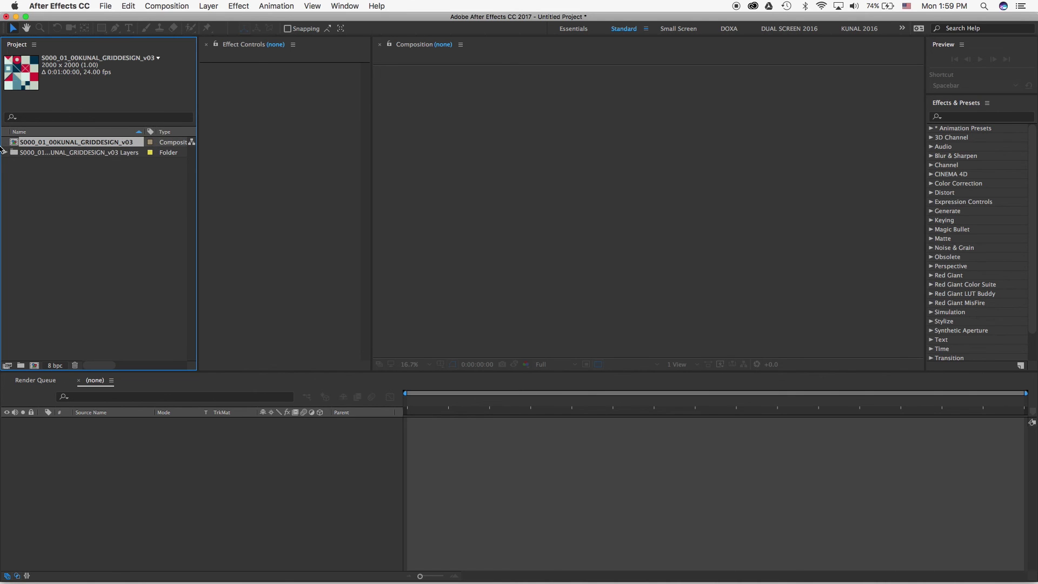
click(5, 153)
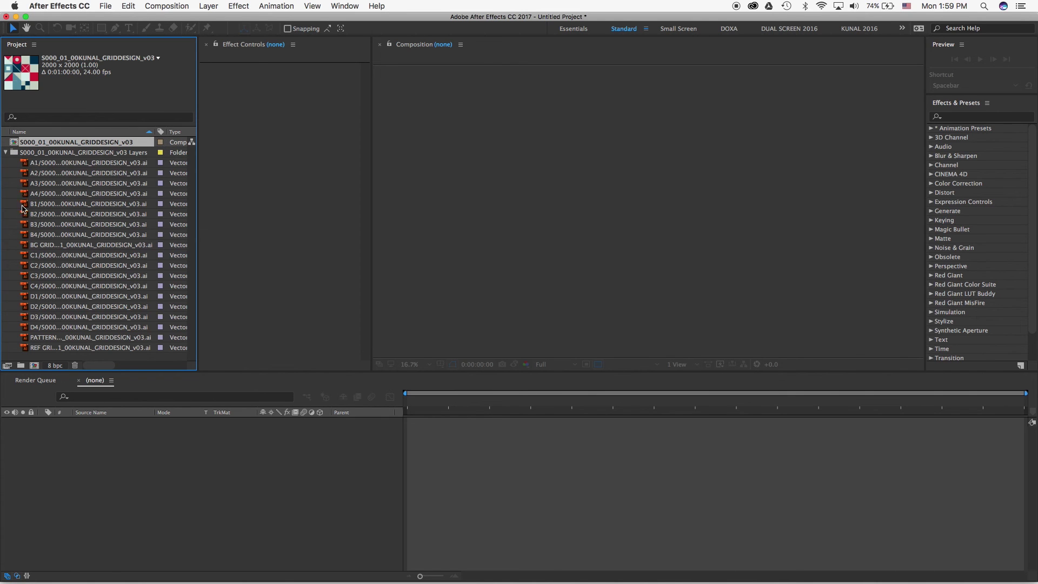
click(46, 173)
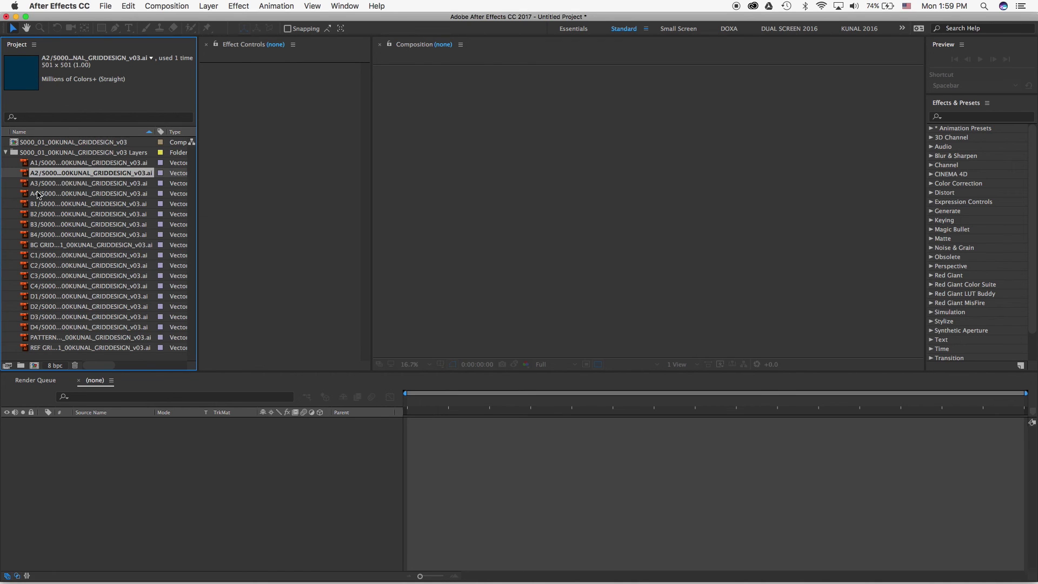
Preview several of the imported layers between A4 and D1, and collapse the Layers folder.
click(39, 194)
click(36, 216)
click(37, 236)
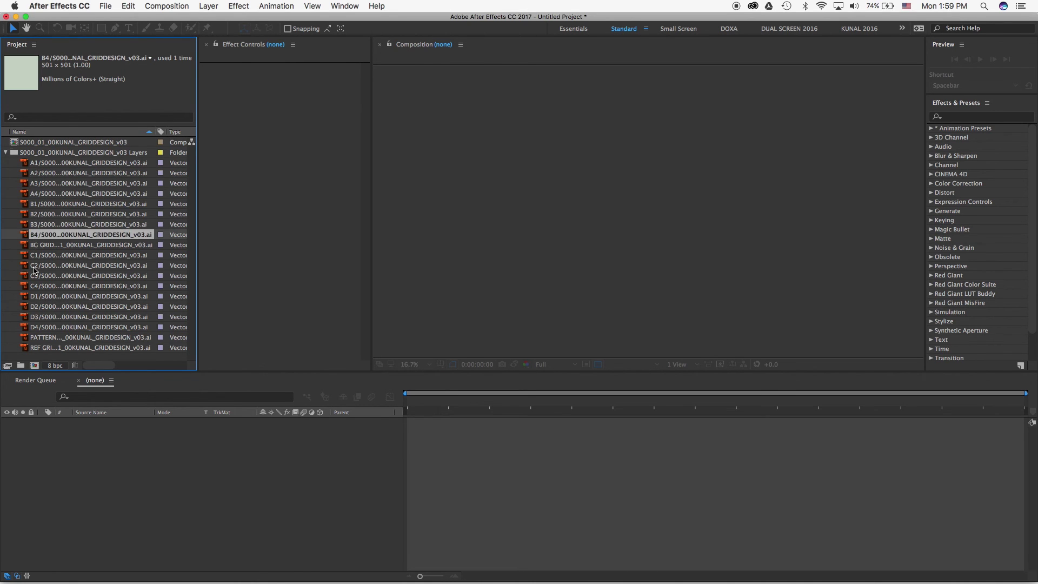
click(35, 267)
click(41, 297)
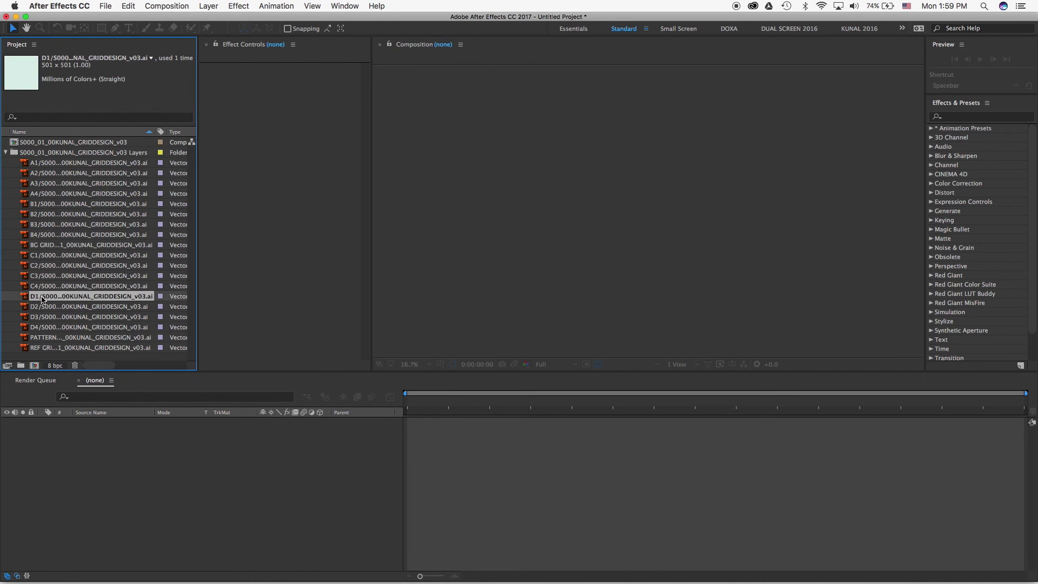
click(5, 153)
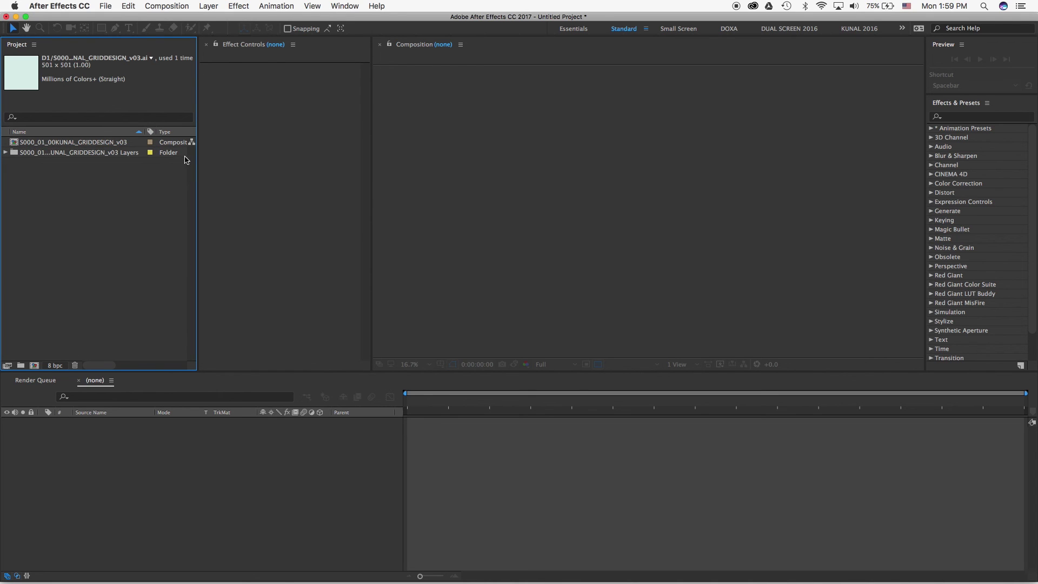
Narrow the Project panel, open the imported GRIDDESIGN_v03 composition, and enlarge the timeline to show all its layers.
drag(197, 160, 173, 157)
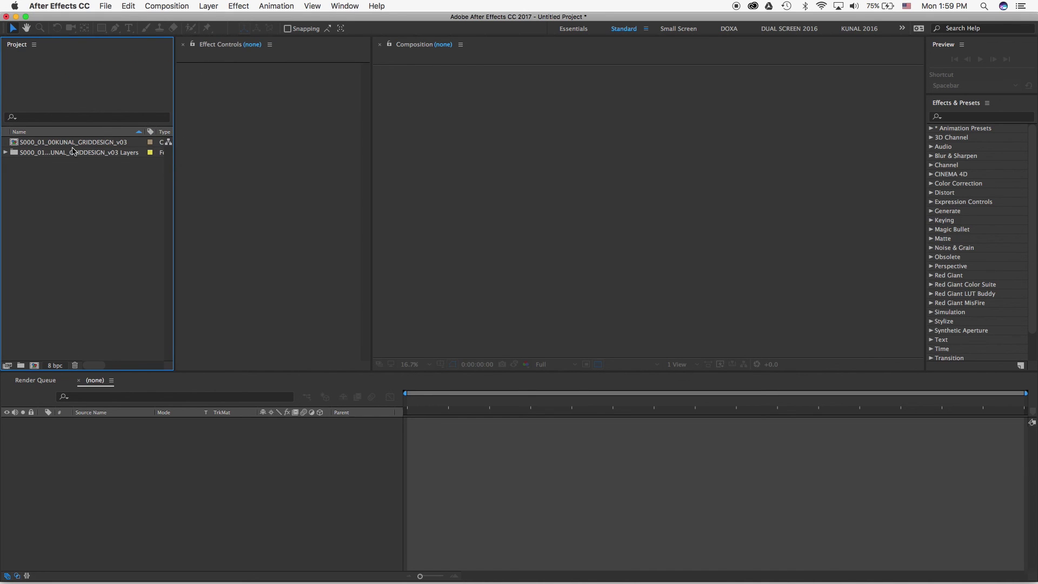
double_click(16, 143)
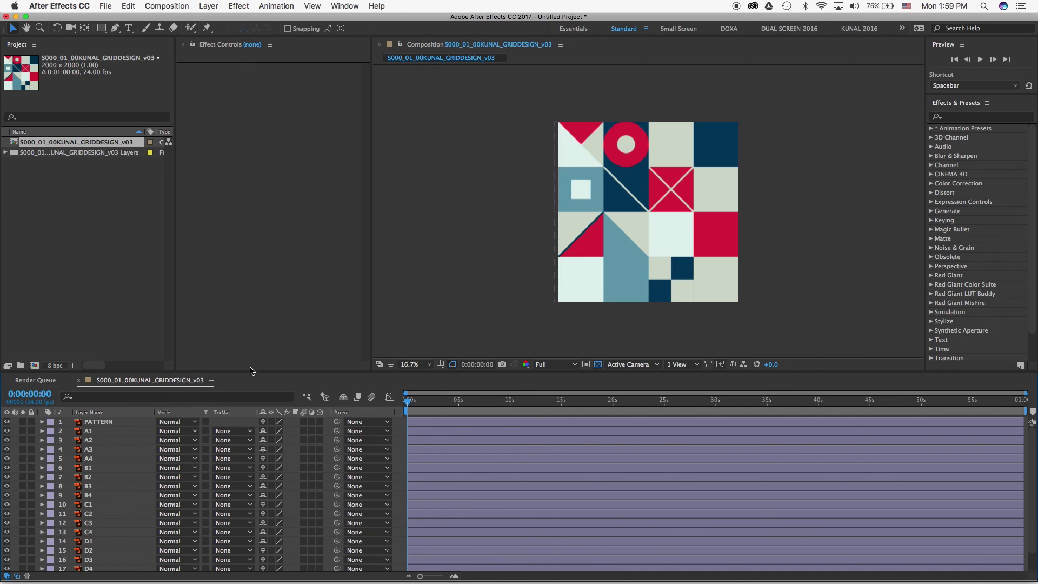
click(240, 372)
drag(240, 372, 247, 331)
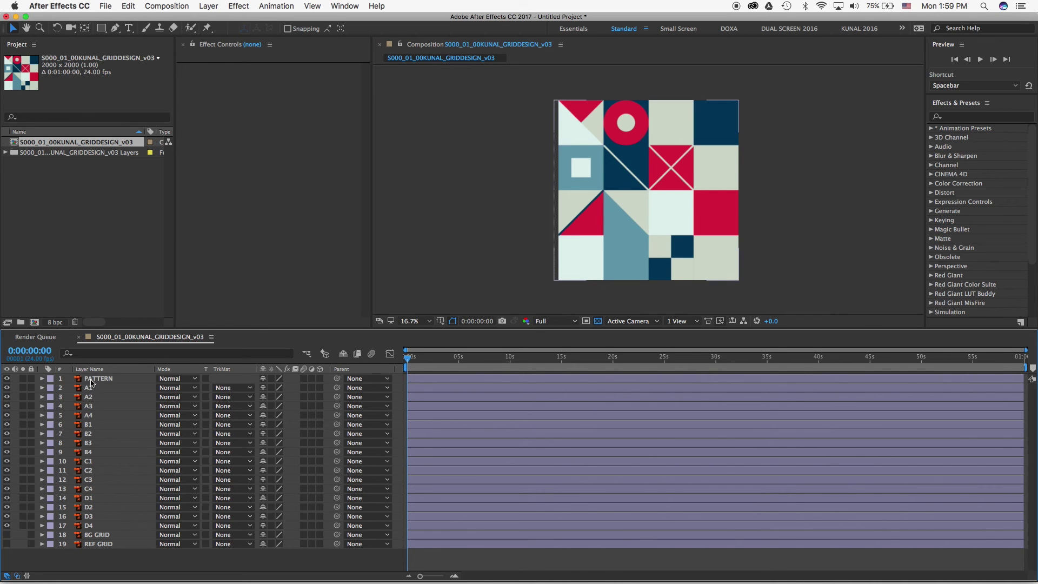
Select the PATTERN and REF GRID layers in turn, and hide the PATTERN layer.
click(91, 380)
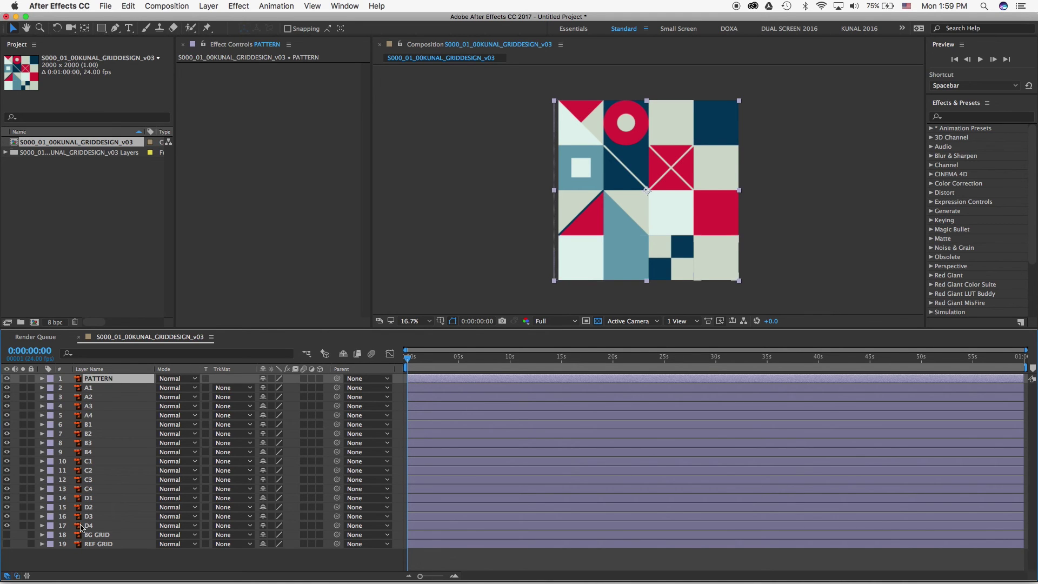
click(91, 544)
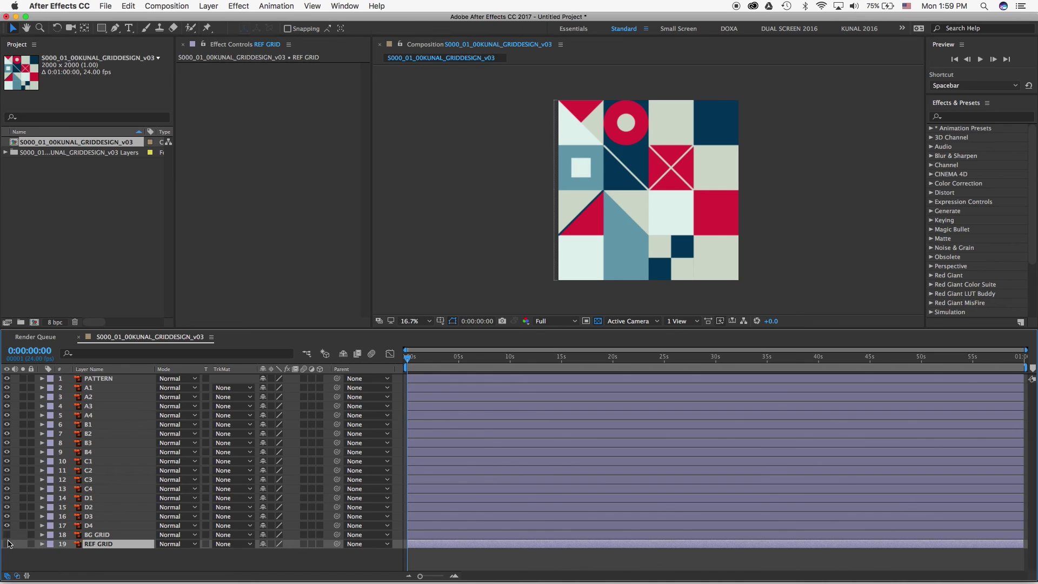
click(106, 380)
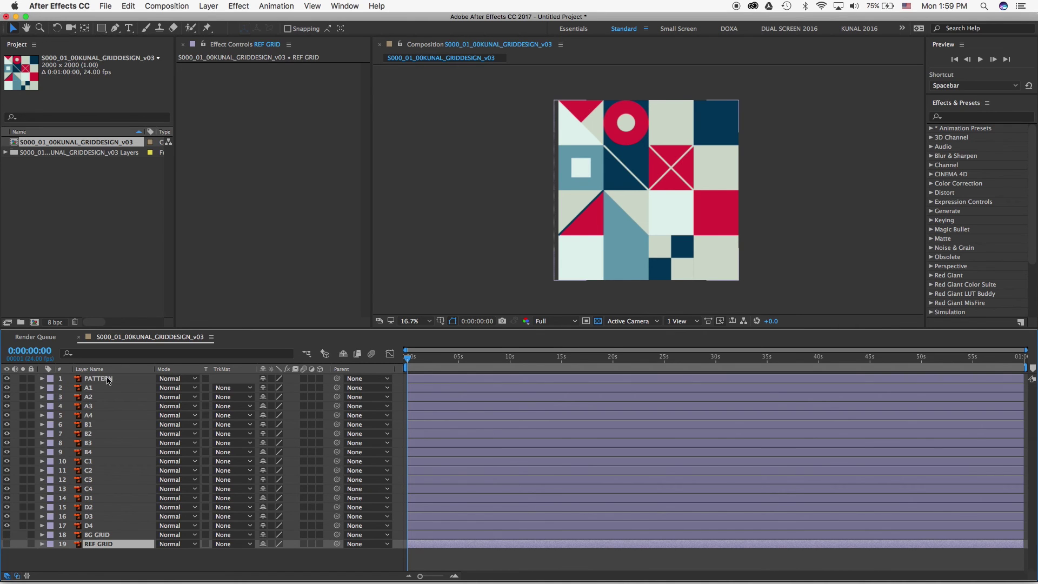
click(7, 379)
Select grid squares A1 to A4, B3, B4 and B2 one by one in the composition view, and clear the selection.
click(588, 125)
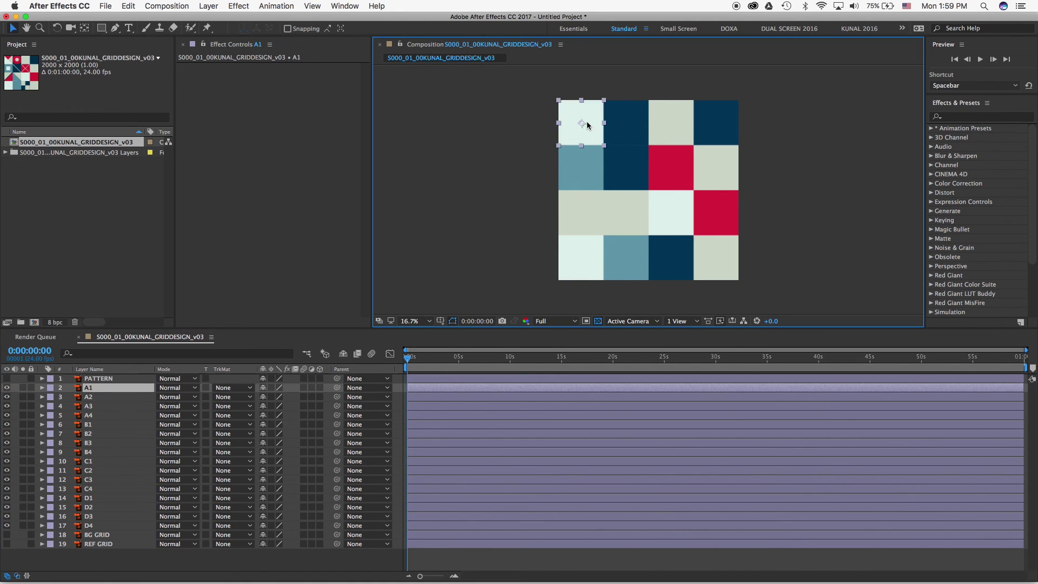
click(629, 125)
click(678, 132)
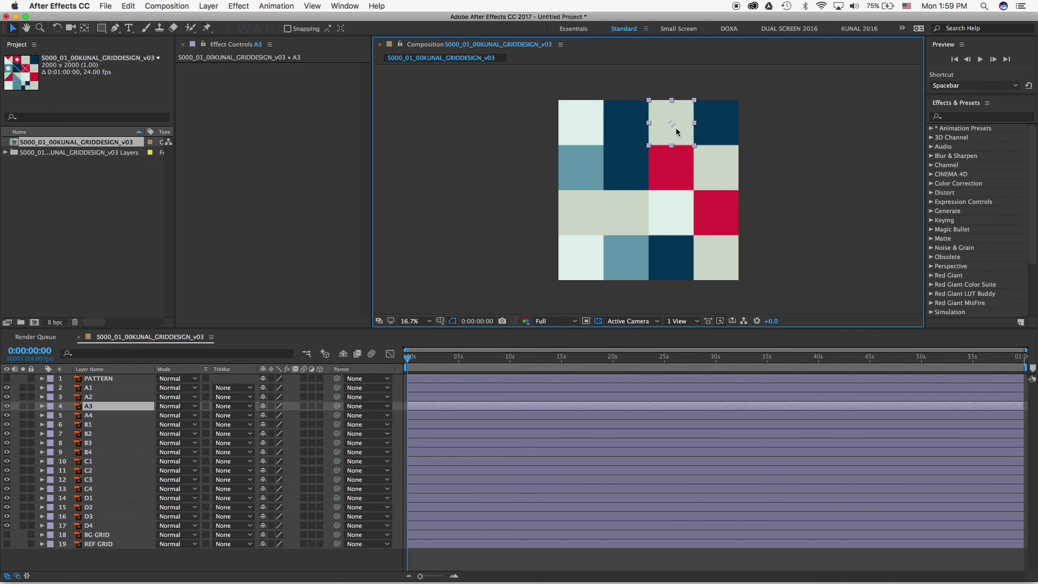
click(711, 130)
click(676, 173)
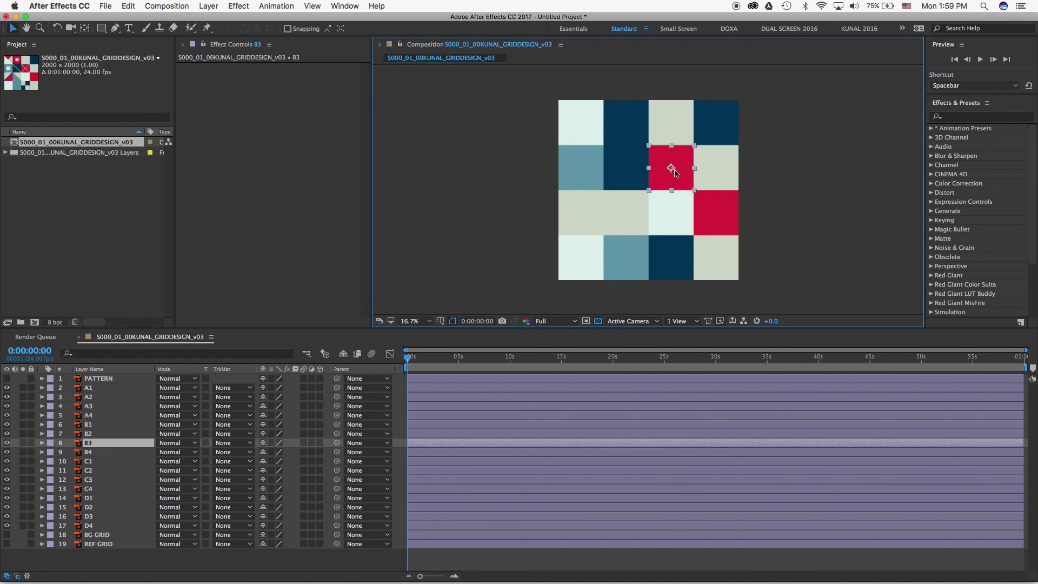
click(713, 168)
click(626, 174)
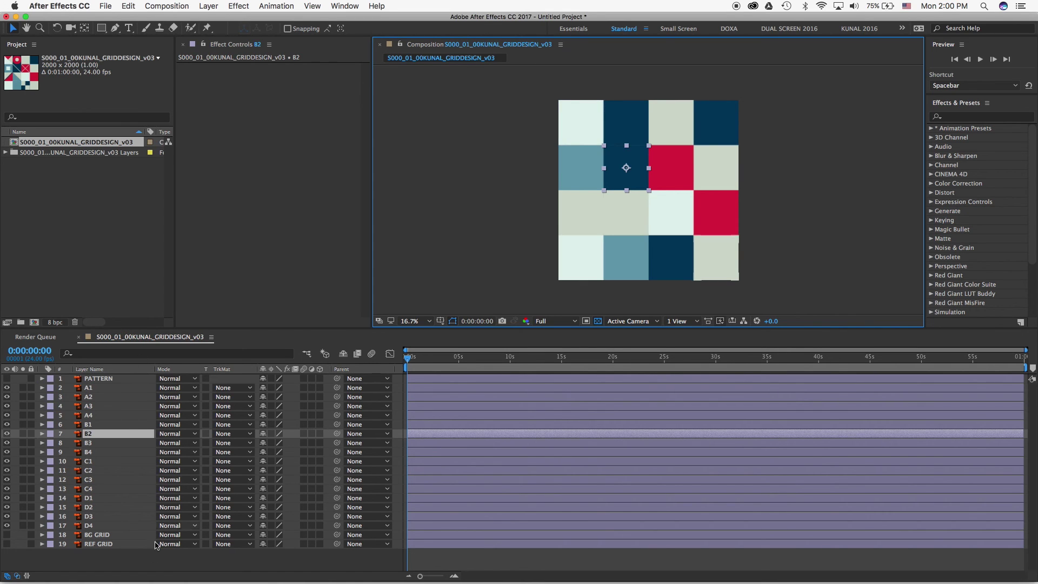
click(133, 564)
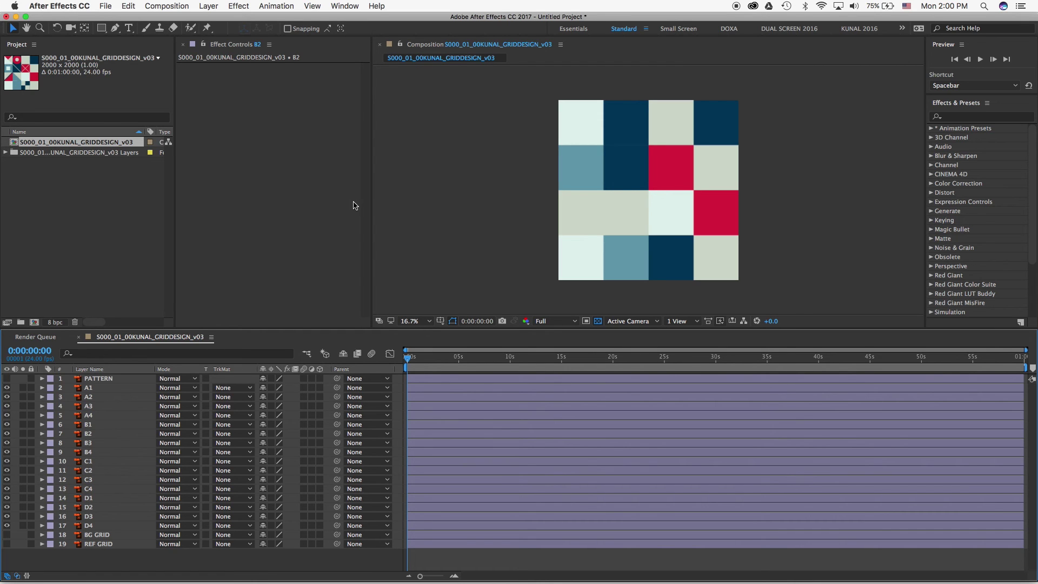
Rename the composition GRID ANIM 01 in its composition settings.
key(super+k)
drag(134, 67, 531, 155)
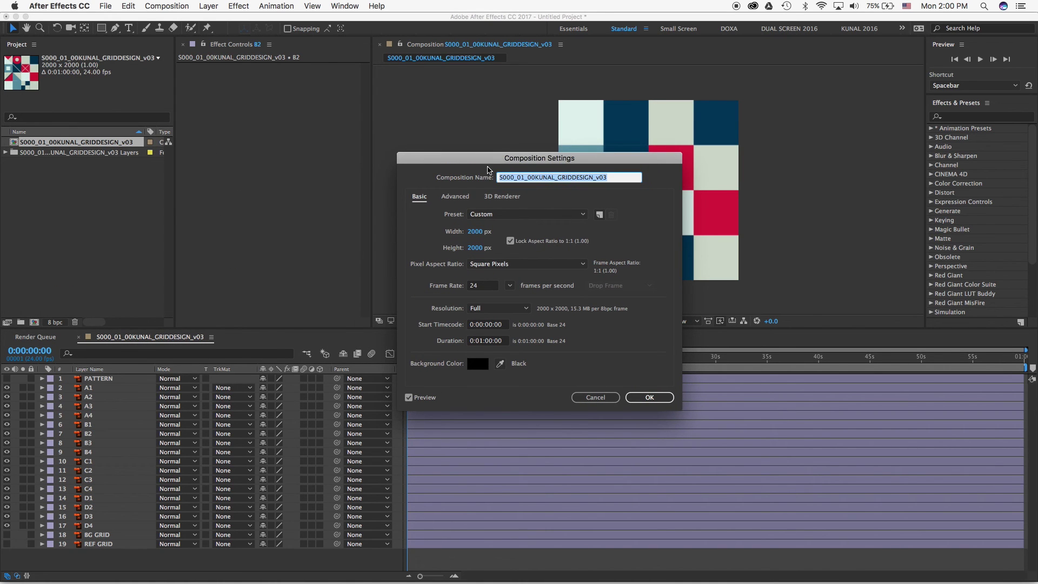
text(C)
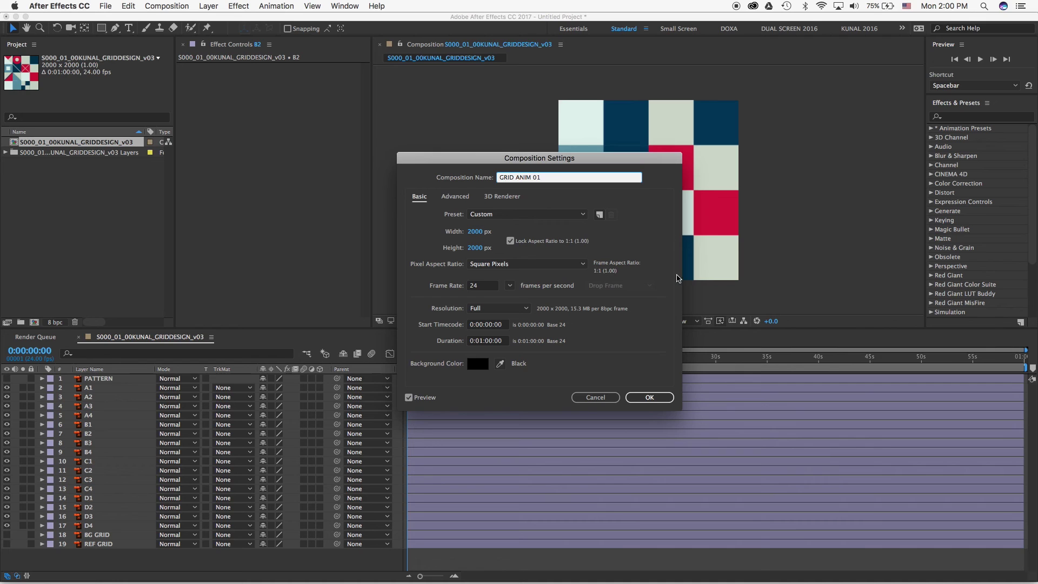
click(649, 398)
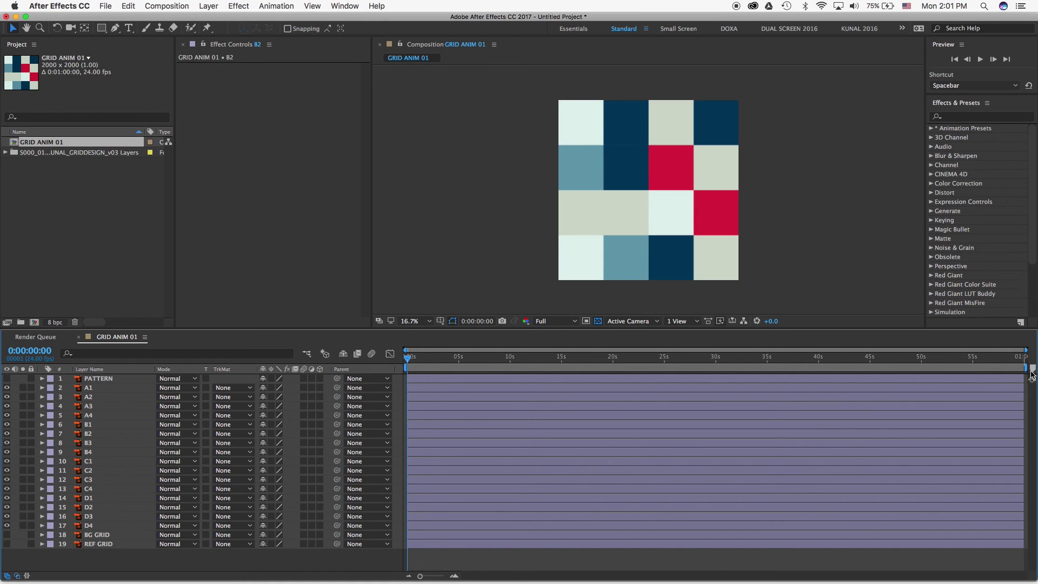
Shorten the composition's work area to about 5.5 seconds and slide it to the start of the timeline.
drag(1029, 368, 477, 370)
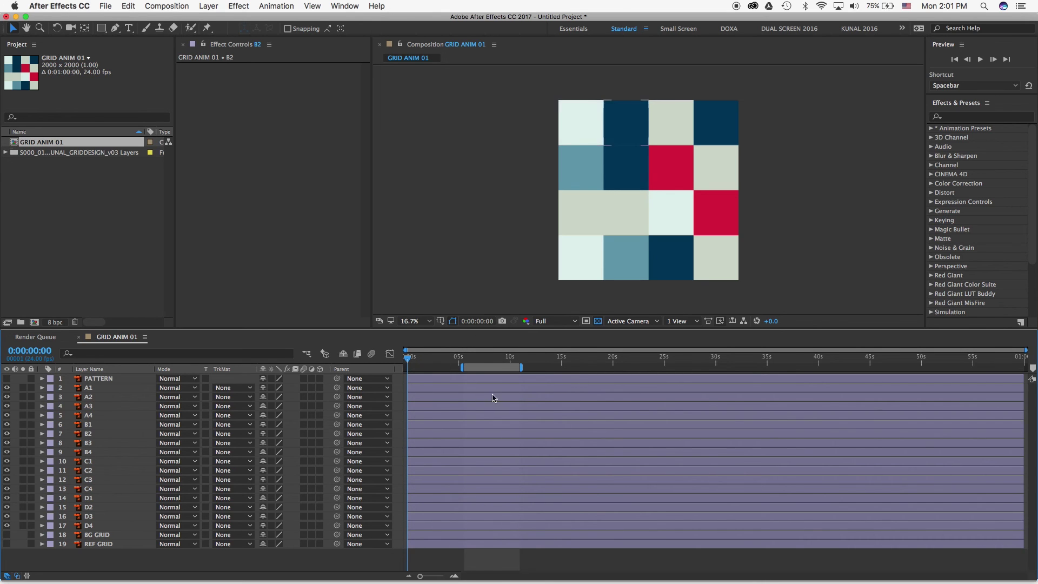
drag(492, 370, 472, 367)
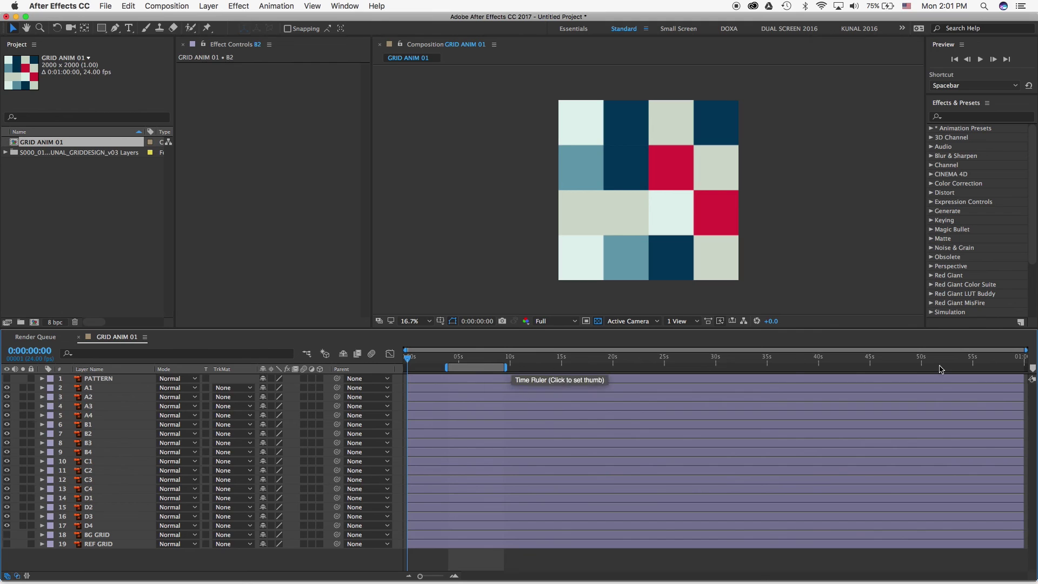
drag(464, 367, 377, 356)
drag(451, 367, 402, 366)
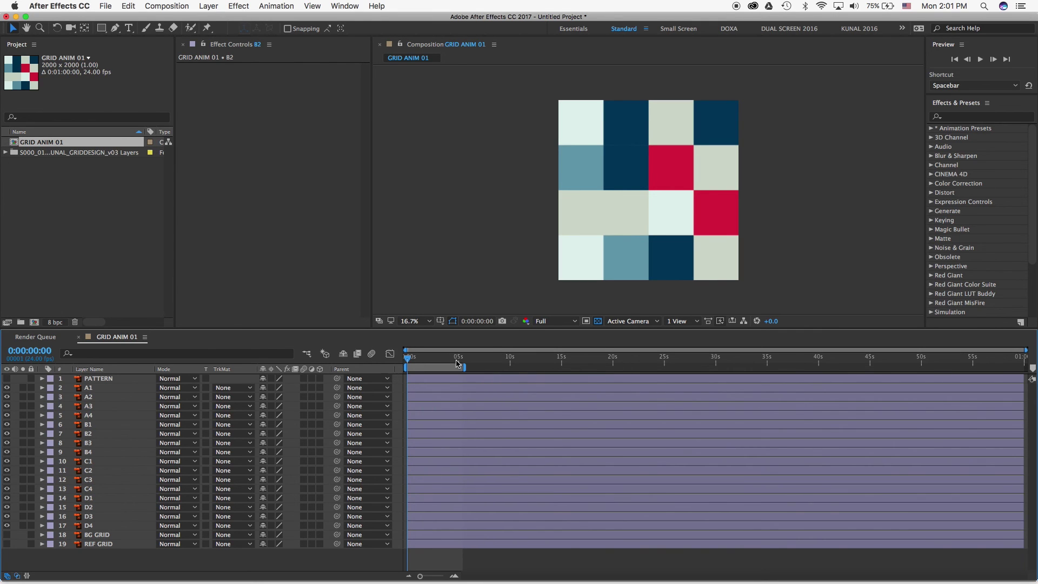
Trim the end of the work area to 0:00:04:00 and set the time indicator at that frame.
key(equal)
key(equal)
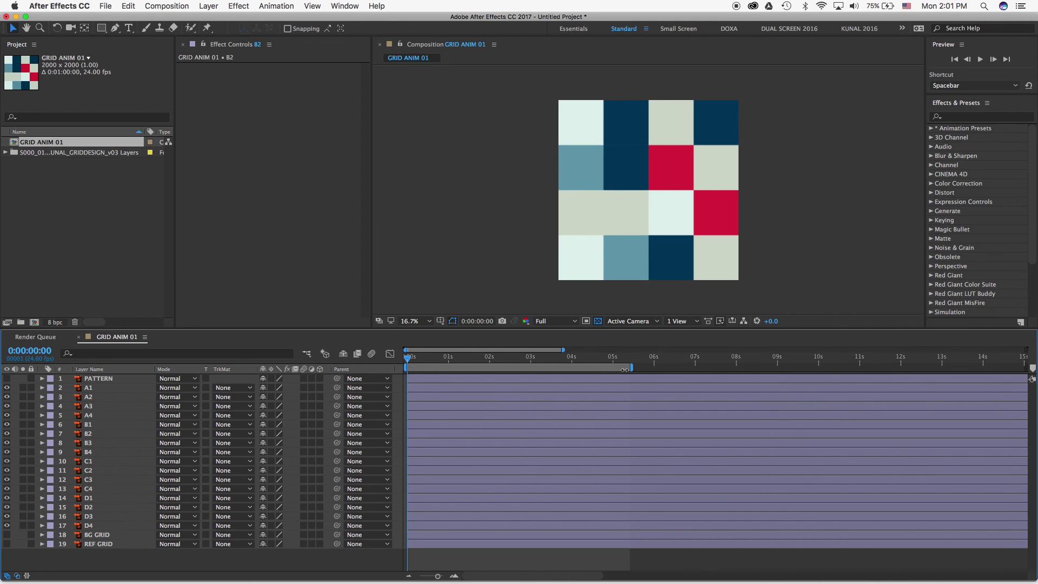
click(573, 360)
key(equal)
key(equal)
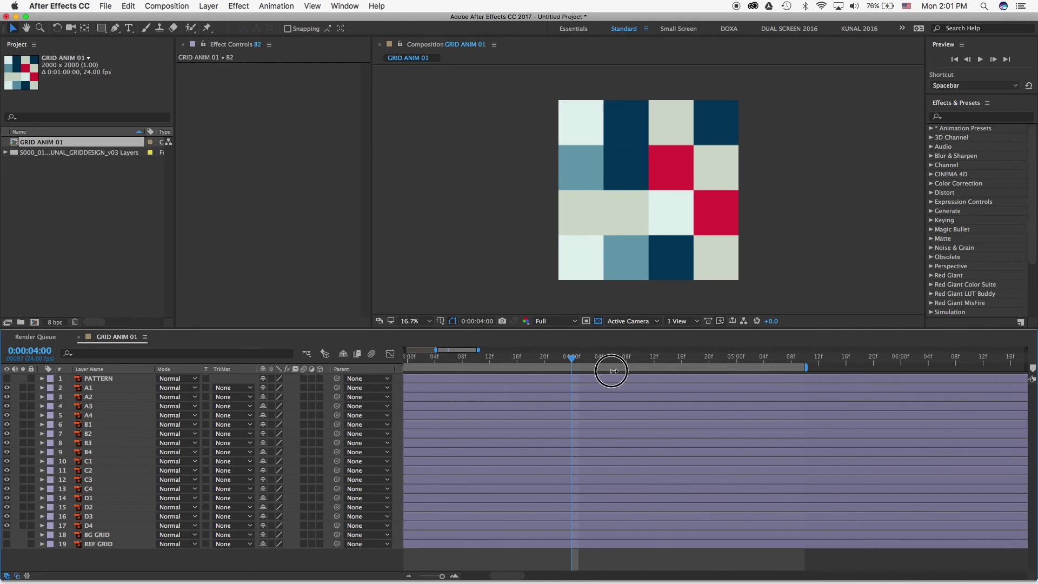
mouse_move(808, 367)
mouse_down()
mouse_move(574, 367)
mouse_move(589, 368)
mouse_up()
key(equal)
key(equal)
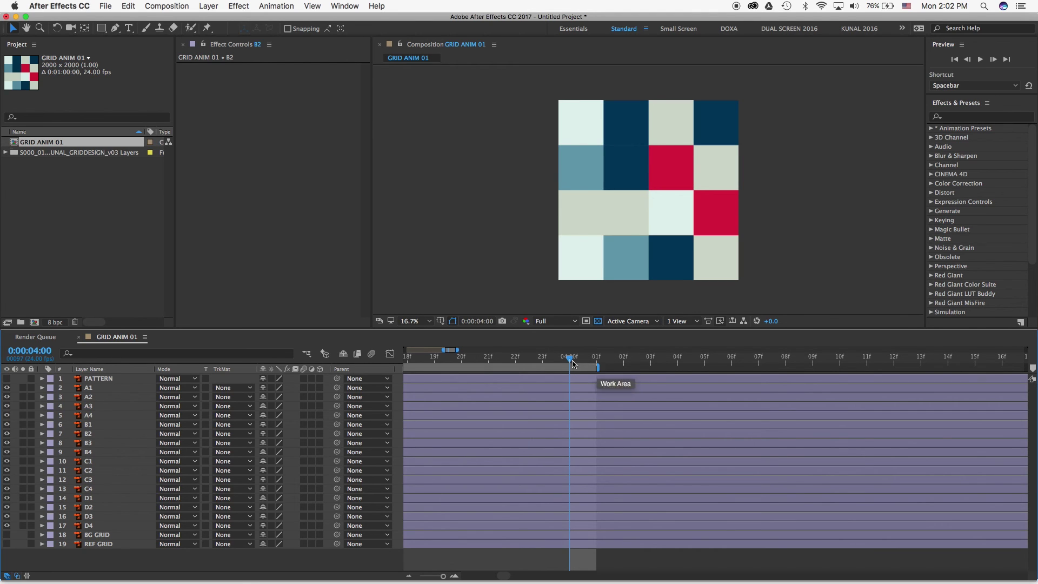
drag(598, 369, 543, 357)
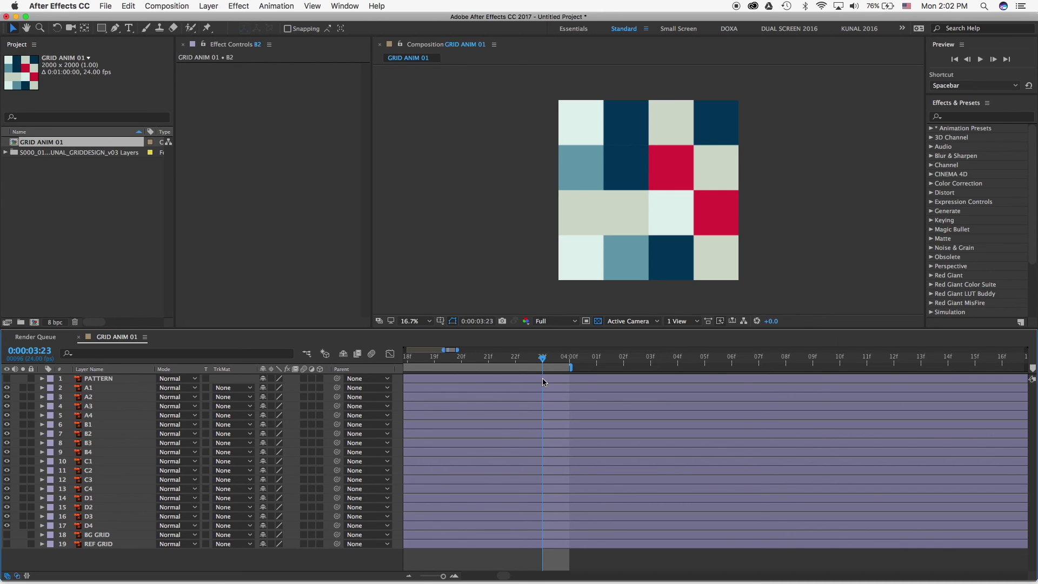
drag(563, 359, 570, 359)
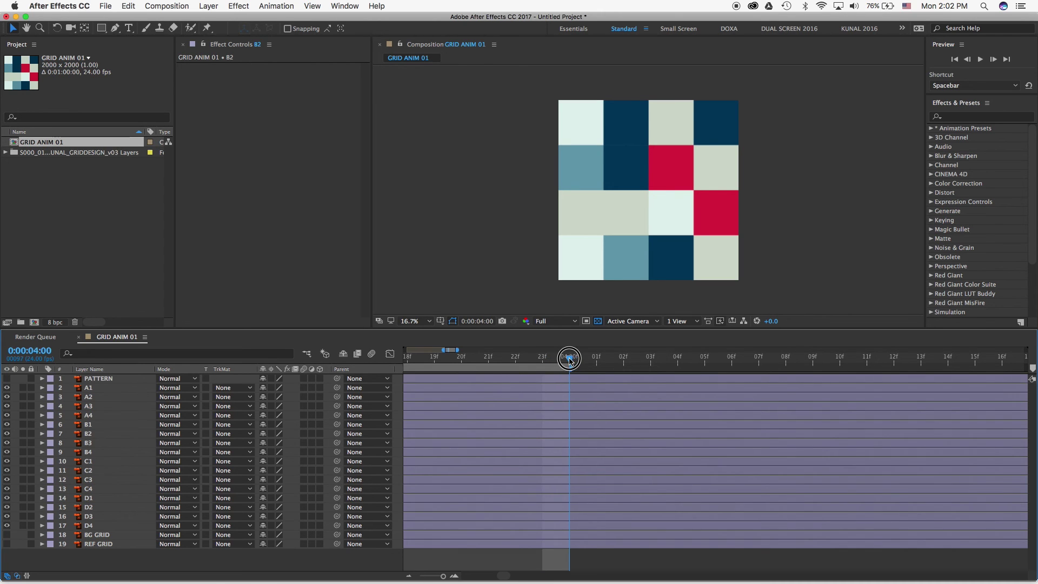
Examine the work area between 0:00:00:00 and 0:00:04:00, and fit roughly the first six seconds in the timeline.
key(minus)
key(minus)
key(minus)
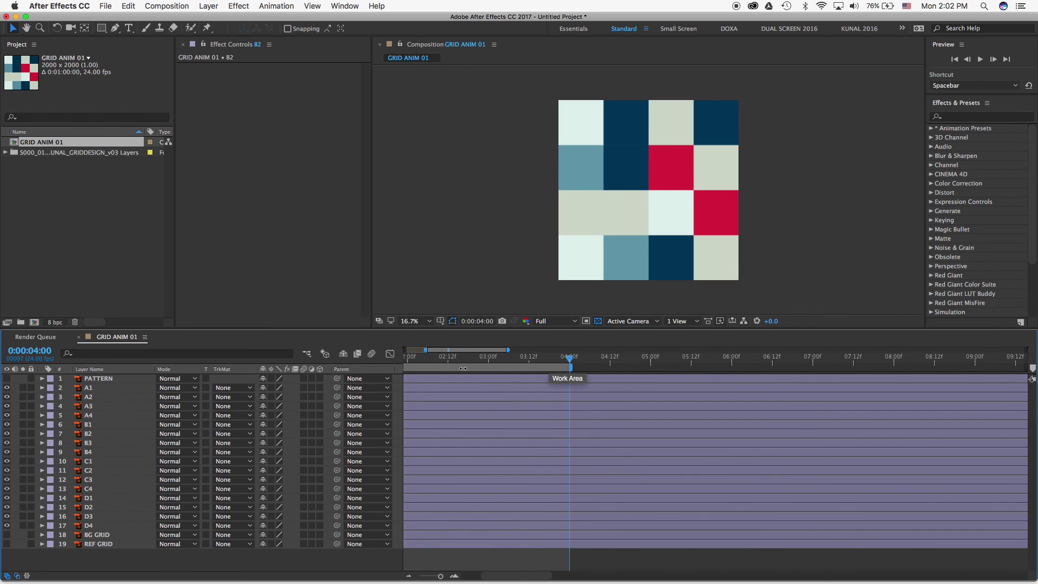
key(minus)
drag(413, 358, 399, 356)
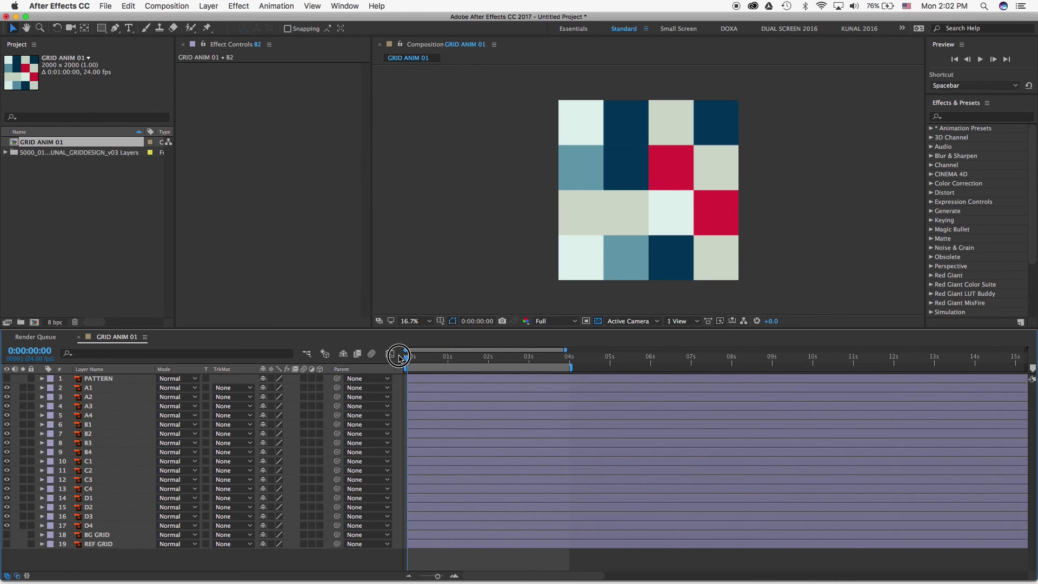
click(570, 360)
key(minus)
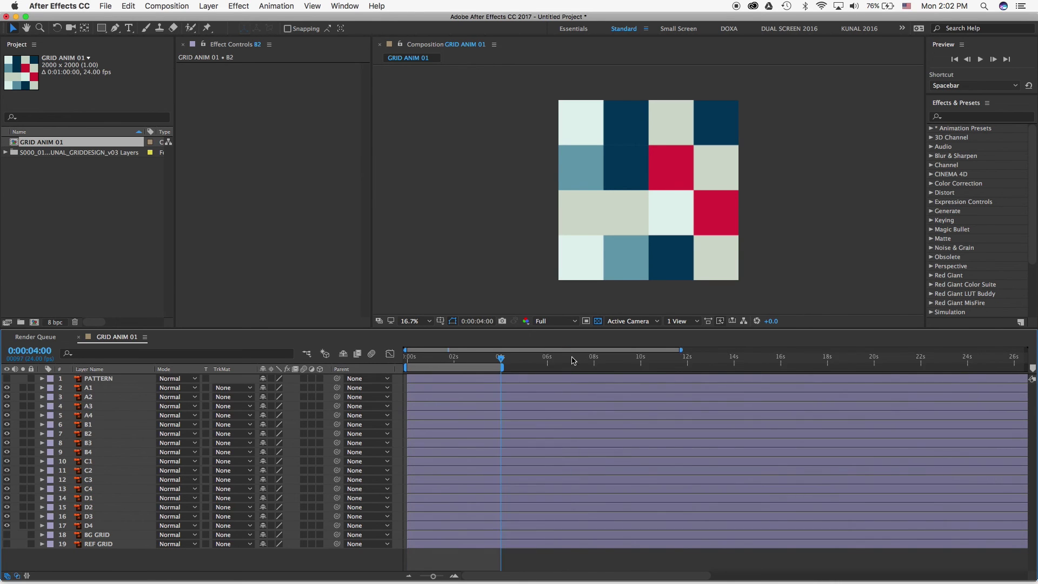
drag(412, 356, 396, 353)
click(500, 357)
key(equal)
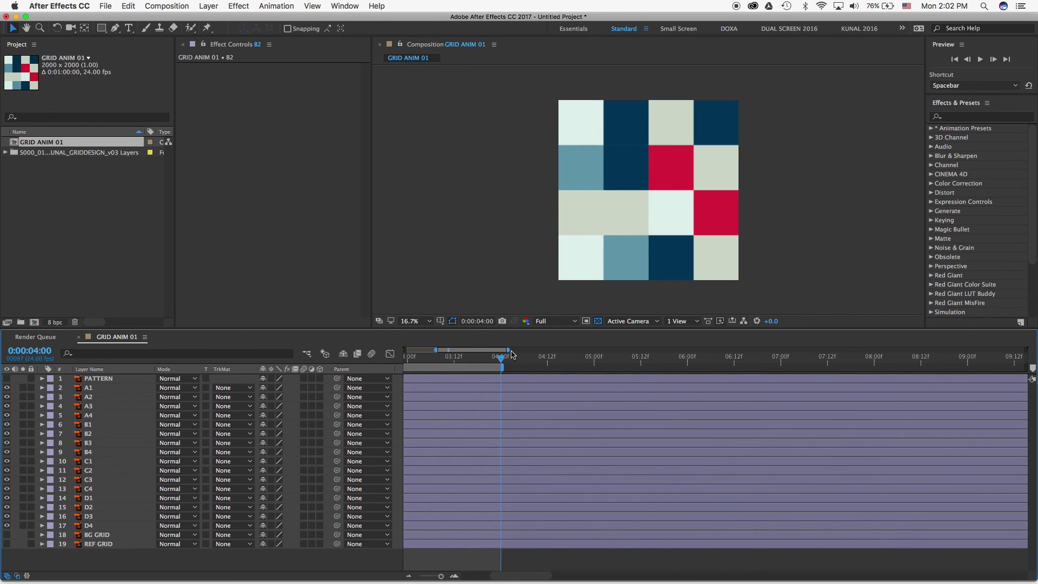
drag(483, 354, 373, 355)
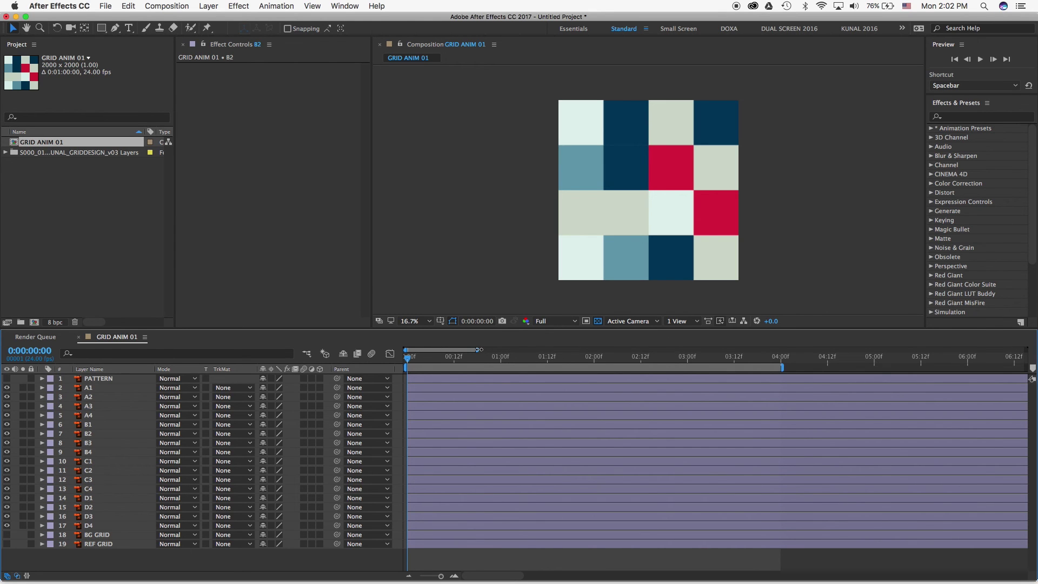
drag(478, 350, 472, 350)
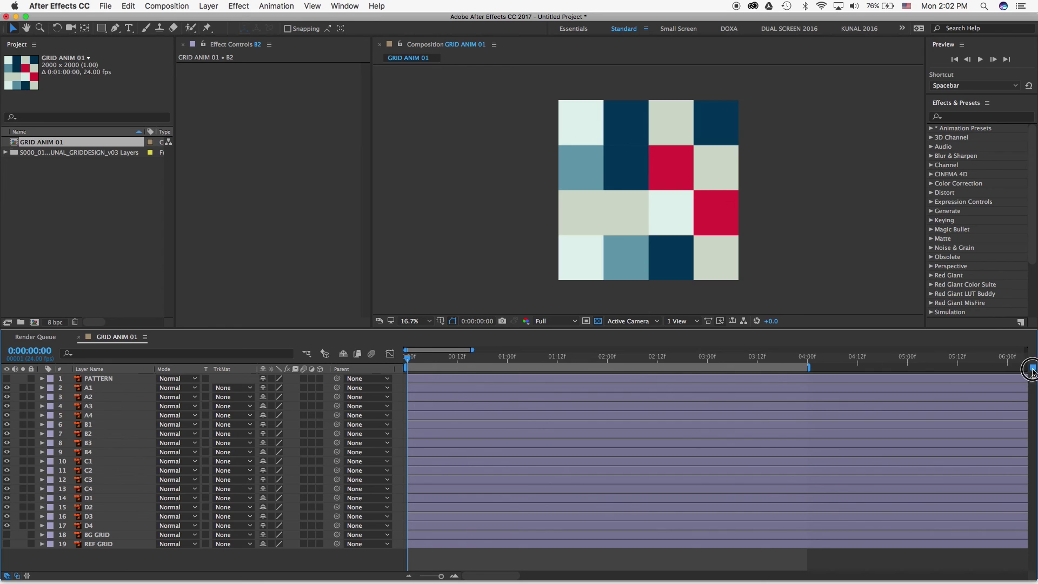
Place composition markers 1 to 5 at 0, 1, 2, 3 and 4 seconds.
drag(1033, 370, 349, 358)
click(508, 358)
click(512, 358)
click(507, 358)
drag(1030, 370, 510, 368)
click(608, 358)
drag(1032, 370, 608, 369)
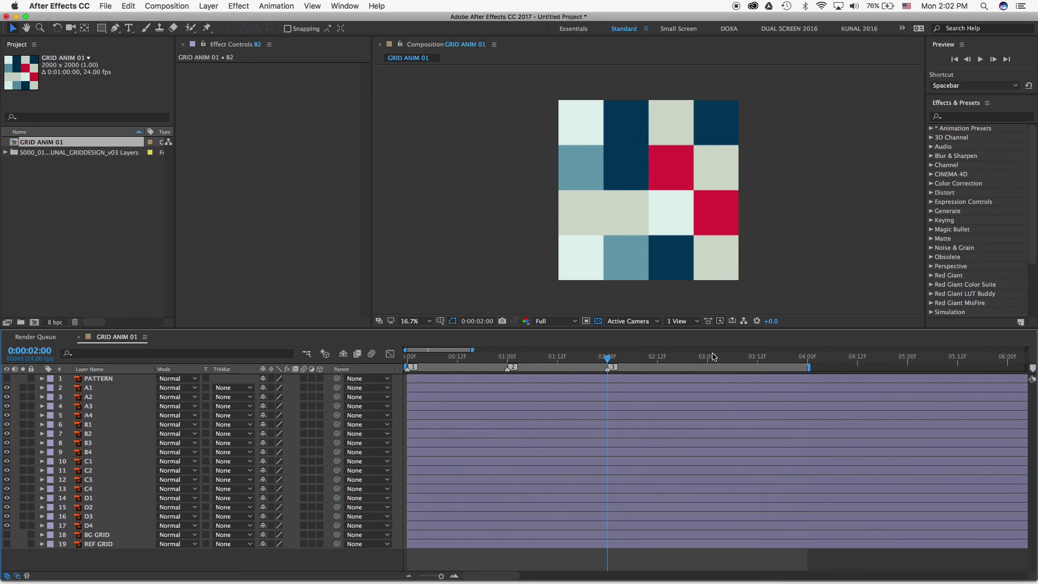
click(710, 358)
click(710, 359)
drag(1032, 371, 708, 368)
click(806, 359)
drag(1033, 372, 807, 368)
Step the time indicator forward and back through the composition markers, and return it to 0:00:00:00.
click(544, 359)
key(Home)
key(k)
key(k)
key(k)
key(k)
key(j)
key(j)
key(j)
key(j)
key(grave)
key(grave)
drag(466, 361, 406, 363)
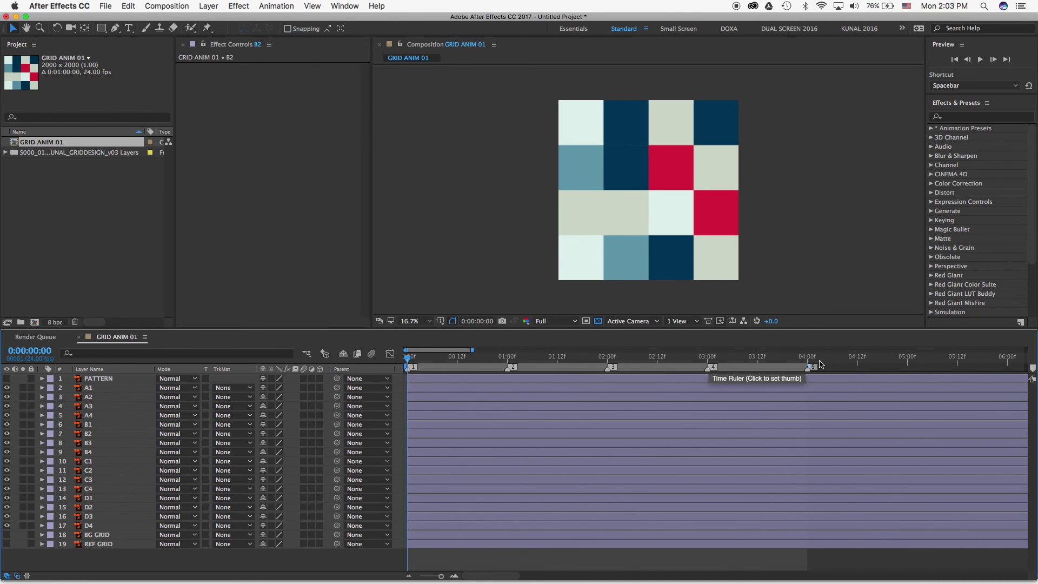
Set the label color of layers A1 to A4 to Red.
click(88, 388)
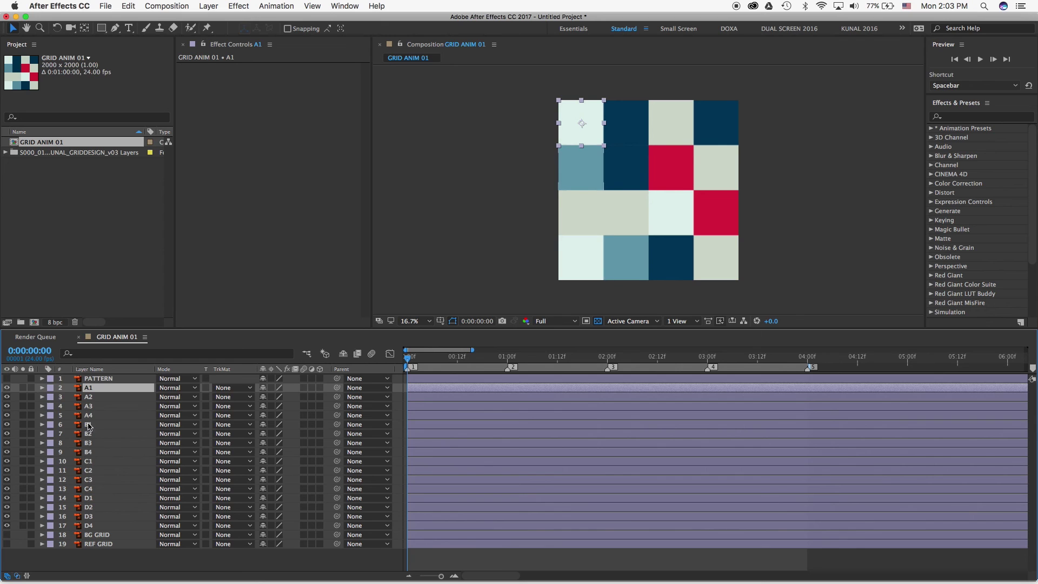
shift+click(88, 416)
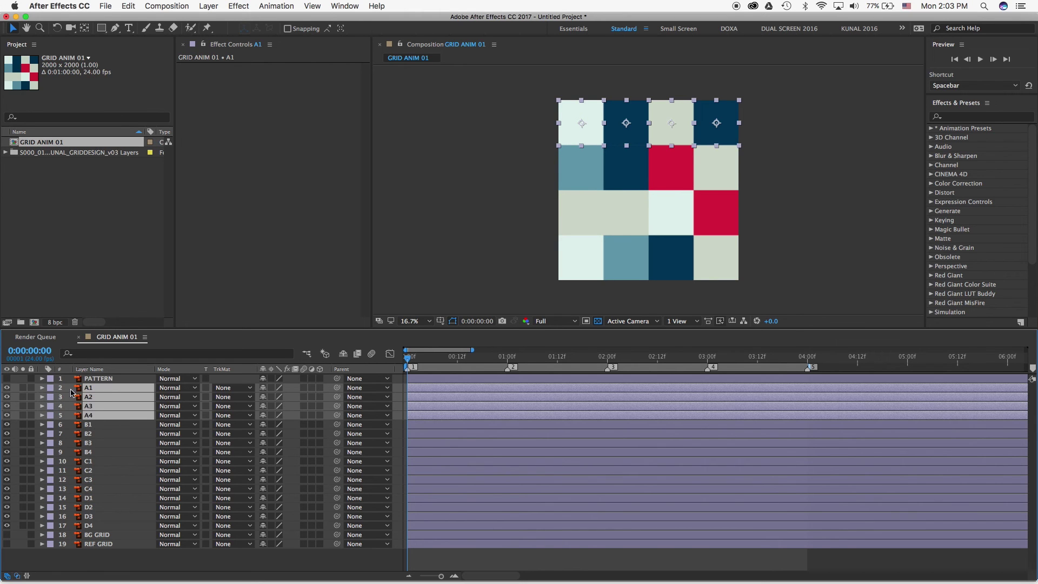
click(50, 387)
click(65, 416)
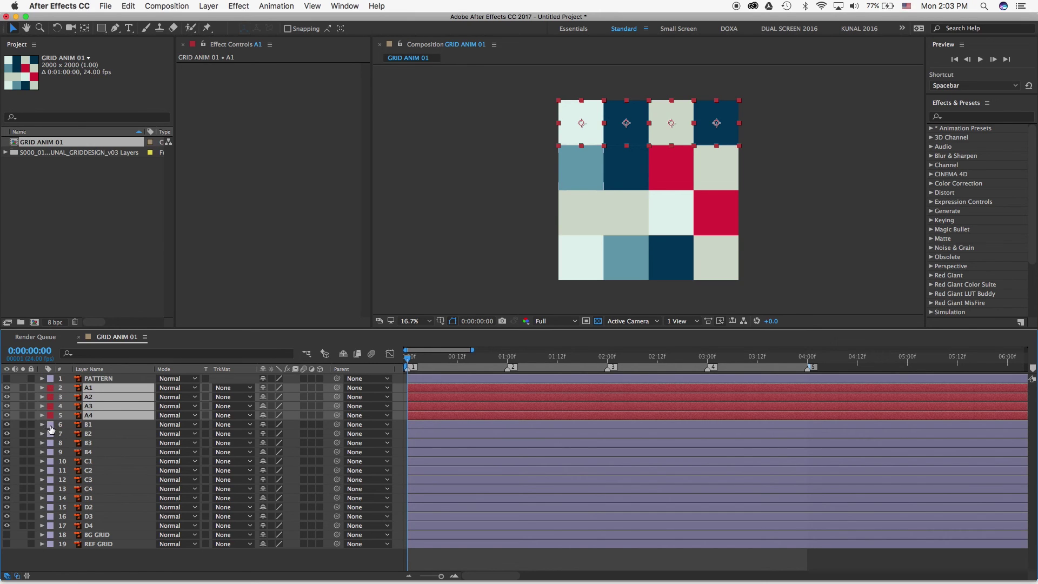
Set the label color of layers B1 to B4 to Yellow.
click(89, 425)
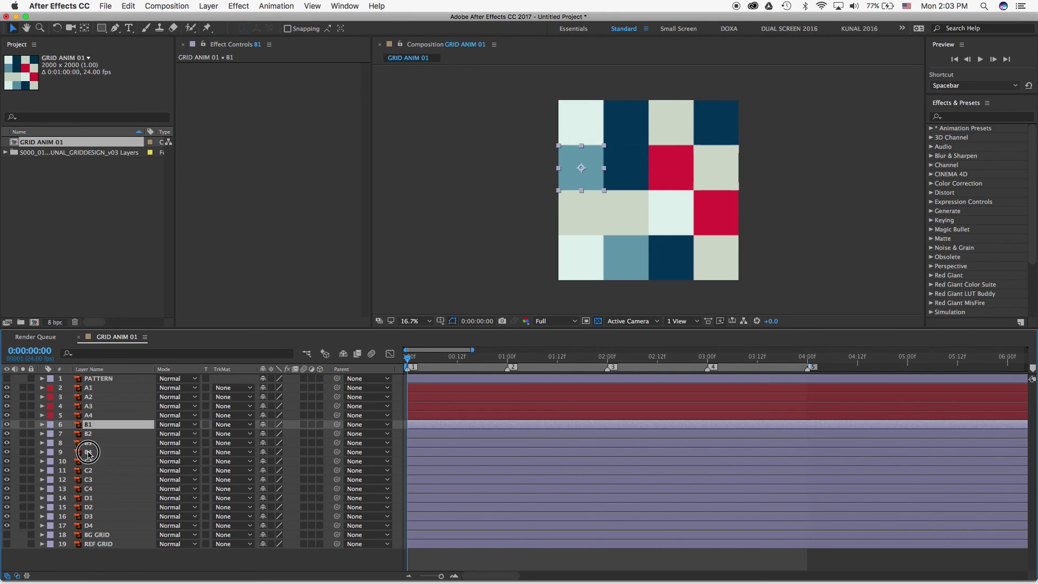
shift+click(88, 452)
click(59, 431)
click(82, 426)
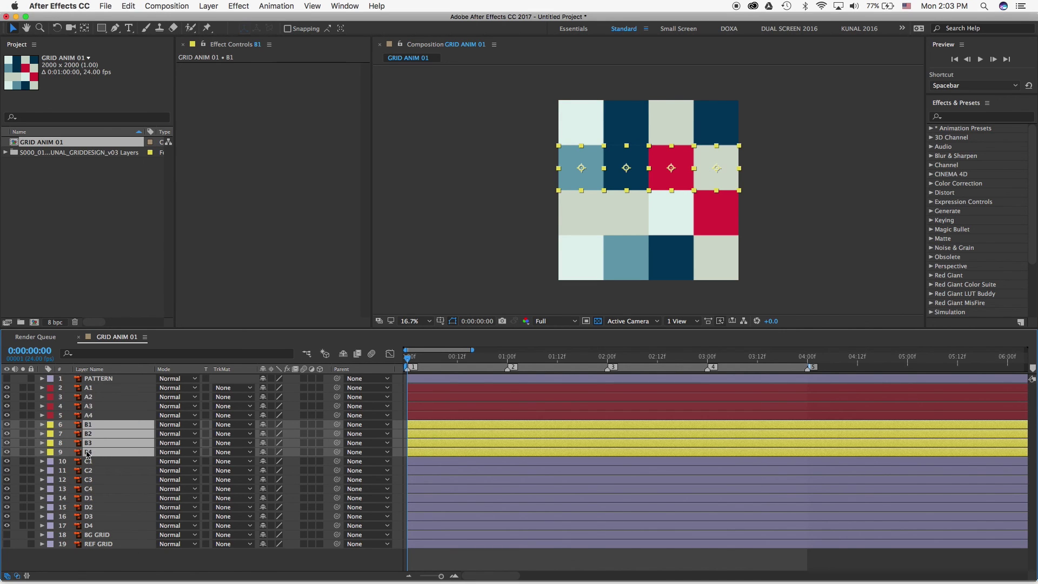
Give layers C1 to C4 a shared pale blue-green label color.
click(87, 461)
shift+click(89, 489)
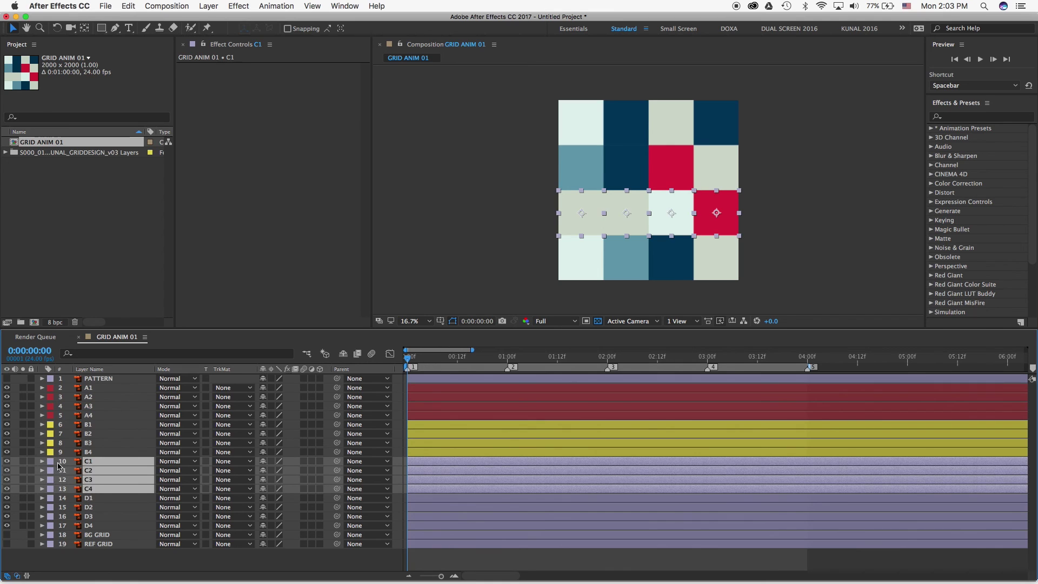
click(51, 462)
click(76, 479)
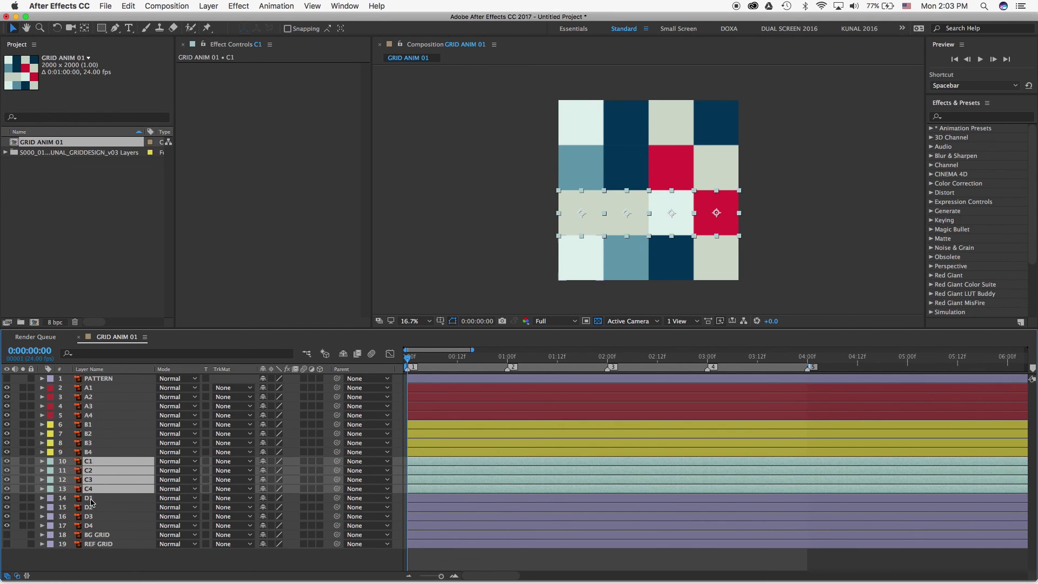
Set the label color of layers D1 to D4 to Pink and clear the layer selection.
click(90, 499)
shift+click(93, 527)
click(53, 499)
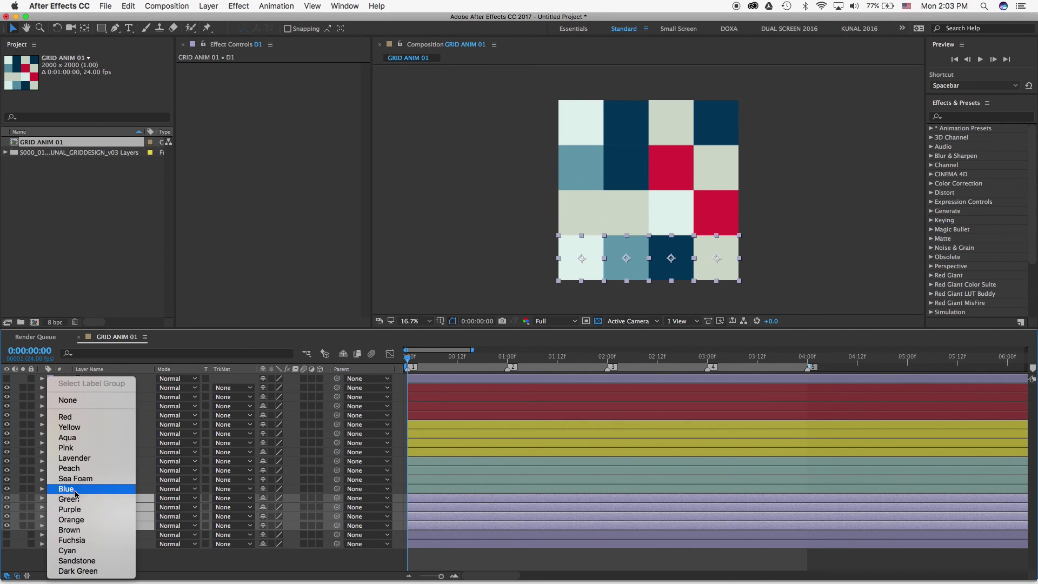
click(73, 447)
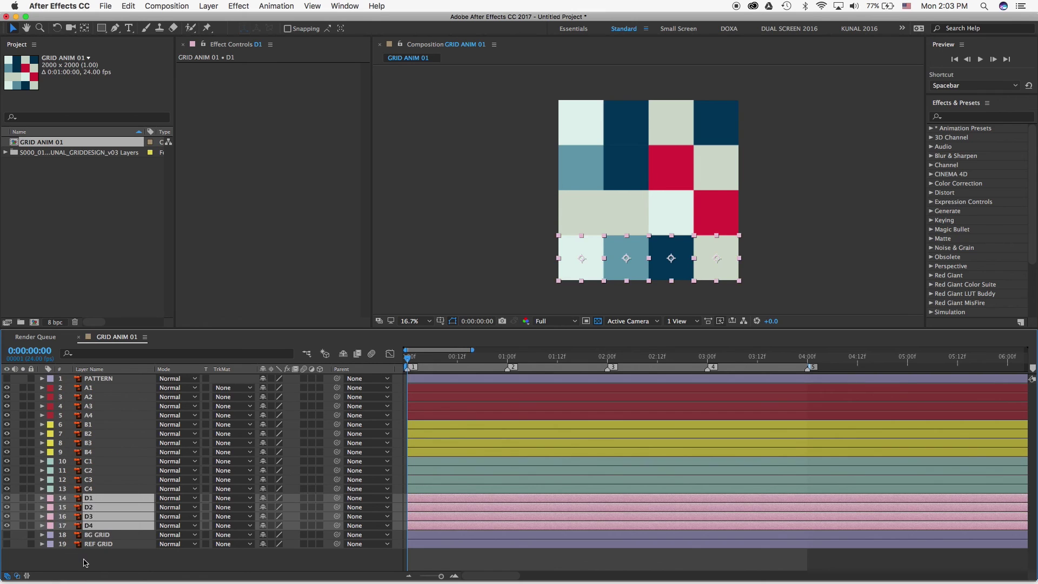
click(84, 563)
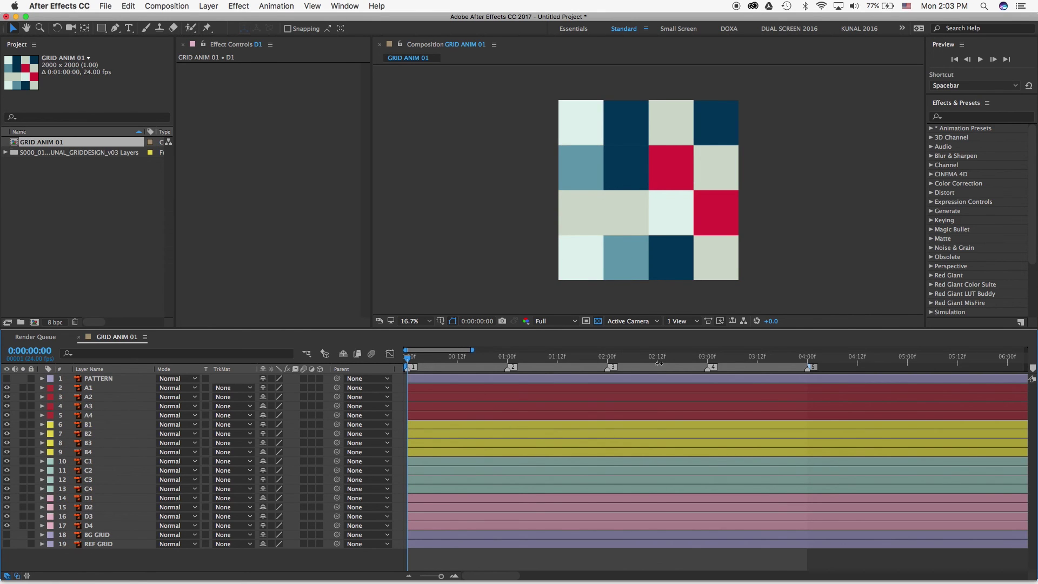
Make the PATTERN layer visible over the grid squares at 0:00:00:00.
click(487, 433)
drag(415, 358, 392, 352)
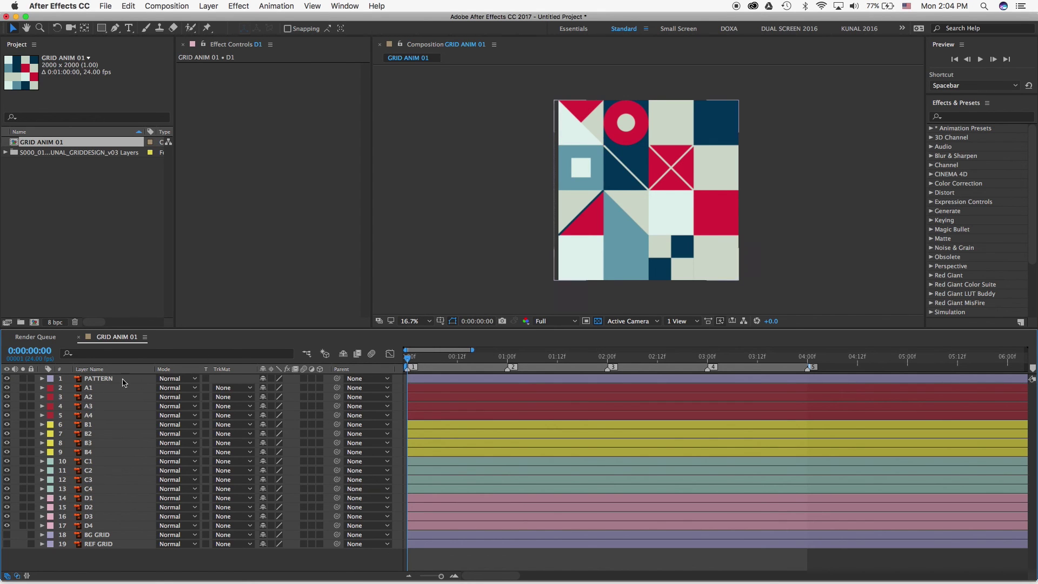
click(100, 379)
click(90, 560)
Search the effects and presets for "toner".
click(976, 118)
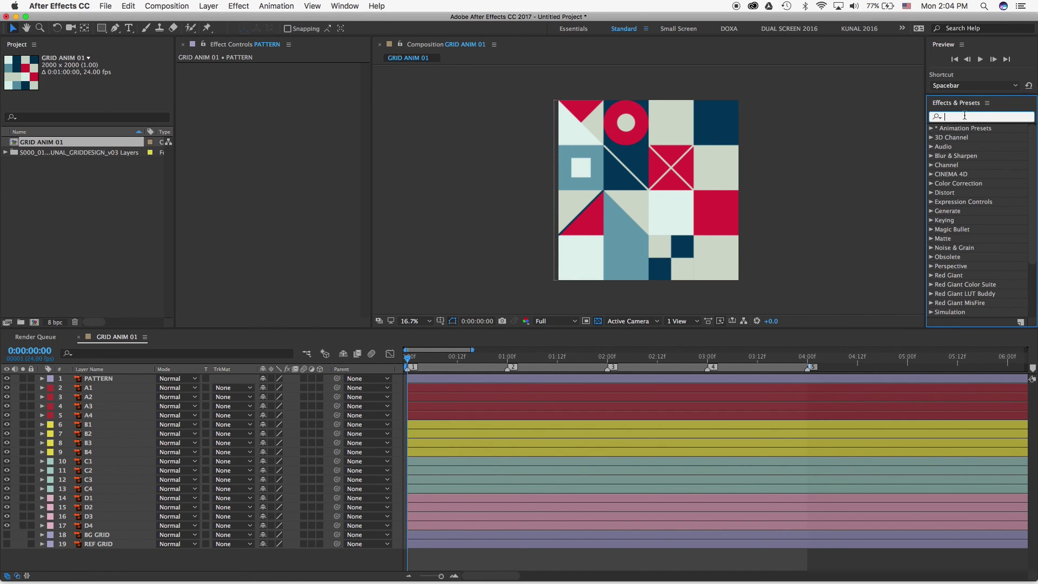
text(toner)
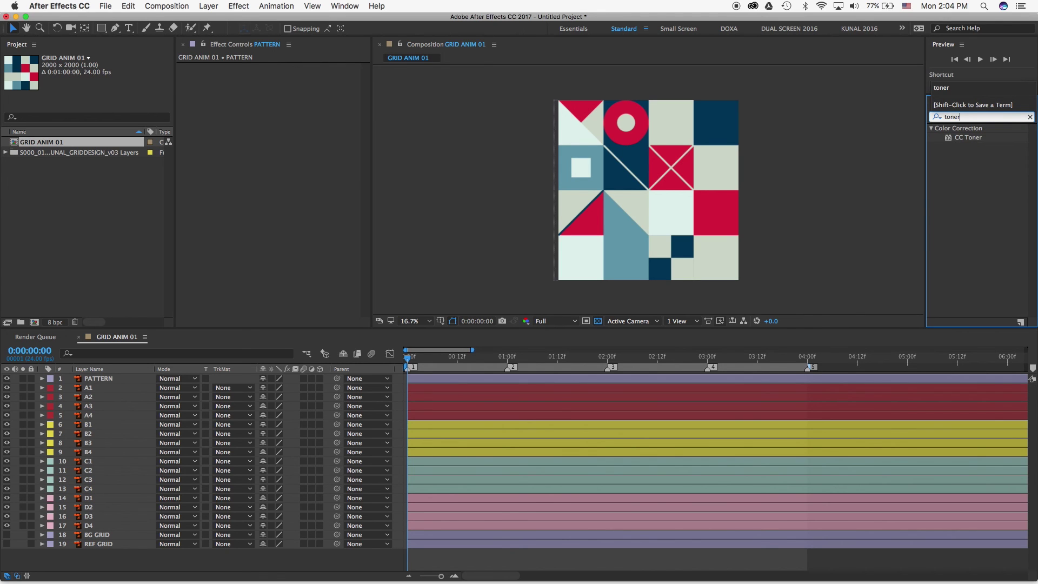
key(BackSpace)
key(BackSpace)
key(BackSpace)
key(BackSpace)
key(BackSpace)
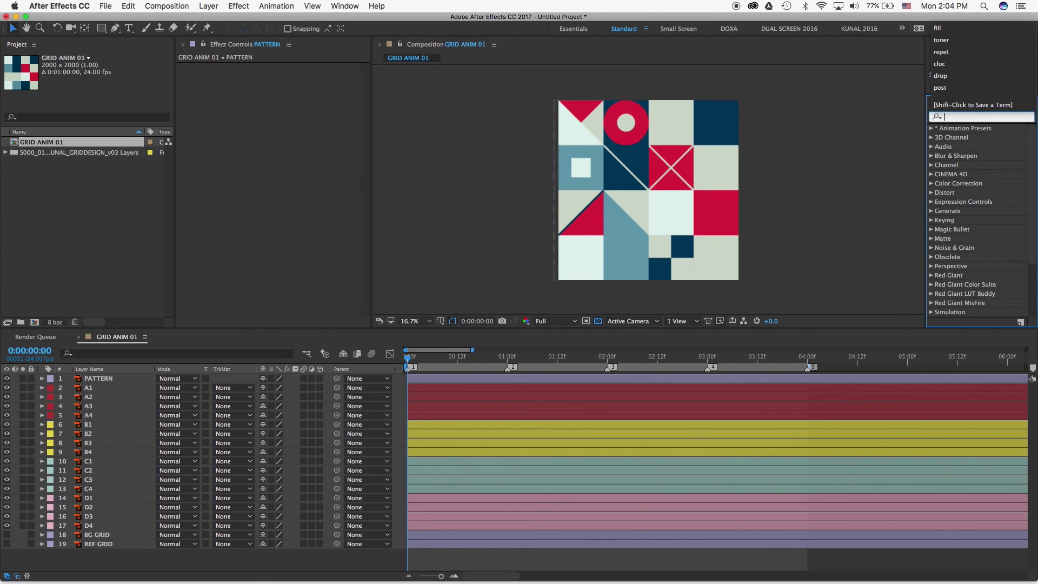
key(Escape)
text(toner)
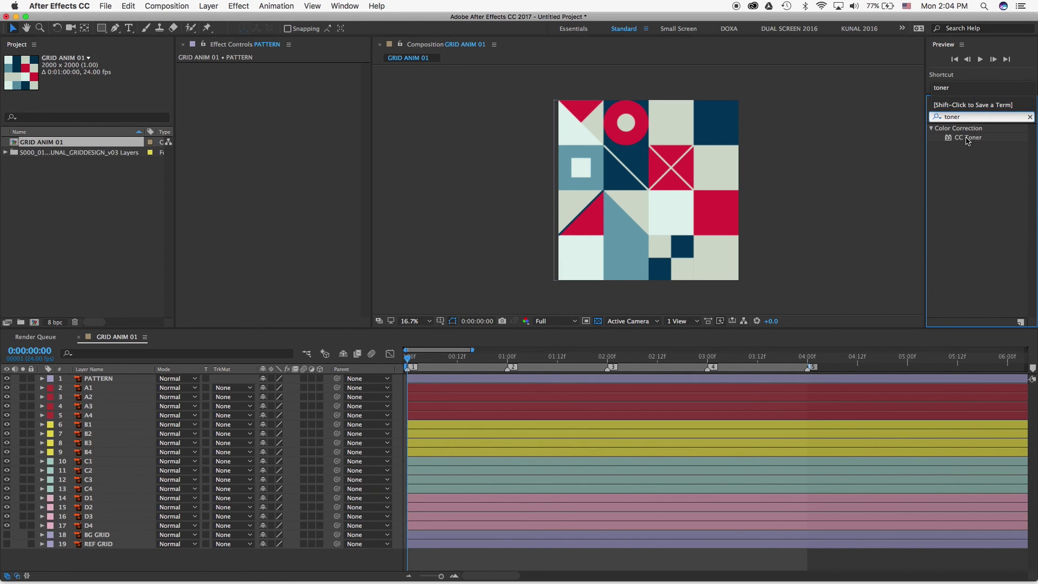
Apply the CC Toner effect to the PATTERN layer.
double_click(968, 140)
click(597, 316)
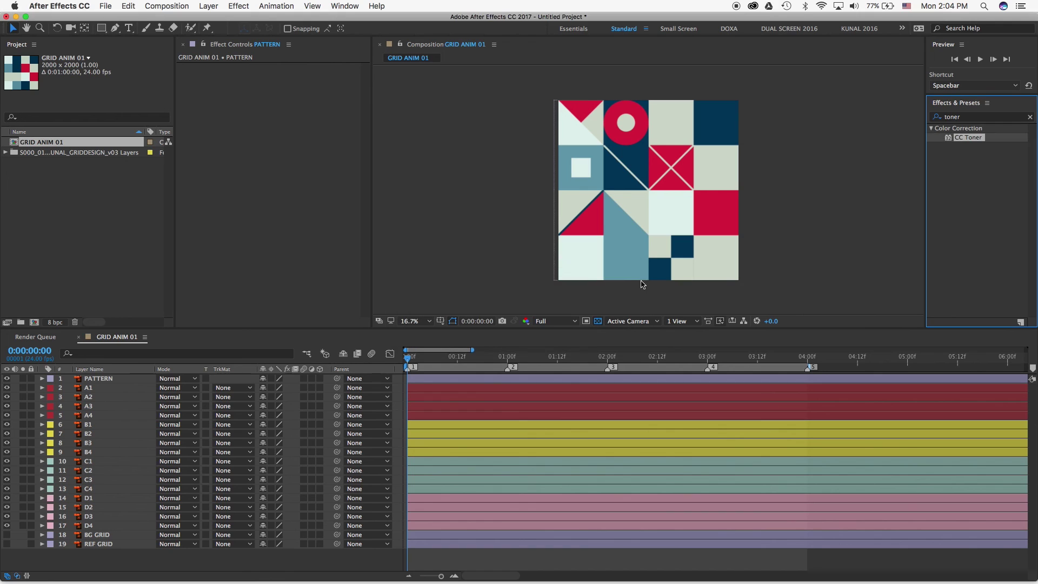
click(950, 139)
drag(950, 139, 105, 380)
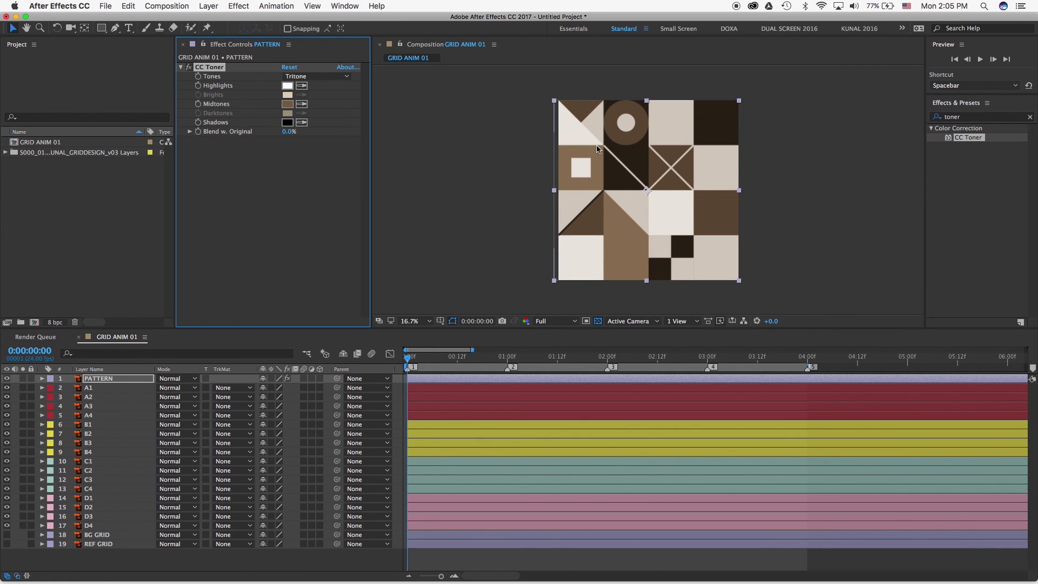
Try Duotone and Tritone for CC Toner on the PATTERN layer, and set Tones to Pentone.
click(316, 77)
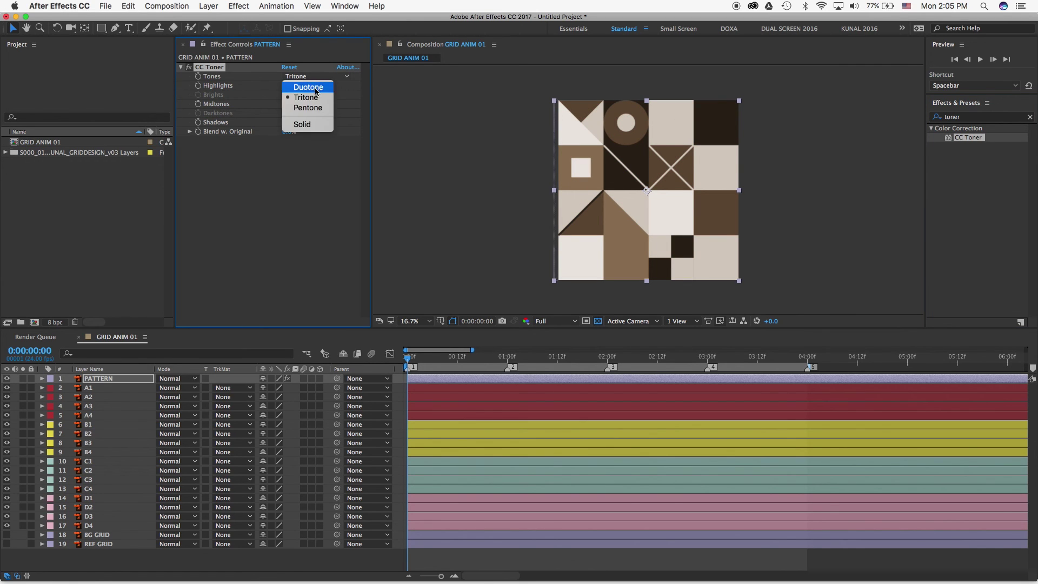
click(317, 88)
click(318, 78)
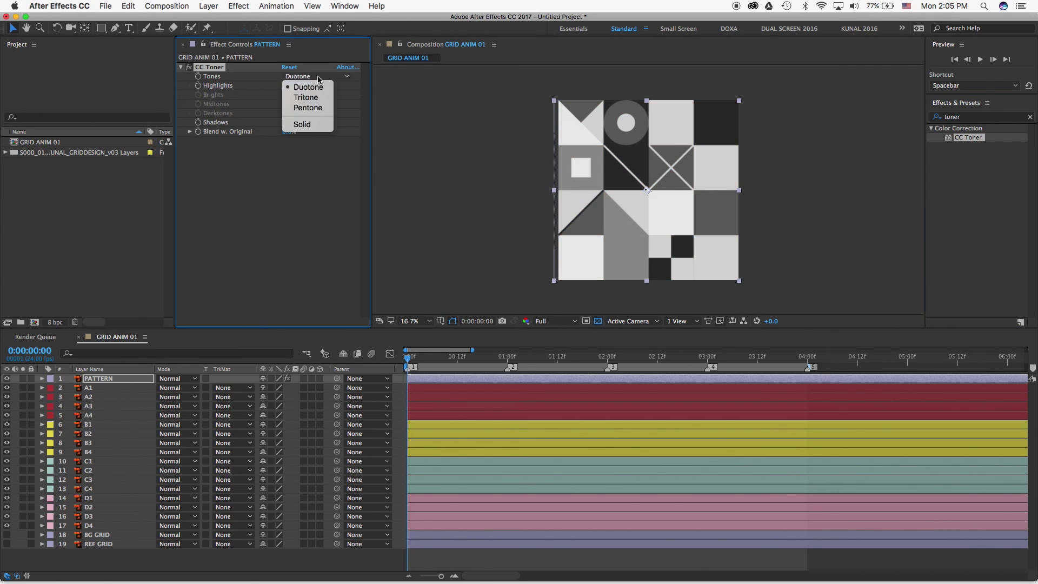
click(307, 97)
click(329, 77)
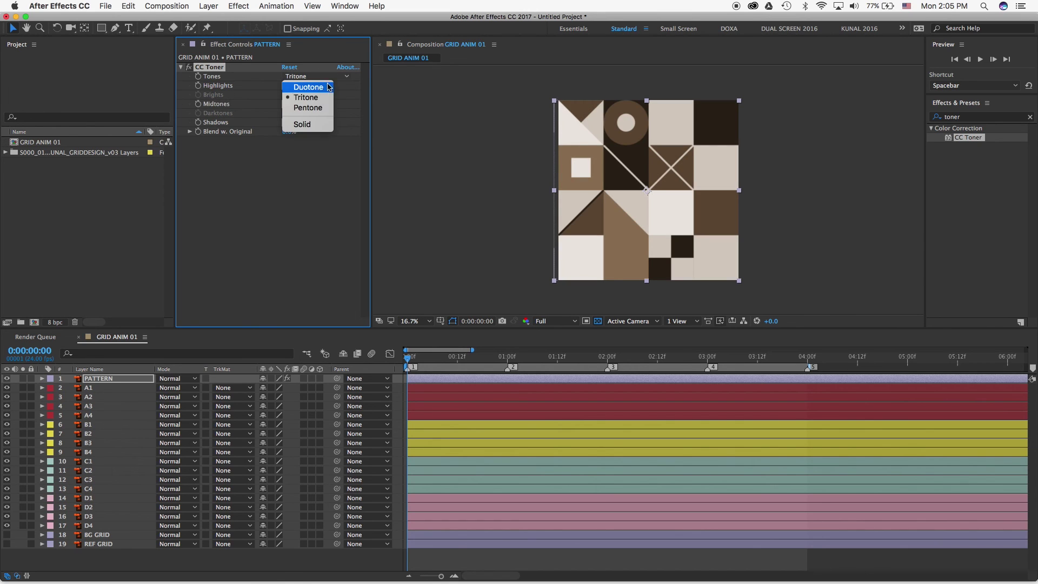
click(325, 108)
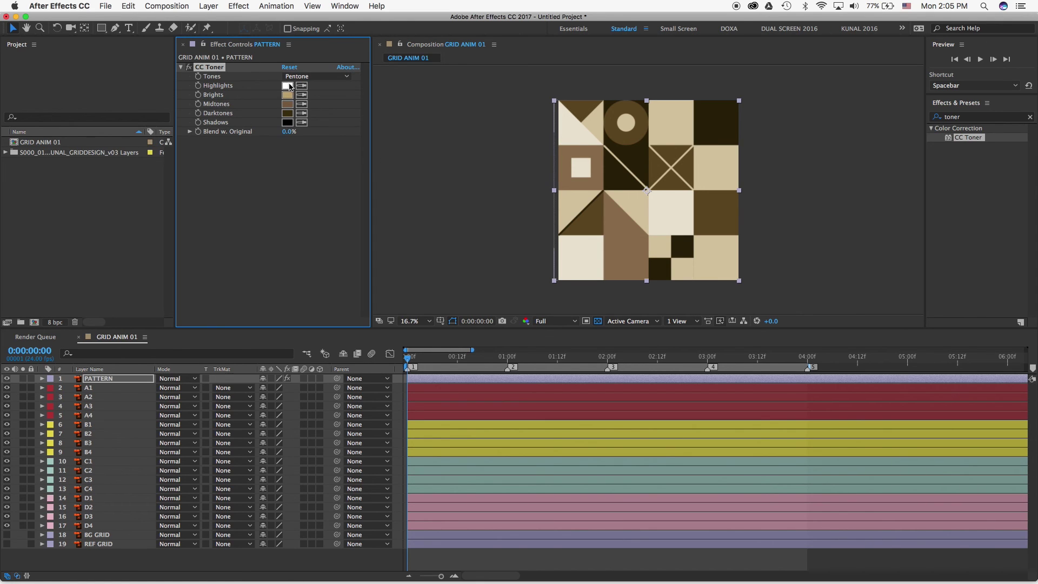
Disable the CC Toner effect on the PATTERN layer and rename it COLOR PALETTE 1.
click(189, 67)
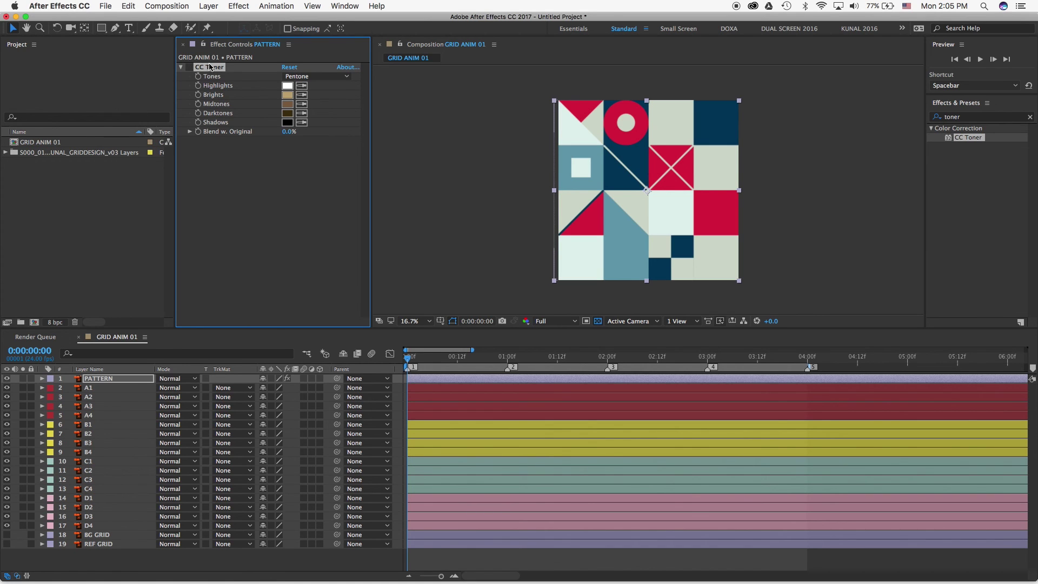
key(Return)
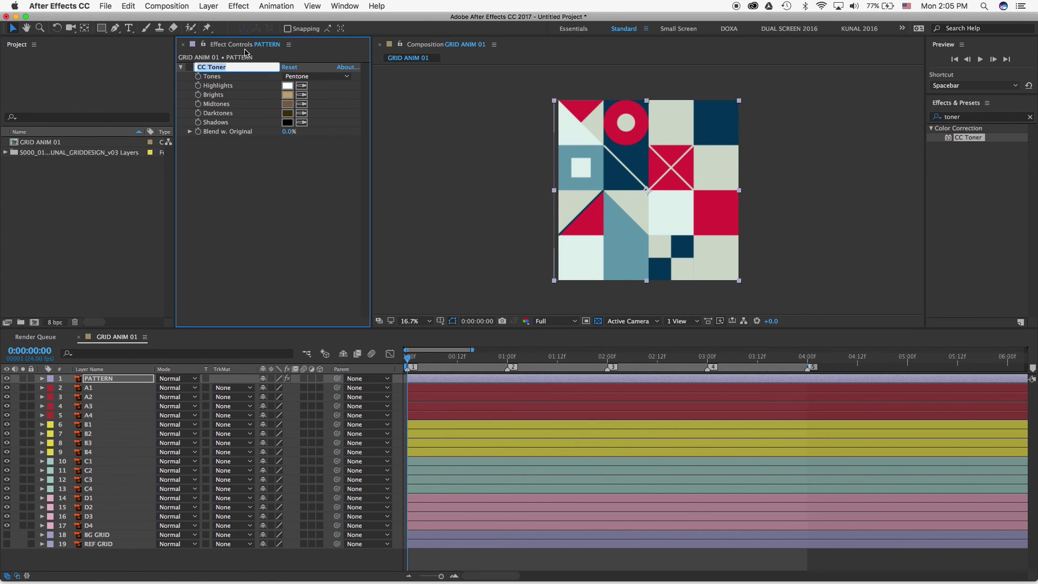
text(COLOR PALETTE 1)
key(super+v)
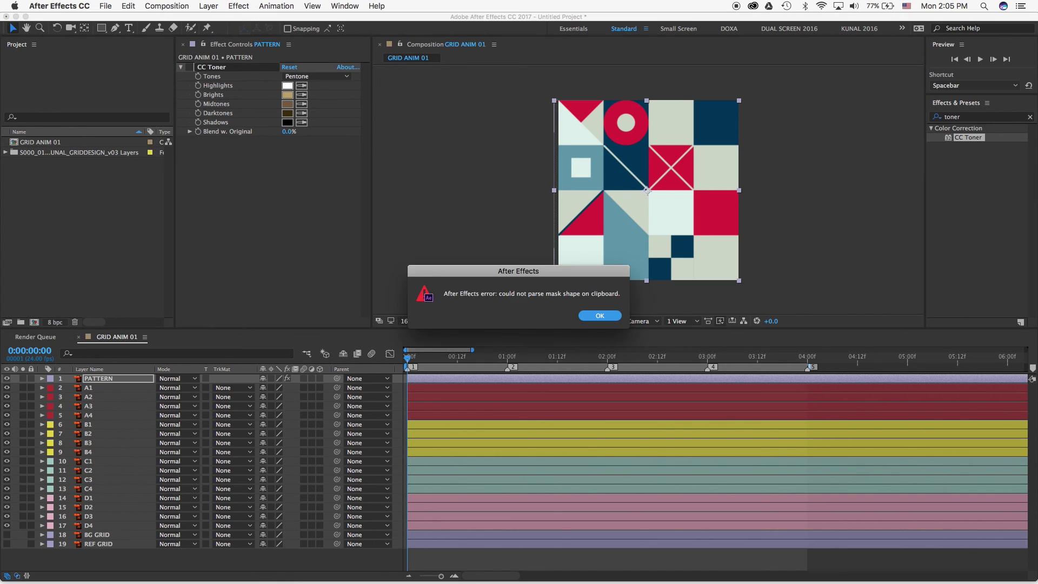
click(592, 317)
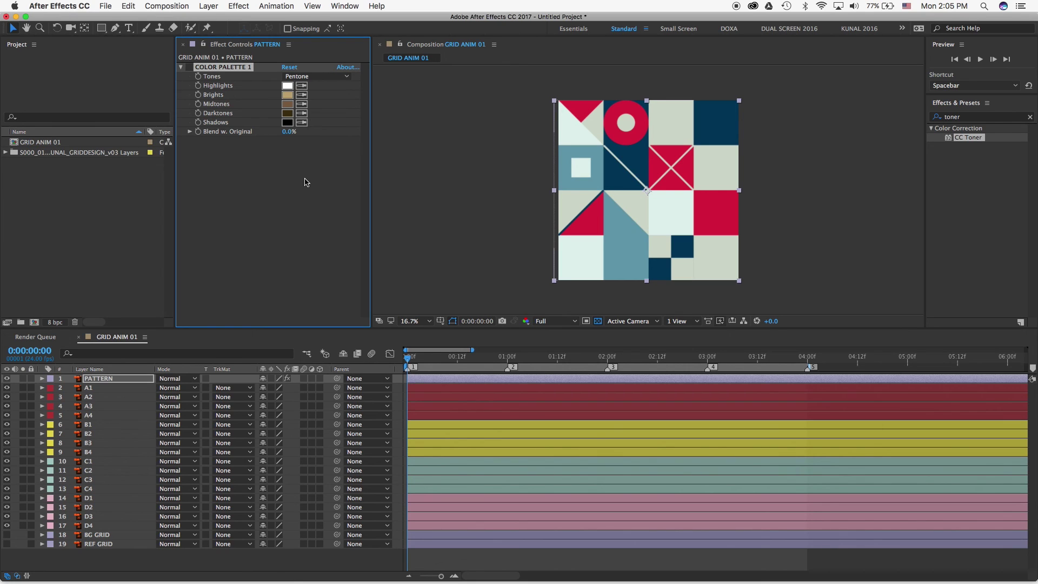
Sample the pattern's red, beige, pale mint, grayish blue and navy into Highlights, Brights, Midtones, Darktones and Shadows respectively.
click(301, 85)
click(588, 111)
click(301, 95)
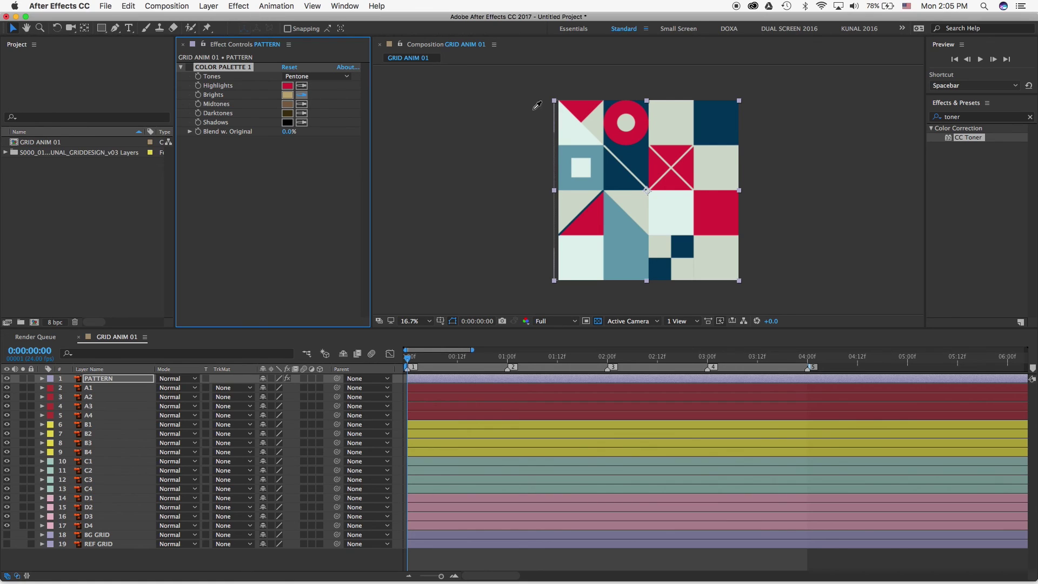
click(594, 121)
click(303, 104)
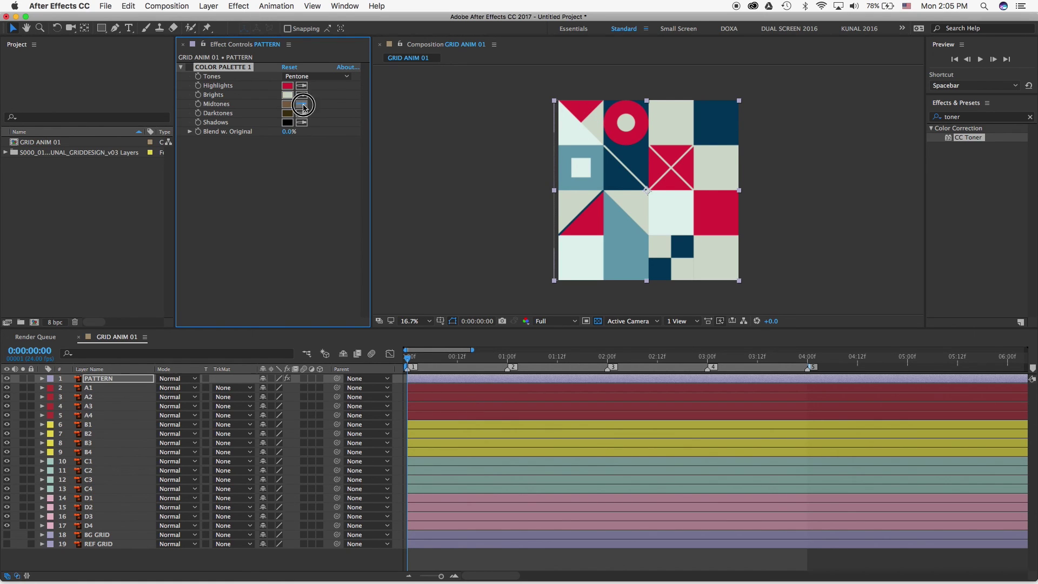
click(577, 128)
click(302, 113)
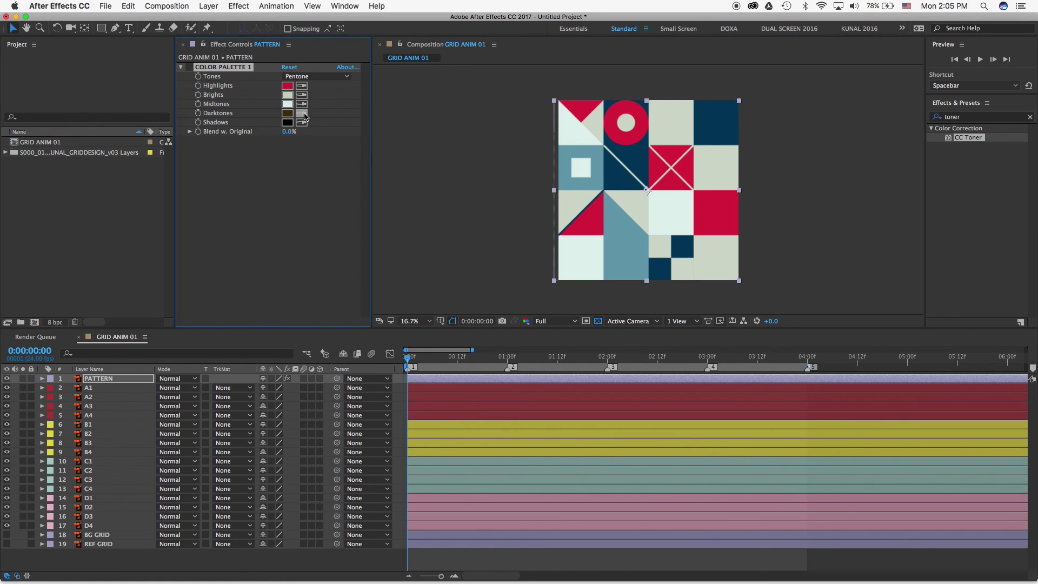
click(590, 148)
click(301, 123)
click(630, 162)
Compare the pattern with and without the COLOR PALETTE 1 effect, leaving the effect disabled.
click(190, 67)
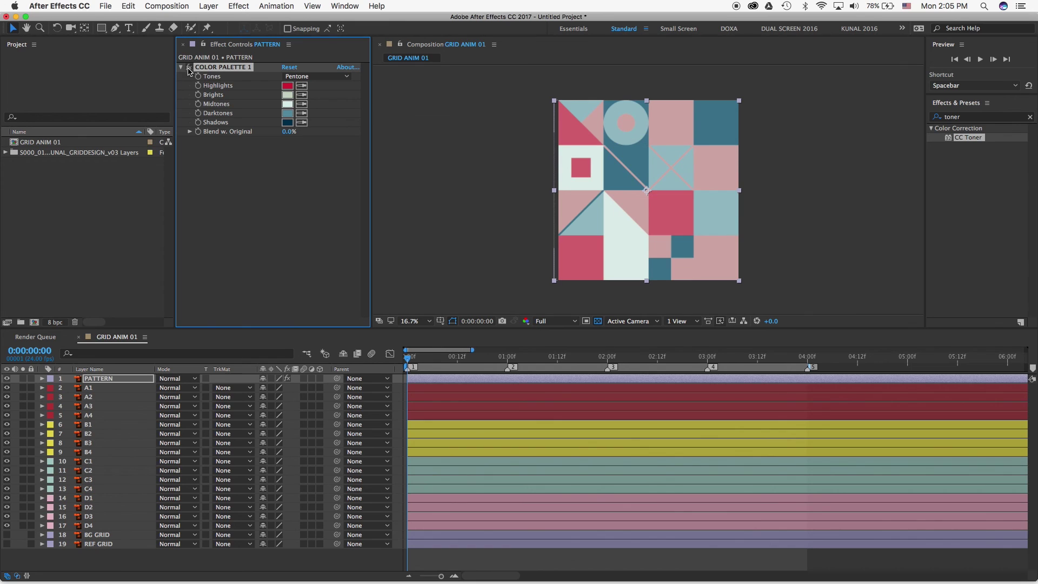
click(189, 69)
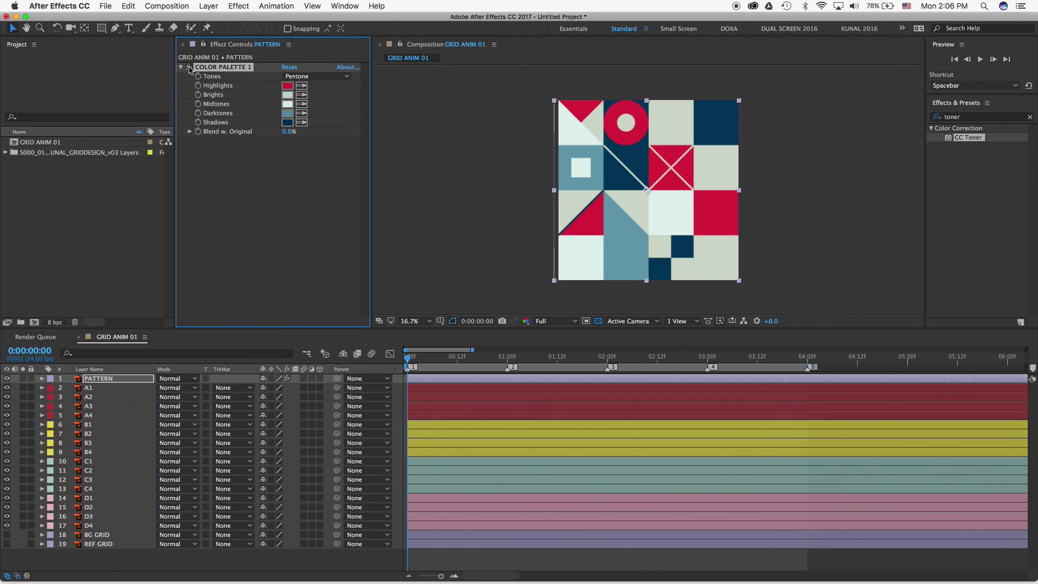
click(189, 68)
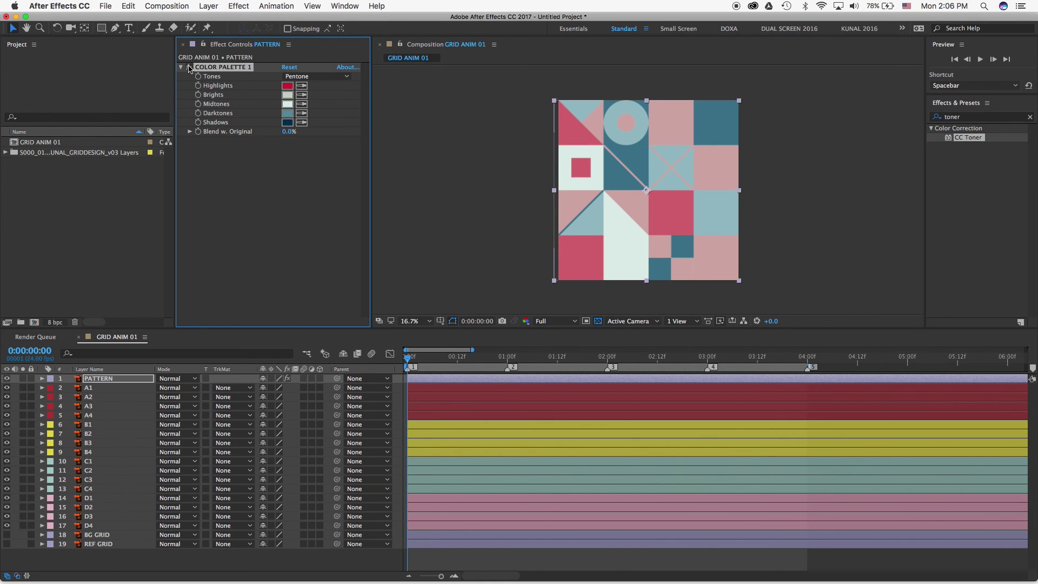
click(190, 68)
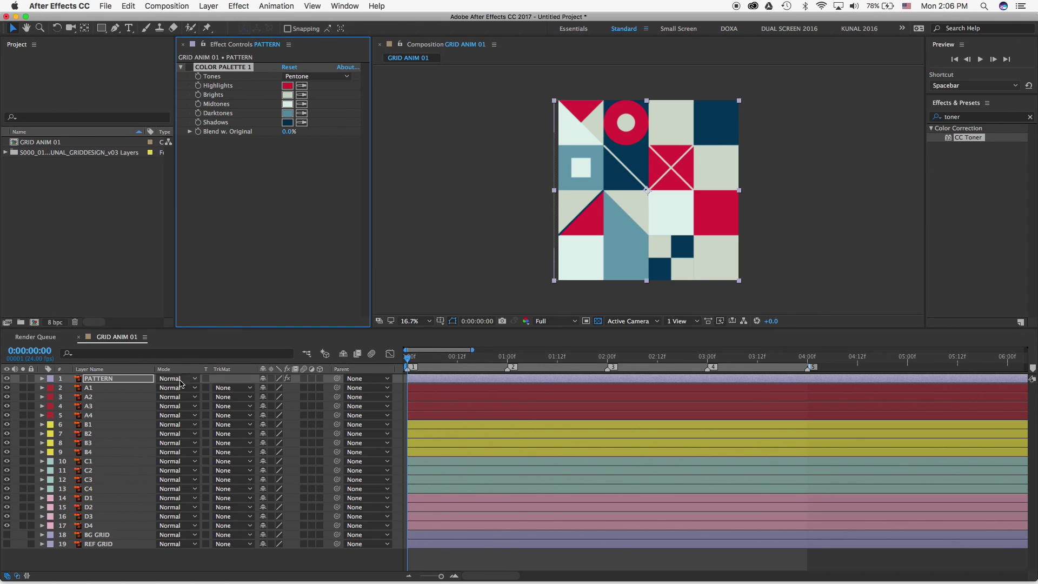
Hide the PATTERN layer and convert it to a guide layer.
click(102, 388)
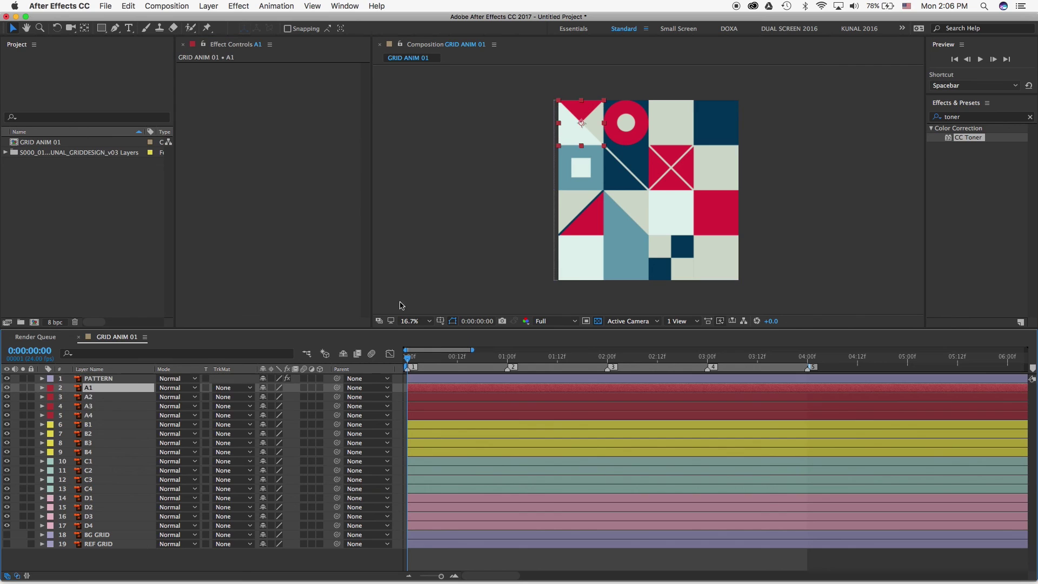
click(6, 378)
click(89, 378)
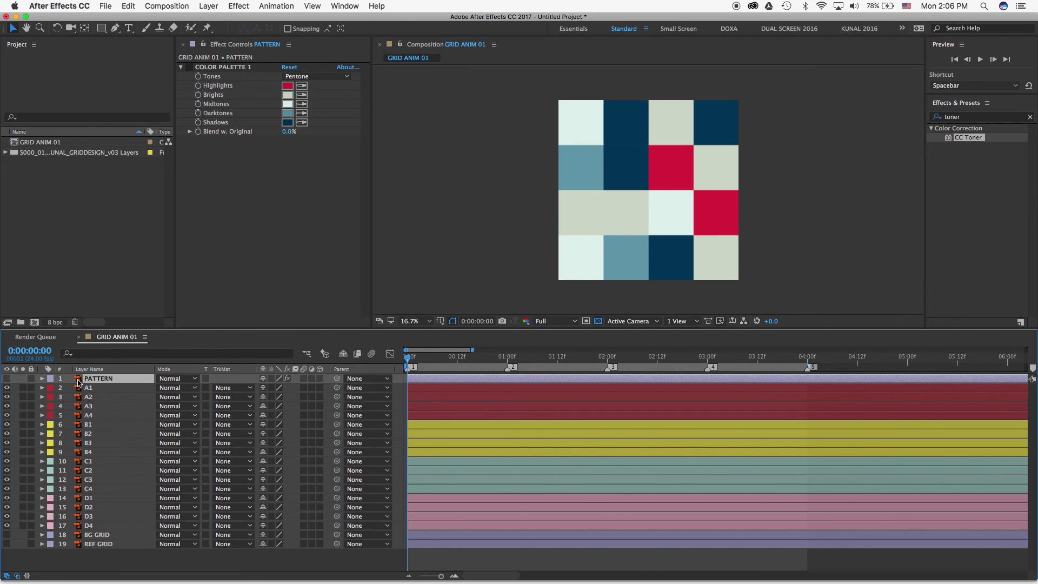
right_click(79, 382)
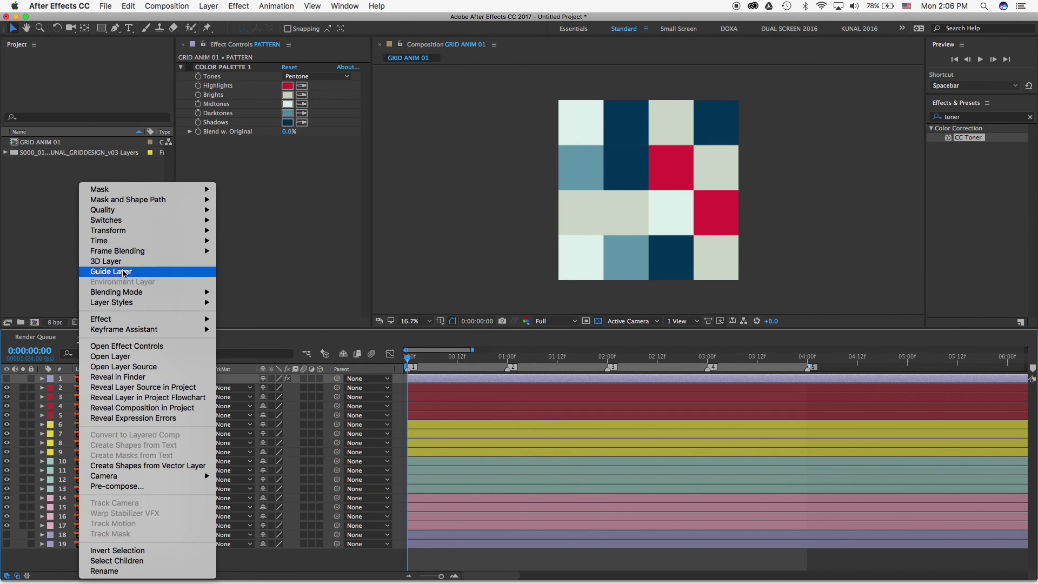
click(112, 272)
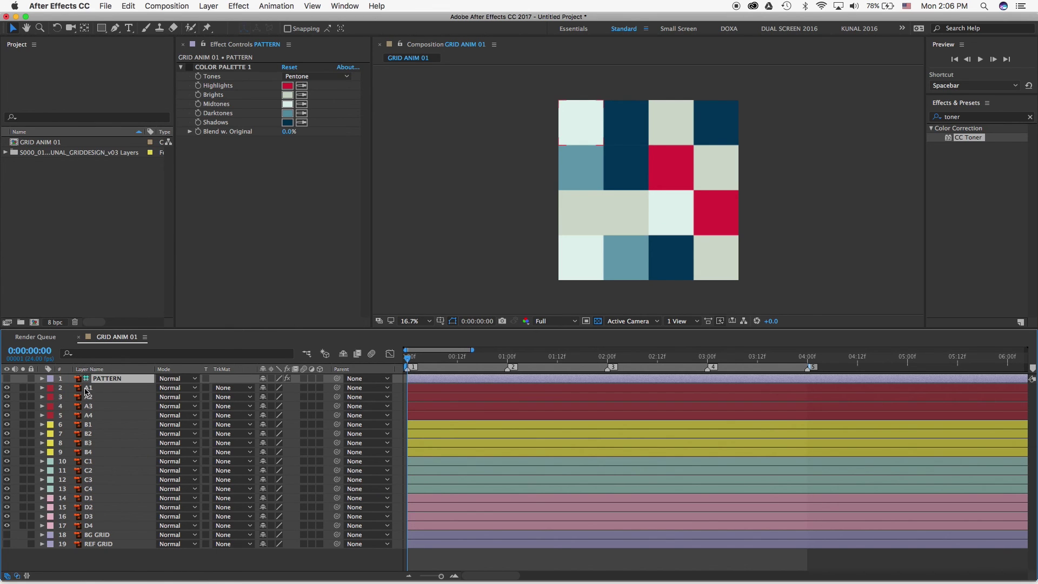
Compare the grid with the PATTERN guide layer shown and hidden, leaving the layer hidden.
click(86, 389)
click(105, 382)
click(6, 378)
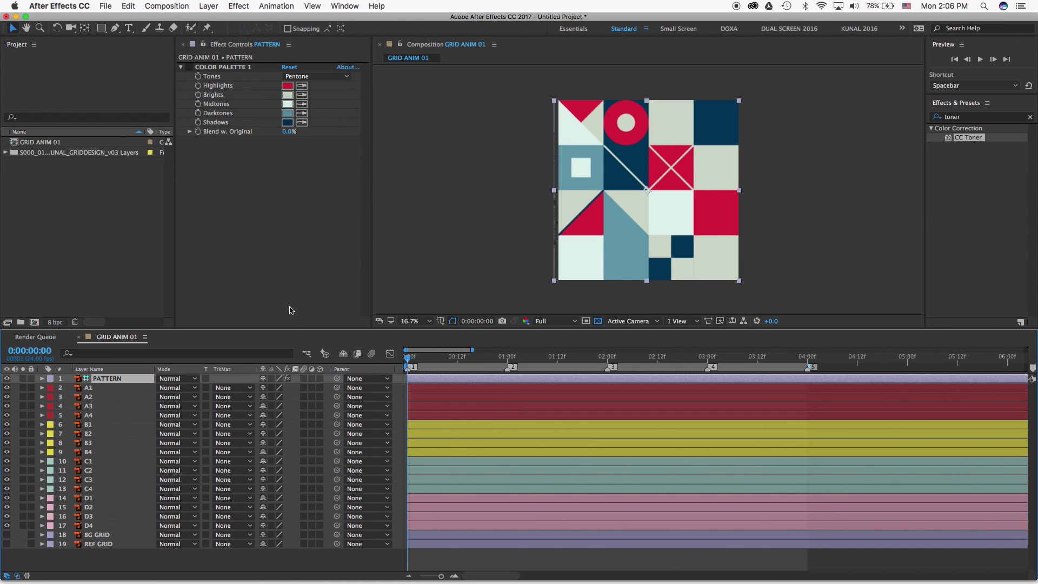
click(7, 379)
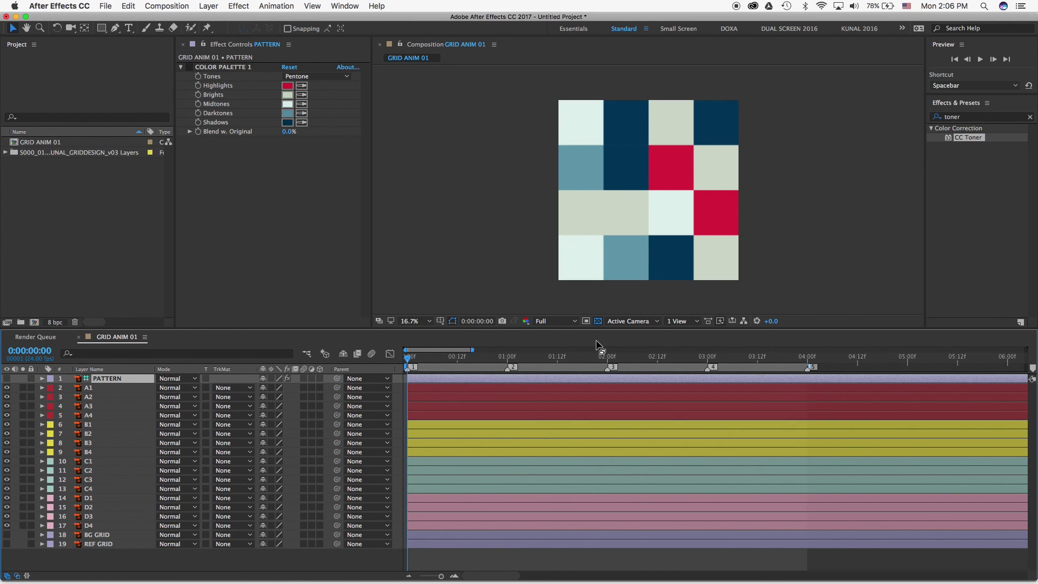
Go through layers A1 to A4 and B1 to B4 individually to identify which grid tile each one represents.
drag(411, 358, 388, 368)
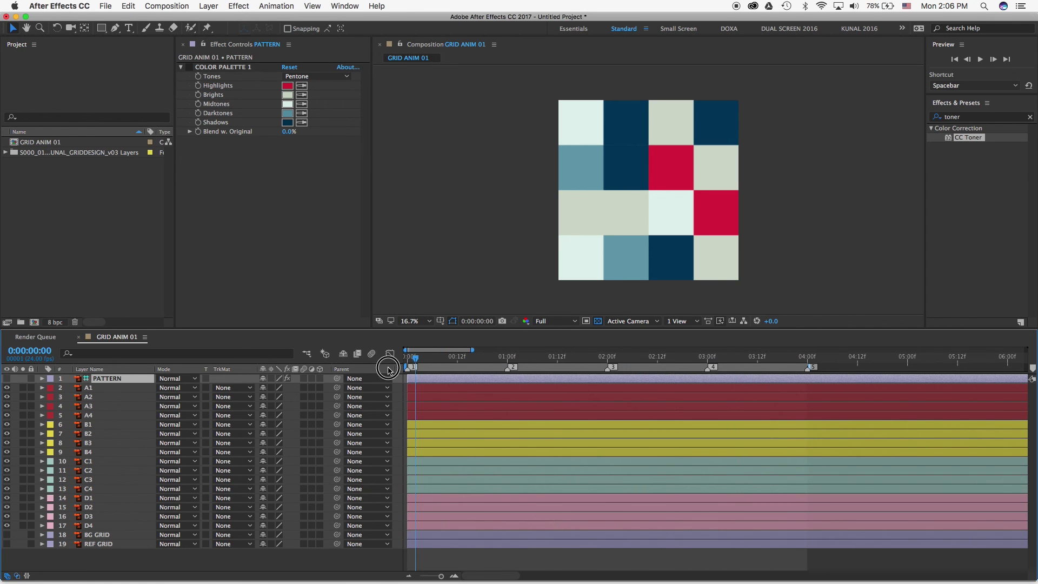
click(98, 387)
click(93, 397)
click(89, 406)
click(88, 416)
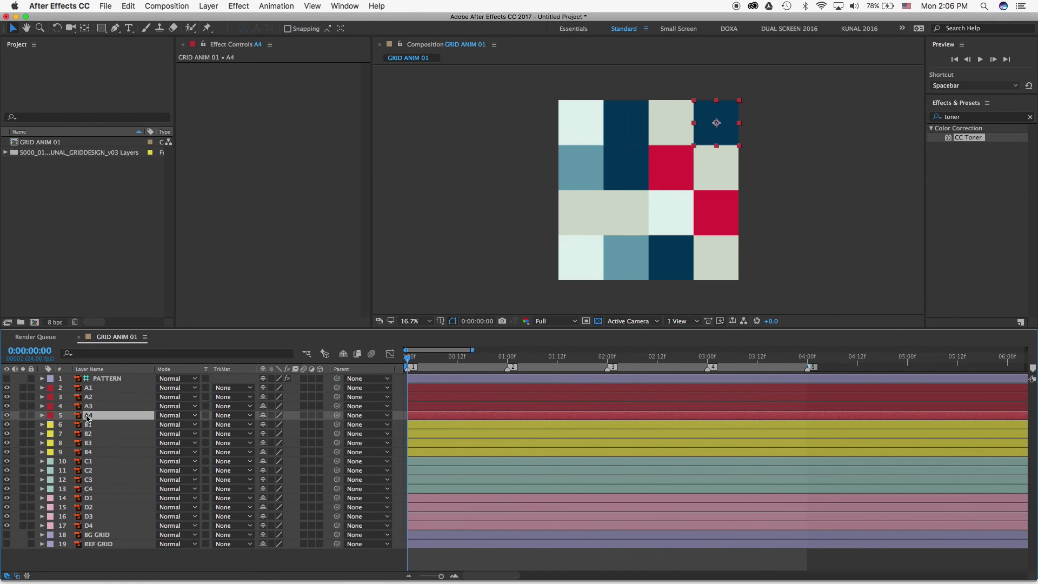
click(99, 389)
click(100, 398)
click(93, 425)
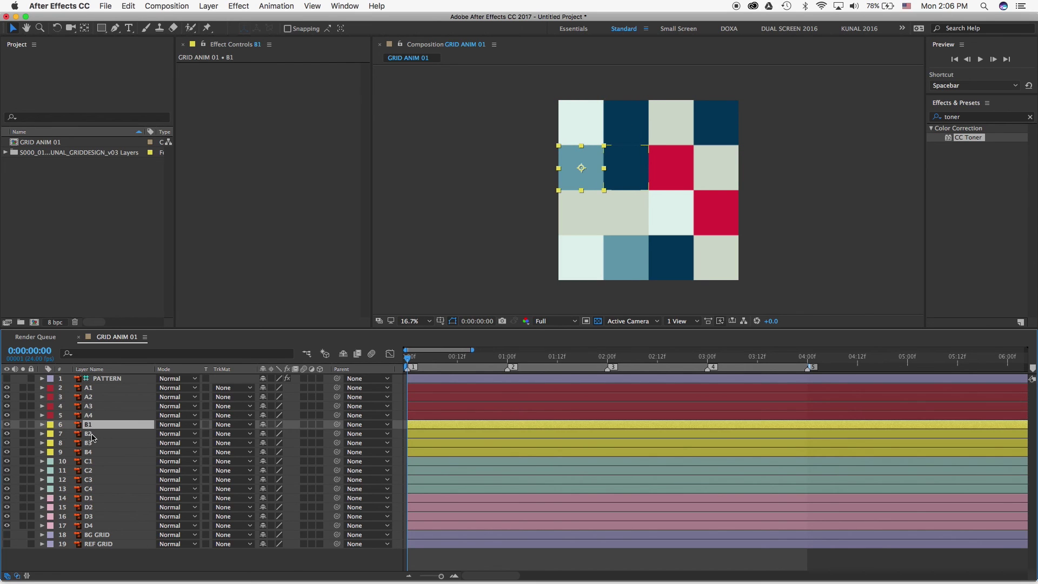
click(92, 433)
click(96, 443)
click(96, 452)
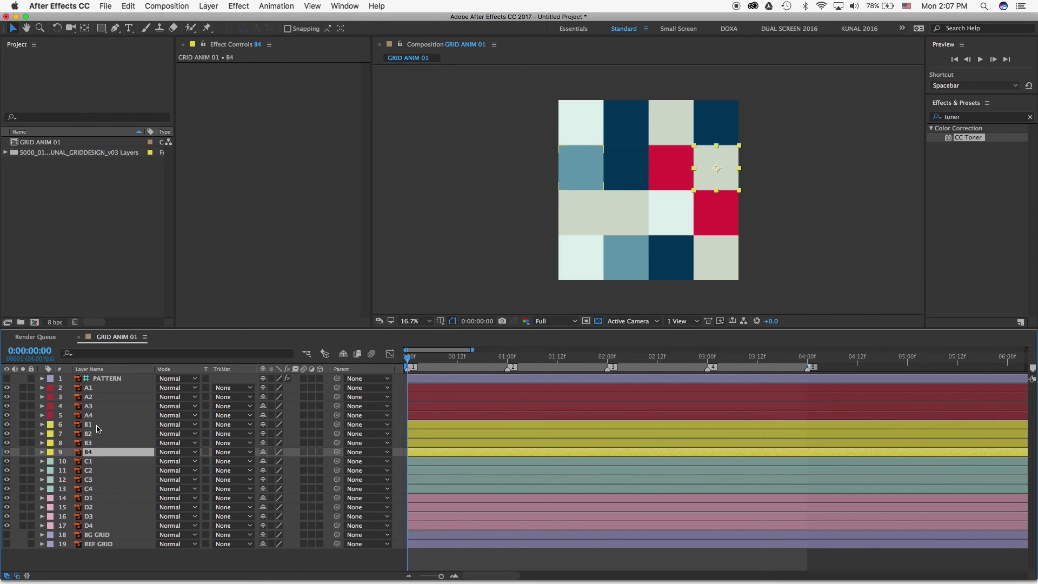
click(98, 426)
click(97, 434)
click(96, 442)
click(98, 452)
click(95, 387)
click(99, 396)
click(97, 406)
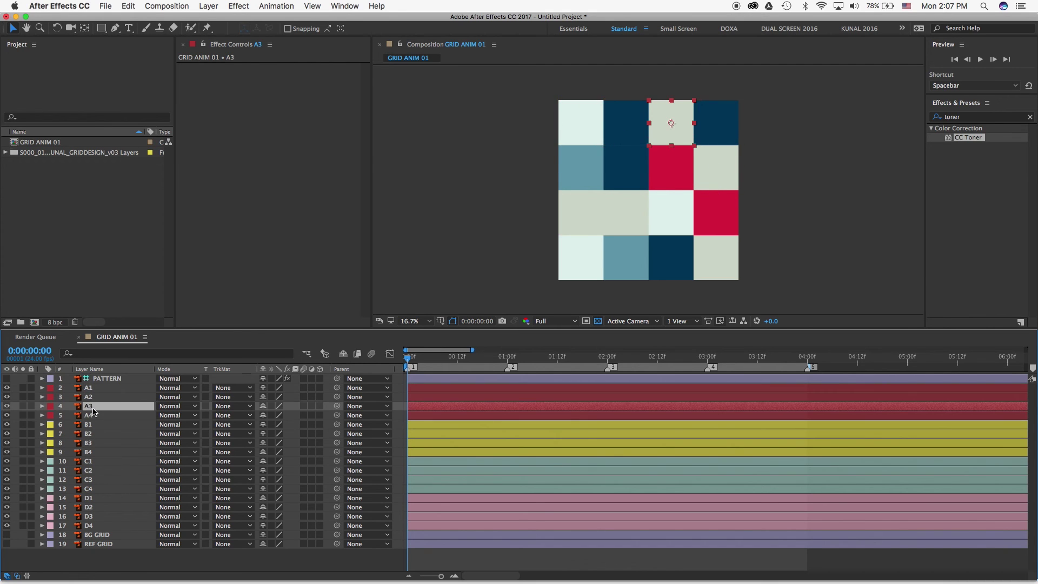
click(95, 415)
Pre-compose layer A1 as A1 Comp 1, leaving all attributes in GRID ANIM 01, and set the layer's label color to red.
click(100, 389)
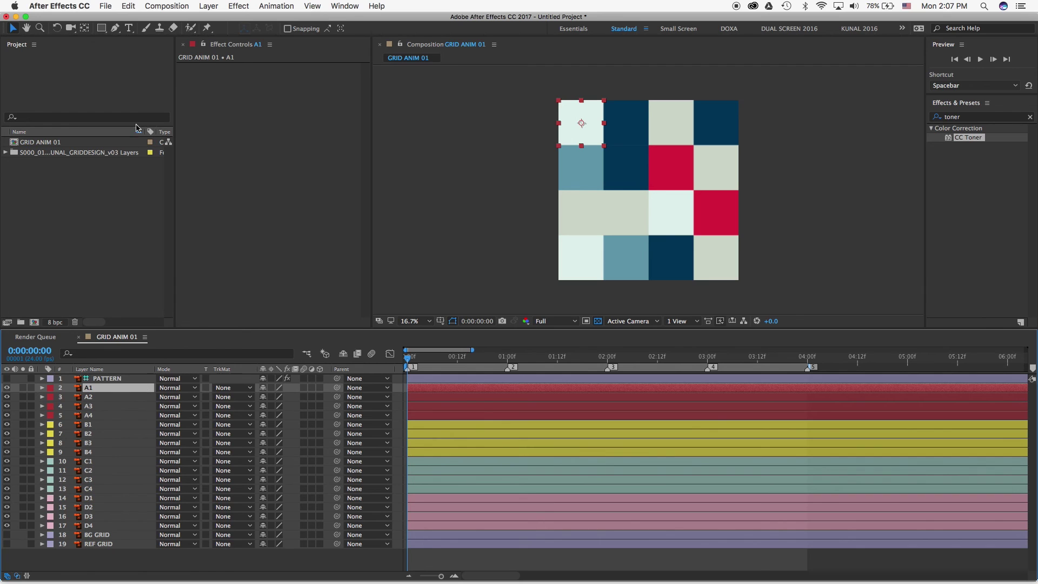
click(154, 4)
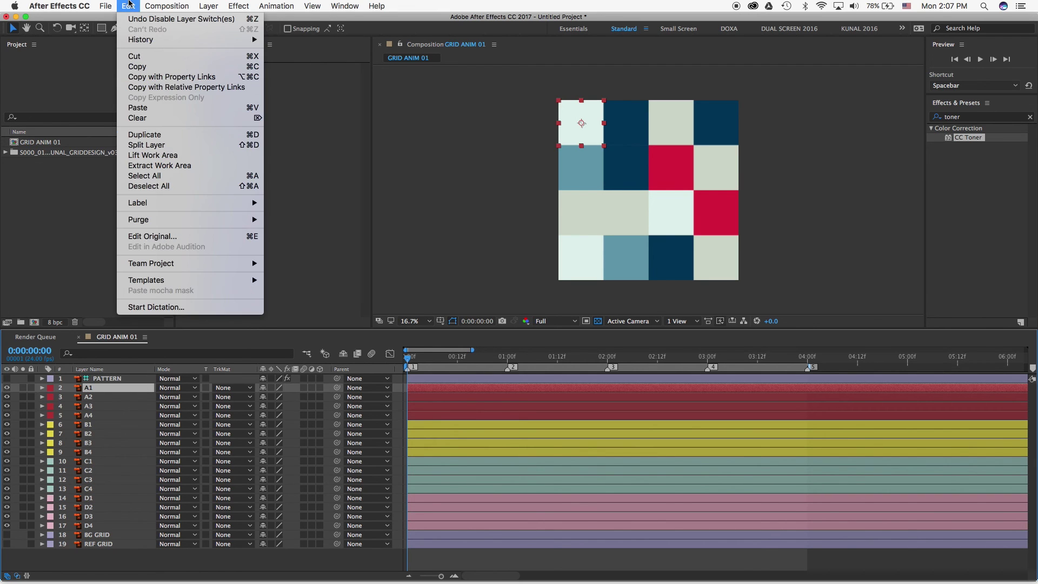
mouse_move(211, 4)
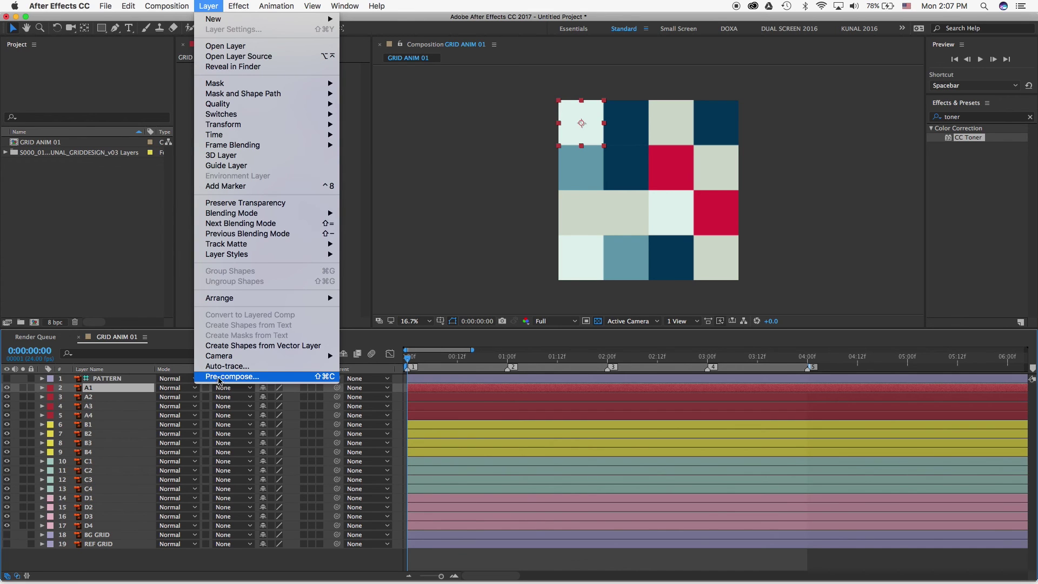
click(216, 7)
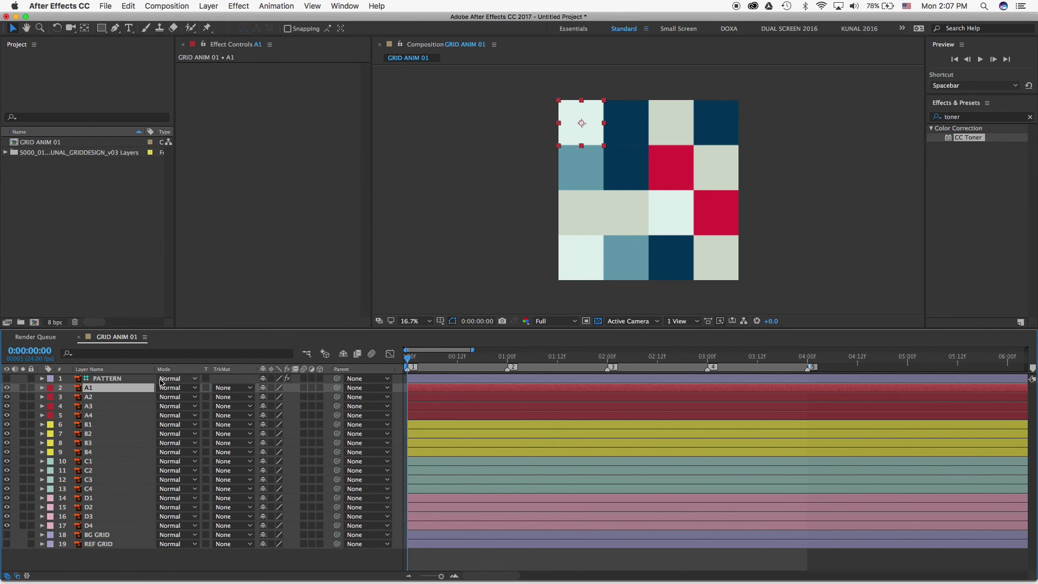
key(super+shift+c)
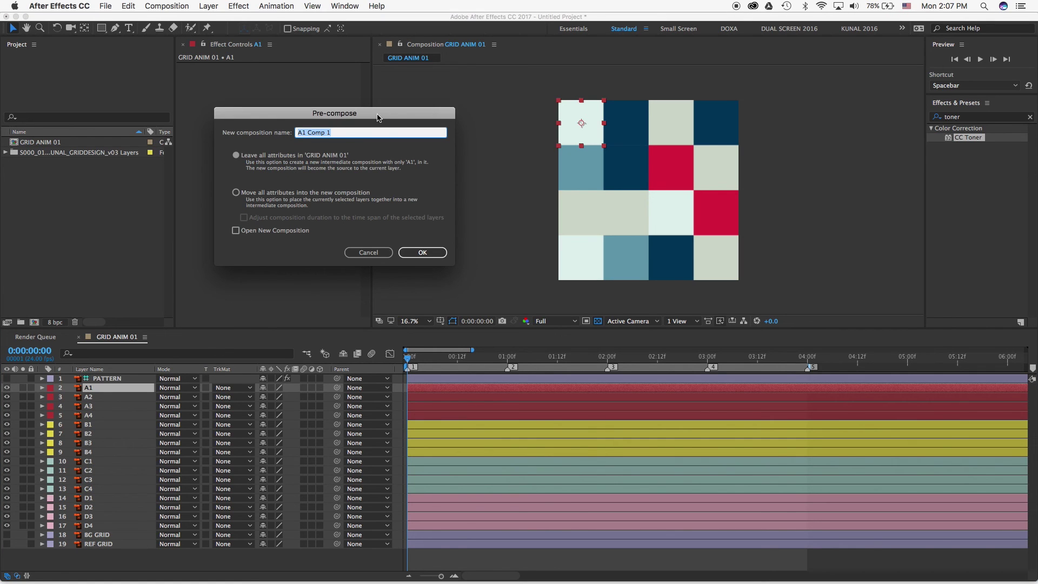
drag(378, 118, 477, 169)
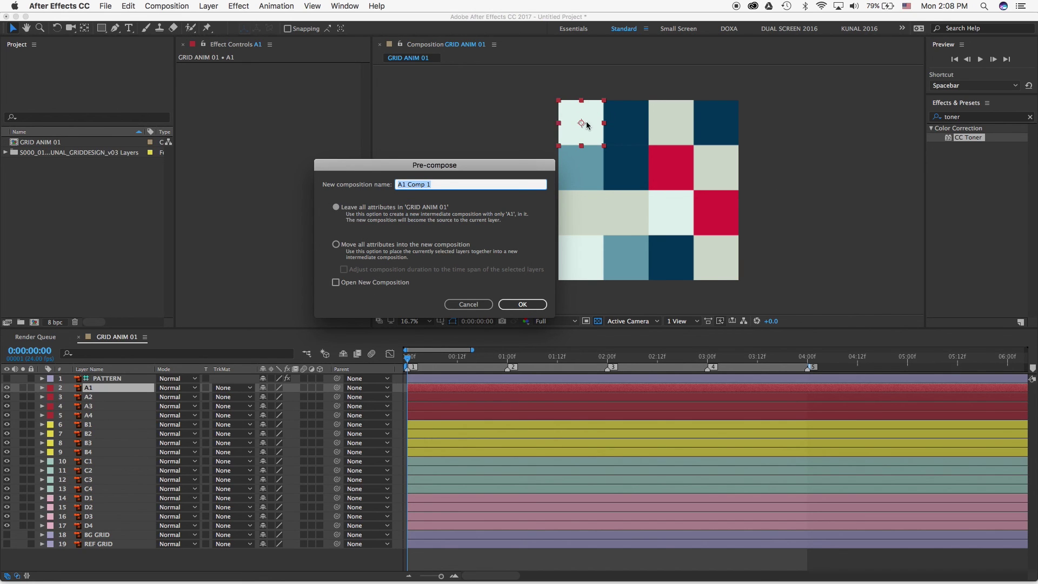
click(522, 304)
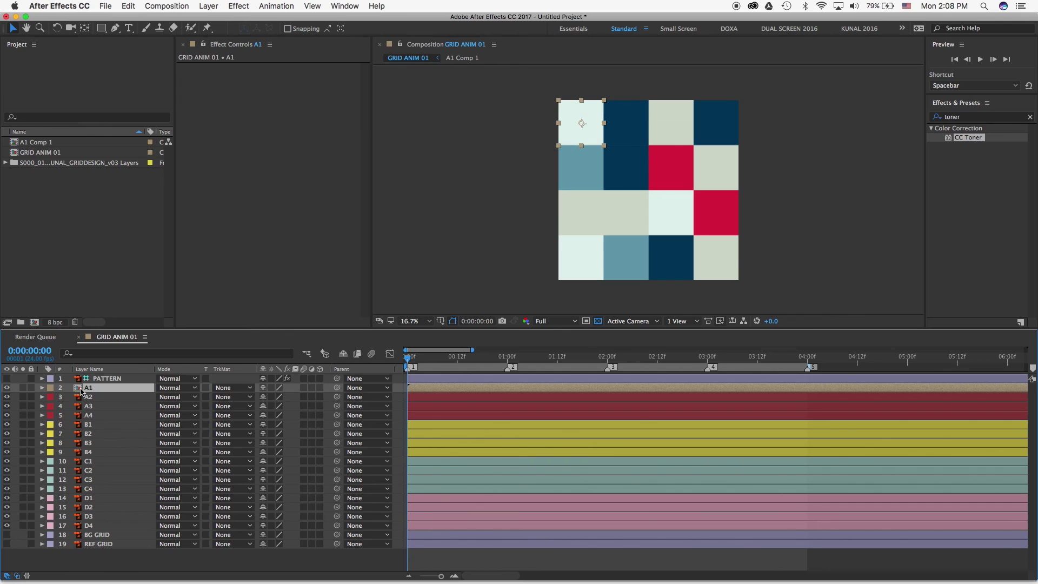
click(52, 389)
click(69, 421)
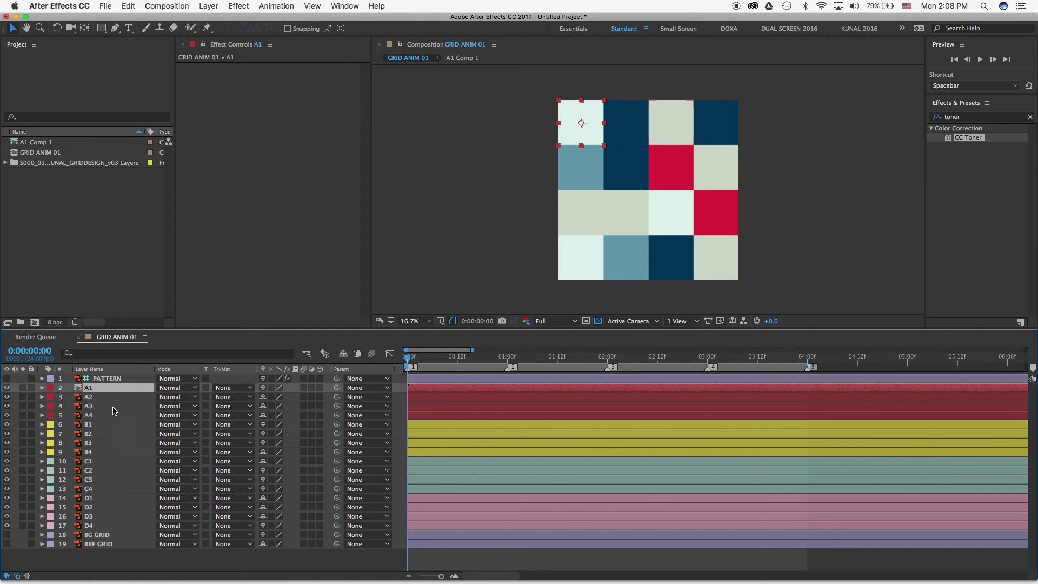
Open A1 Comp 1, magnify its view to 100%, and enlarge the viewer area so the whole tile fits.
double_click(87, 390)
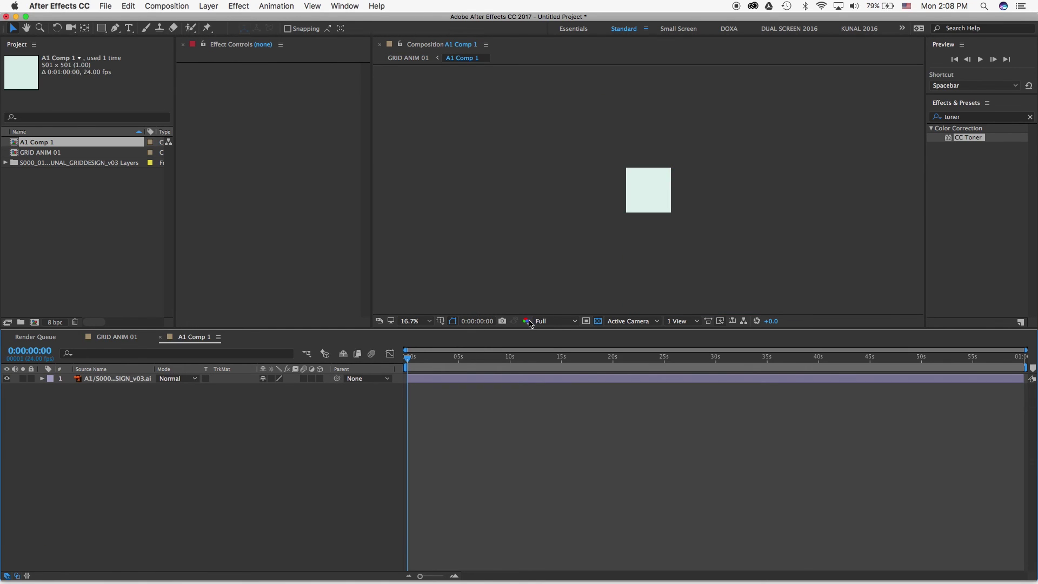
key(period)
key(period)
key(period)
key(period)
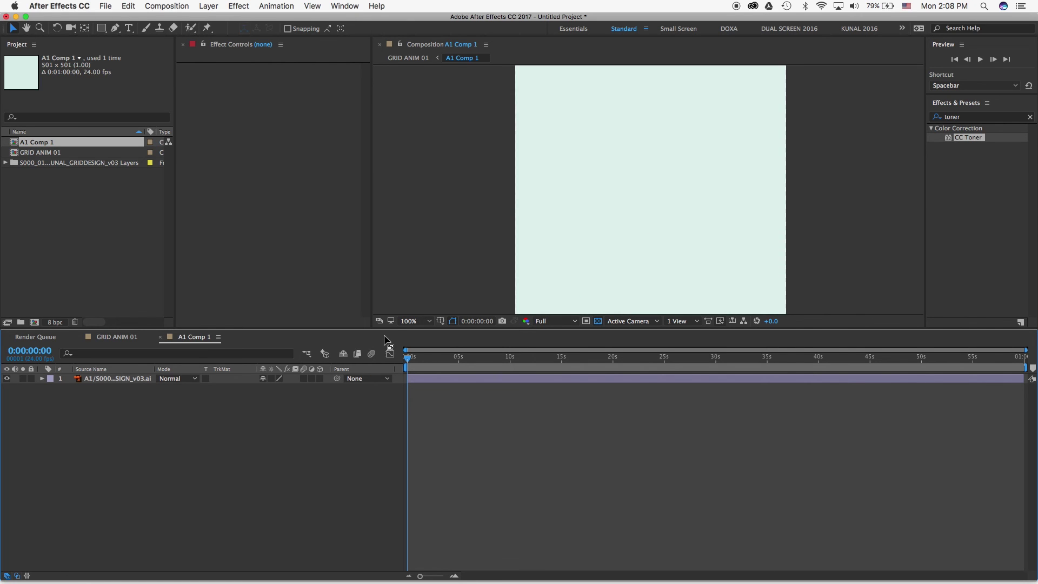
drag(387, 328, 350, 366)
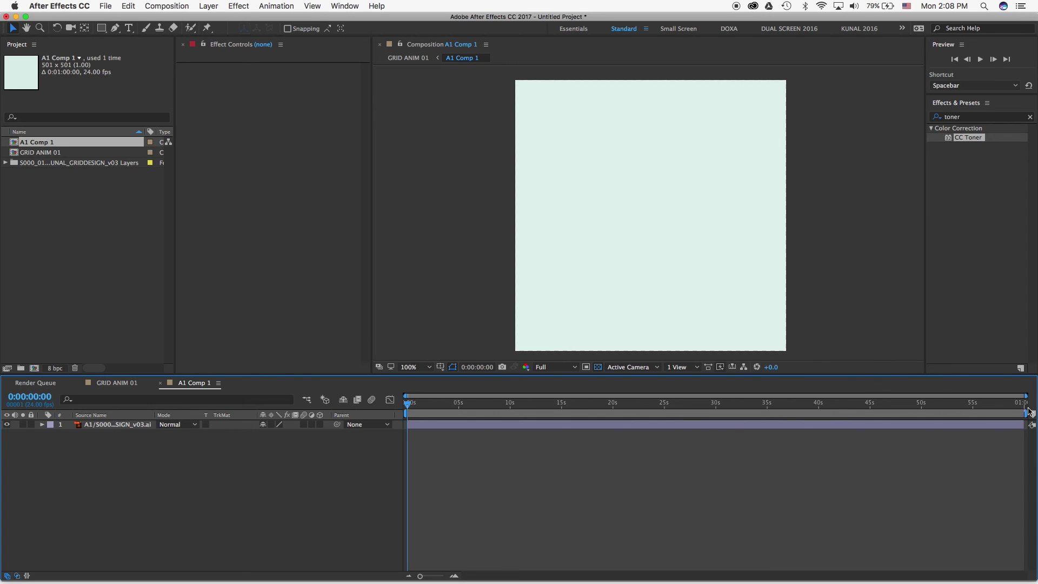
Add composition marker 1 at the start and marker 2 at 0:00:04:00, and end the work area at 0:00:04:00.
drag(1033, 415, 370, 416)
click(454, 404)
key(equal)
key(equal)
key(equal)
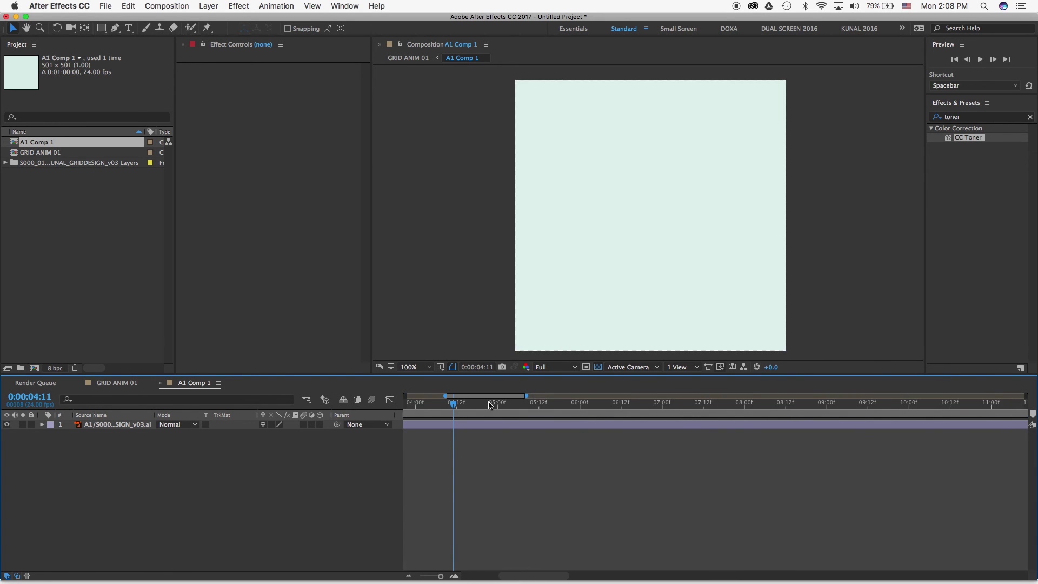
key(minus)
click(434, 412)
key(equal)
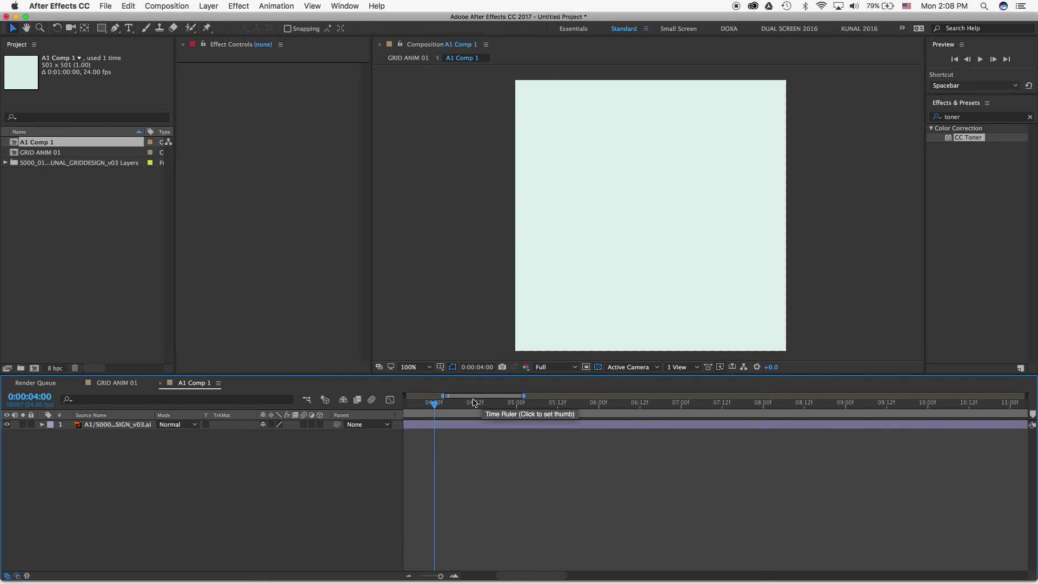
mouse_move(1033, 415)
mouse_down()
mouse_move(434, 422)
mouse_move(372, 399)
mouse_up()
key(n)
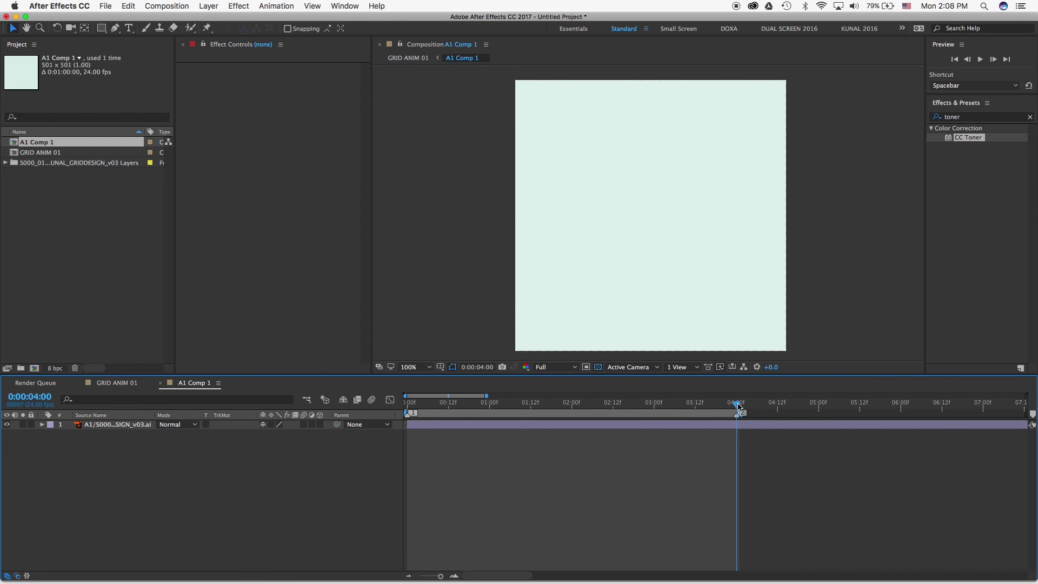
Examine the frames around 0:00:04:00 to check where the work area ends relative to marker 2.
mouse_move(735, 404)
mouse_down()
mouse_move(477, 405)
mouse_move(739, 399)
mouse_move(747, 416)
mouse_move(733, 411)
mouse_up()
key(=)
key(=)
key(=)
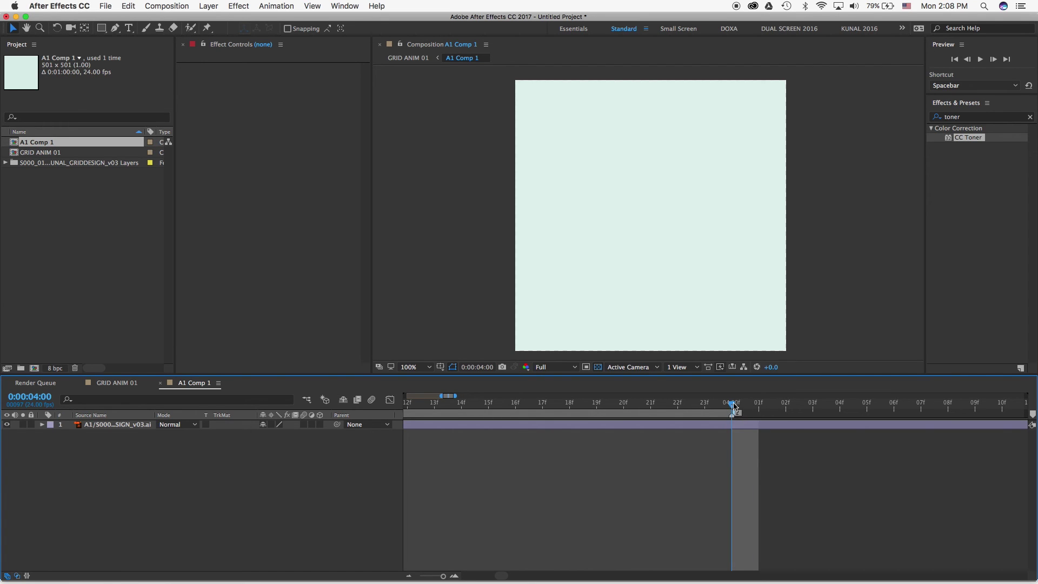
key(minus)
key(minus)
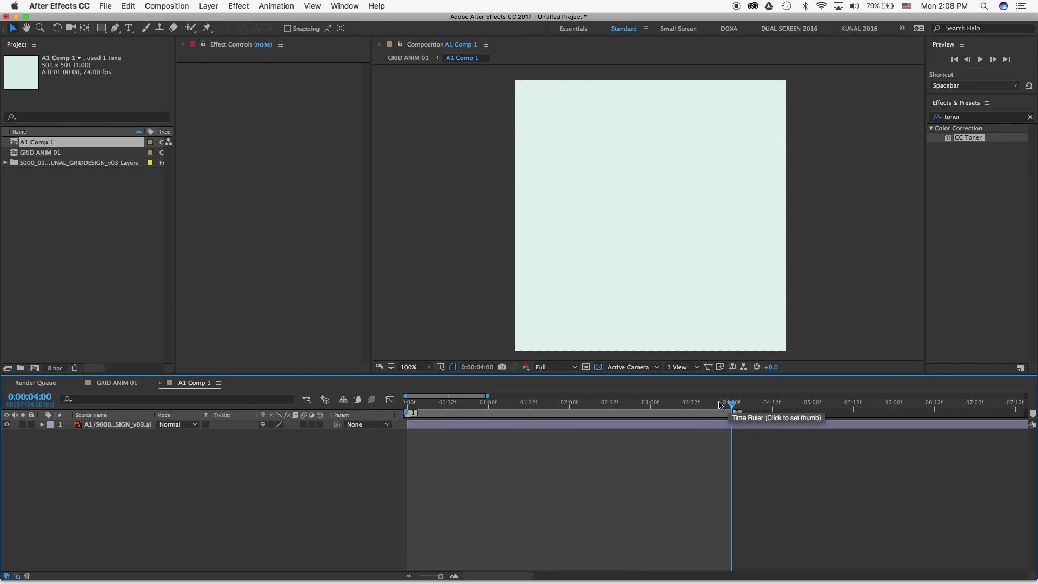
Try a work area from 0:00:05:06 to 0:00:09:22, and return its start to the first frame.
drag(574, 402, 698, 403)
key(b)
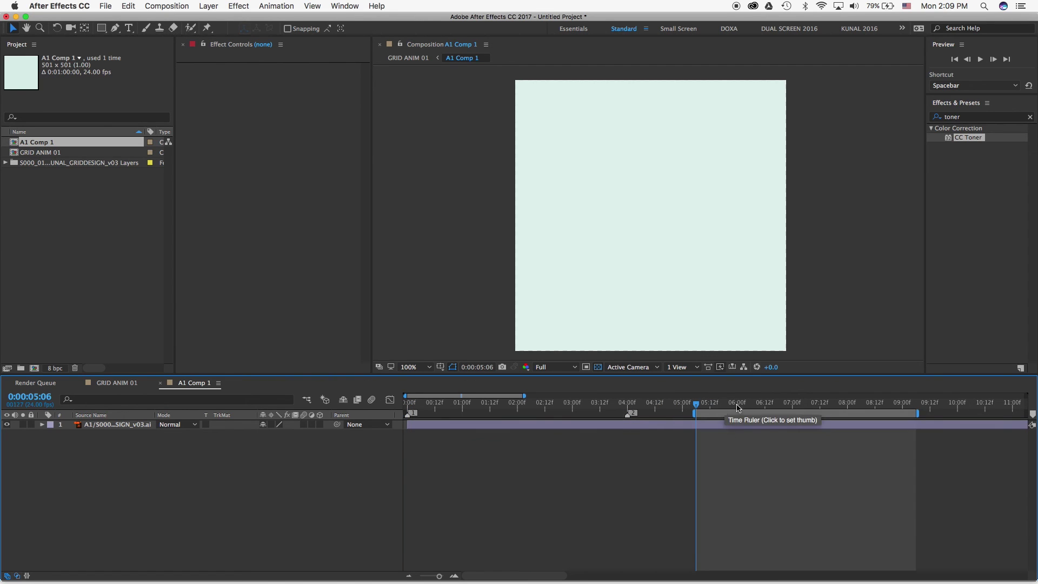
click(954, 403)
key(n)
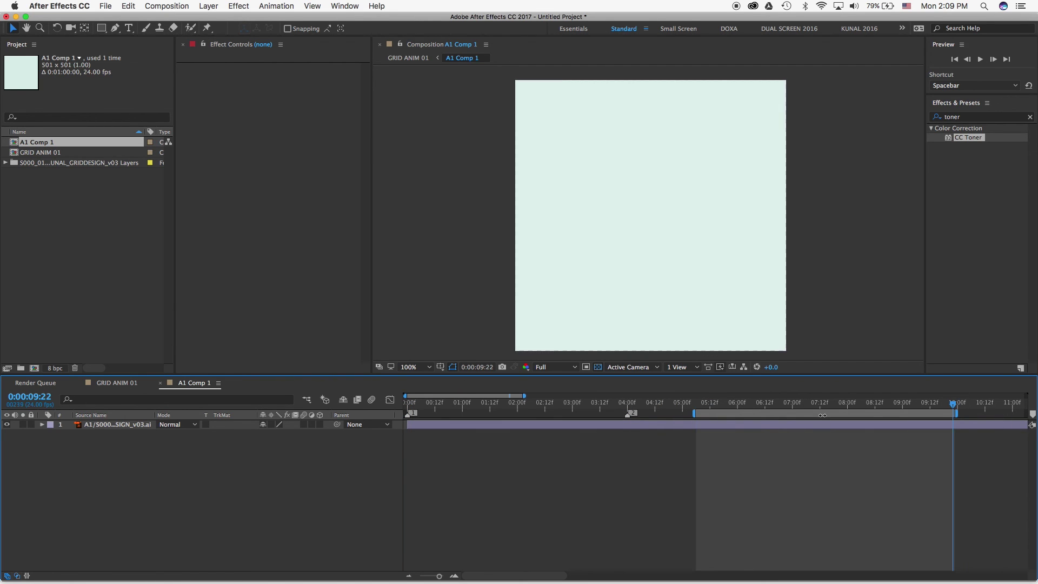
drag(701, 405, 342, 397)
key(b)
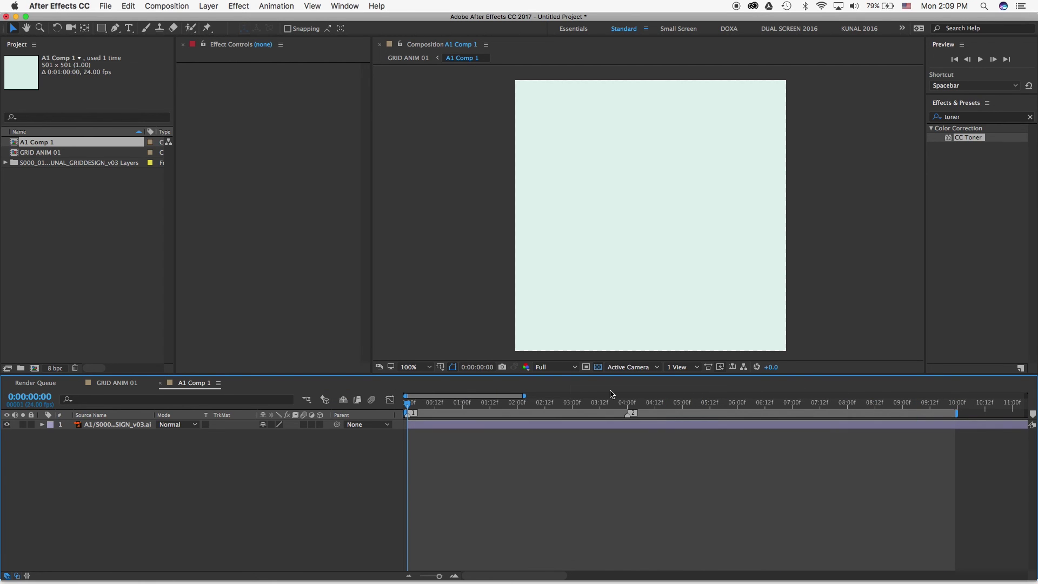
Set the work area end to 0:00:03:23, one frame before marker 2, and move the current time to 0:00:01:12.
key(2)
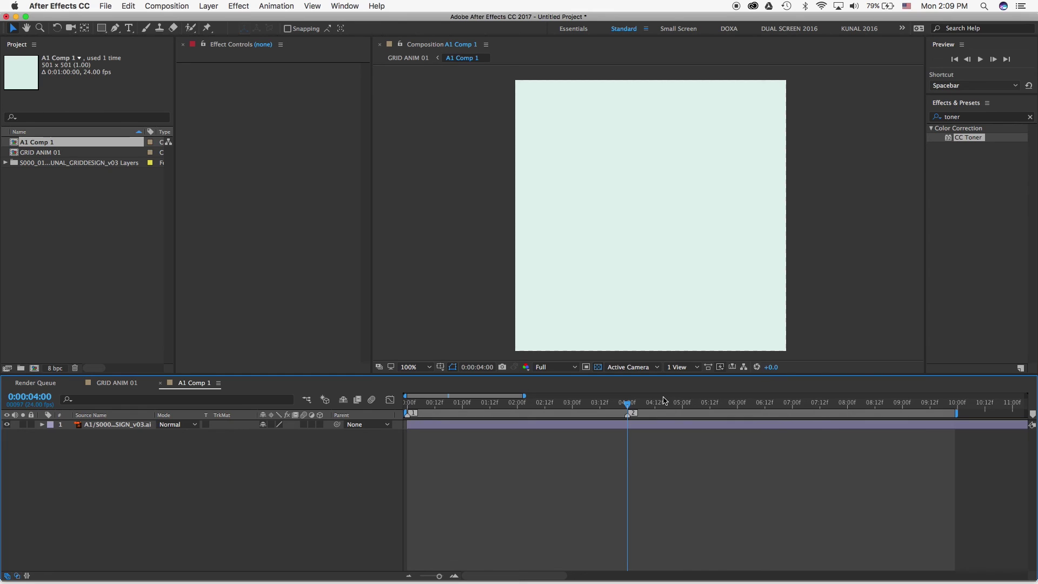
key(equal)
key(equal)
key(equal)
drag(624, 403, 617, 404)
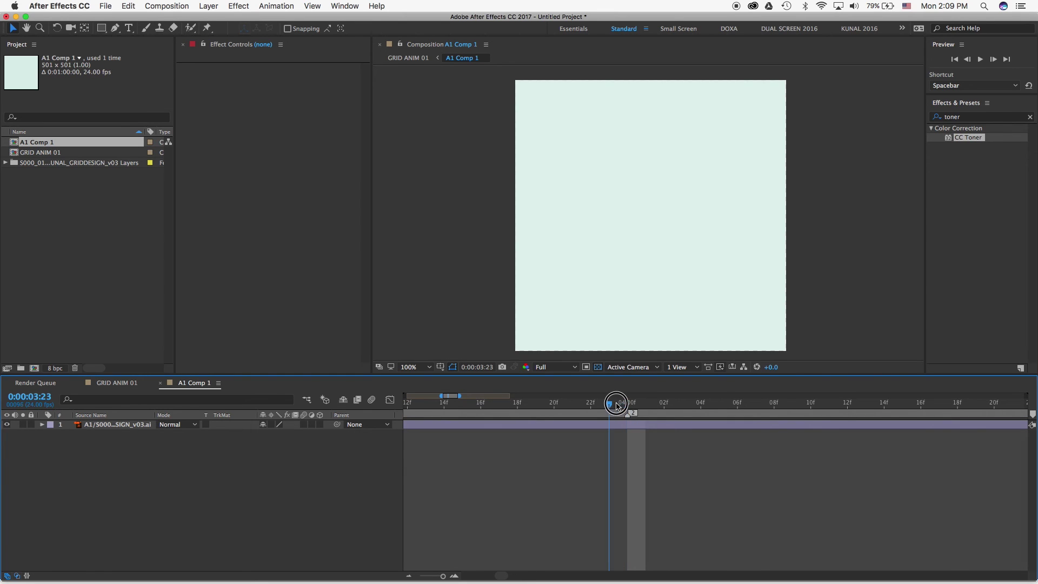
key(n)
key(minus)
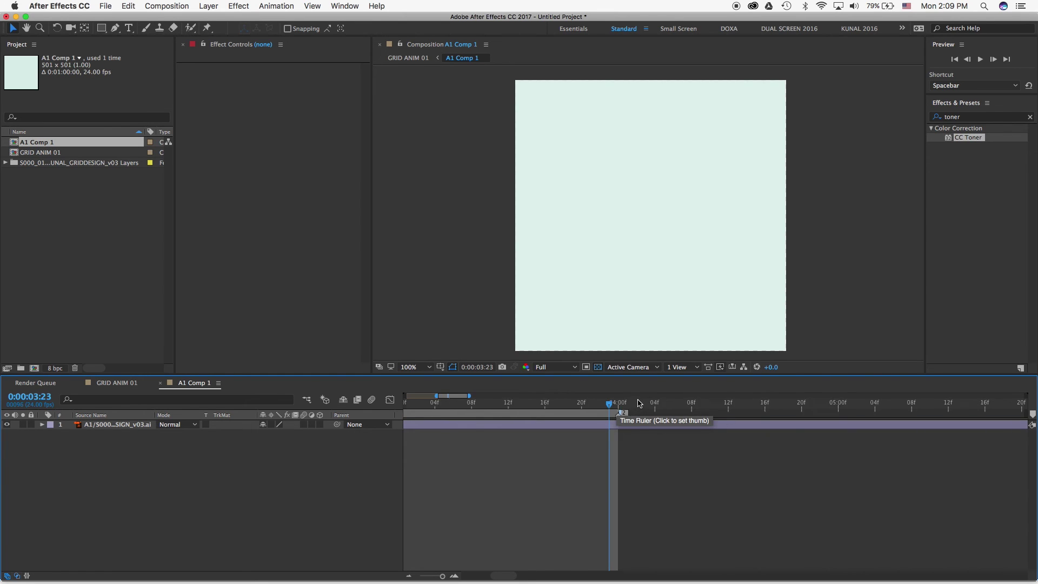
key(minus)
key(minus)
key(minus)
mouse_move(460, 404)
mouse_down()
mouse_move(379, 397)
mouse_move(501, 401)
mouse_move(470, 401)
mouse_up()
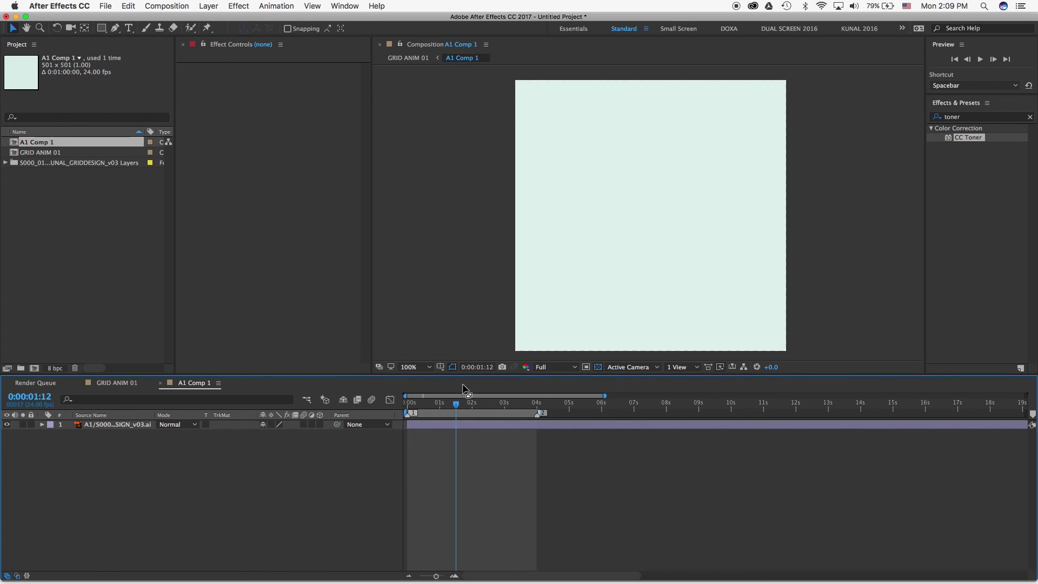
right_click(61, 467)
mouse_move(128, 471)
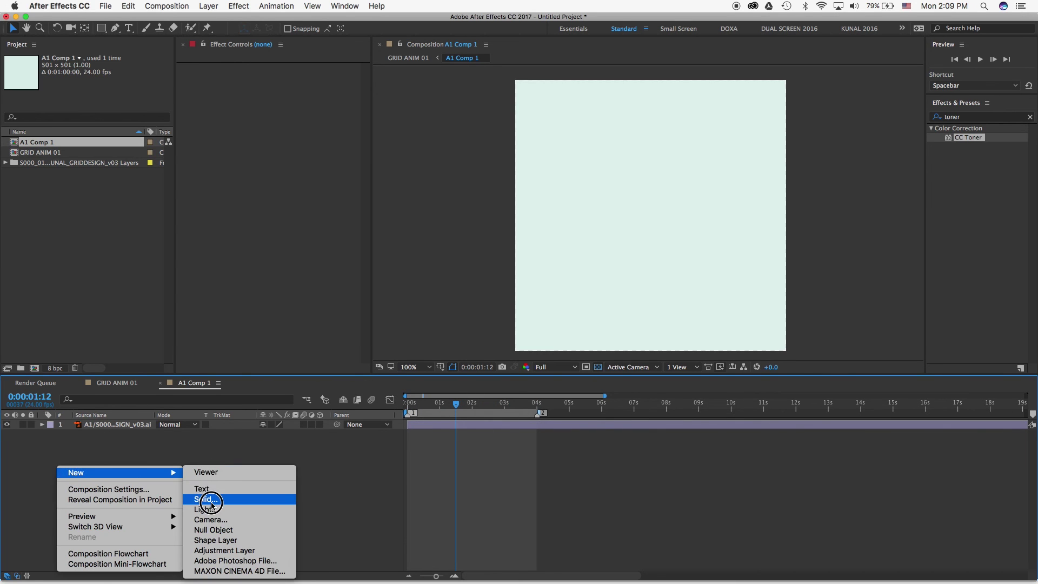
click(217, 453)
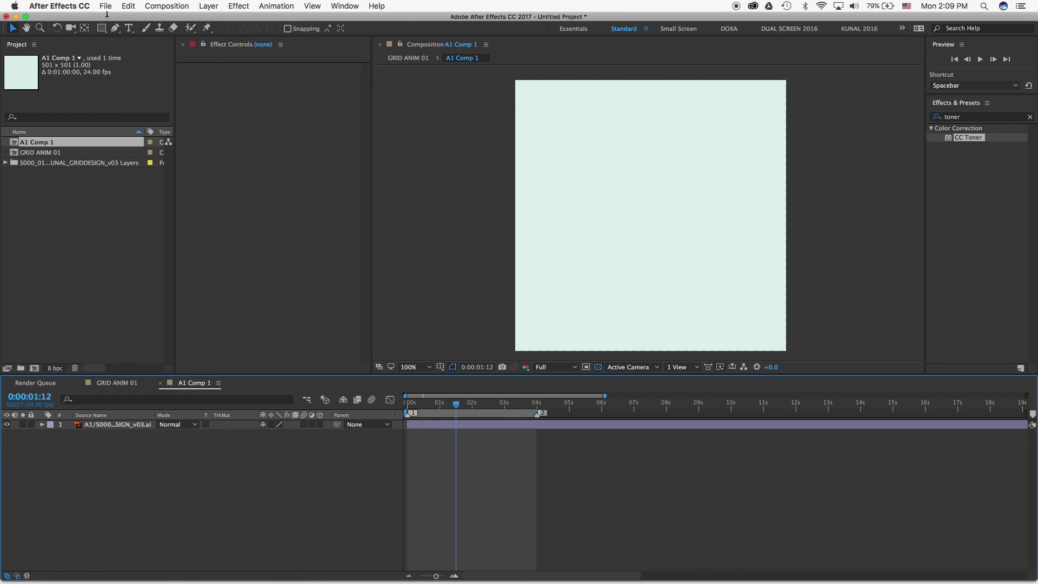
Draw an unfilled circle with a 10 px dark blue stroke using the Ellipse tool, and move it near the middle of the tile.
drag(101, 28, 130, 52)
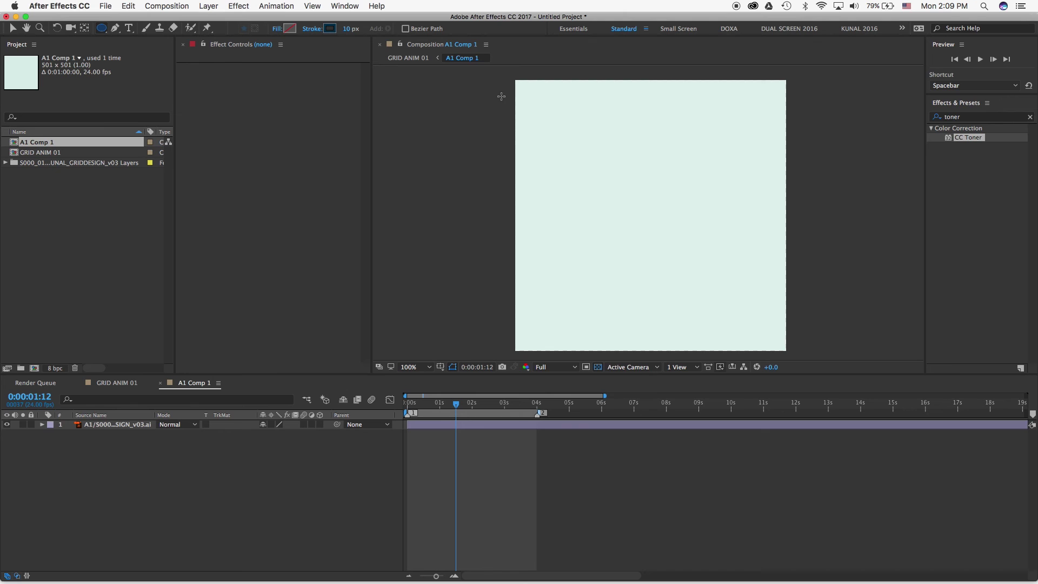
drag(502, 97, 664, 204)
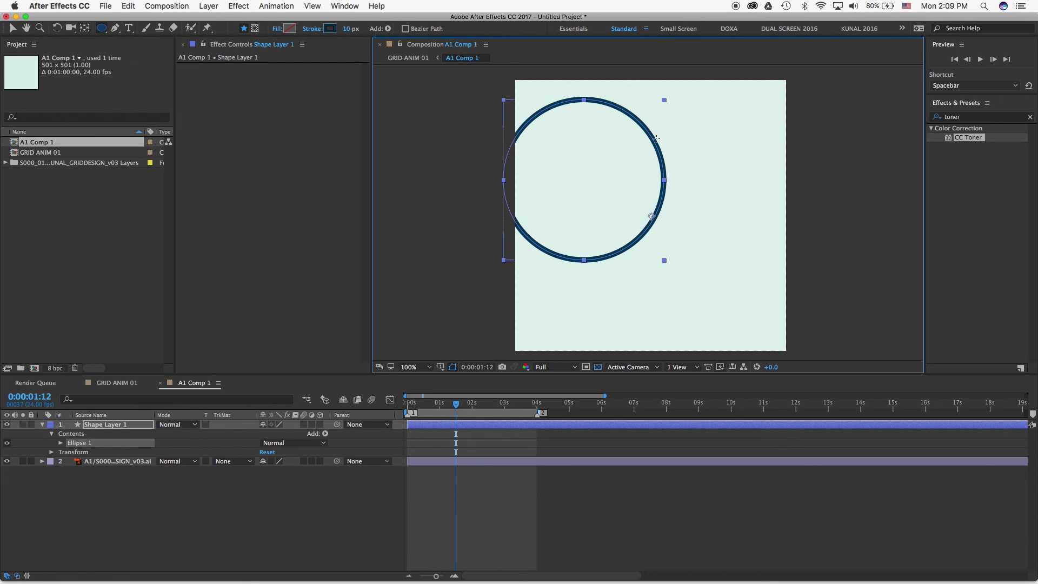
click(107, 425)
key(v)
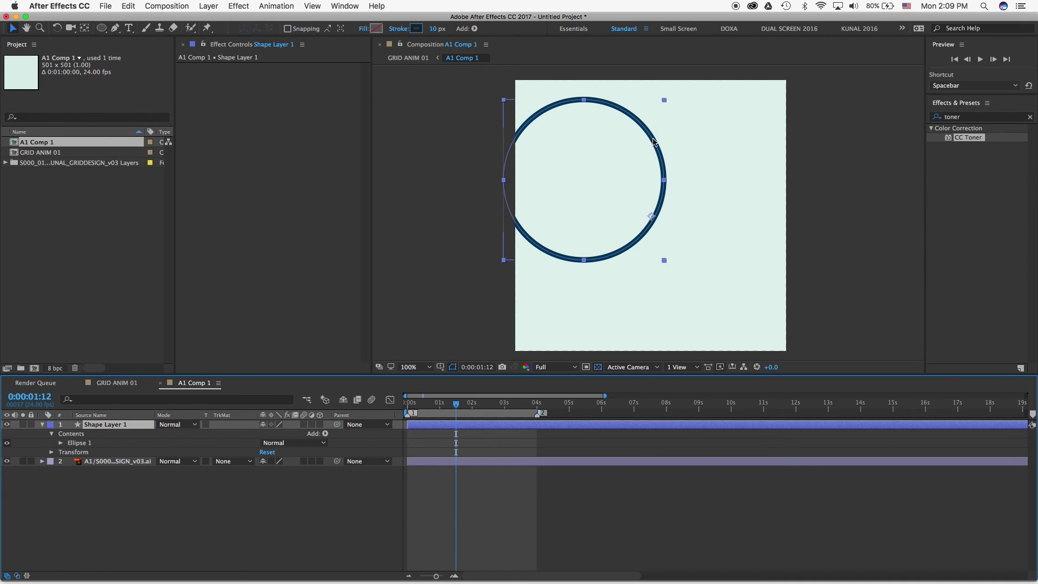
drag(653, 142, 730, 178)
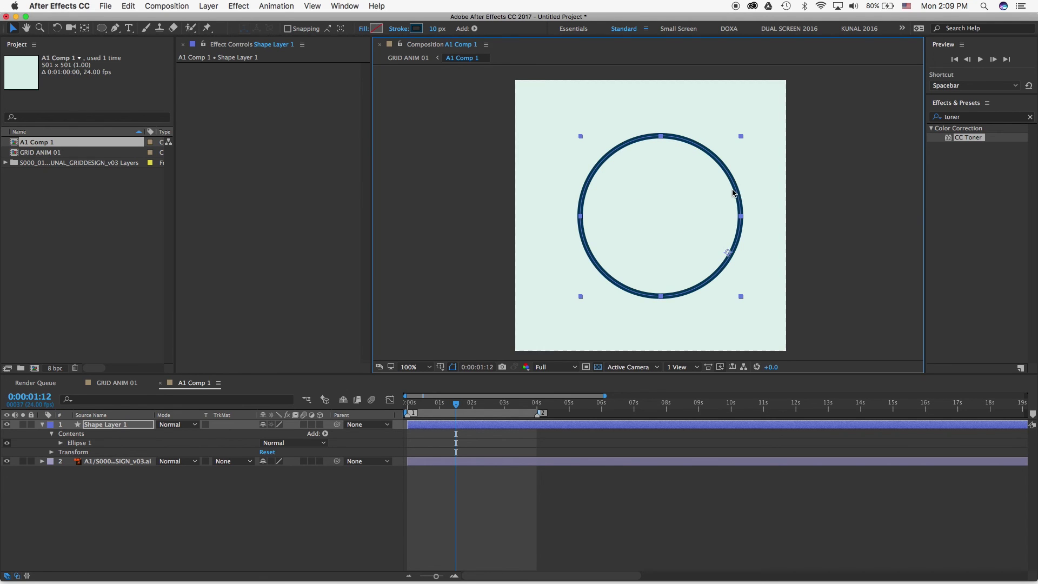
Center the circle layer's anchor point in its content, and nudge the circle slightly toward the tile's left side.
right_click(697, 147)
mouse_move(730, 196)
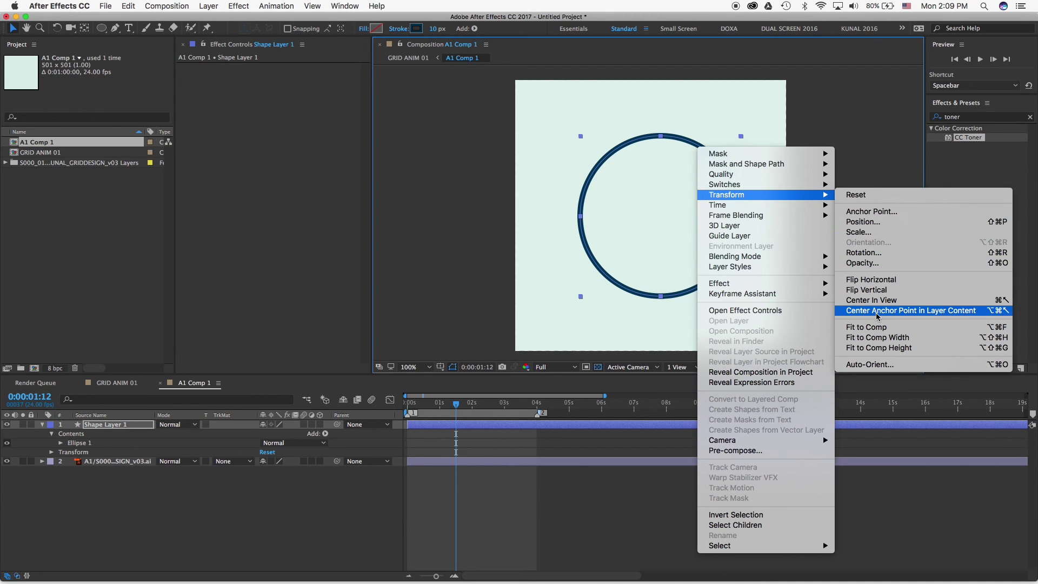
click(935, 311)
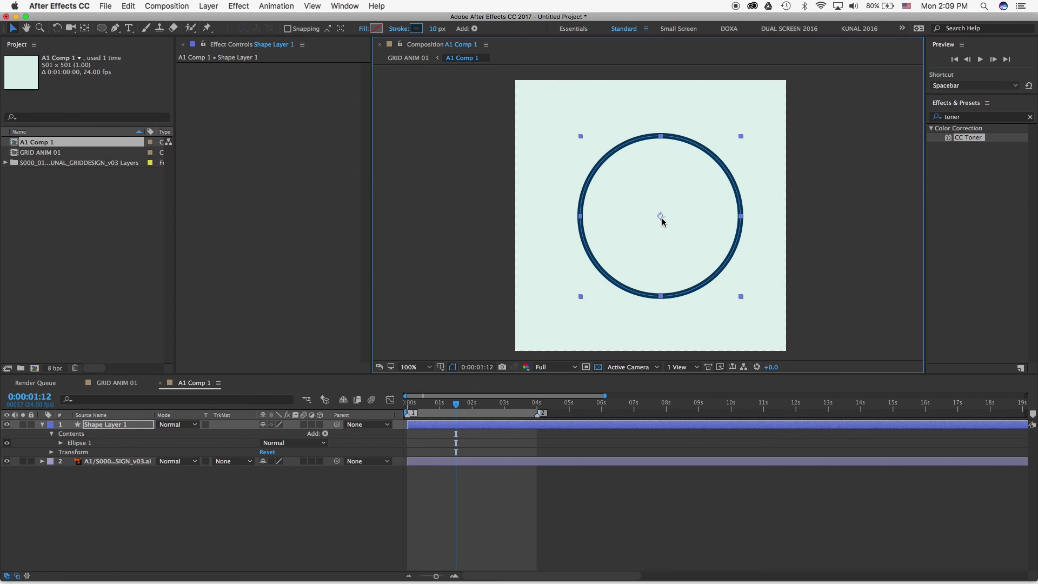
drag(727, 168, 702, 173)
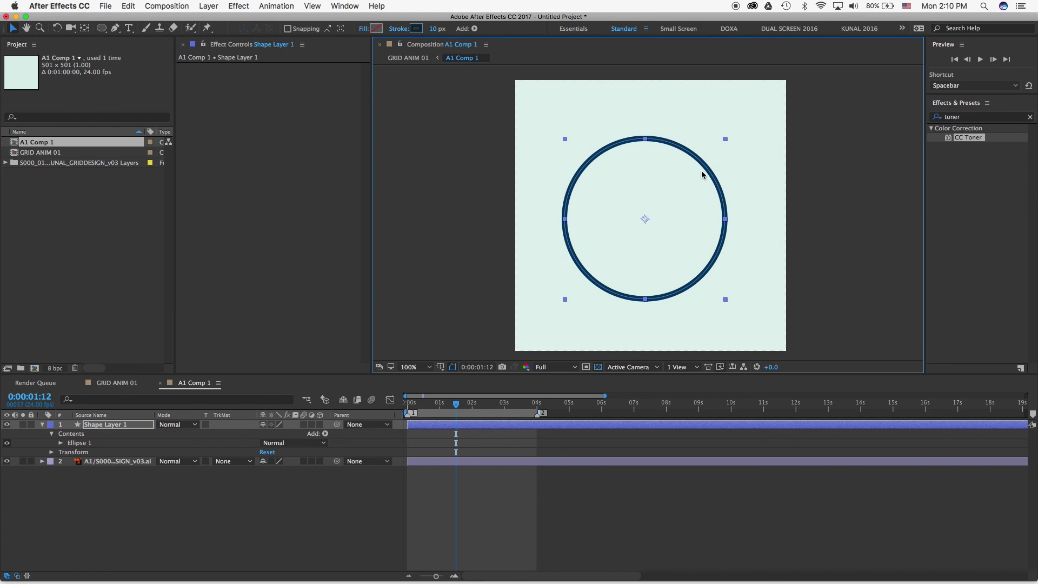
Set the circle layer's Position to 250, 250 and move the current time to 0:00:00:00.
click(97, 477)
click(111, 425)
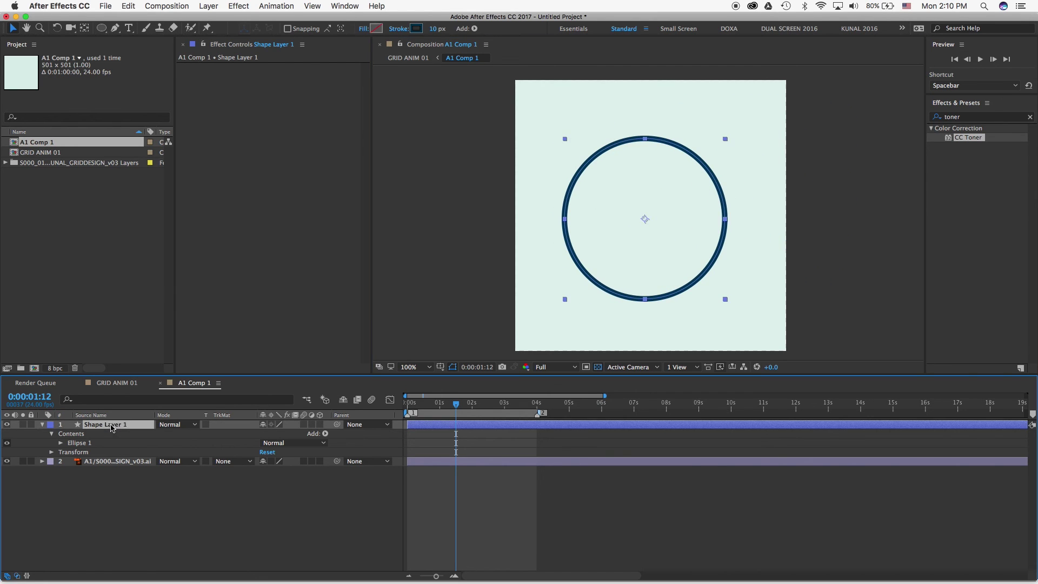
click(43, 426)
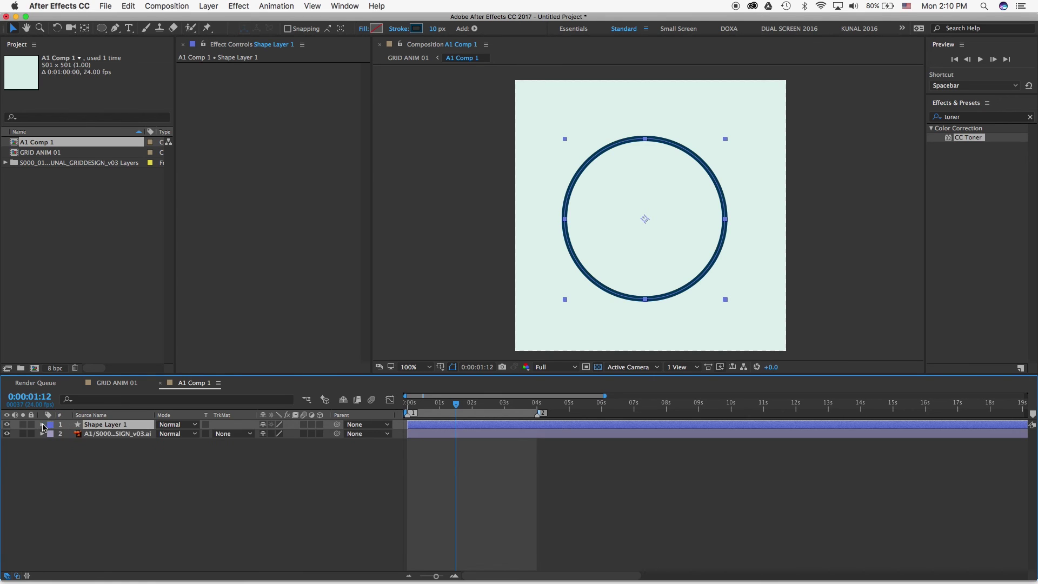
click(44, 425)
click(52, 452)
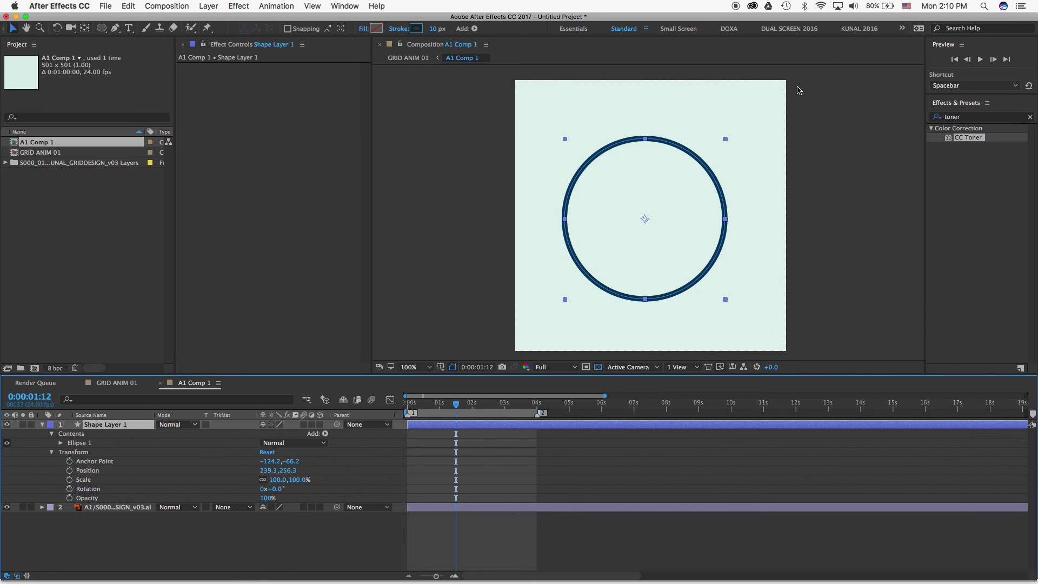
click(269, 471)
text(250)
key(Tab)
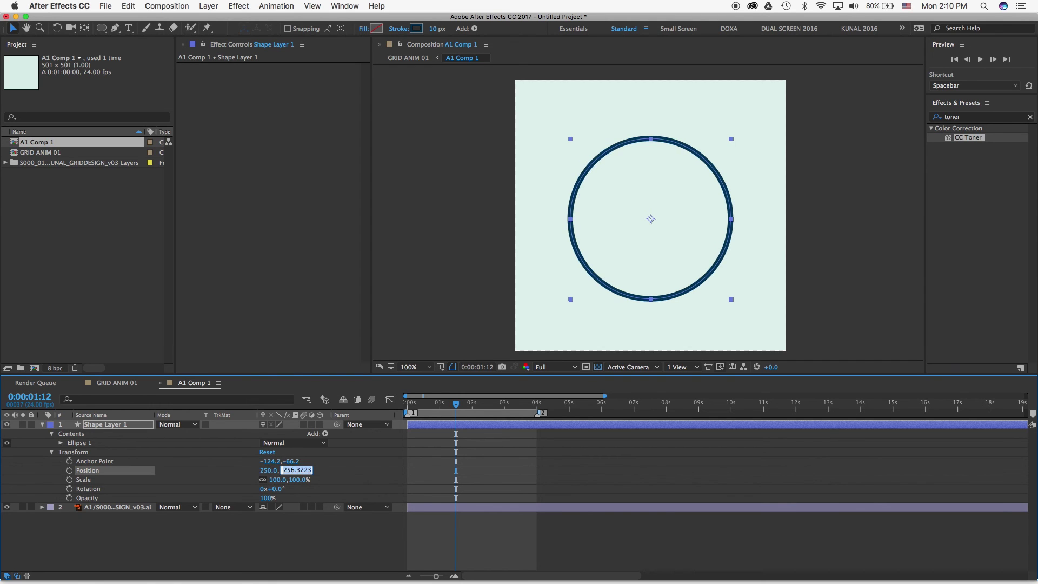
text(250)
key(Return)
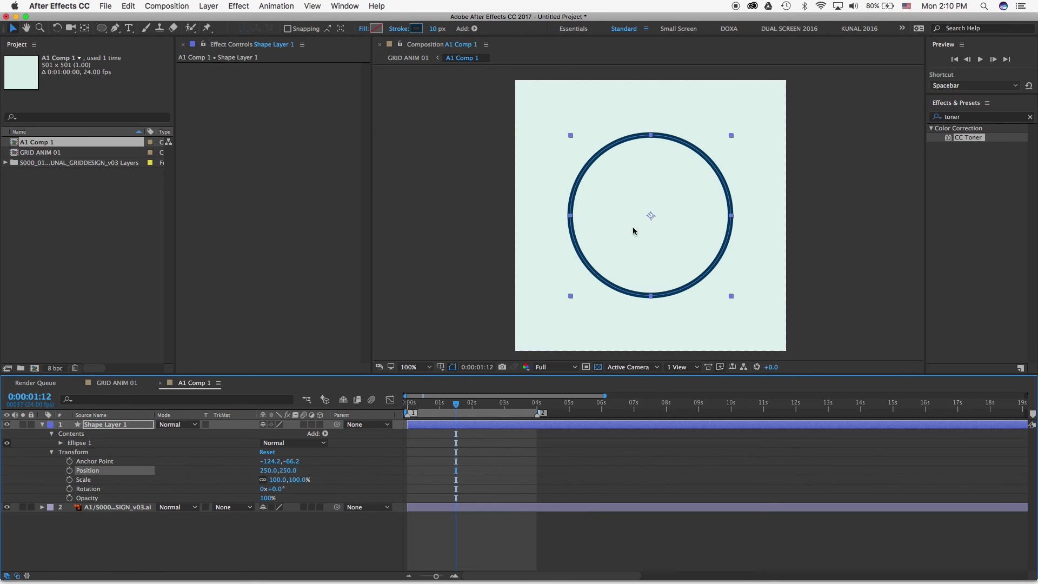
drag(456, 404, 344, 403)
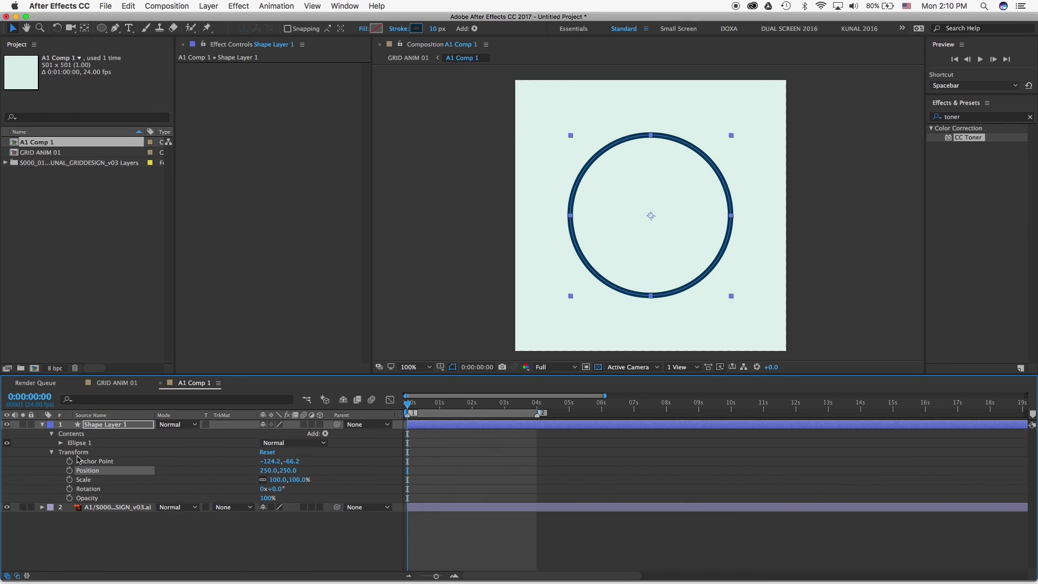
Give the circle a solid color fill and set its stroke to None.
click(105, 426)
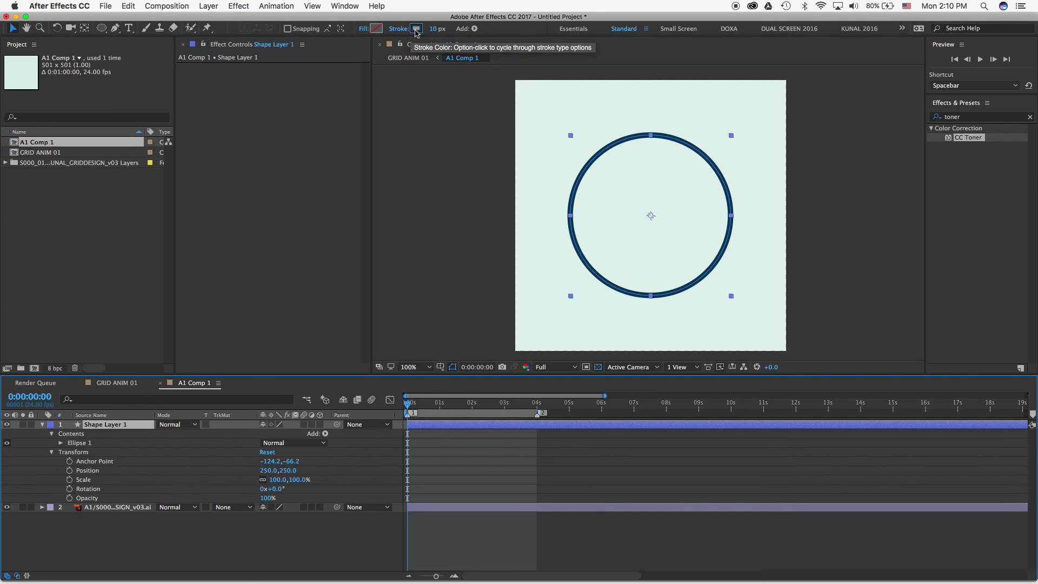
click(363, 31)
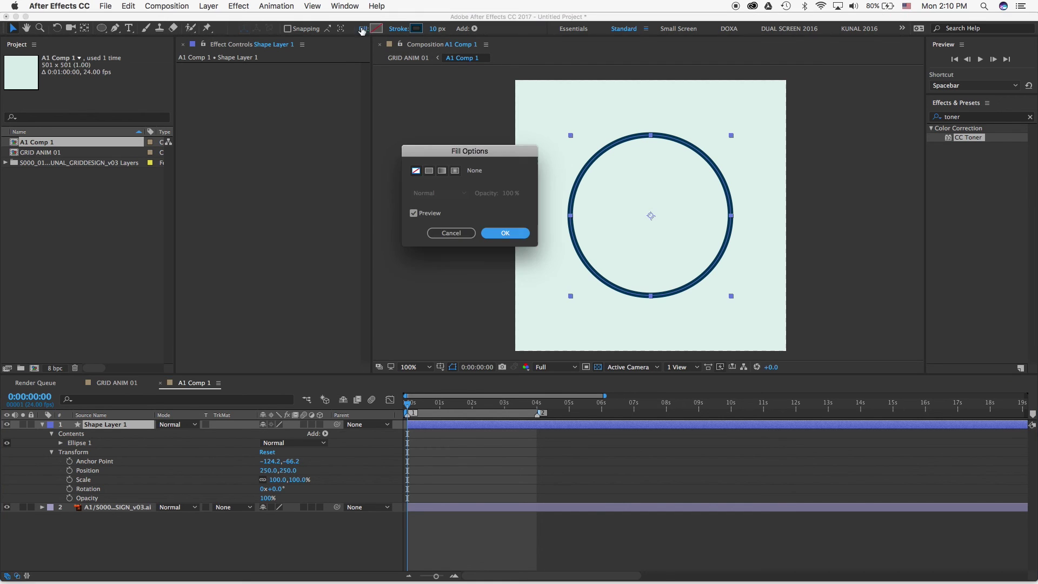
click(429, 171)
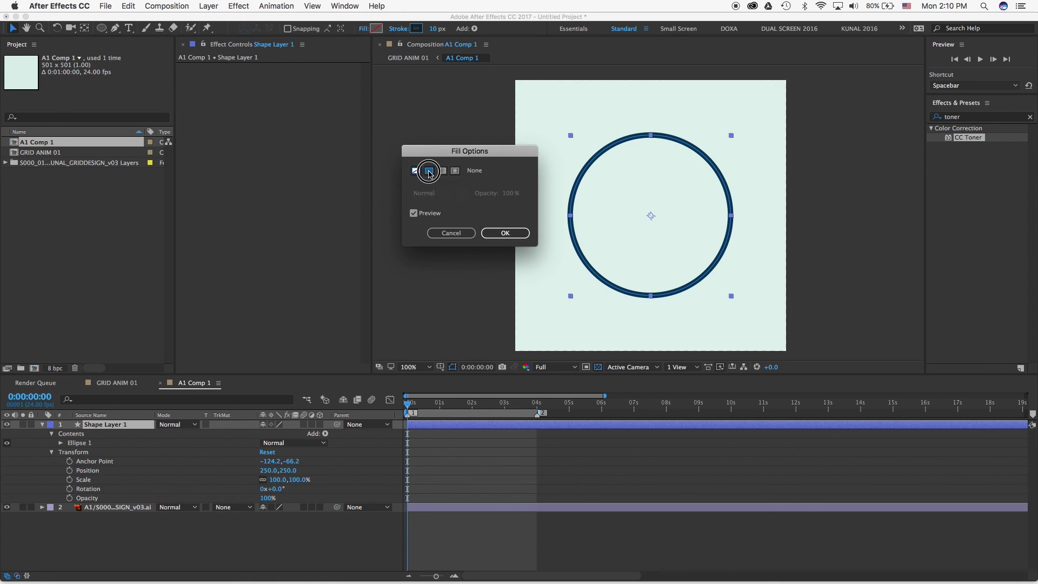
click(504, 234)
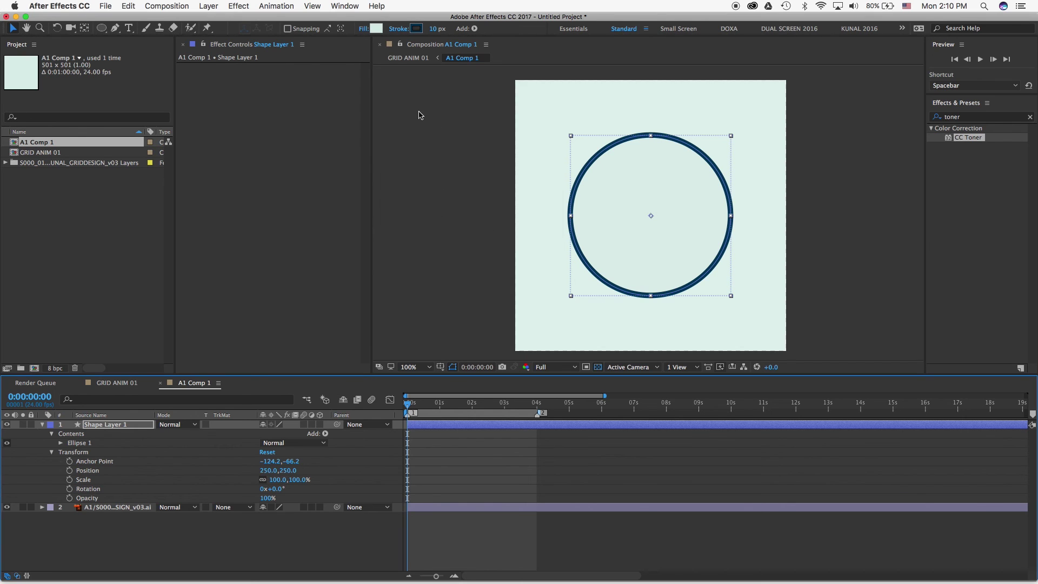
click(398, 31)
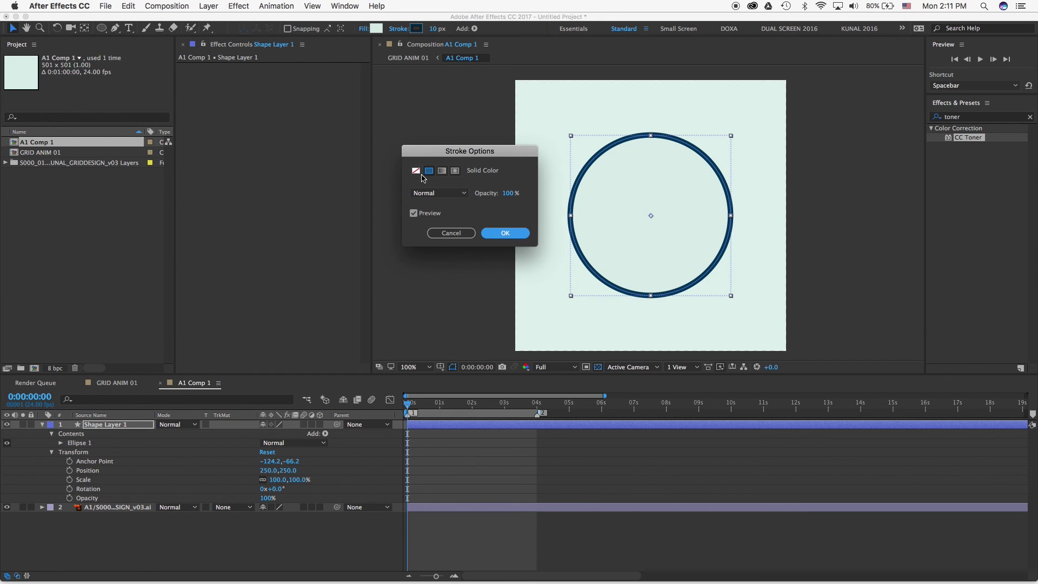
click(416, 171)
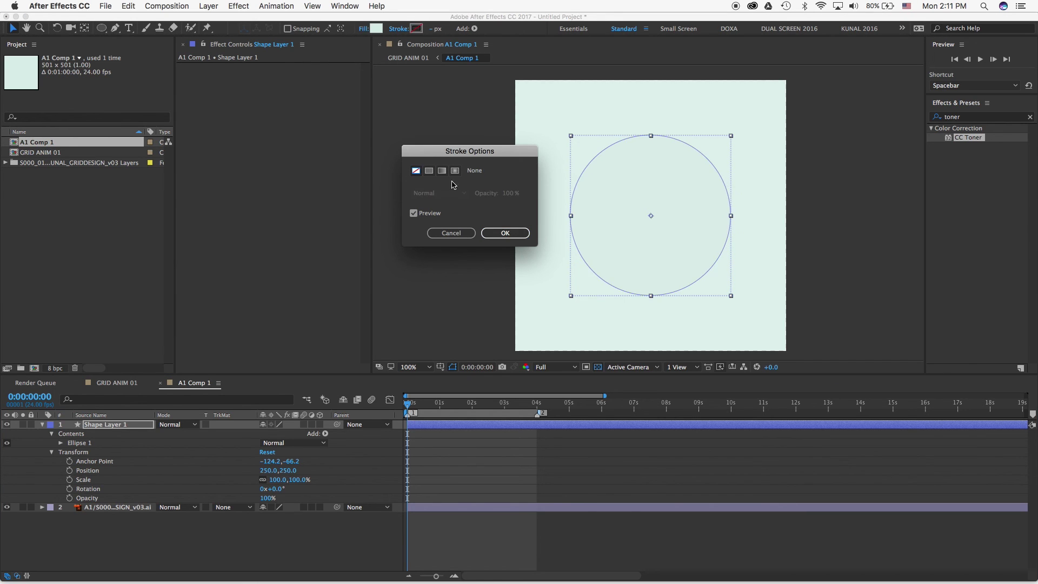
click(506, 234)
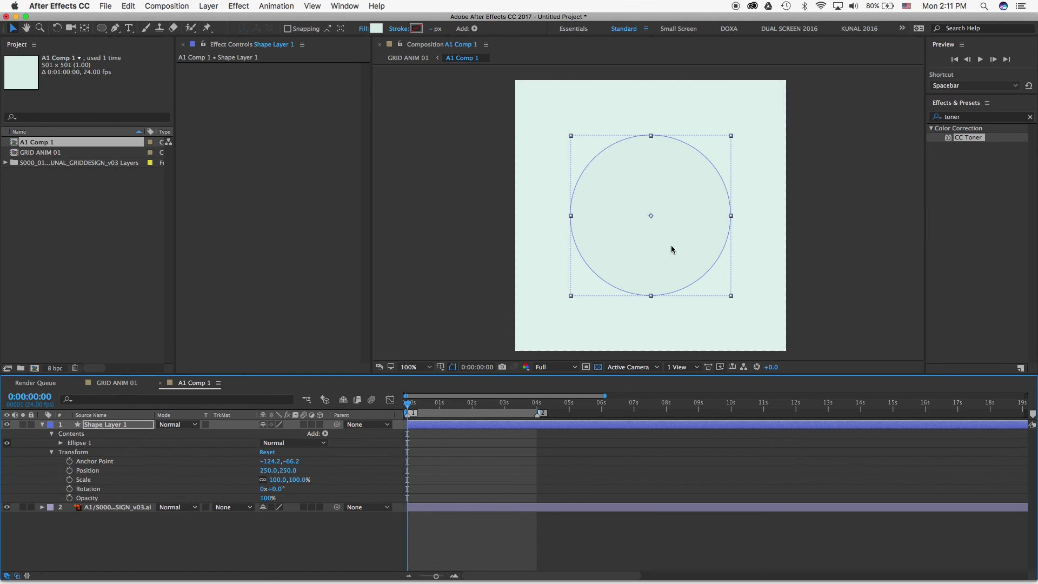
Change the circle's fill color to a light lavender, R 217, G 218, B 235, and deselect the layer.
click(376, 29)
click(161, 131)
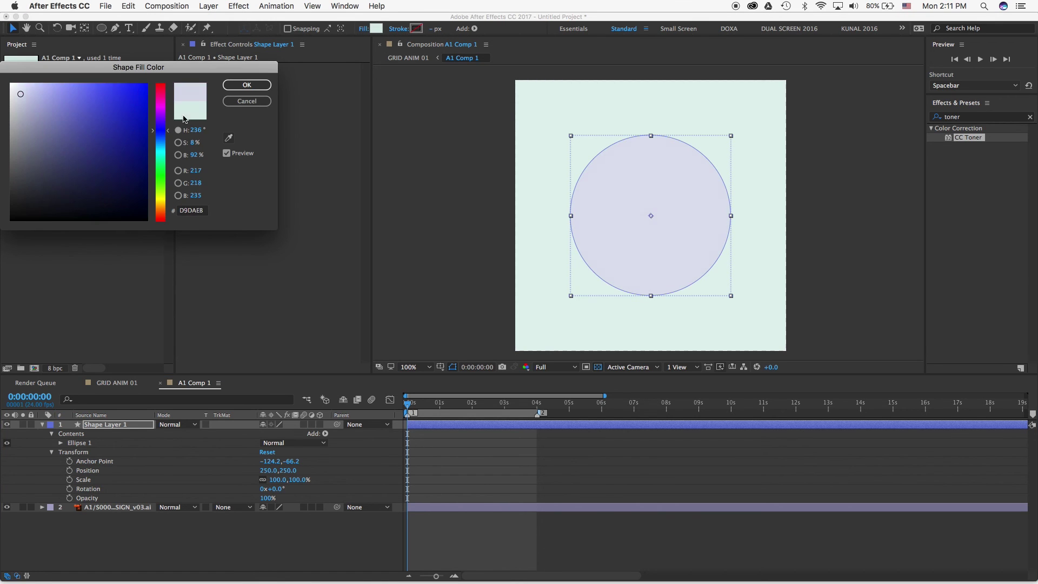
click(246, 85)
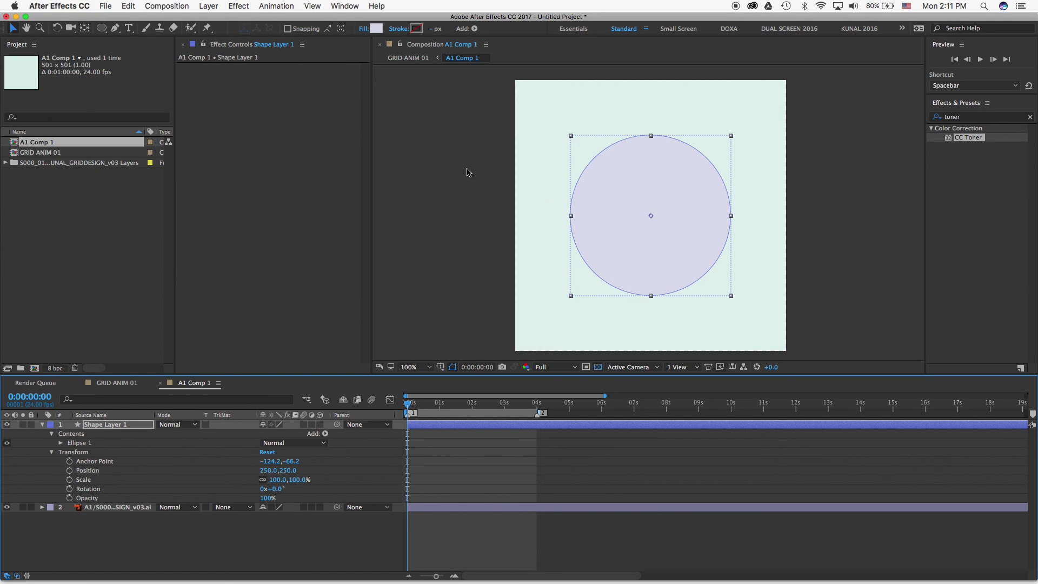
click(658, 213)
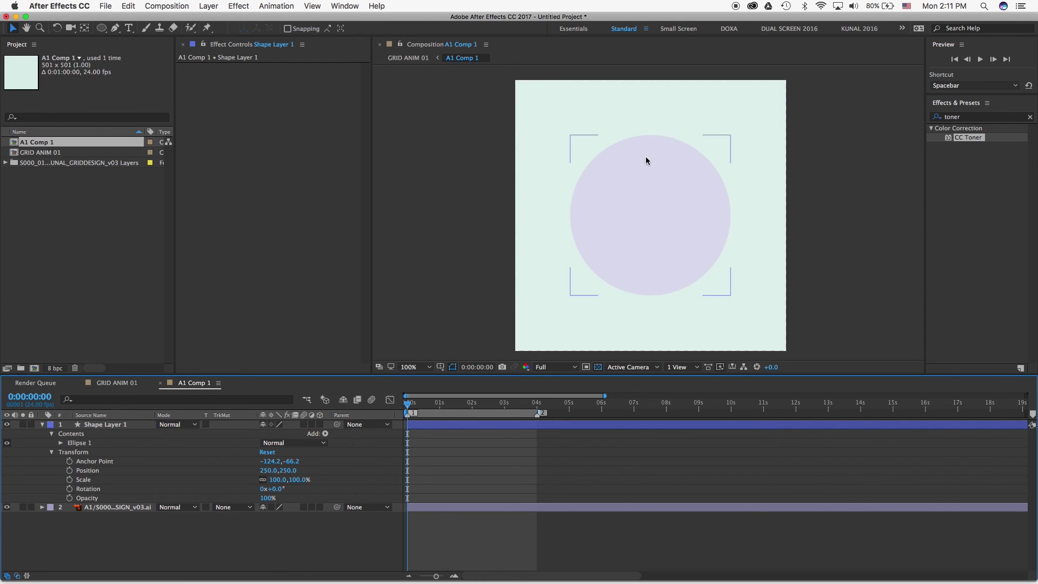
Rename the circle's shape layer RED and paste the copied COLOR PALETTE 1 effect onto it.
click(108, 425)
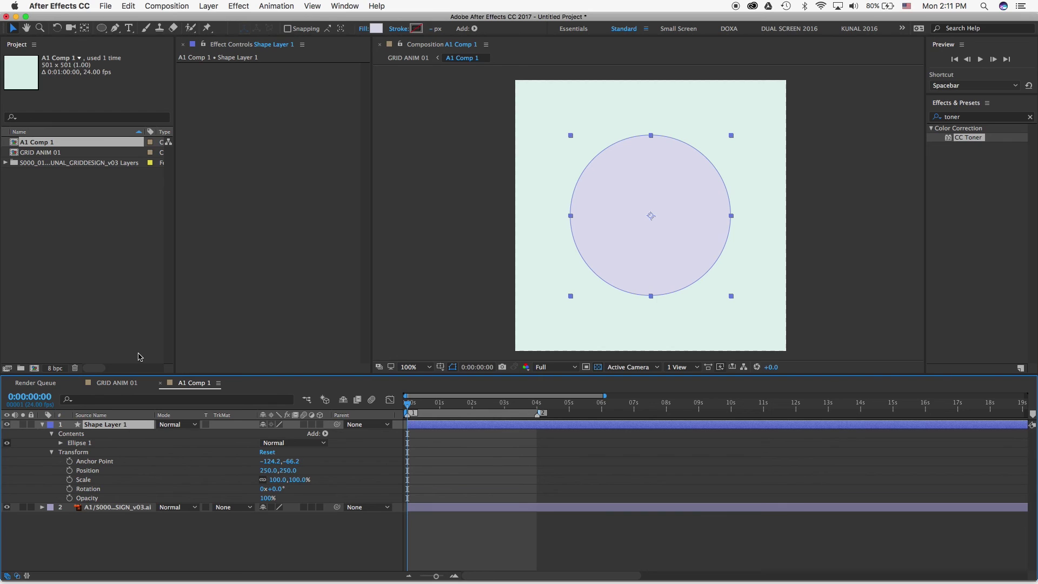
key(Return)
text(RED)
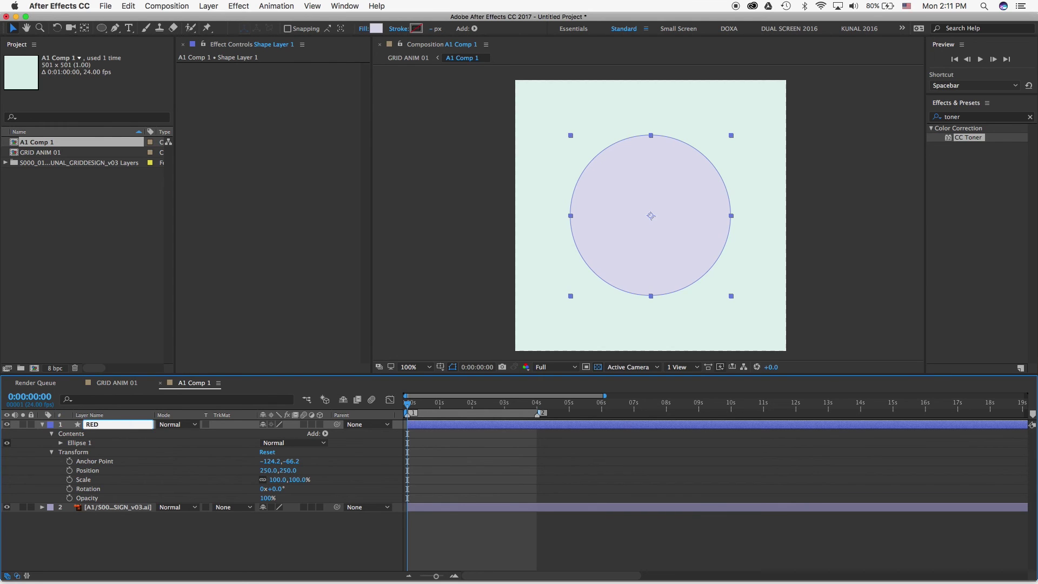
key(Return)
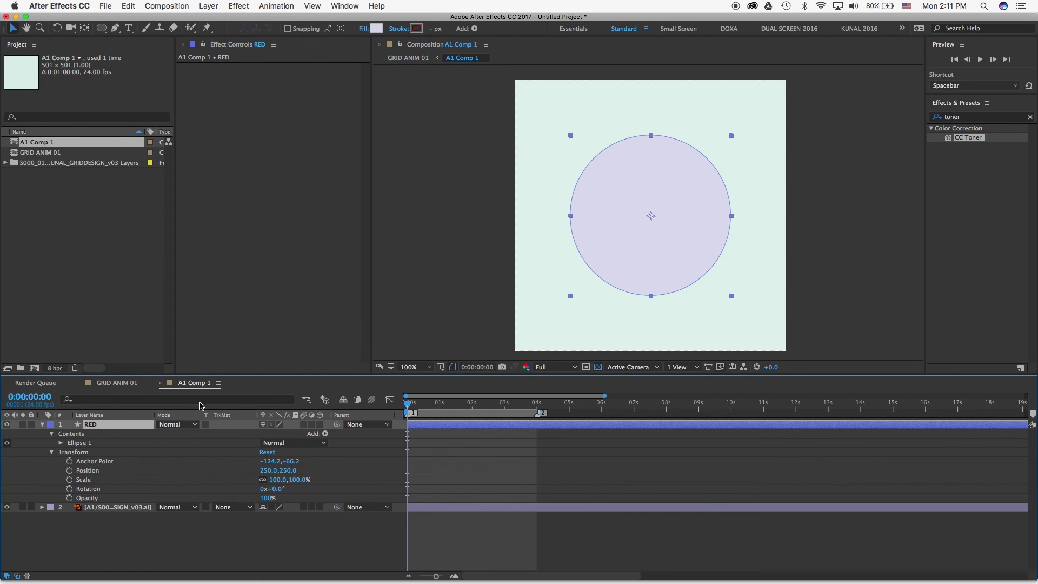
key(super+v)
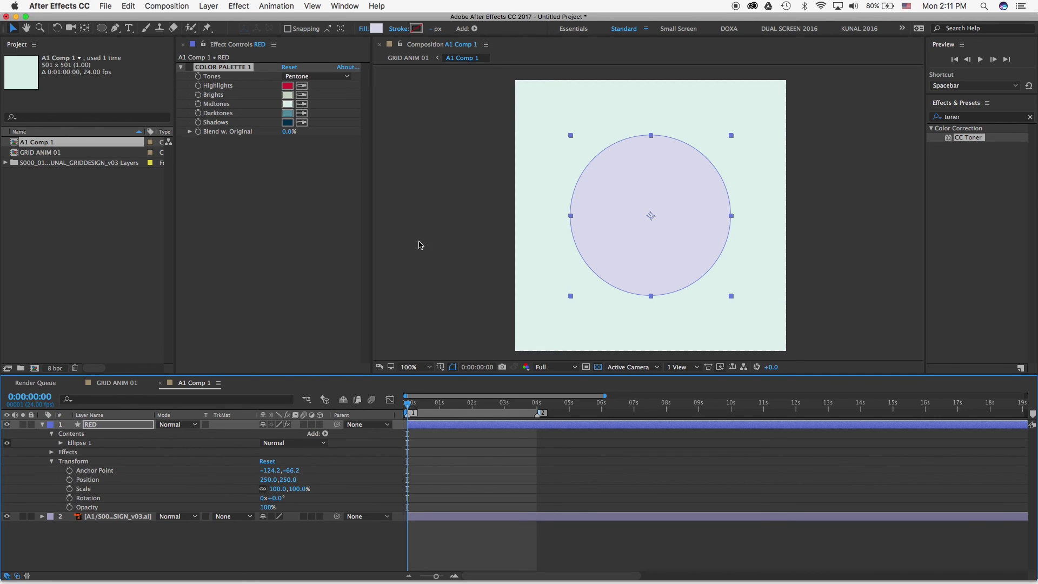
click(120, 547)
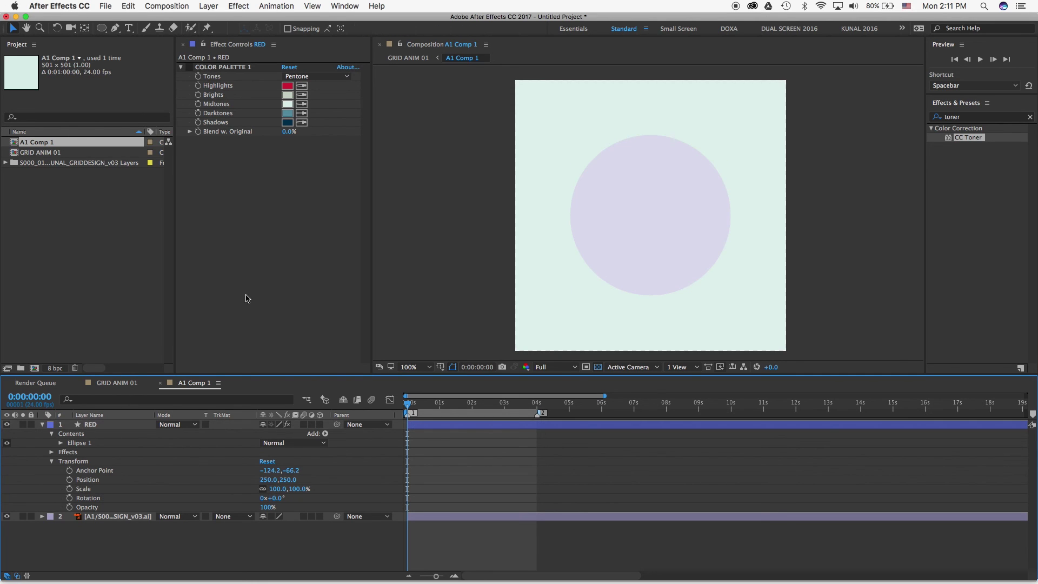
click(192, 69)
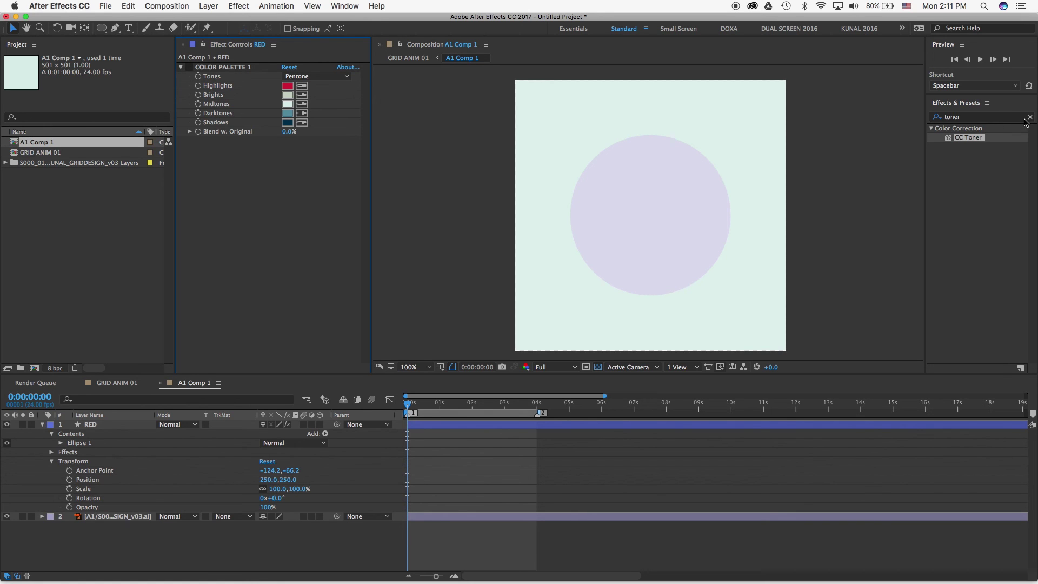
Search the effects for "fill" and apply the Generate Fill effect to the RED layer.
click(1029, 117)
click(971, 117)
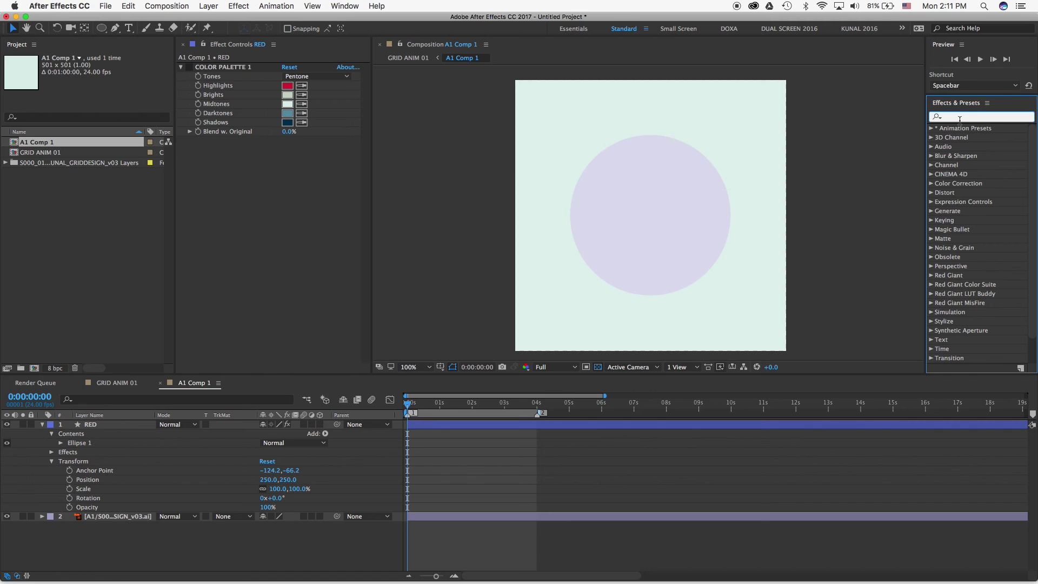
text(fill)
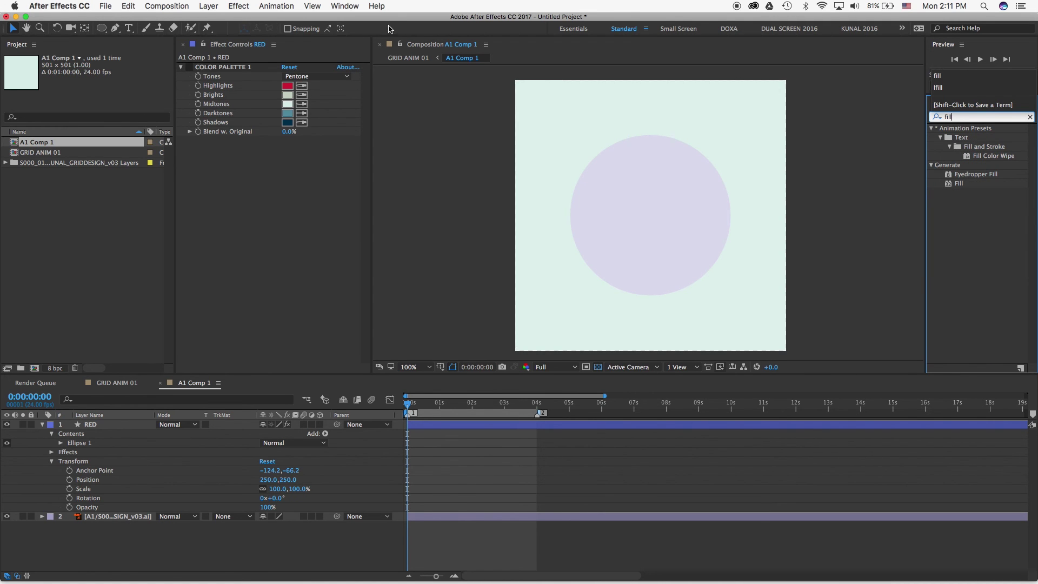
click(950, 185)
drag(948, 187, 257, 238)
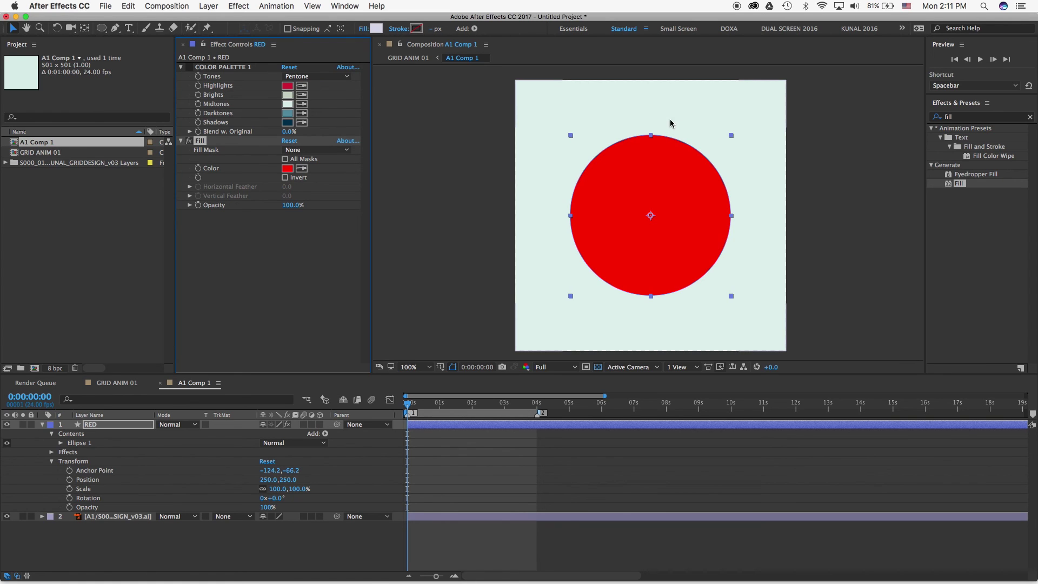
Sample the red Highlights swatch of COLOR PALETTE 1 as the Fill effect's color, and reselect the RED layer.
click(303, 169)
click(290, 87)
click(95, 425)
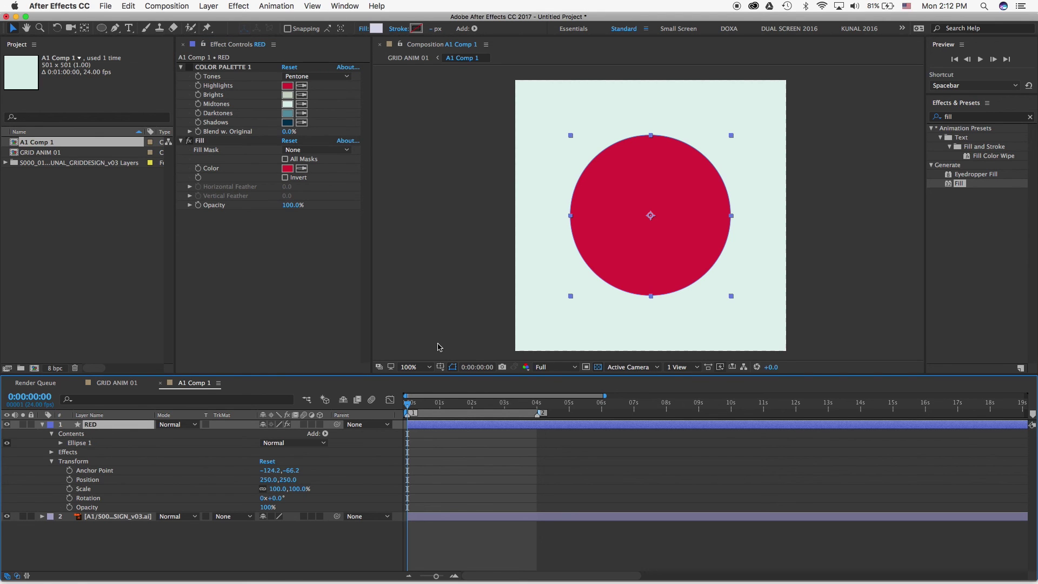
Delete the imported A1 artwork layer from the A1 composition, keeping the RED circle layer.
click(126, 537)
click(111, 516)
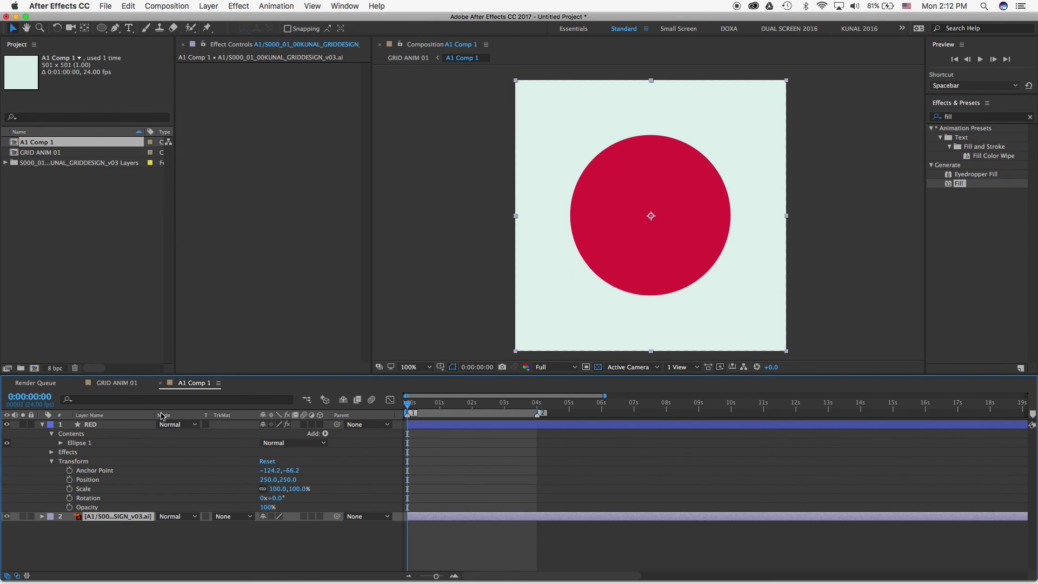
key(Delete)
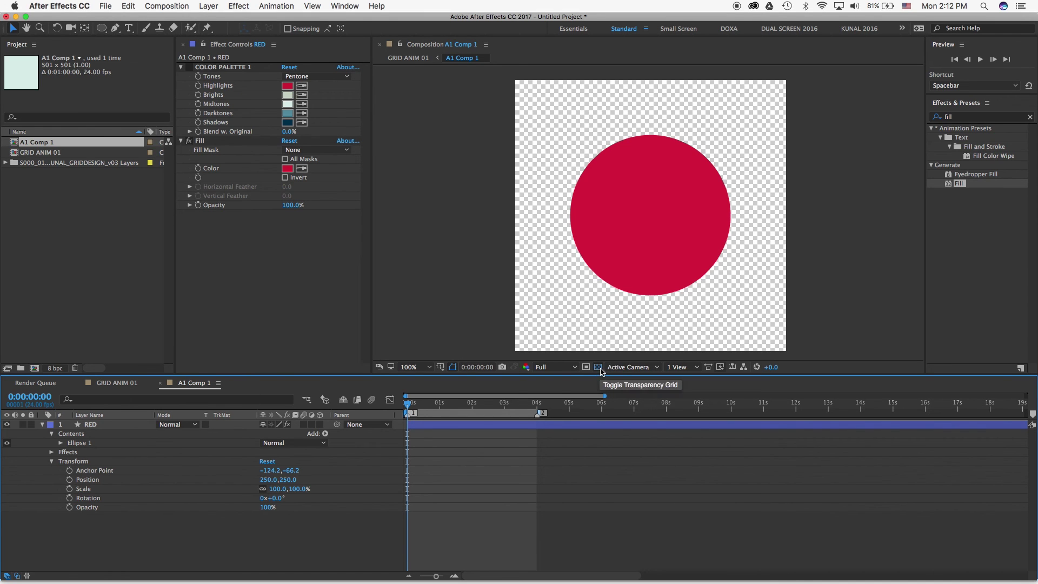
Toggle the transparency grid off and on to inspect the empty background behind the circle.
click(600, 367)
click(599, 367)
click(599, 368)
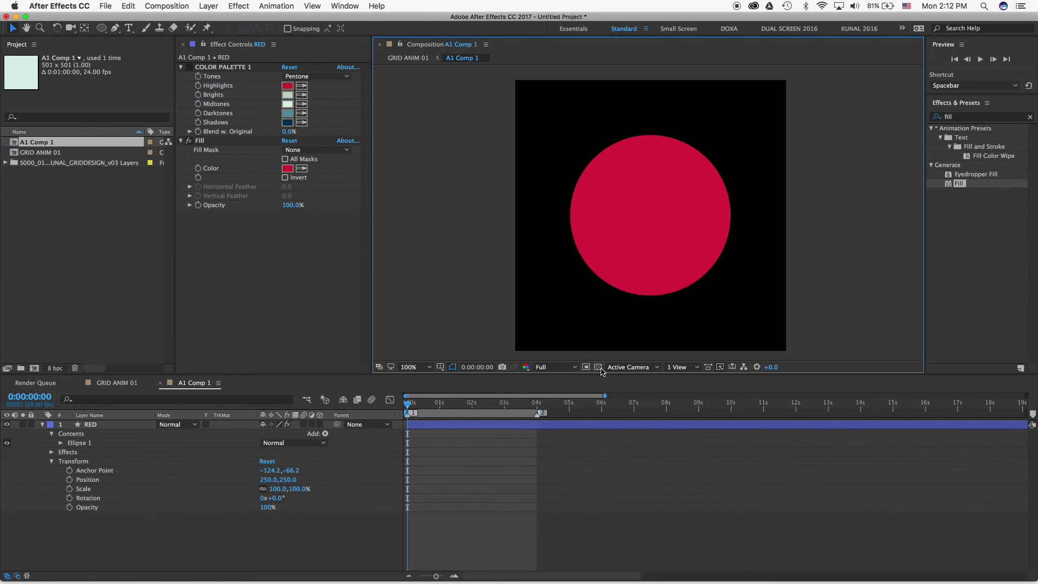
click(599, 368)
click(599, 368)
click(600, 368)
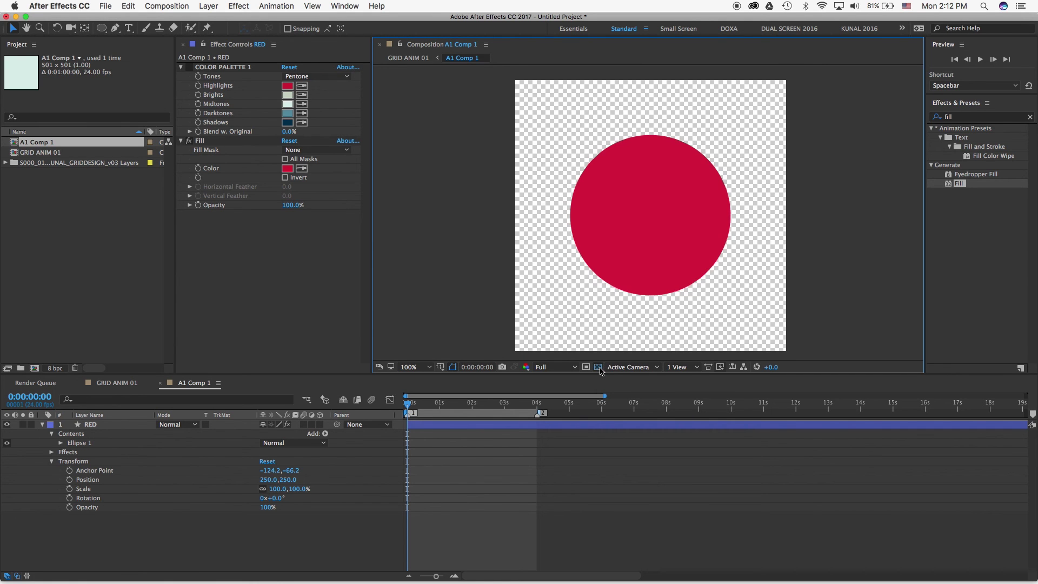
click(599, 368)
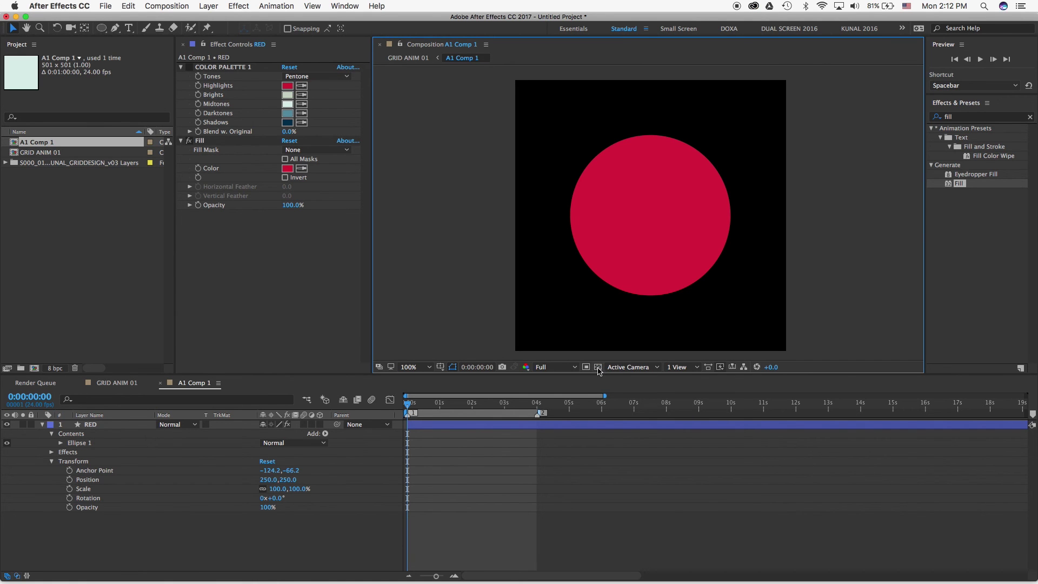
click(599, 368)
click(425, 411)
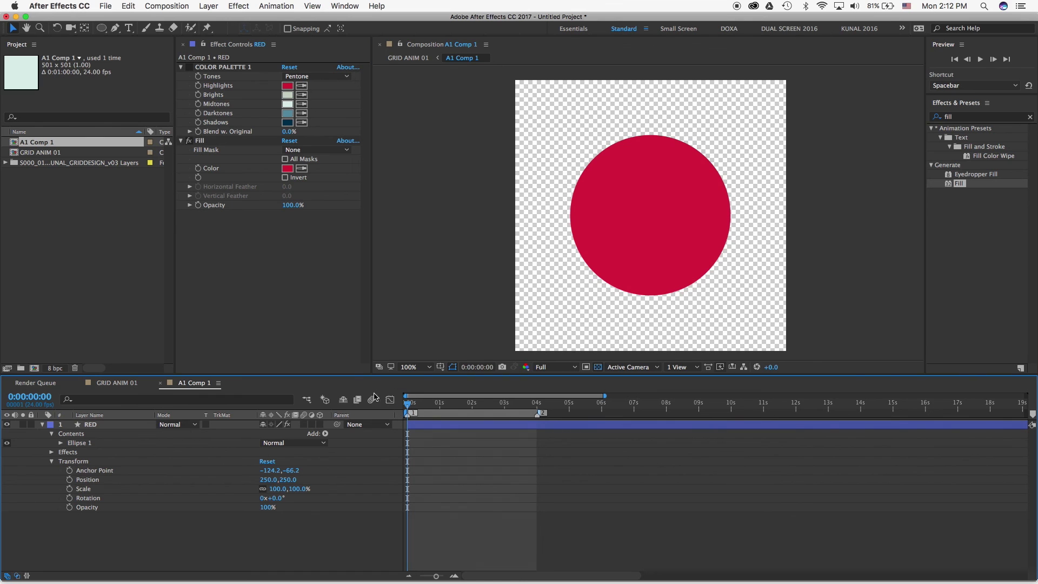
Enlarge the timeline's time scale around the first four seconds and show only the RED layer's Scale property.
click(94, 425)
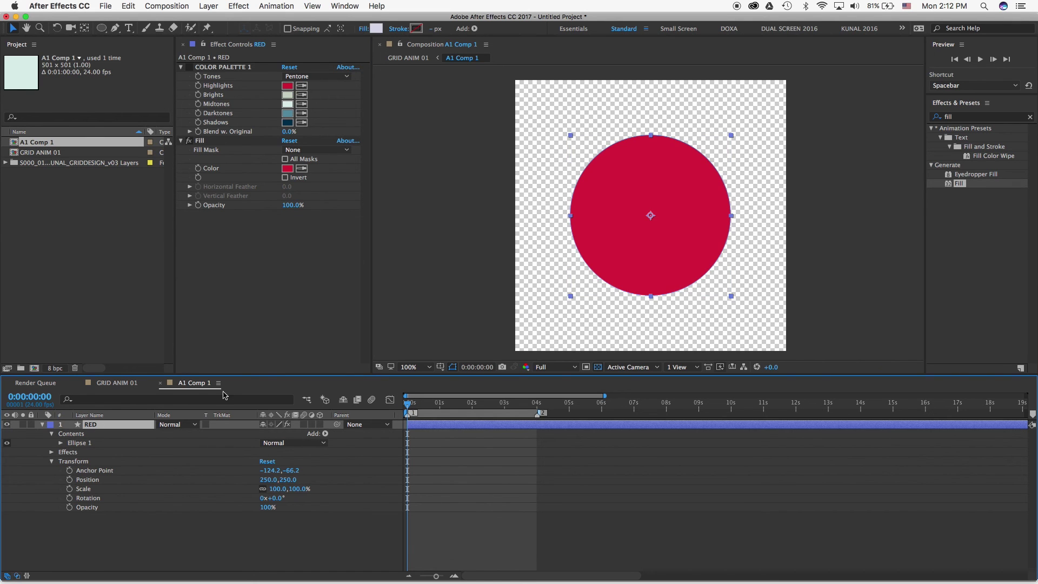
key(equal)
key(equal)
key(minus)
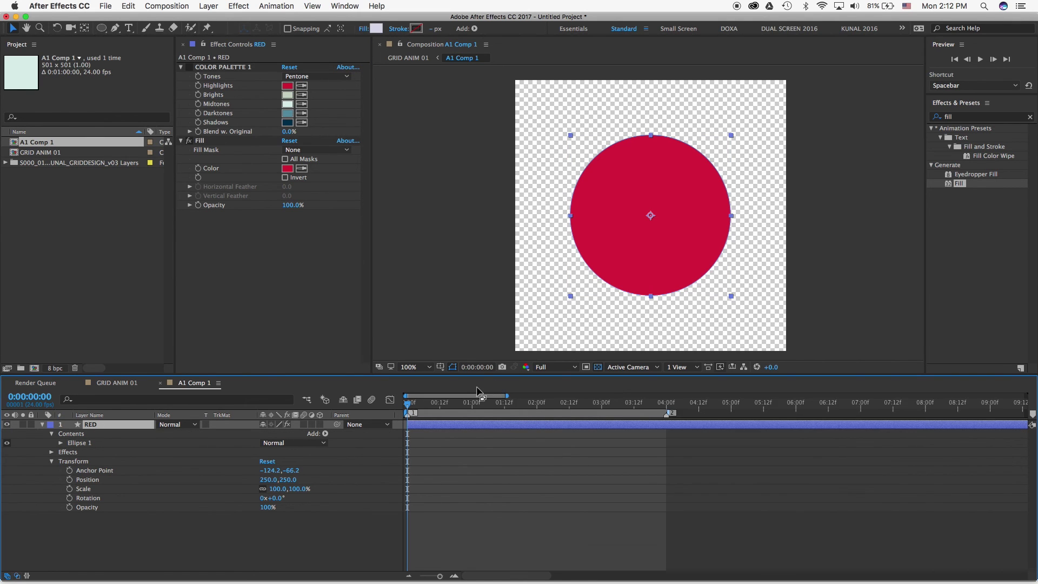
key(equal)
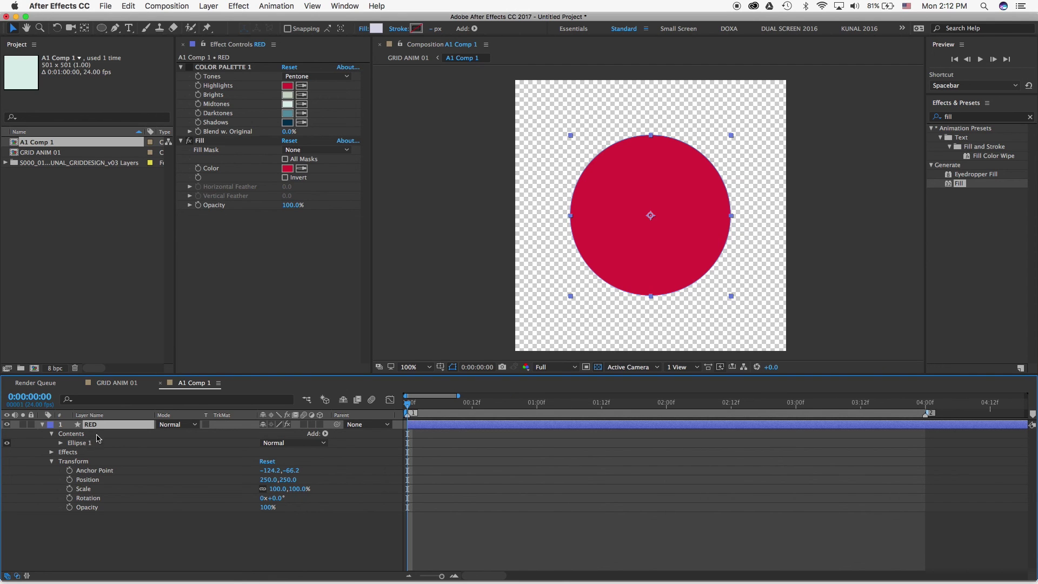
key(p)
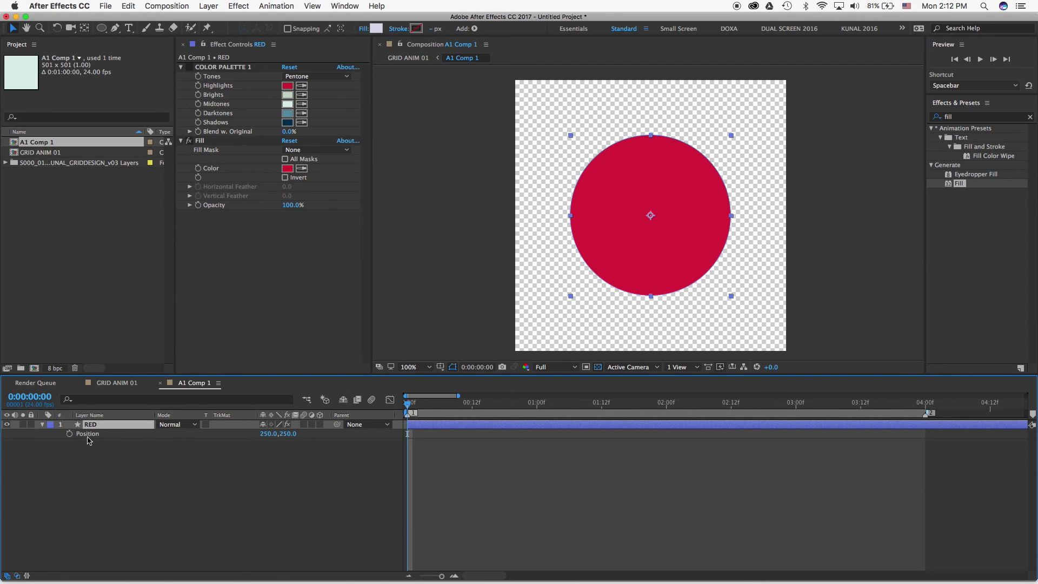
key(s)
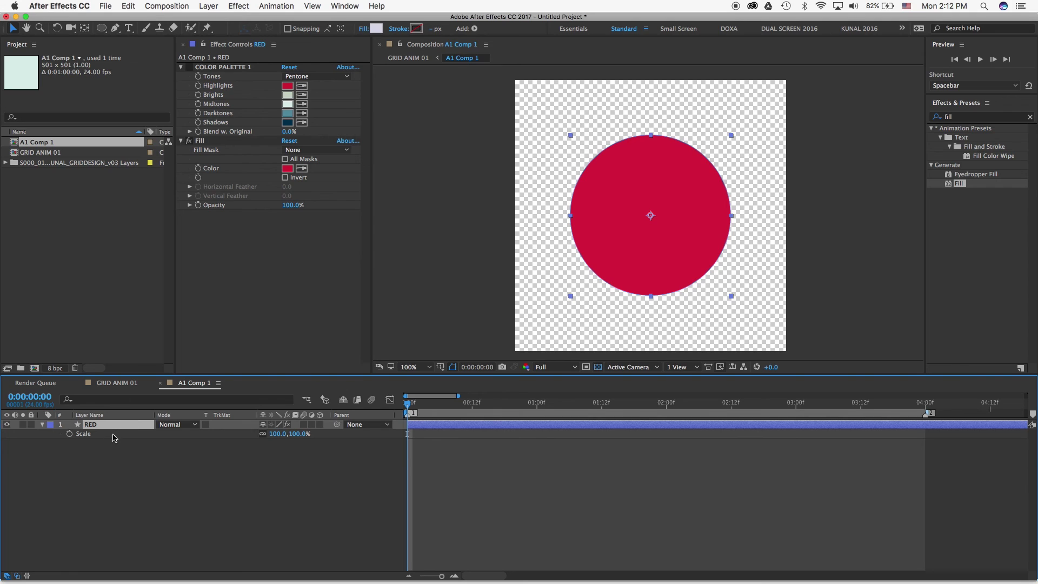
key(a)
key(p)
key(s)
key(r)
key(t)
key(s)
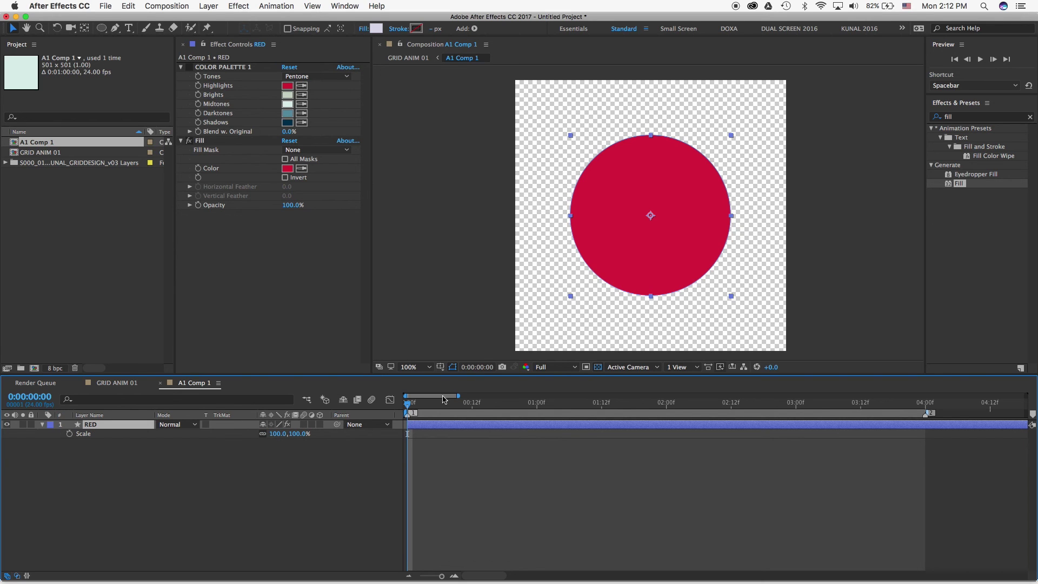
Enable Scale keyframing for the RED layer at 0 seconds and add a second keyframe at 2 seconds.
click(69, 434)
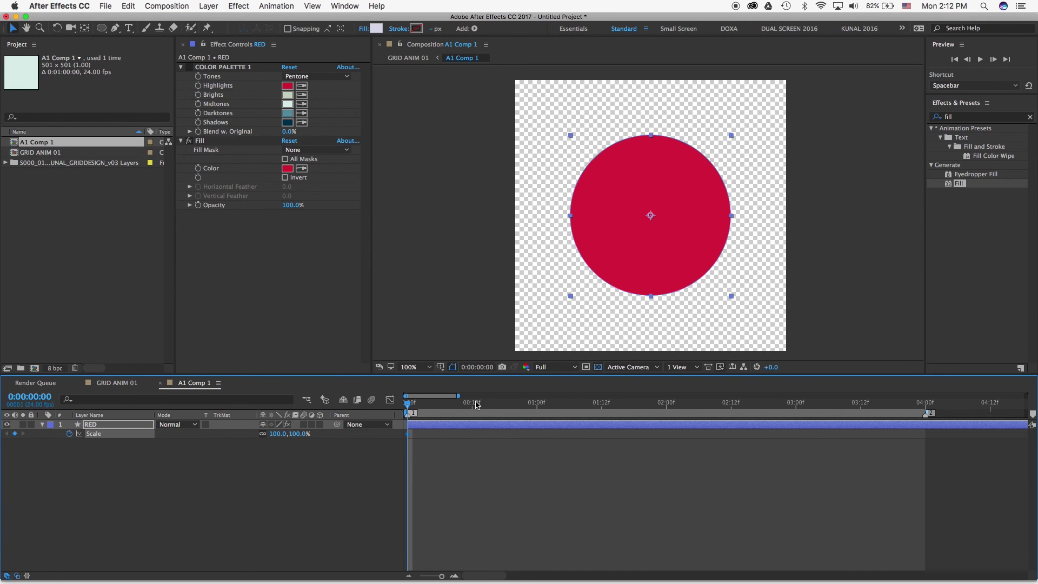
drag(426, 407, 669, 414)
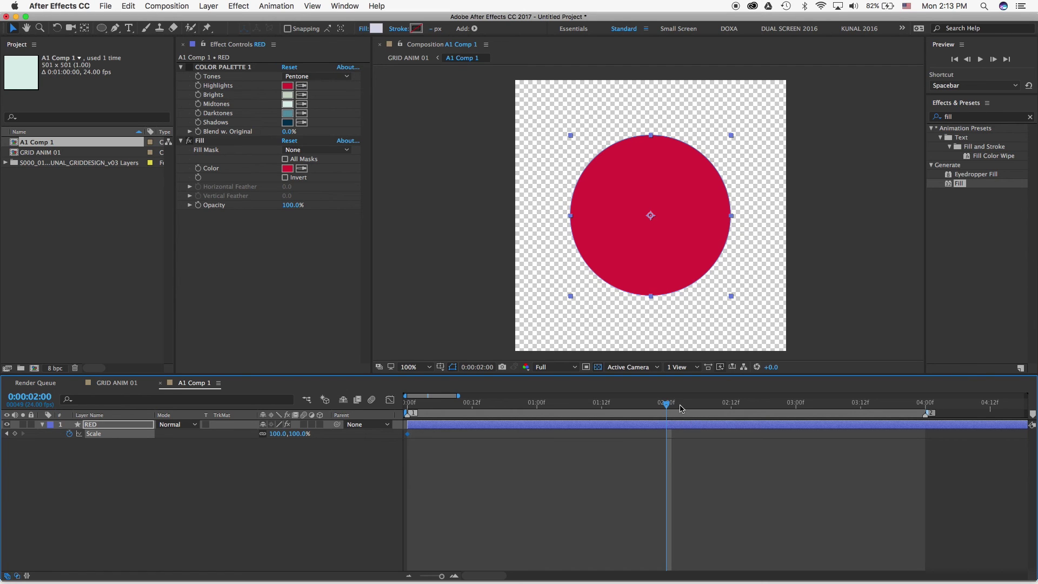
click(16, 435)
Set the RED layer's Scale to 0% at 0 seconds.
drag(572, 411, 356, 401)
click(269, 433)
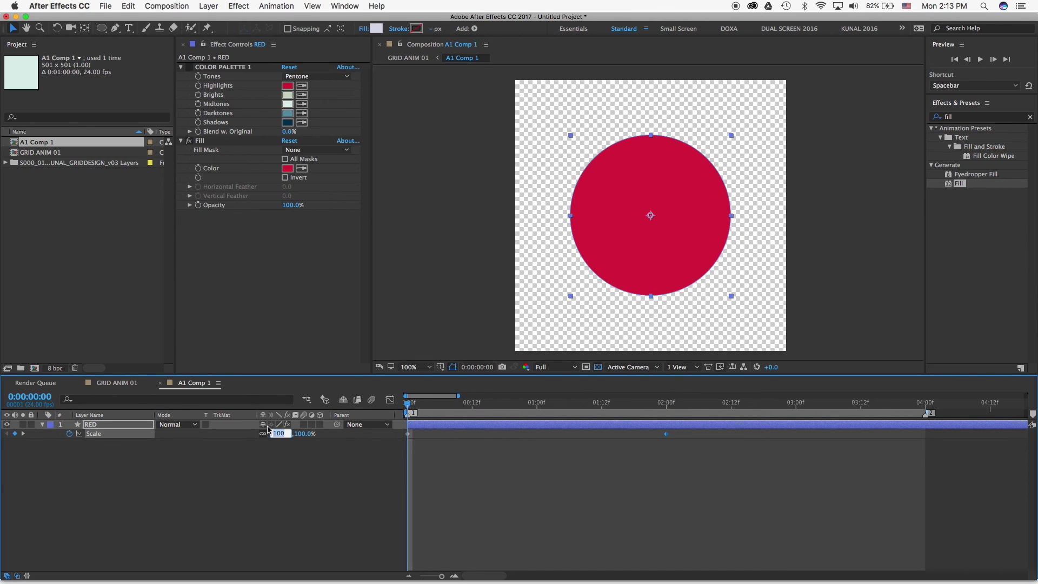
text(0)
key(Return)
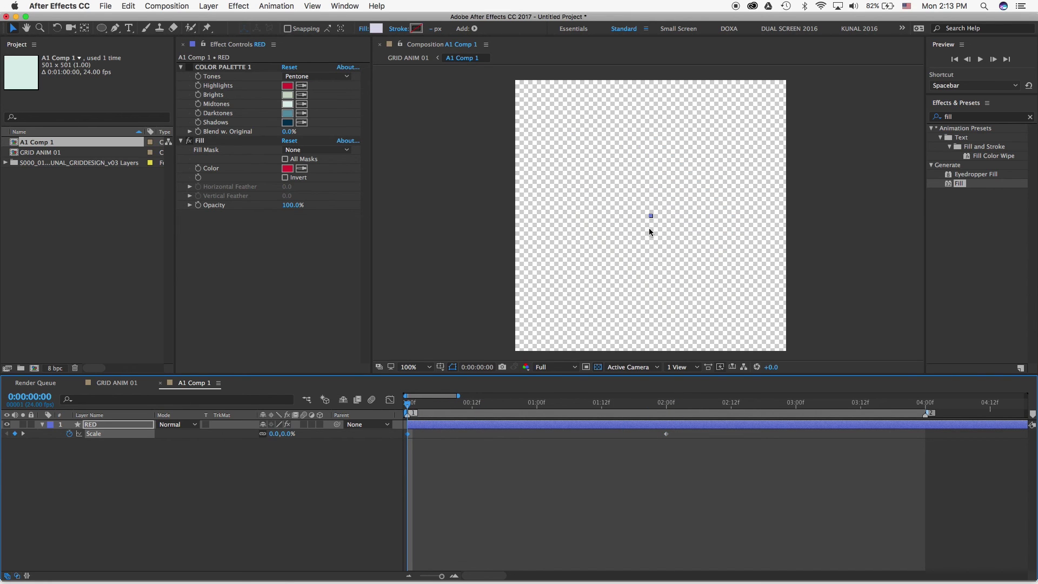
Set the RED layer's Scale to 241% at 2 seconds so it fills the frame, and check the growth.
drag(414, 401, 672, 404)
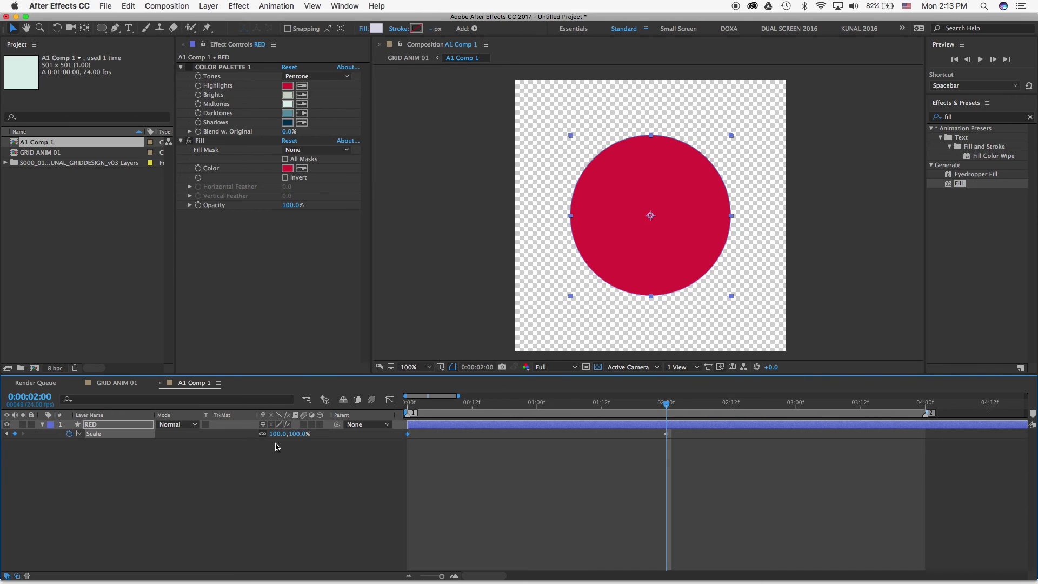
drag(278, 438, 388, 439)
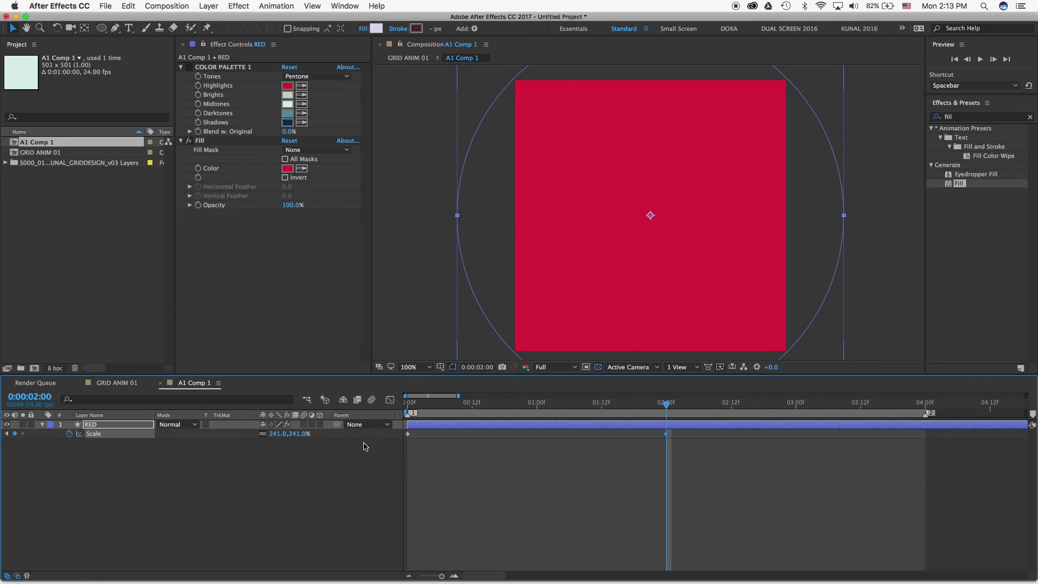
click(654, 456)
drag(654, 409, 538, 405)
Duplicate the RED layer and rename the copy L BLUE.
click(90, 425)
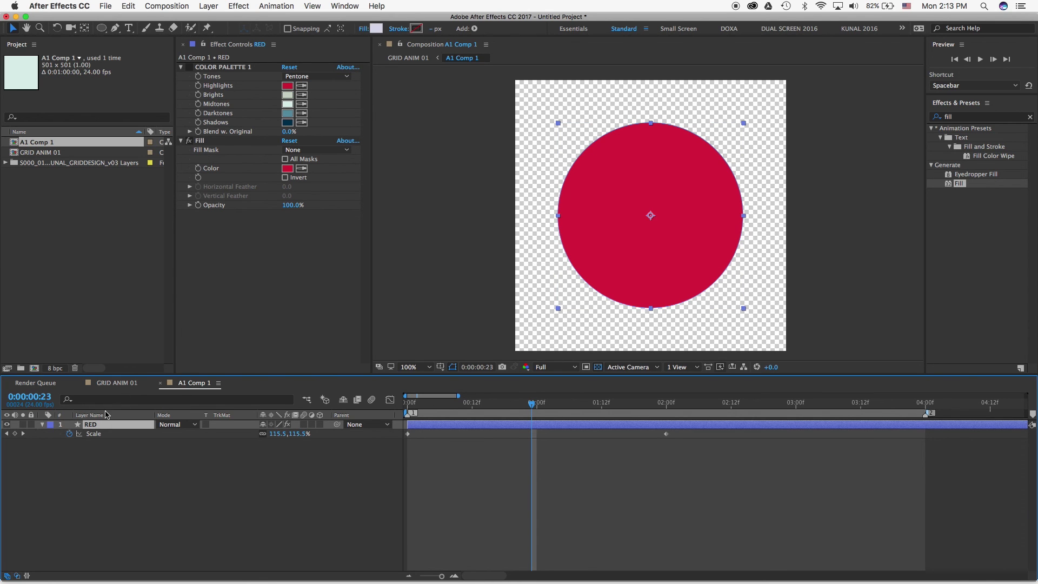
key(super+d)
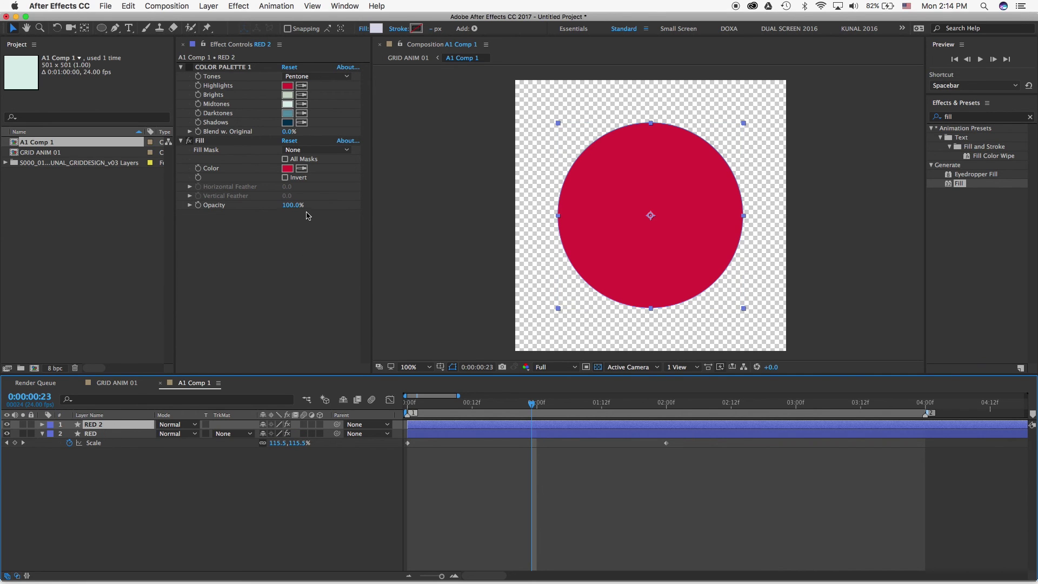
key(Return)
text(L BLUE)
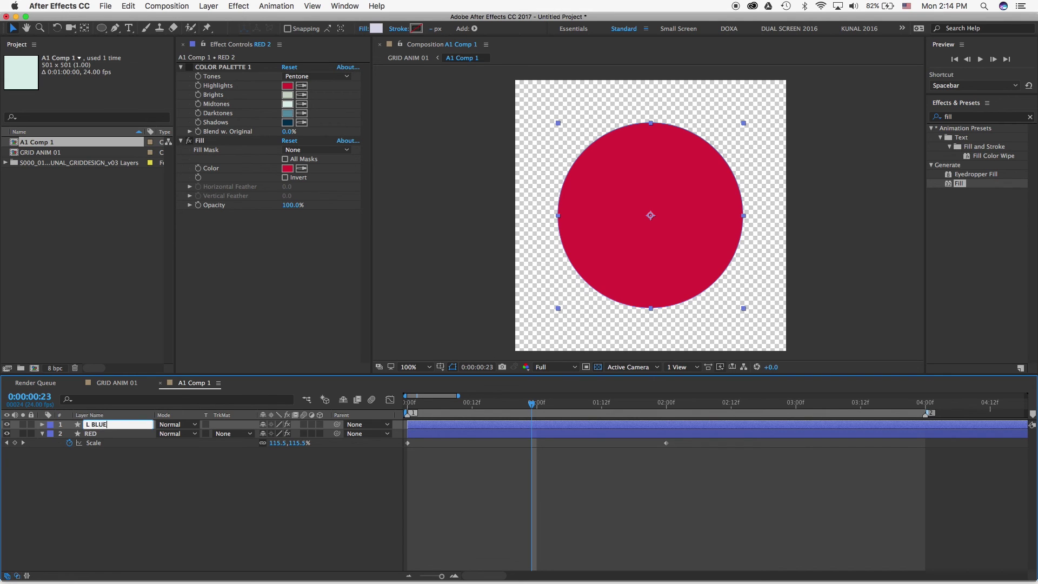
key(Return)
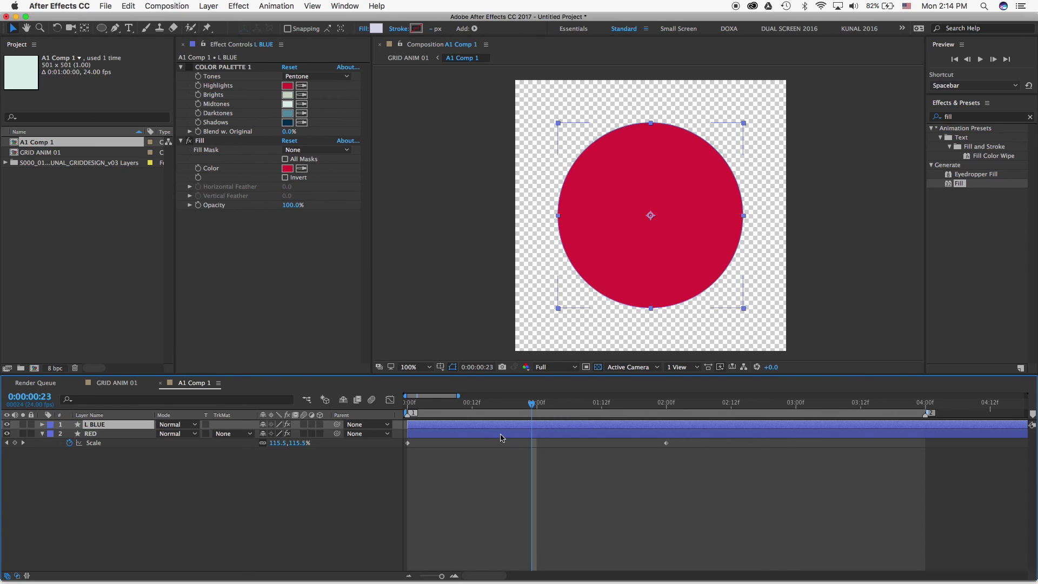
Shift the L BLUE layer to start at 1 second and sample the Darktones swatch of COLOR PALETTE 1 as its Fill color.
key(u)
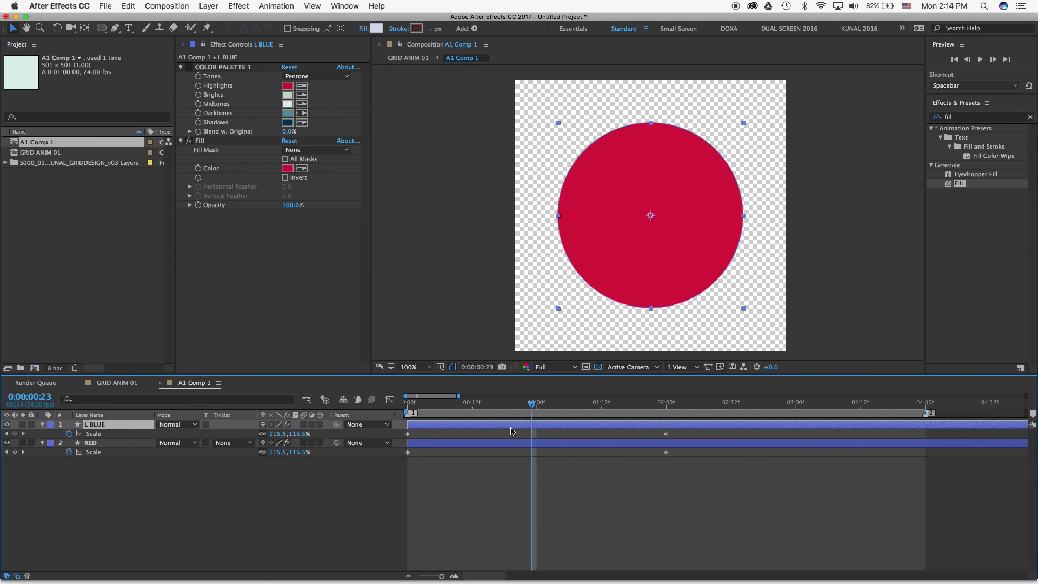
drag(509, 427, 631, 424)
drag(536, 404, 618, 405)
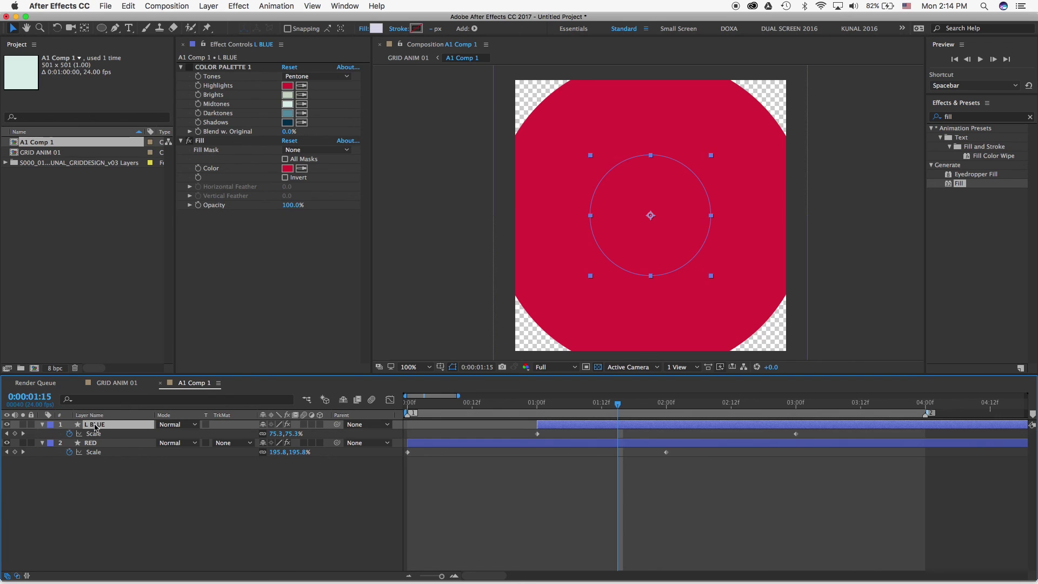
click(302, 168)
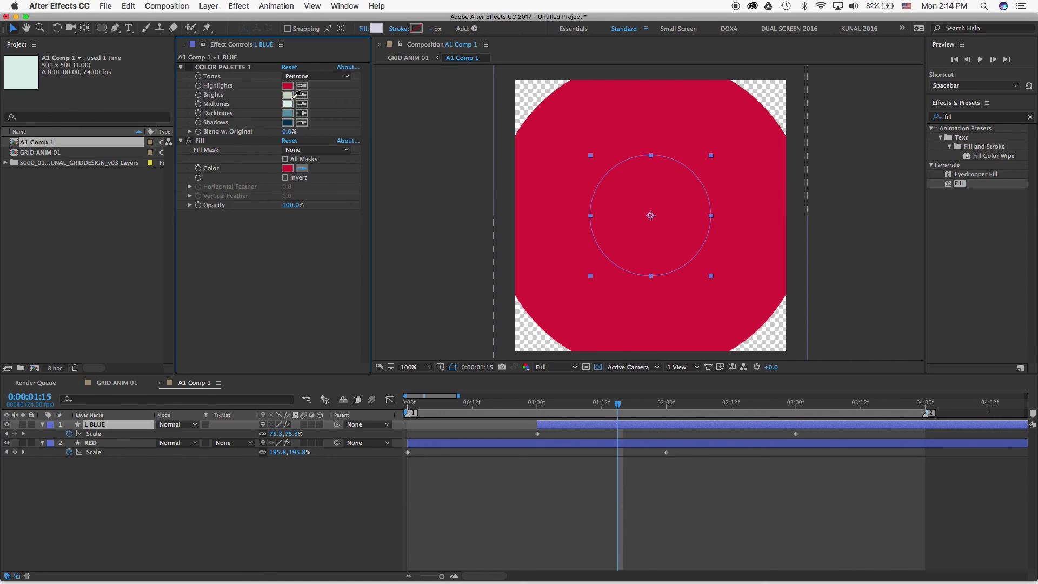
click(287, 113)
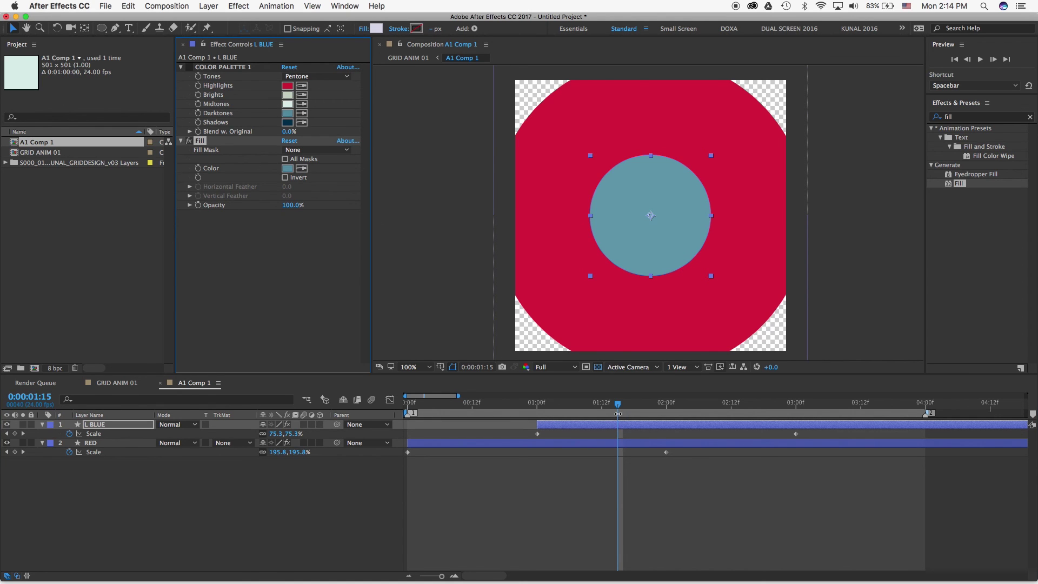
Set the current time to 2 seconds, duplicate the L BLUE layer and rename the copy D BLUE.
drag(618, 406, 666, 400)
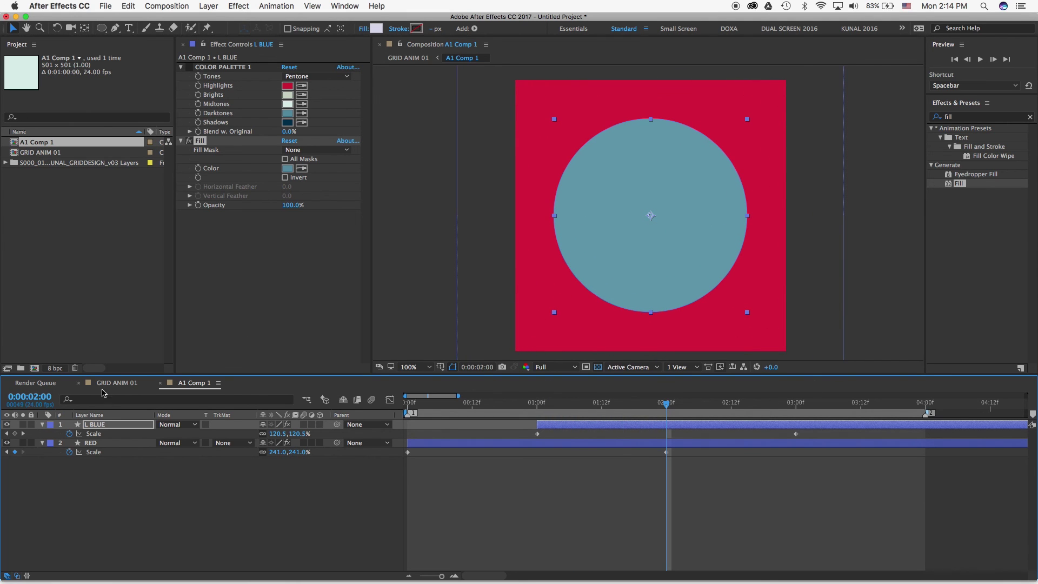
click(102, 430)
key(super+d)
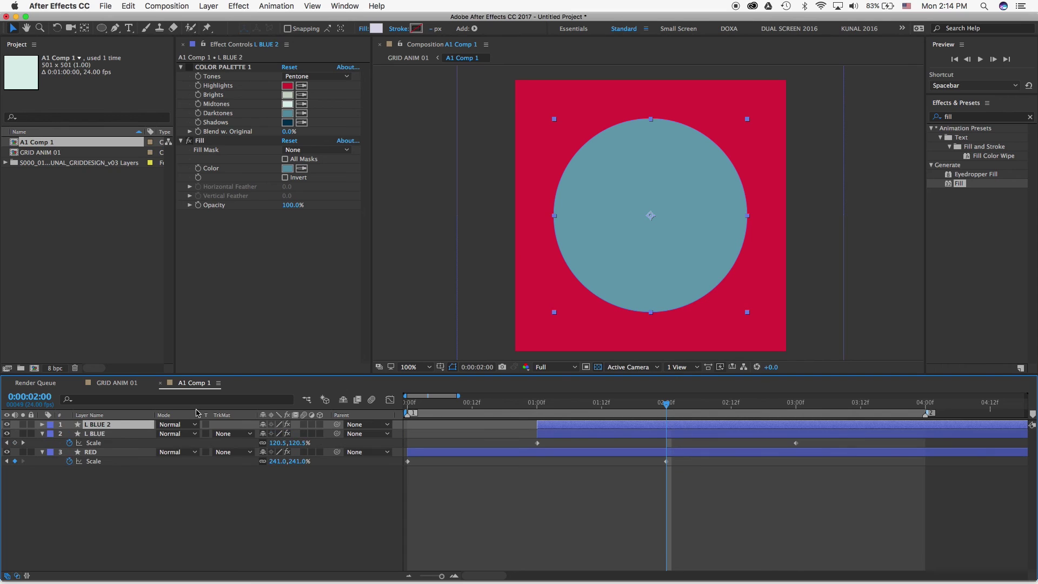
key(Return)
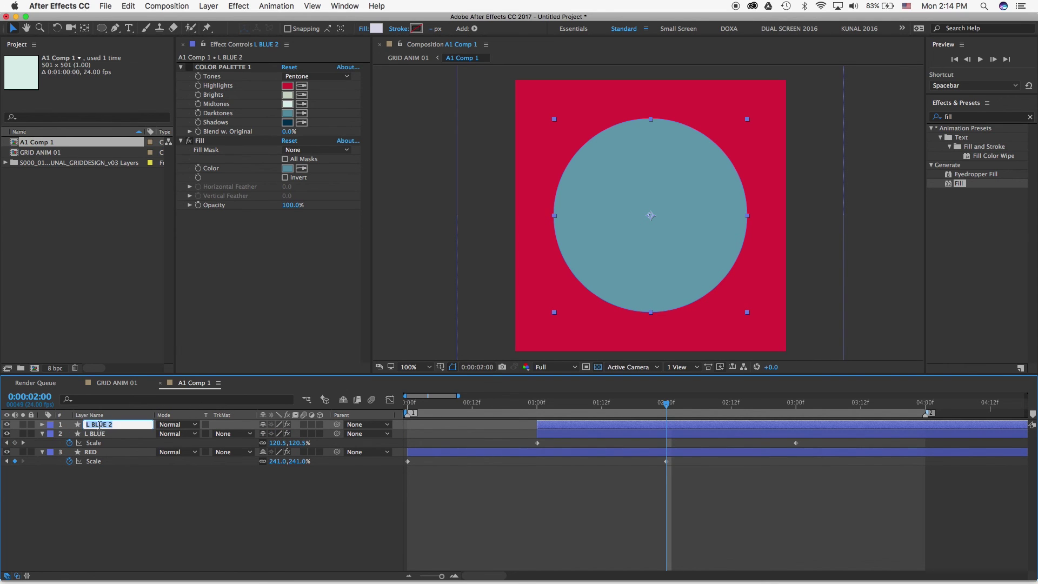
text(D)
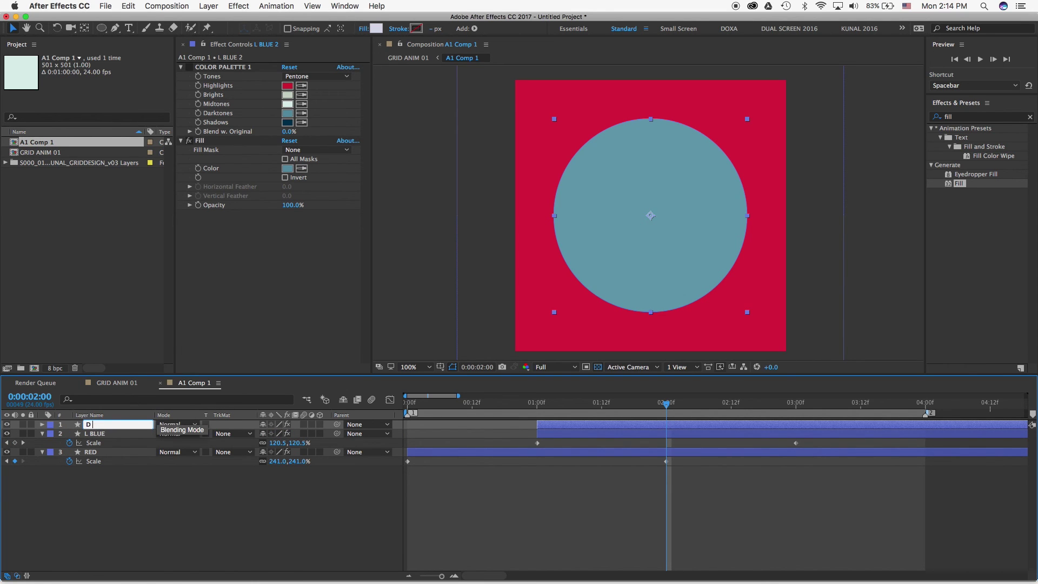
text( BLUE)
key(Return)
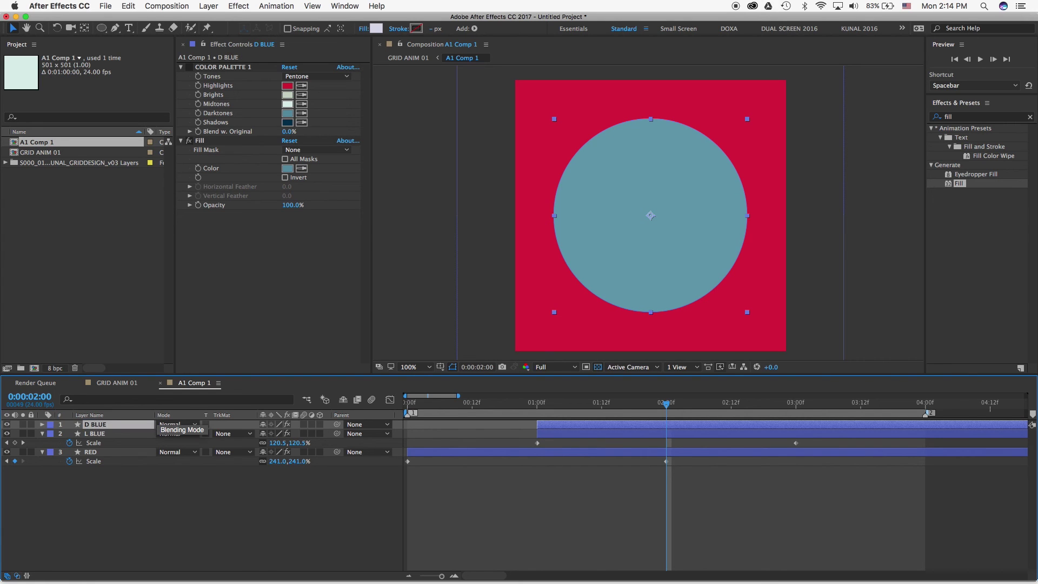
Sample the Shadows swatch of COLOR PALETTE 1 as D BLUE's Fill color and shift the layer to start at 2 seconds.
click(302, 168)
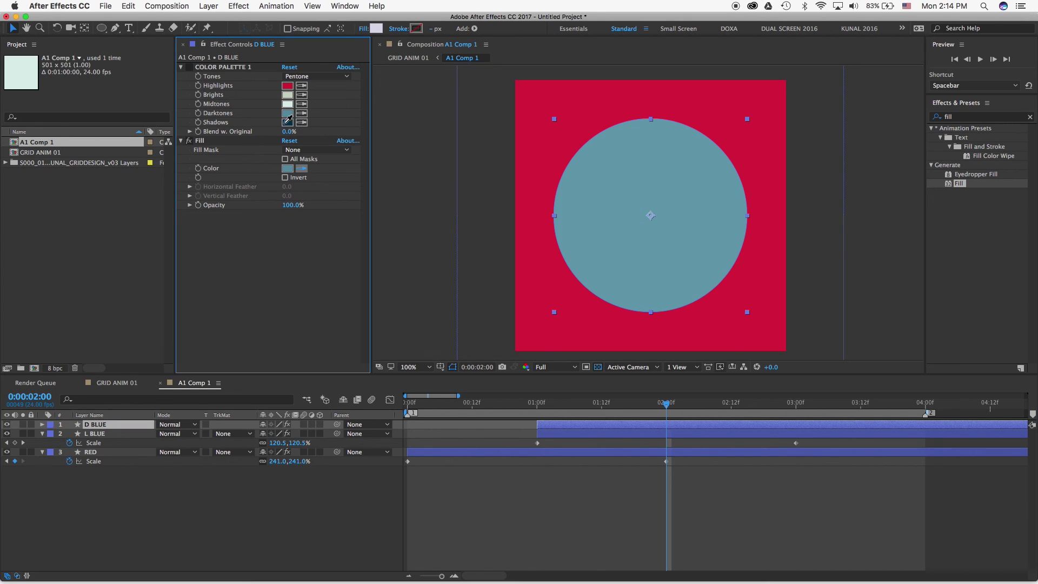
click(286, 122)
key(s)
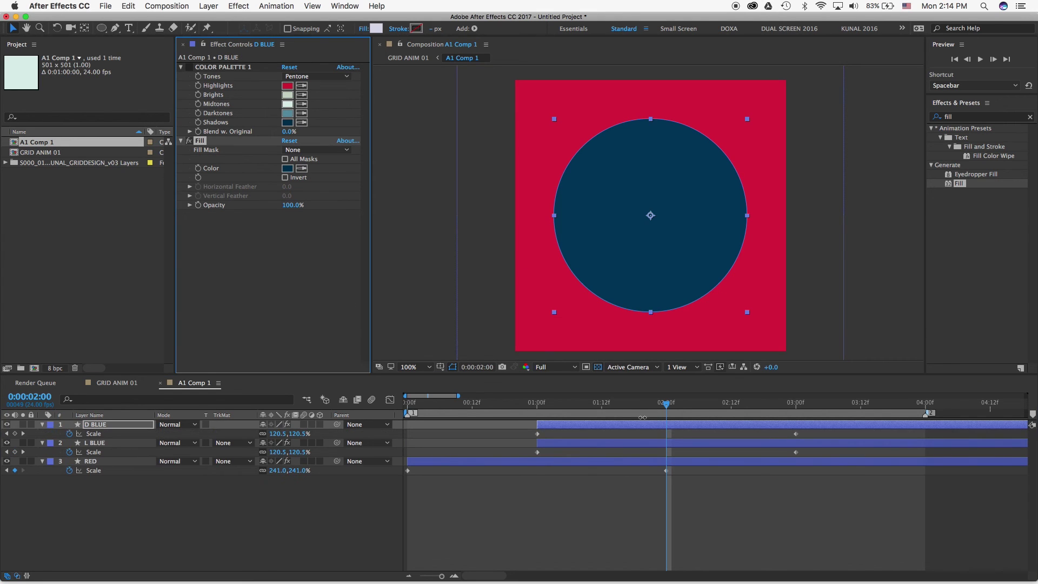
drag(642, 420, 764, 421)
Set the current time to 3 seconds, duplicate the D BLUE layer, rename the copy CREAM and reveal its Scale property.
drag(669, 405, 795, 407)
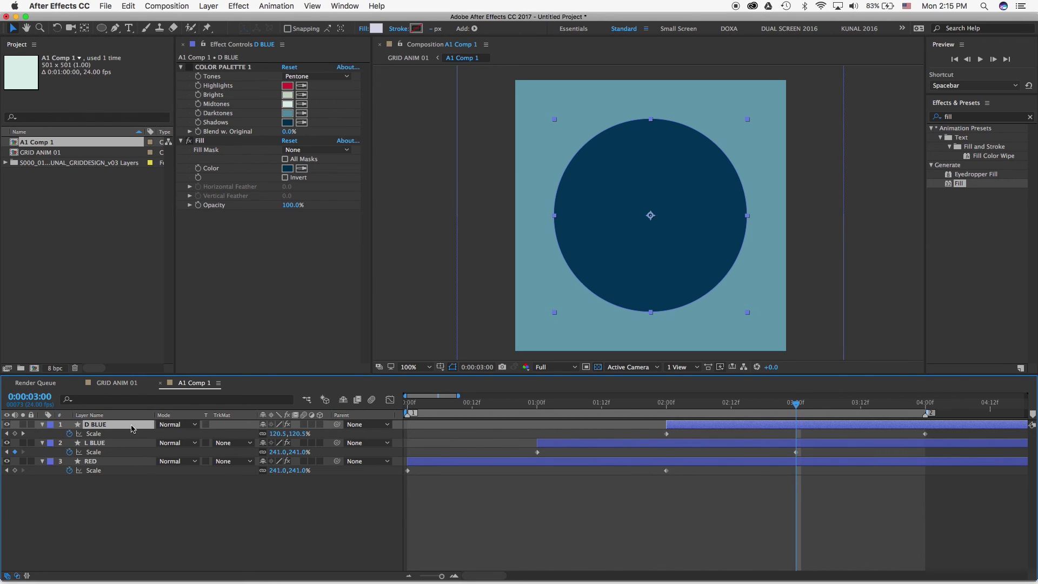
key(super+d)
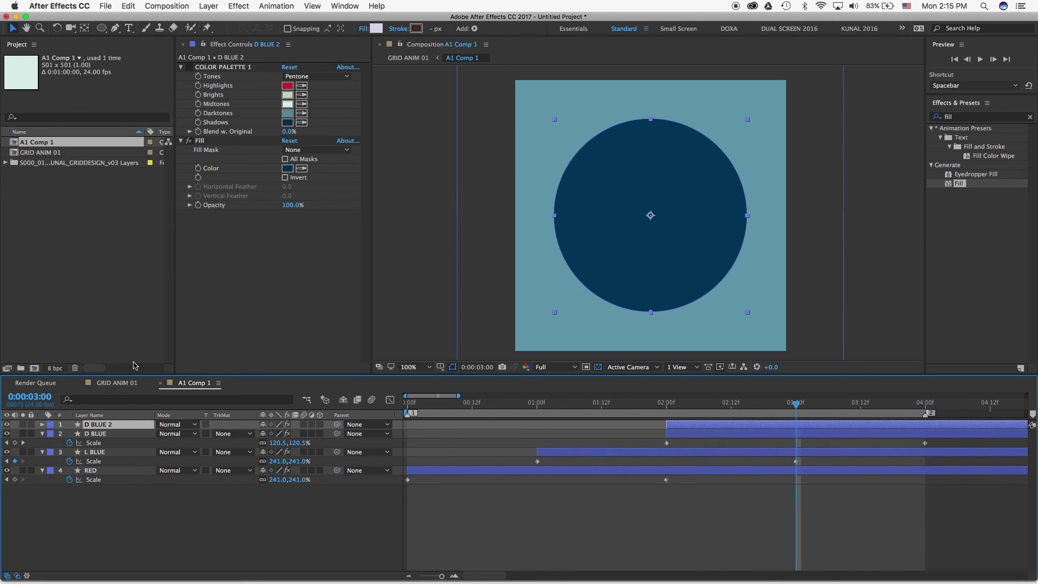
key(Return)
text(CREA)
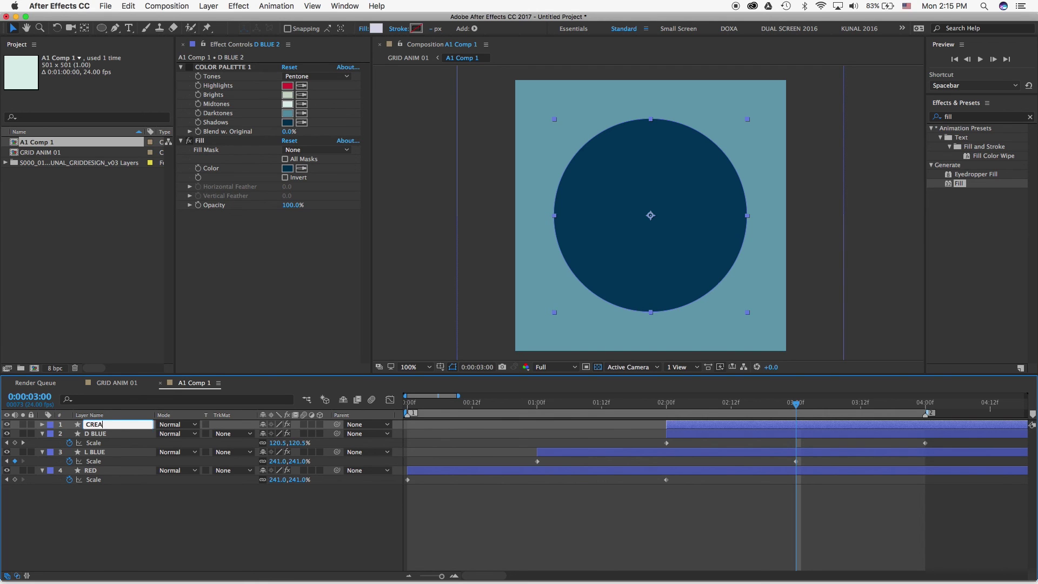
text(M)
key(Return)
key(s)
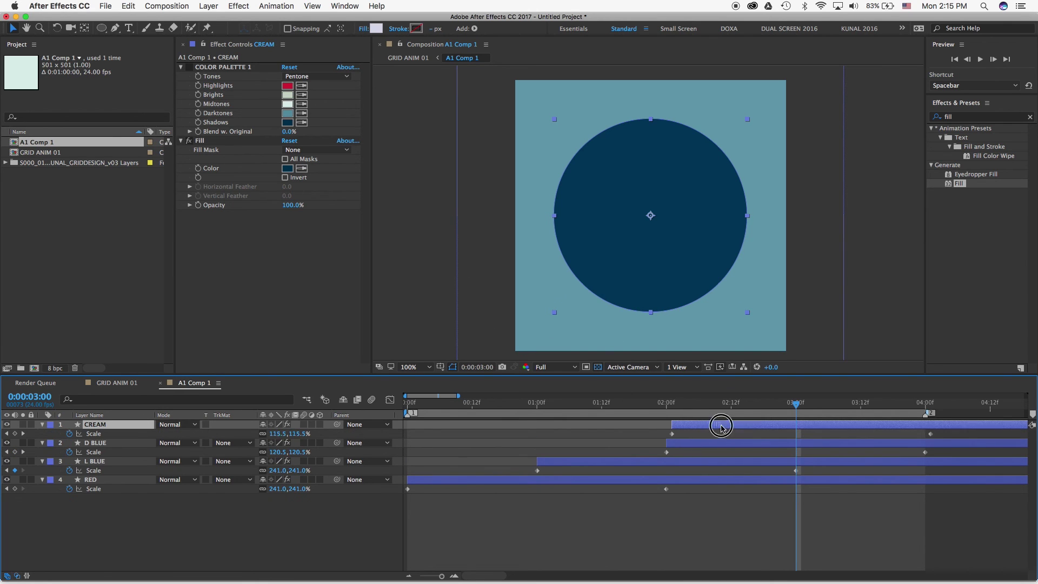
Shift the CREAM layer to start at 3 seconds and sample the Brights swatch of COLOR PALETTE 1 as its Fill color.
drag(712, 427, 840, 428)
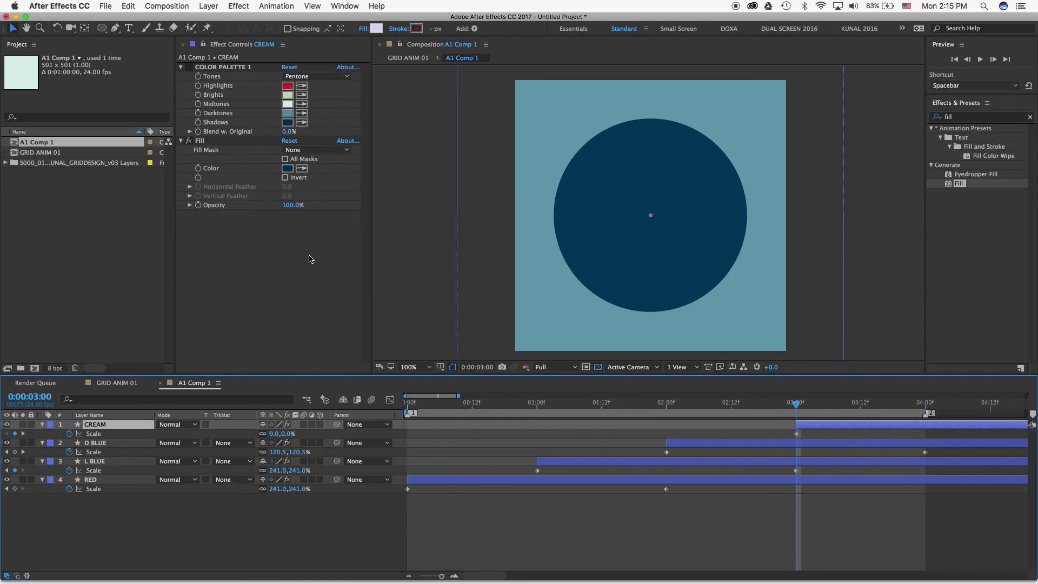
click(301, 168)
click(288, 94)
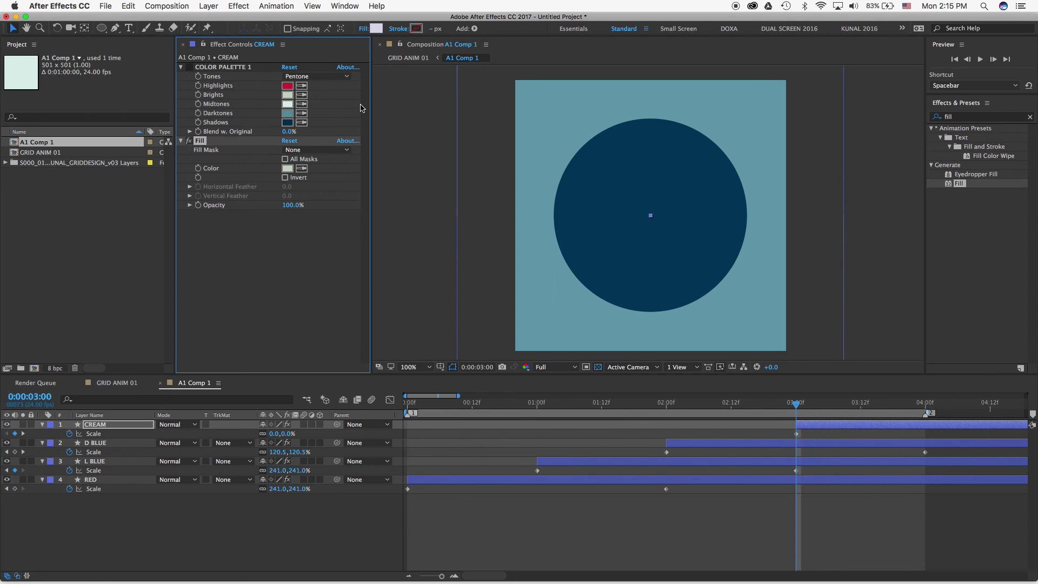
Preview the four-color circle animation in A1 Comp 1 from the start.
drag(796, 403, 537, 403)
key(space)
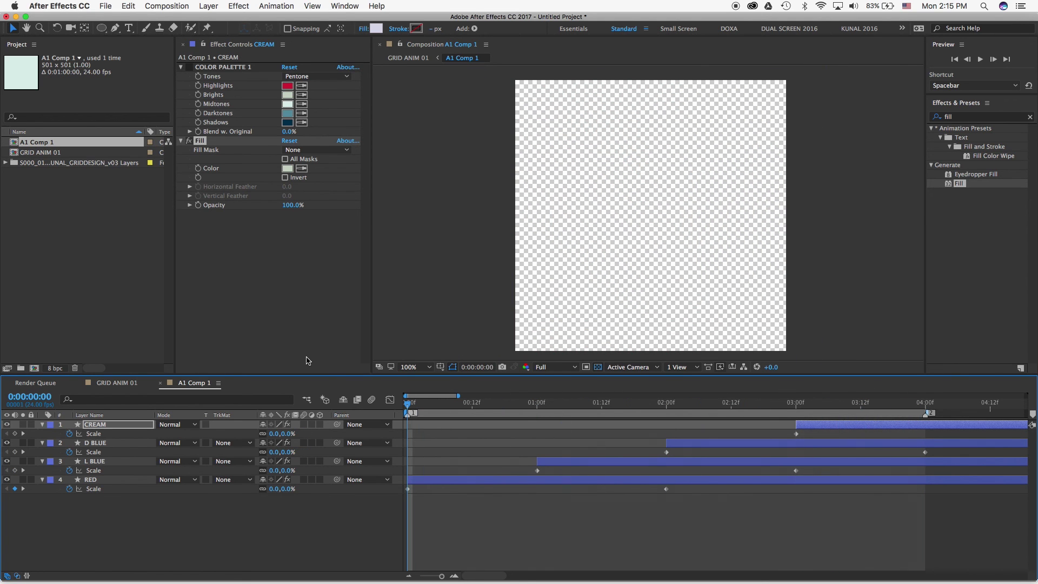
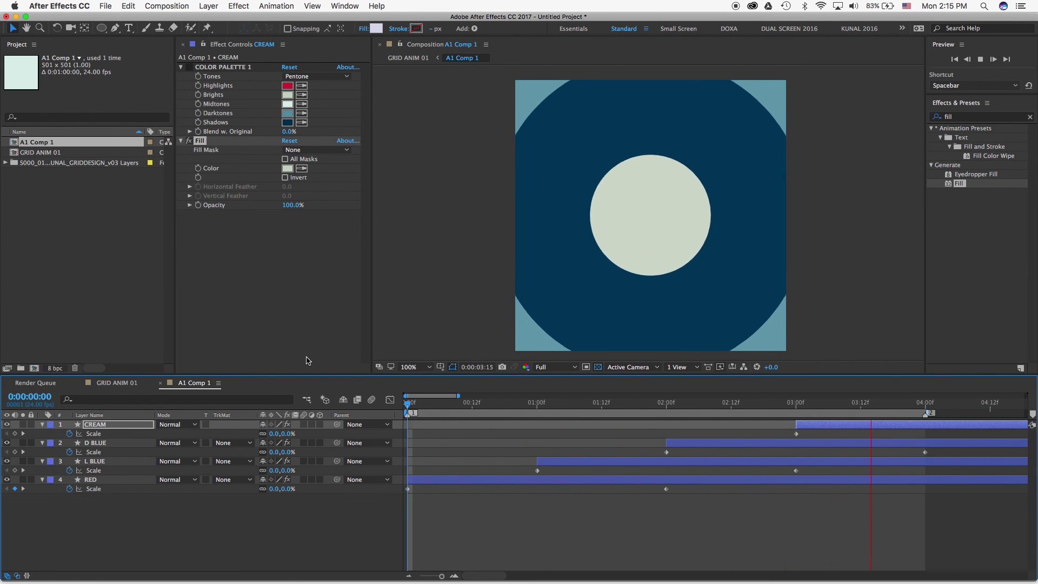
key(space)
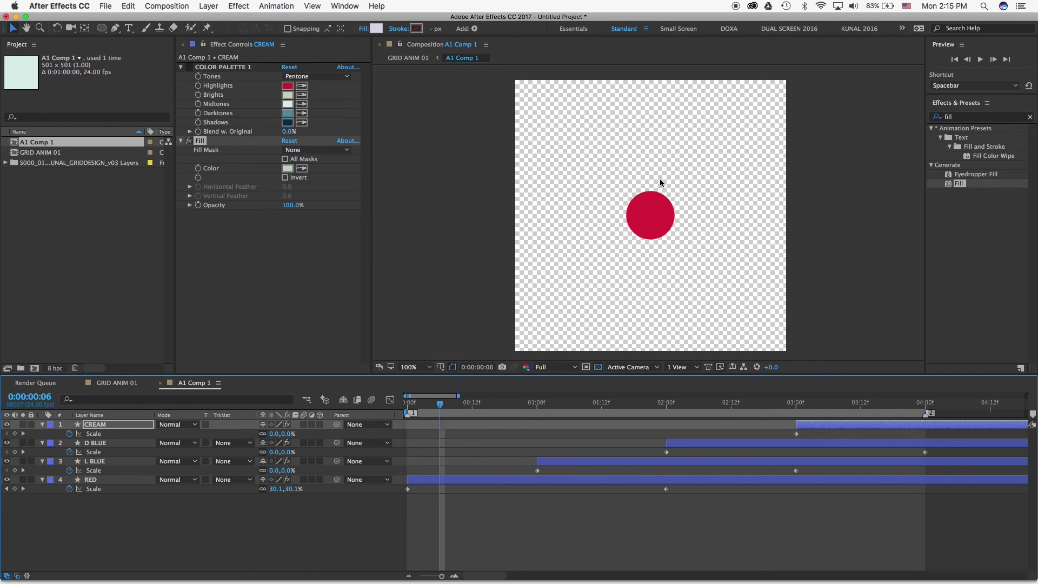
Duplicate the RED and L BLUE layers, place the copies above CREAM, and shift them to start at 4 and 5 seconds.
click(95, 480)
shift+click(108, 463)
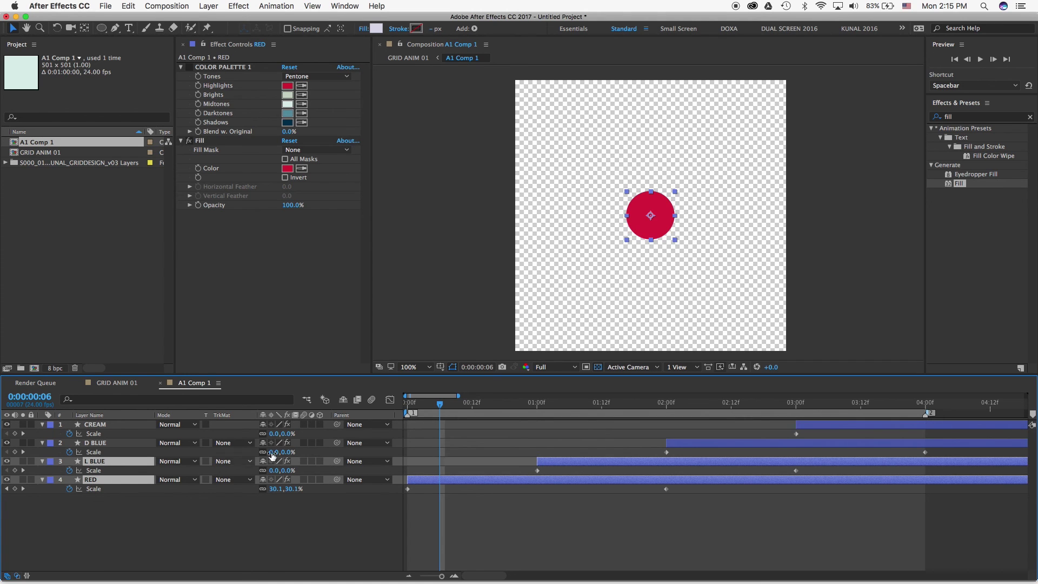
key(super+d)
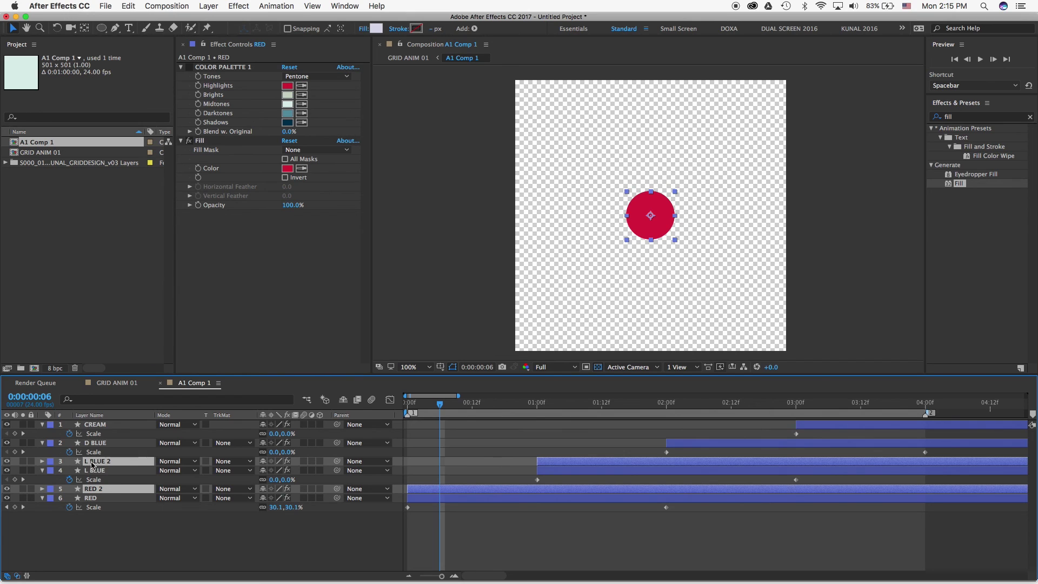
drag(93, 463, 105, 423)
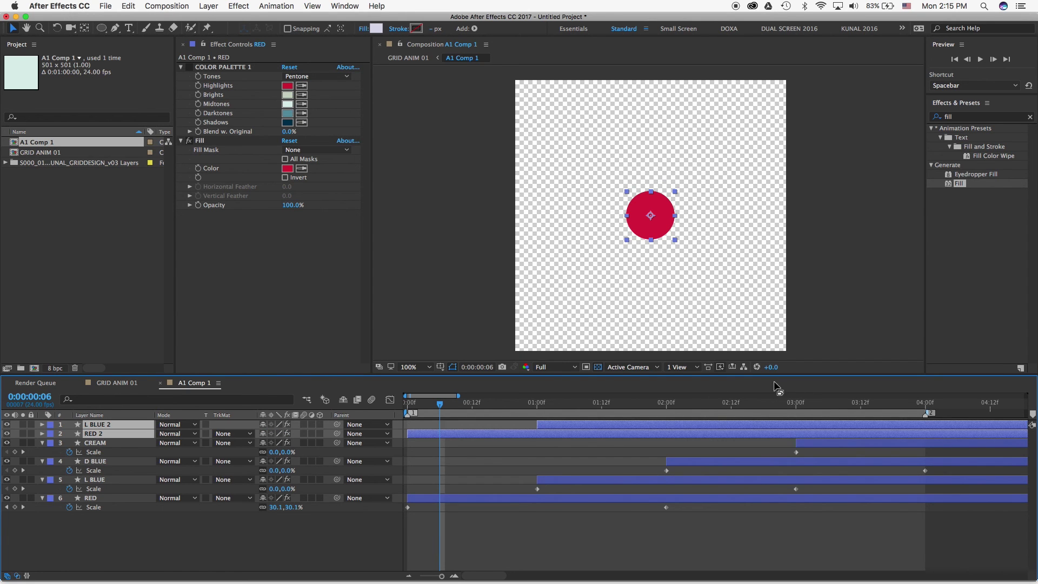
drag(486, 446, 1006, 444)
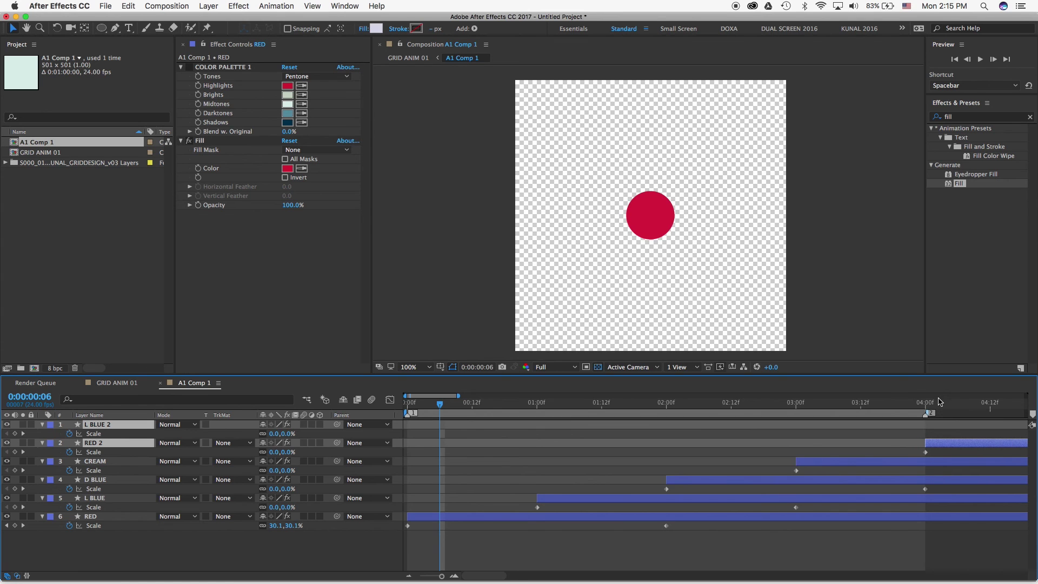
Shift the four-second work area to span from 2 to 6 seconds.
drag(925, 403, 963, 403)
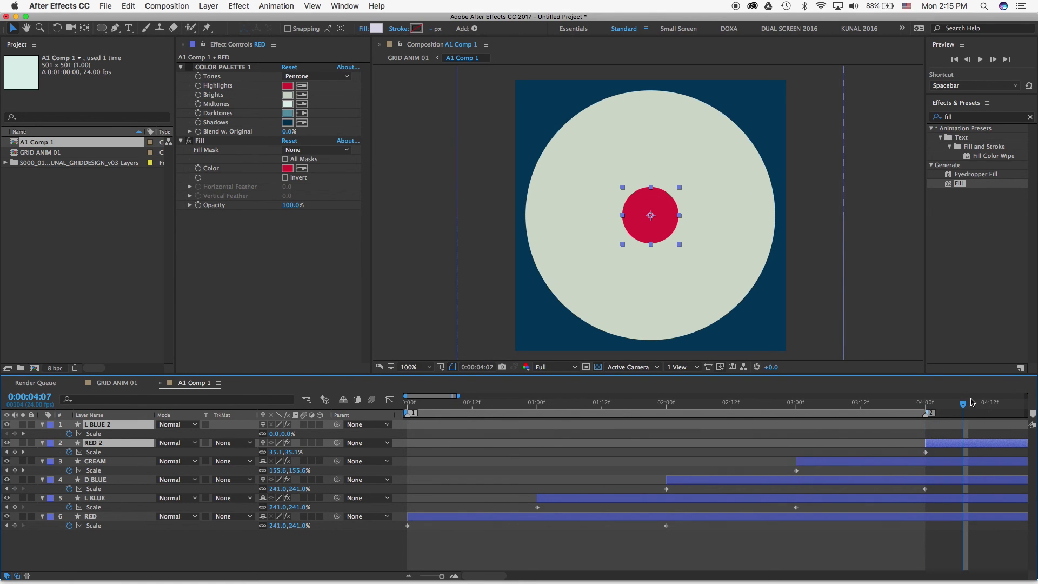
key(minus)
key(minus)
key(minus)
key(minus)
key(minus)
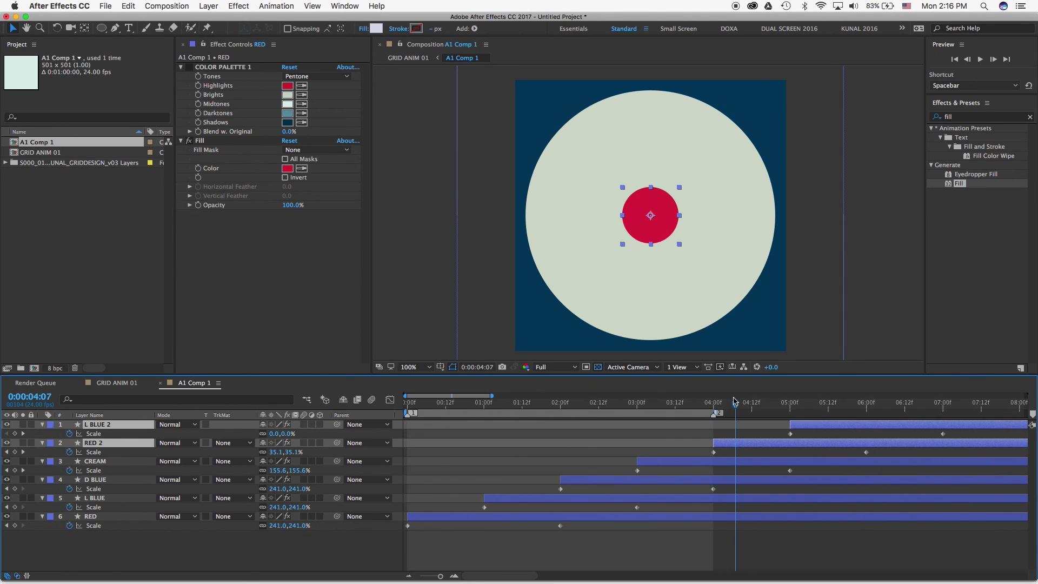
drag(723, 405, 679, 417)
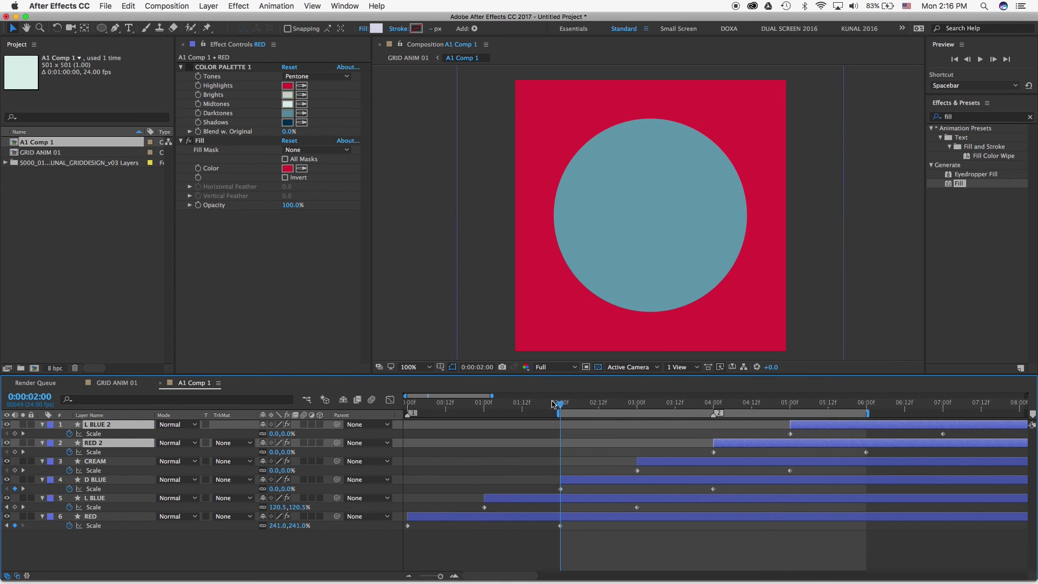
Compare the frames at 2 and 6 seconds and preview the loop between them.
mouse_move(553, 404)
mouse_down()
mouse_move(562, 404)
mouse_move(528, 404)
mouse_move(560, 405)
mouse_up()
click(865, 406)
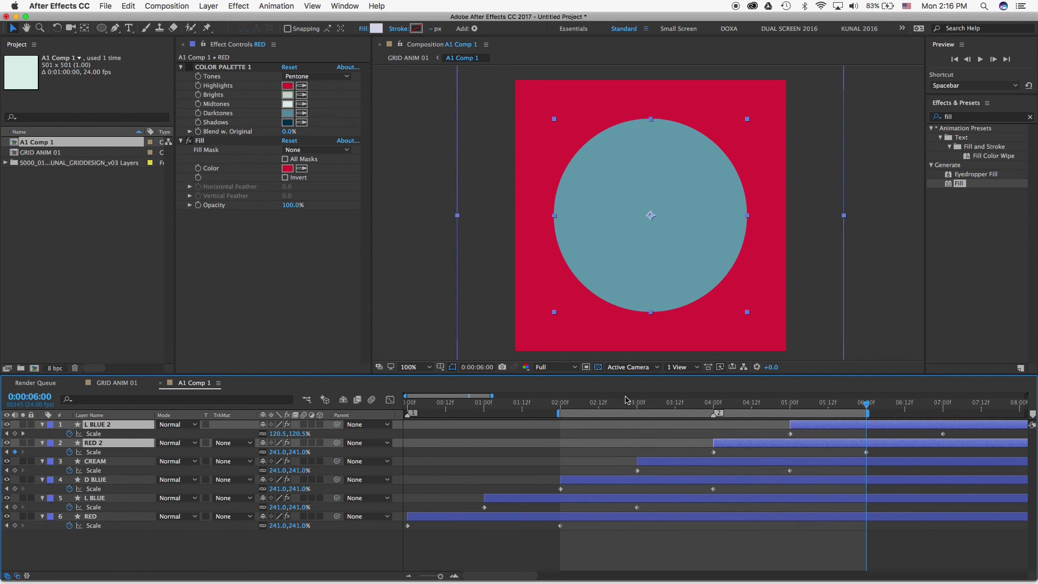
click(561, 407)
key(space)
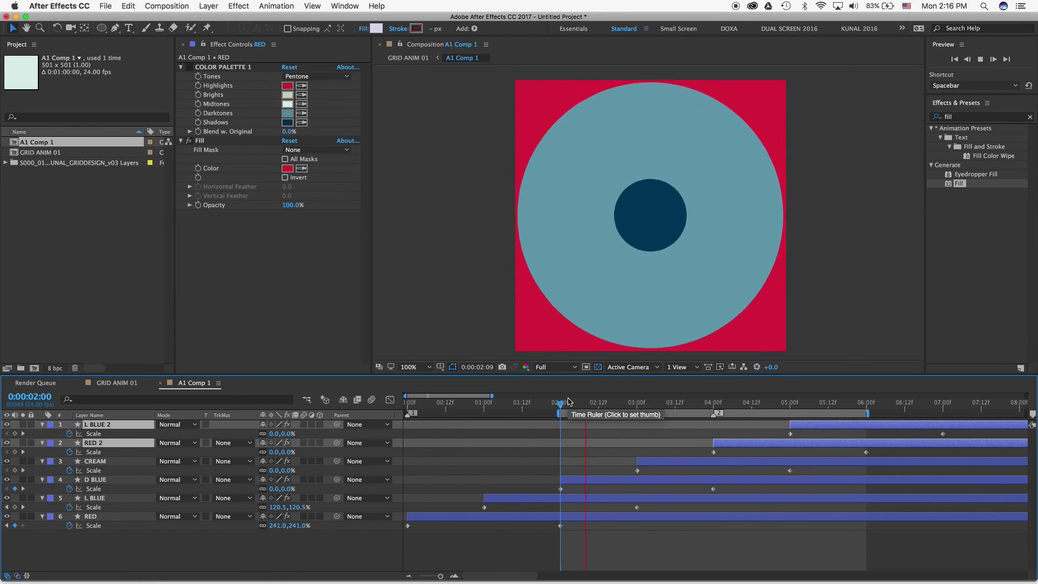
key(space)
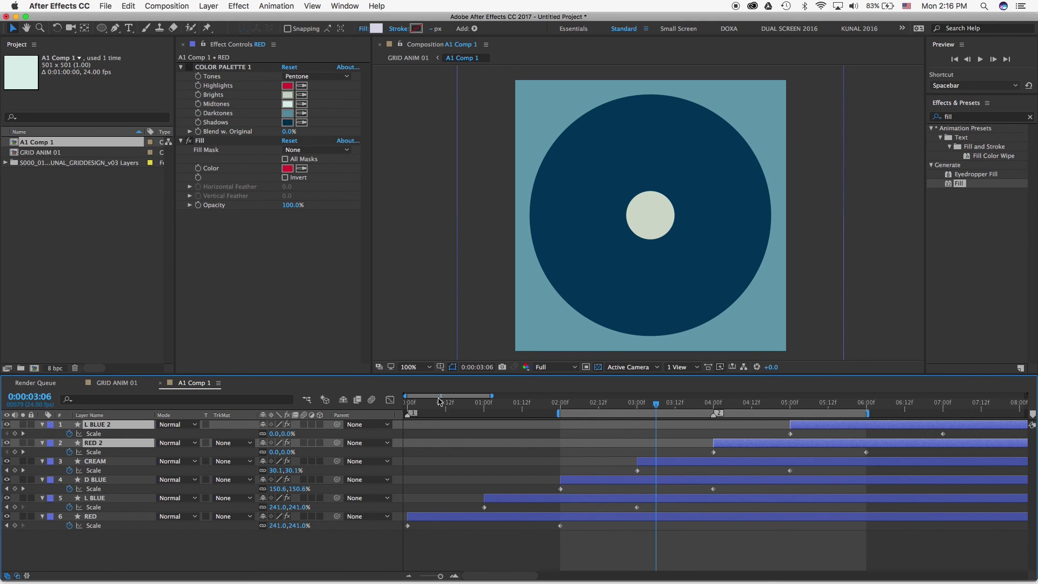
Return the work area to span 0 to 4 seconds and shift all six circle layers two seconds earlier.
click(408, 402)
drag(597, 414, 398, 409)
key(super+a)
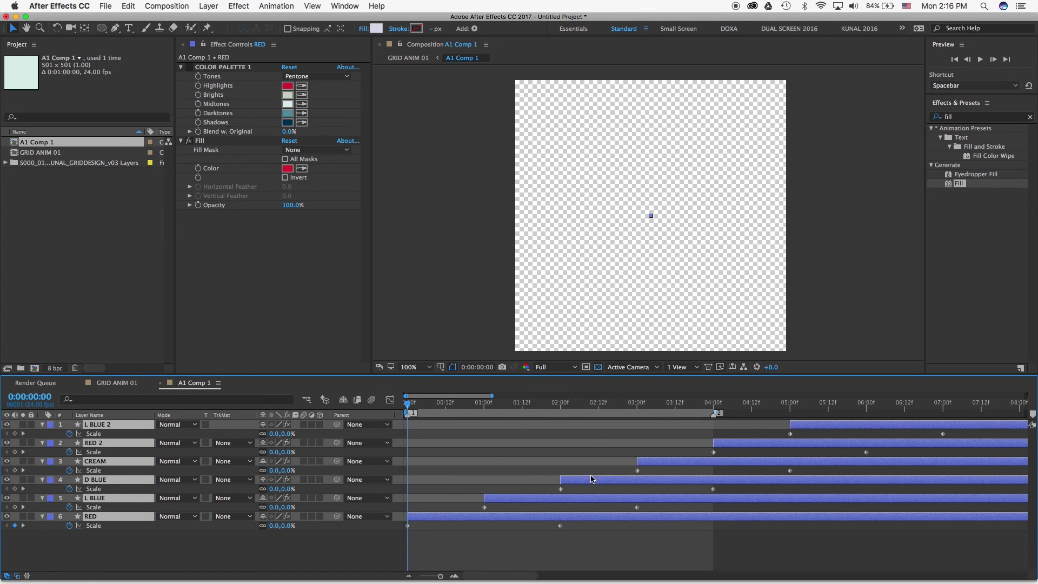
drag(625, 481, 484, 473)
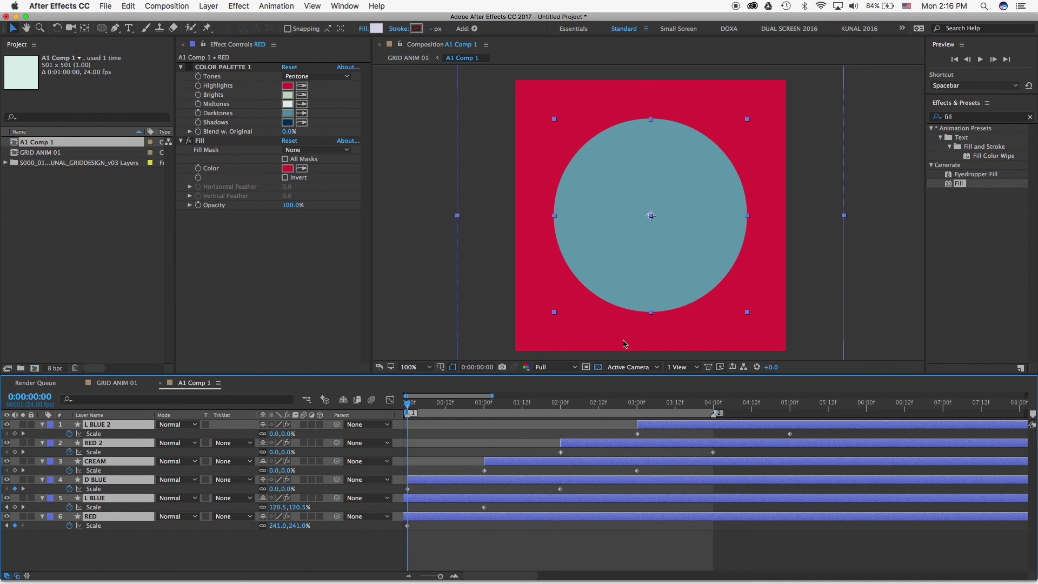
Preview the looping circles in A1 Comp 1 and within the full grid of the GRID ANIM 01 composition.
key(space)
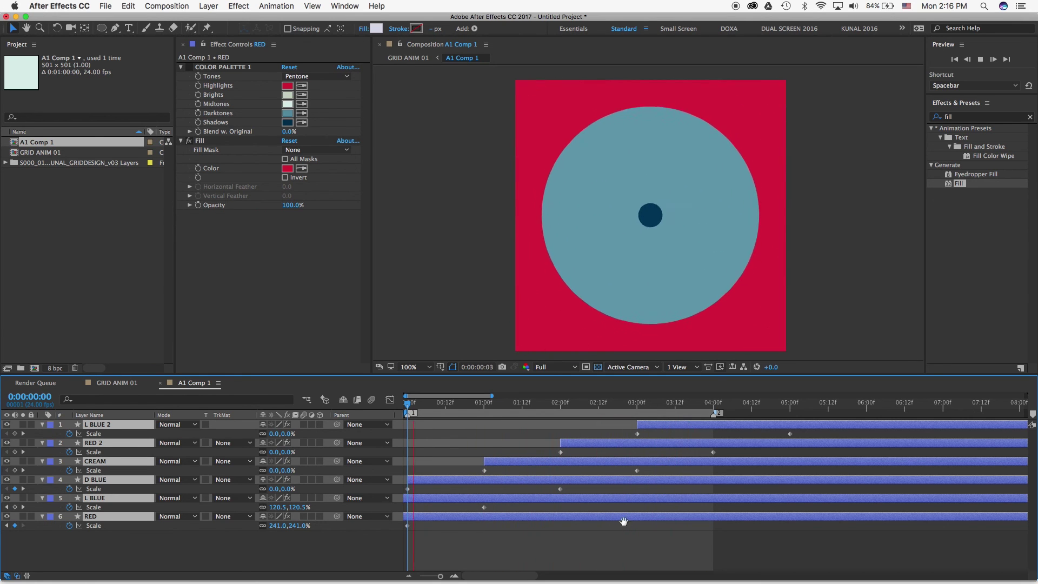
key(space)
click(110, 384)
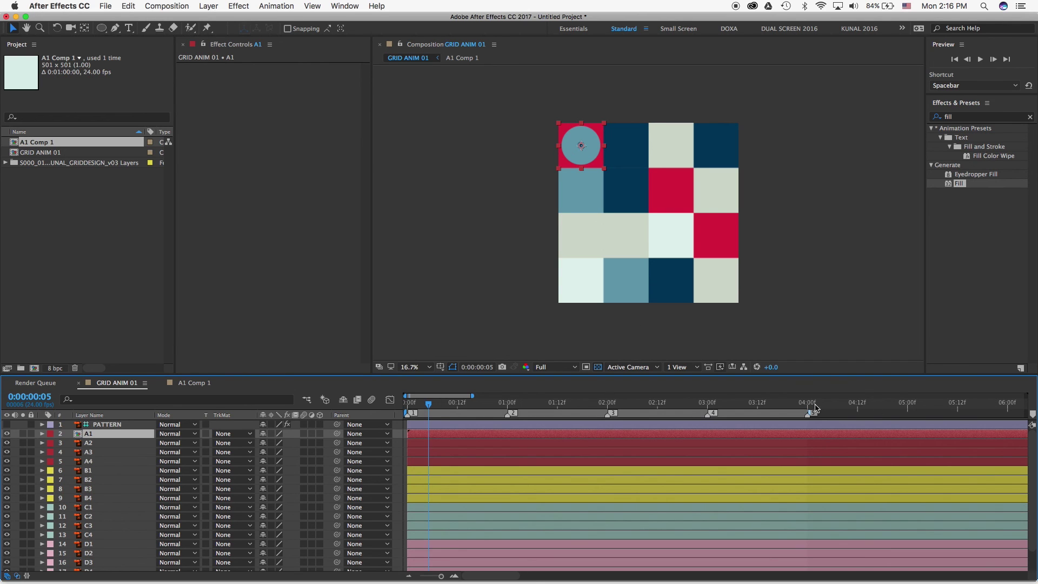
key(space)
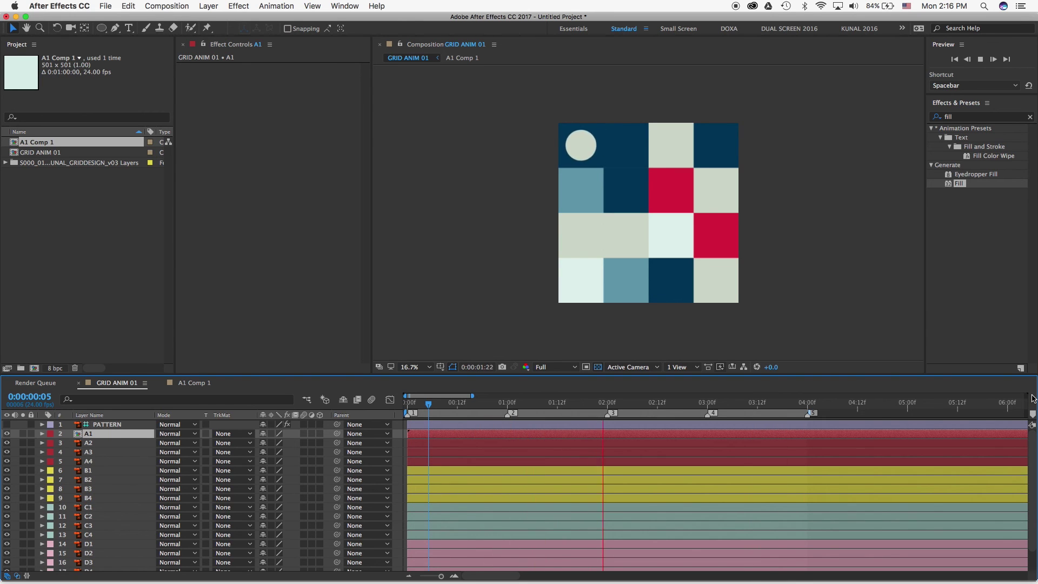
key(space)
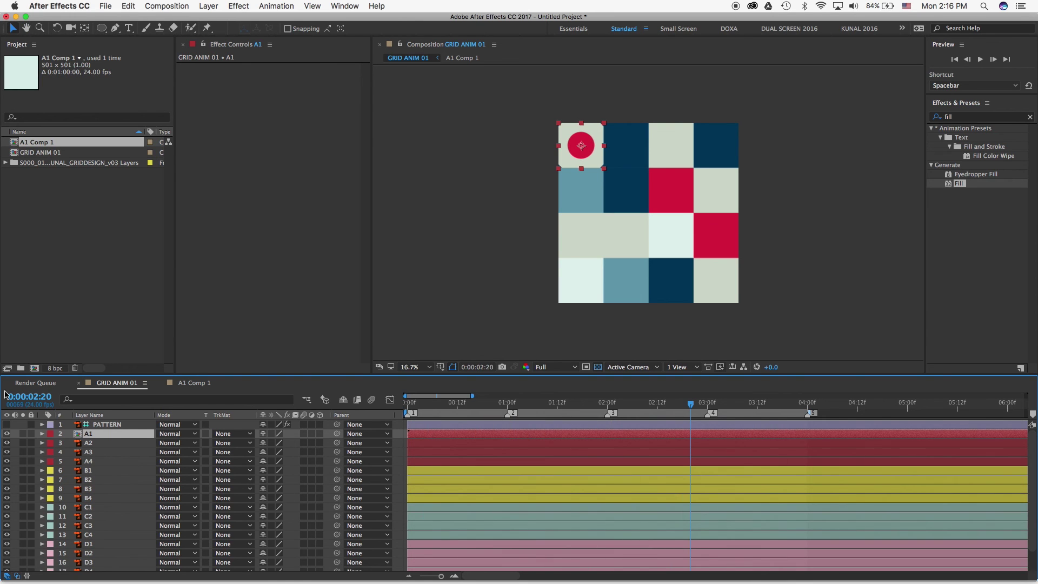
Select the A2 layer and temporarily show the PATTERN layer to examine the reference design for that tile.
click(102, 443)
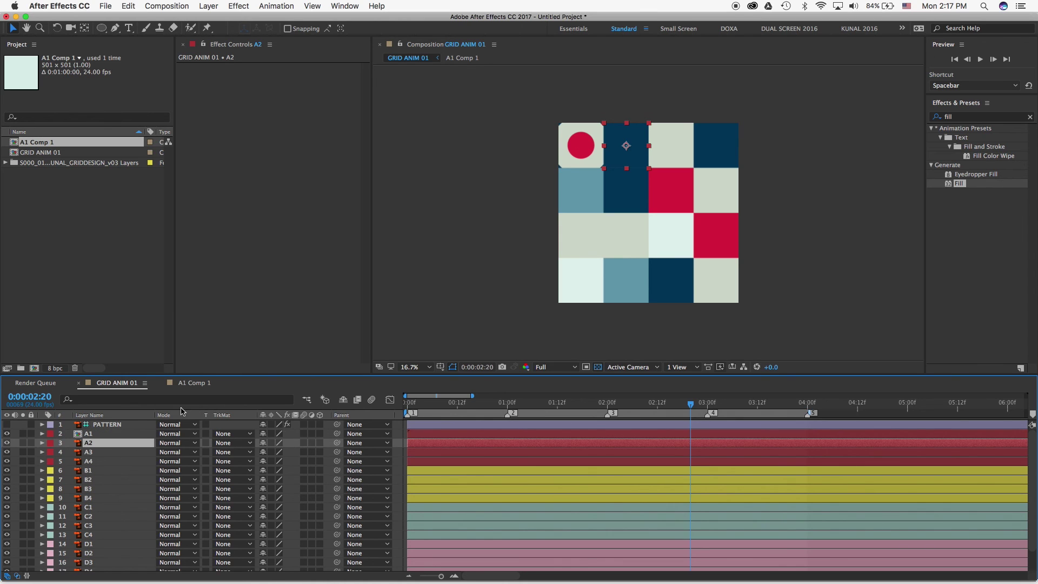
click(6, 425)
click(6, 425)
click(7, 425)
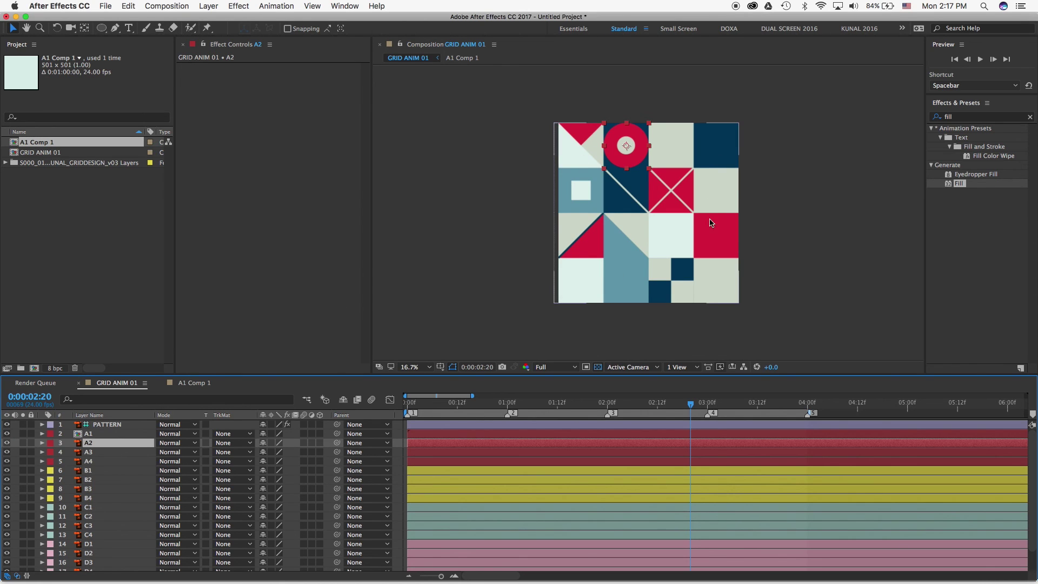
click(6, 424)
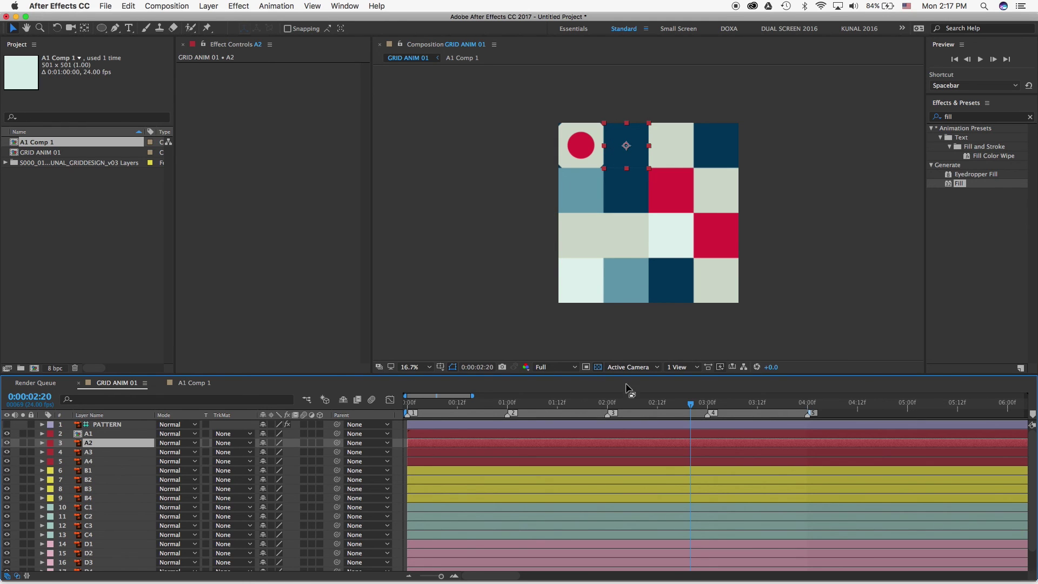
Pre-compose the A2 layer as A2 Comp 1, leaving all attributes in GRID ANIM 01, and set its label color to Red.
drag(616, 403, 553, 402)
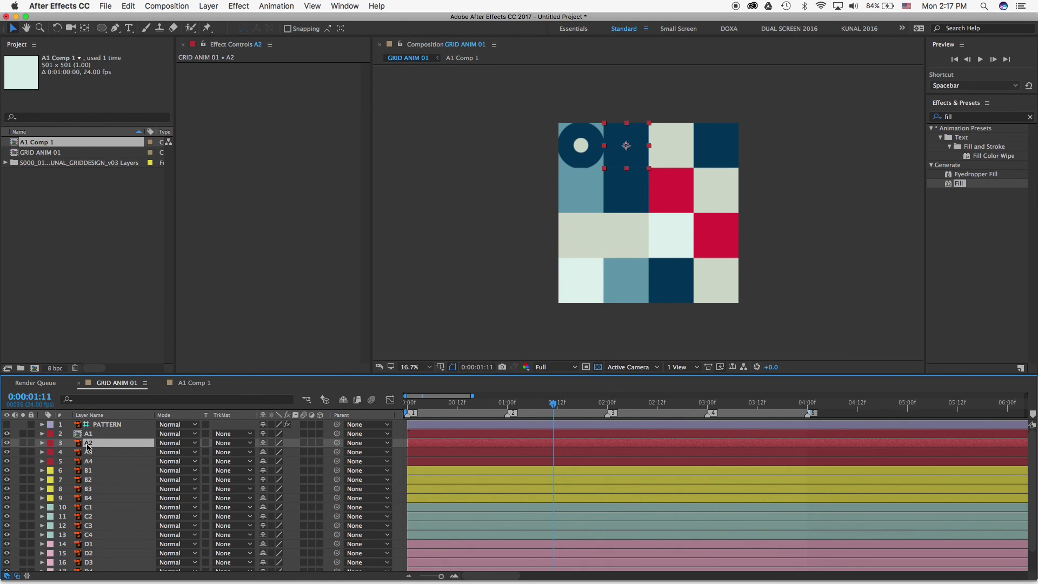
key(super+shift+c)
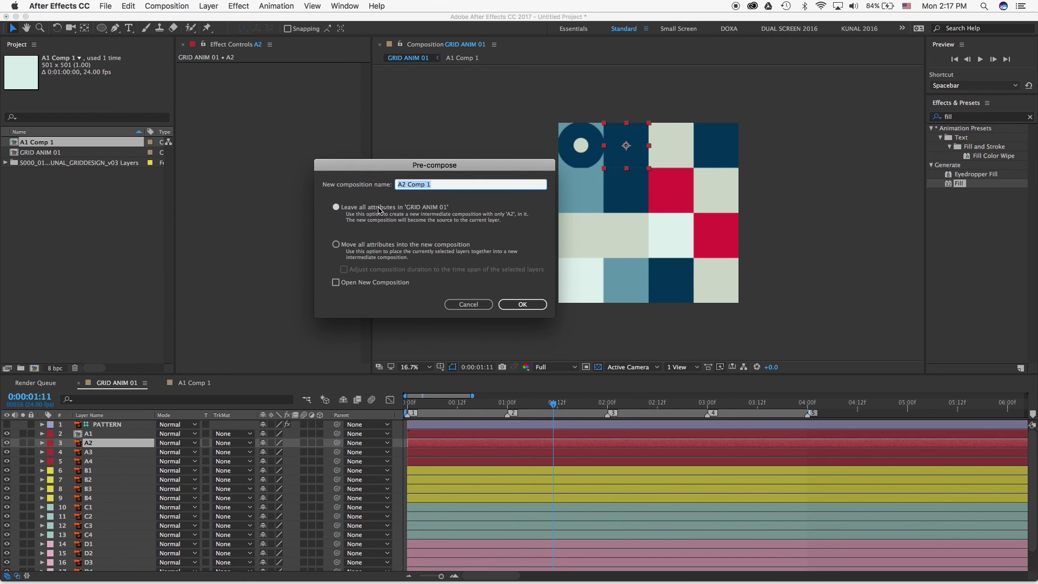
click(524, 305)
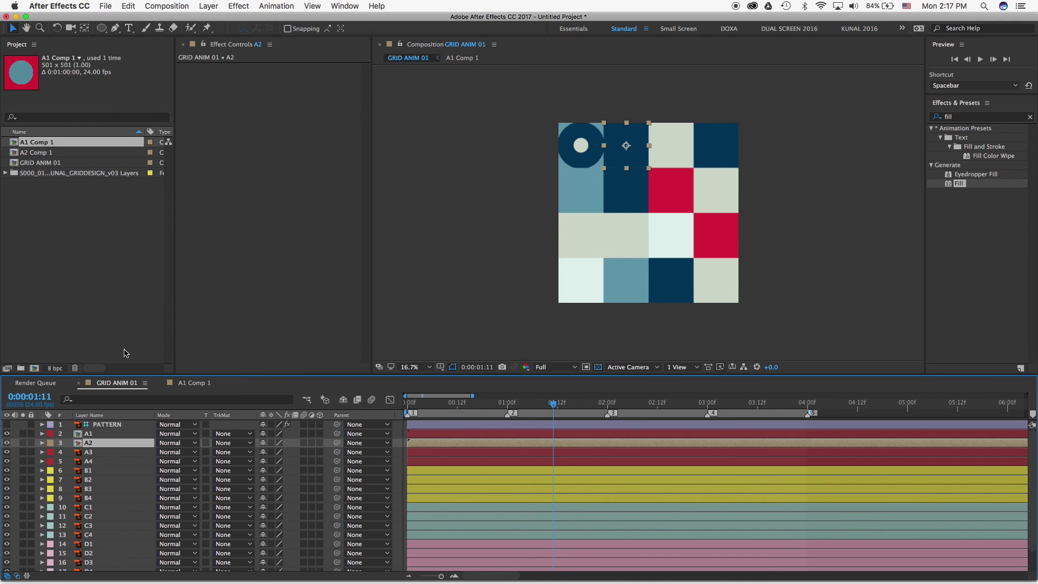
click(50, 445)
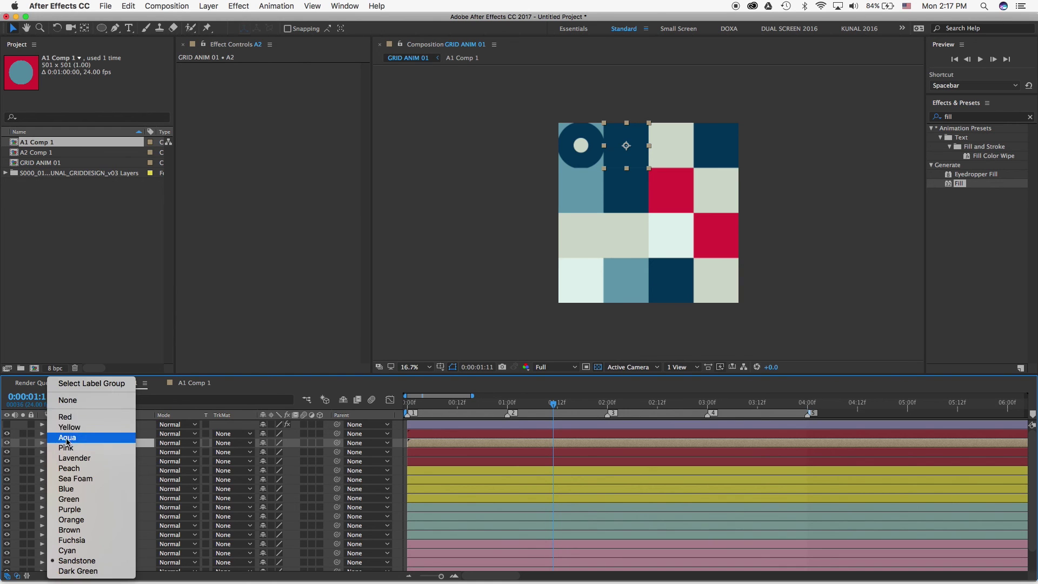
click(73, 422)
Open A2 Comp 1 at 100% magnification and select its A2 artwork layer.
double_click(91, 445)
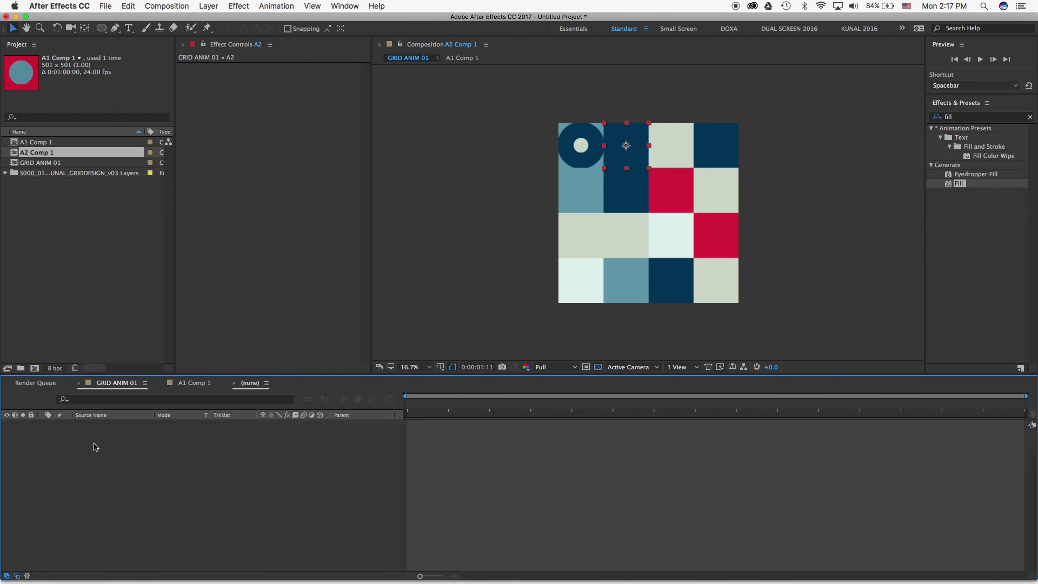
key(slash)
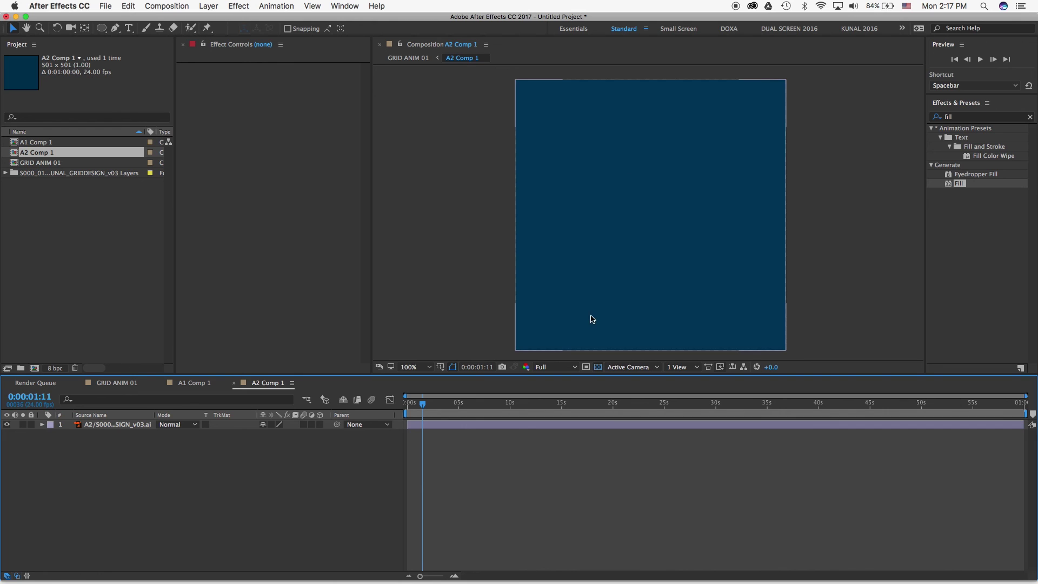
click(110, 425)
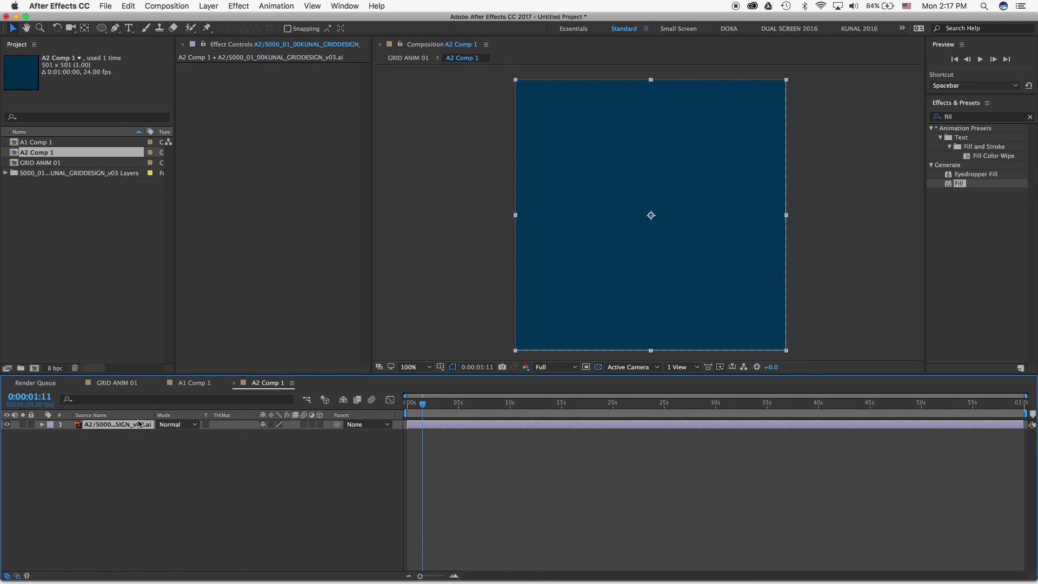
Replace the artwork layer in A2 Comp 1 with a new comp-size solid named CREAM.
key(Delete)
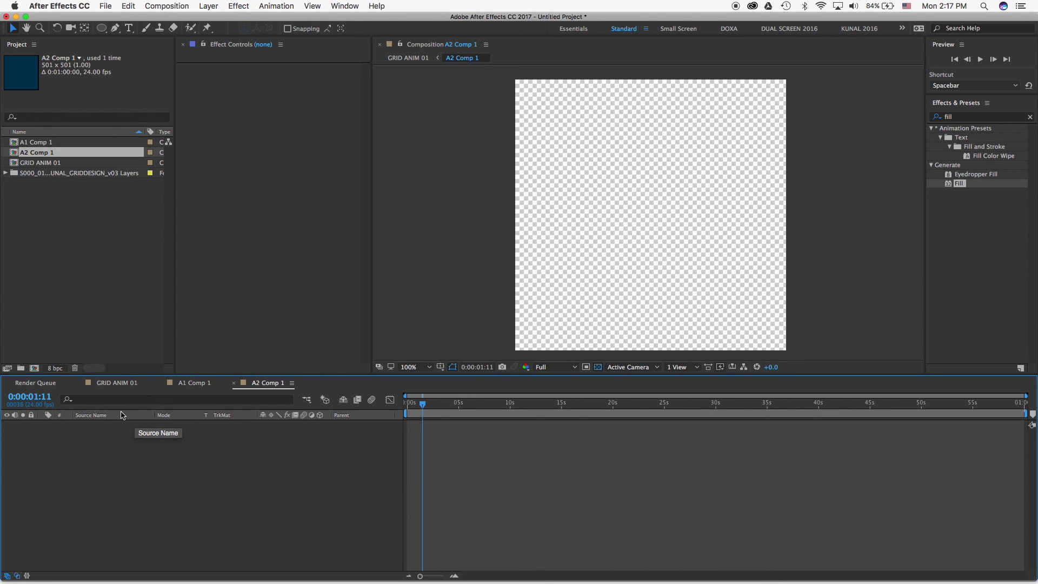
right_click(105, 468)
mouse_move(115, 474)
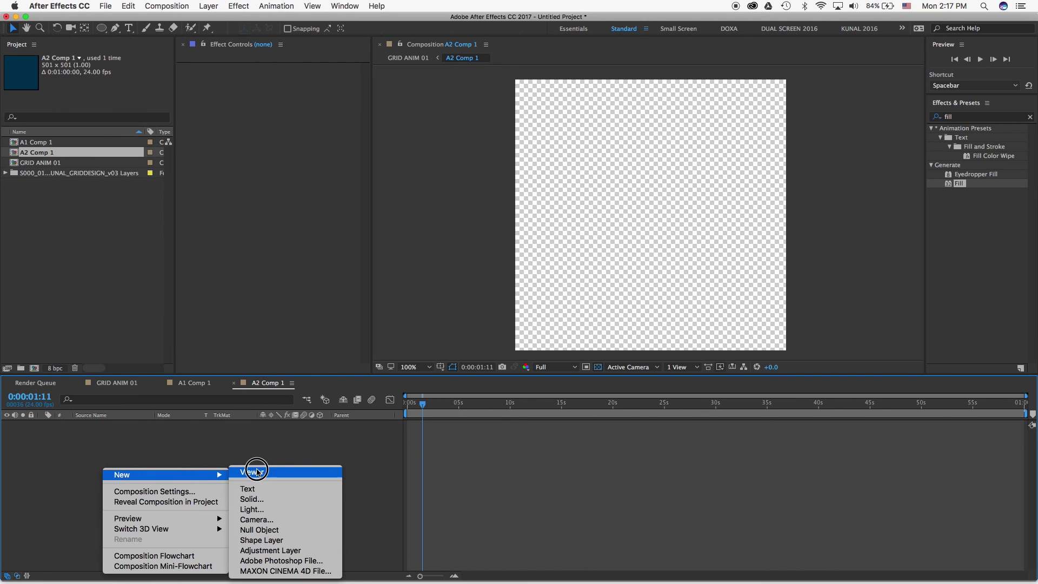
click(254, 441)
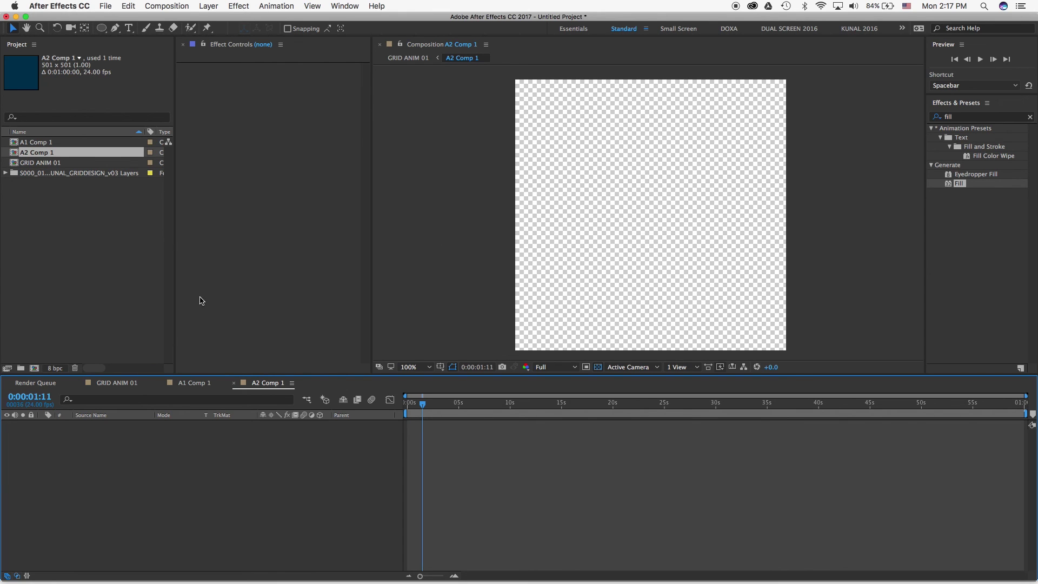
right_click(164, 453)
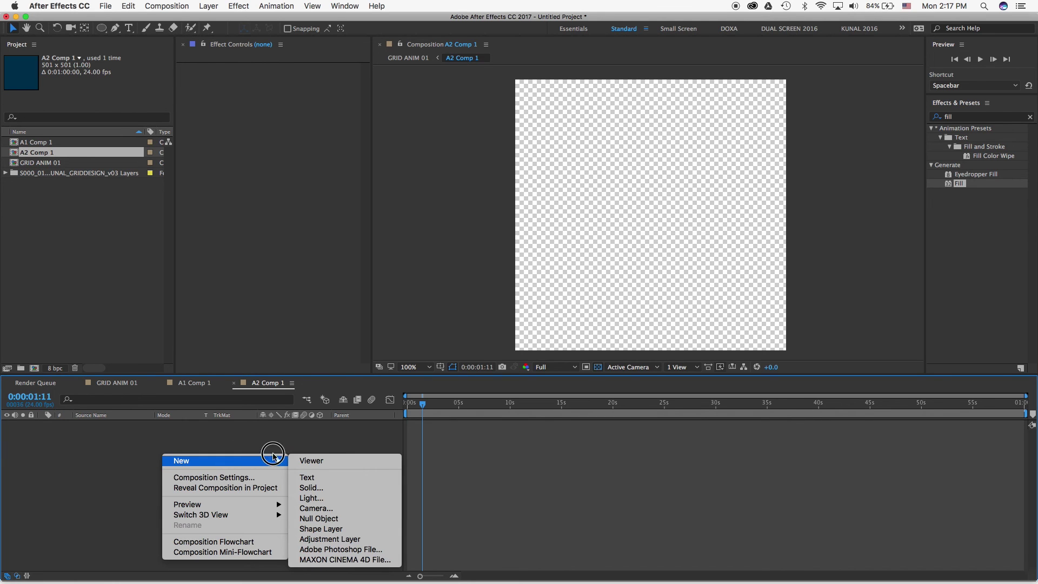
click(313, 488)
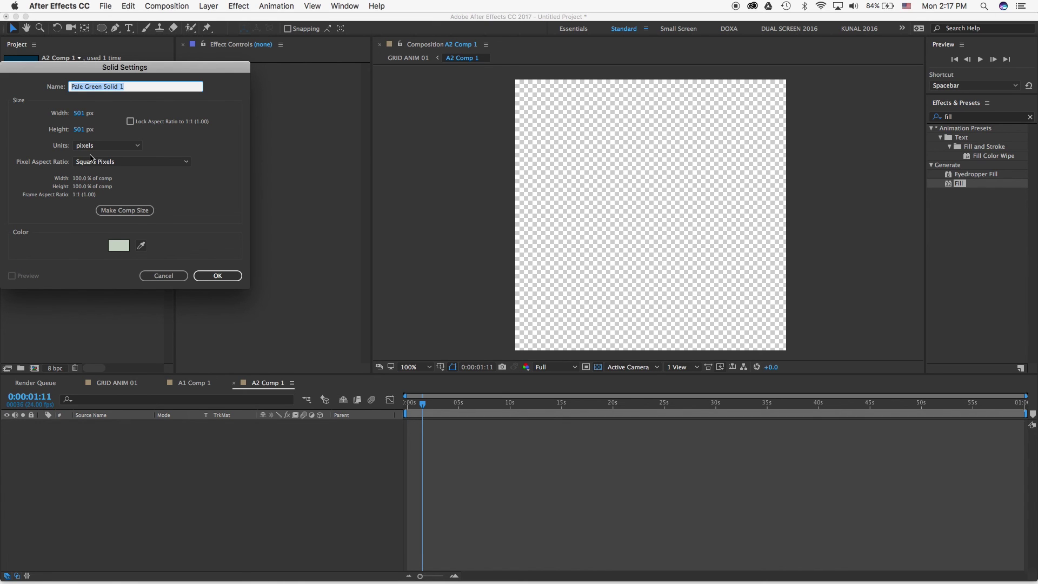
text(CREAM)
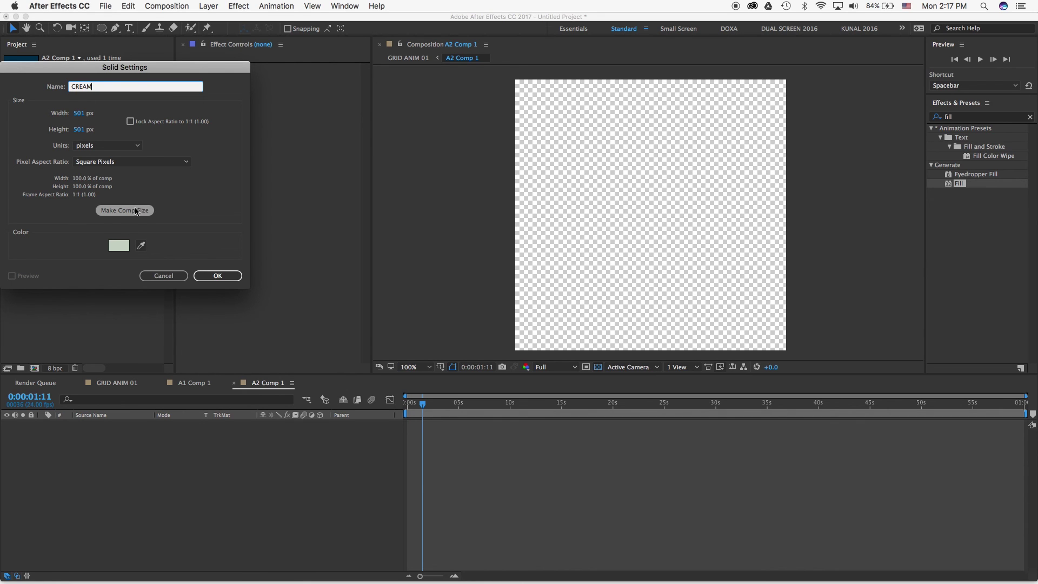
click(136, 212)
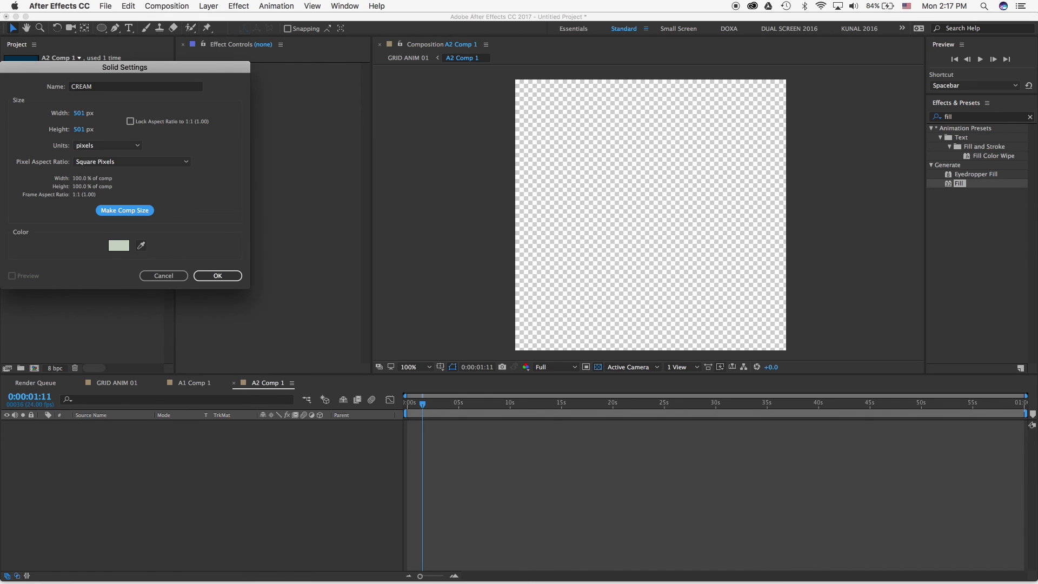
drag(108, 69, 490, 138)
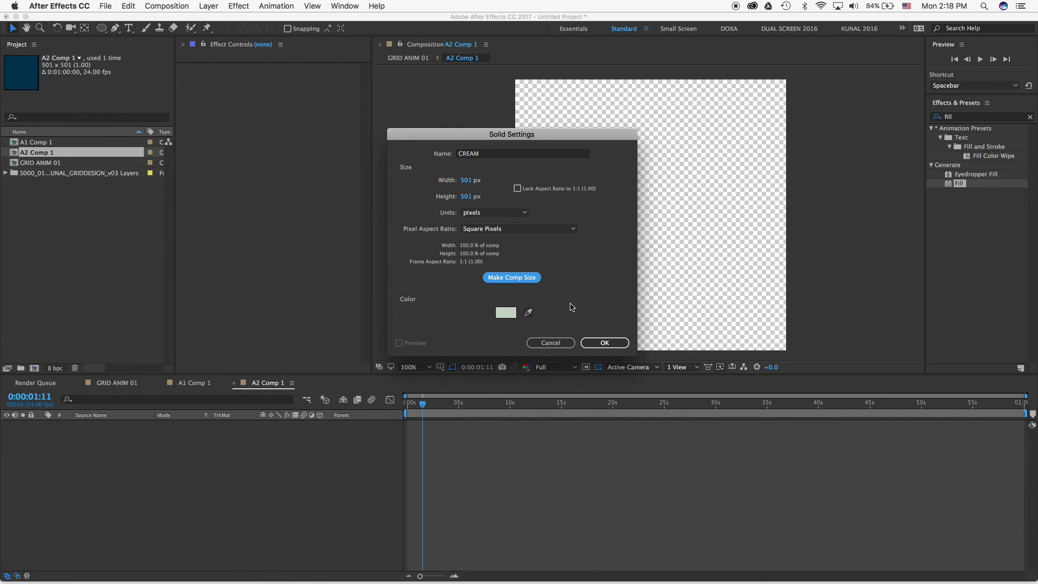
click(604, 344)
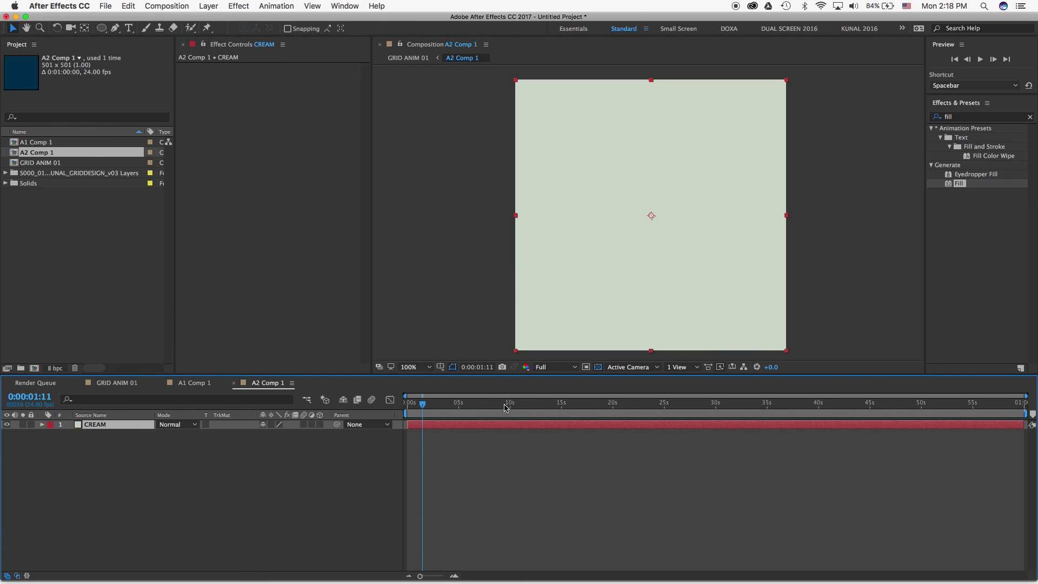
Place composition marker 1 at 0:00:00:00 in the A2 Comp 1 timeline.
click(443, 402)
drag(442, 404, 365, 396)
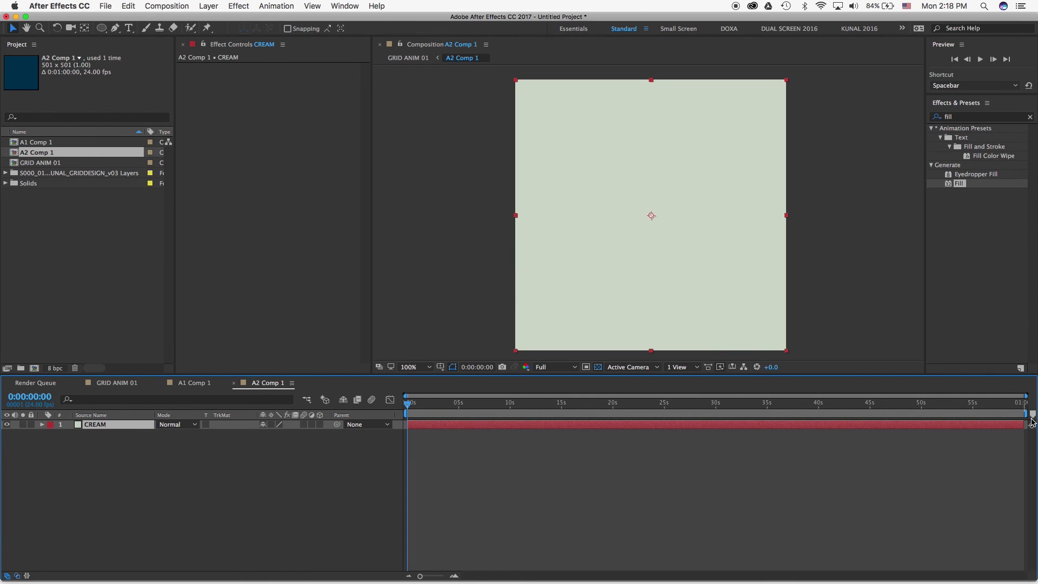
drag(1033, 414, 355, 411)
key(equal)
key(equal)
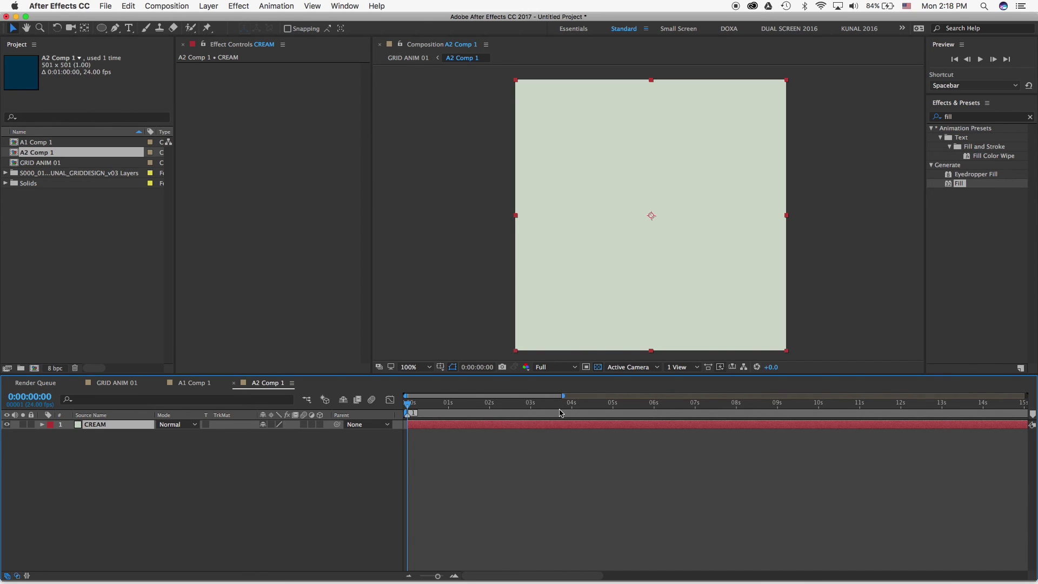
Place composition marker 2 at 0:00:04:00, end the work area there, and return to the first frame.
click(572, 404)
key(equal)
key(equal)
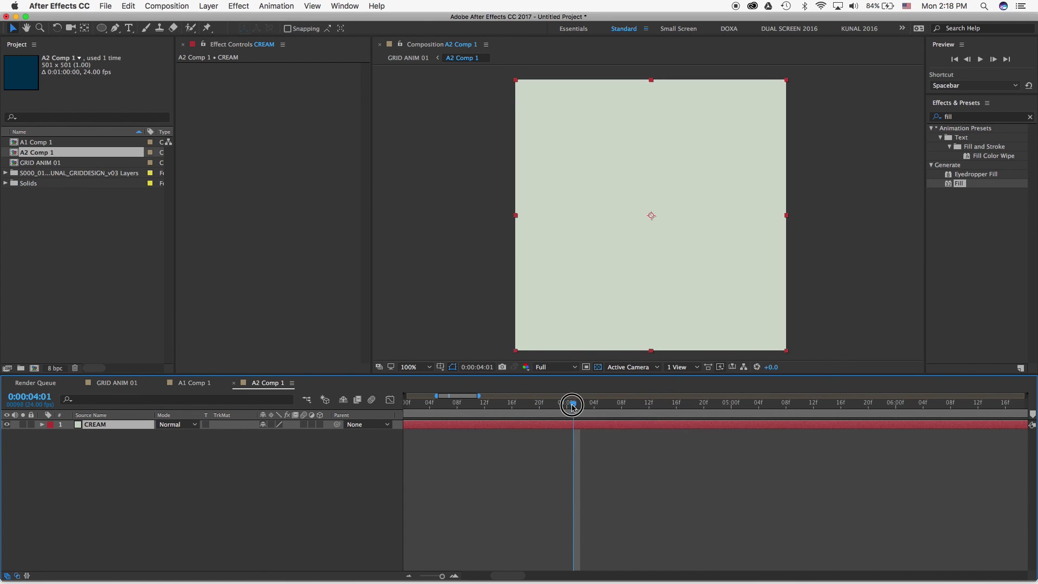
drag(572, 404, 566, 404)
drag(1032, 416, 571, 414)
key(n)
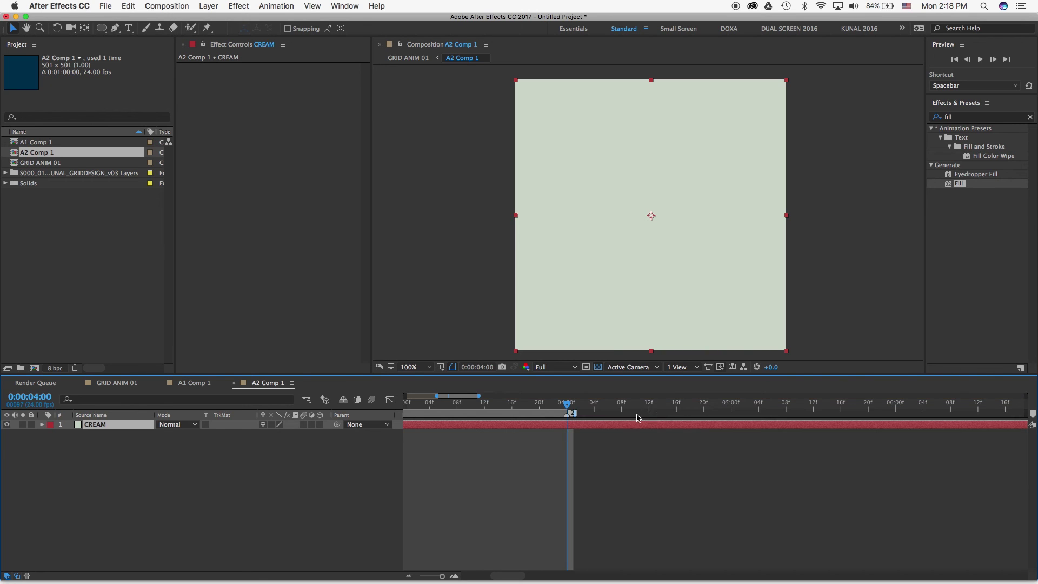
key(equal)
key(equal)
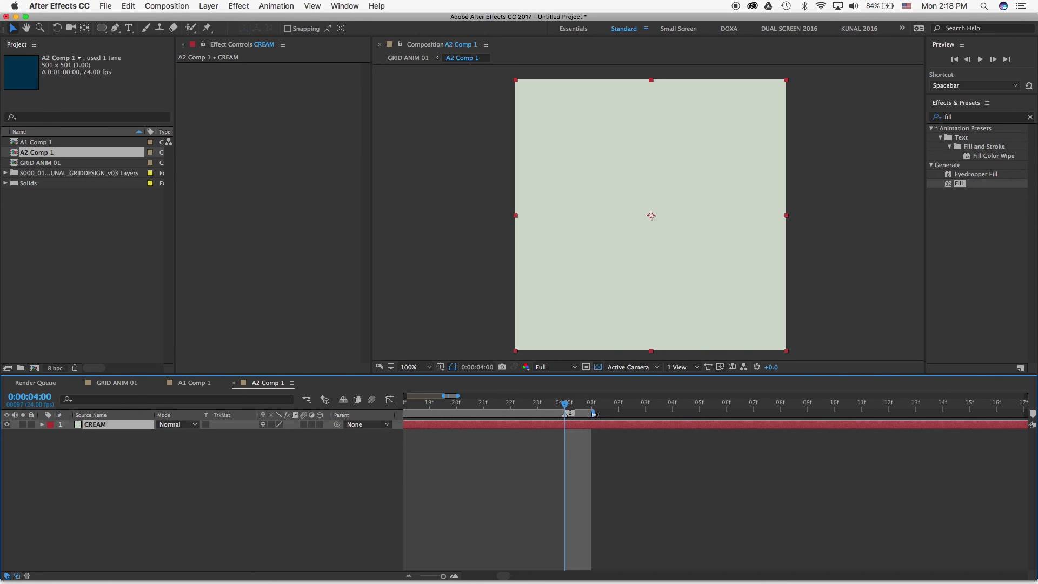
key(minus)
key(minus)
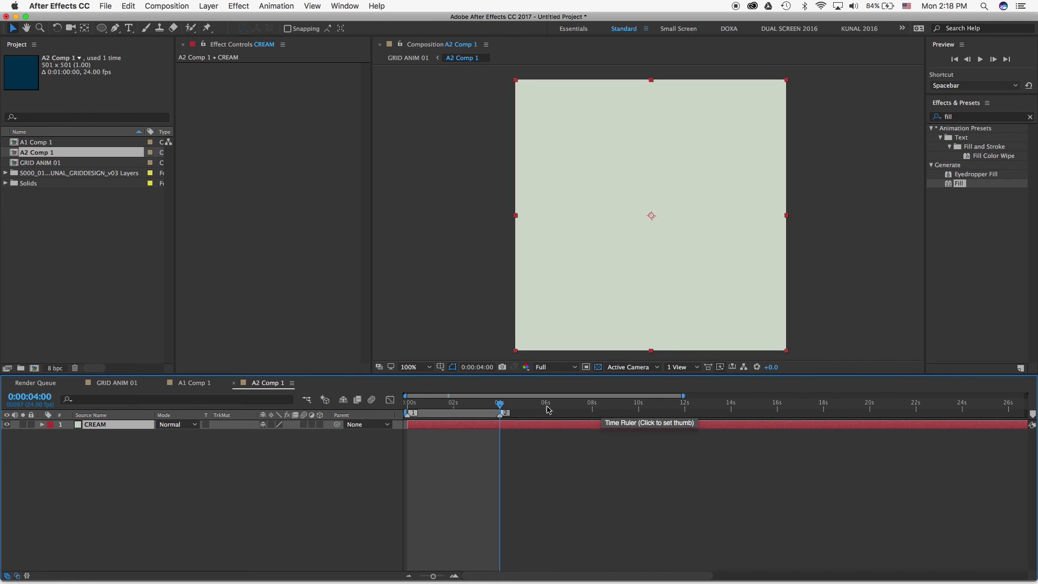
drag(466, 404, 386, 399)
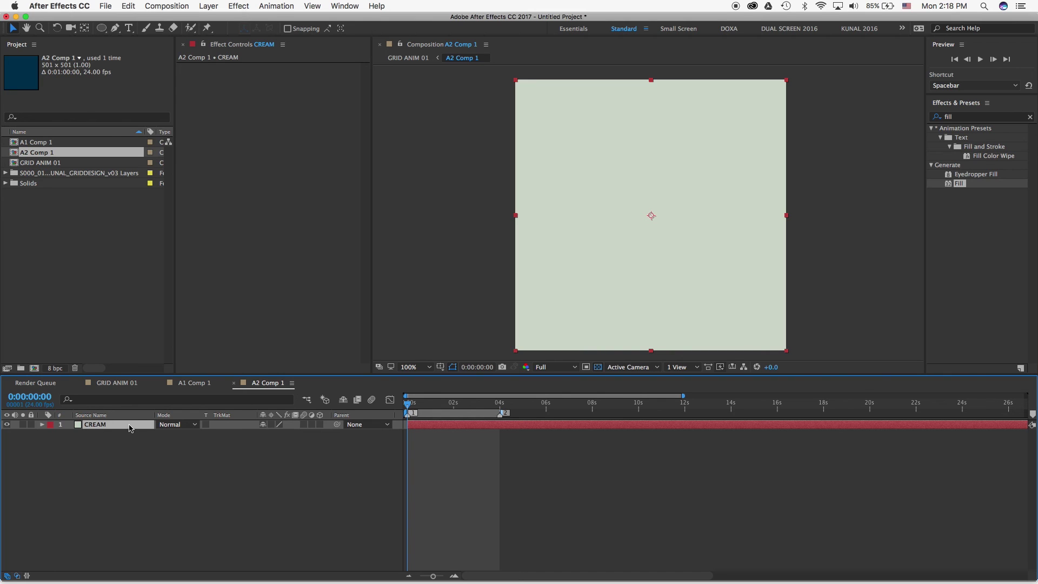
Paste the COLOR PALETTE 1 effect onto the CREAM solid and add a Fill effect colored with the palette's Brights swatch.
key(equal)
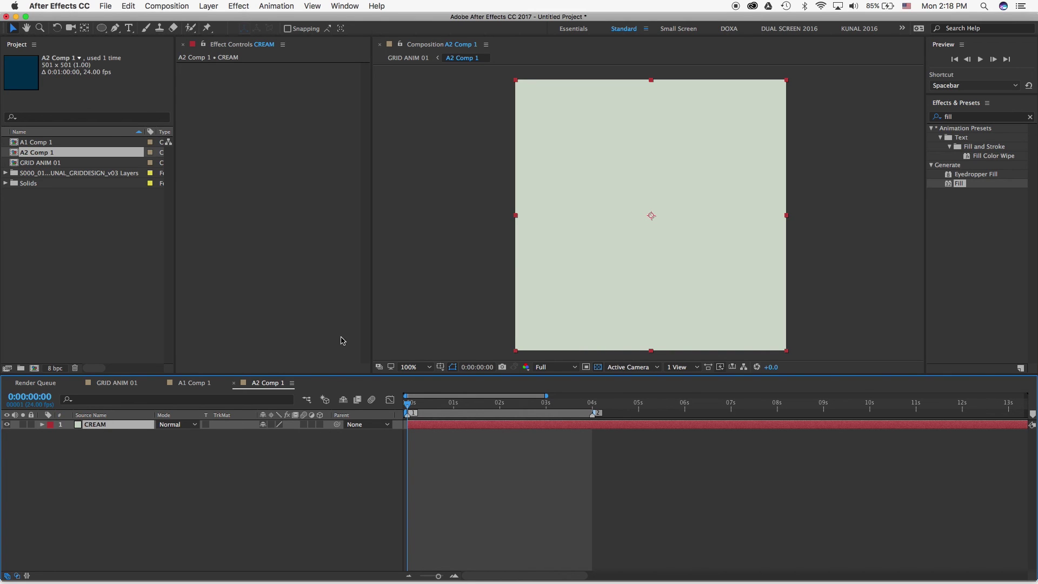
key(super+v)
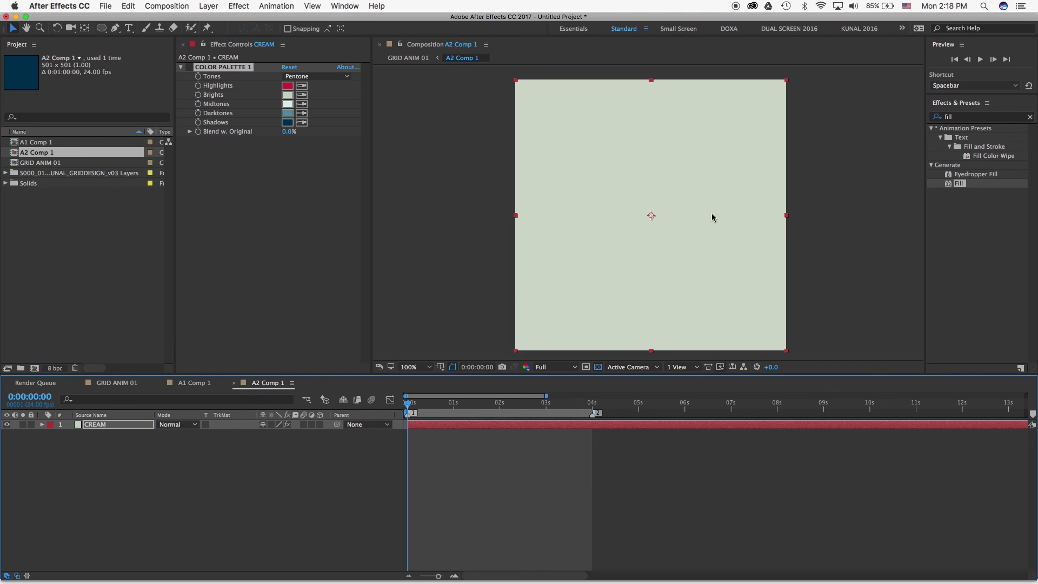
double_click(958, 184)
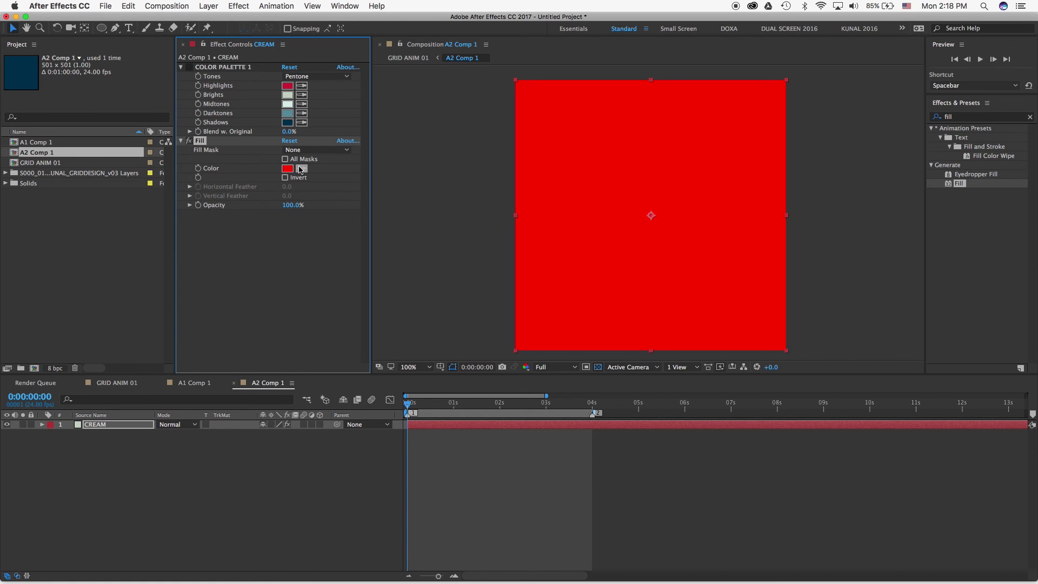
click(301, 170)
click(287, 95)
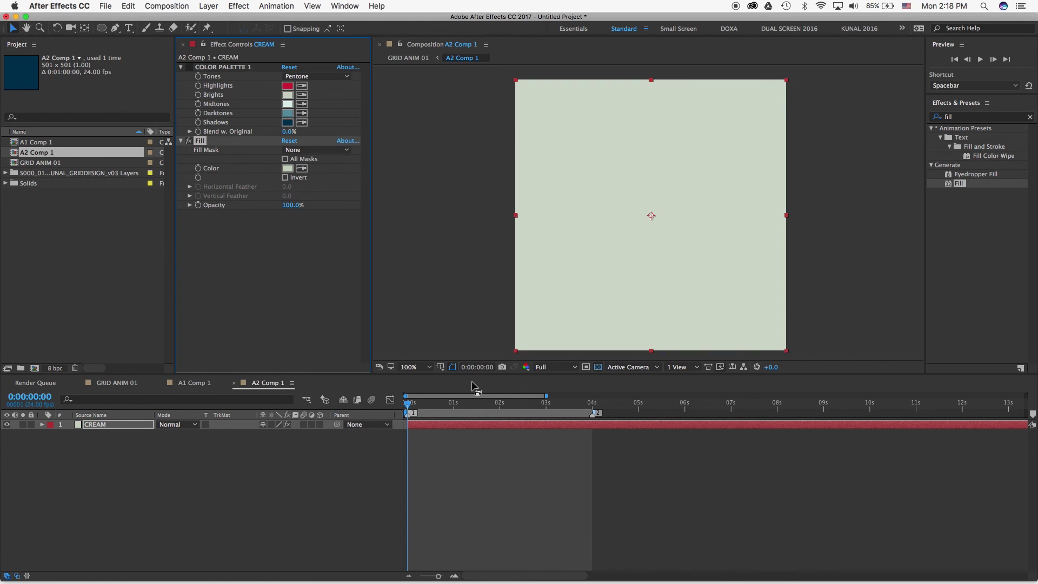
drag(417, 402, 379, 403)
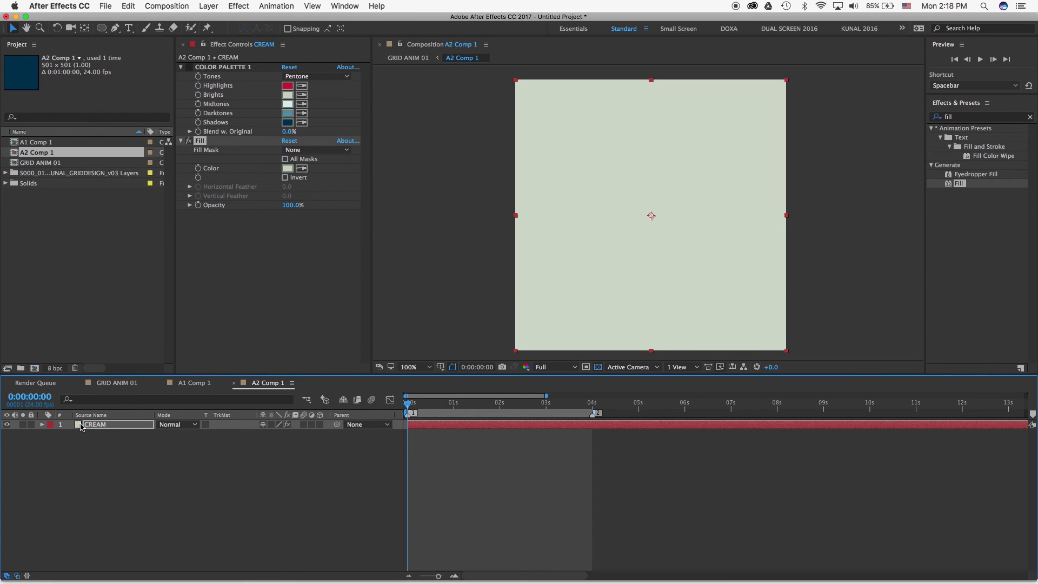
Keyframe the CREAM layer's Scale from 0% at 0:00:00:00 to 100% at 0:00:02:00 and preview the growth.
click(81, 426)
key(equal)
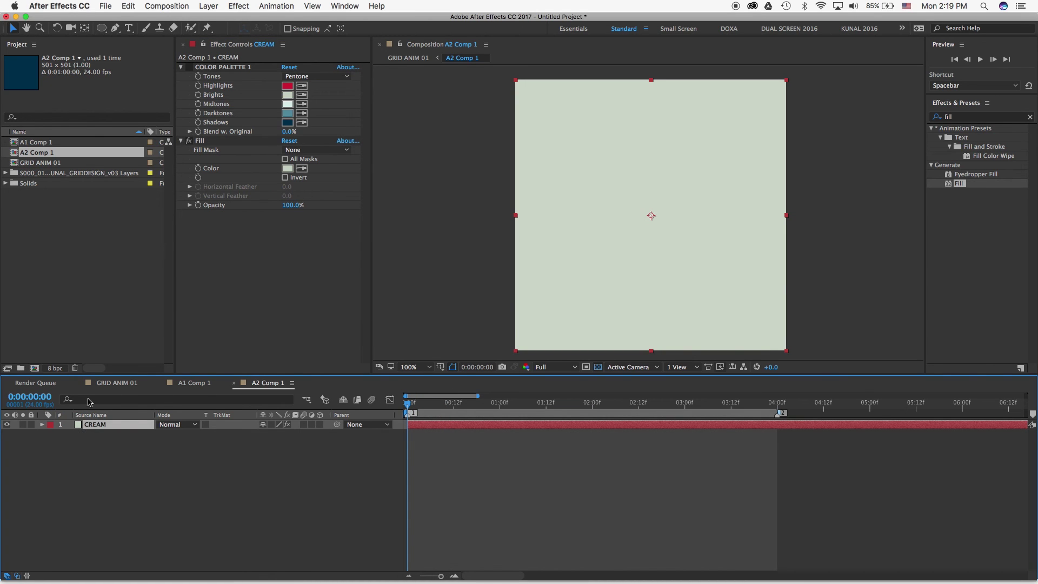
key(s)
click(69, 434)
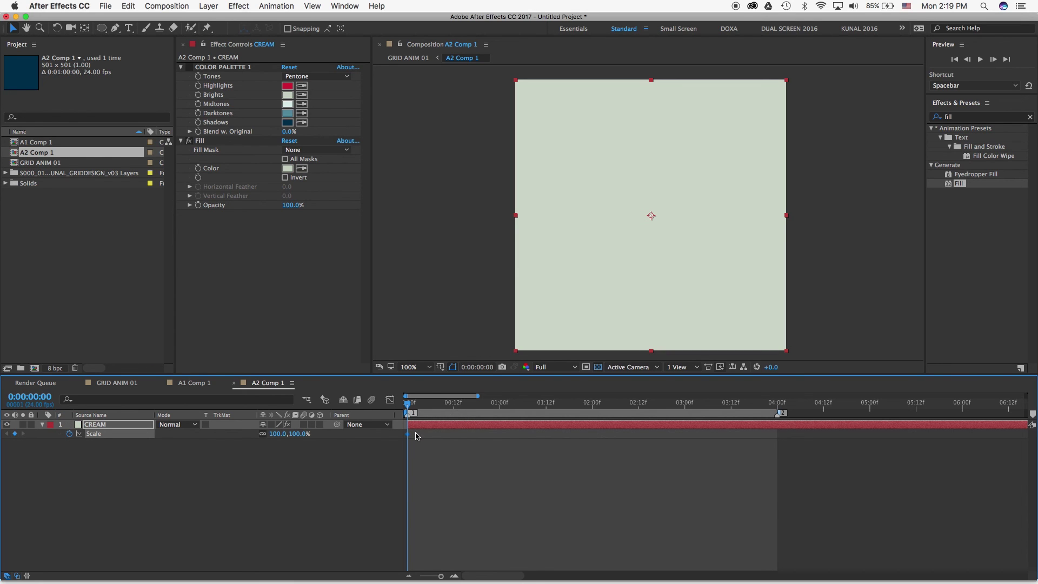
click(593, 408)
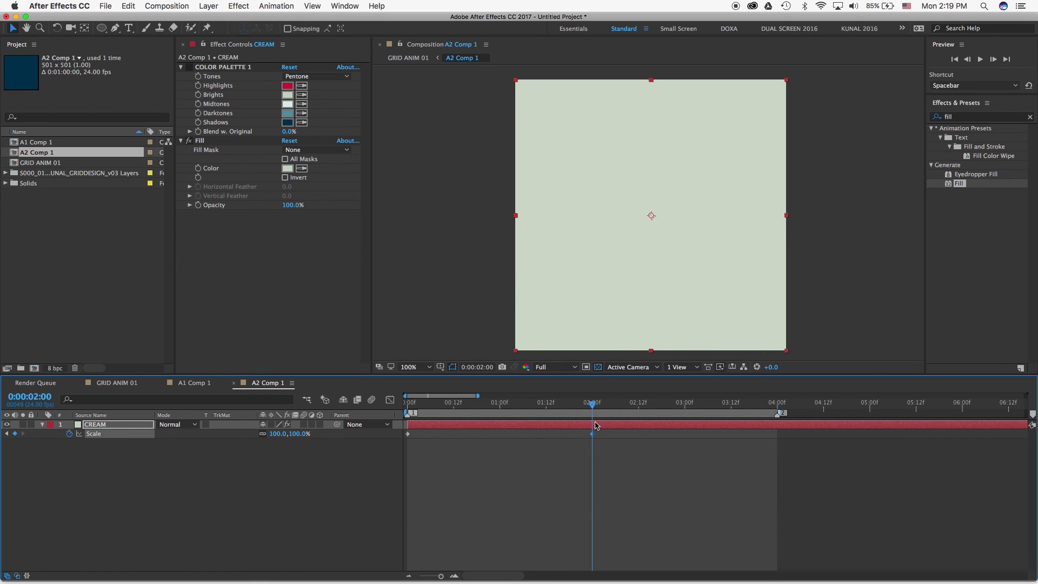
click(410, 404)
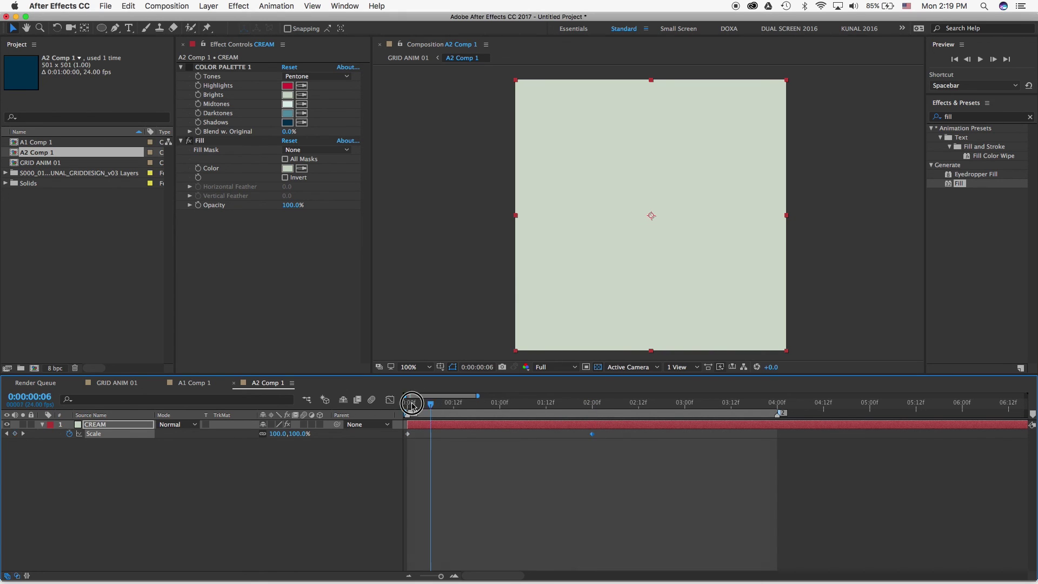
click(278, 433)
text(00)
key(Return)
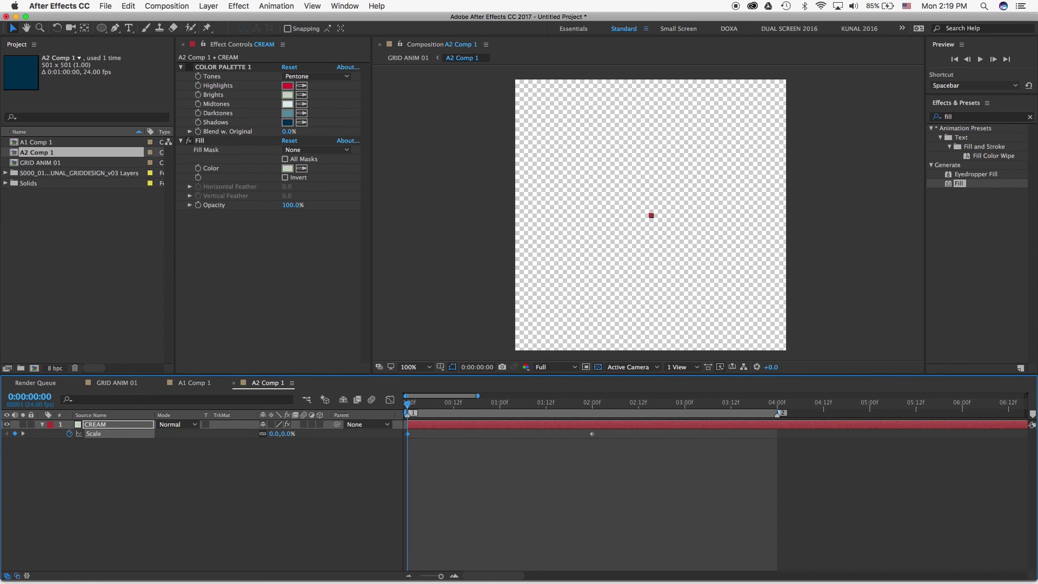
key(space)
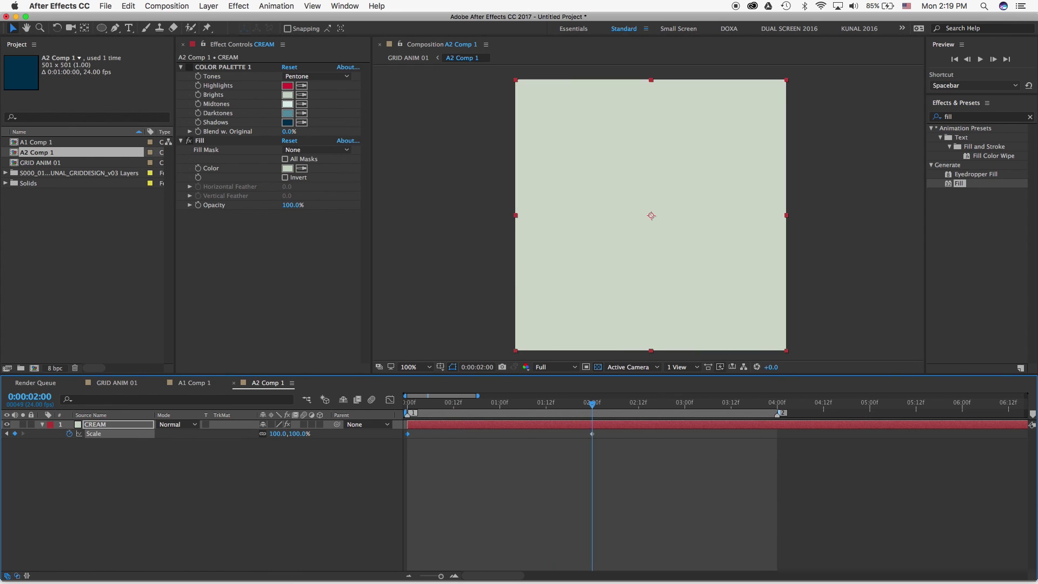
key(super+shift+a)
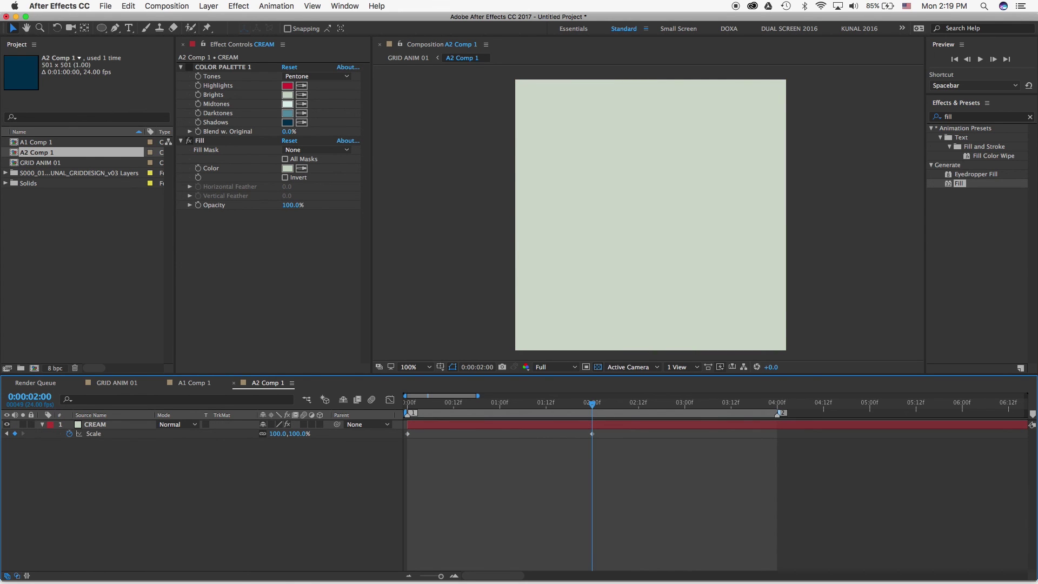
Add a 0° Rotation keyframe to the CREAM layer at 0:00:00:00 and show its Scale property alongside Rotation.
drag(592, 404, 408, 404)
click(95, 424)
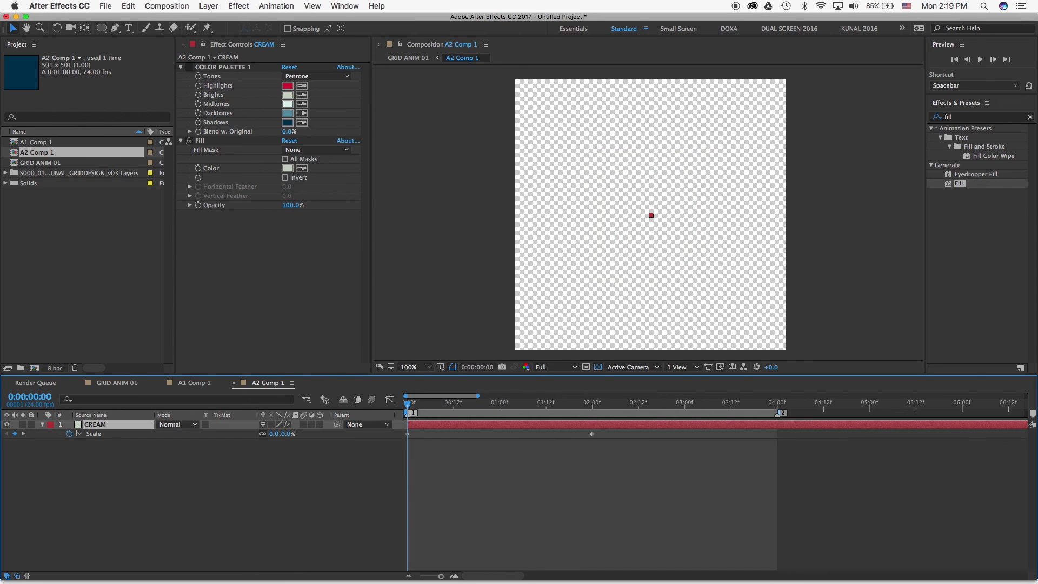
key(r)
click(69, 434)
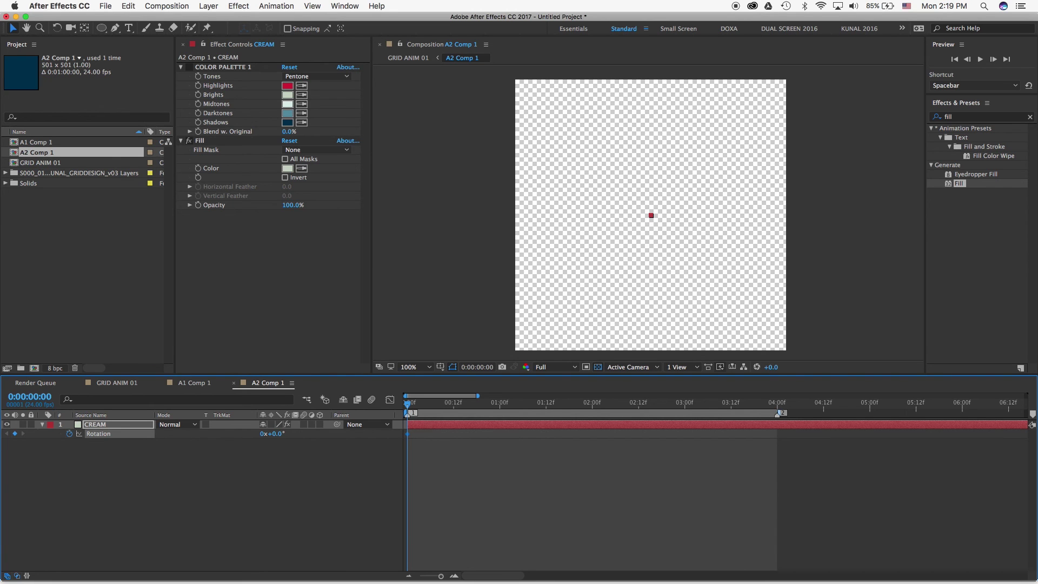
key(shift+s)
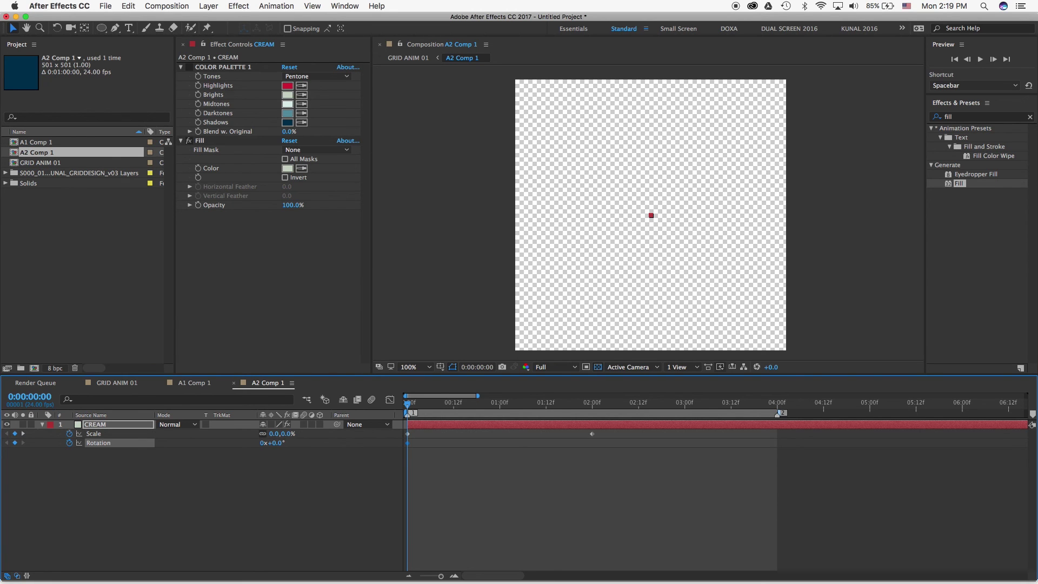
key(super+shift+a)
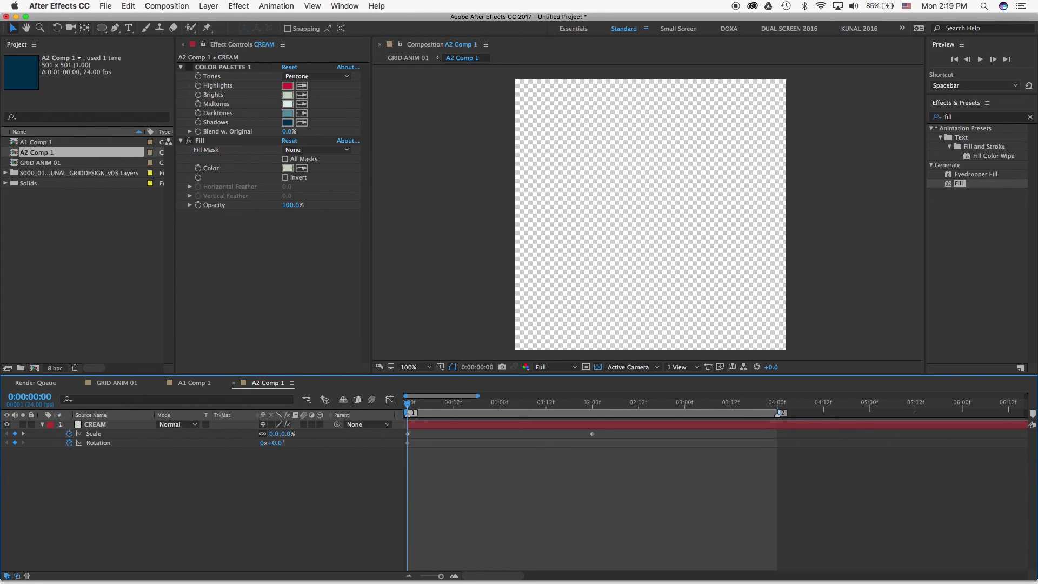
Go to the CREAM layer's next Scale keyframe, and return to its first Rotation keyframe.
mouse_move(592, 433)
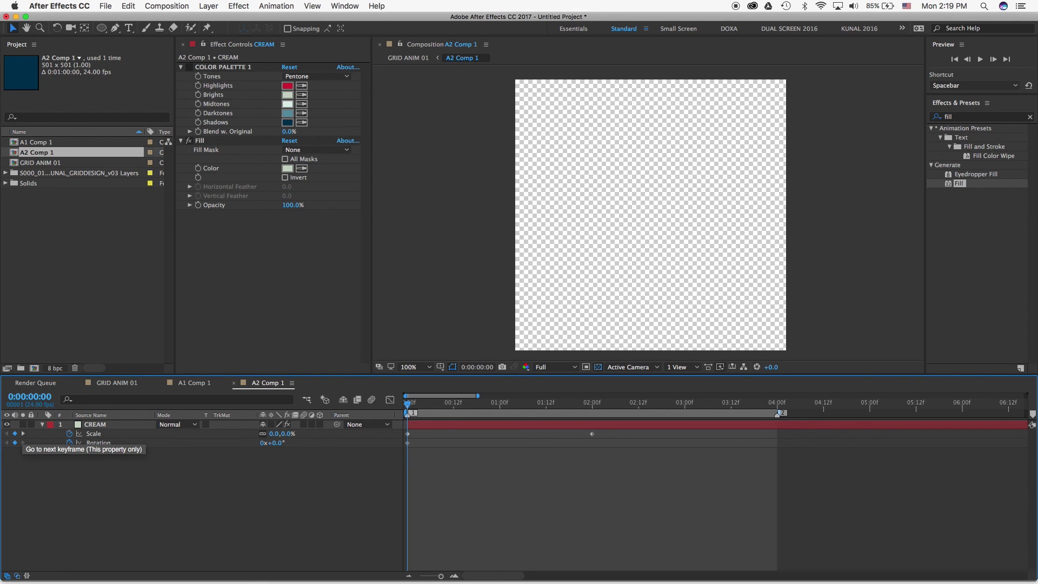
click(23, 433)
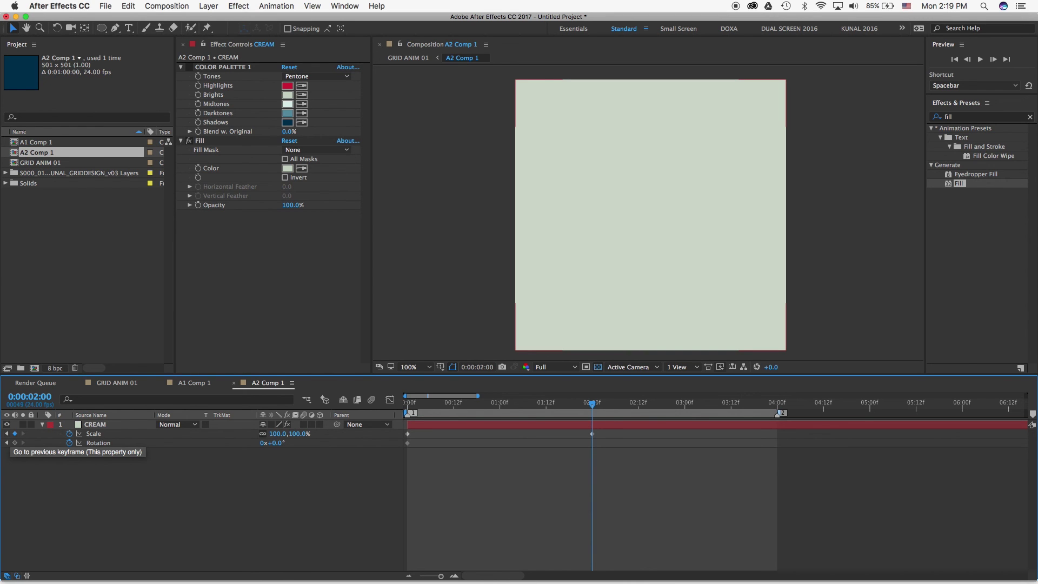
click(7, 442)
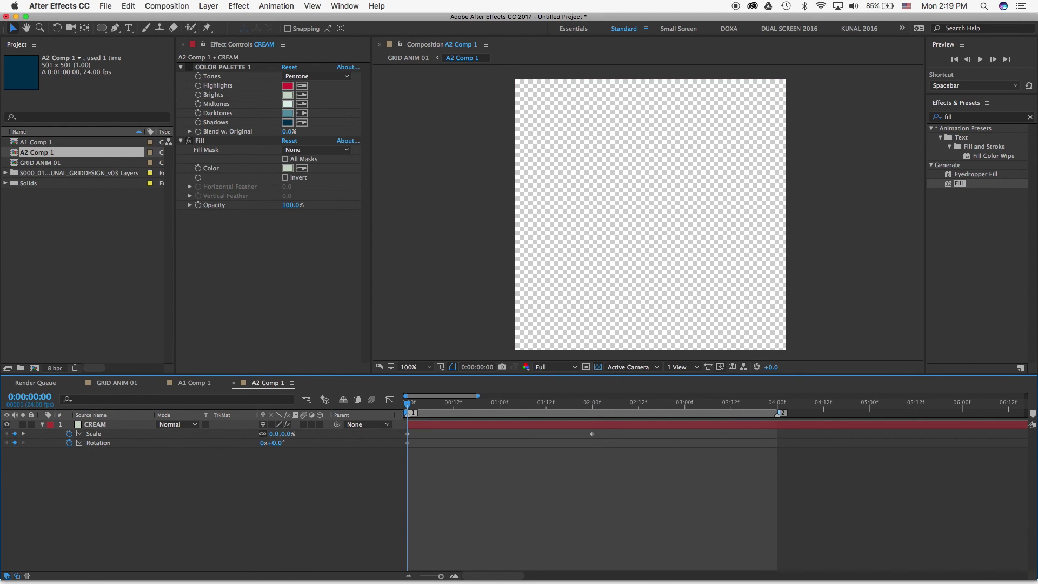
Keyframe the CREAM layer's Rotation to 90° at 0:00:02:00 and scrub back through the animation to check it.
key(k)
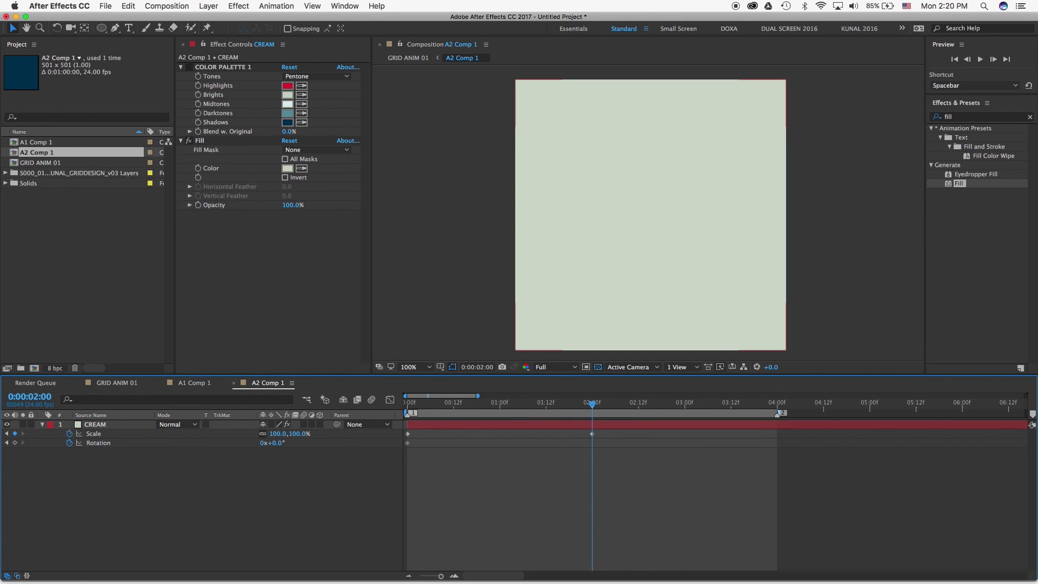
click(14, 442)
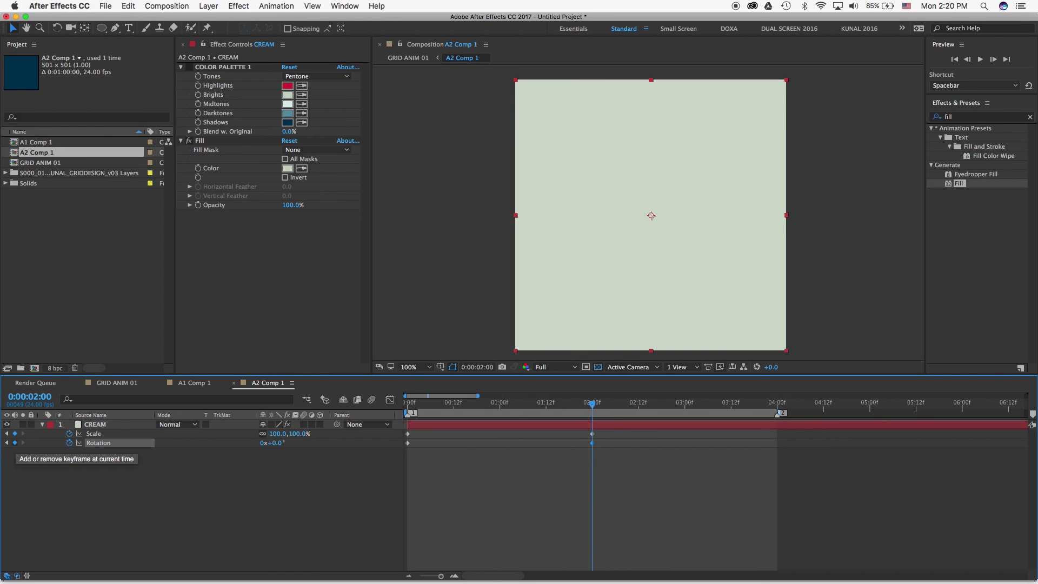
click(276, 443)
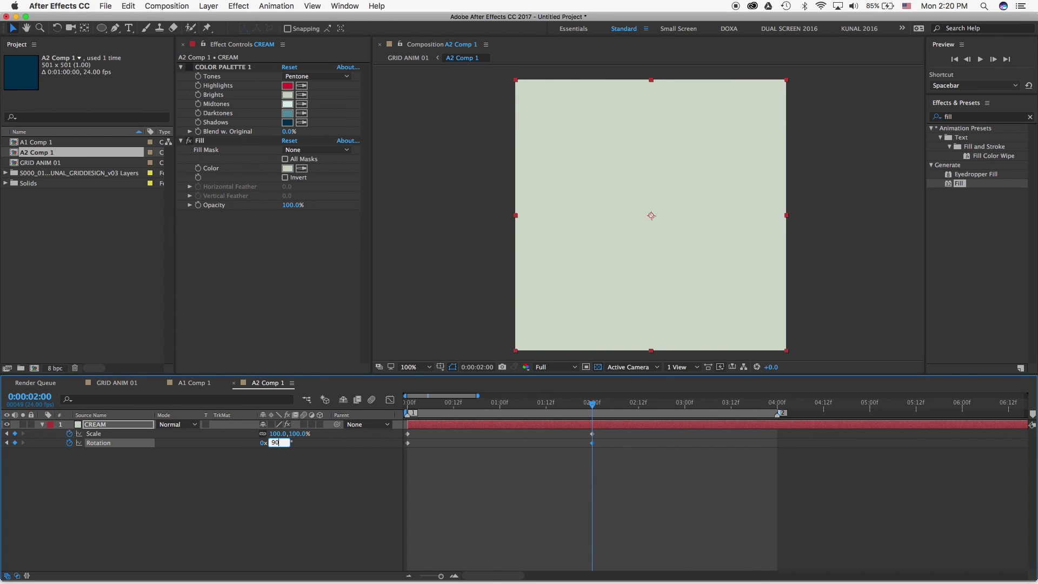
key(Return)
drag(594, 404, 516, 415)
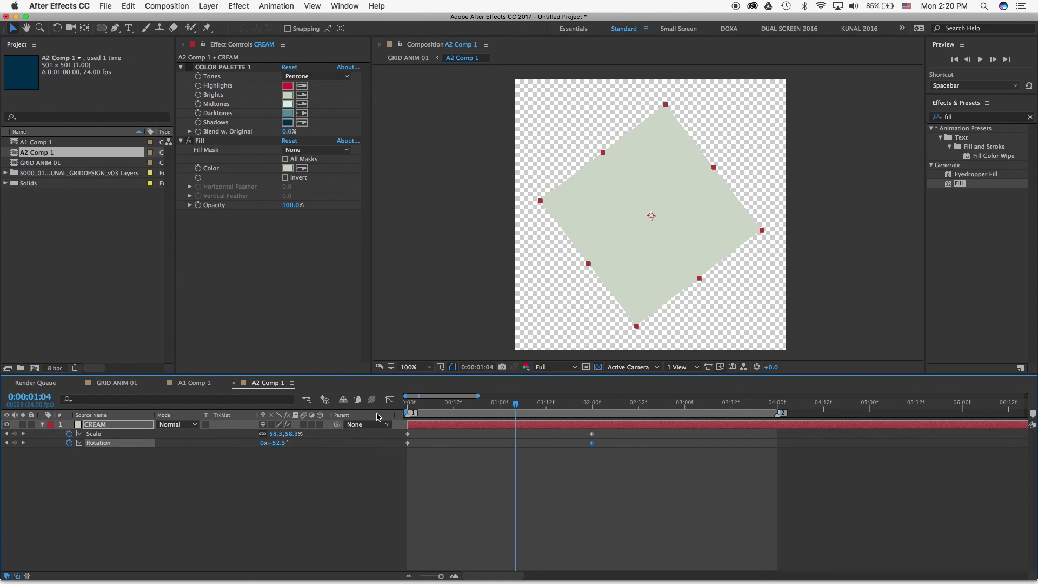
Duplicate the CREAM layer, reveal the copy's keyframes and shift the copy to start at 0:00:01:00.
click(101, 426)
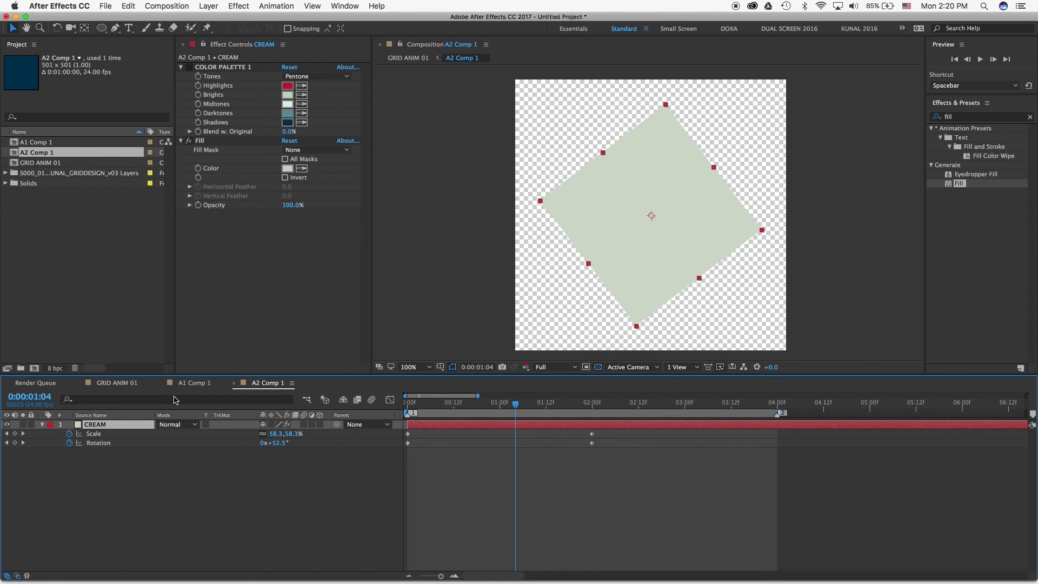
key(super+d)
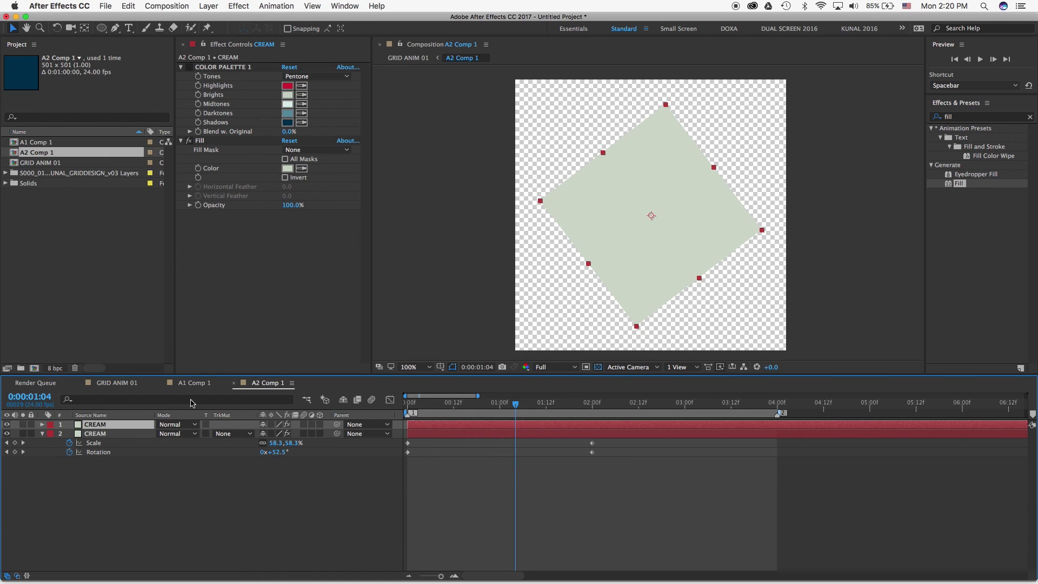
key(u)
drag(470, 428, 524, 426)
click(499, 403)
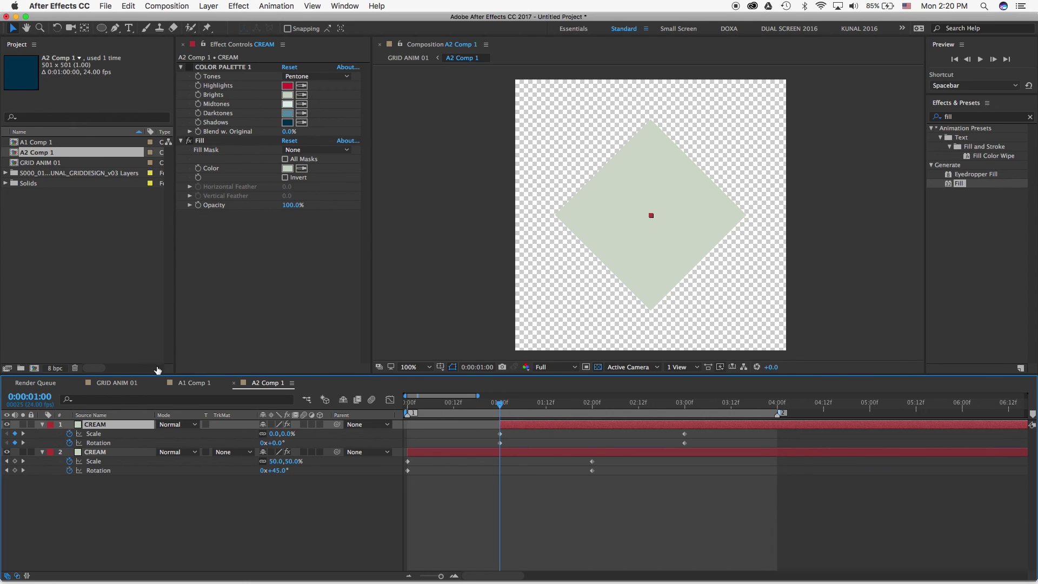
Rename the duplicated layer D BLUE and color its Fill with the palette's Shadows swatch.
click(96, 415)
key(Return)
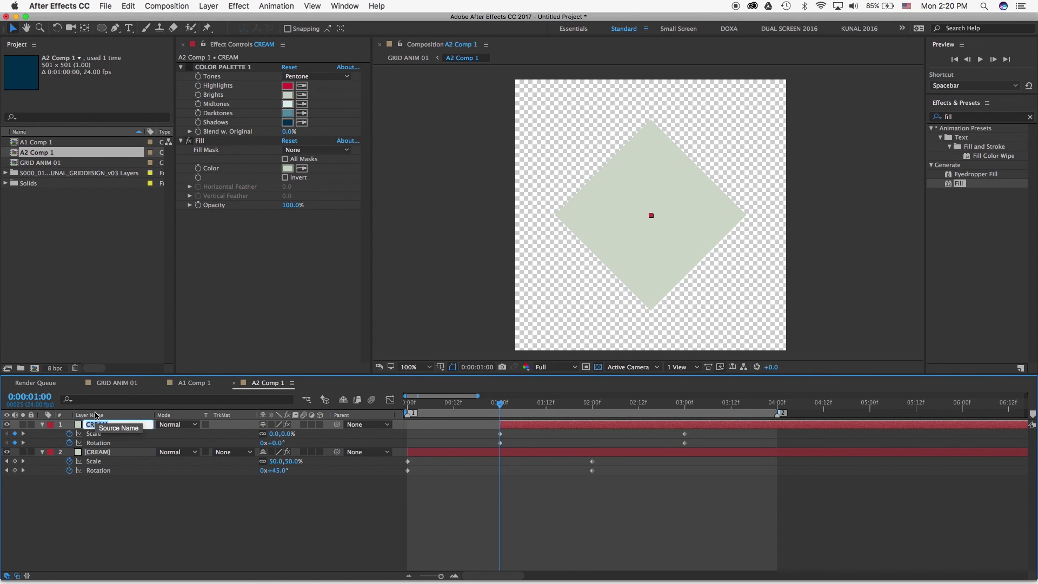
text(D BLUE)
key(Return)
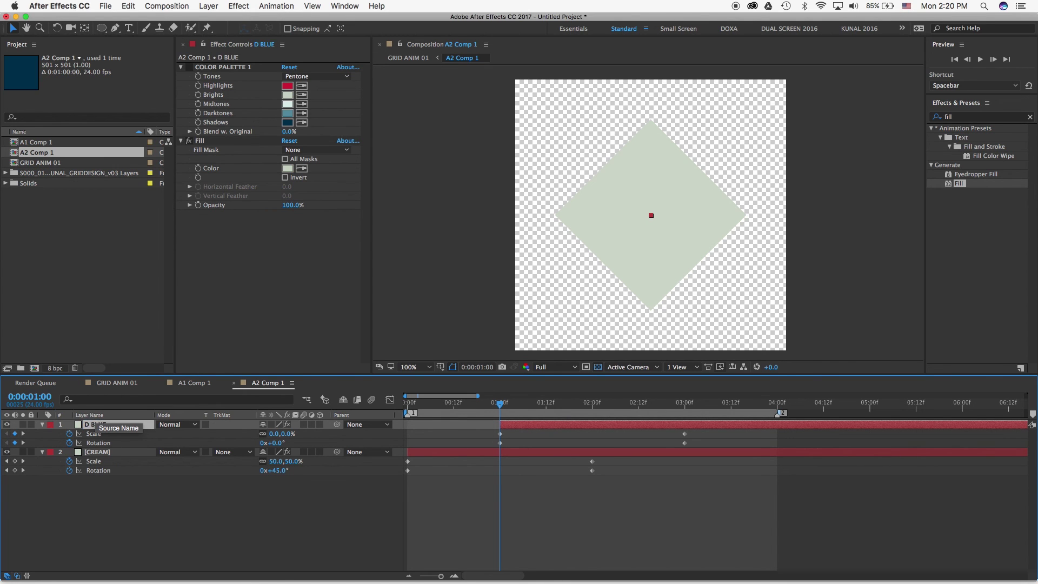
click(301, 168)
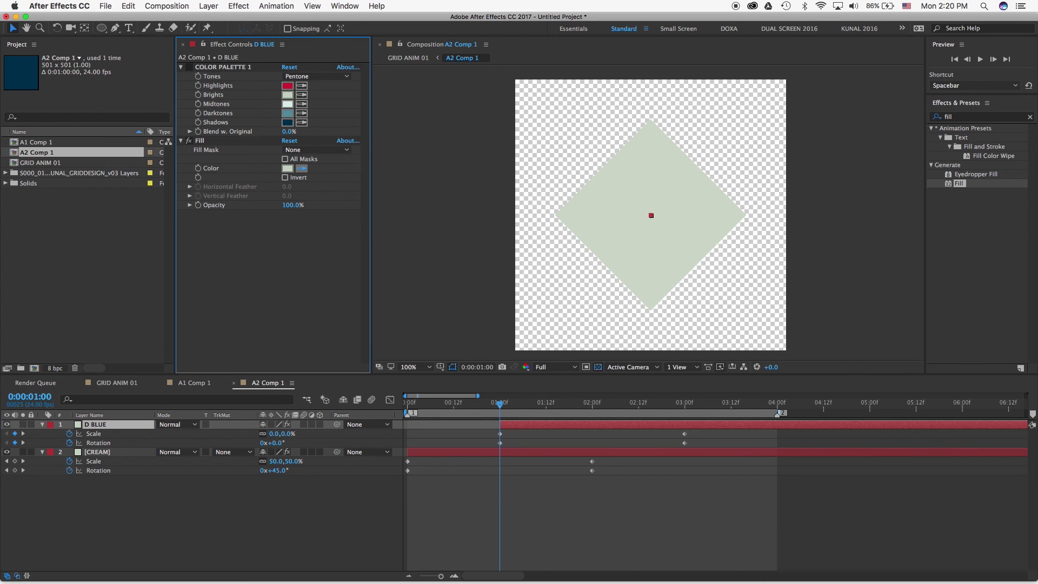
click(293, 123)
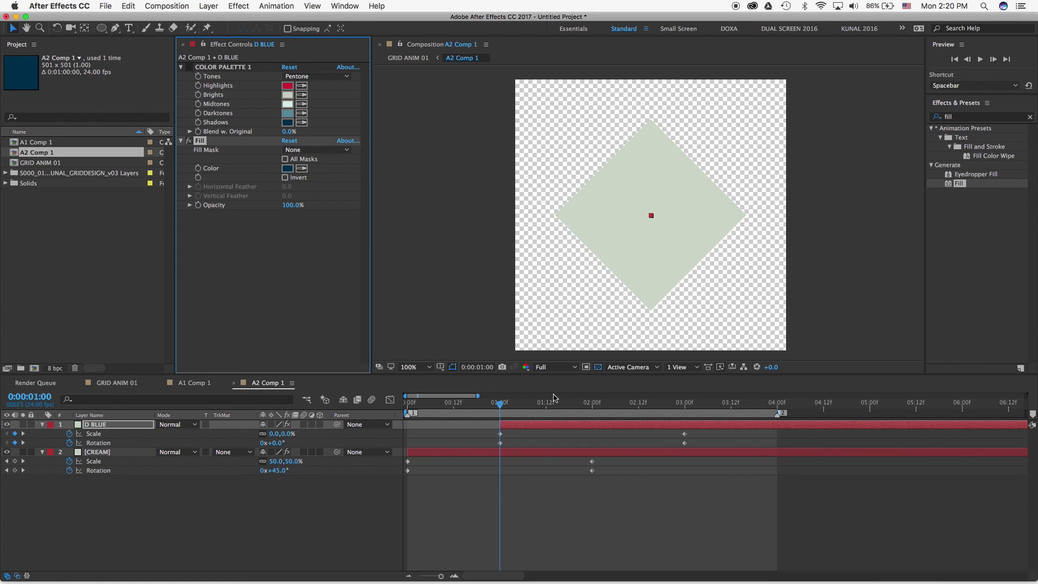
Duplicate the D BLUE layer and shift the copy to start at 0:00:02:00.
drag(503, 403, 596, 406)
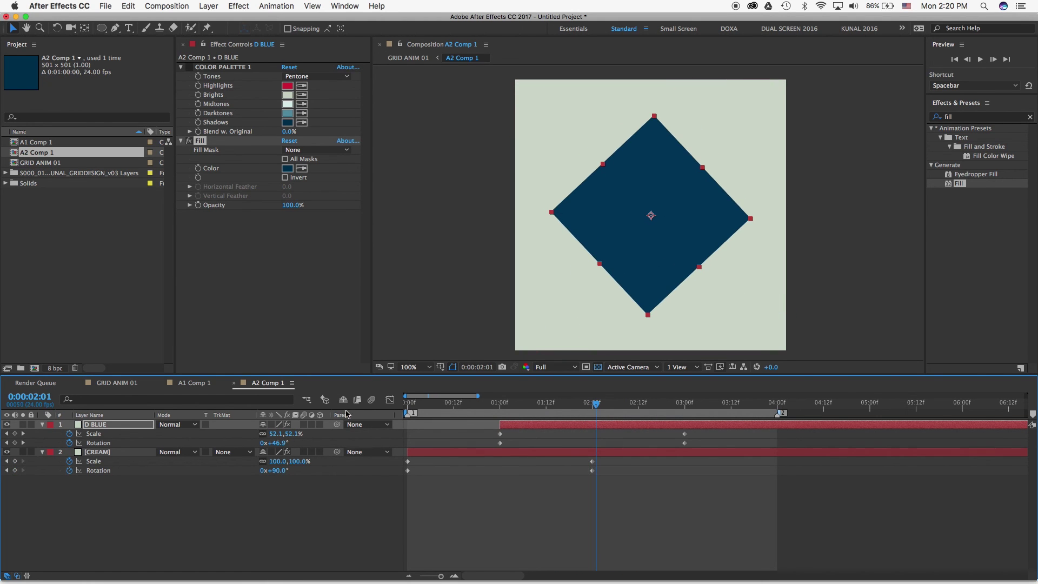
click(592, 403)
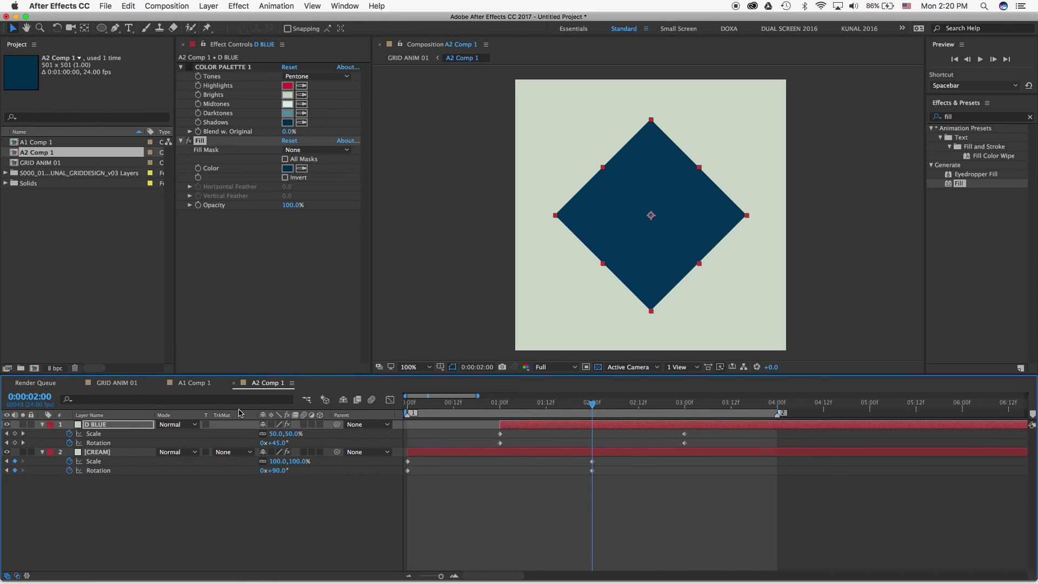
click(118, 427)
key(super+d)
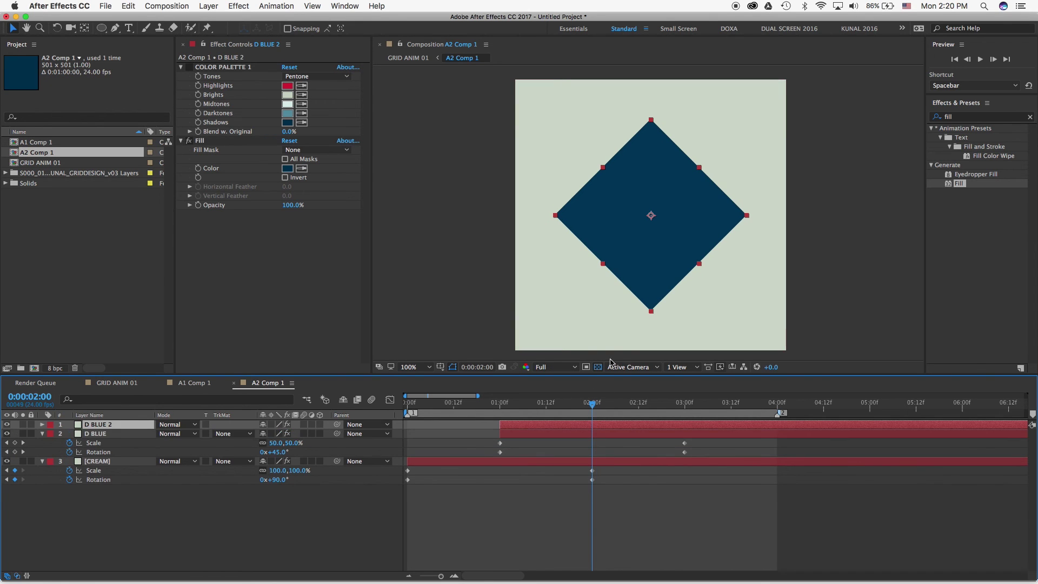
drag(559, 427, 650, 429)
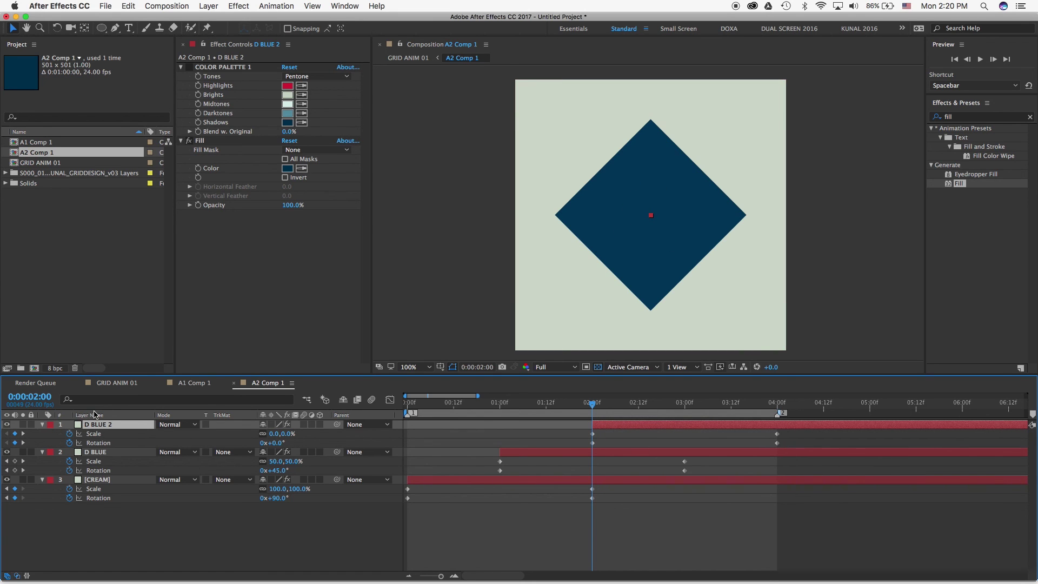
Rename the D BLUE copy WHITE and color its Fill with the palette's Midtones swatch.
key(shift+t)
key(shift+e)
key(Return)
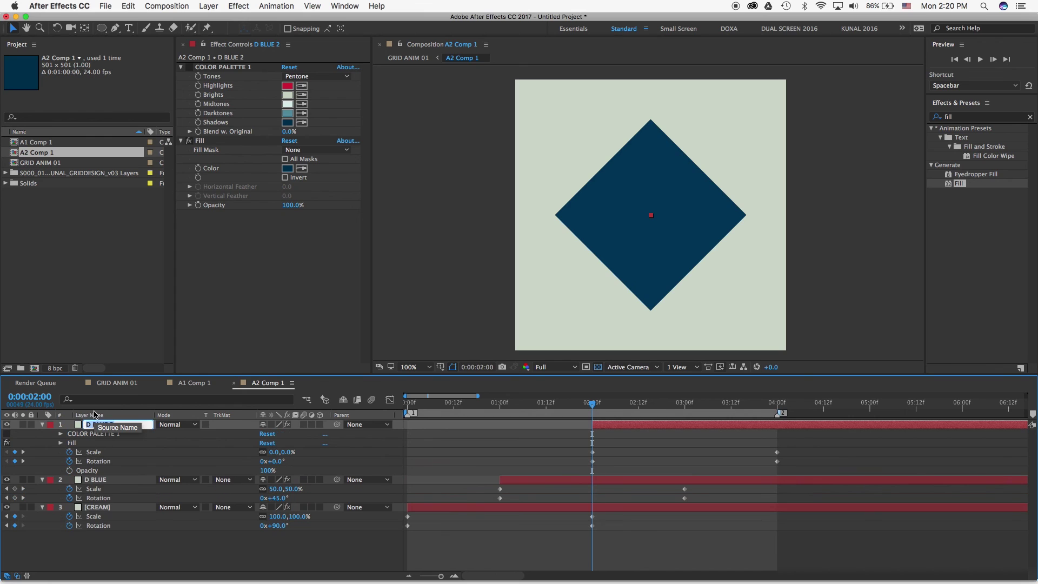
text(WH)
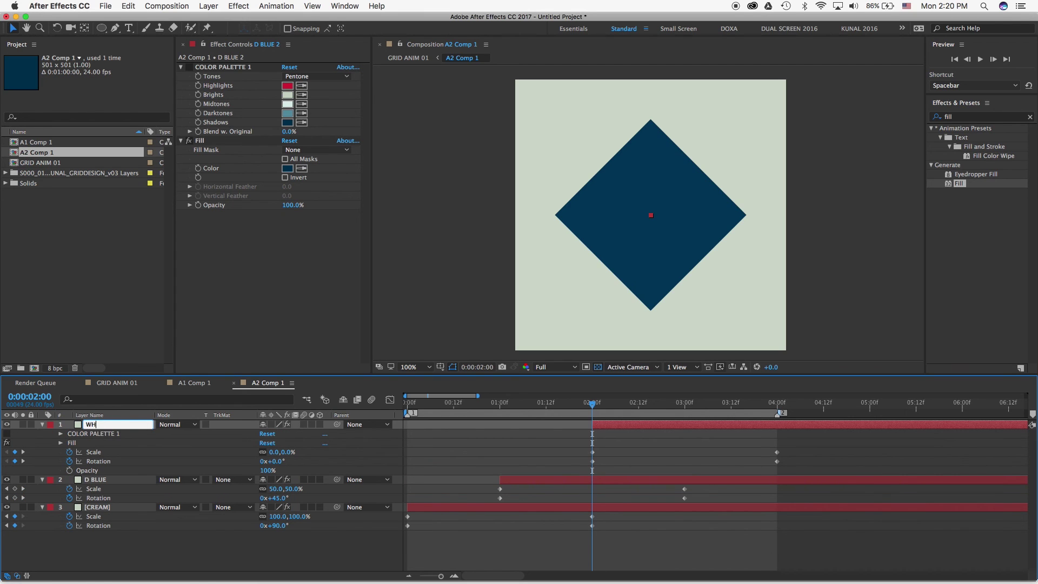
text(ITE)
key(Return)
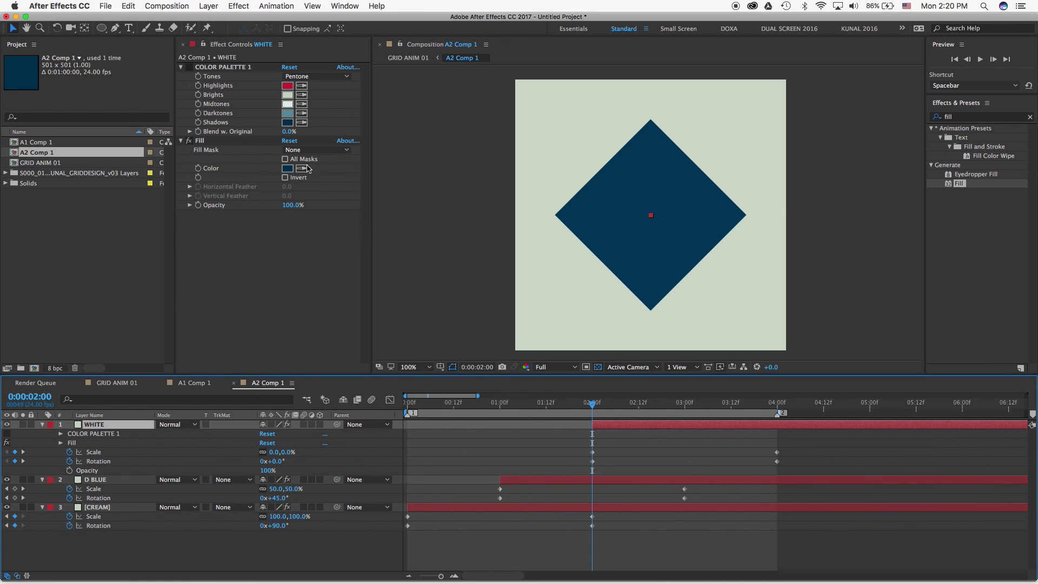
click(302, 169)
click(287, 105)
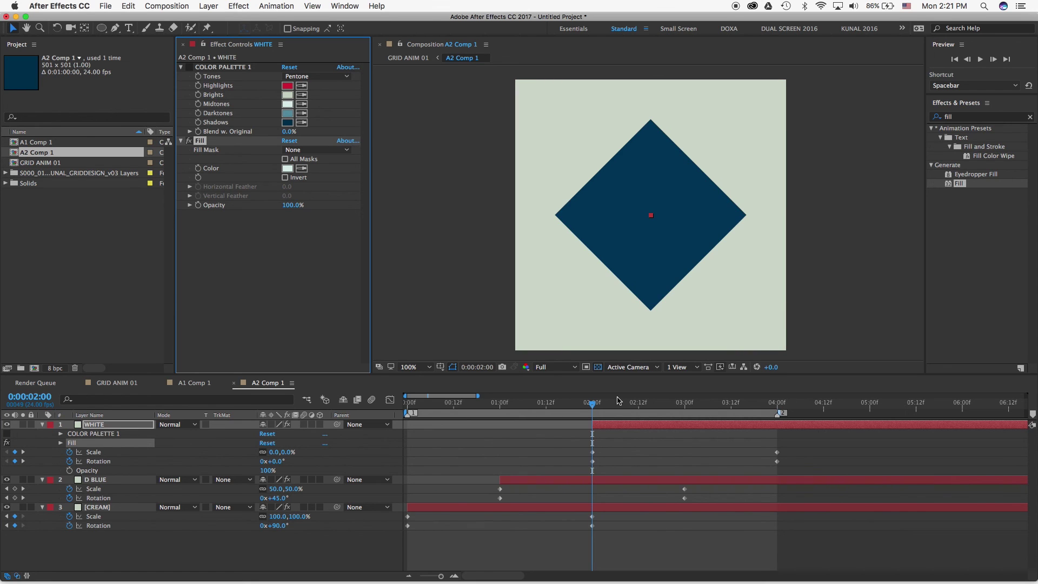
Show only the WHITE layer's keyframed properties at 0:00:03:00, and duplicate the layer as L BLUE.
drag(593, 404, 697, 410)
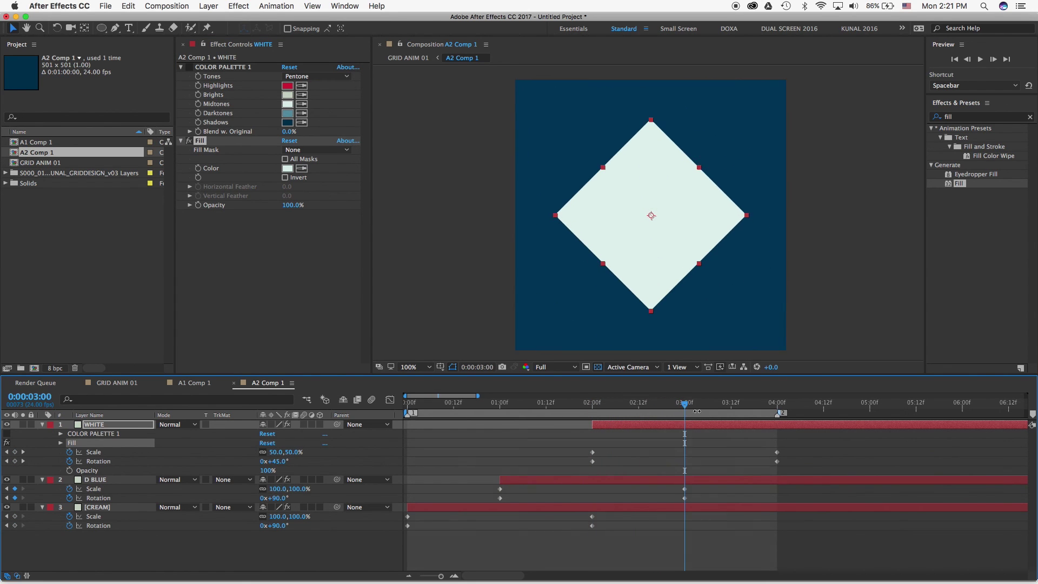
key(u)
key(u)
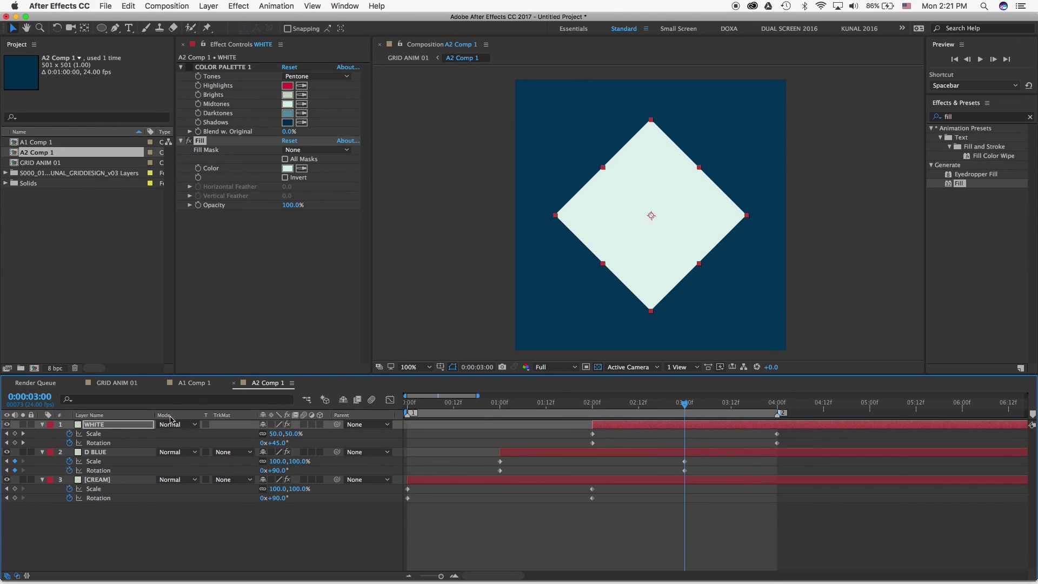
click(129, 427)
key(ctrl+d)
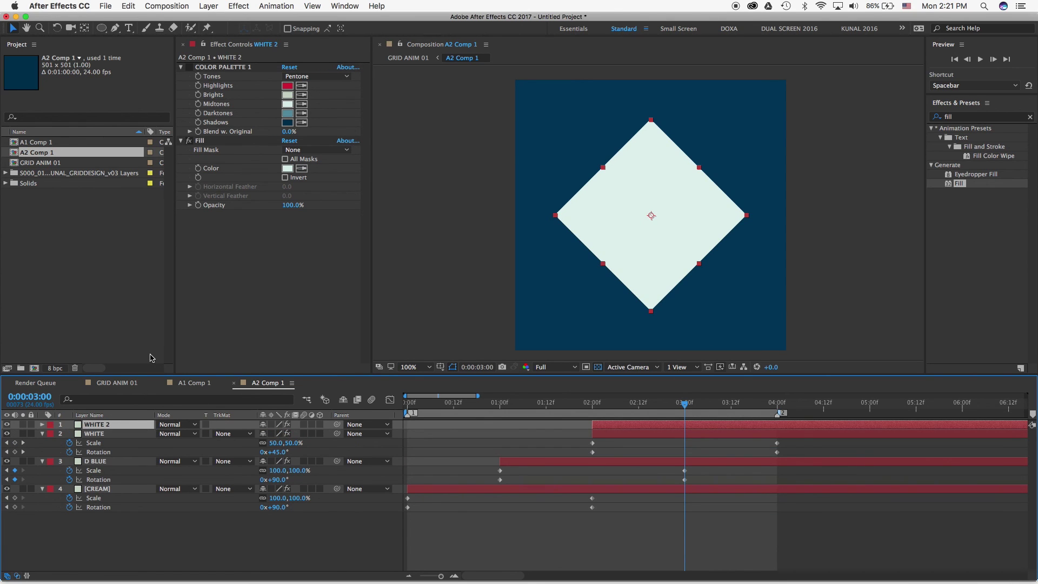
key(Return)
text(L BLUE)
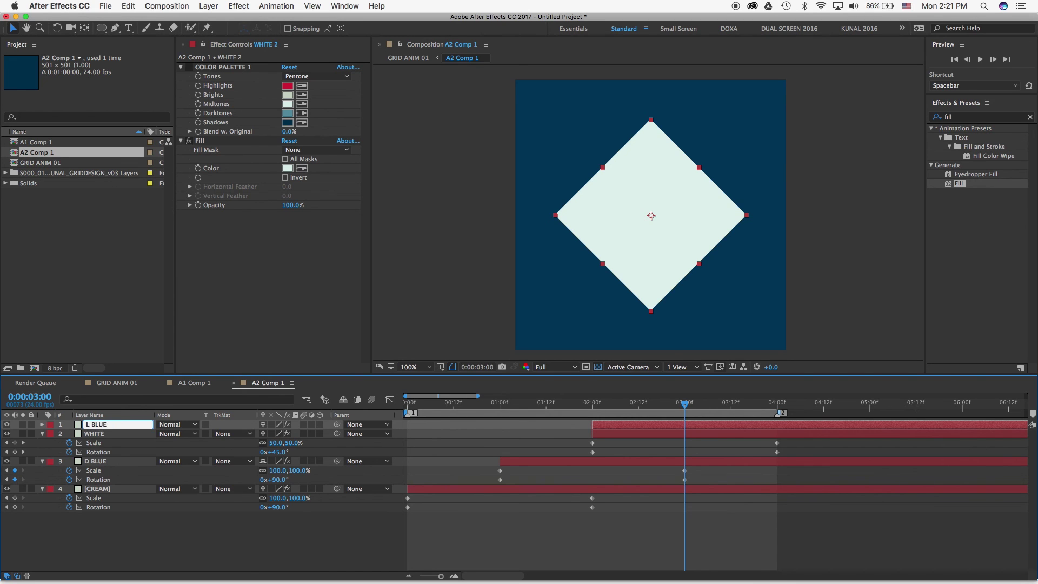
key(Return)
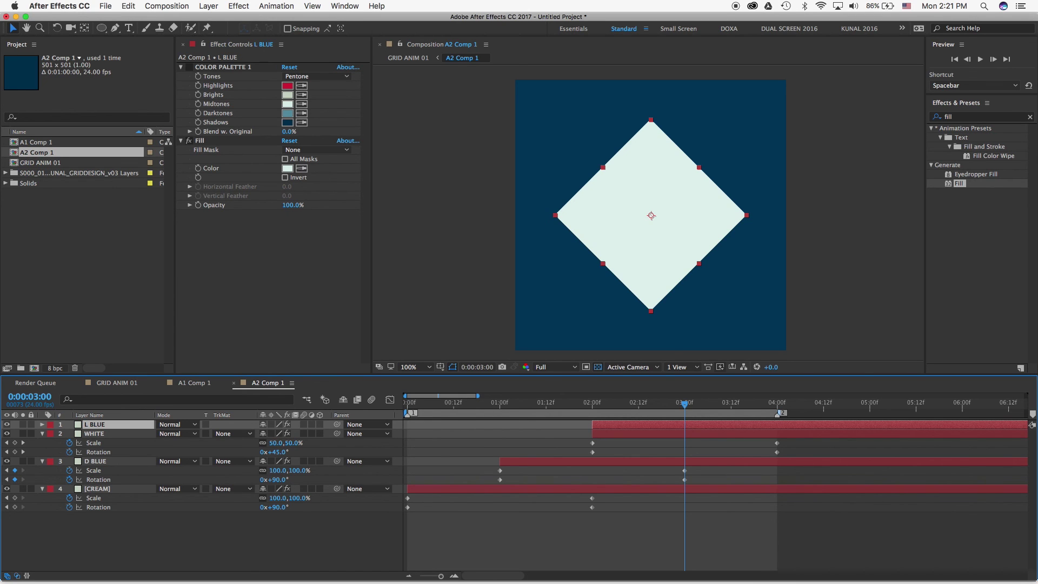
Shift the L BLUE layer to start at 0:00:03:00 and color its Fill with the palette's Darktones swatch.
key(u)
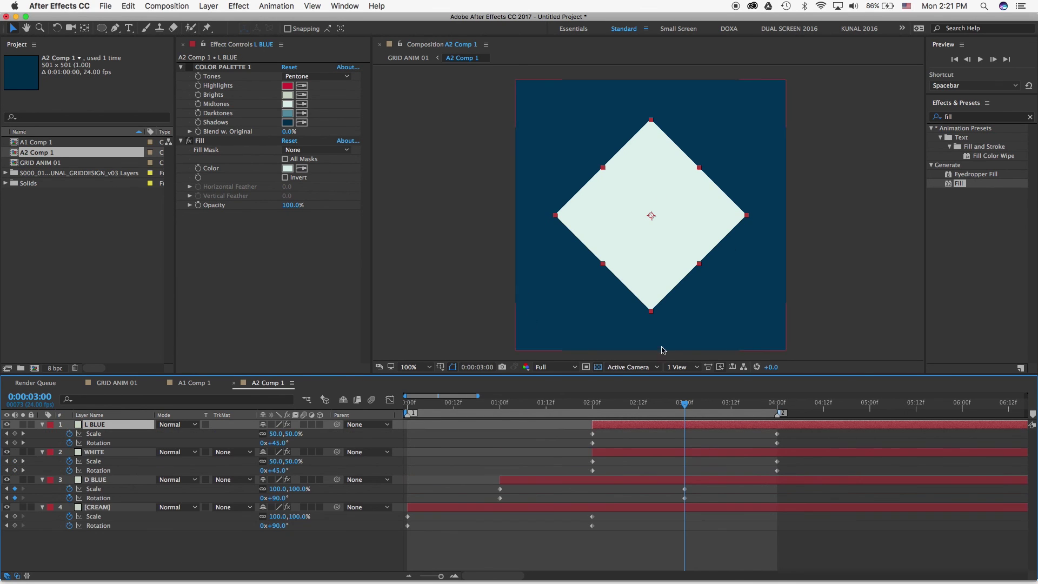
drag(630, 427, 723, 429)
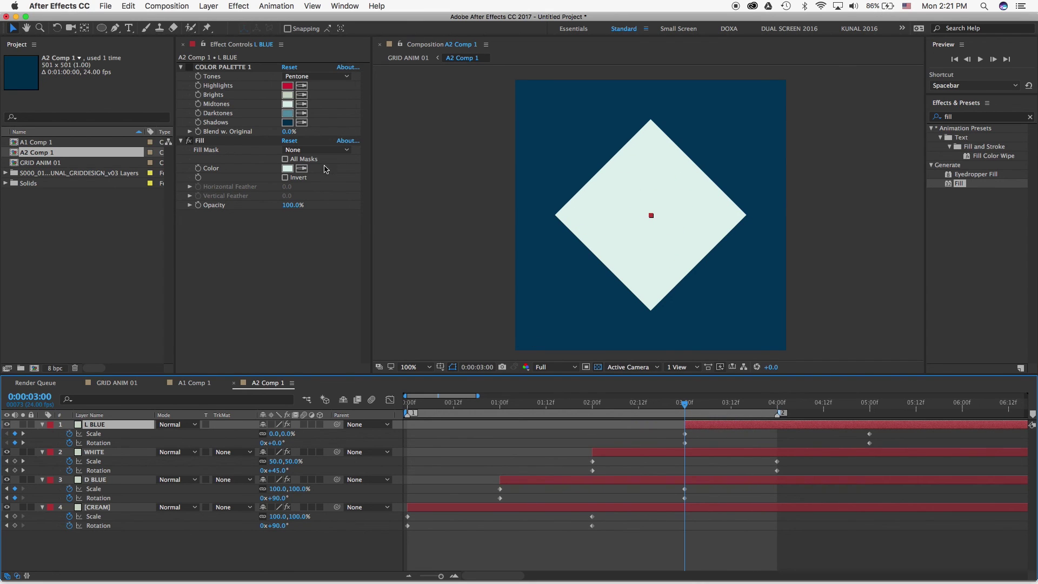
click(301, 168)
click(286, 112)
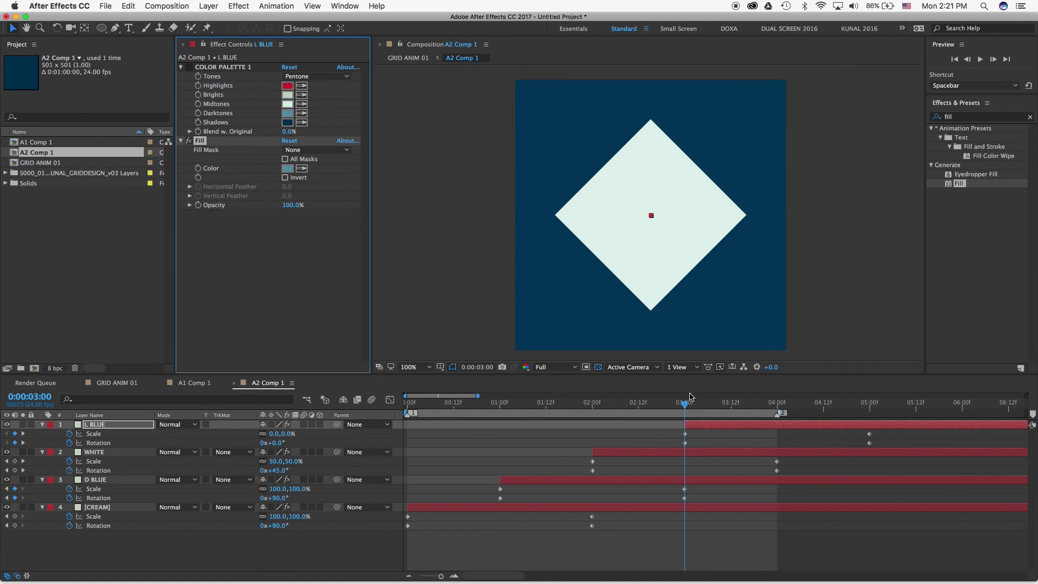
Duplicate the CREAM and D BLUE layers together and move both copies to the top of the layer stack.
drag(685, 404, 438, 400)
click(98, 509)
shift+click(130, 480)
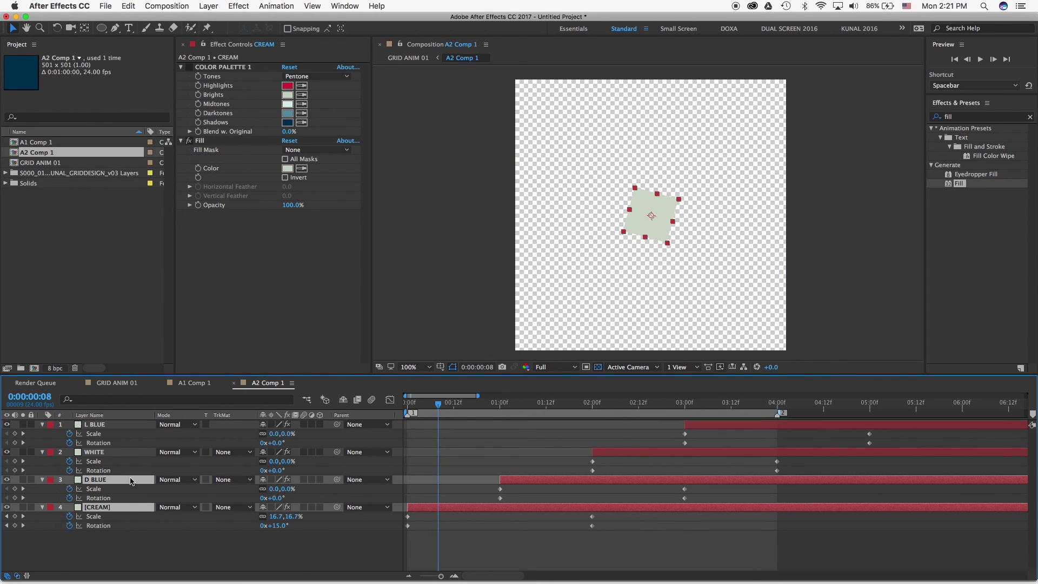
key(super+d)
drag(112, 484, 122, 426)
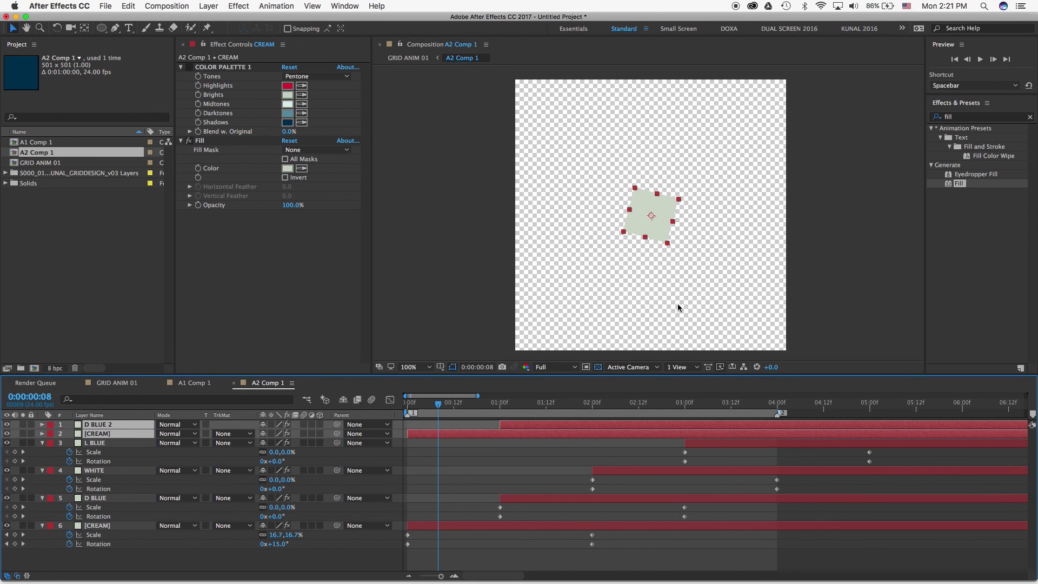
Reveal the two copies' keyframes and shift them together so CREAM starts at 0:00:04:00 and D BLUE 2 at 0:00:05:00.
key(u)
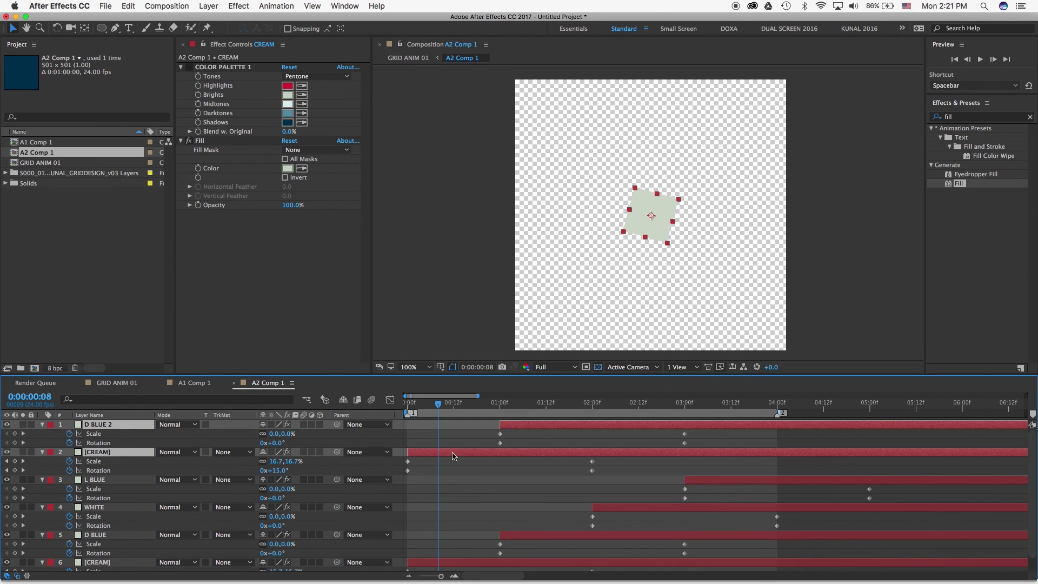
drag(453, 456, 799, 454)
click(779, 402)
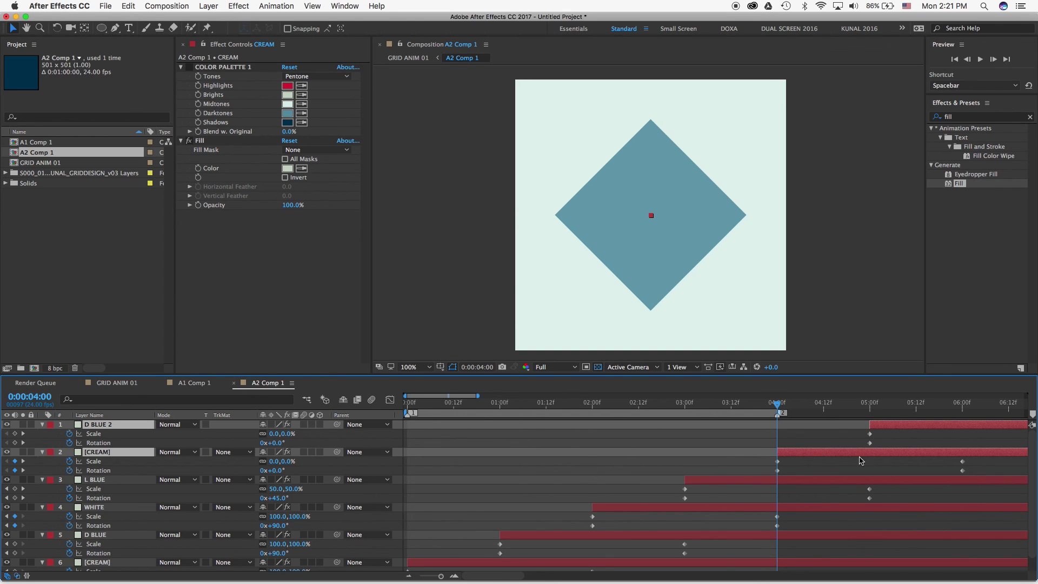
Shift all layers two seconds earlier so WHITE starts at 0:00:00:00, and preview the animation from the beginning.
key(super+a)
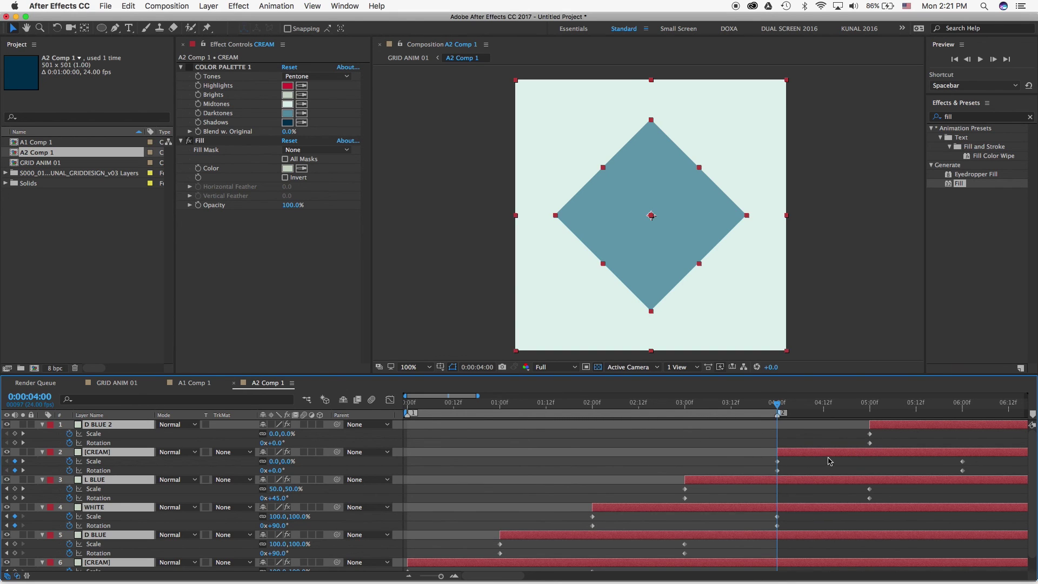
drag(845, 457, 799, 457)
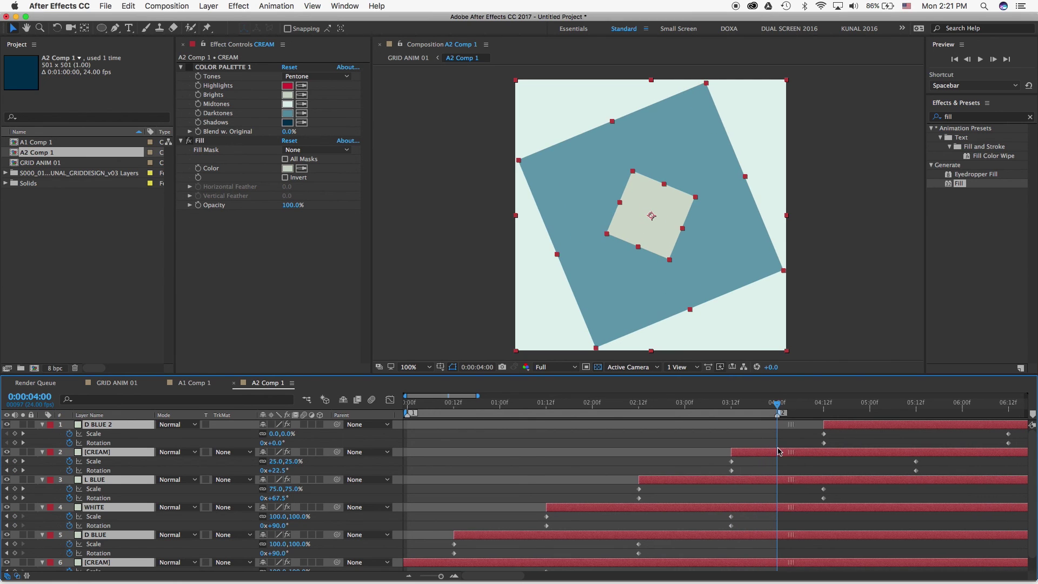
key(Home)
drag(703, 477, 567, 476)
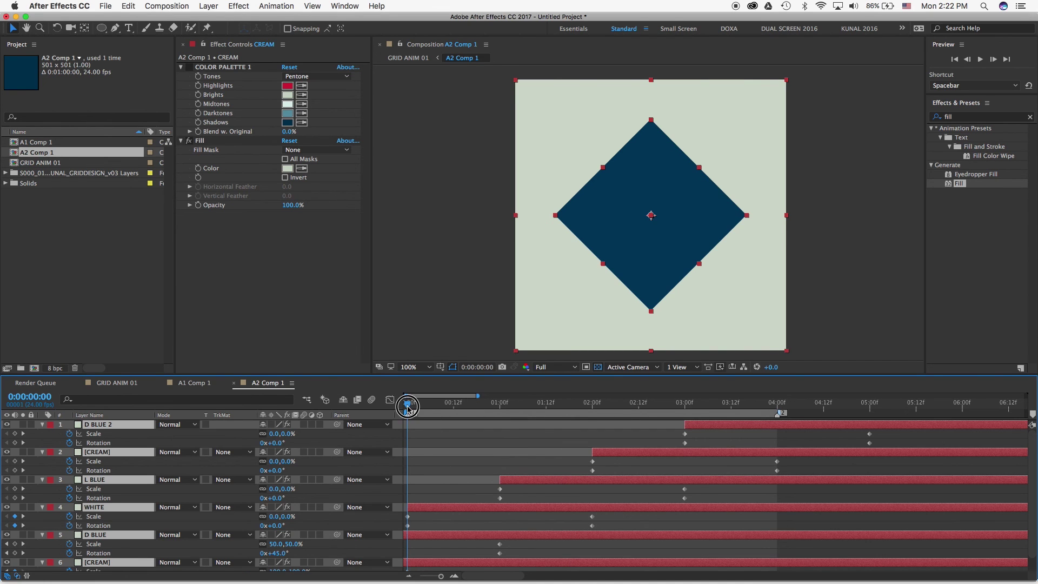
mouse_move(411, 405)
mouse_down()
mouse_move(614, 416)
mouse_move(407, 416)
mouse_up()
key(space)
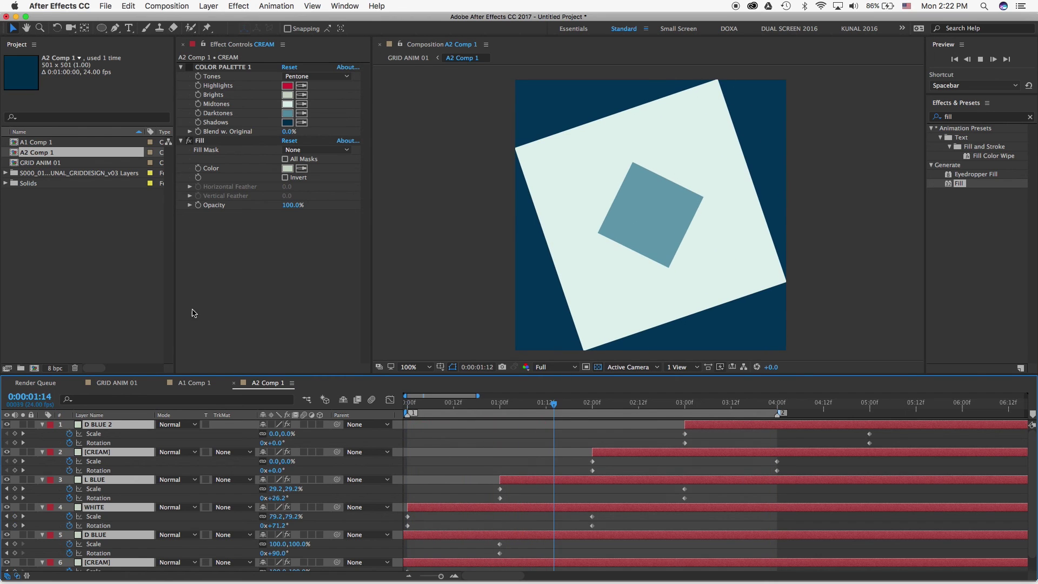
Return to the GRID ANIM 01 composition and preview the A1 and A2 tiles animating together in the grid.
key(space)
click(117, 382)
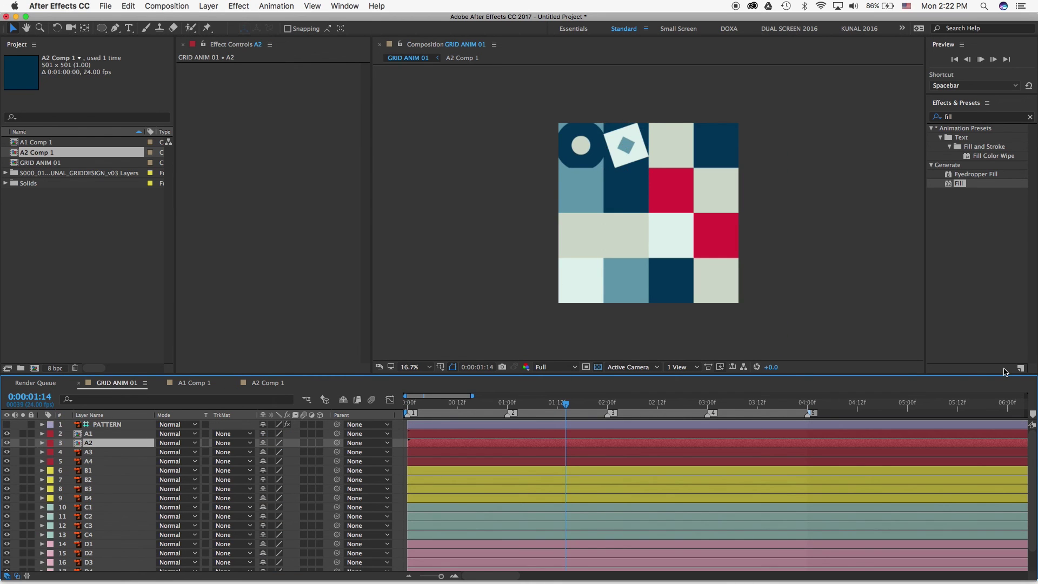
key(space)
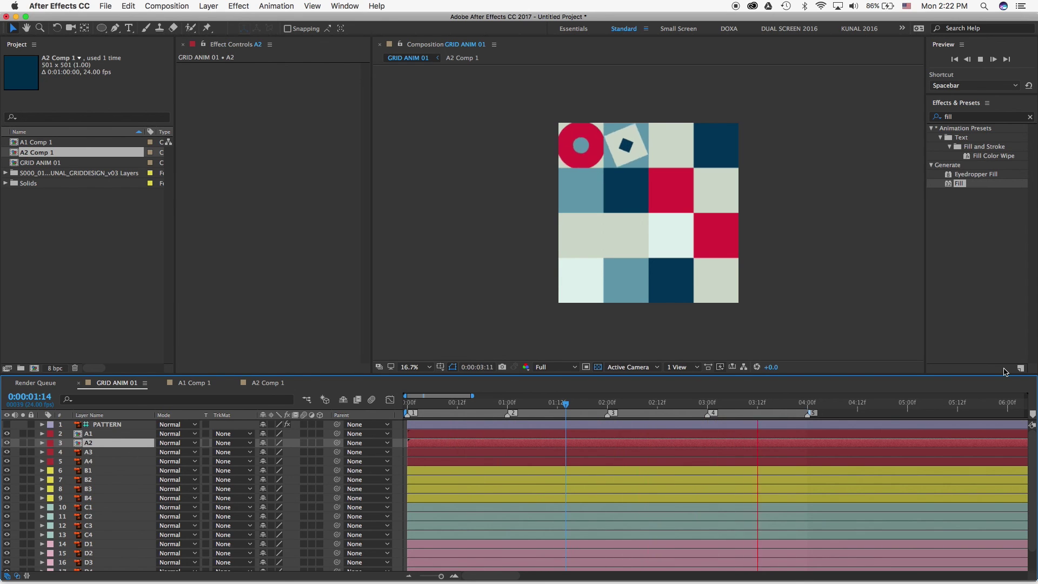
key(space)
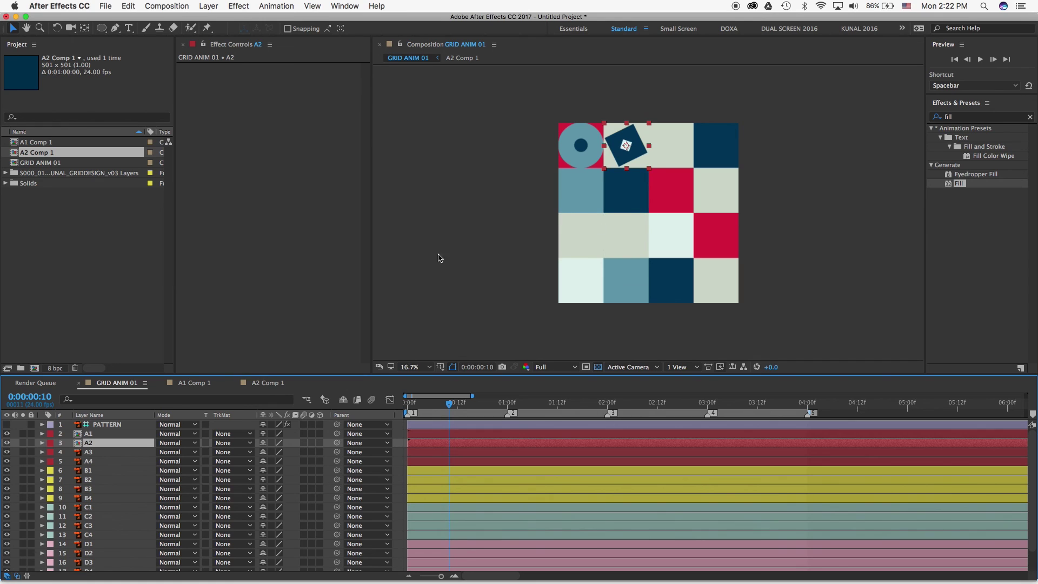
Pre-compose the B2 tile as B2 Comp 1, leaving all attributes in GRID ANIM 01, and set its layer label to Yellow.
click(634, 194)
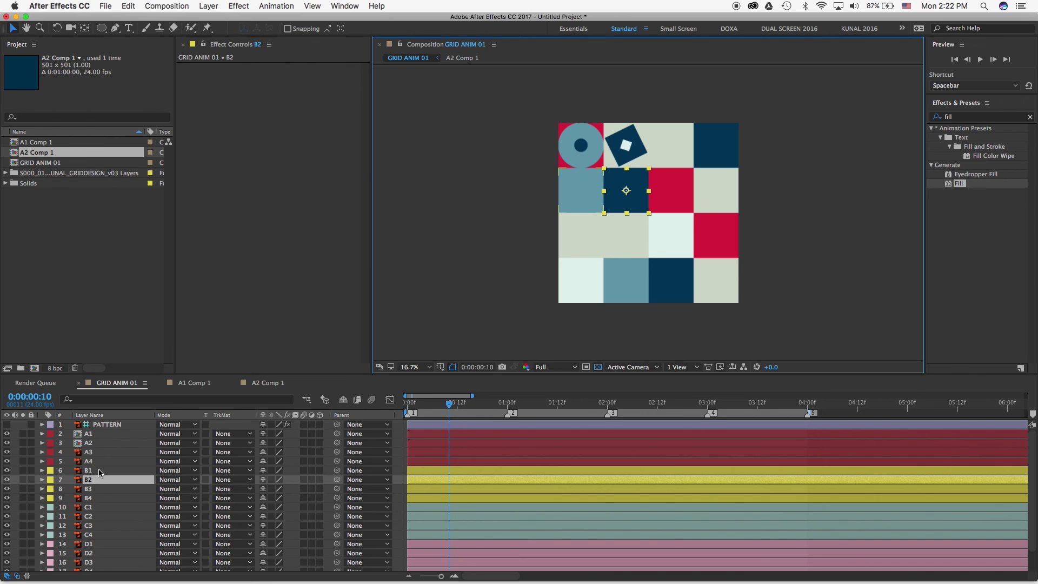
key(super+shift+c)
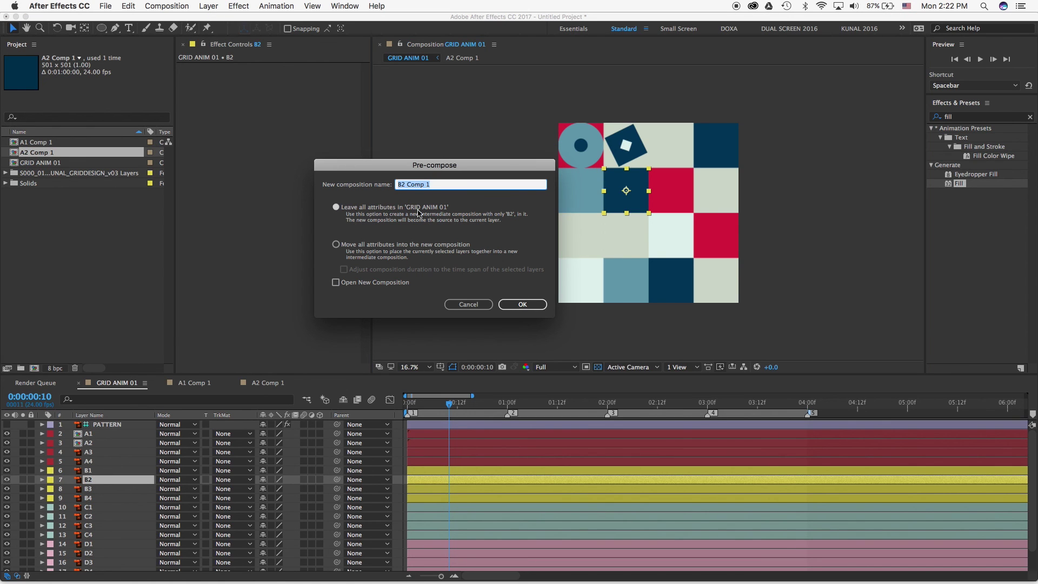
click(521, 304)
click(50, 480)
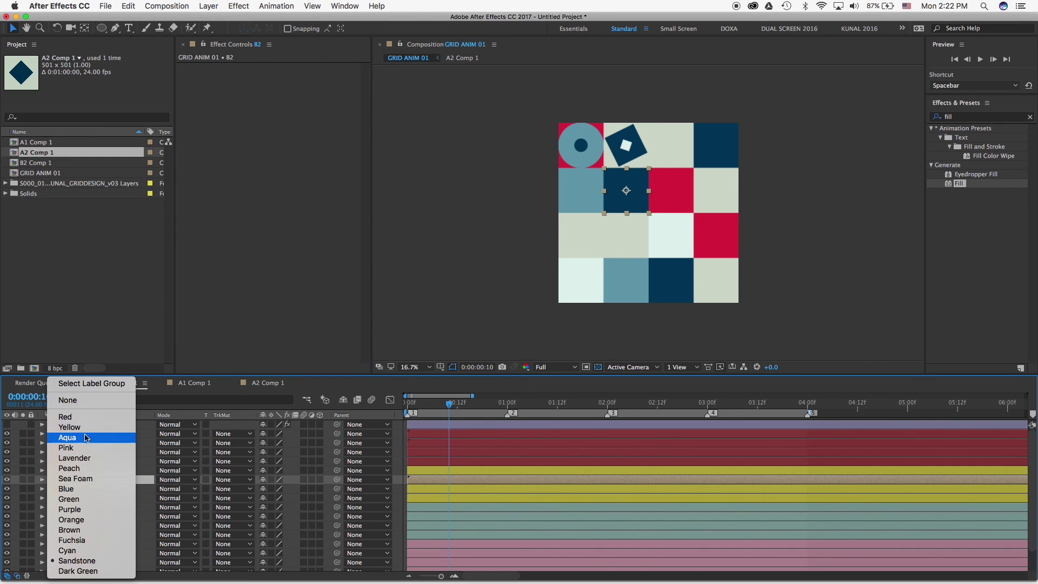
click(84, 427)
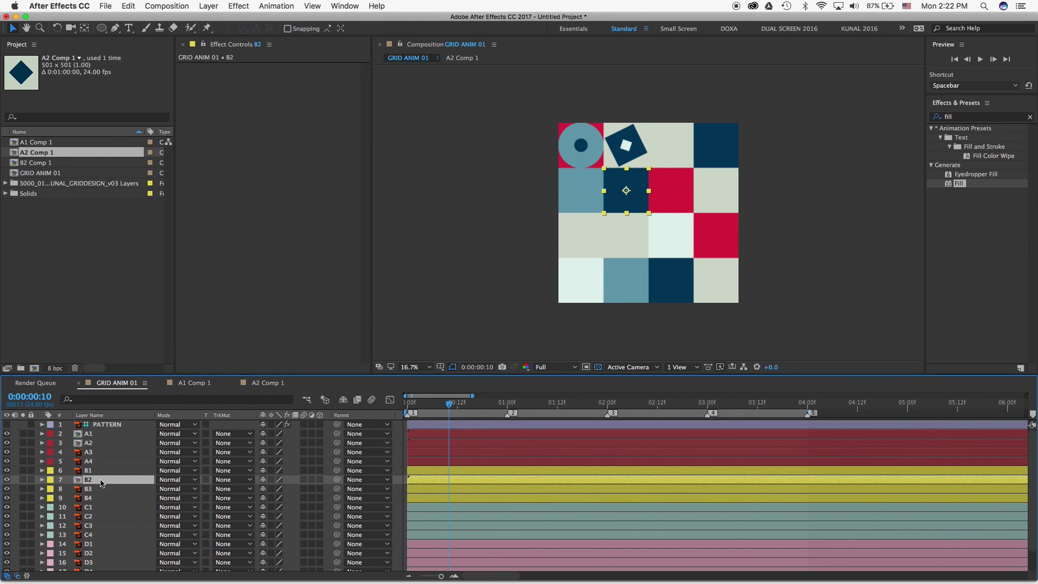
Open B2 Comp 1, view it at 100%, and delete its original B2 Illustrator artwork layer.
double_click(93, 480)
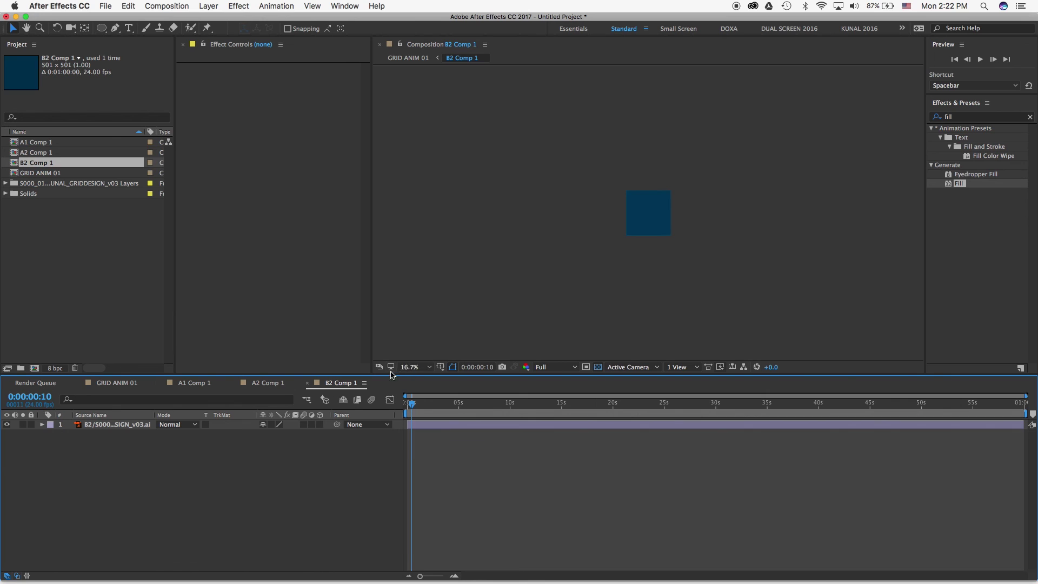
key(slash)
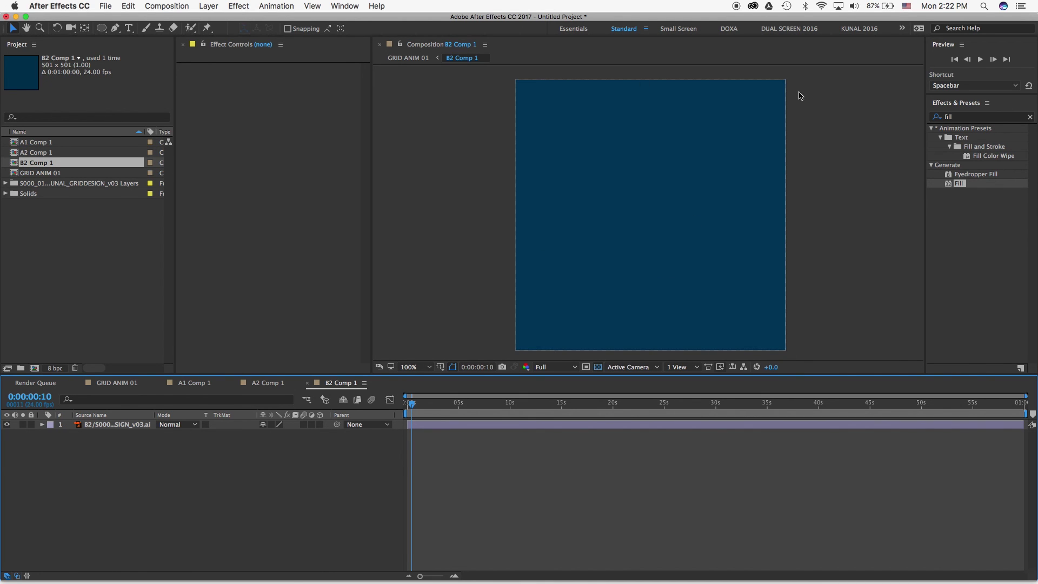
click(115, 425)
key(Delete)
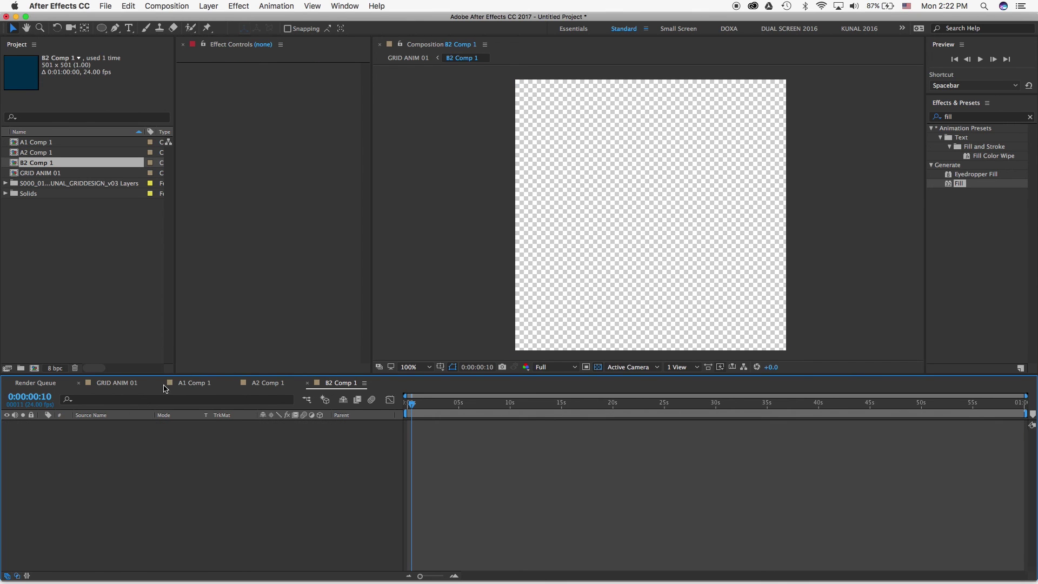
Begin adding a new layer to the empty B2 Comp 1.
right_click(91, 454)
mouse_move(115, 462)
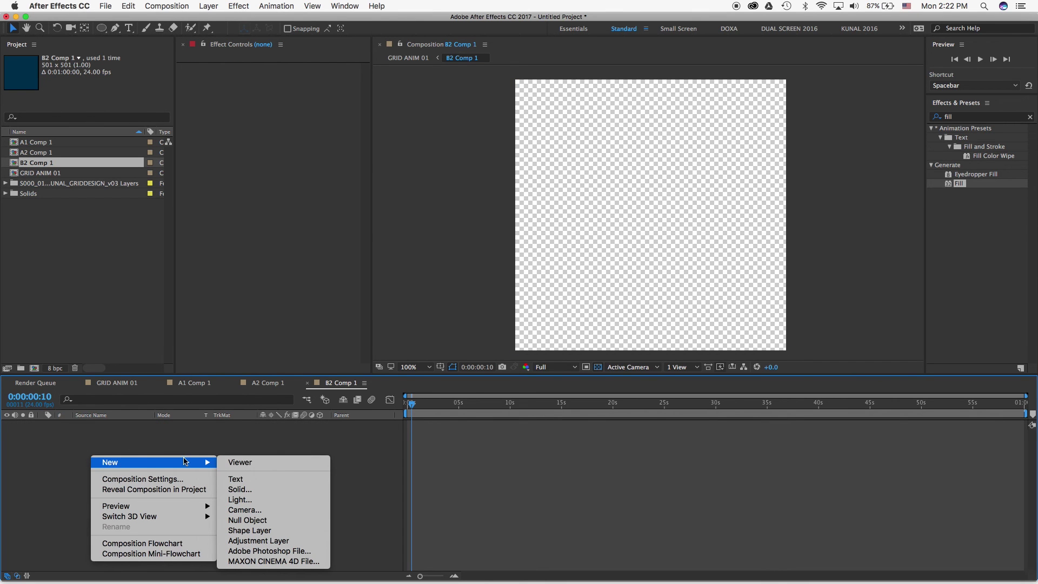
Create a 501 × 501 px solid named RED in the B2 composition.
click(240, 490)
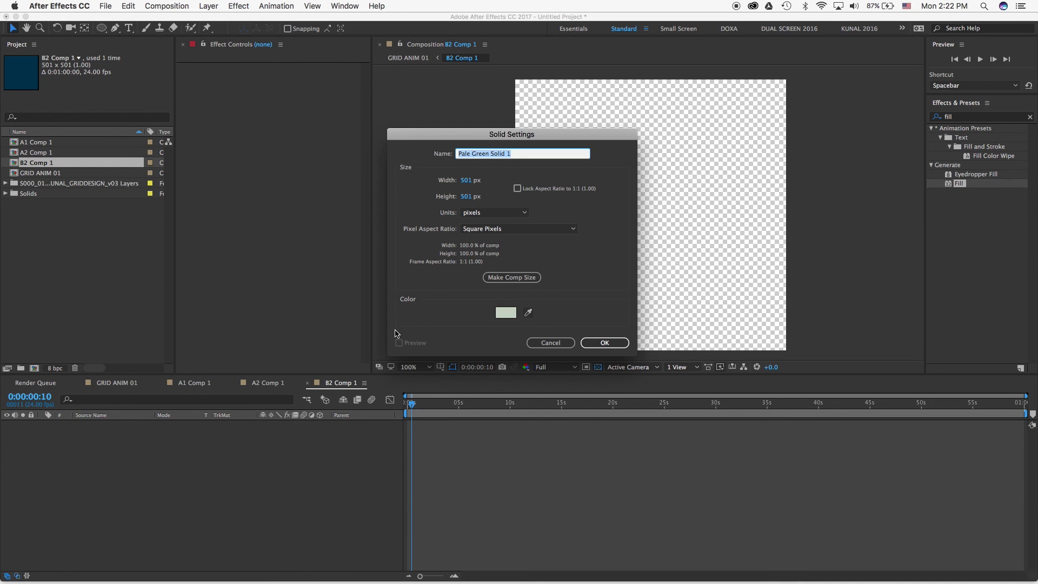
text(RED)
key(Return)
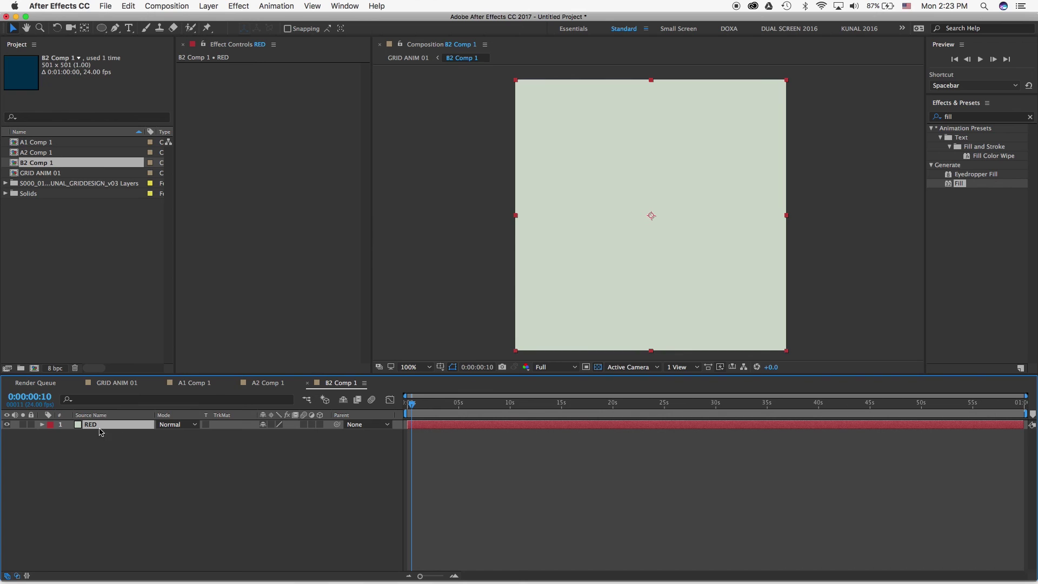
Paste the COLOR PALETTE 1 effect onto the RED layer and add a Fill sampled from the palette's Highlights red.
key(super+v)
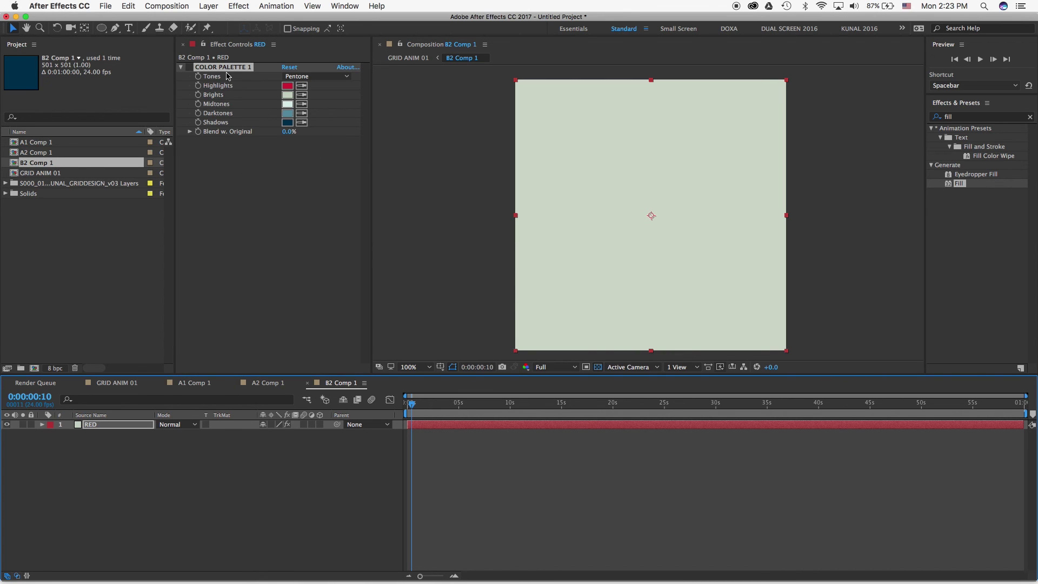
double_click(955, 183)
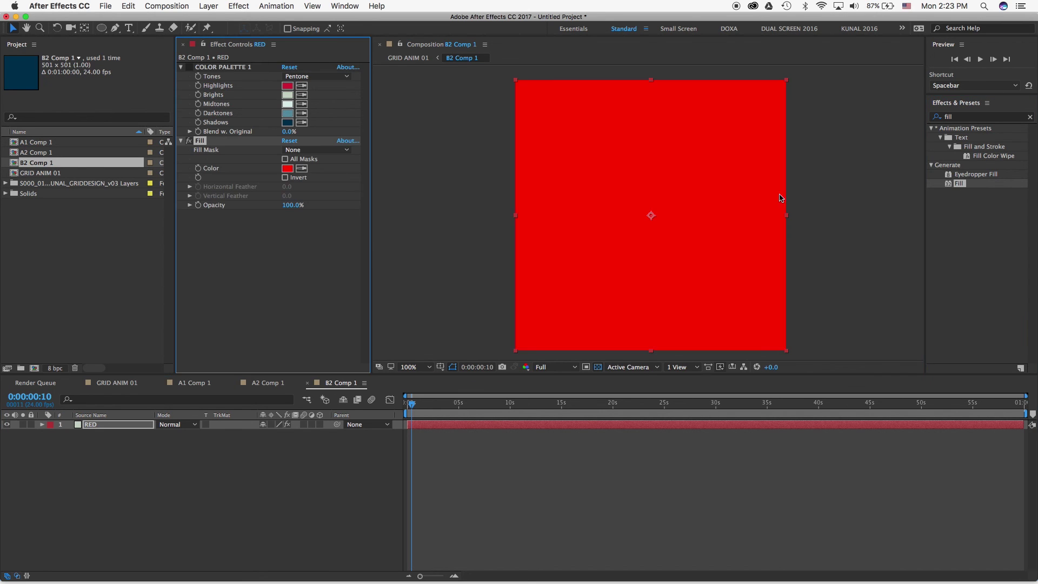
click(301, 168)
click(287, 85)
click(107, 427)
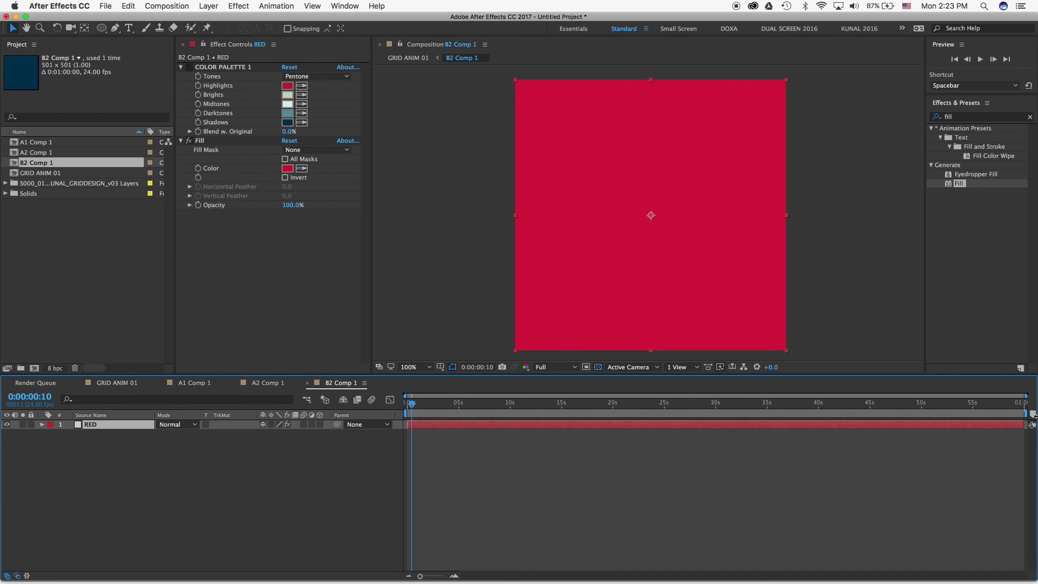
Place composition marker 1 at the start of the timeline and marker 2 at 4 seconds.
key(Home)
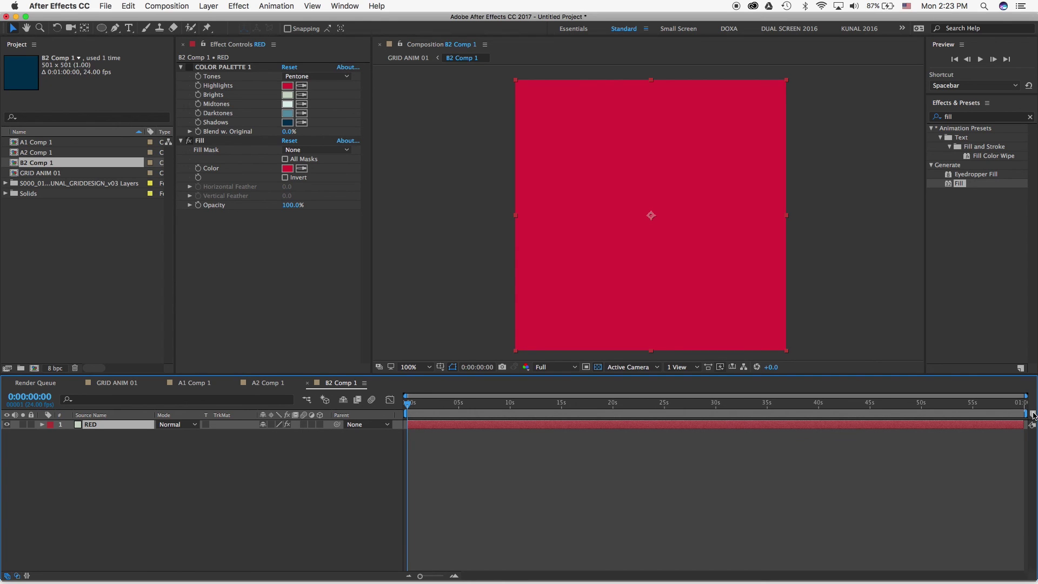
drag(1033, 415, 412, 414)
key(equal)
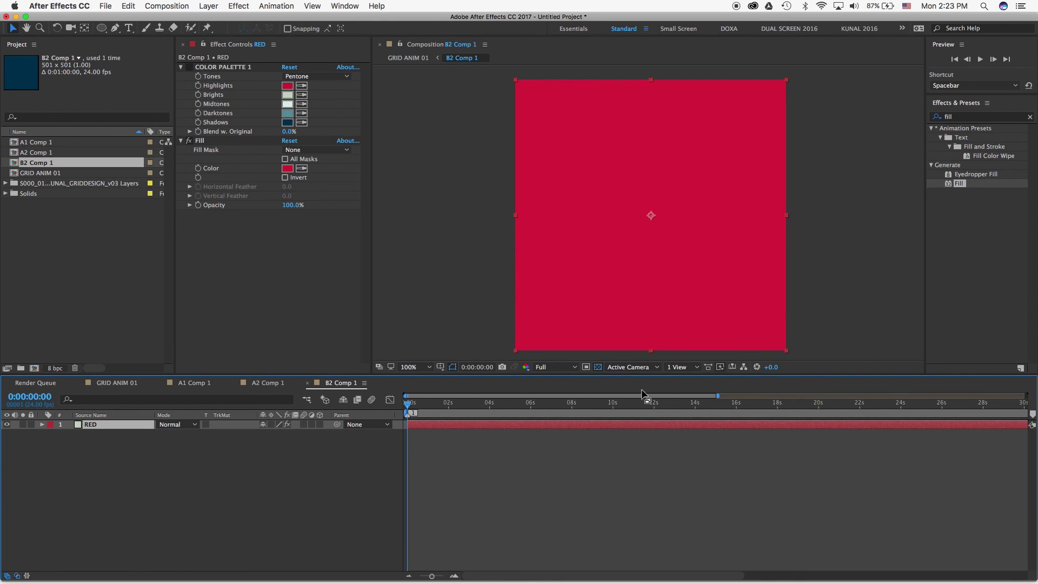
click(489, 405)
key(equal)
key(equal)
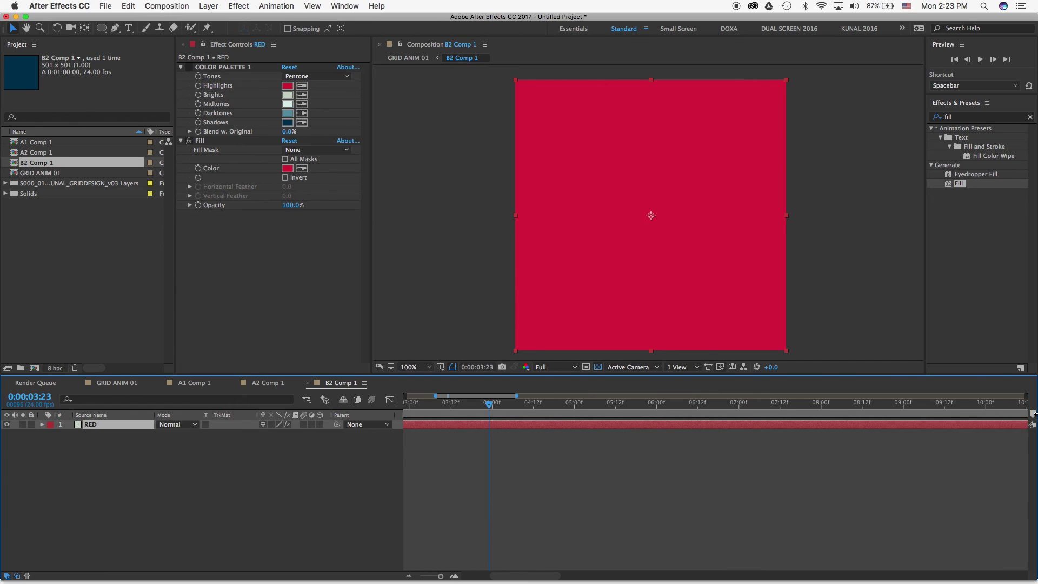
mouse_move(1032, 414)
mouse_down()
mouse_move(490, 416)
mouse_move(514, 413)
mouse_move(503, 416)
mouse_up()
key(equal)
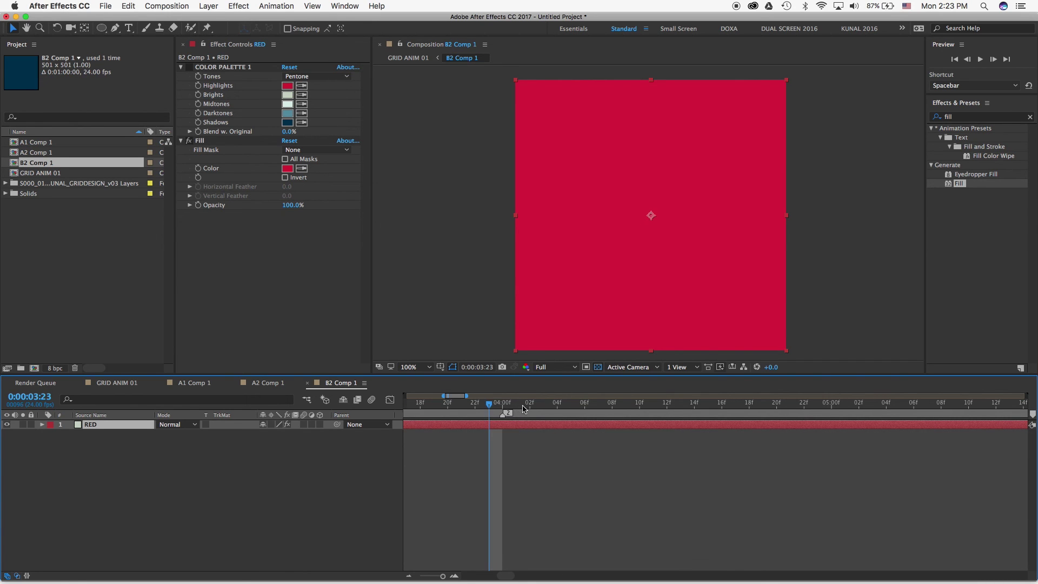
Set the work area to end at the 4-second marker.
click(504, 404)
key(equal)
key(n)
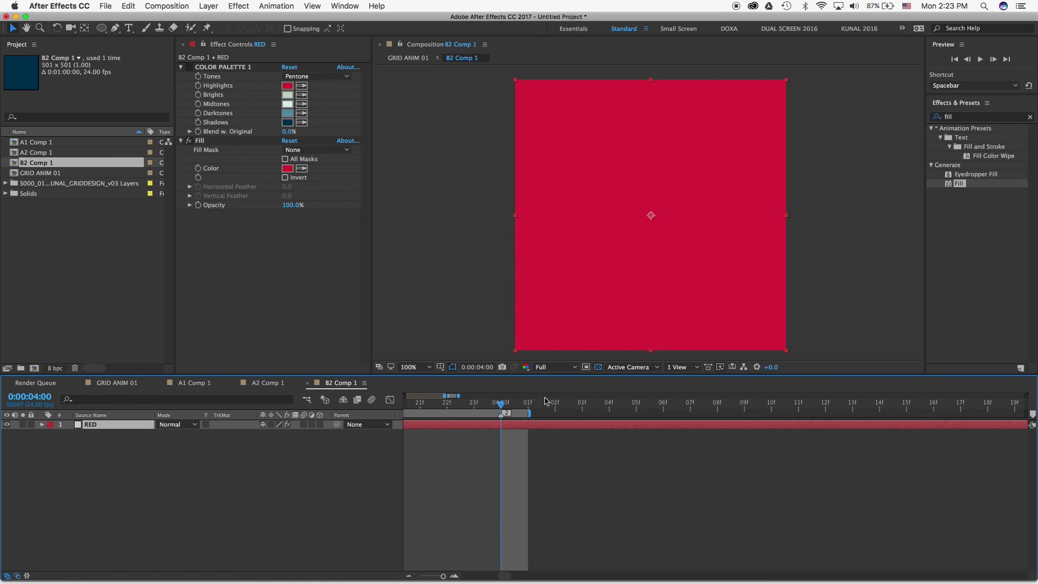
mouse_move(524, 415)
mouse_down()
mouse_move(500, 415)
mouse_move(519, 415)
mouse_up()
key(minus)
key(minus)
key(minus)
key(minus)
key(minus)
key(minus)
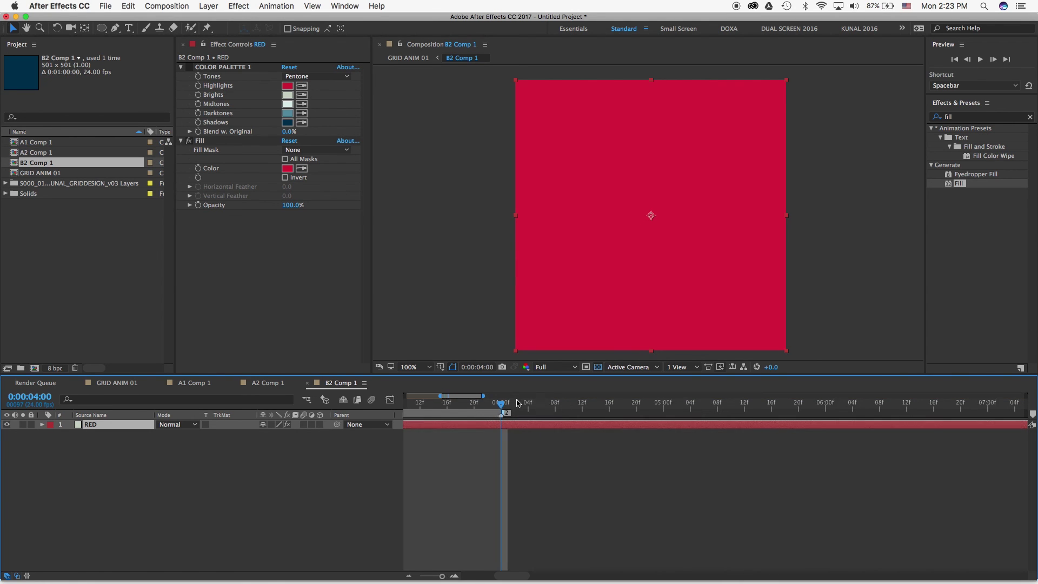
Apply the Clock Wipe transition preset to the RED layer at the start of the composition.
drag(454, 407, 362, 402)
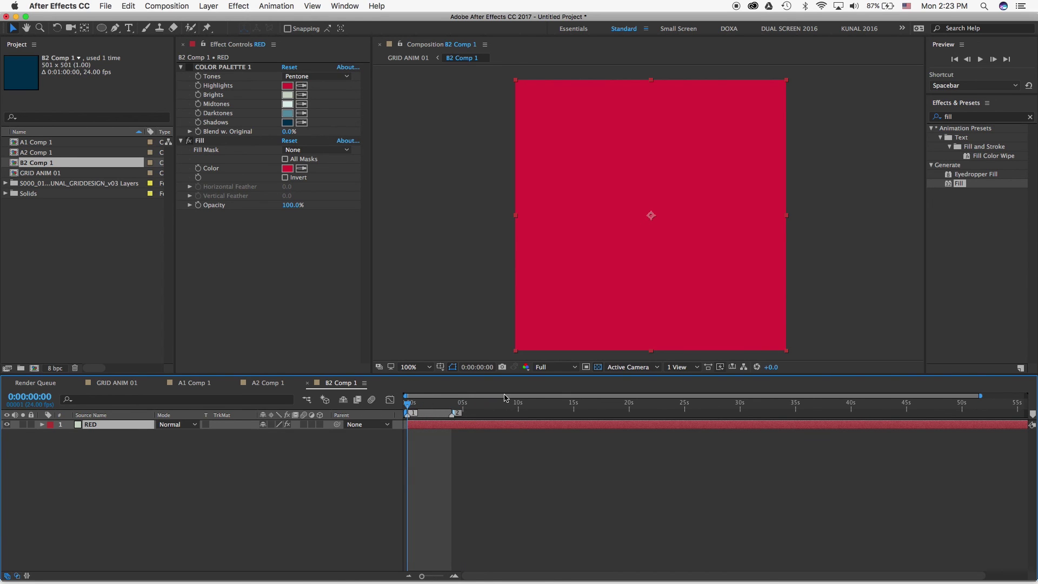
key(equal)
key(equal)
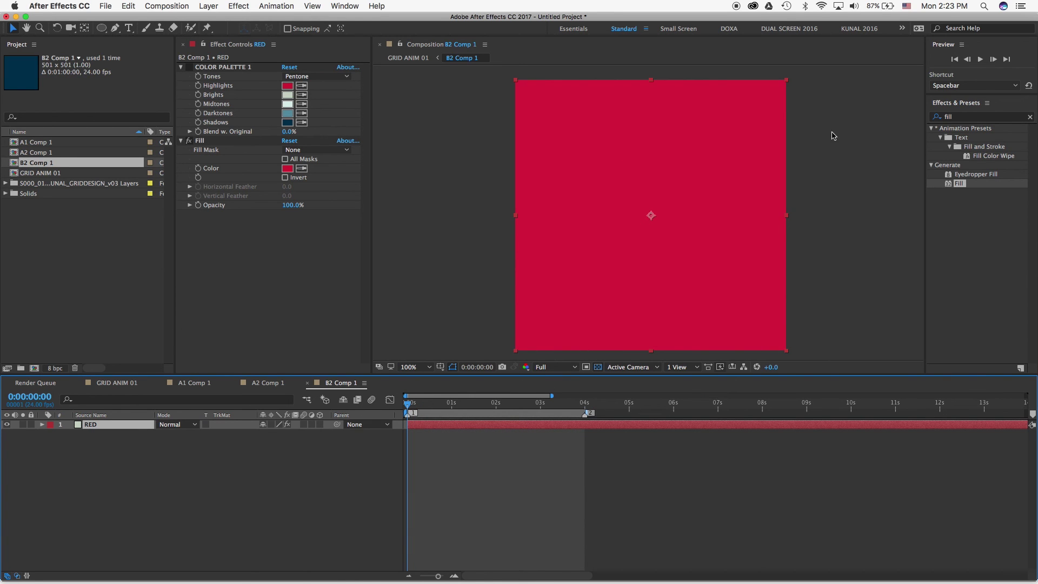
click(1030, 118)
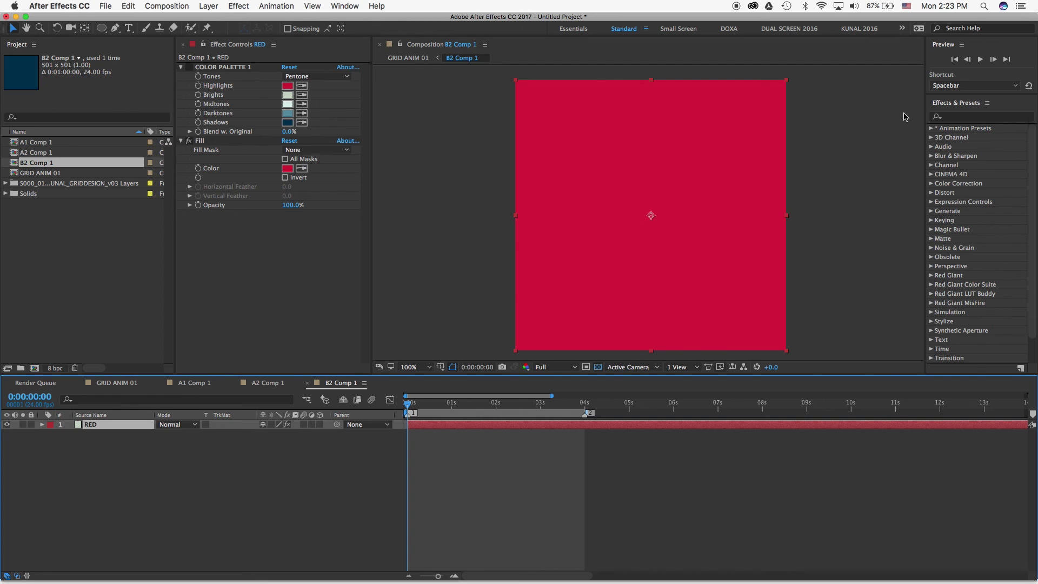
click(962, 117)
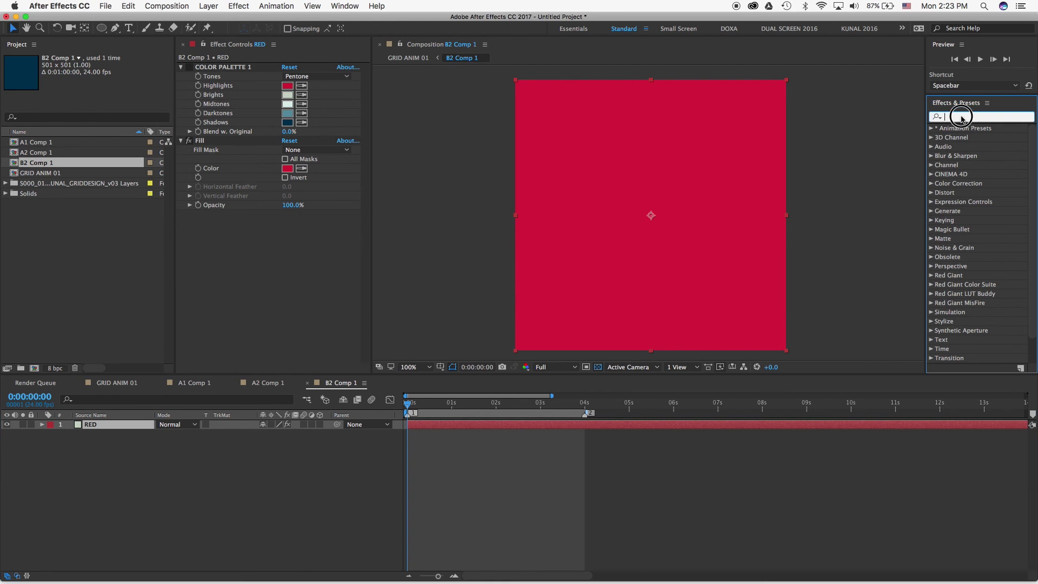
text(clock)
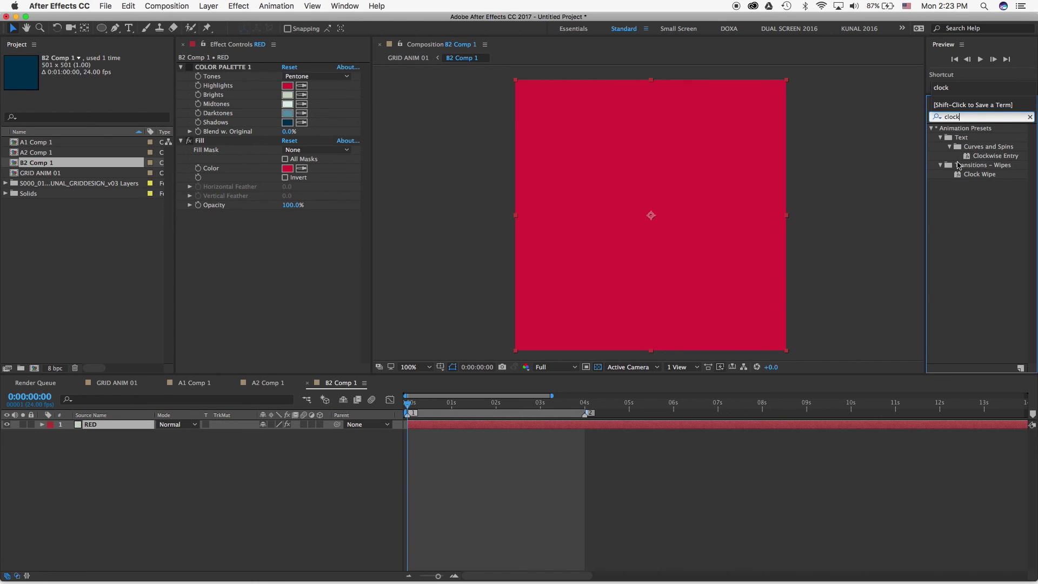
double_click(971, 176)
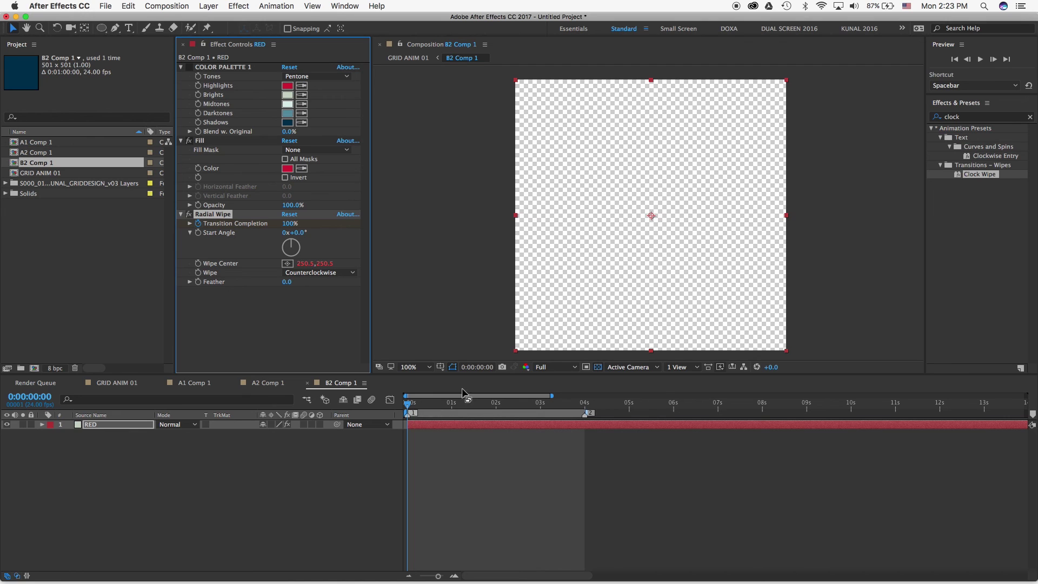
Reveal the RED layer's wipe keyframes, set the Radial Wipe Start Angle to -45°, and select the end keyframe at 1 second.
key(u)
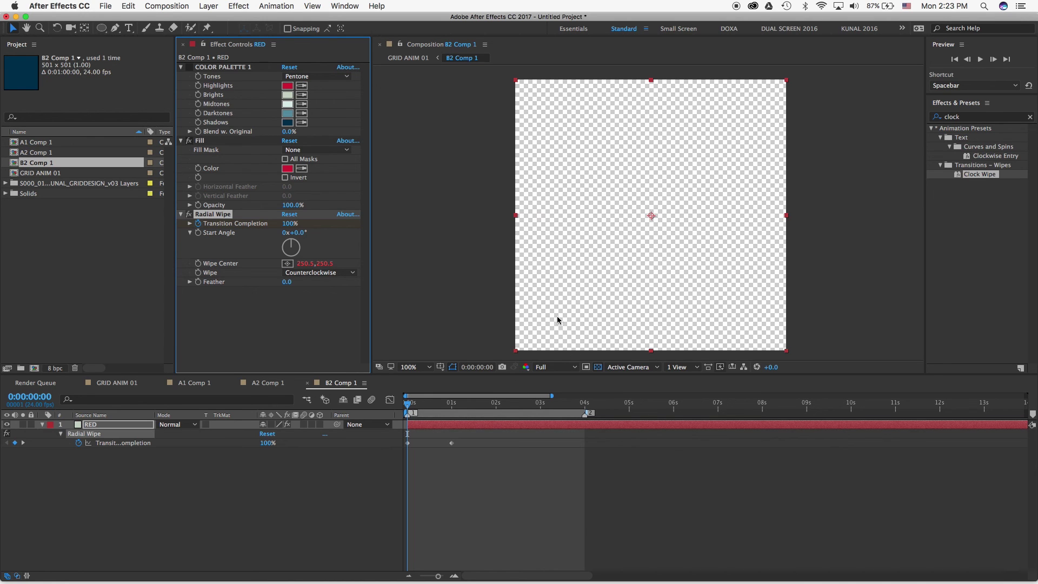
click(407, 406)
drag(408, 405, 452, 405)
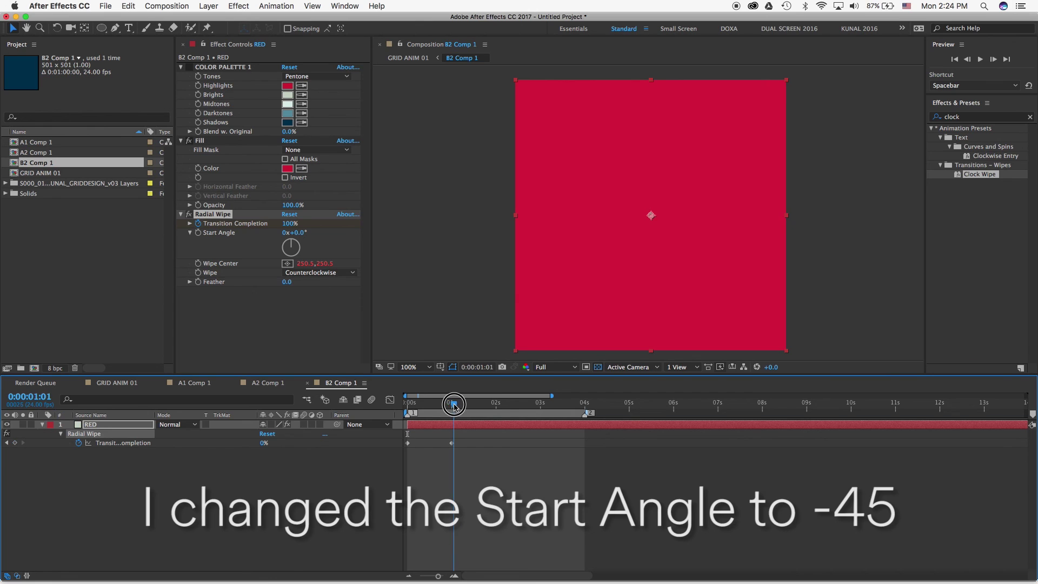
click(452, 443)
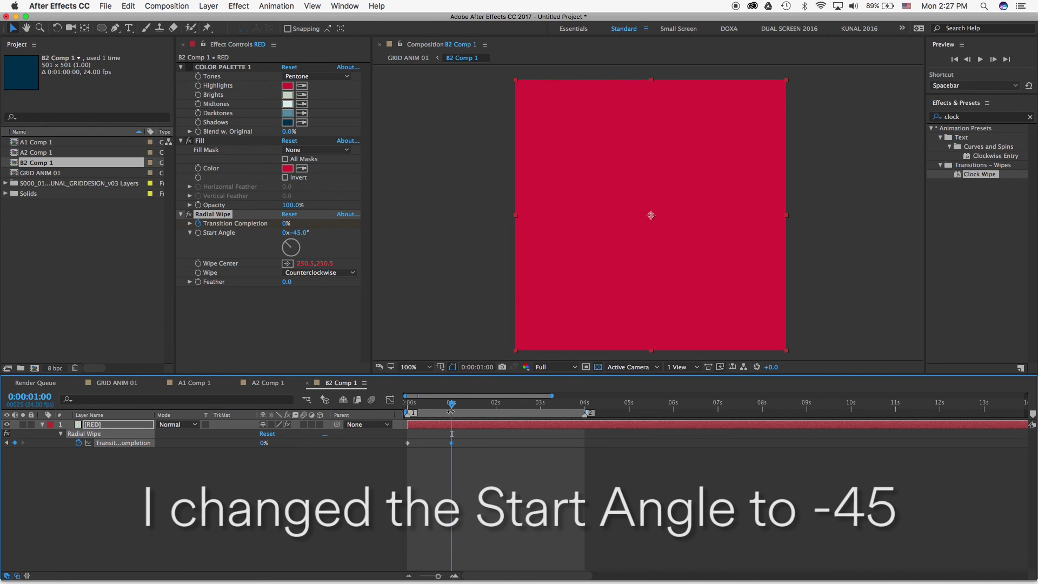
Duplicate the RED layer and shift the copy so its wipe starts at 1 second.
click(102, 424)
key(ctrl+d)
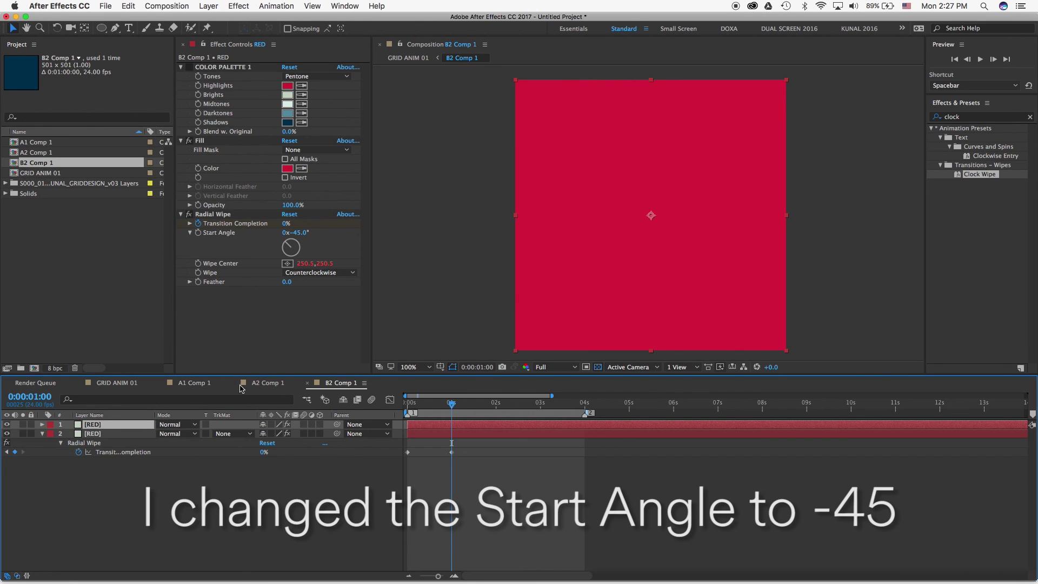
key(u)
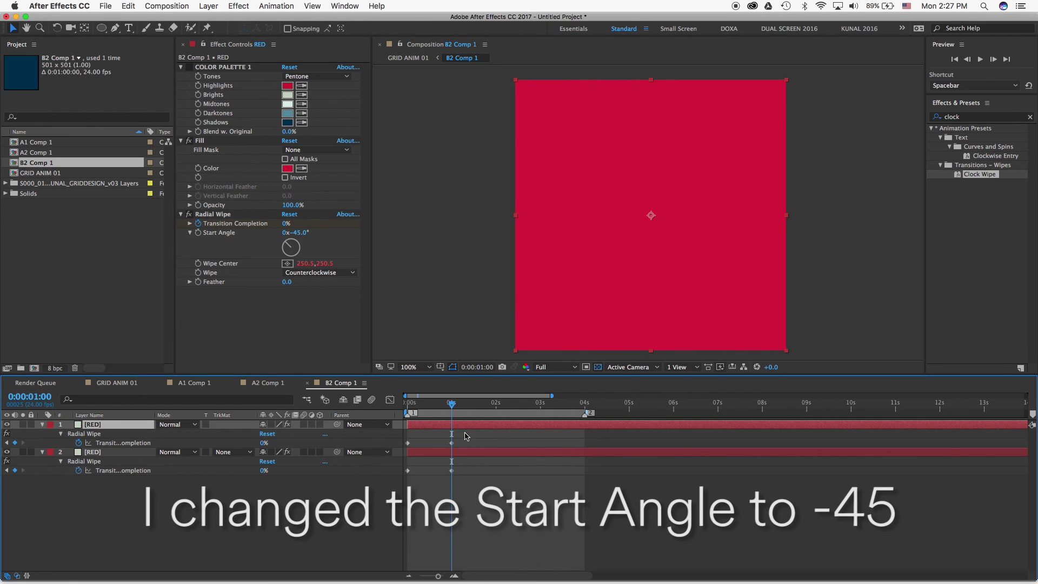
drag(467, 425, 512, 425)
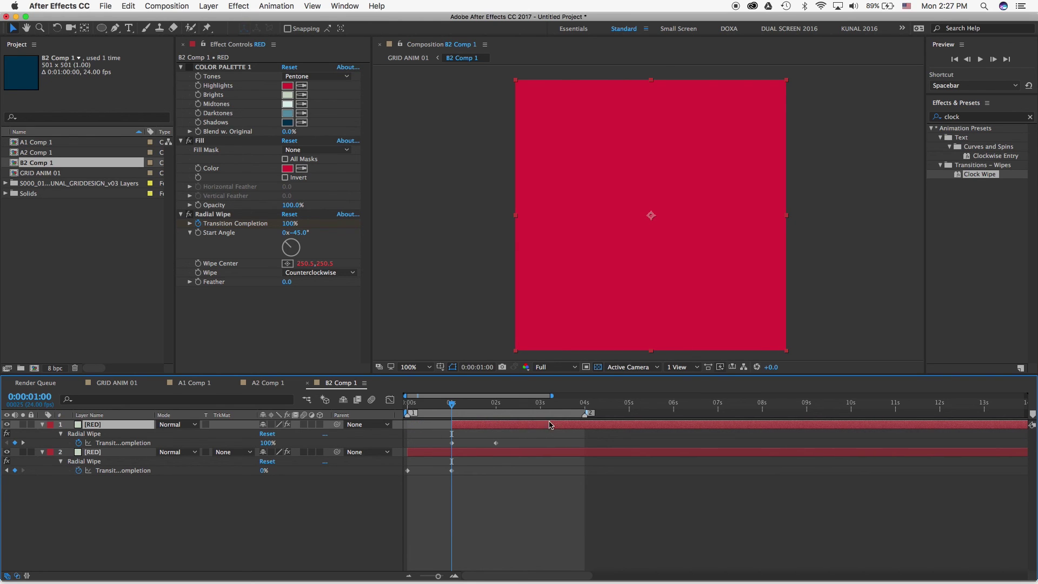
Recolor the copy's Fill with the palette's Darktones blue and rename the layer L BLUE.
click(470, 403)
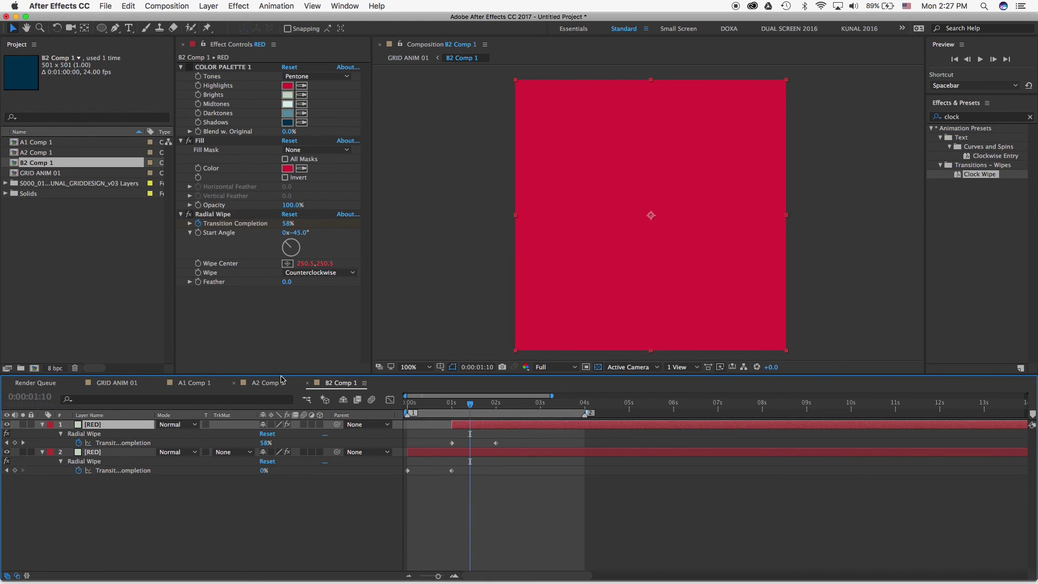
click(302, 168)
click(288, 113)
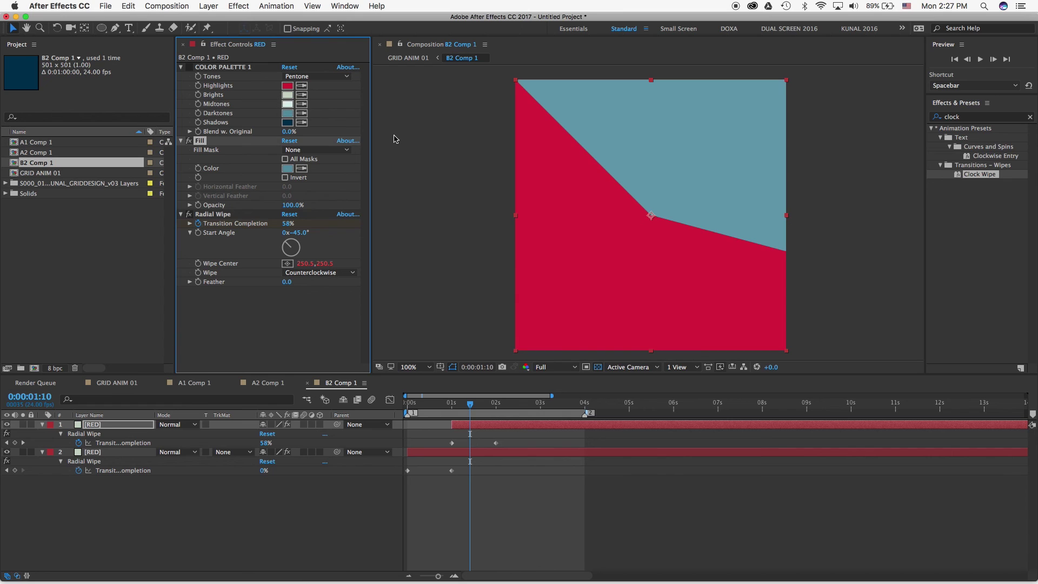
drag(471, 404, 498, 406)
key(space)
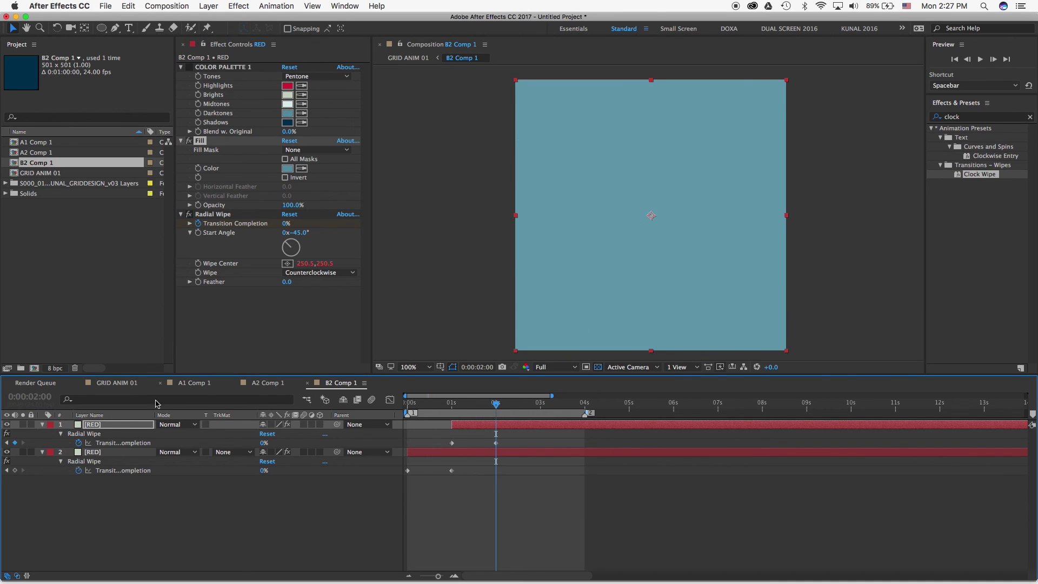
key(Return)
text(L BLUE)
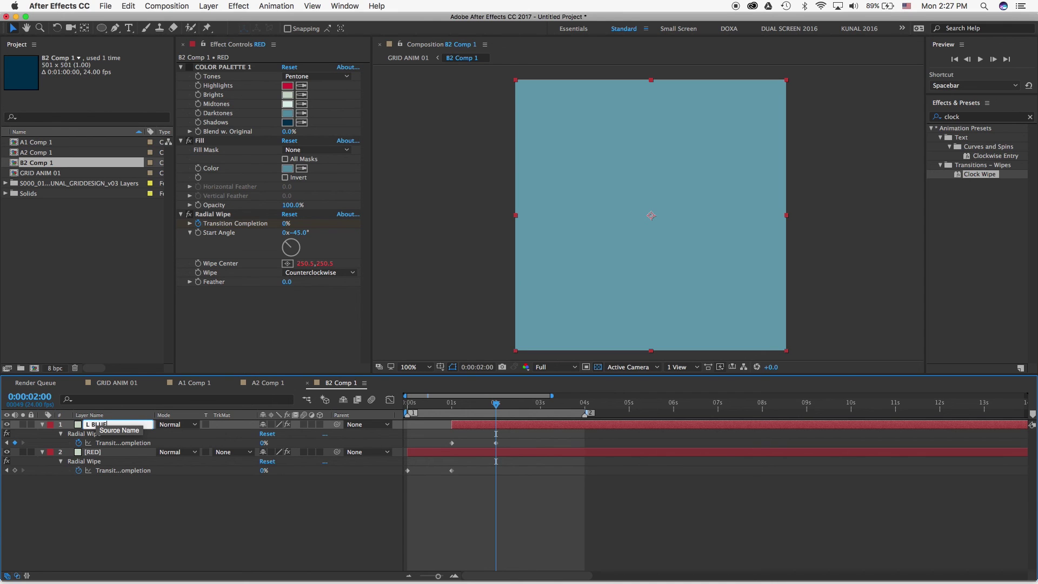
key(Return)
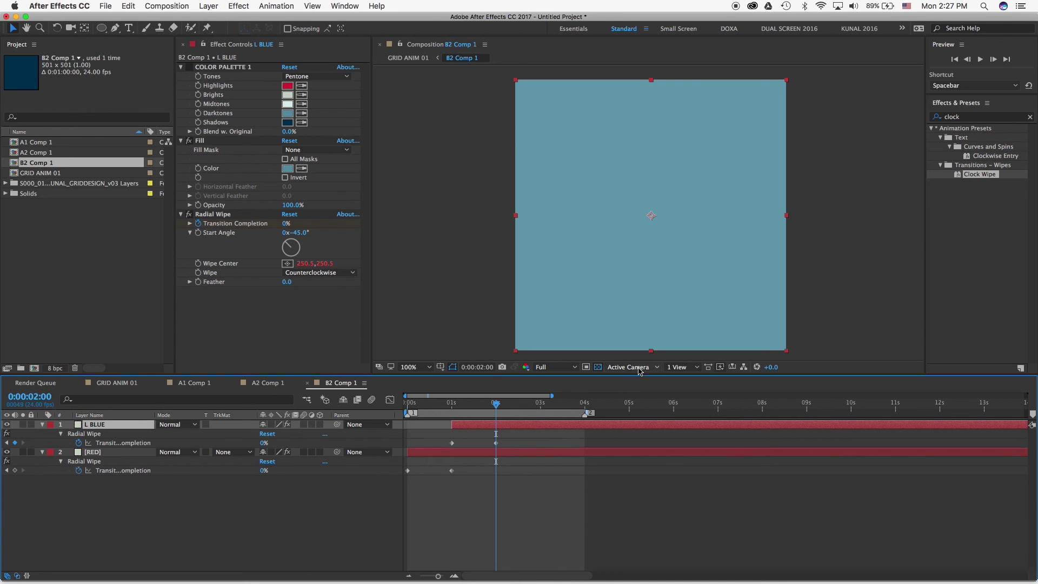
Duplicate the L BLUE layer and shift the copy so its wipe starts at 2 seconds.
key(super+d)
key(u)
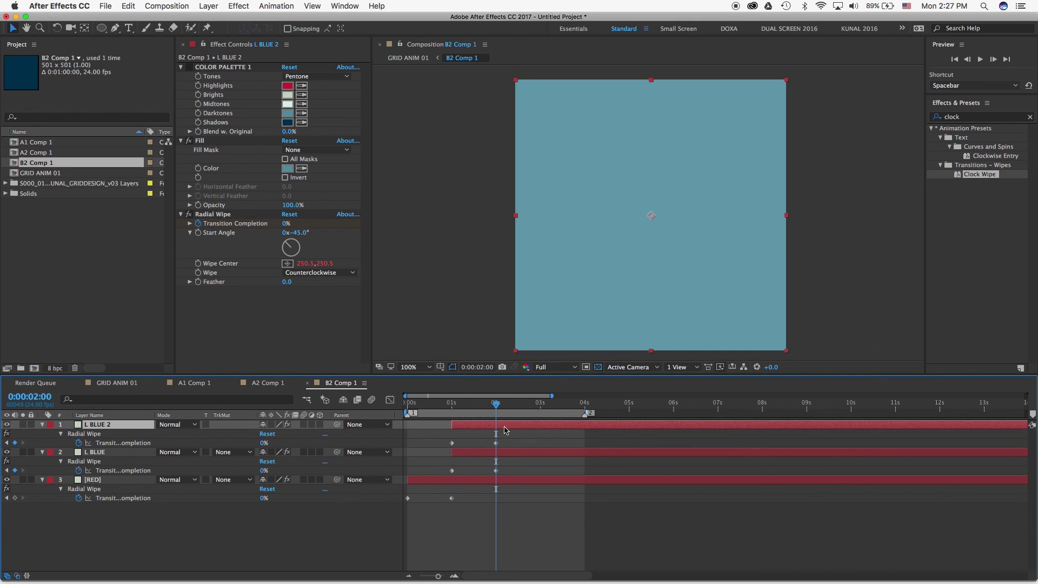
drag(506, 430, 528, 406)
Recolor the new copy's Fill with the palette's Midtones color and rename the layer WHITE.
click(508, 405)
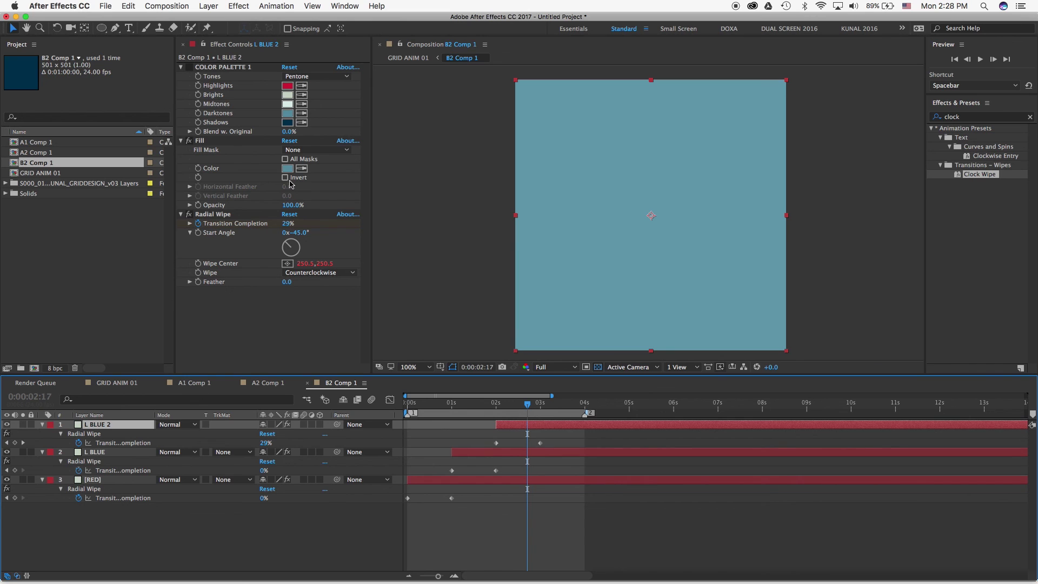
click(301, 168)
click(288, 104)
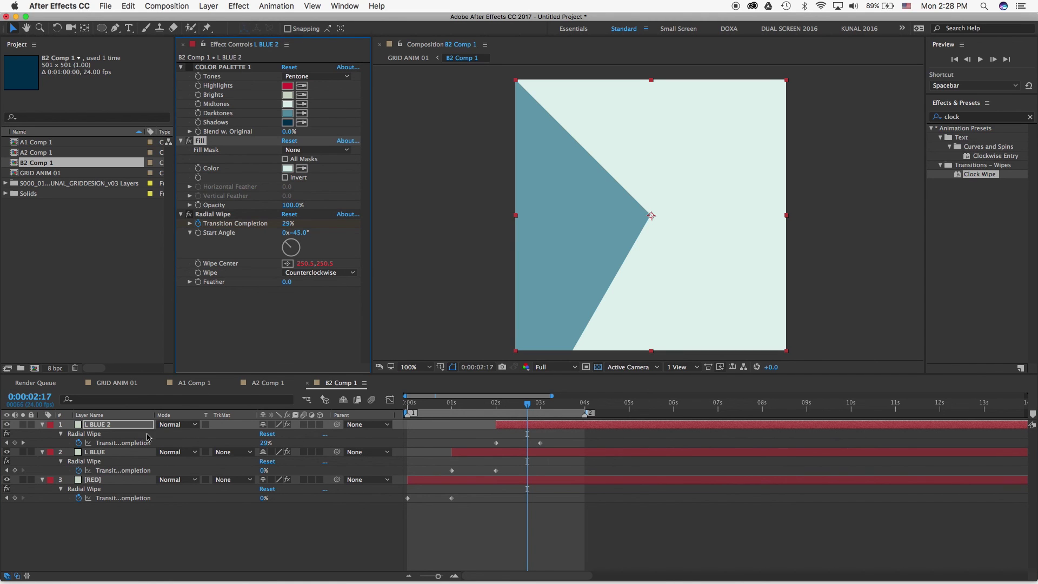
click(98, 425)
key(Return)
text(WHITE)
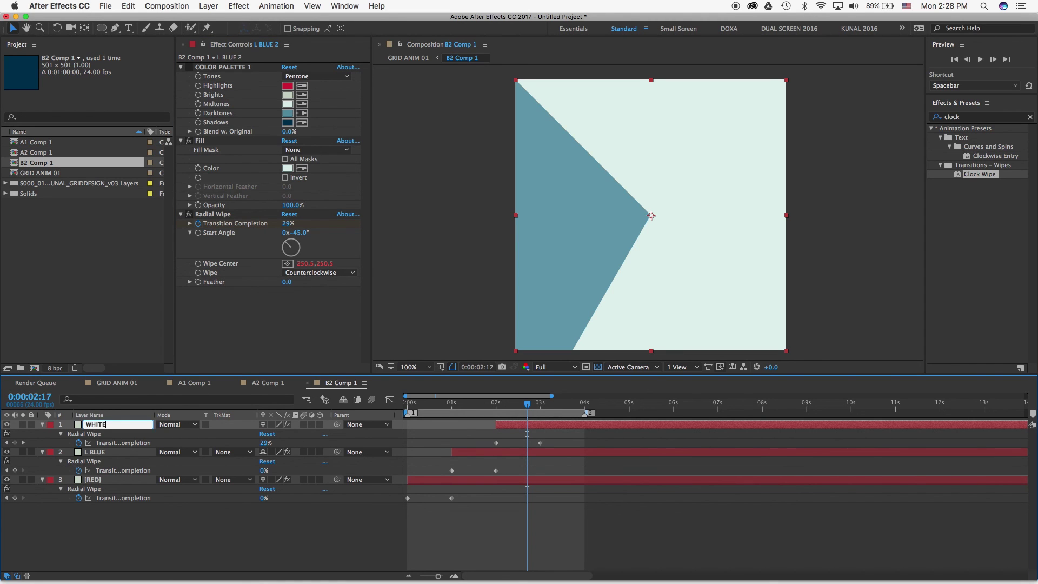
key(Return)
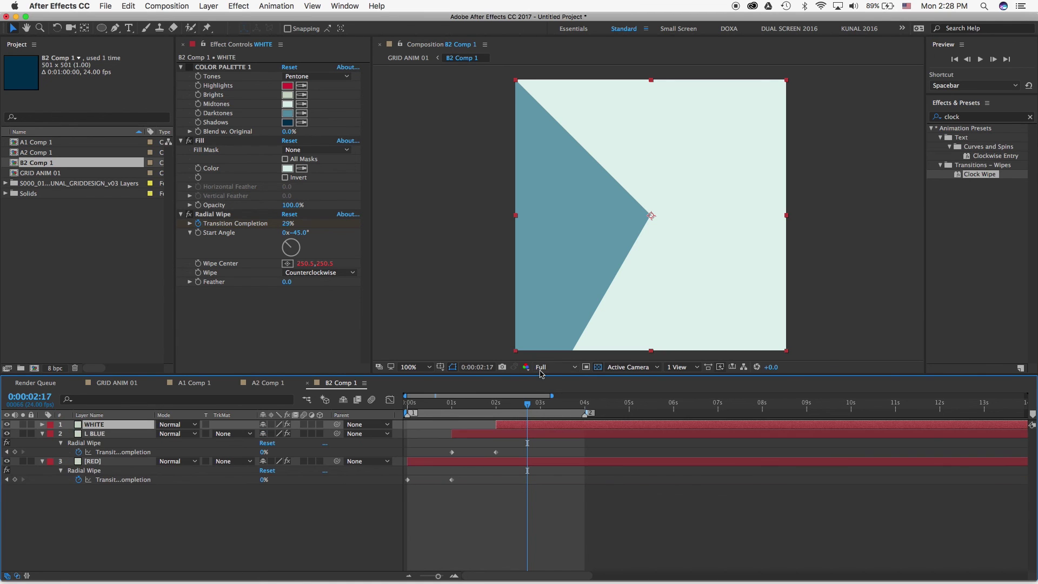
Duplicate the WHITE layer and shift the copy so its wipe starts at 3 seconds.
drag(533, 410, 540, 405)
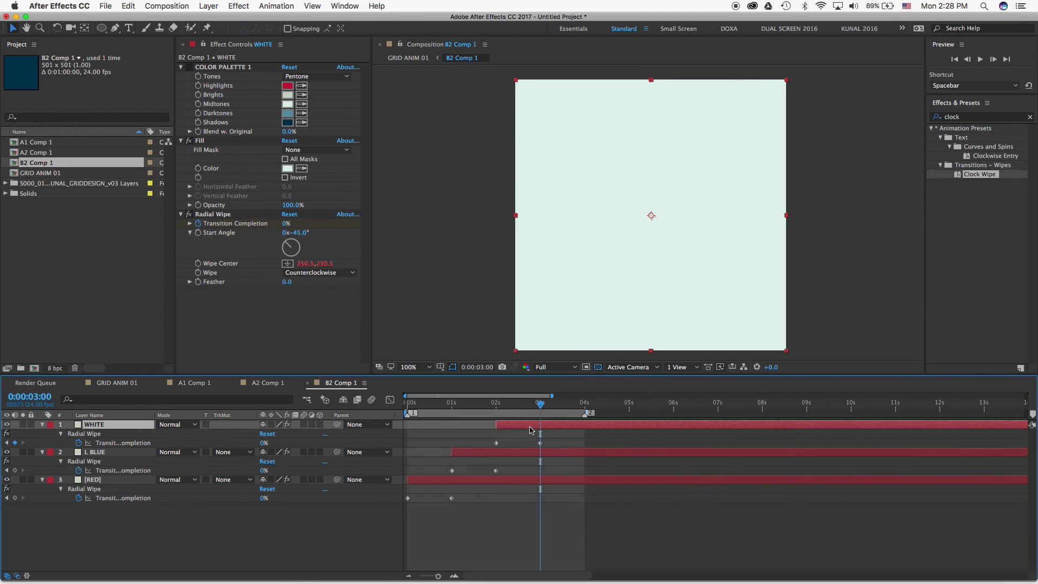
key(ctrl+d)
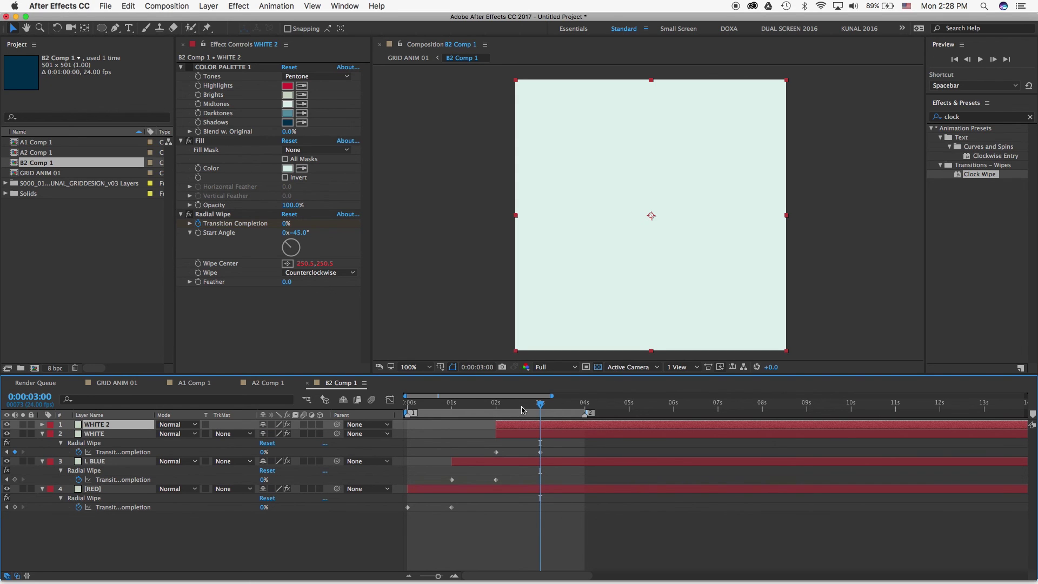
drag(543, 427, 566, 405)
click(542, 407)
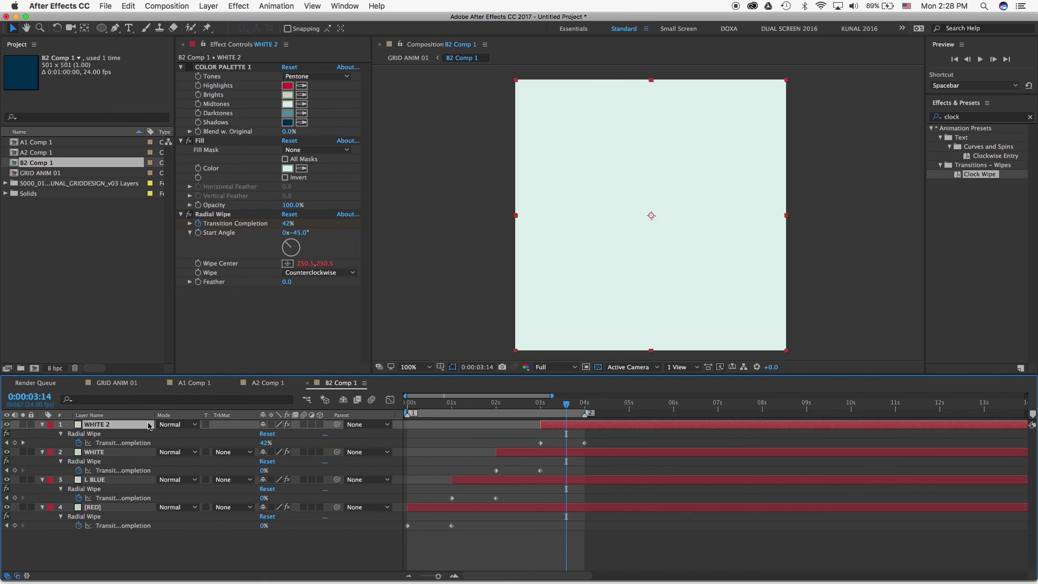
Recolor the copy's Fill with the palette's Shadows dark blue and rename the layer D BLUE.
click(302, 168)
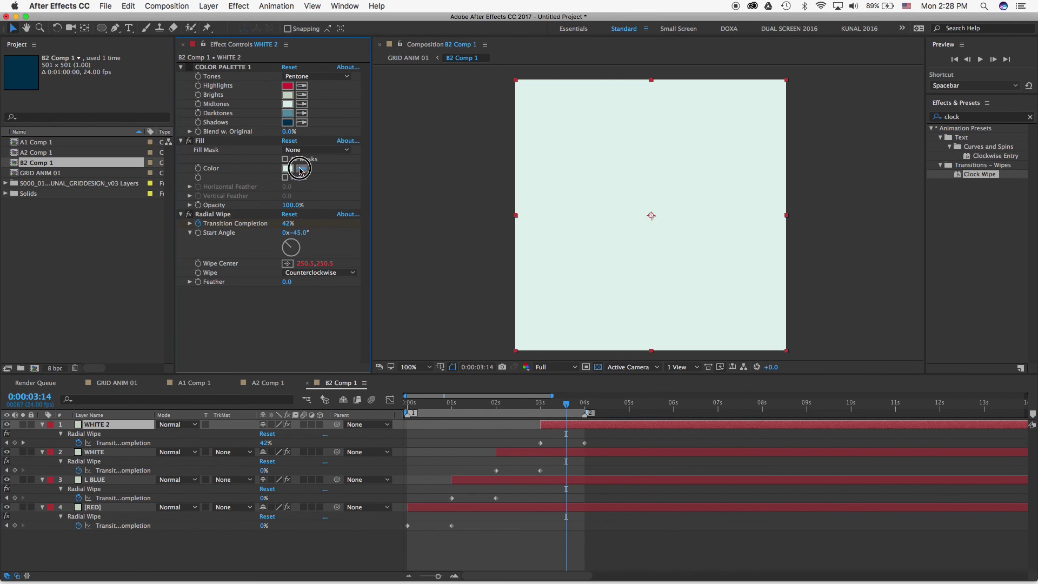
click(289, 122)
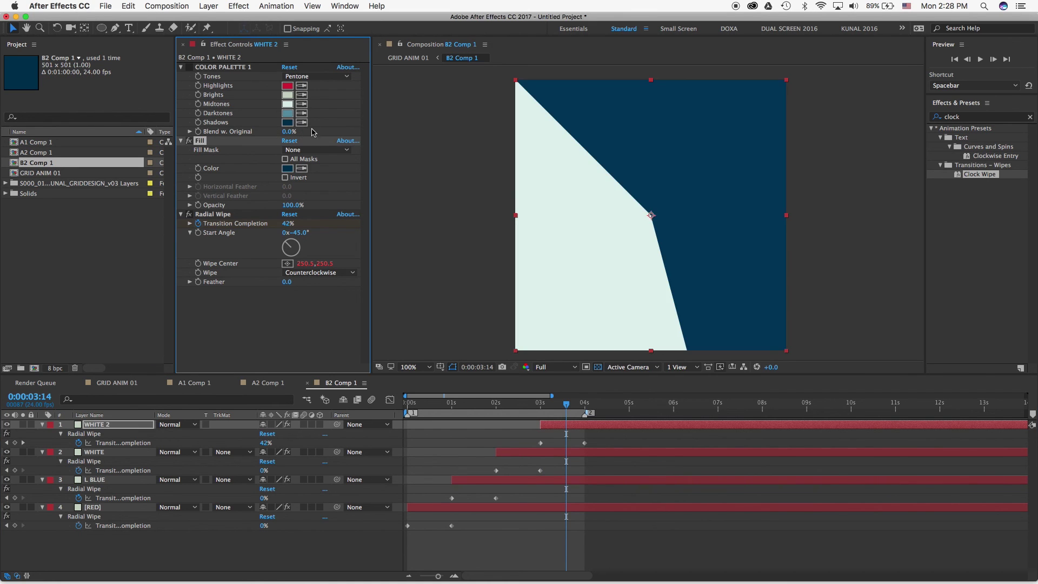
click(94, 426)
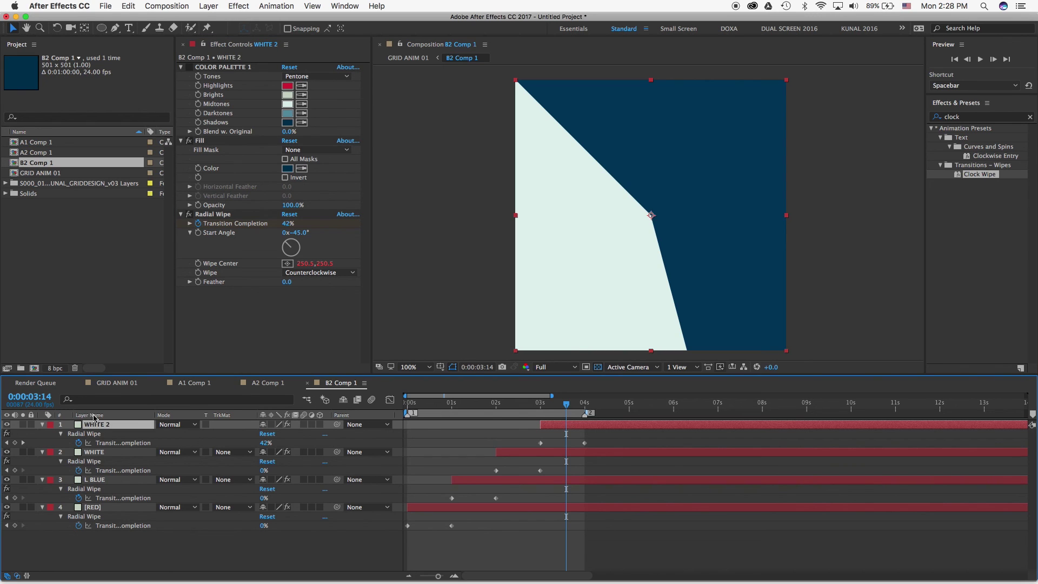
key(Return)
text(D BLU)
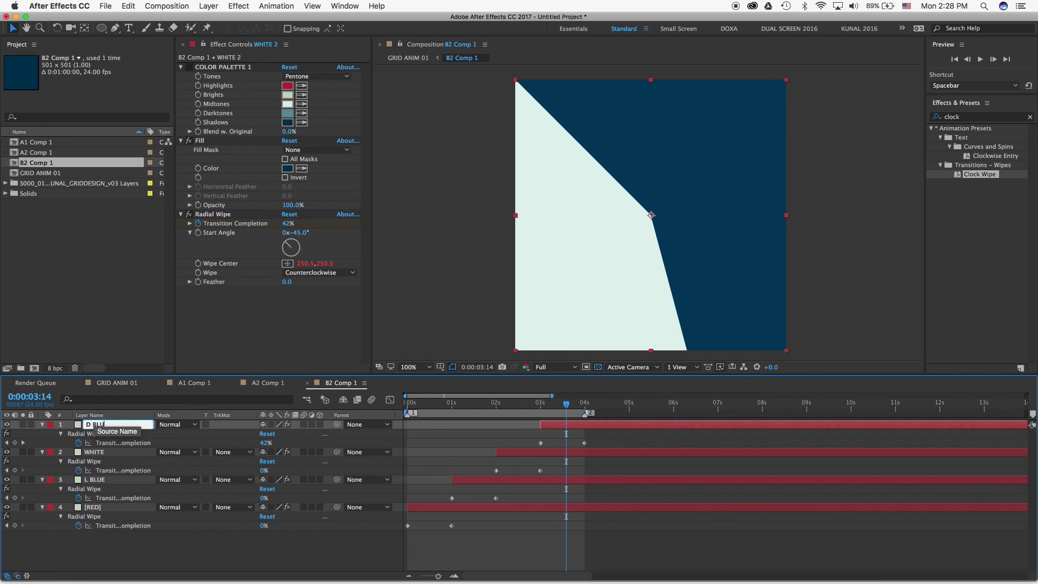
text(E)
key(Return)
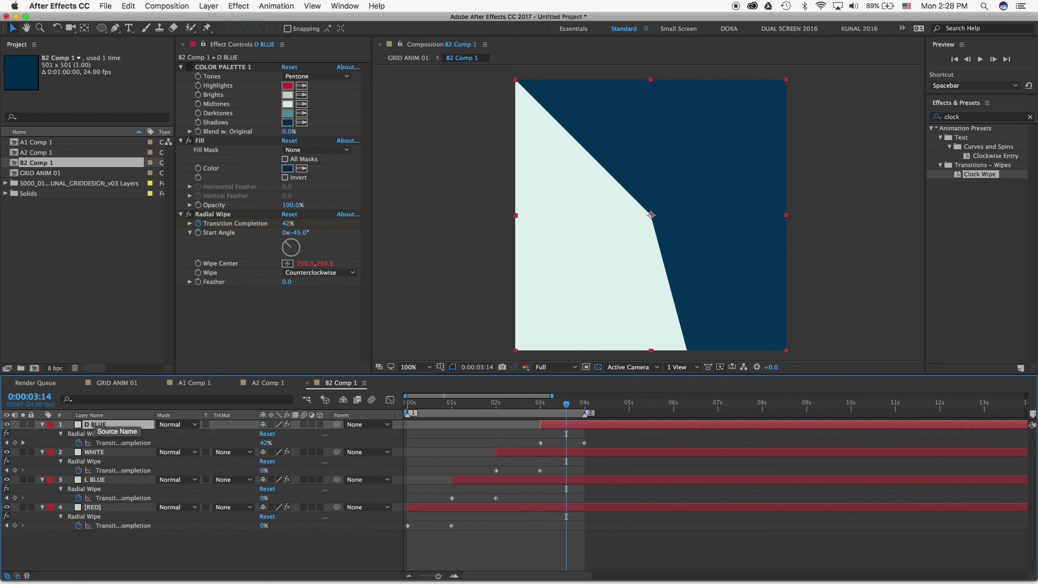
Duplicate the RED layer, move the copy to the top of the stack and shift its wipe to start at 4 seconds.
click(407, 404)
drag(406, 406, 413, 404)
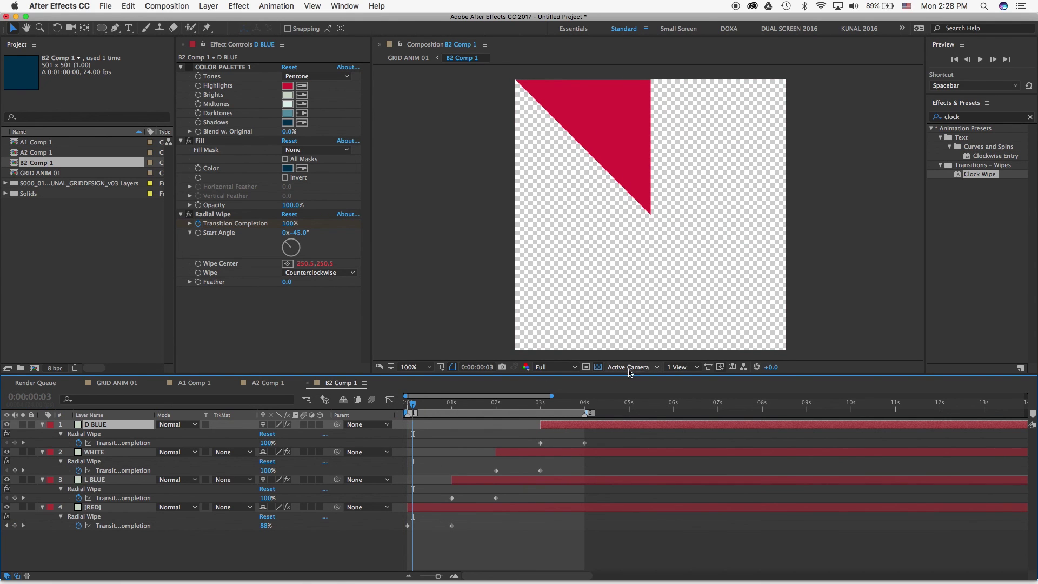
click(94, 509)
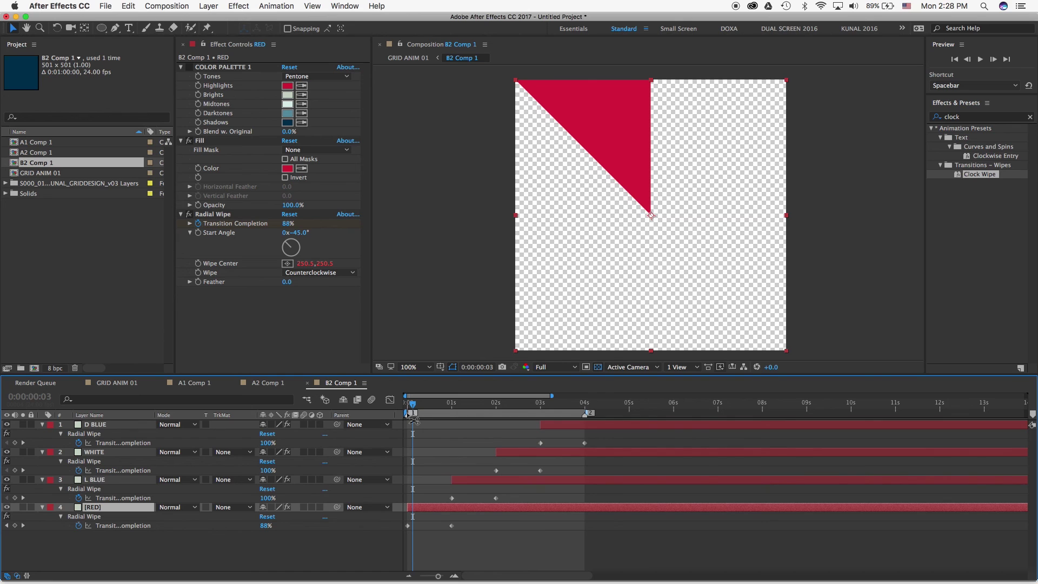
key(super+d)
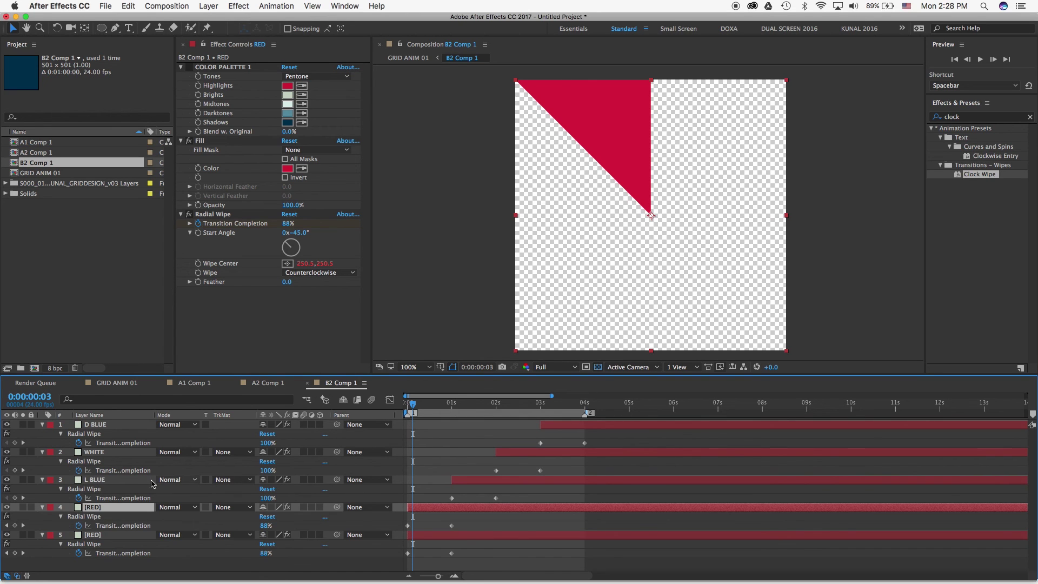
drag(89, 507, 108, 428)
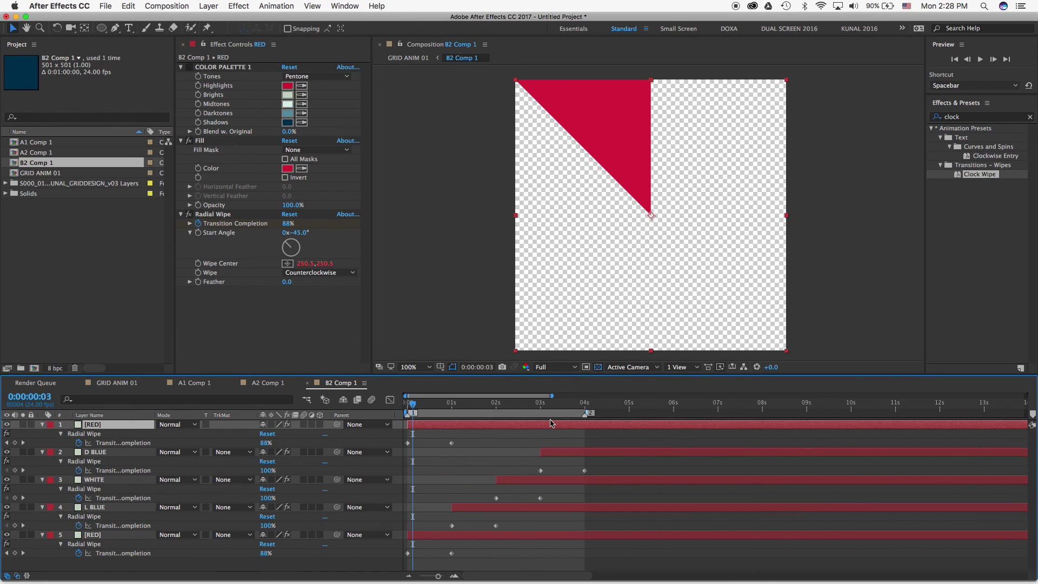
drag(516, 426, 691, 422)
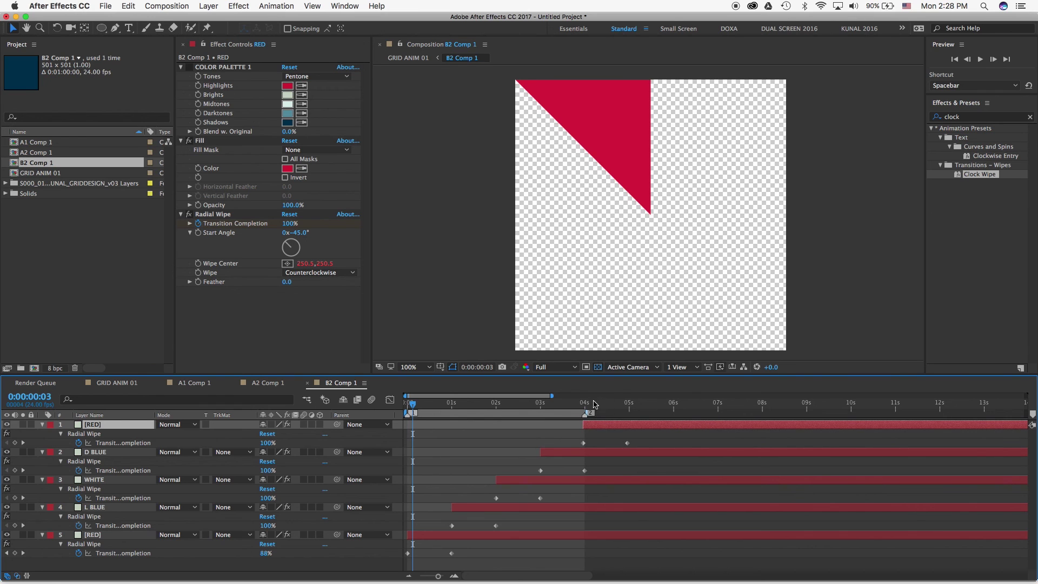
drag(596, 402, 621, 428)
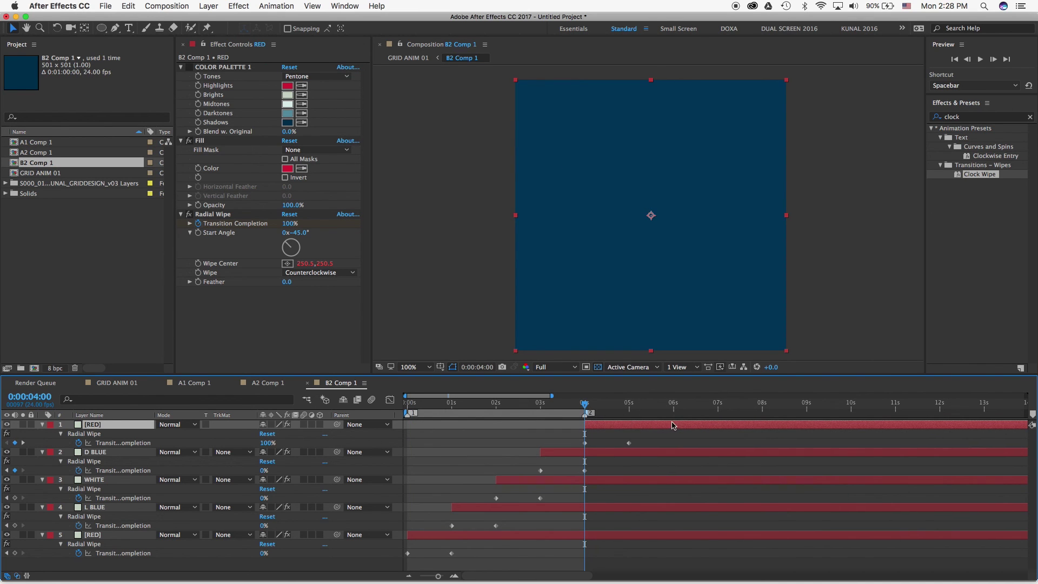
Shift all five layers one second earlier so the L BLUE wipe starts at 0 seconds, and preview the animation.
click(407, 406)
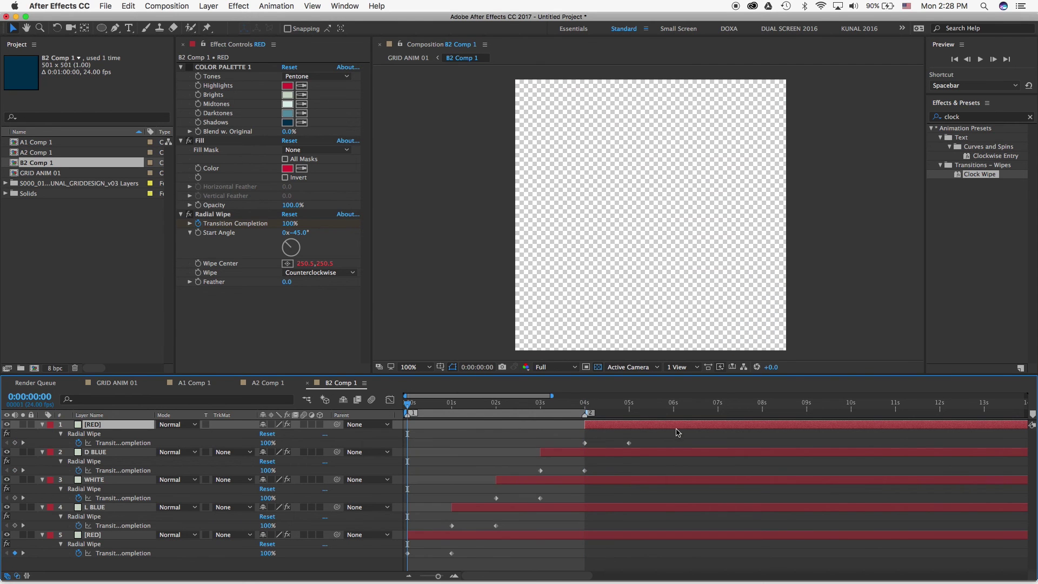
drag(630, 430, 587, 425)
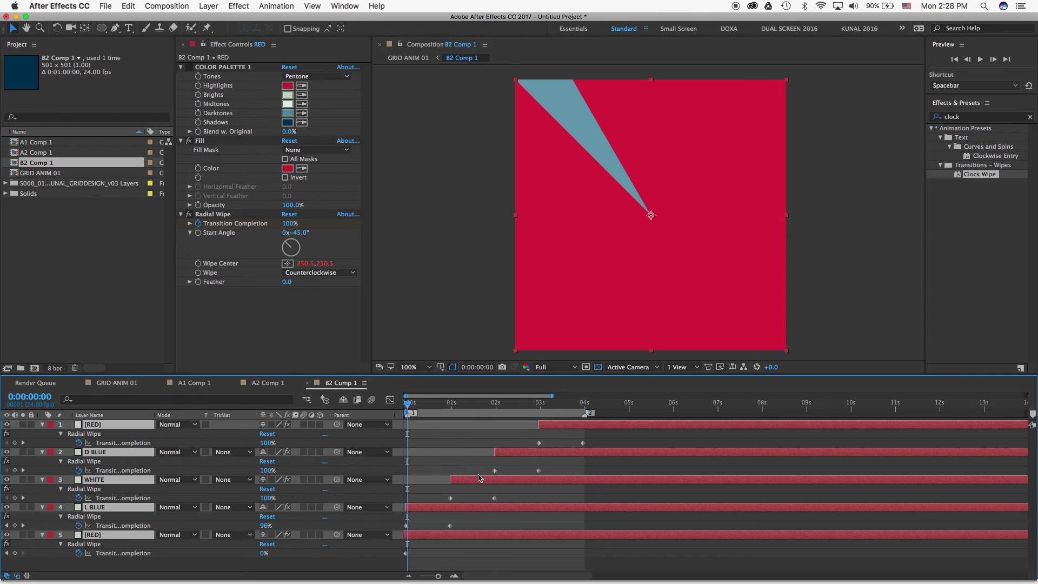
drag(478, 477, 480, 477)
click(410, 405)
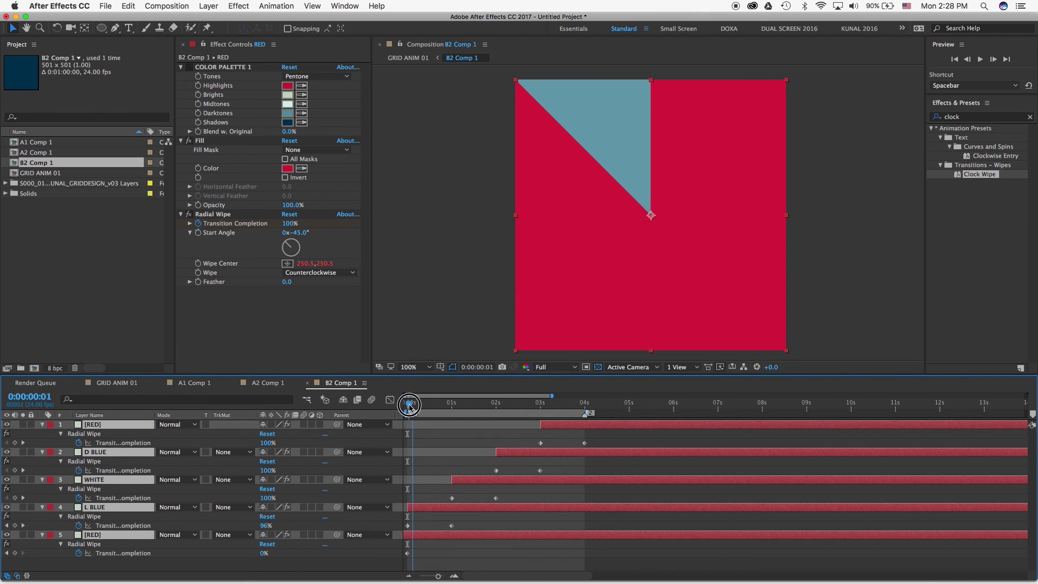
drag(409, 406, 540, 406)
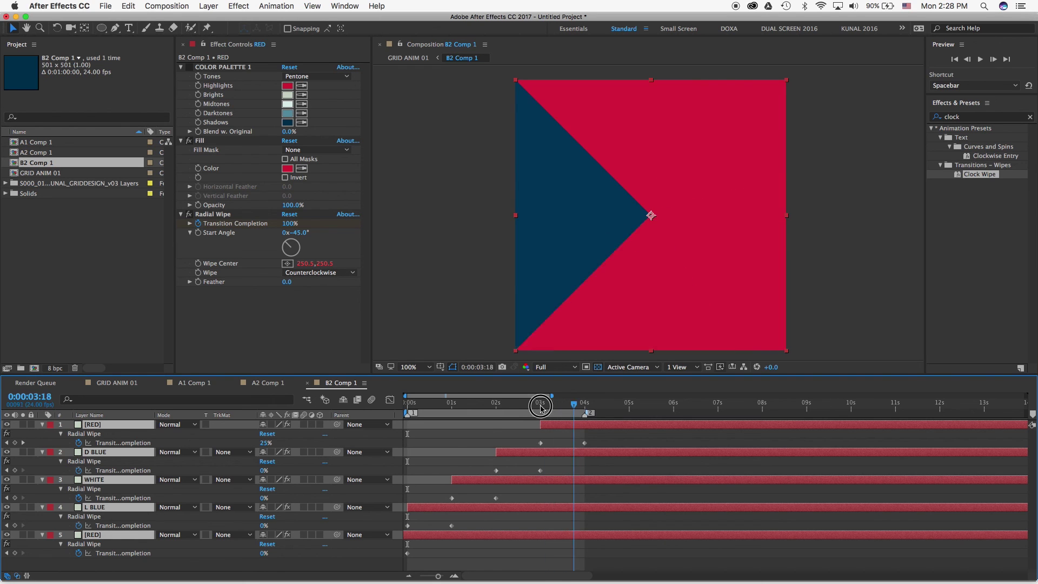
key(space)
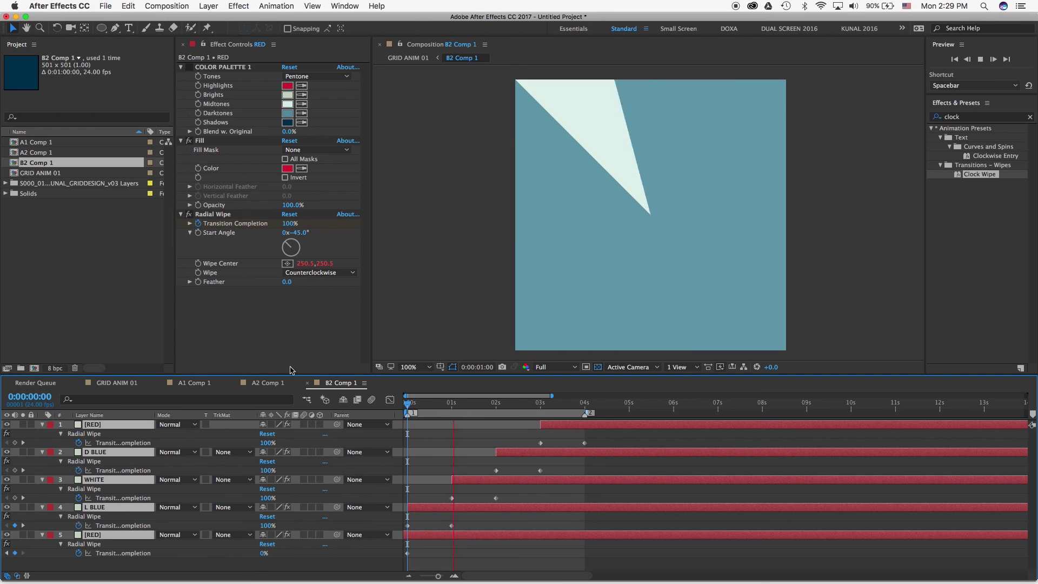
key(space)
Play the GRID ANIM 01 composition and compare the B2 tile with the design by briefly showing the PATTERN layer.
click(116, 383)
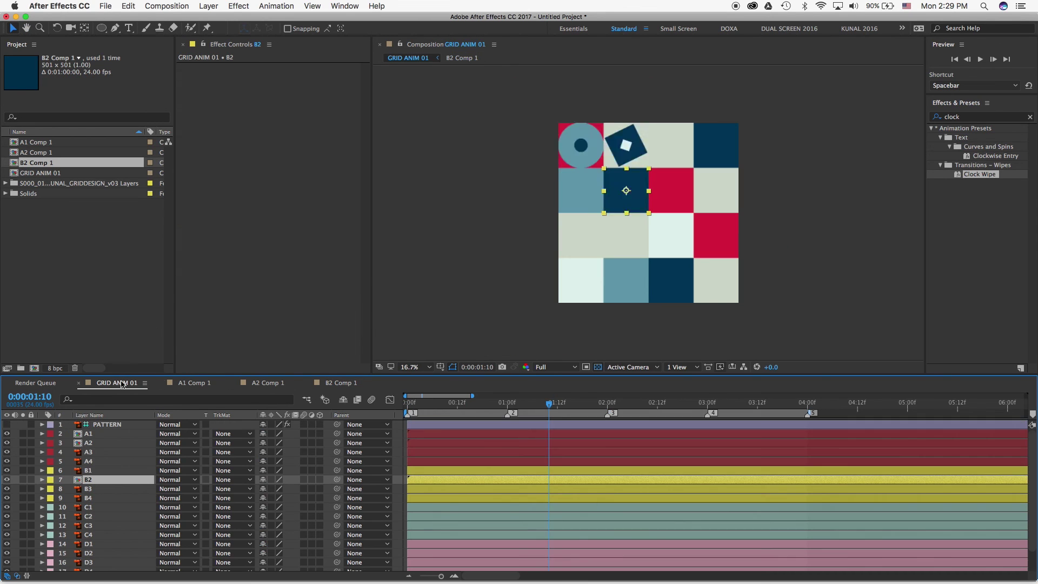
mouse_move(458, 404)
mouse_down()
mouse_move(805, 406)
mouse_move(392, 392)
mouse_move(771, 406)
mouse_move(474, 403)
mouse_up()
key(space)
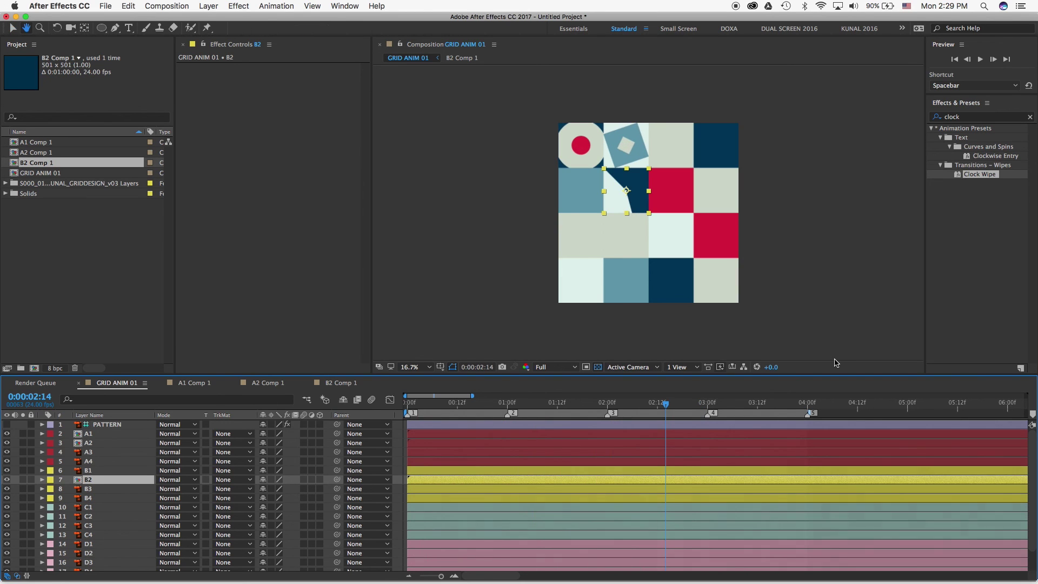
key(space)
click(8, 424)
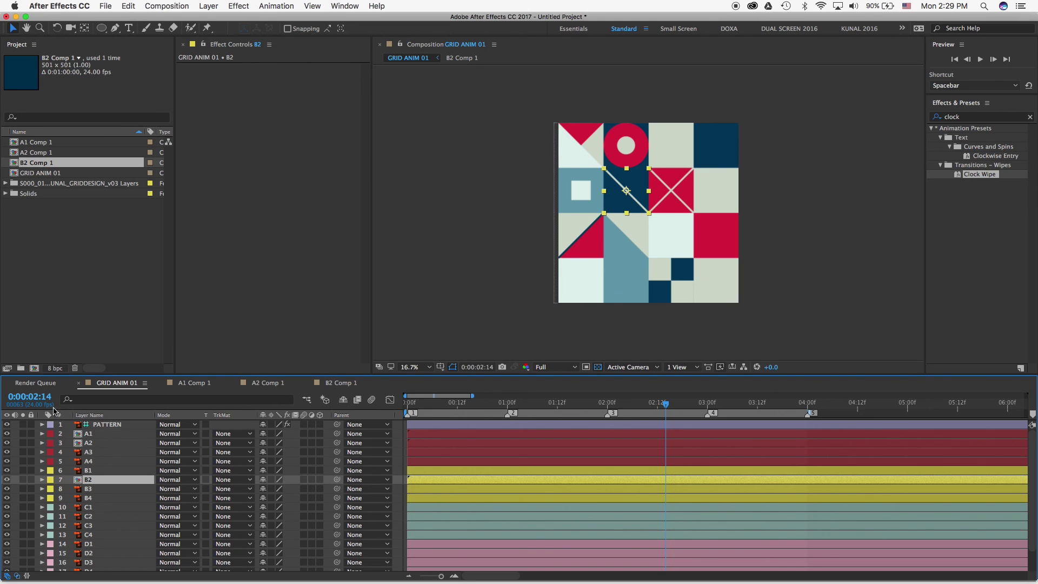
click(8, 425)
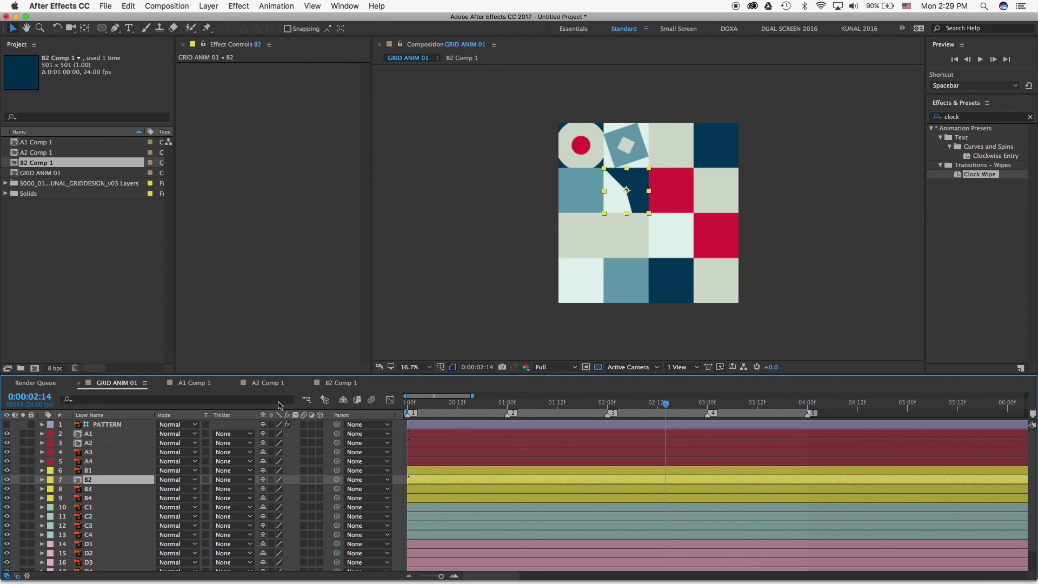
Pre-compose the B3 layer as B3 Comp 1, leaving all attributes in GRID ANIM 01, and set its label color to yellow.
click(673, 191)
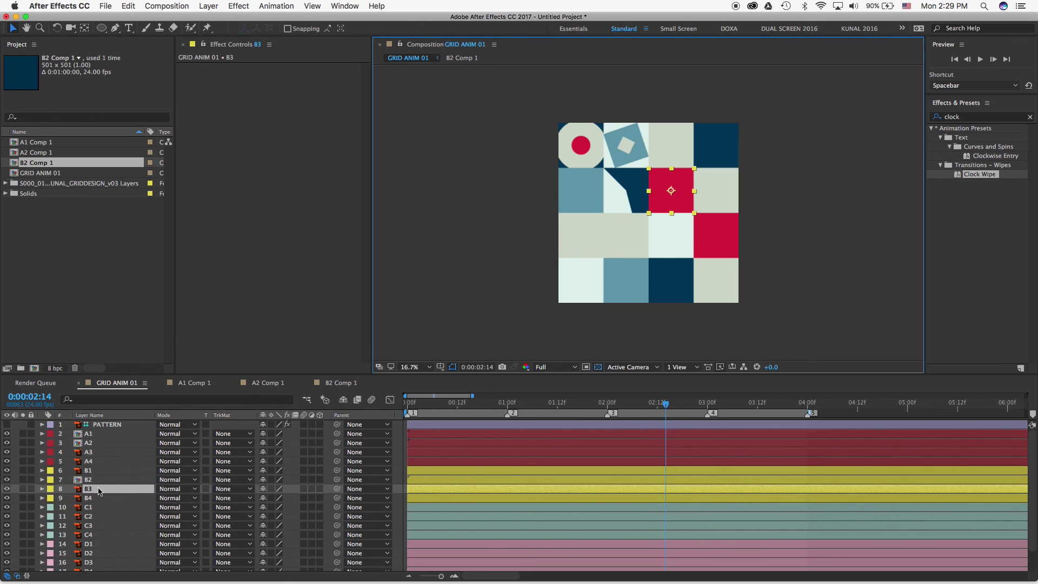
key(super+shift+c)
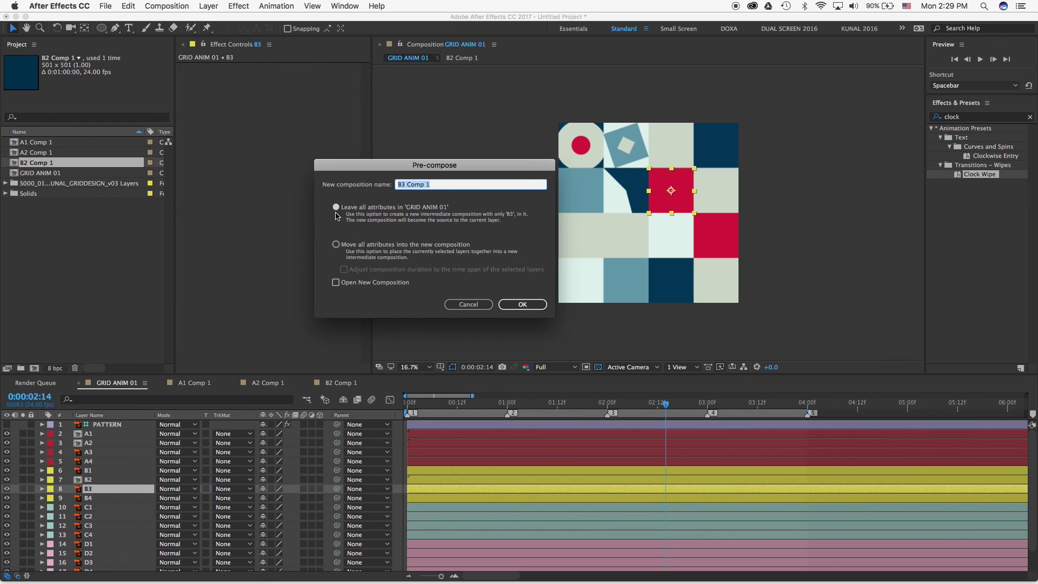
click(522, 303)
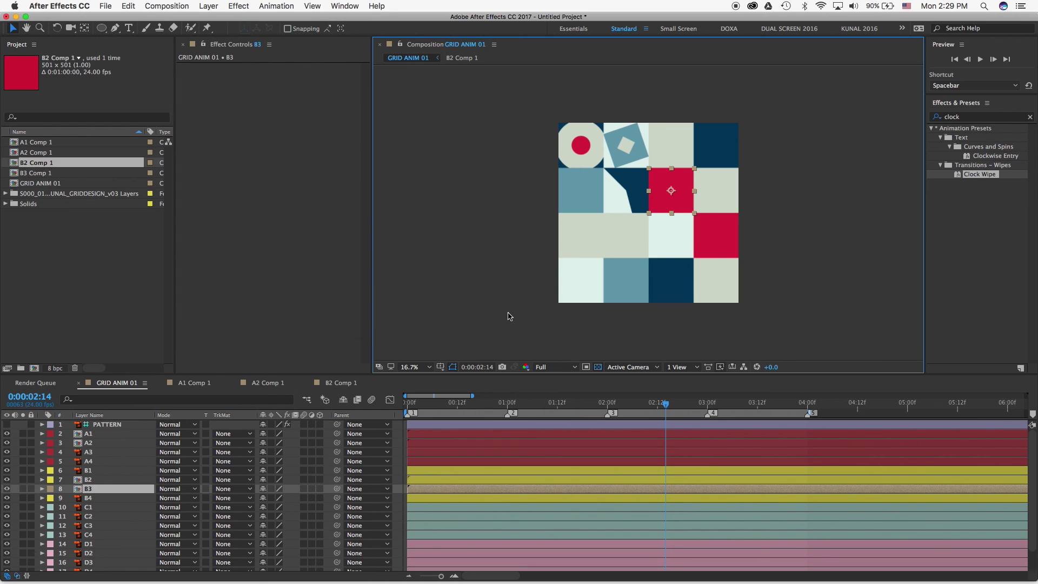
click(52, 488)
click(81, 424)
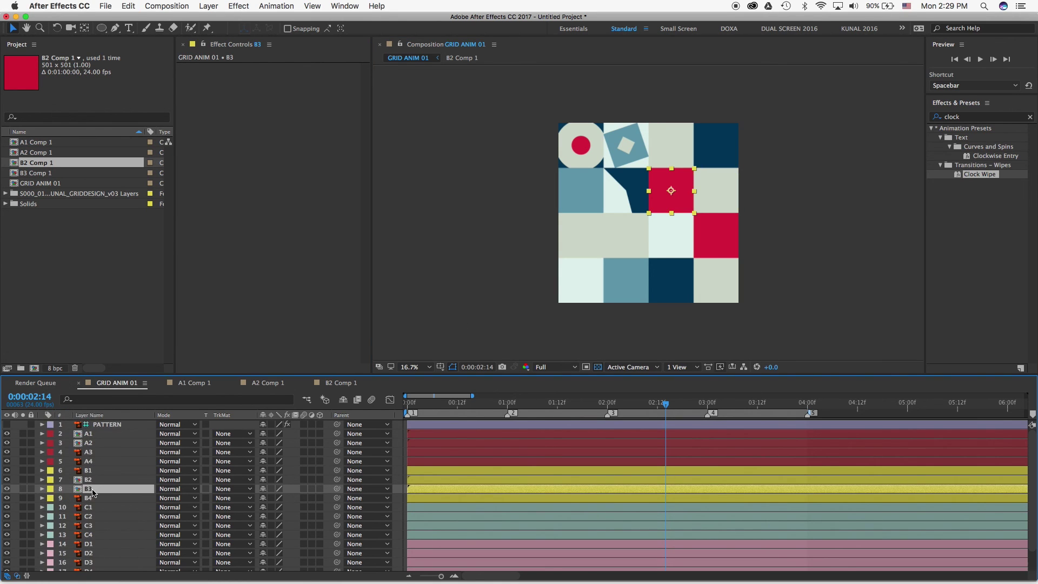
Open B3 Comp 1 at 100% view and delete its original artwork layer.
double_click(92, 491)
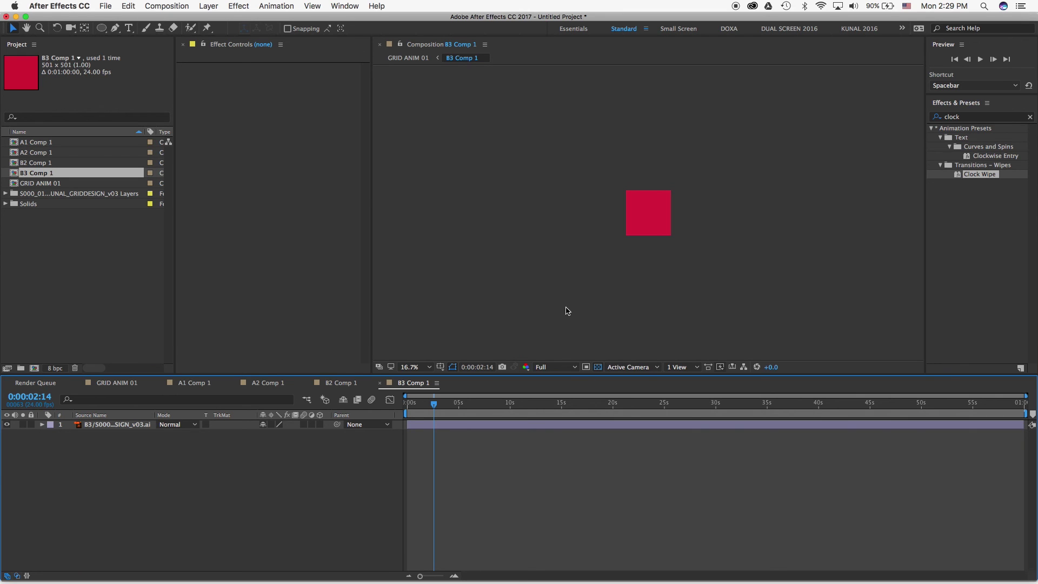
key(slash)
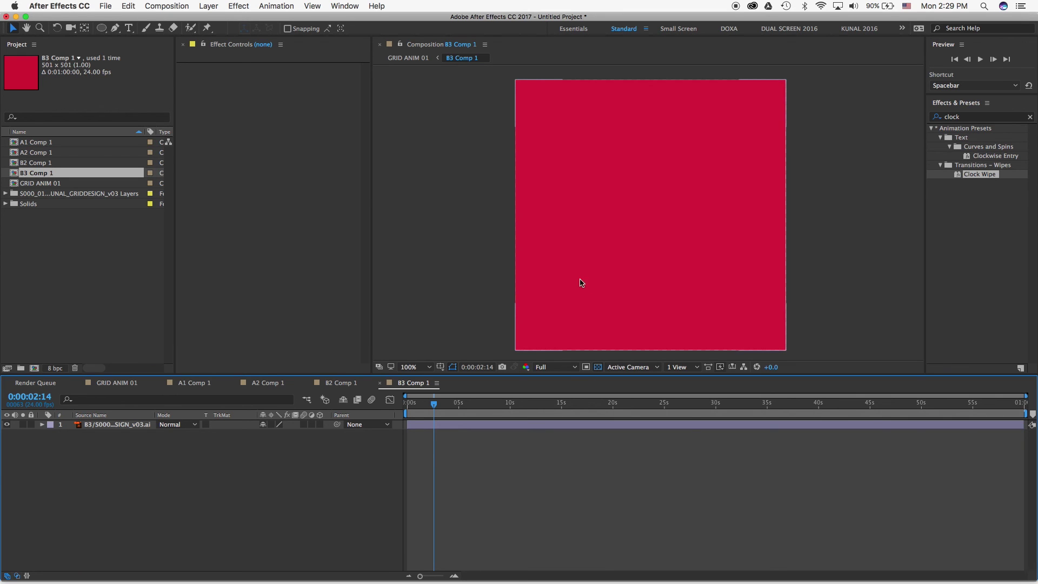
click(112, 425)
key(Delete)
Create a comp-size 501 x 501 px solid named BG and paste the COLOR PALETTE 1 effect onto it.
right_click(105, 460)
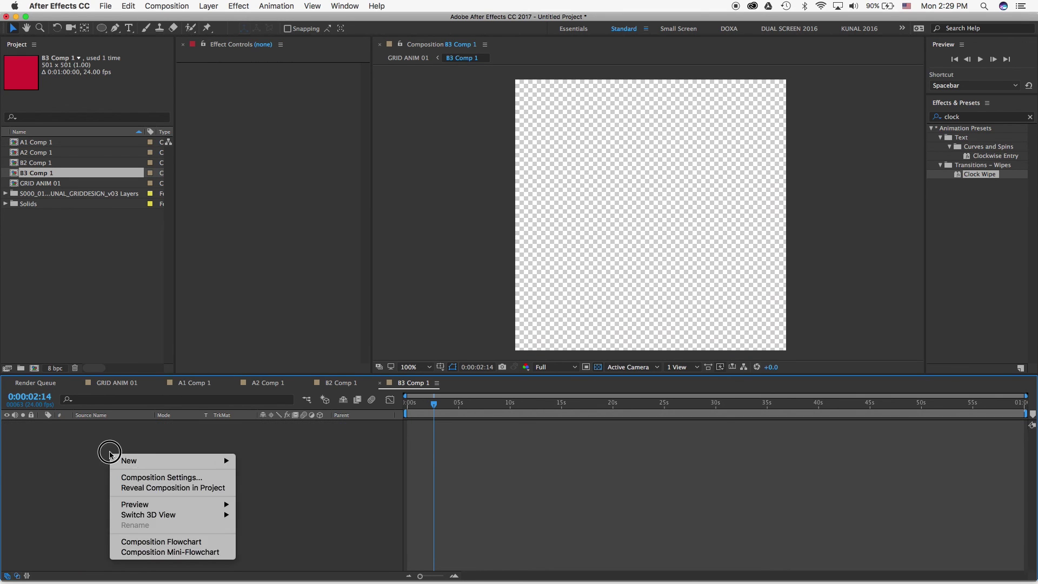
mouse_move(146, 461)
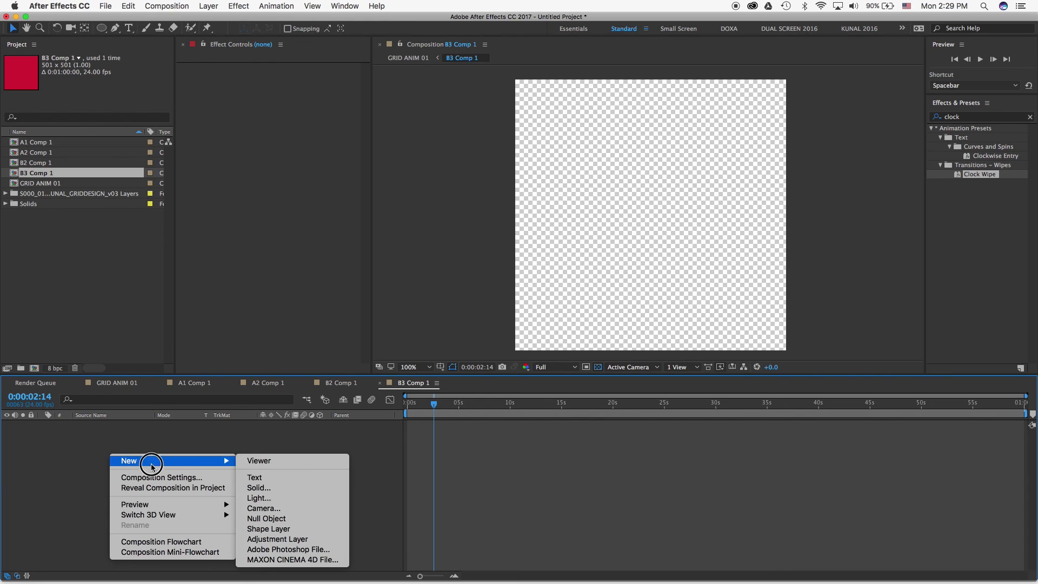
click(265, 487)
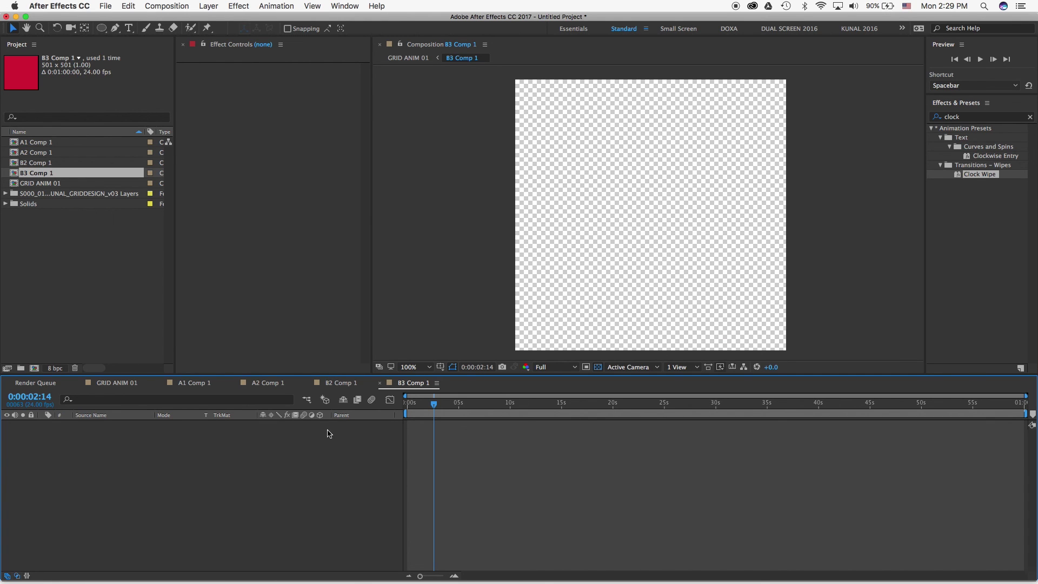
text(BG)
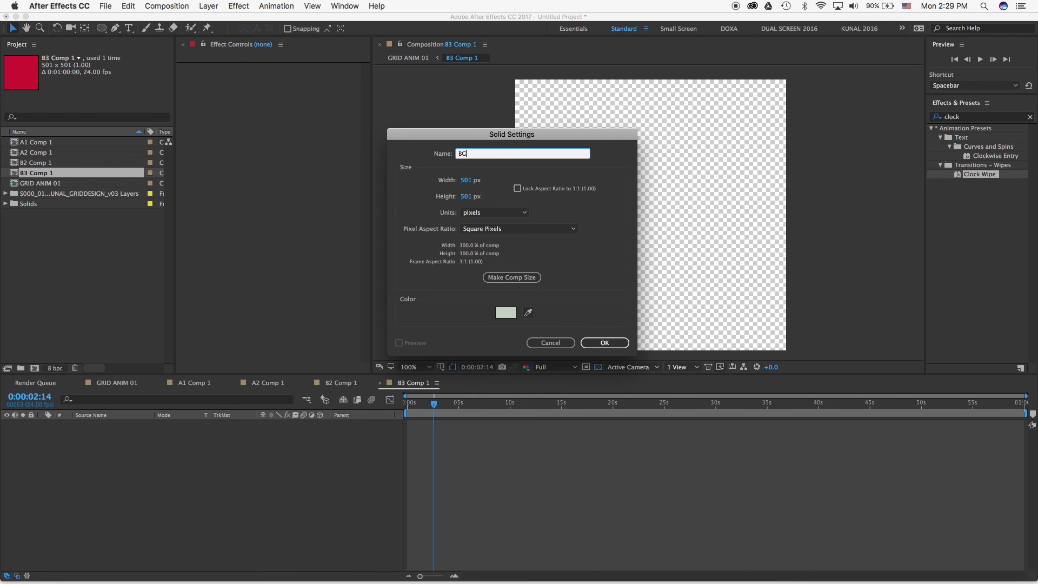
key(Return)
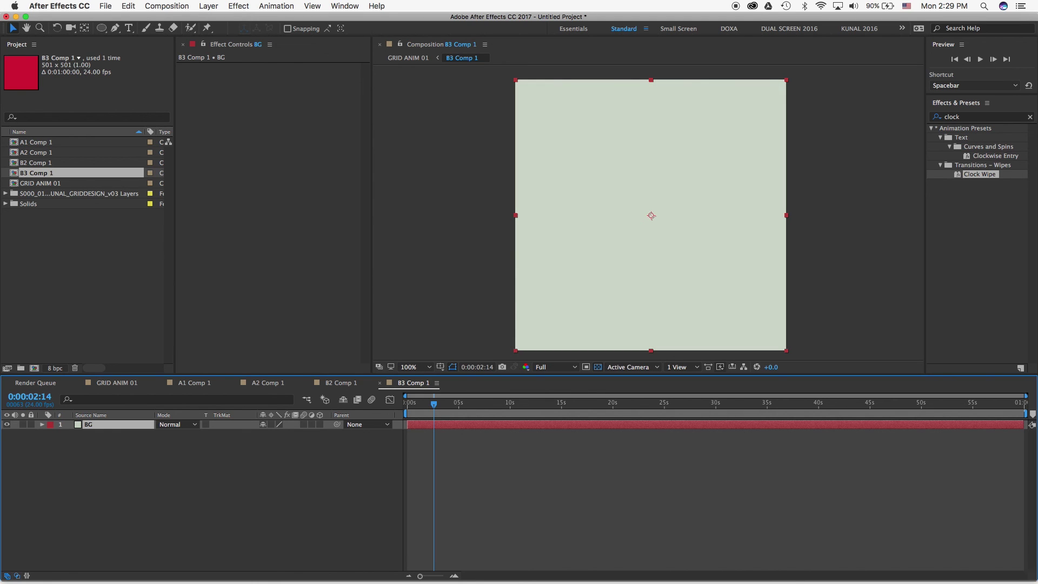
key(super+v)
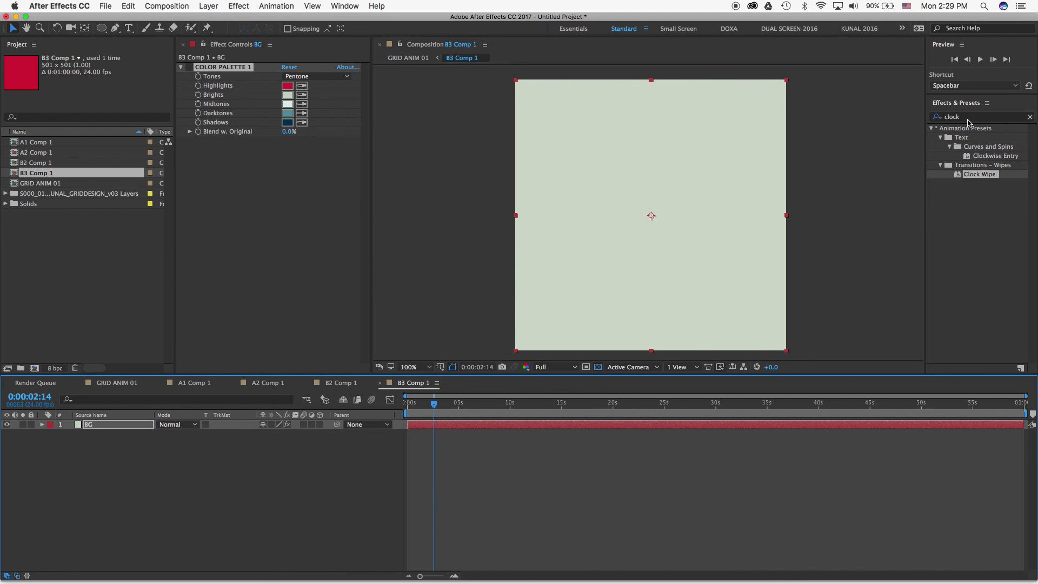
Apply the Fill effect to the BG solid and sample its color from the palette's red Highlights swatch.
click(1031, 118)
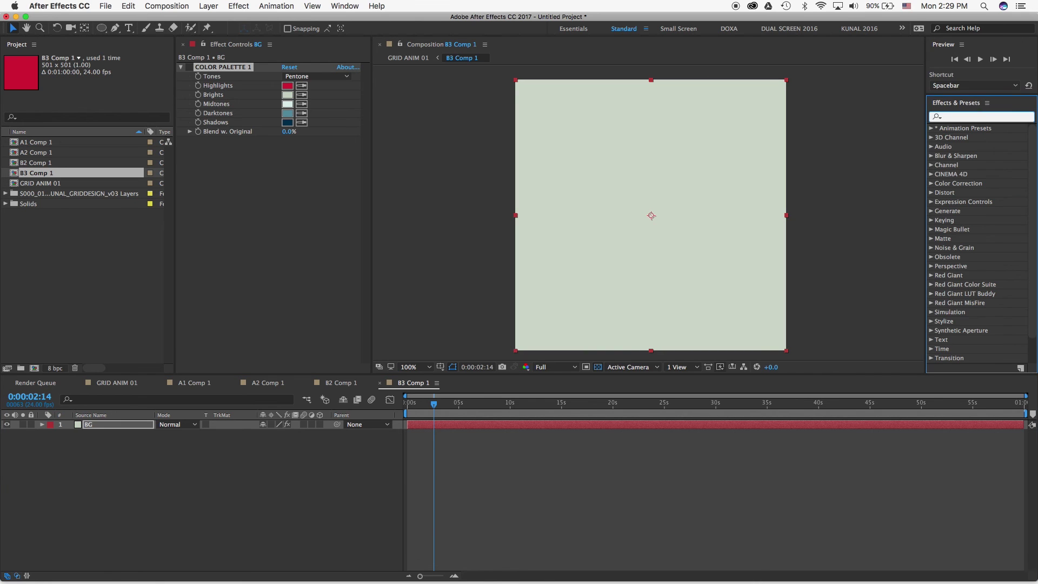
text(fill)
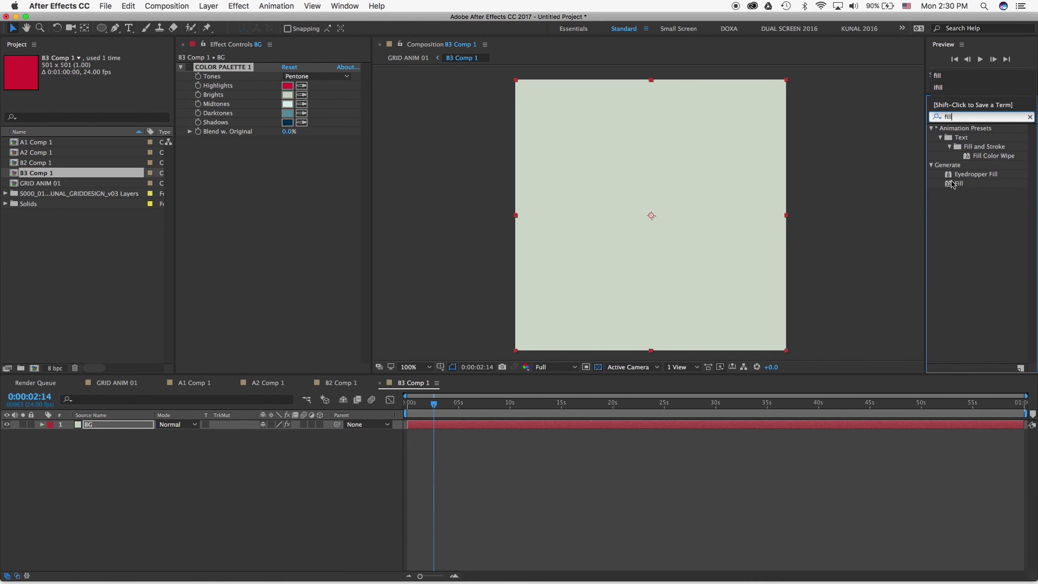
double_click(953, 183)
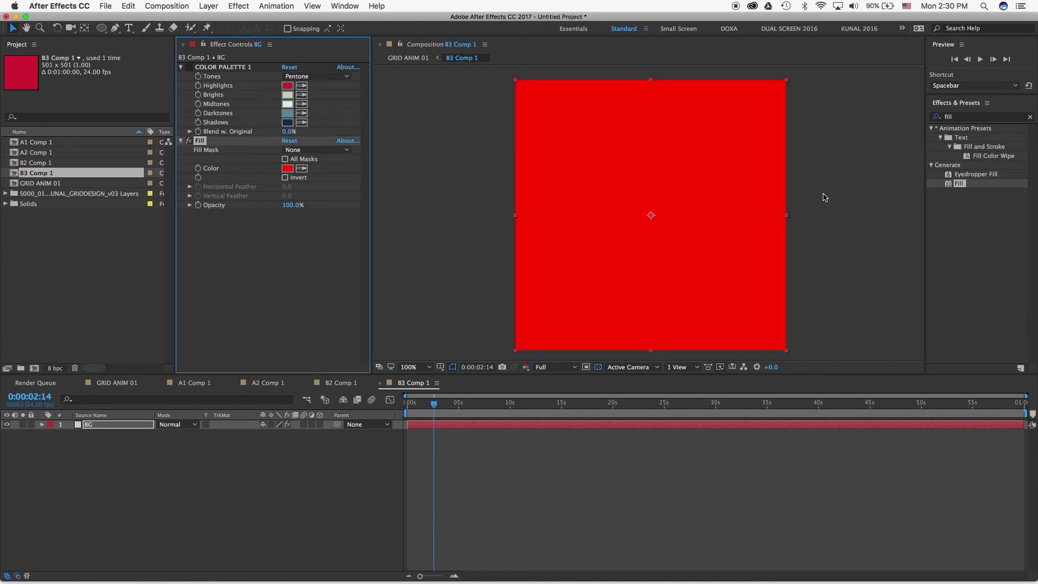
click(287, 86)
click(405, 464)
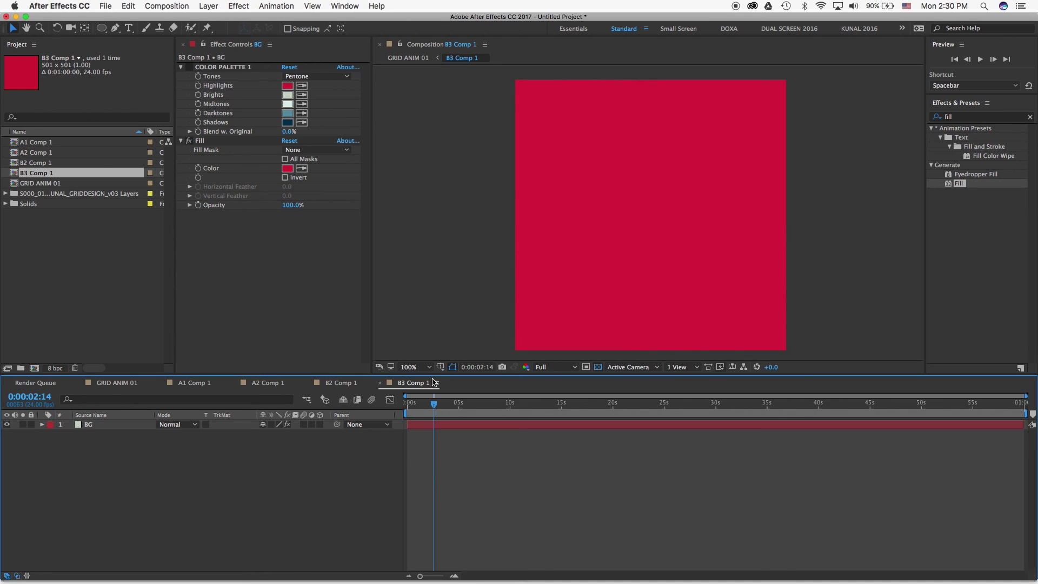
At 0:00:00:00, draw a diagonal line with the Pen tool from beyond the tile's upper-left corner to beyond its lower-right corner.
drag(434, 402, 266, 409)
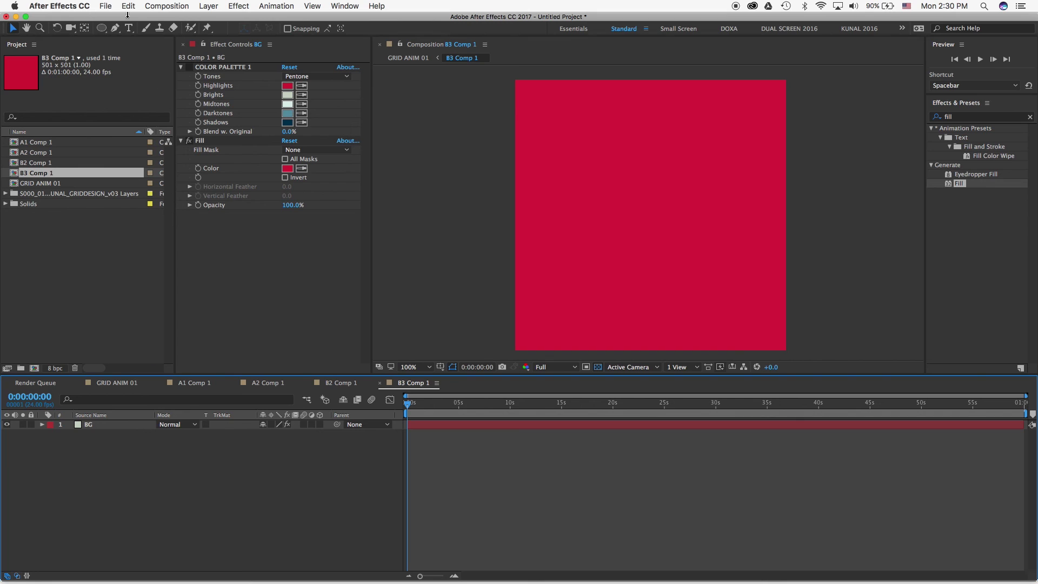
click(115, 28)
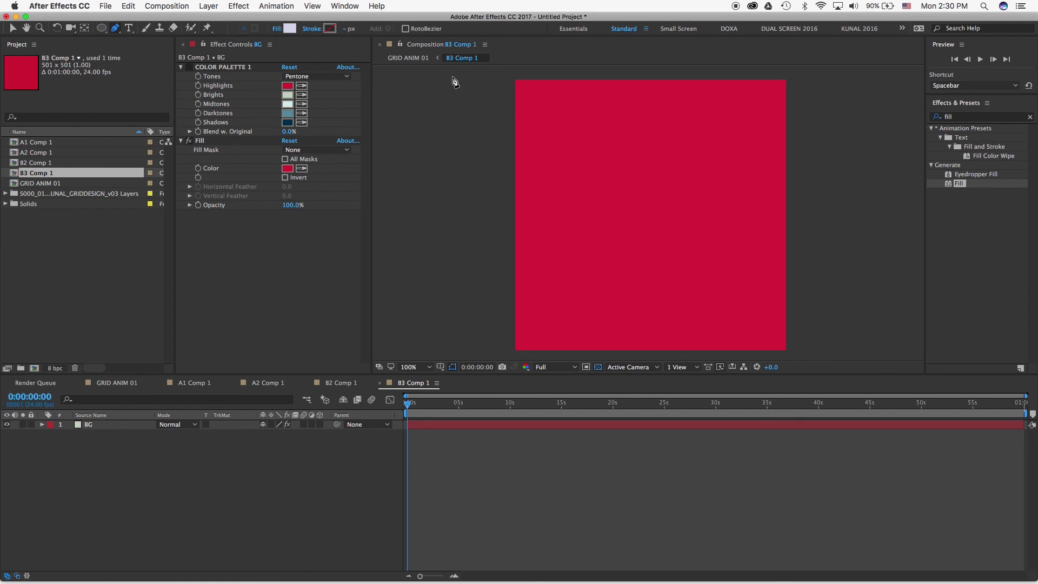
click(508, 73)
click(794, 356)
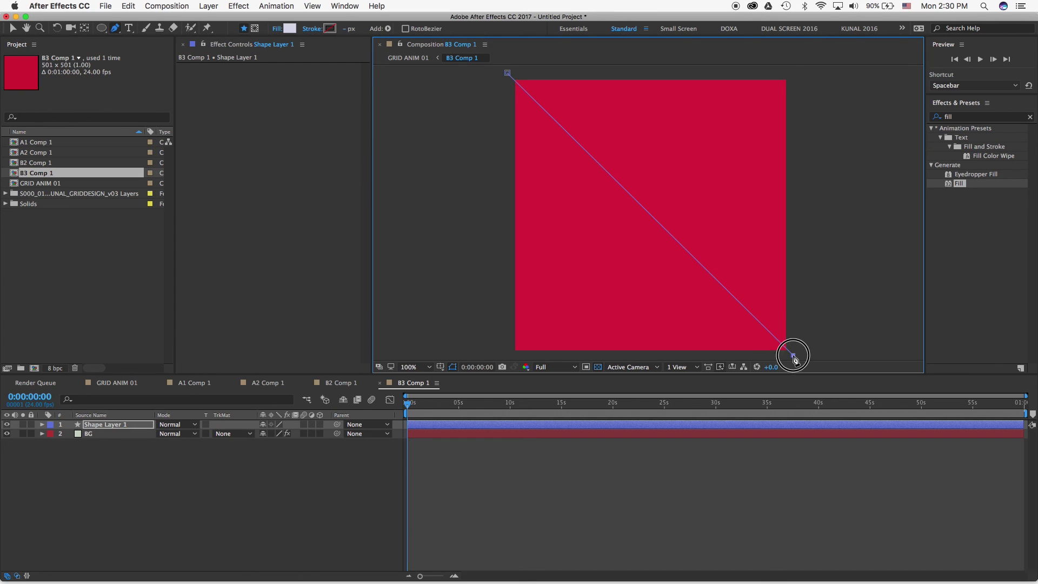
Move both end points of the diagonal line slightly farther outside the tile's corners.
key(space)
drag(684, 306, 664, 273)
key(v)
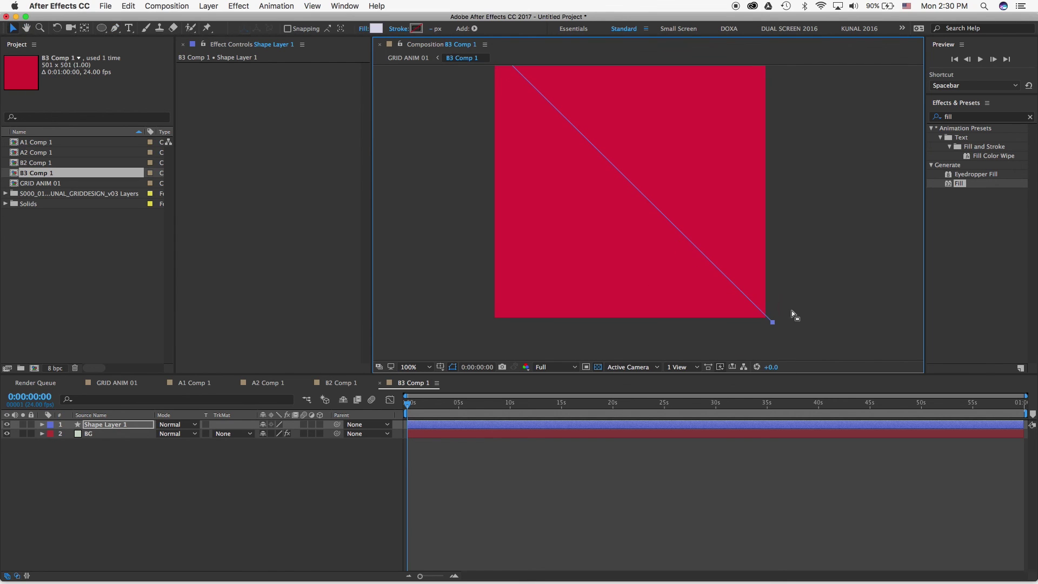
mouse_move(787, 316)
mouse_down()
mouse_move(758, 329)
mouse_move(779, 329)
mouse_up()
scroll(531, 213, up, 5)
scroll(530, 213, left, 2)
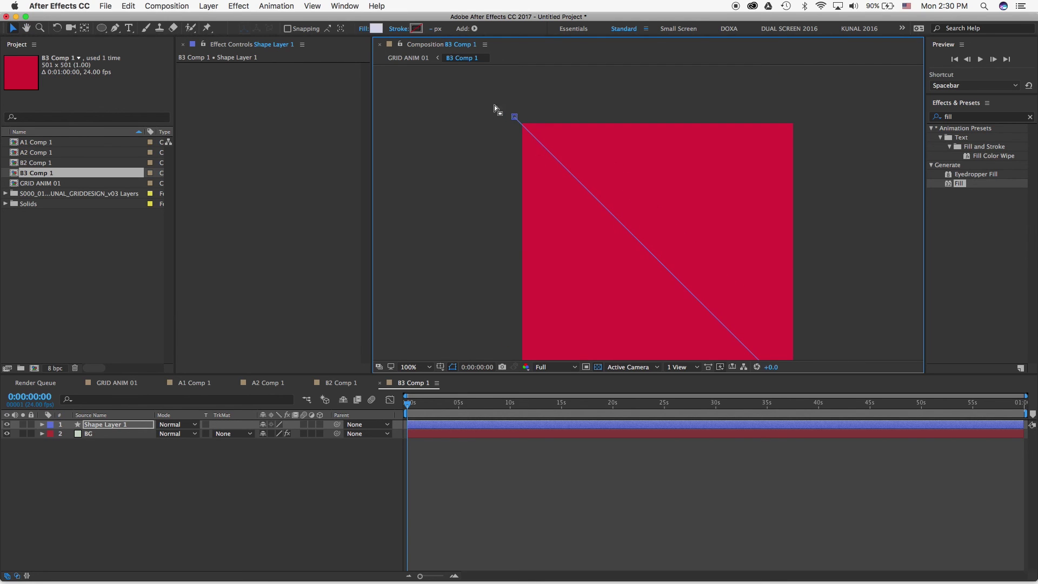
drag(515, 117, 506, 109)
scroll(539, 271, down, 3)
scroll(540, 271, right, 3)
Set the fill of the diagonal line's shape layer to None.
click(97, 457)
click(113, 424)
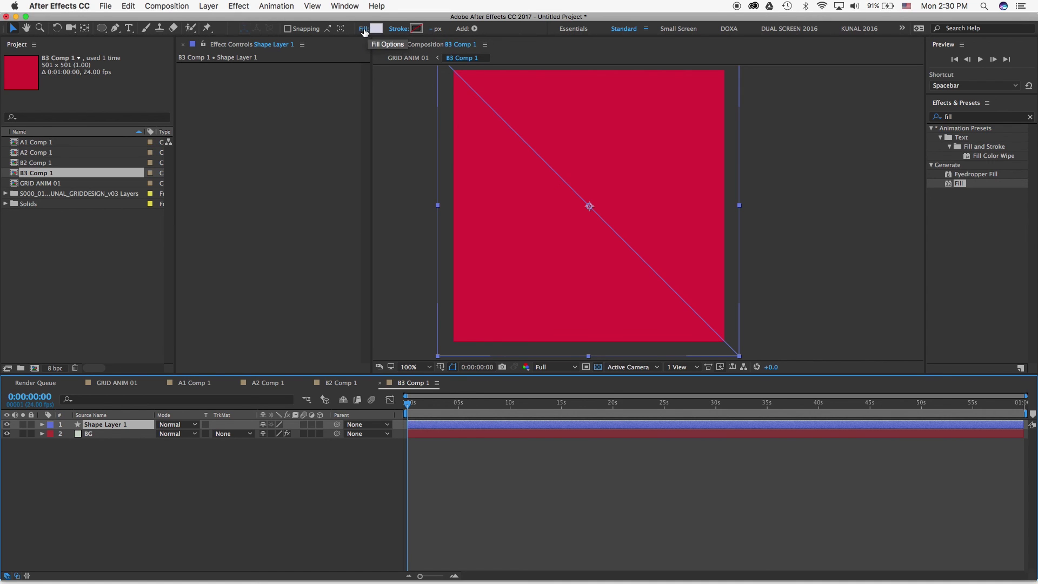
click(362, 28)
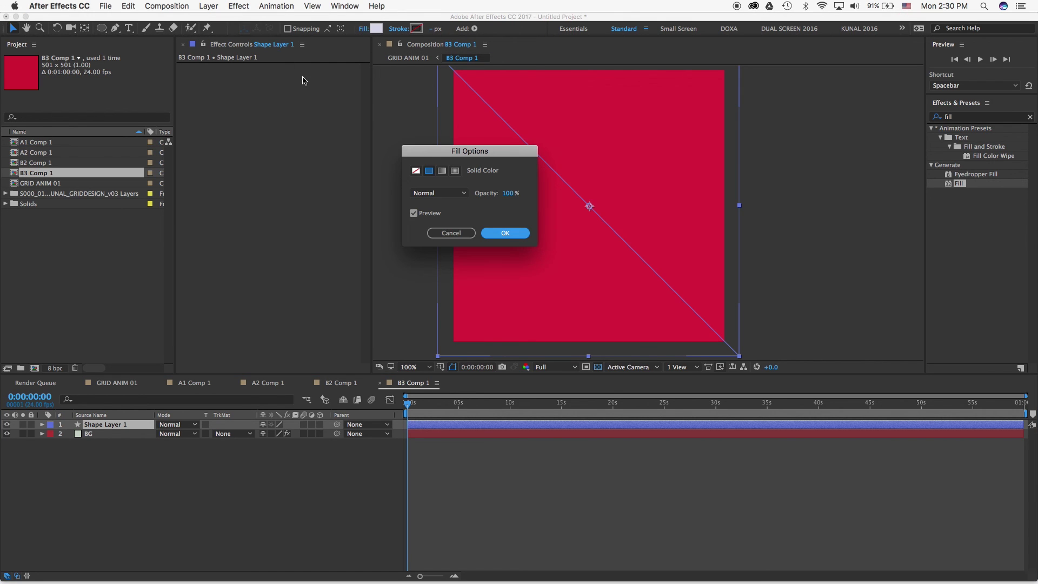
click(416, 171)
click(505, 232)
Give the diagonal line a solid dark blue stroke with a width of 50 px.
click(398, 29)
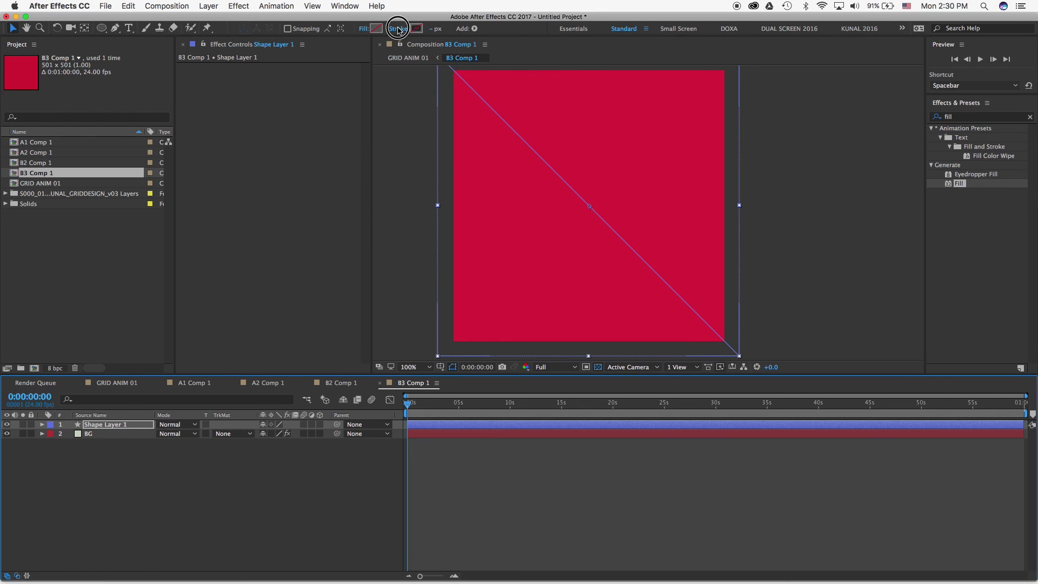
click(427, 171)
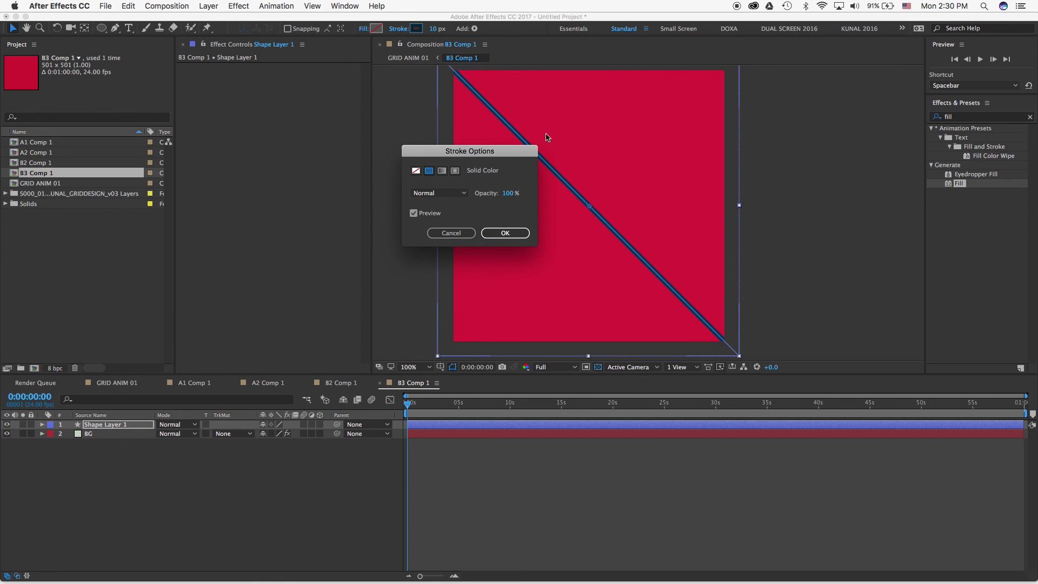
click(505, 233)
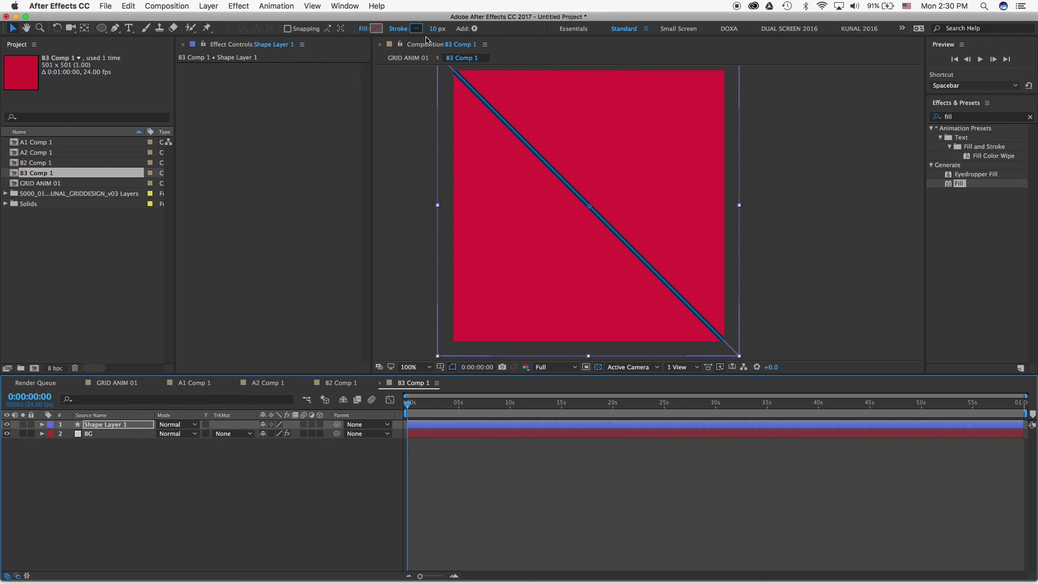
mouse_move(431, 30)
mouse_down()
mouse_move(488, 30)
mouse_move(464, 37)
mouse_up()
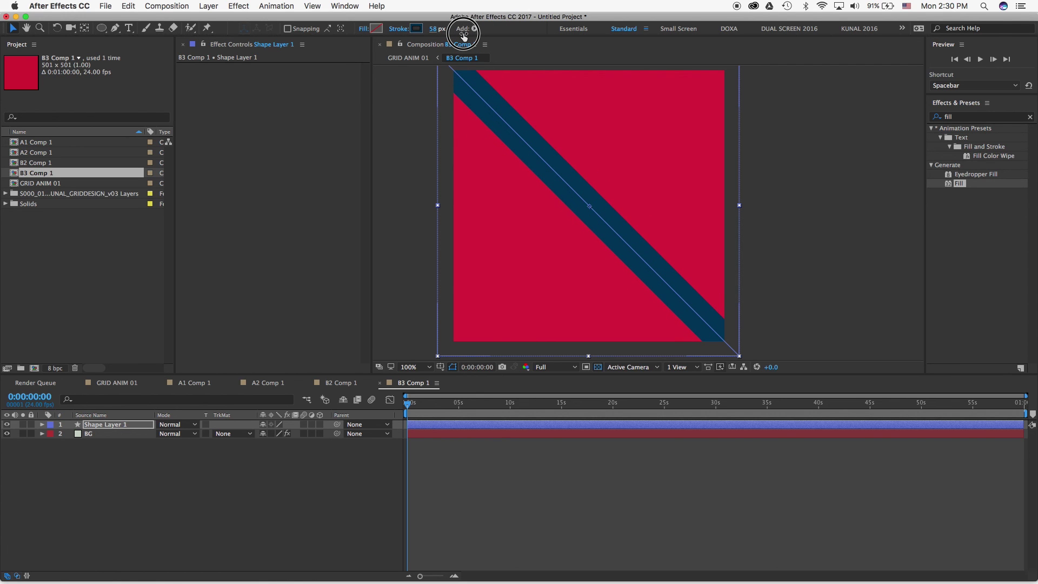
drag(464, 36, 452, 26)
click(432, 28)
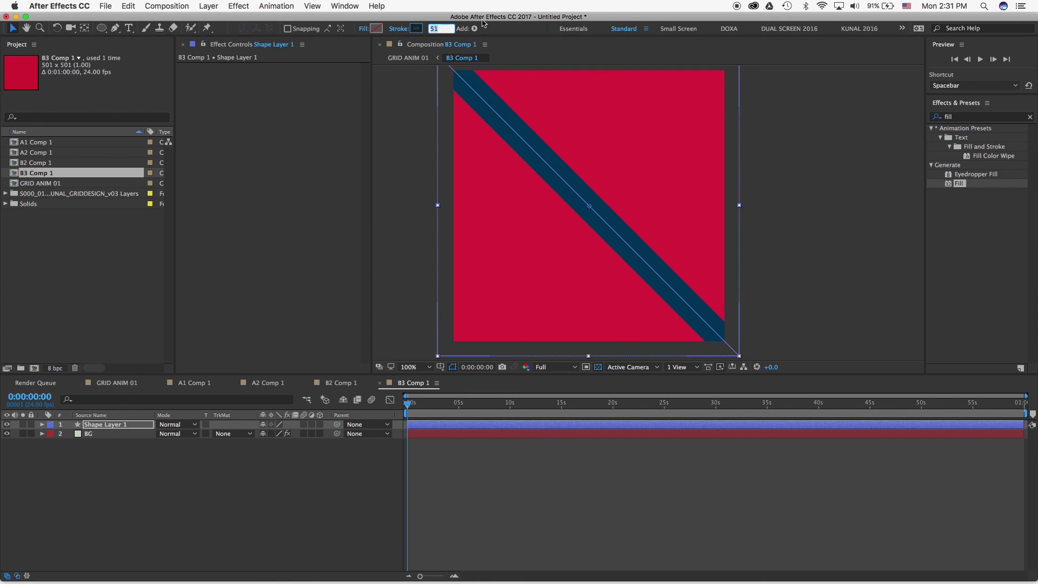
text(50)
Rename the shape layer as LINE 01.
click(210, 471)
click(98, 425)
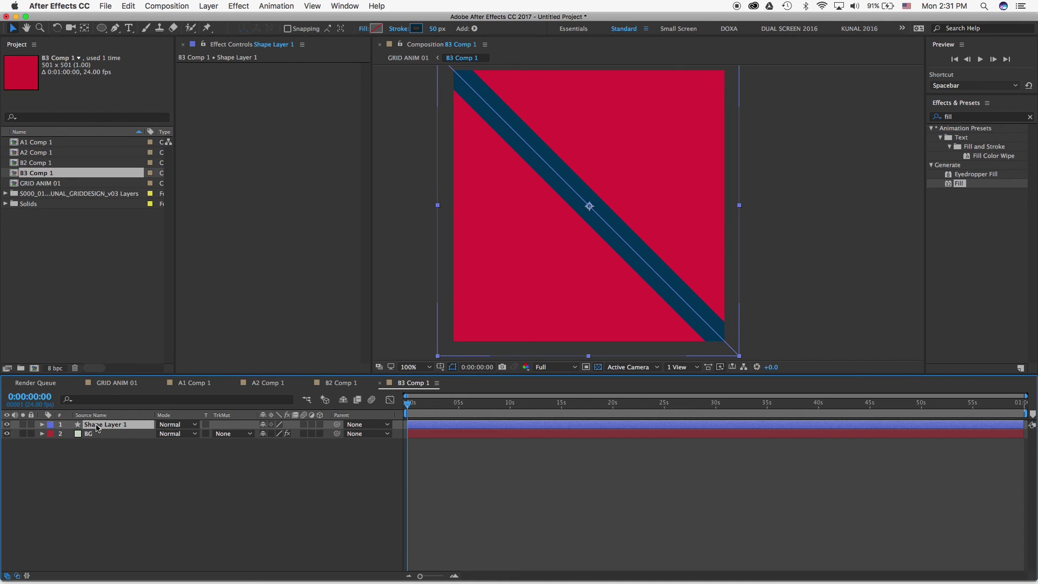
key(Return)
text(LINE 01)
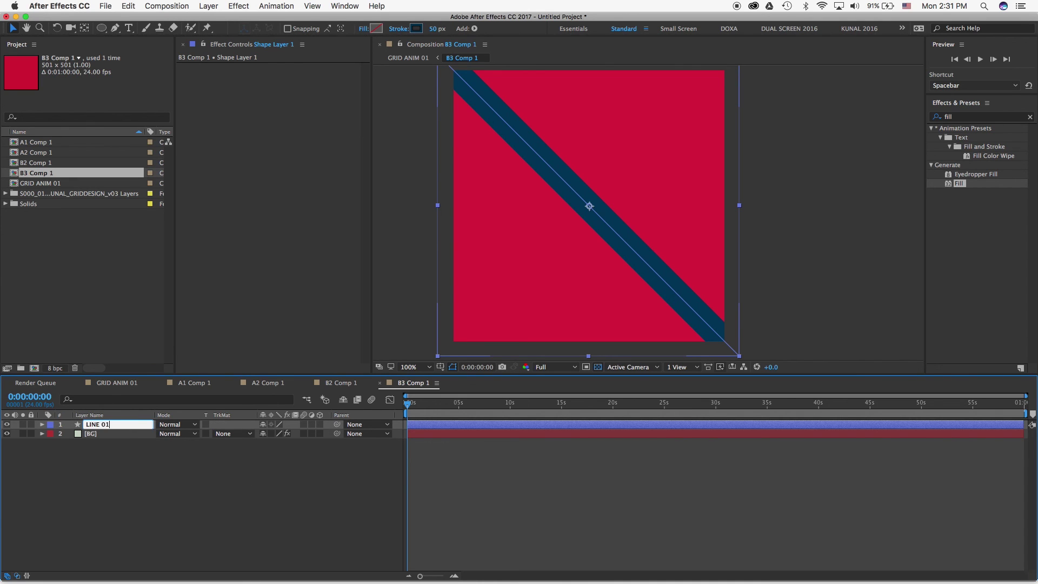
key(Return)
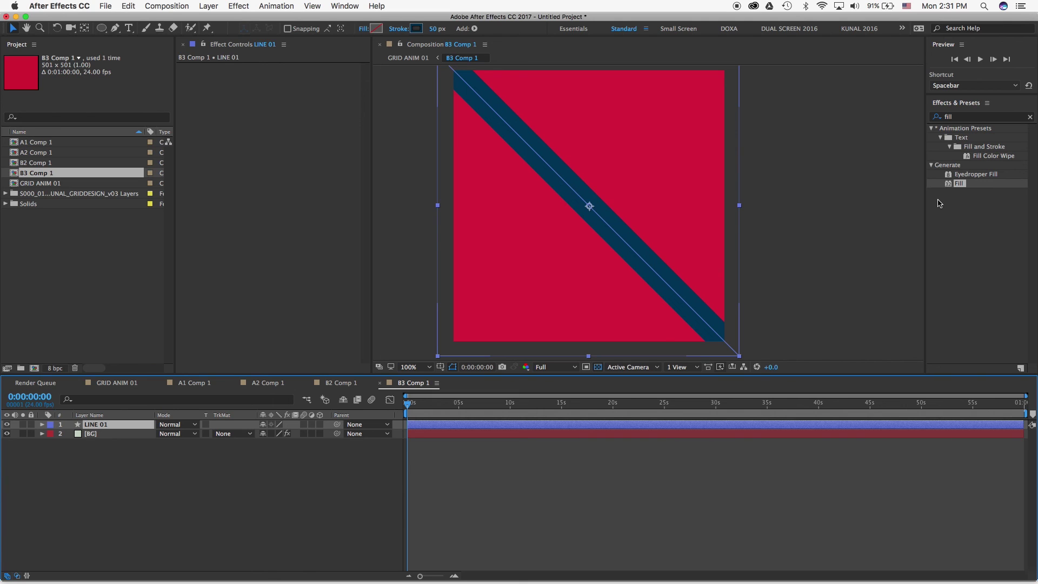
Place composition marker 1 at 0:00:00:00 and marker 2 at 0:00:04:00.
drag(1032, 415, 412, 414)
key(equal)
key(equal)
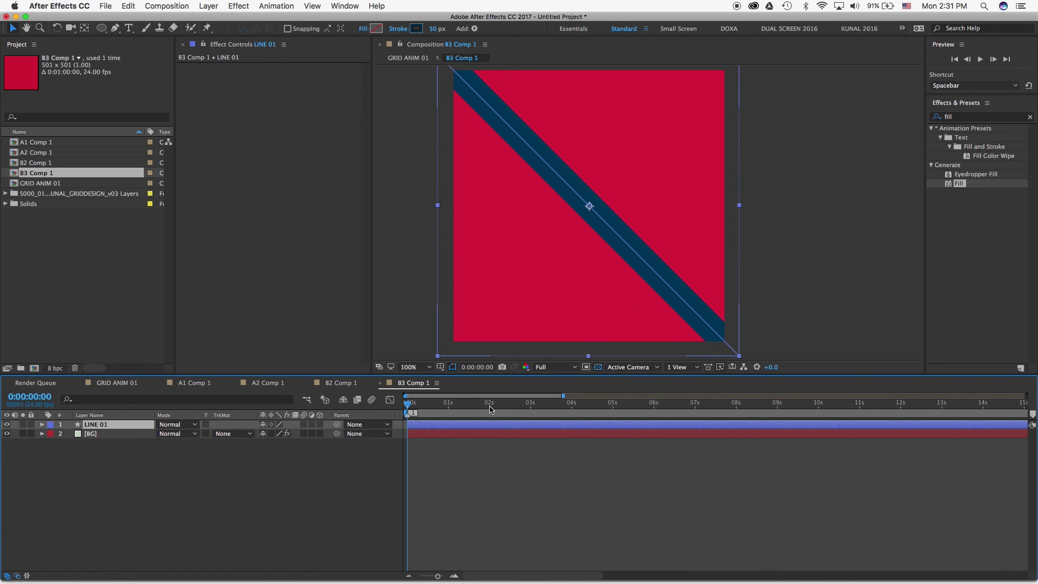
click(574, 406)
drag(575, 406, 572, 405)
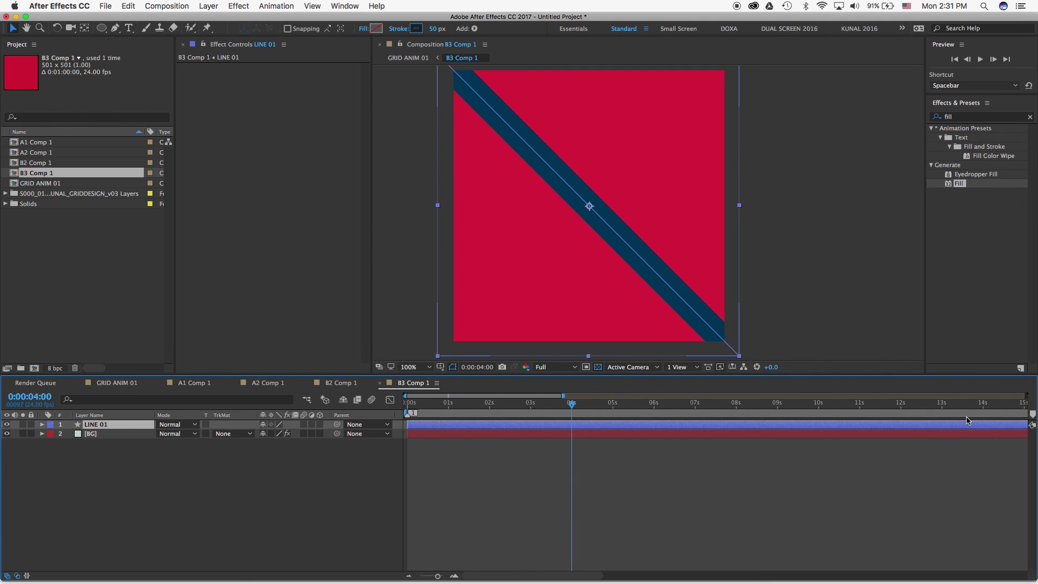
drag(1032, 416, 571, 416)
End the composition's work area at 0:00:04:00.
key(equal)
key(equal)
key(equal)
key(equal)
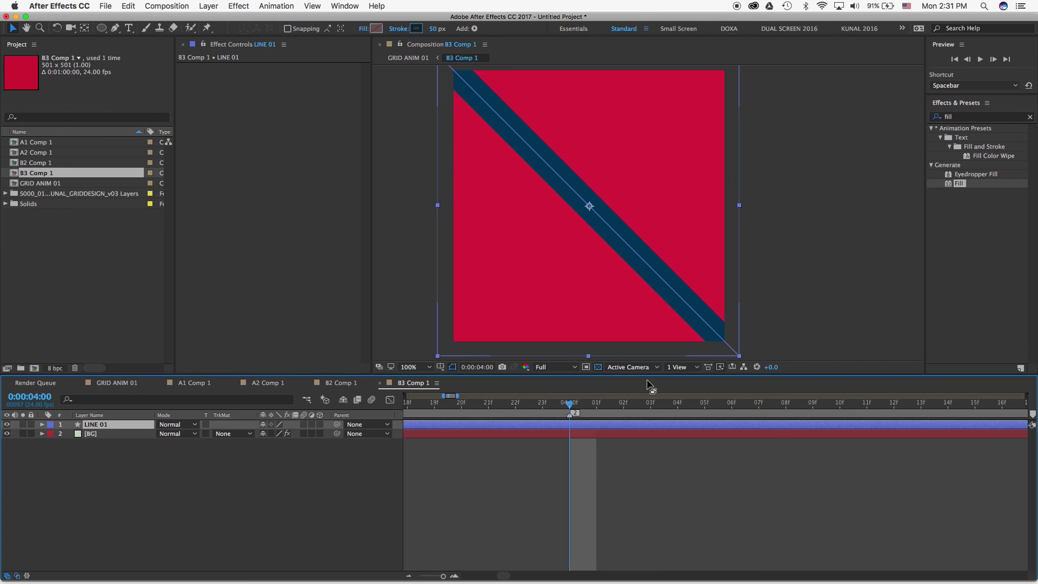
key(n)
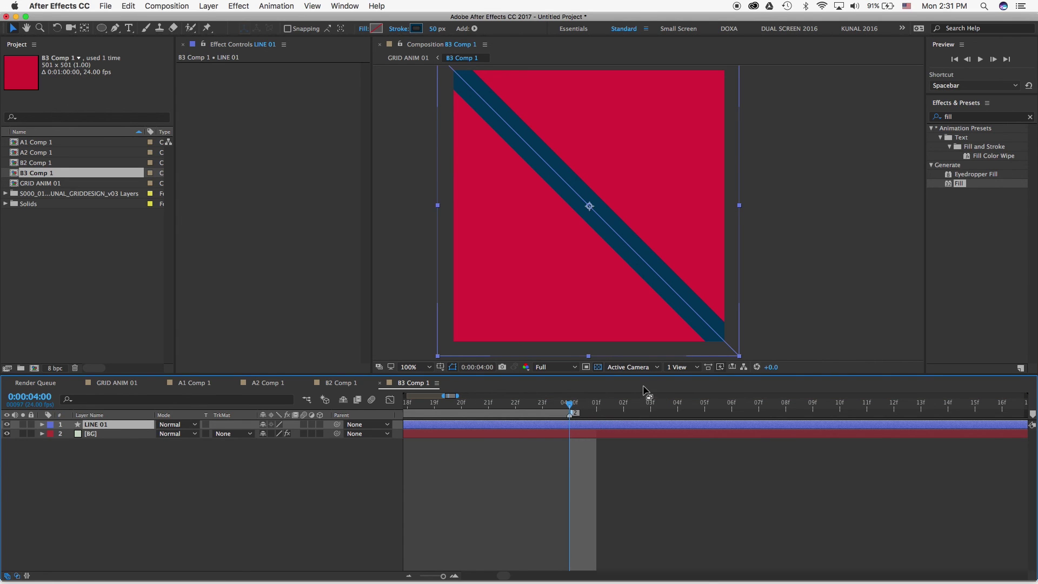
Set a starting Rotation keyframe on LINE 01 at 0:00:00:00.
key(minus)
key(minus)
key(minus)
key(minus)
key(minus)
key(Home)
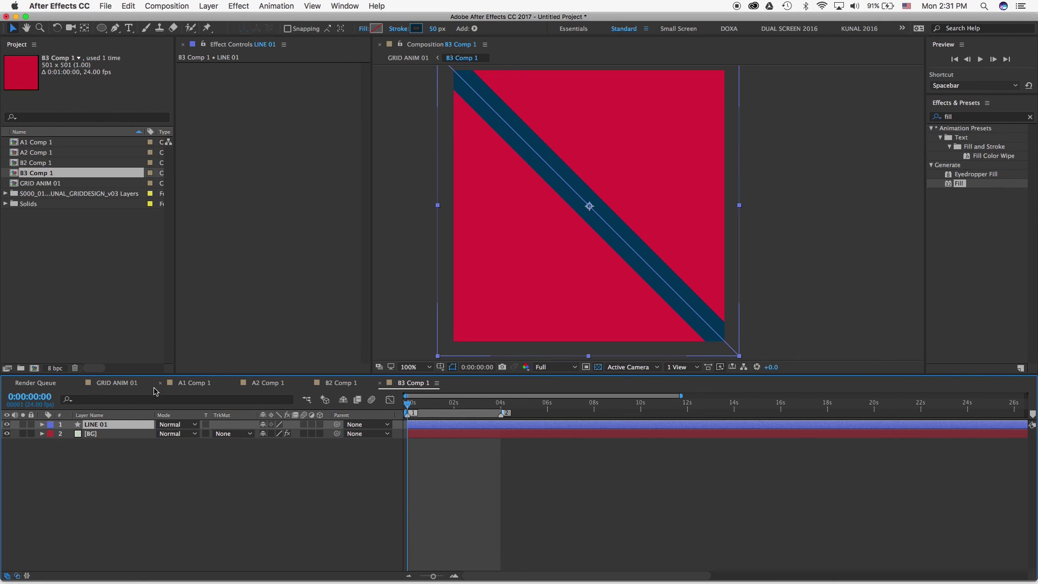
key(r)
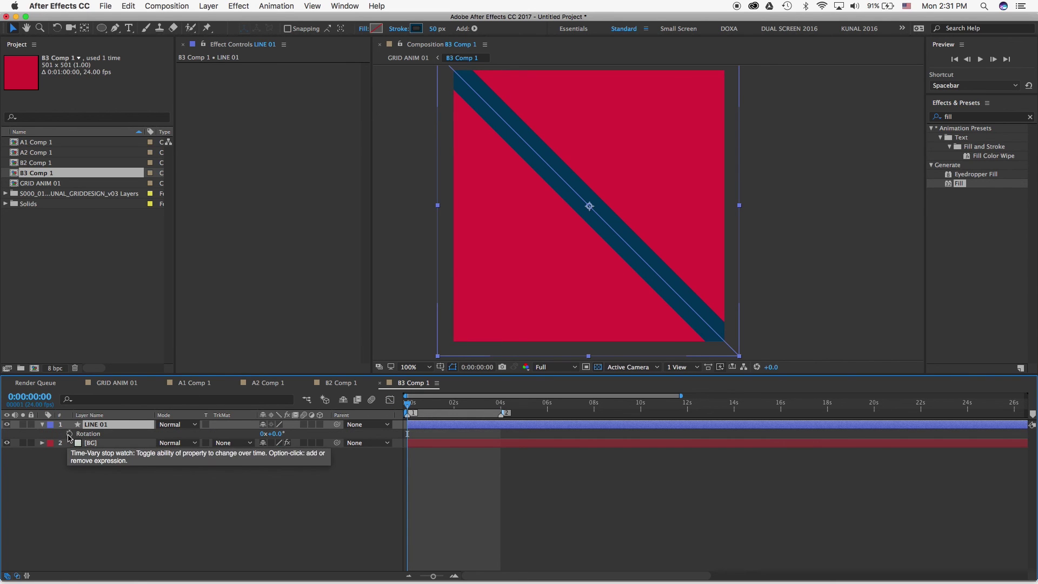
click(69, 434)
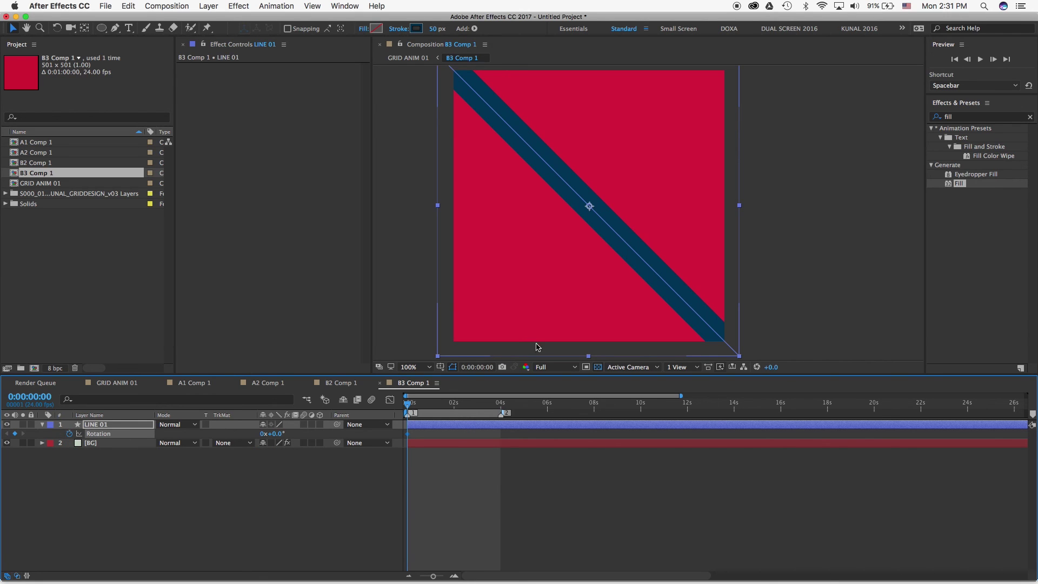
At 0:00:04:00, add a Rotation keyframe of 360° to LINE 01 for one full turn.
key(equal)
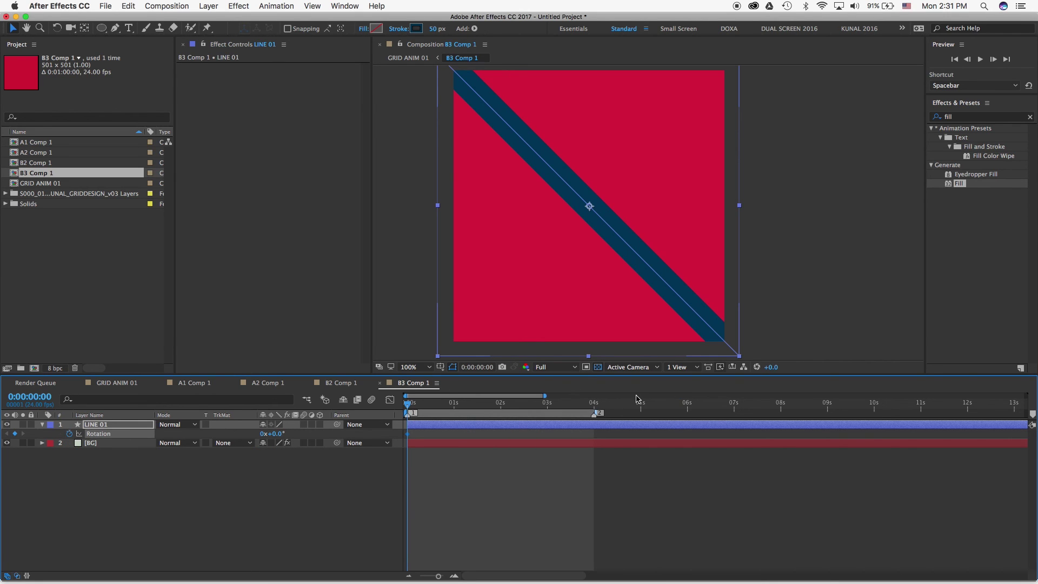
key(2)
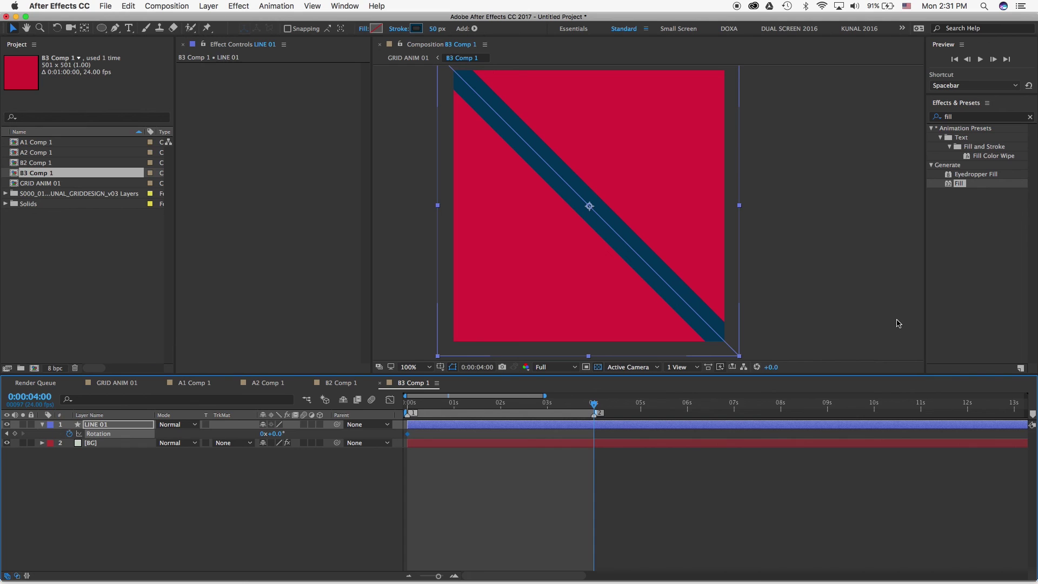
key(equal)
key(equal)
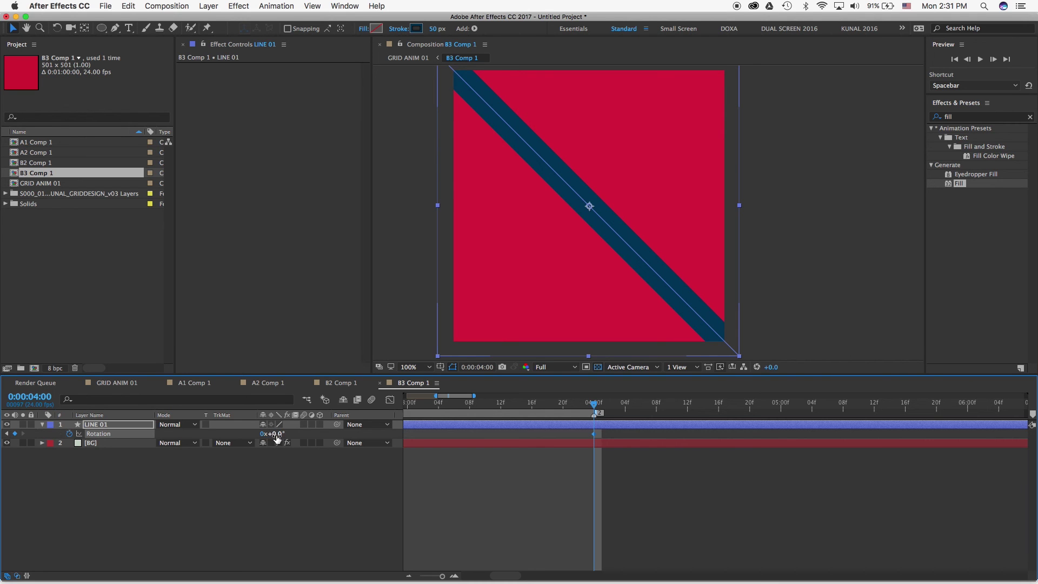
drag(278, 435, 482, 447)
drag(284, 435, 282, 437)
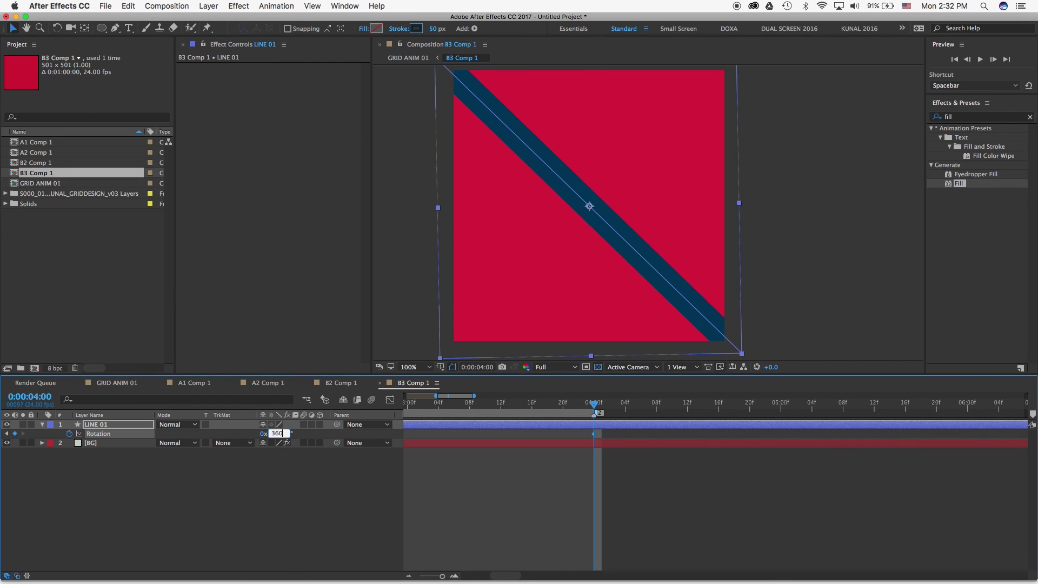
key(Return)
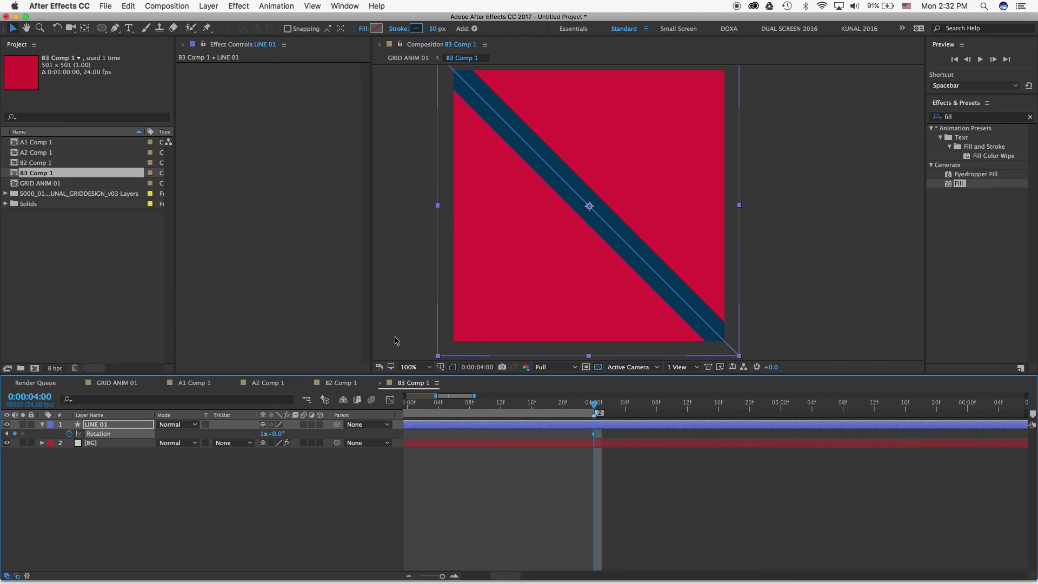
Preview the rotating line within the work area.
key(minus)
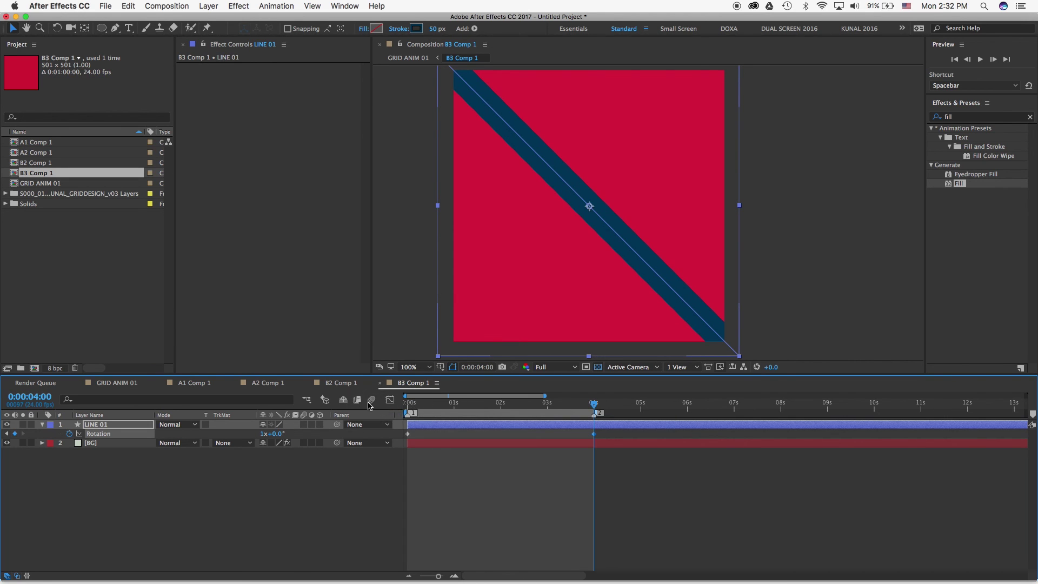
key(space)
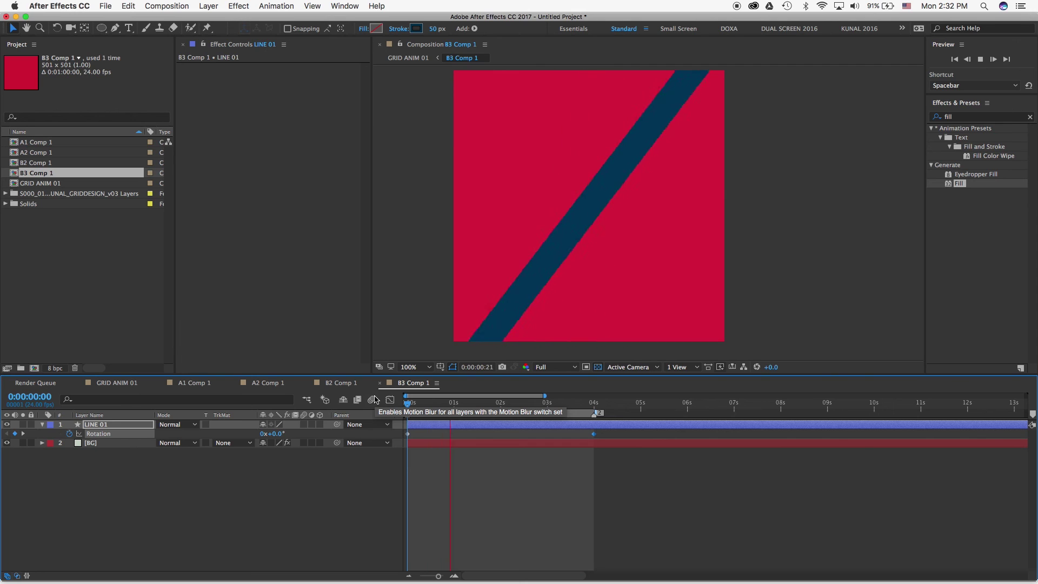
key(space)
Move LINE 01's final Rotation keyframe one frame earlier, to 0:00:03:23.
click(591, 400)
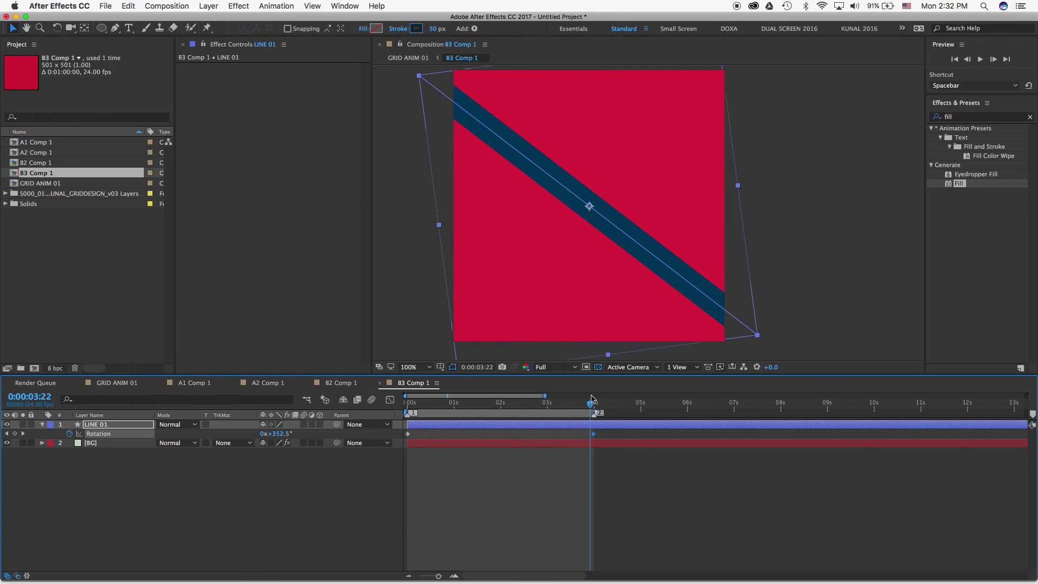
key(equal)
key(equal)
click(597, 403)
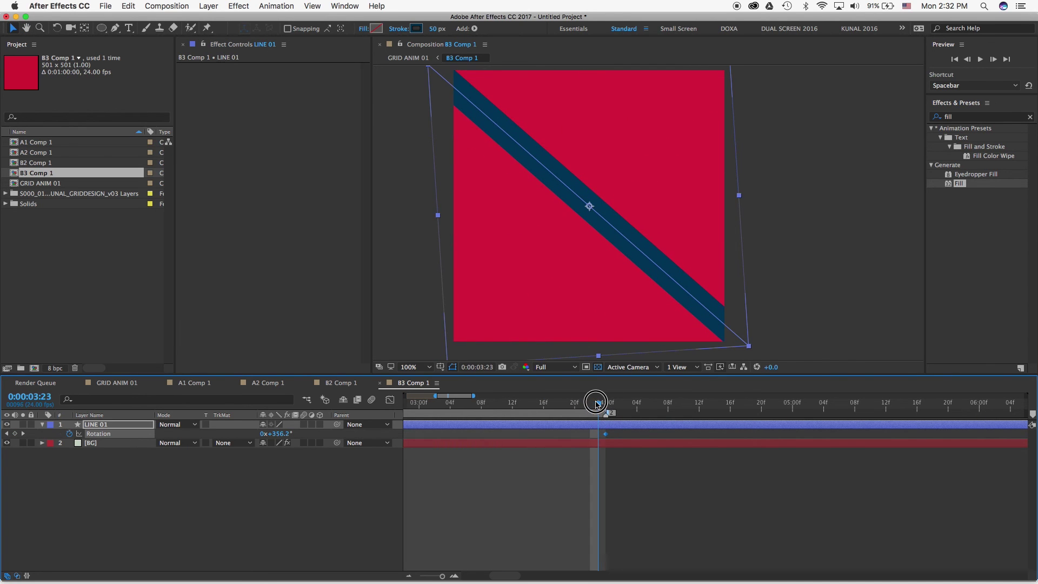
drag(606, 434, 598, 435)
key(minus)
key(minus)
key(minus)
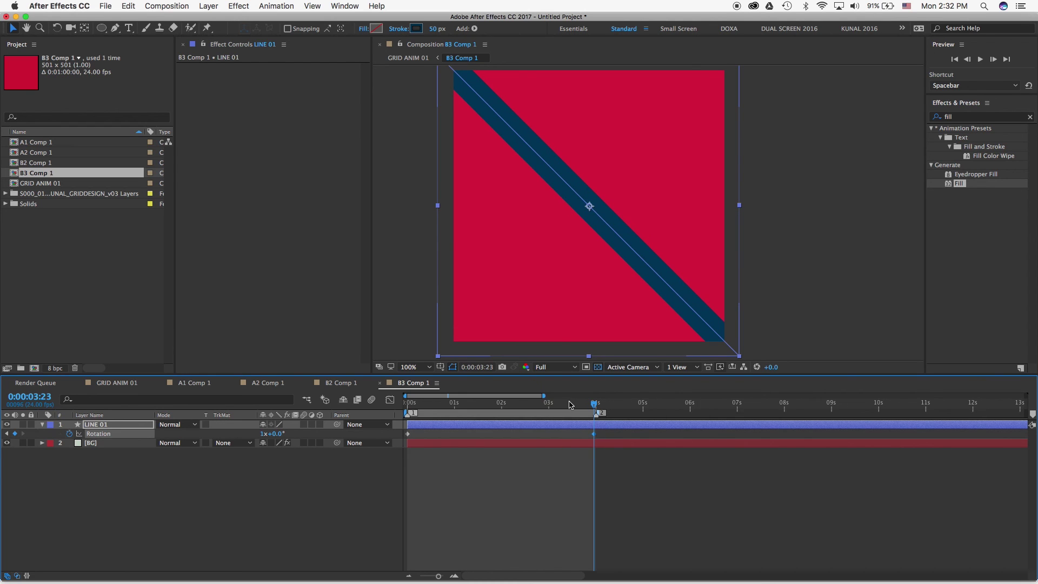
Preview the line's rotation across the loop point with the shifted end keyframe.
drag(481, 404, 475, 404)
key(space)
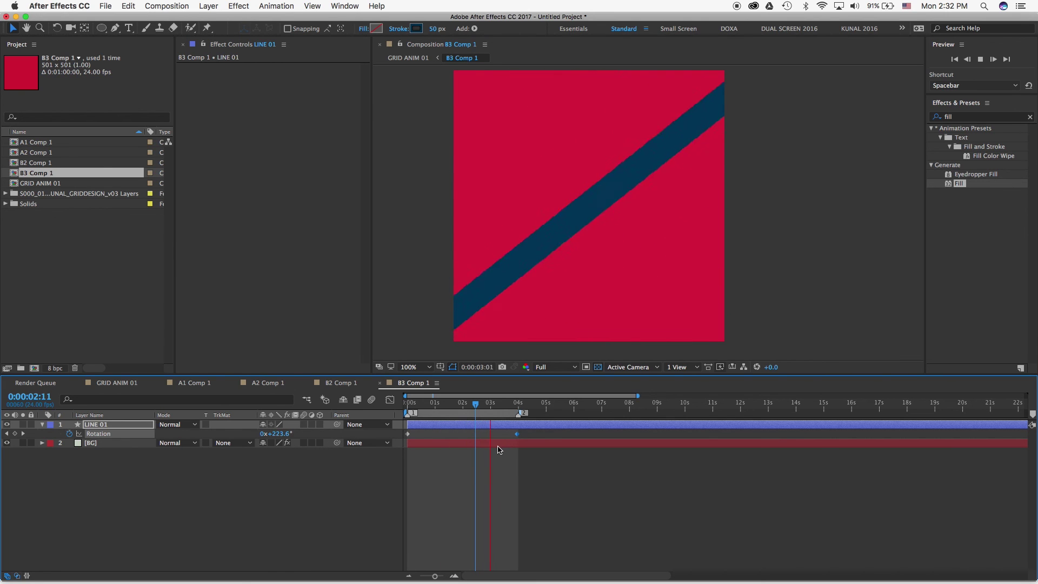
key(space)
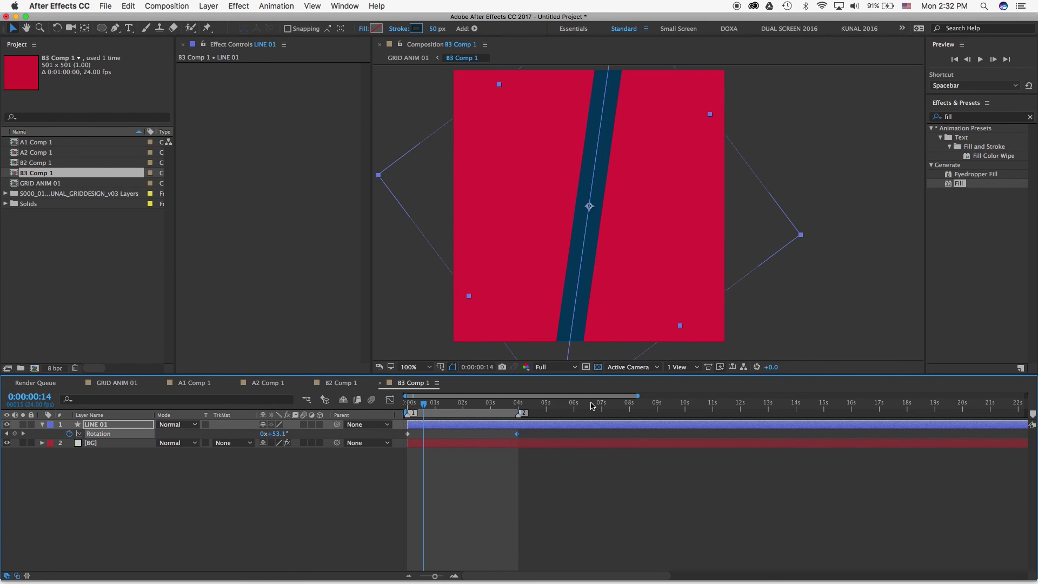
Move LINE 01's final Rotation keyframe back to 0:00:04:00 and return to the start of the composition.
key(equal)
key(equal)
click(805, 409)
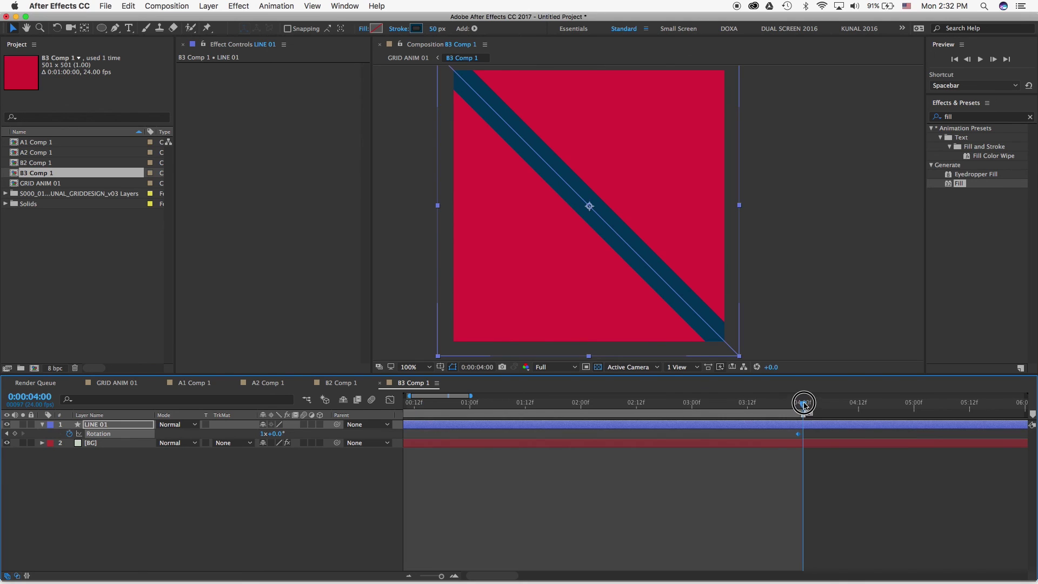
key(equal)
click(803, 435)
key(minus)
key(minus)
key(minus)
drag(558, 405, 366, 403)
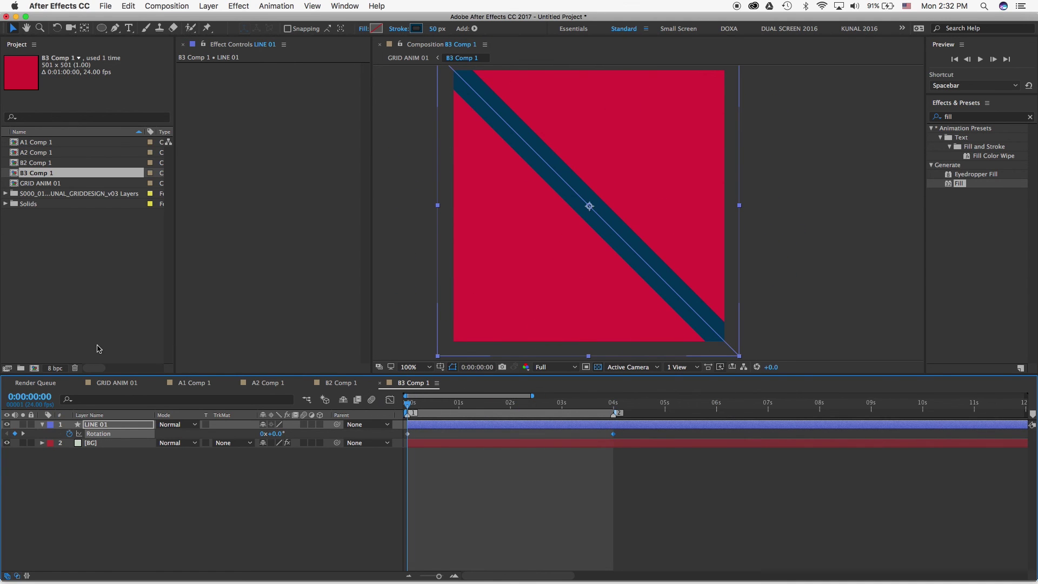
Duplicate the LINE 01 layer and reveal the copy's Rotation keyframes.
click(90, 426)
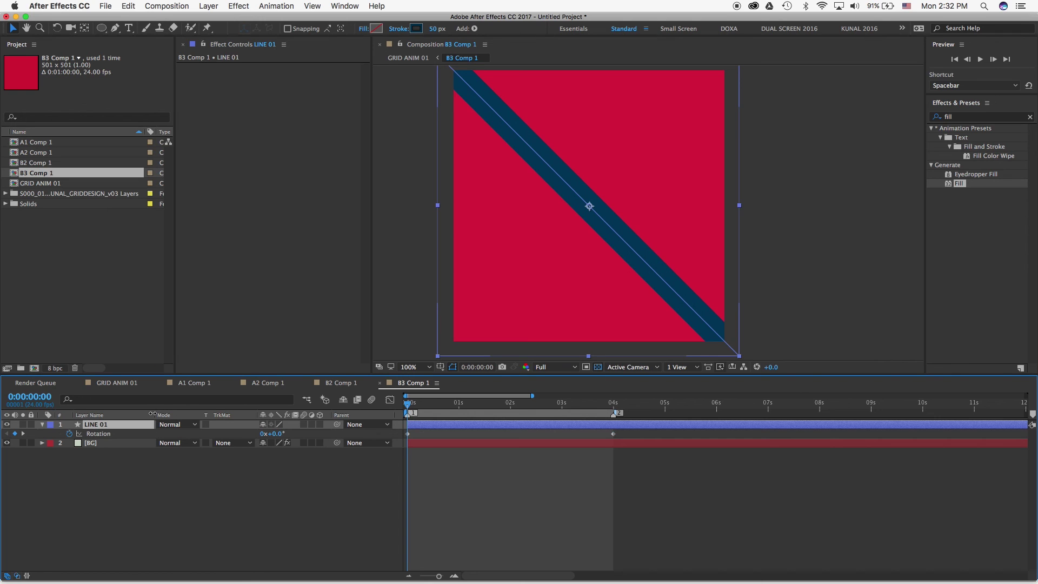
key(super+d)
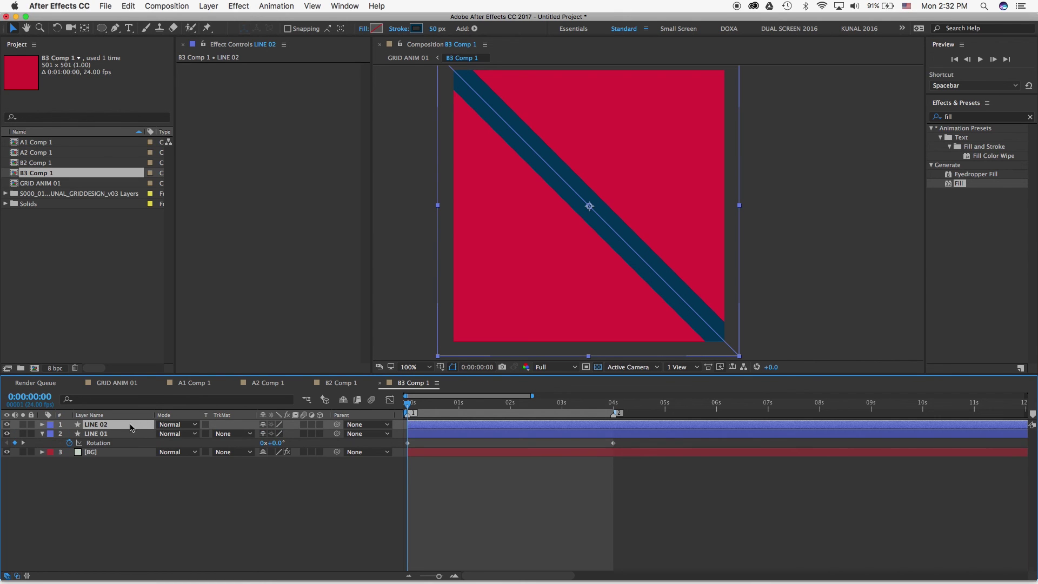
key(u)
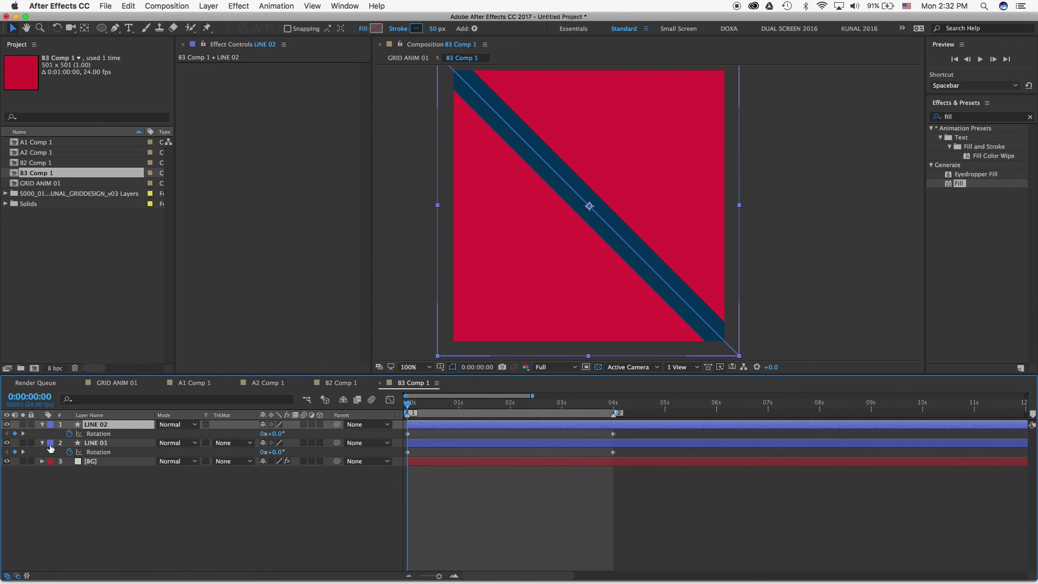
Set LINE 02's Rotation keyframe at 0:00:04:00 to two full turns (2x+0.0°).
key(k)
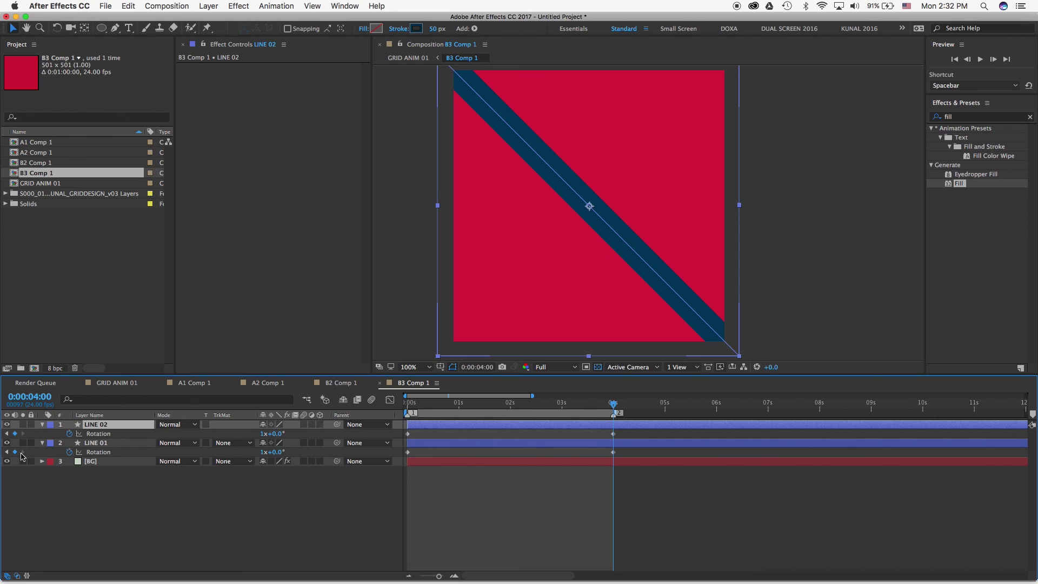
click(264, 433)
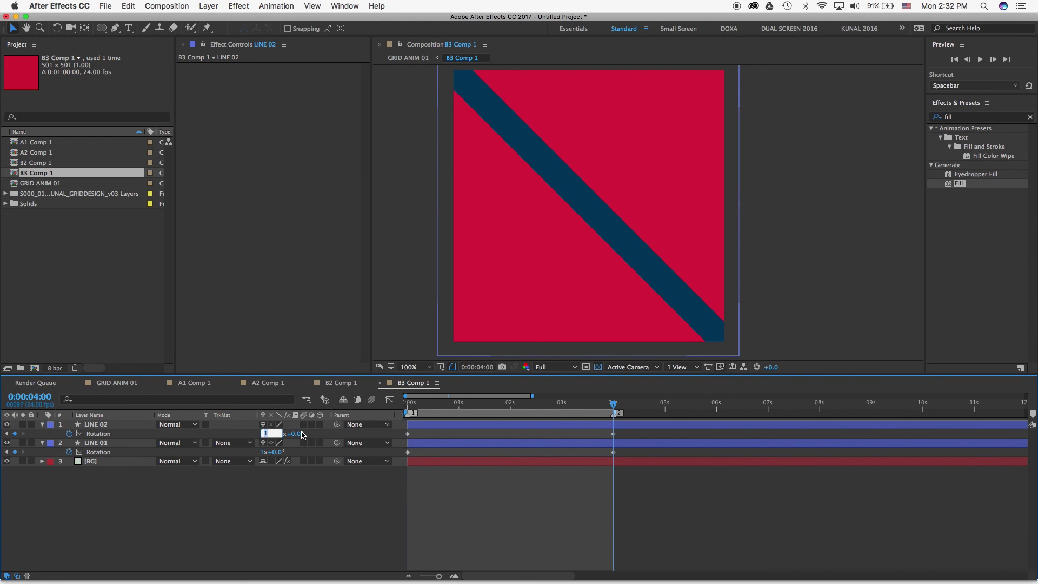
text(2)
key(Return)
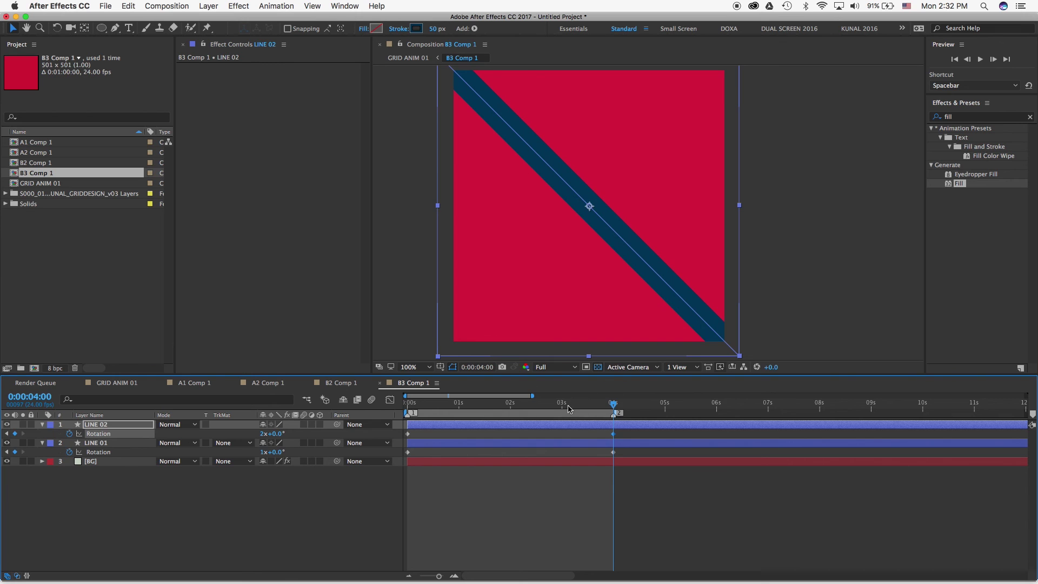
Preview both lines rotating at different speeds and scrub through the motion.
key(space)
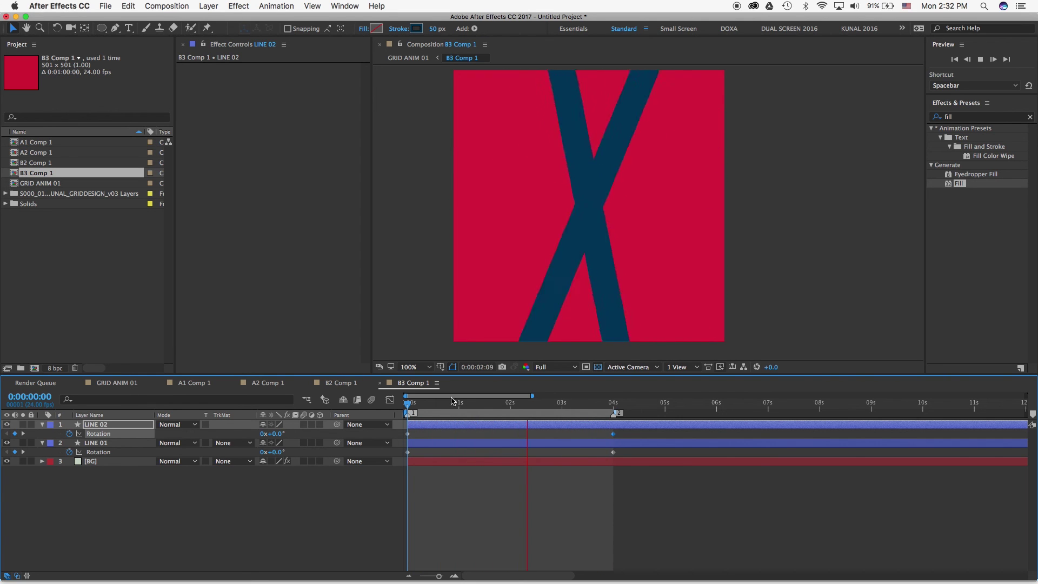
drag(443, 406, 469, 403)
Set a starting Color keyframe on the BG layer's Fill effect at 0:00:00:00 and reveal it in the timeline.
click(99, 461)
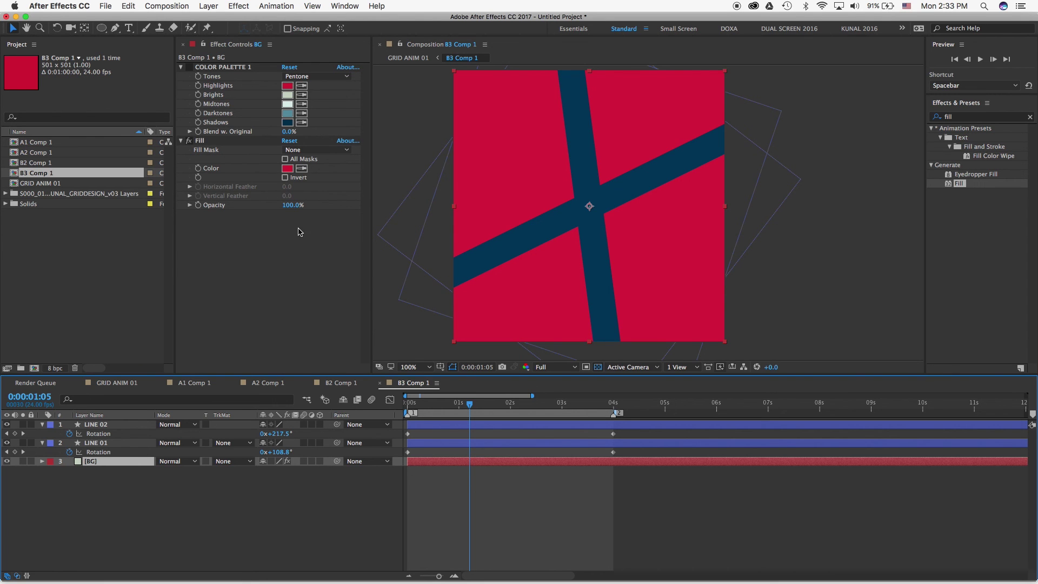
drag(468, 401, 359, 403)
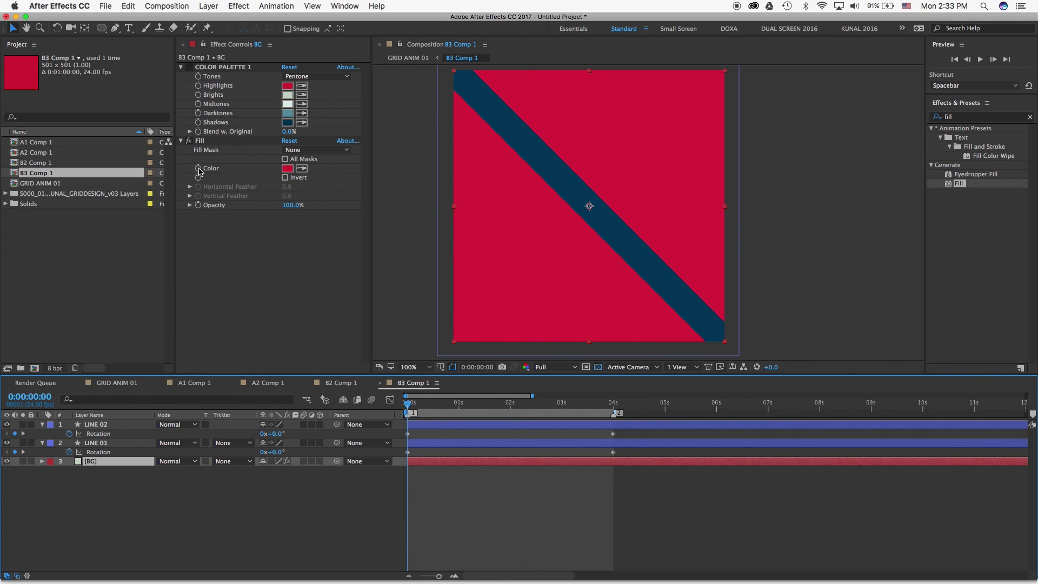
click(198, 169)
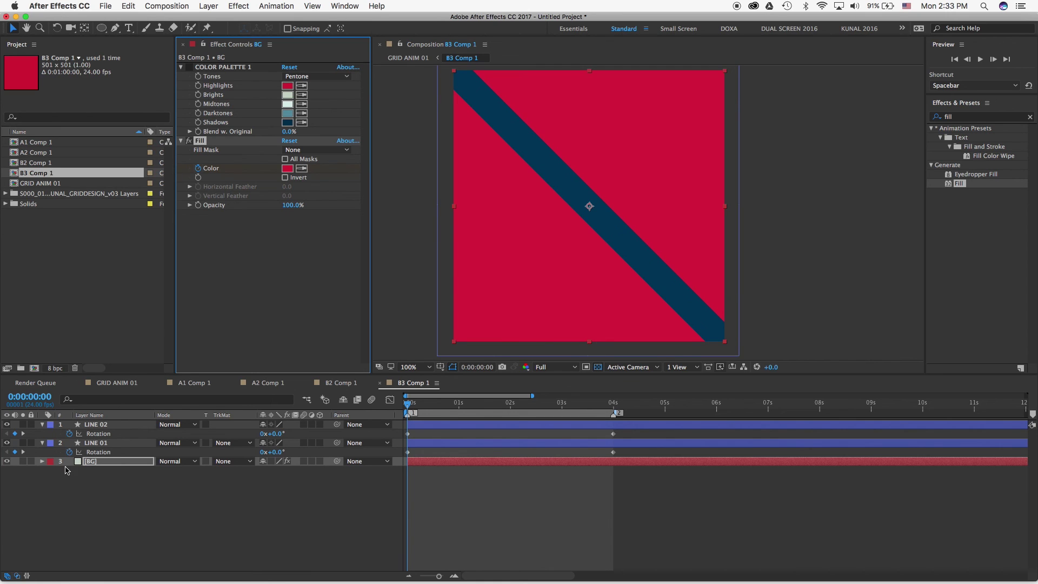
click(87, 461)
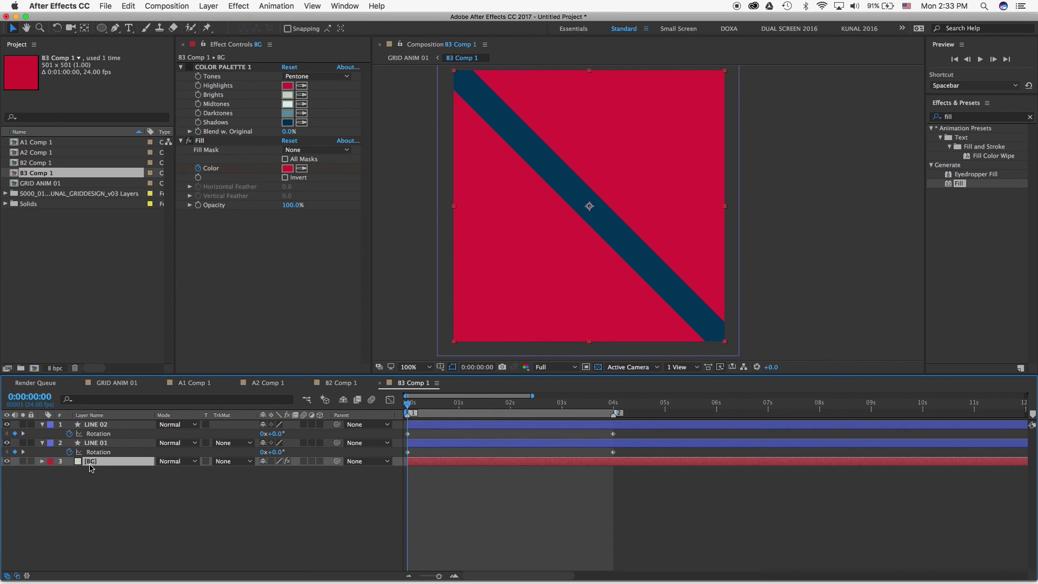
key(u)
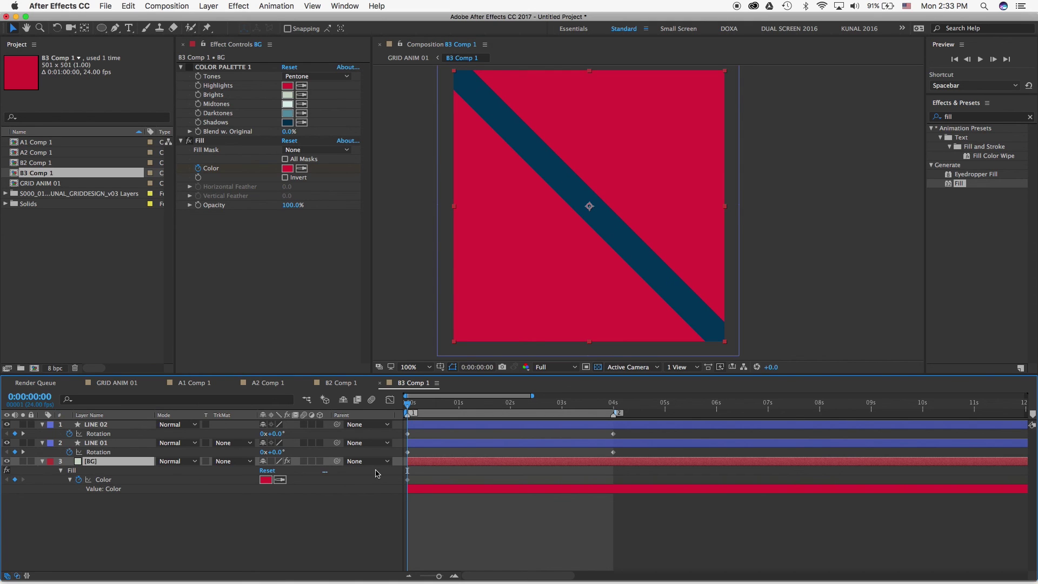
At 0:00:01:00, add a BG Fill Color keyframe sampled from the palette's Brights swatch.
click(459, 410)
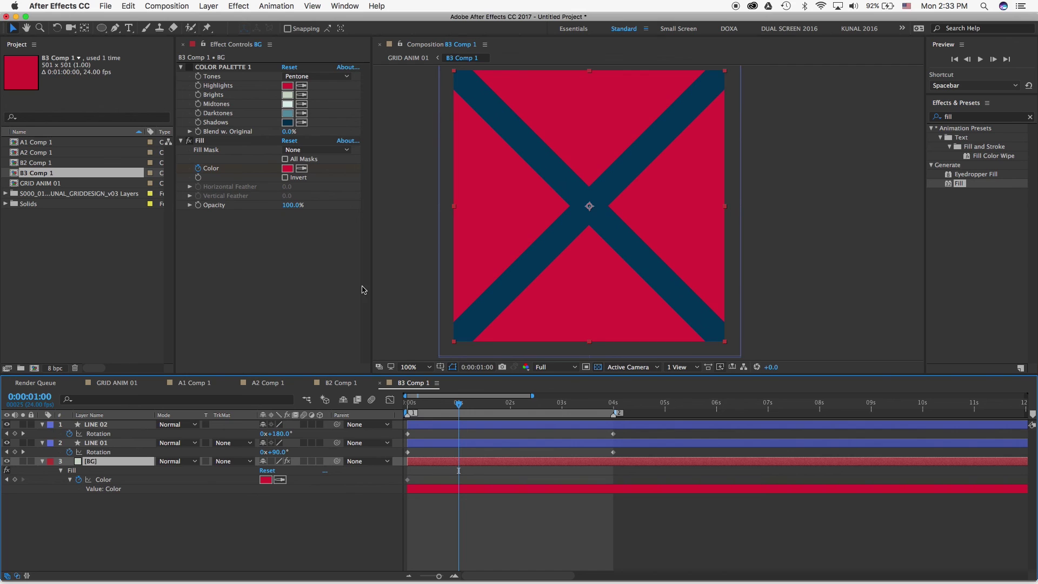
click(301, 168)
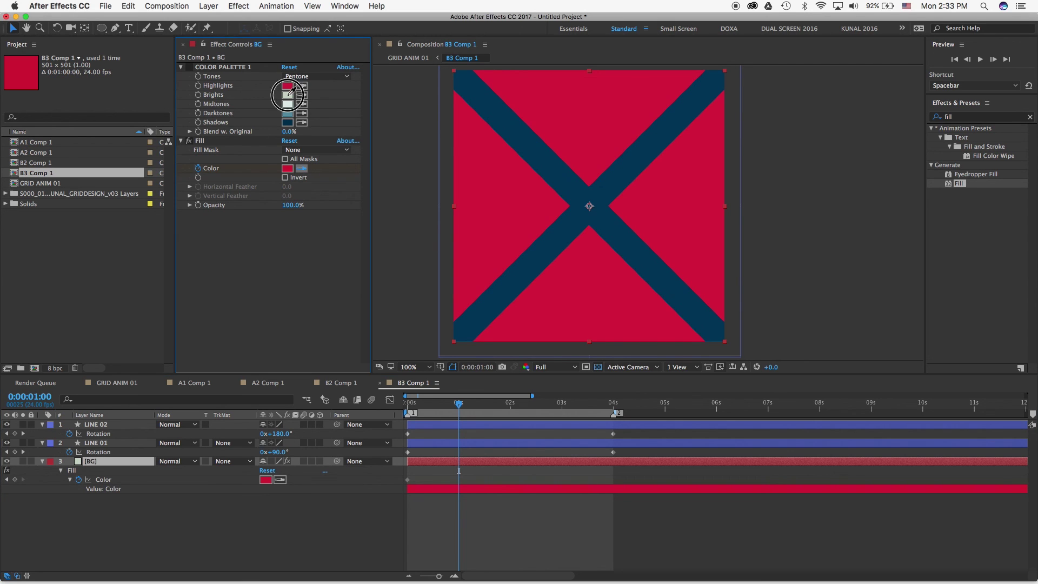
click(287, 96)
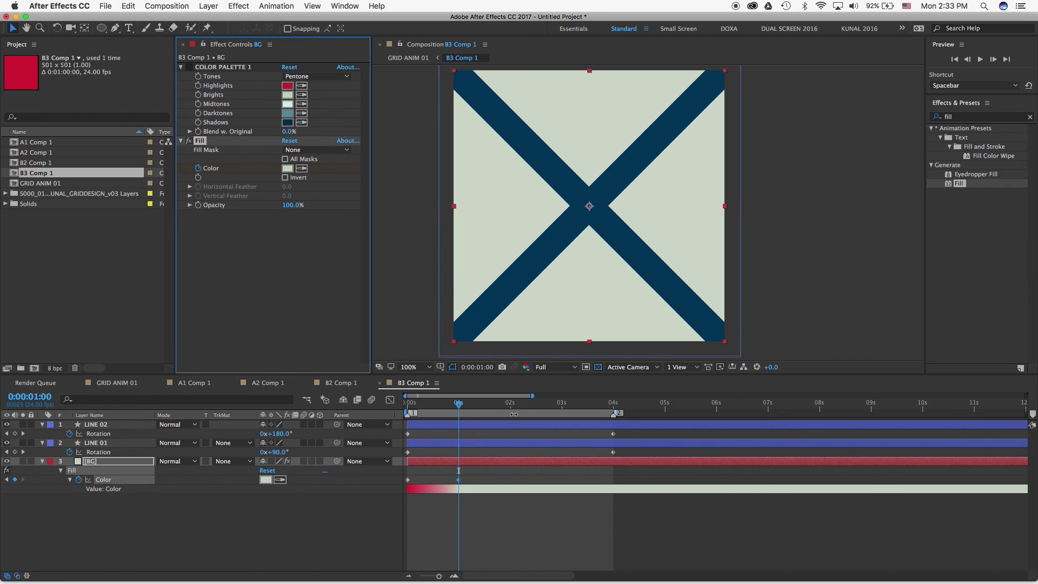
At 0:00:02:00, add a BG Fill Color keyframe sampled from the palette's Darktones swatch.
click(511, 407)
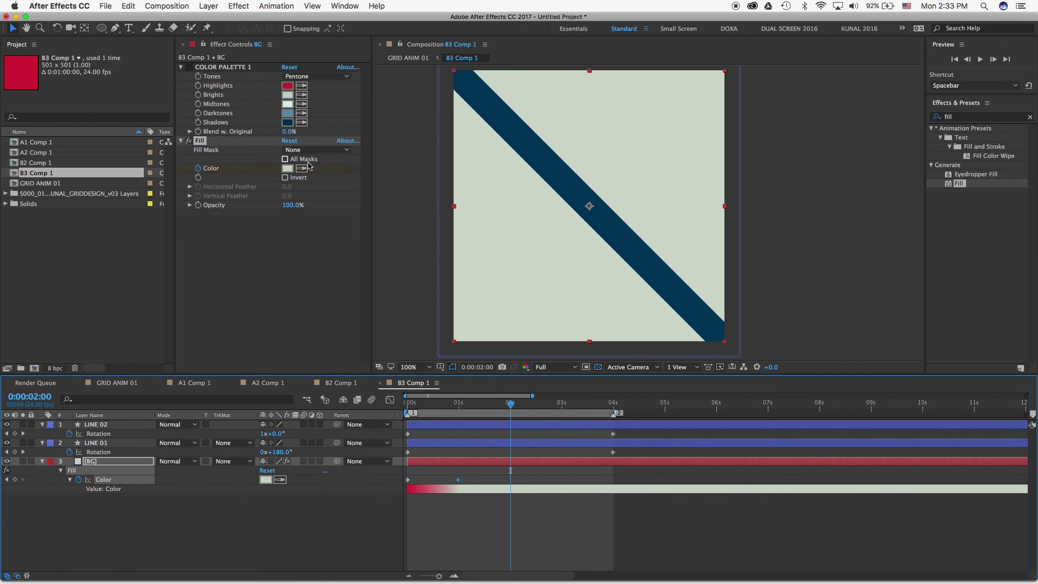
click(304, 168)
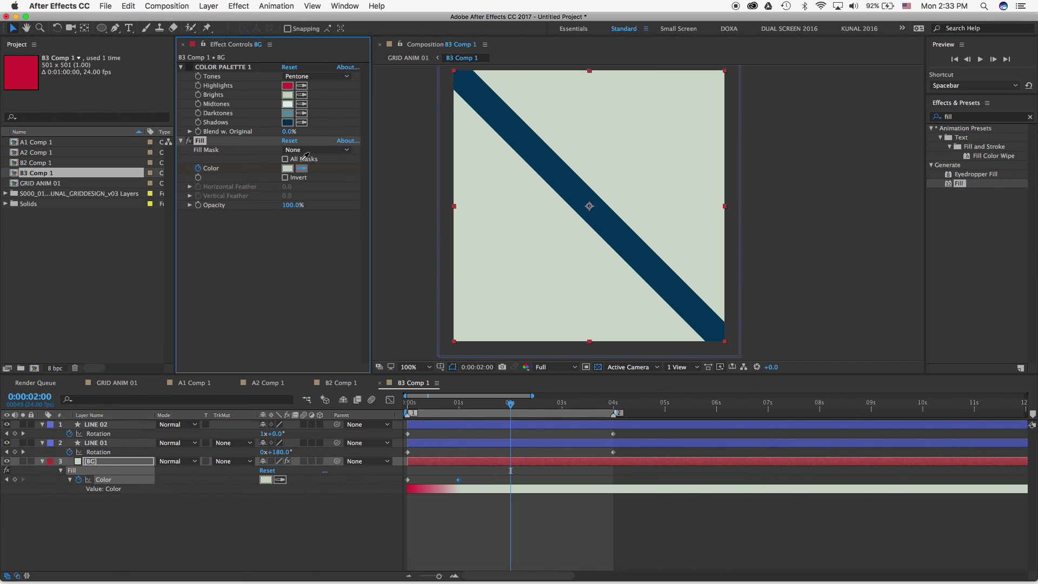
click(287, 114)
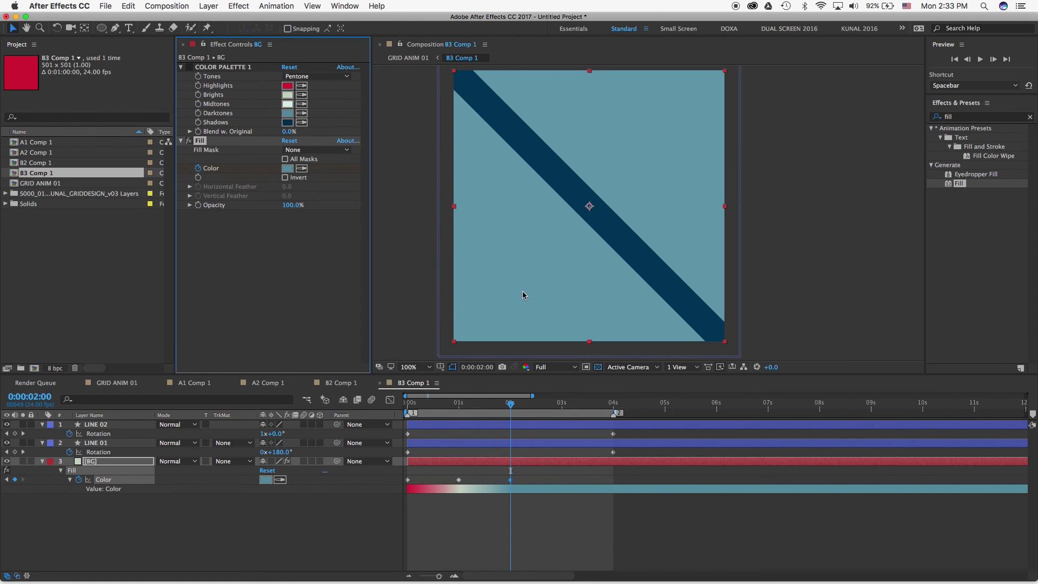
At 0:00:03:00, add a BG Fill Color keyframe sampled from the palette's Midtones swatch.
click(562, 405)
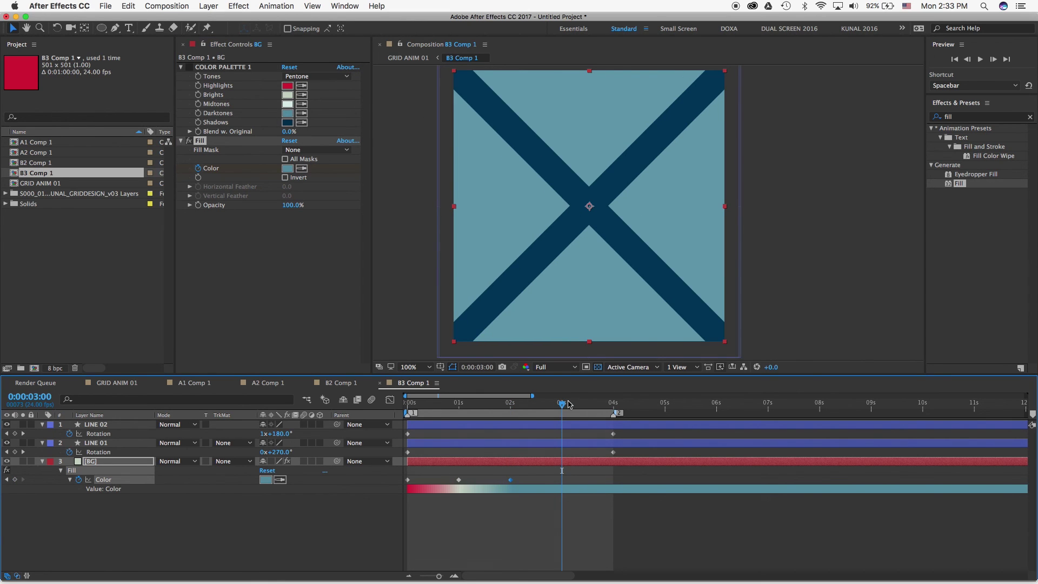
click(302, 168)
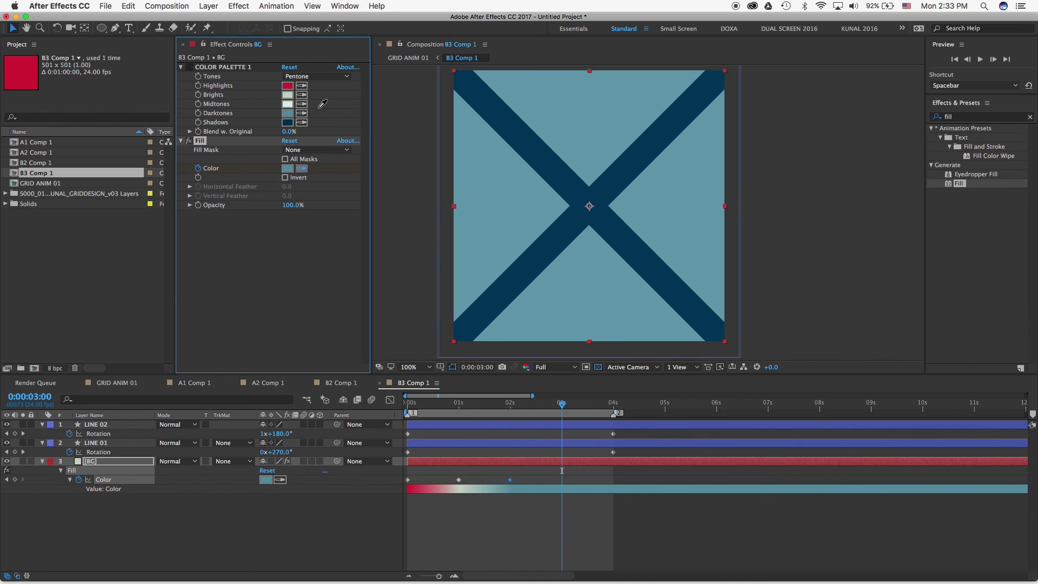
click(287, 103)
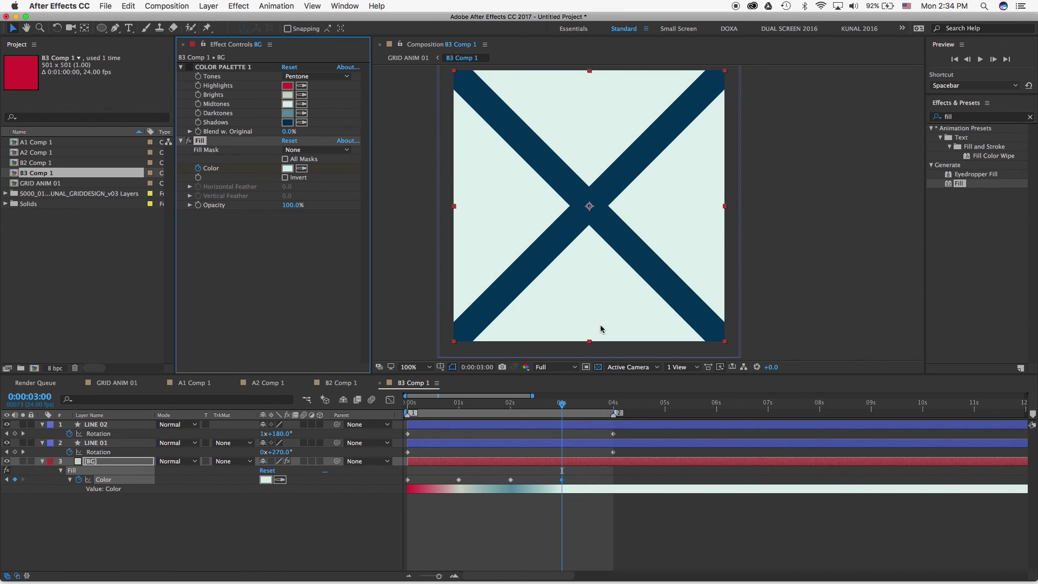
Copy the first red Color keyframe of the BG Fill to 0:00:04:00 so the background color loops.
click(613, 403)
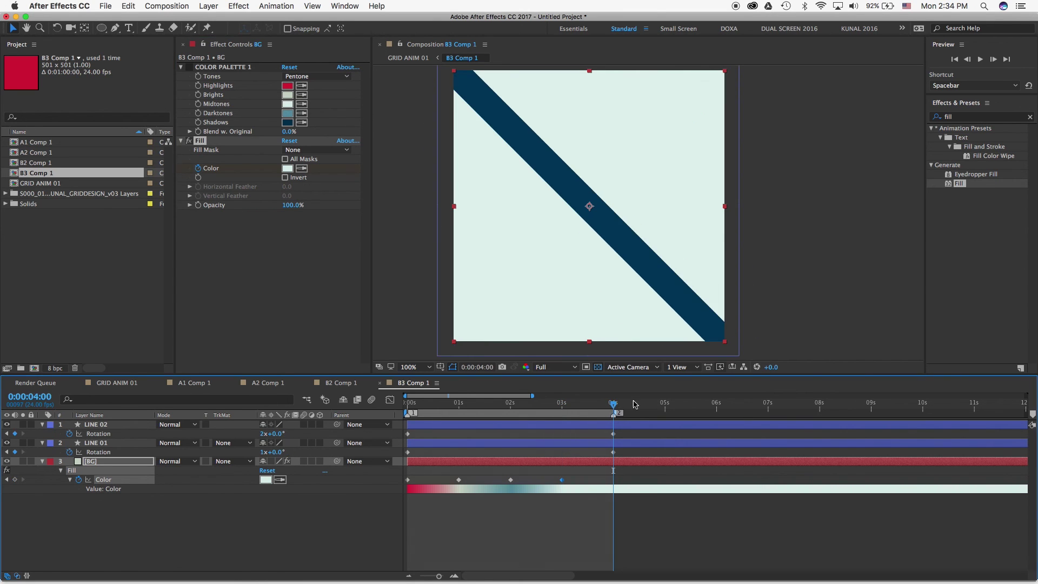
click(408, 480)
key(cmd+c)
key(cmd+v)
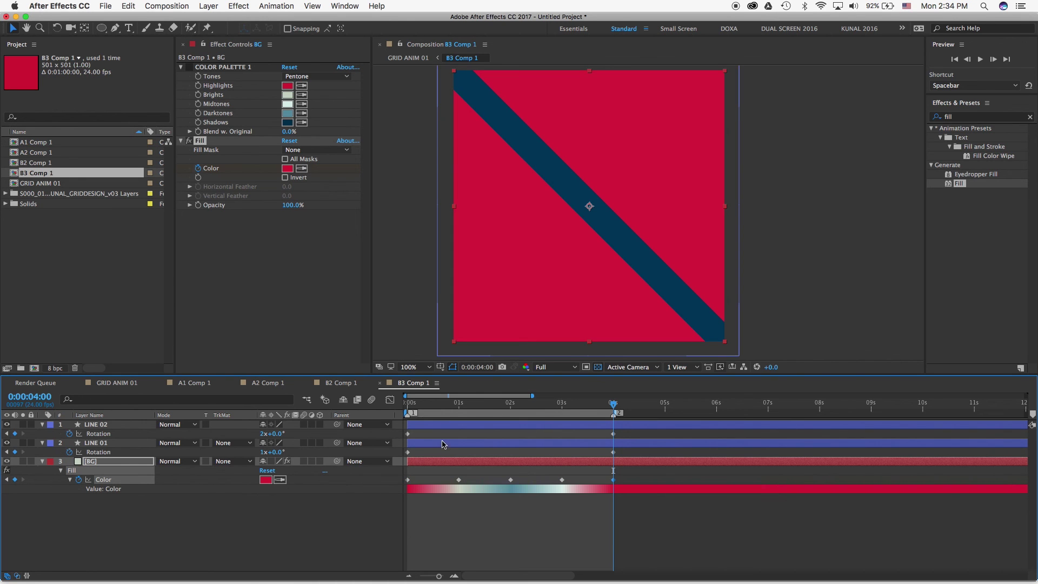
Preview the background color changes together with the rotating lines from the start.
click(408, 403)
key(space)
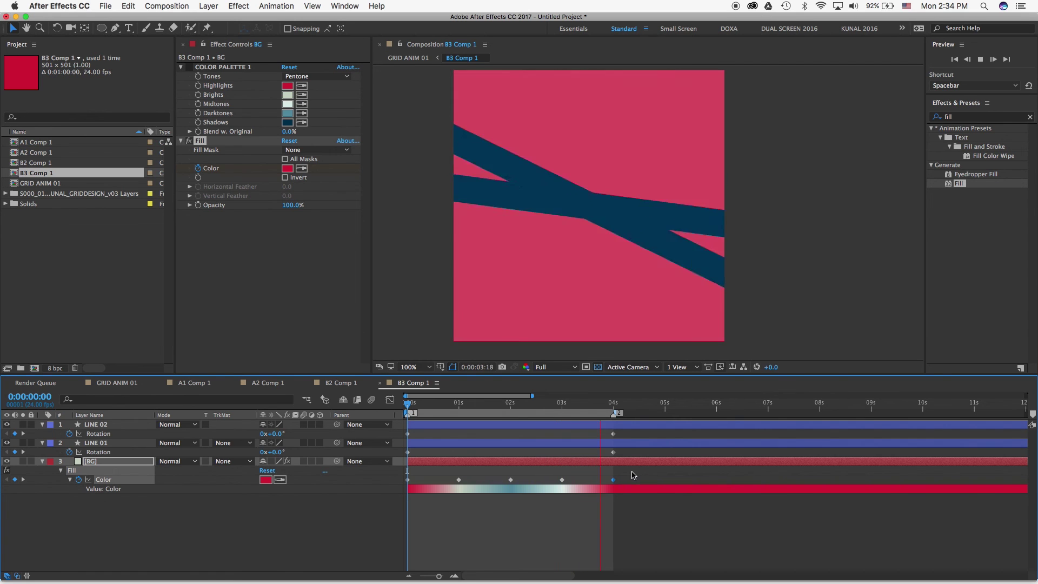
key(space)
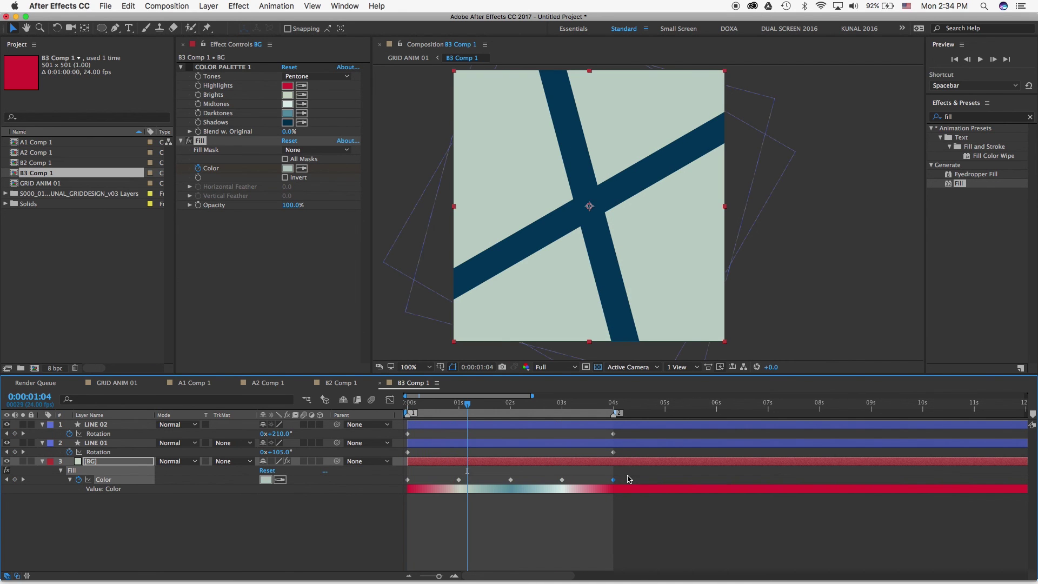
Convert all five BG Fill Color keyframes to hold keyframes so the colors switch abruptly.
drag(629, 476, 408, 480)
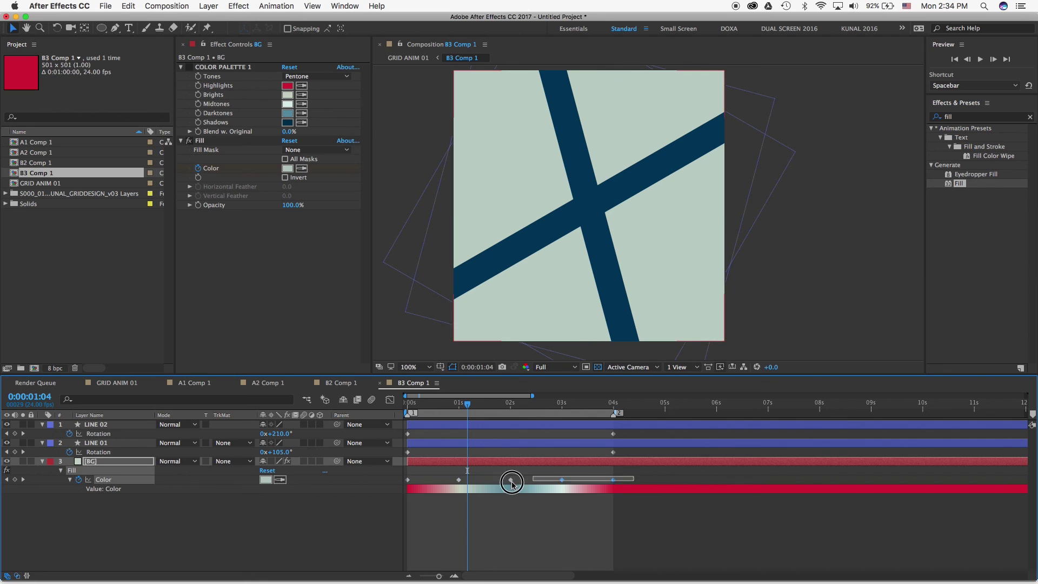
right_click(408, 480)
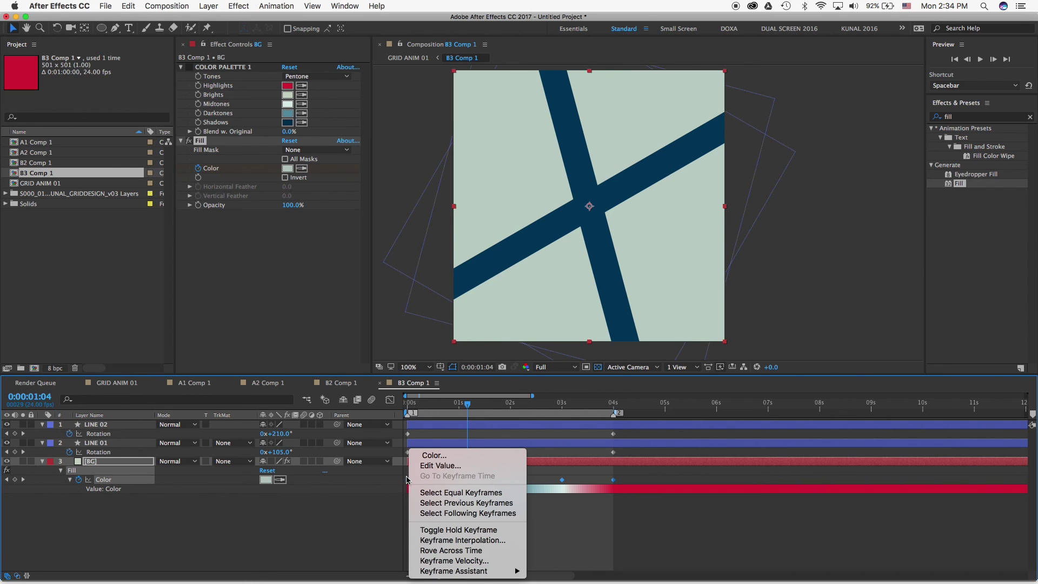
click(476, 536)
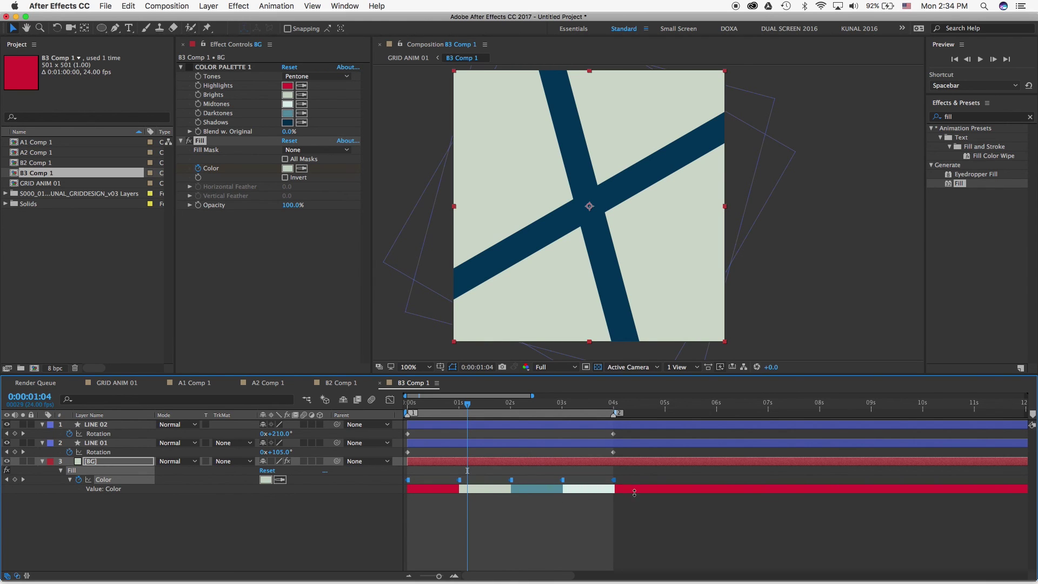
Preview the abrupt background color switching in B3 Comp 1 and in the full GRID ANIM 01 composition.
key(space)
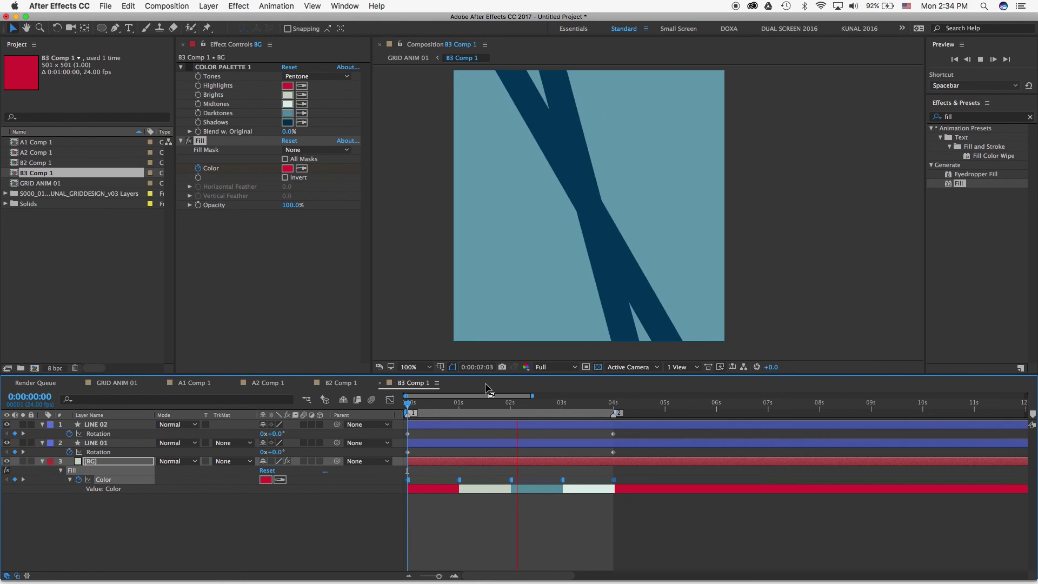
key(space)
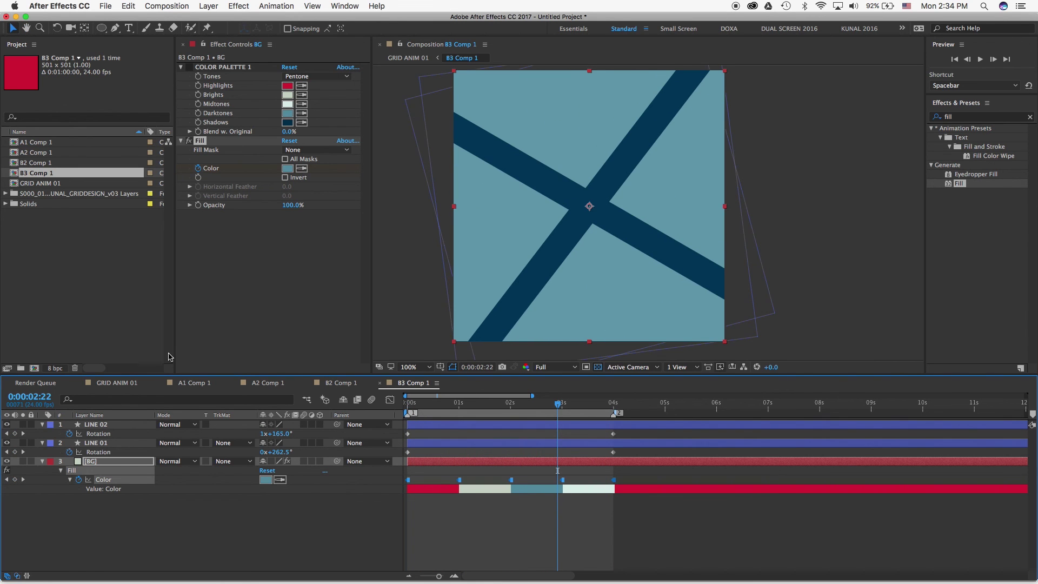
click(112, 384)
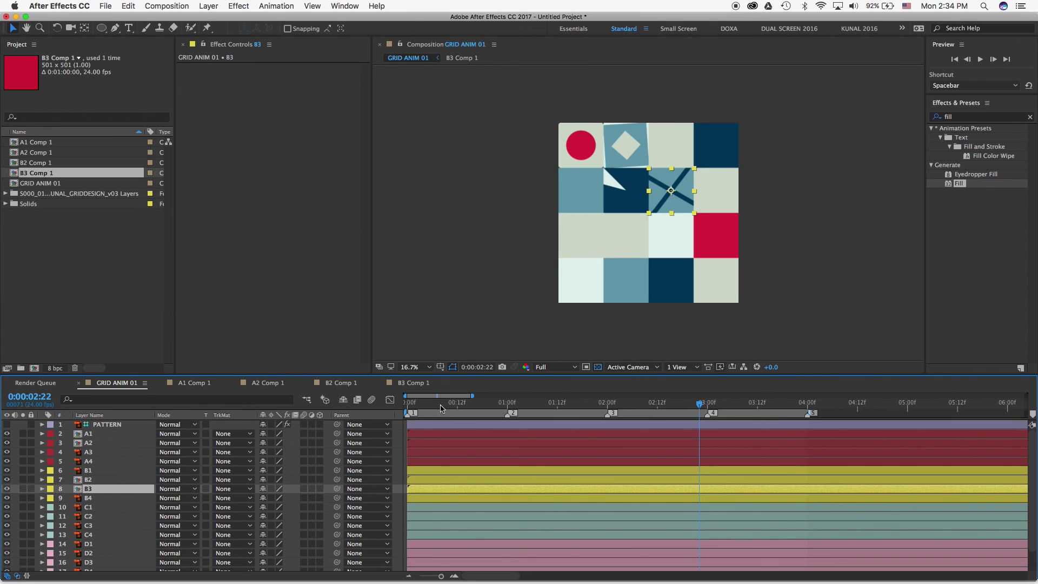
key(space)
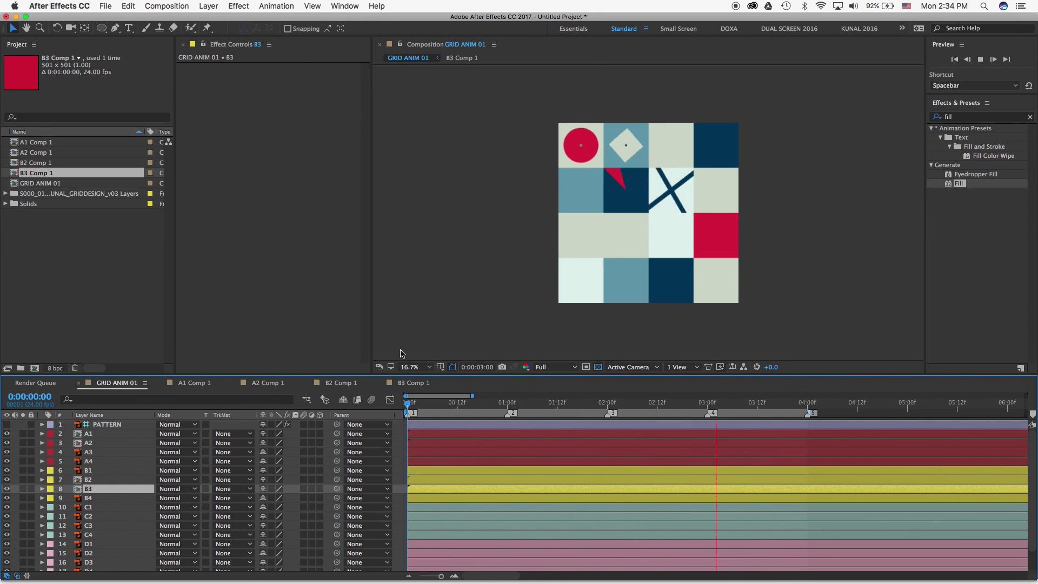
key(space)
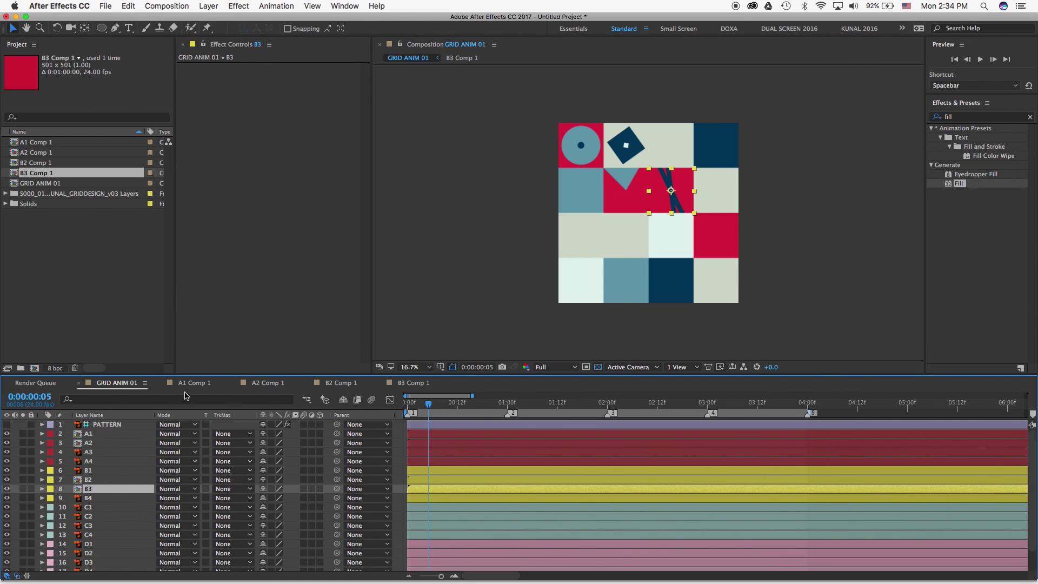
Pre-compose the C1 tile layer as C1 Comp 1, leaving all attributes in GRID ANIM 01, and set its label color to Aqua.
click(582, 241)
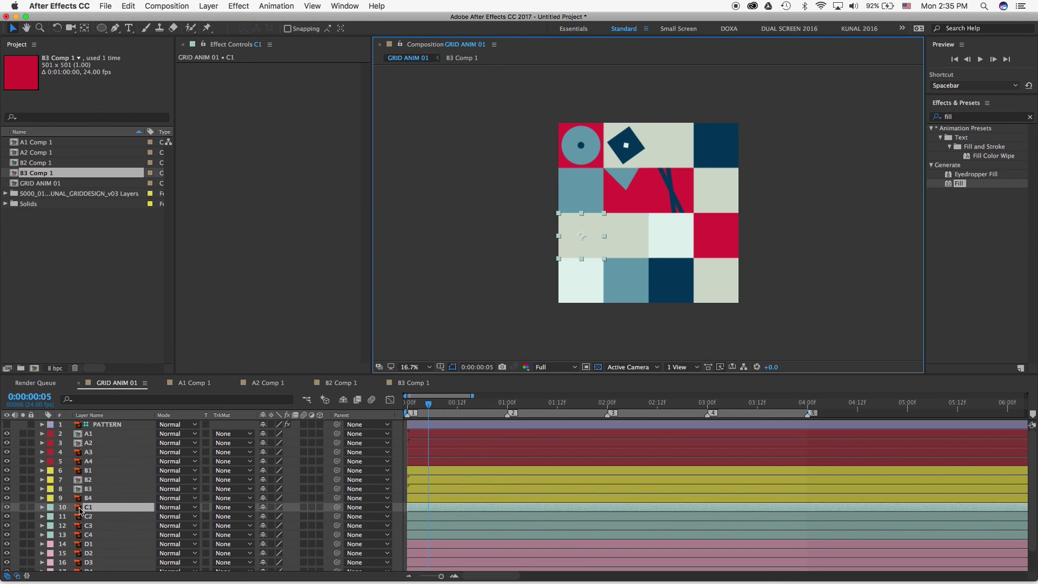
click(99, 511)
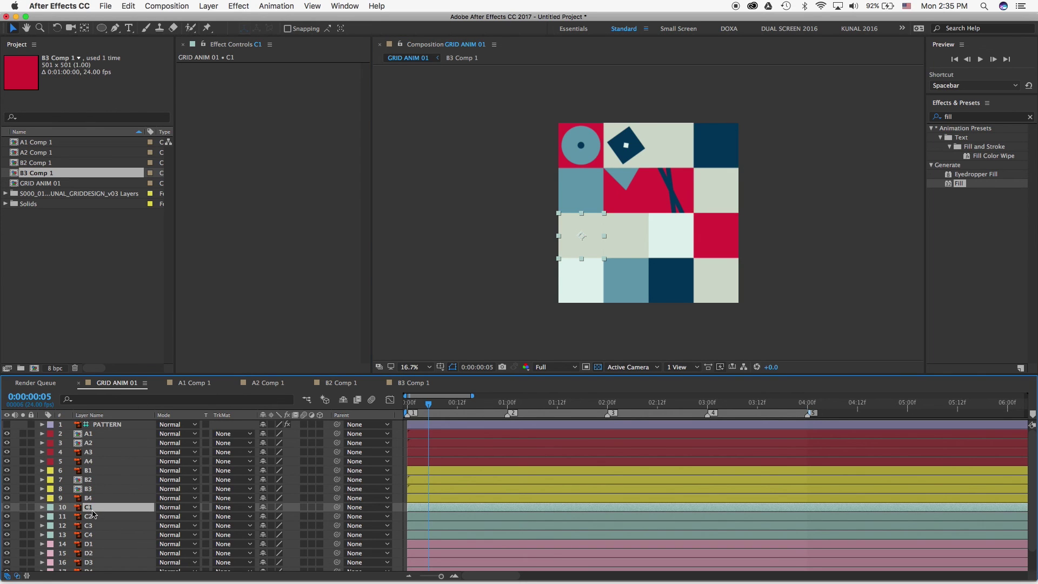
key(super+shift+c)
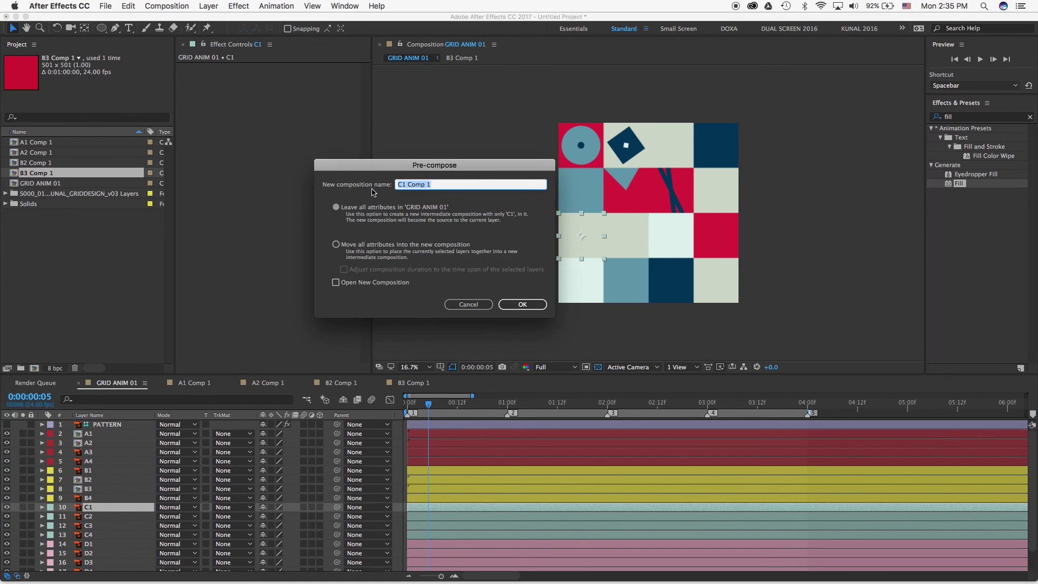
click(522, 304)
click(52, 508)
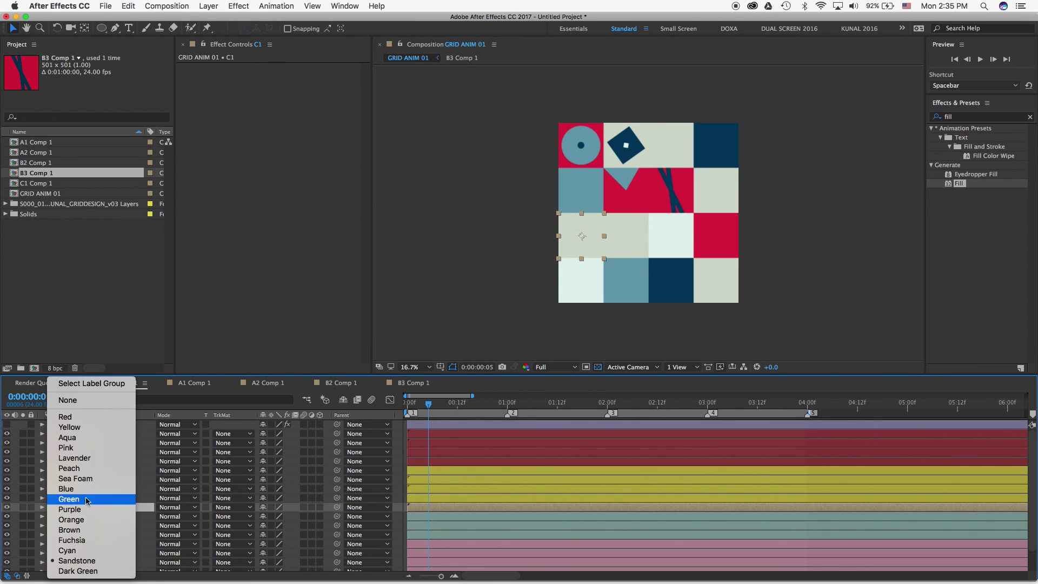
click(81, 437)
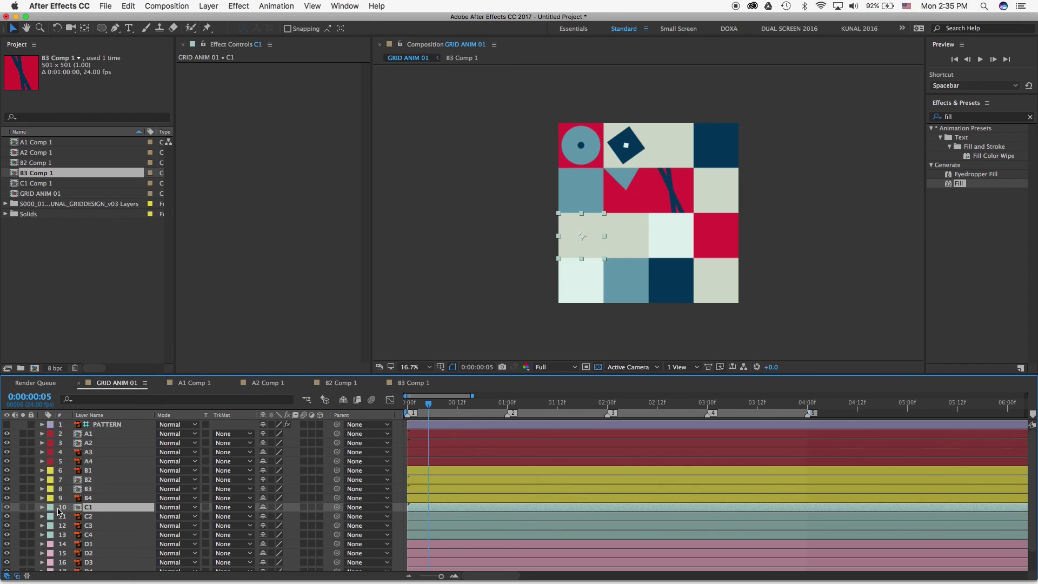
Open C1 Comp 1 at 100% magnification and delete its C1 artwork layer so the composition is empty.
double_click(79, 509)
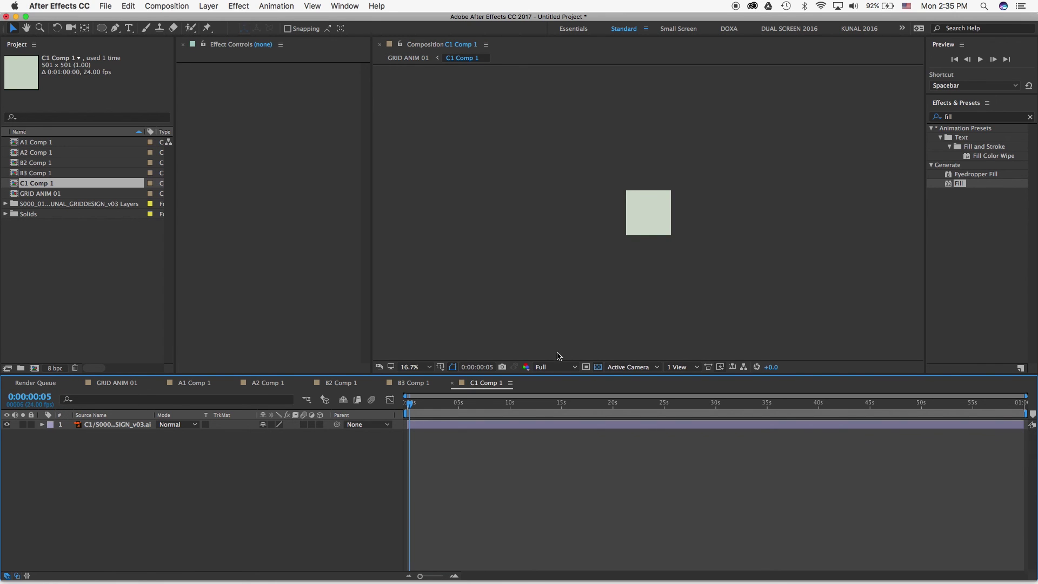
key(slash)
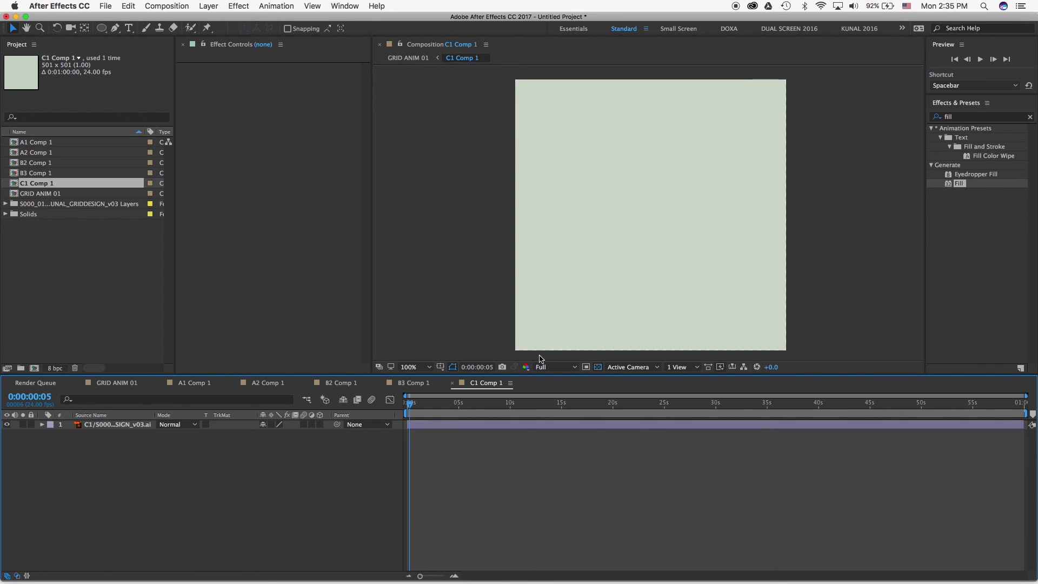
click(122, 425)
key(Delete)
right_click(103, 452)
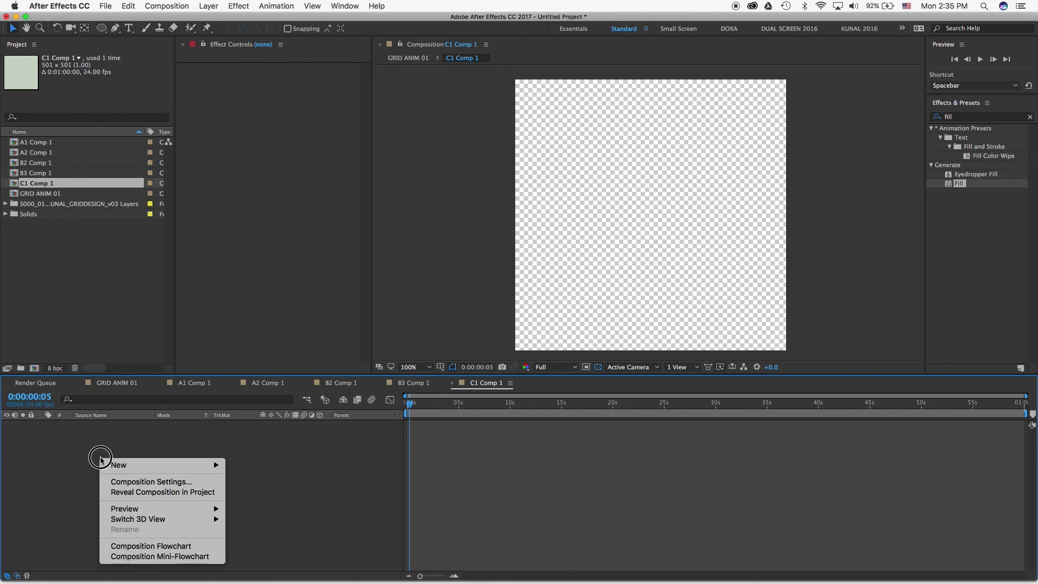
click(96, 445)
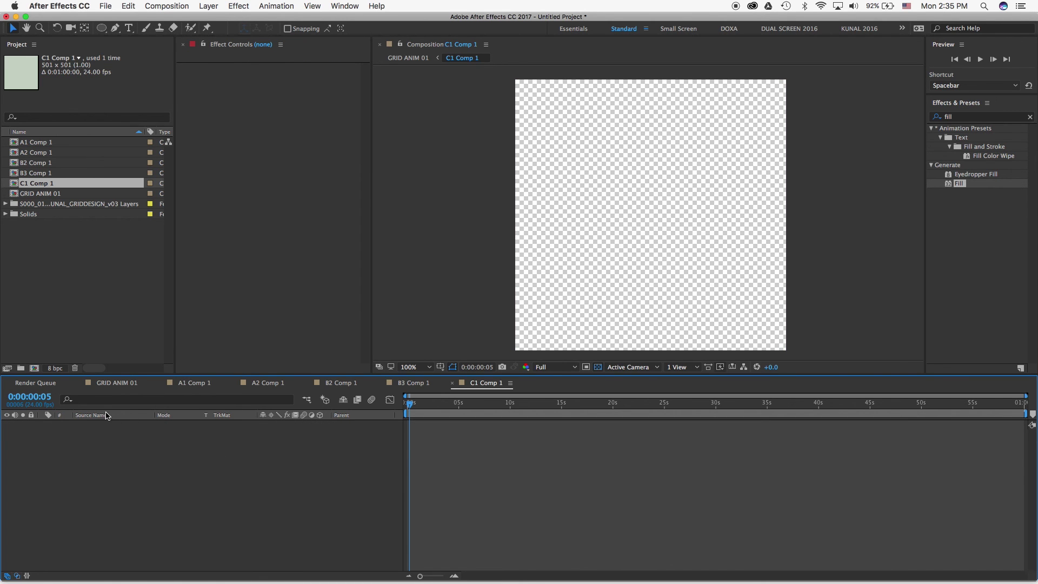
Draw a straight-sided Pen path through the upper-right corner, composition center, lower-right corner, midpoint of the lower edge and midpoint of the left edge.
click(115, 28)
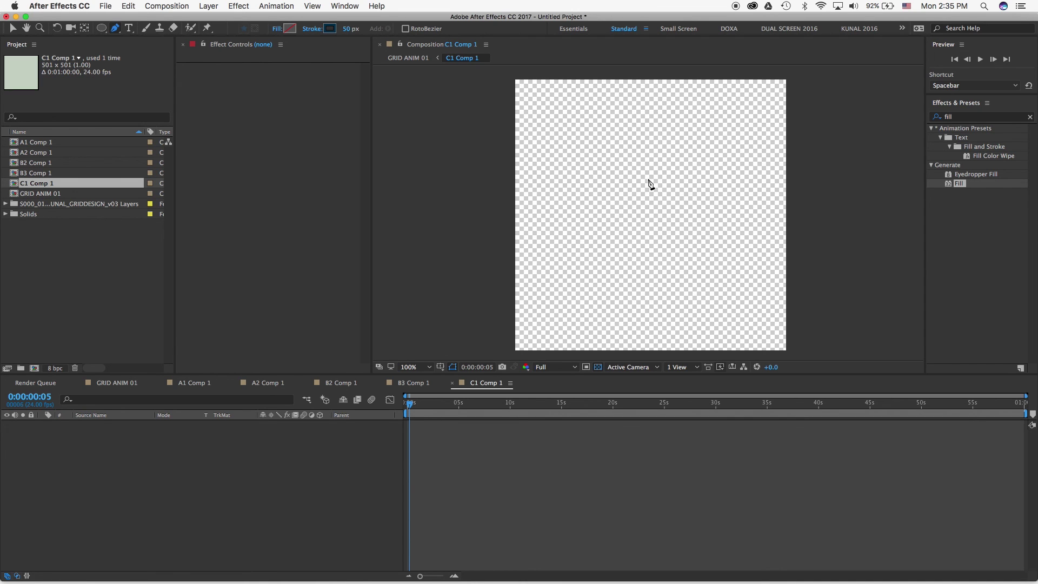
drag(697, 135, 632, 149)
click(683, 105)
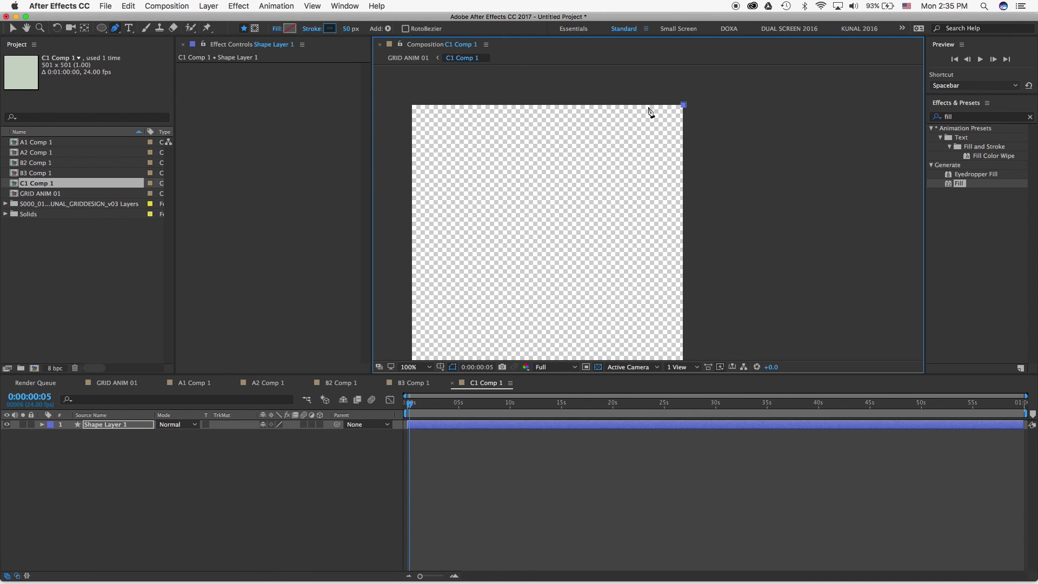
click(551, 243)
drag(585, 300, 588, 241)
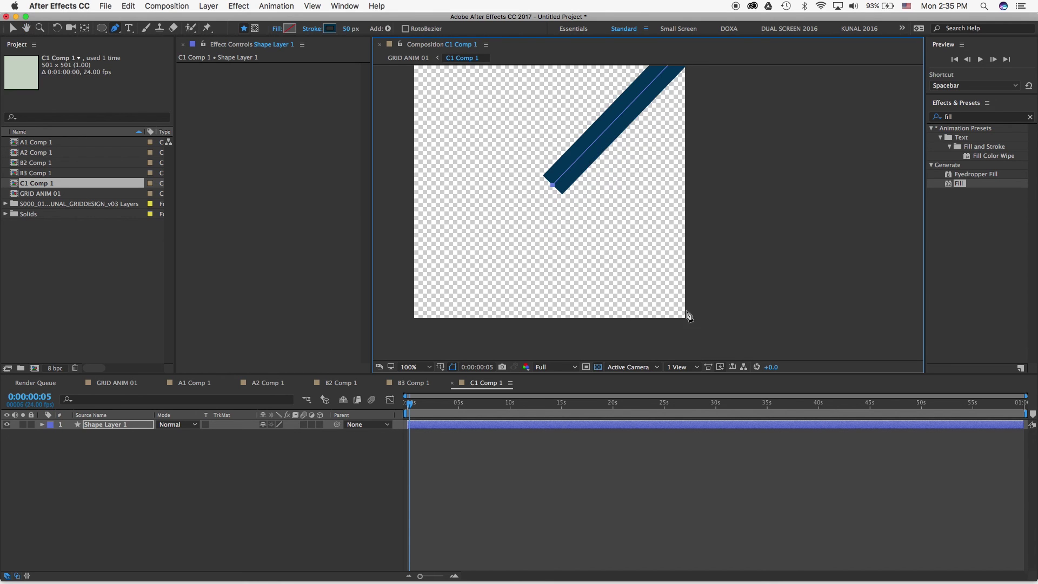
click(685, 319)
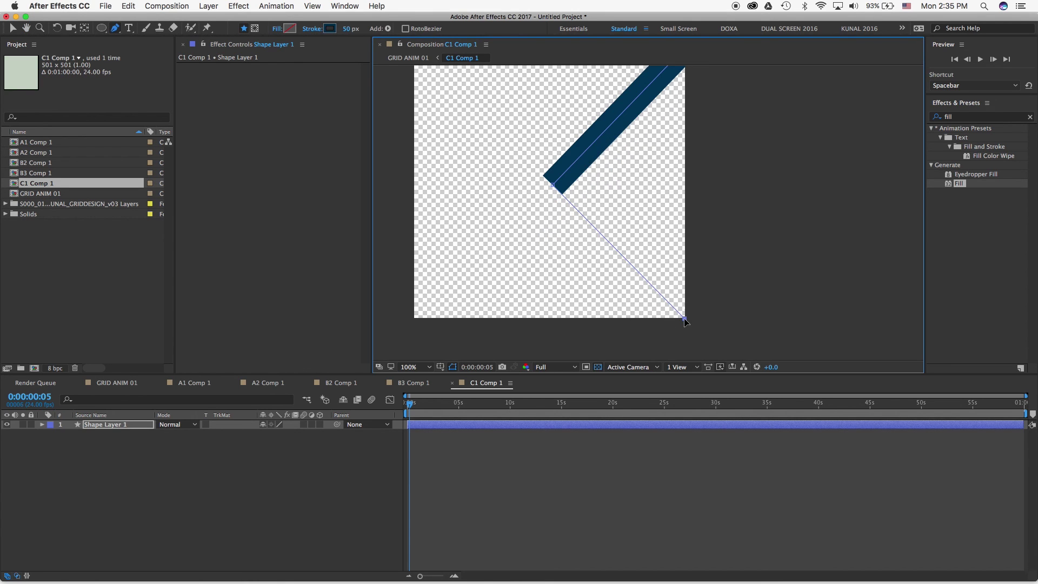
click(550, 319)
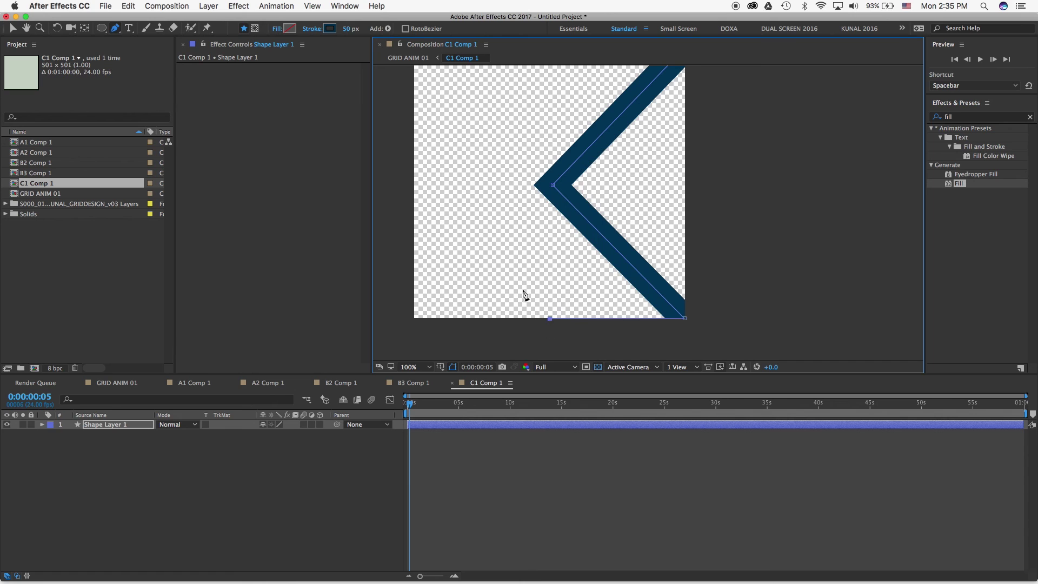
click(414, 185)
scroll(461, 108, up, 3)
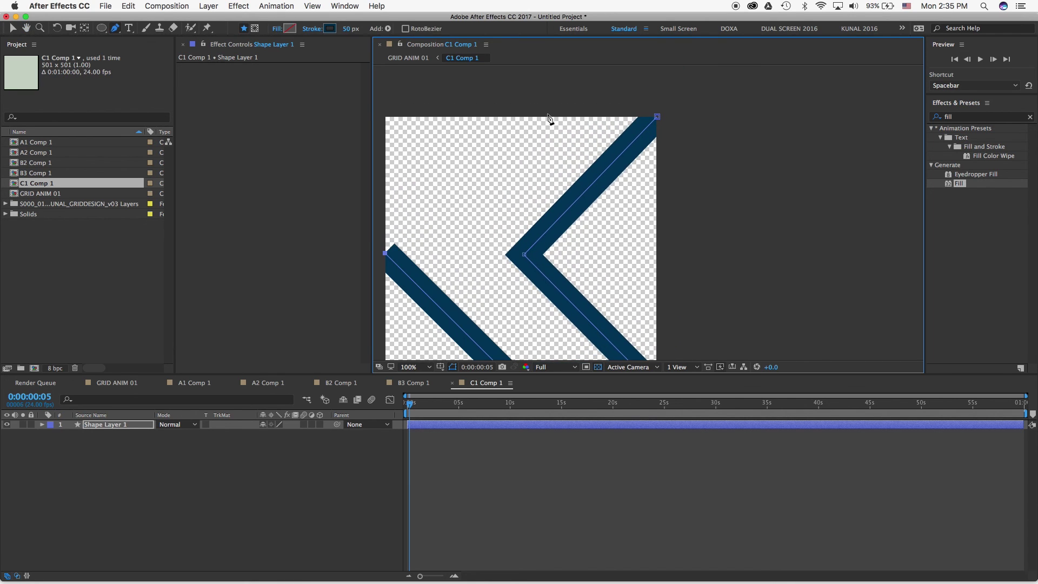
click(525, 116)
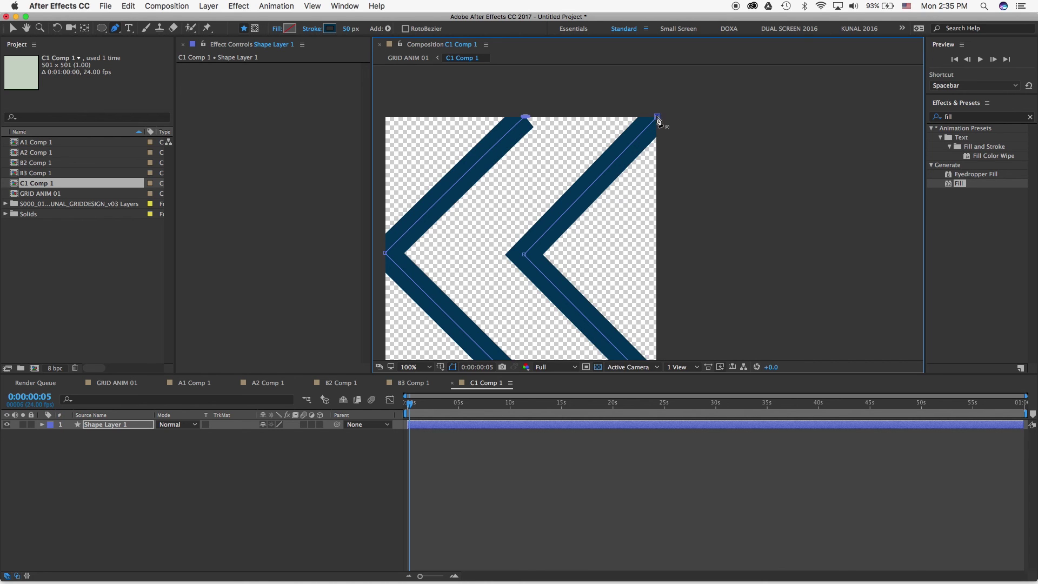
key(super+z)
key(super+z)
Add a straight corner point at the midpoint of the upper edge and close the chevron path at the upper-right corner.
click(525, 116)
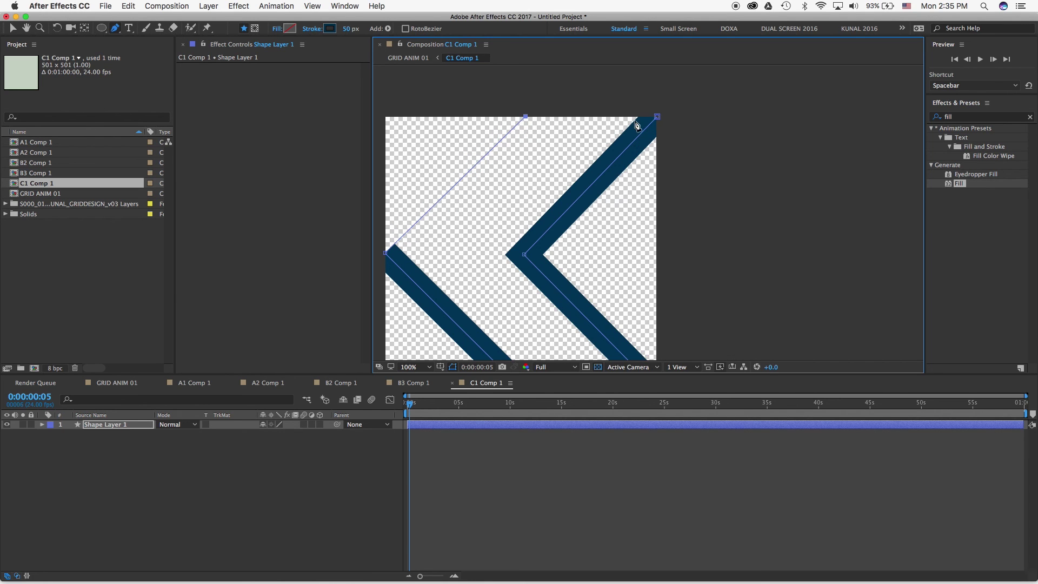
click(657, 117)
key(h)
mouse_move(476, 183)
mouse_down()
mouse_move(519, 123)
mouse_move(506, 169)
mouse_up()
key(space)
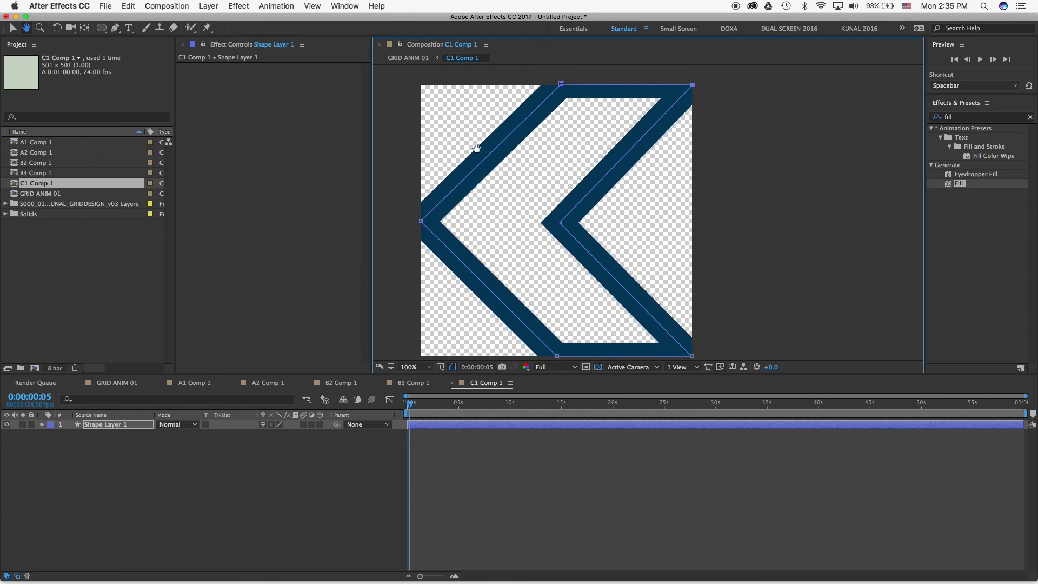
Set the chevron's fill to Solid Color and its stroke to None.
key(v)
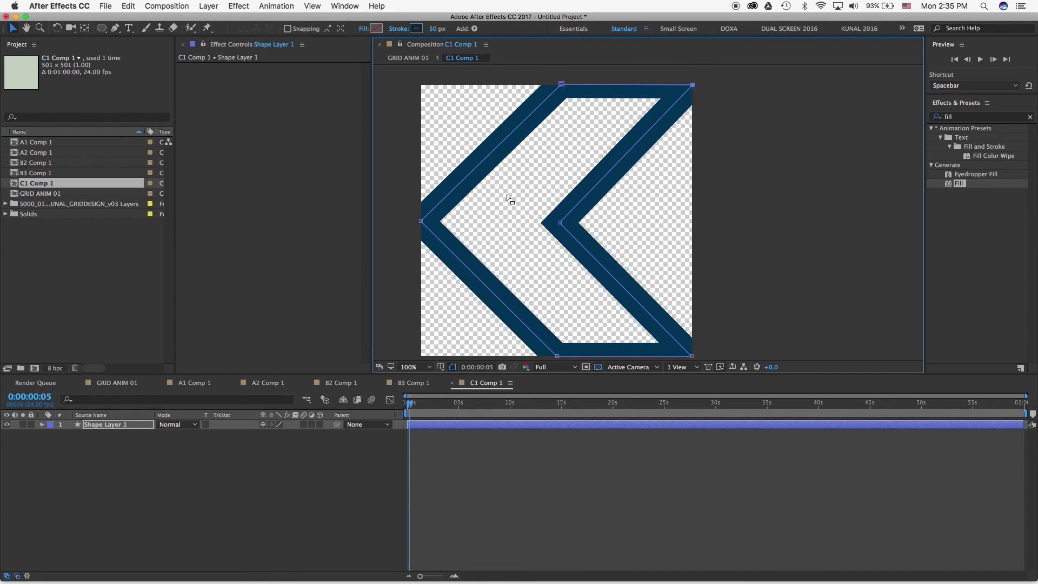
click(364, 29)
click(428, 171)
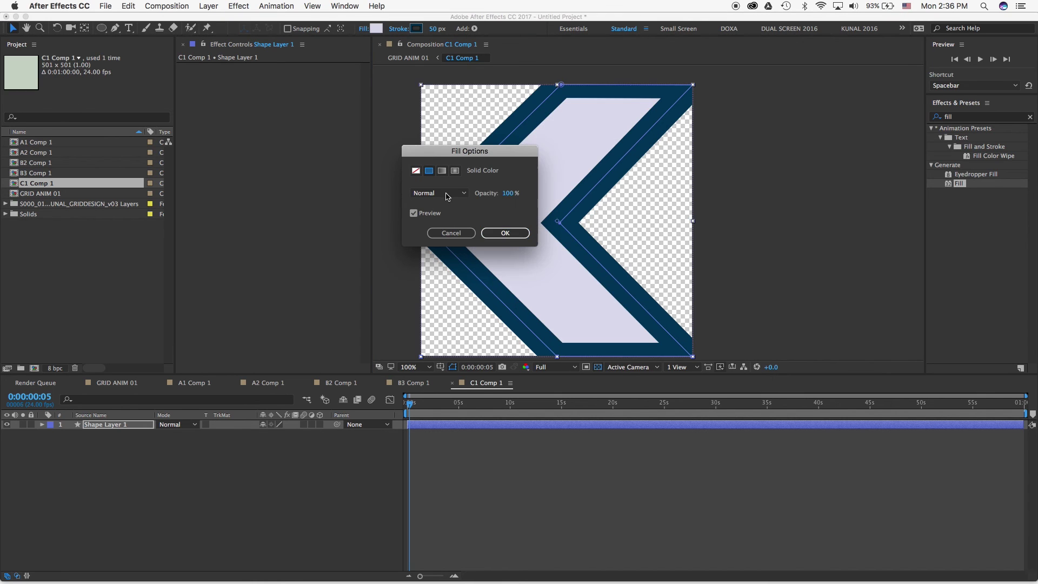
click(505, 233)
click(401, 30)
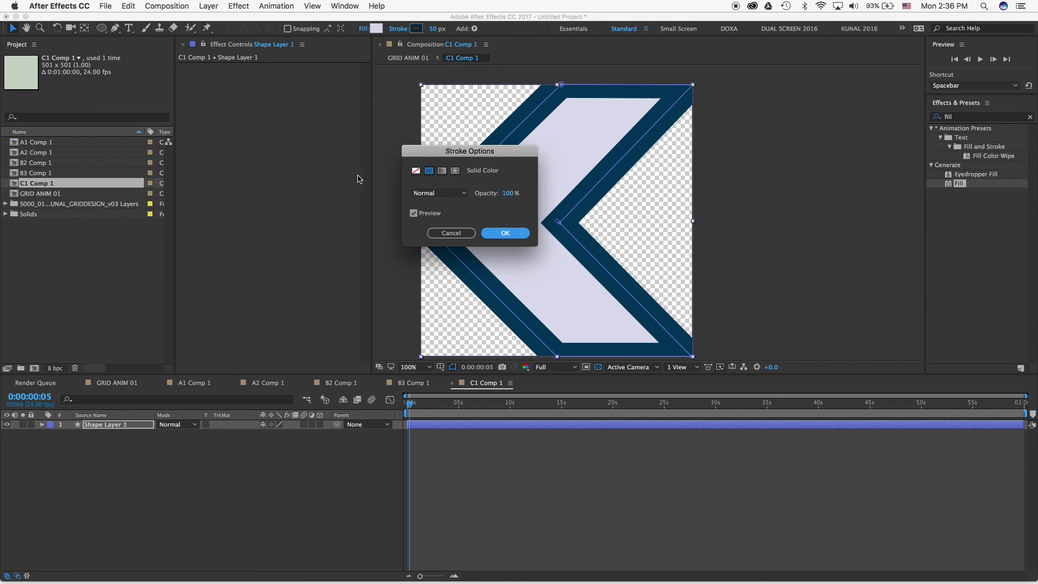
click(416, 171)
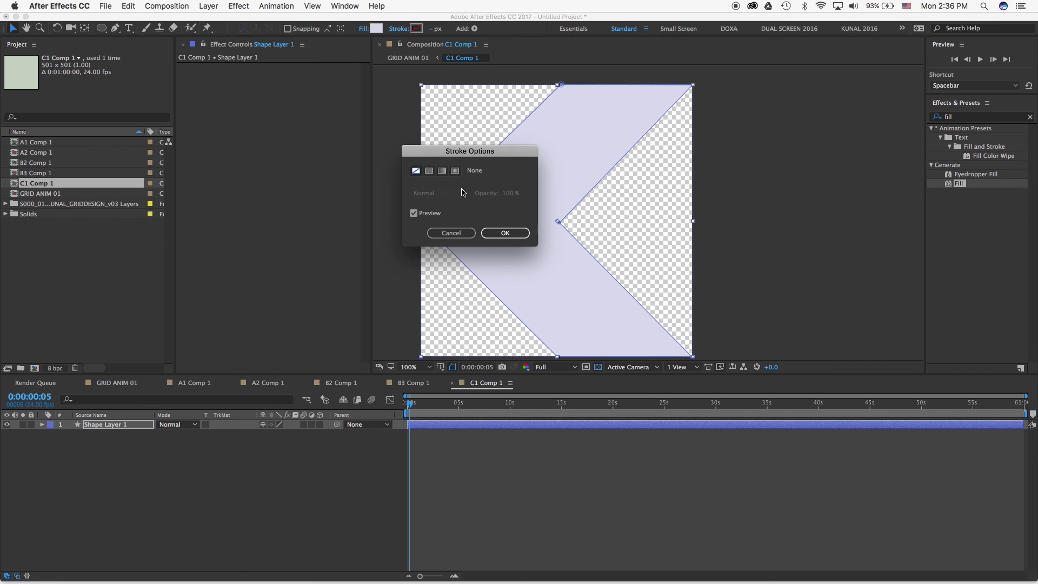
click(504, 233)
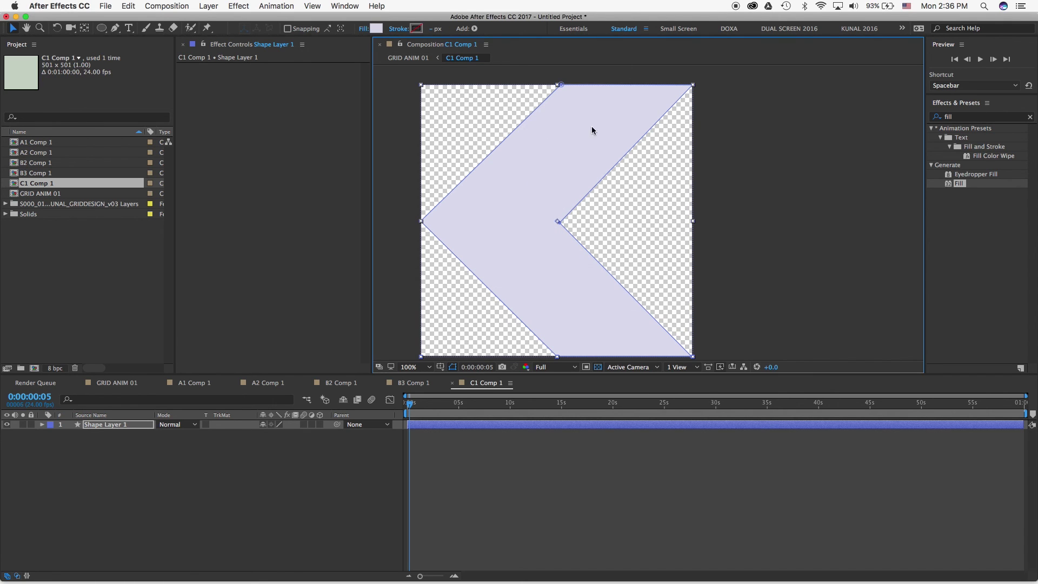
Try to select and move the chevron's lower-middle vertex, and undo the change.
drag(522, 298, 491, 255)
drag(675, 312, 650, 321)
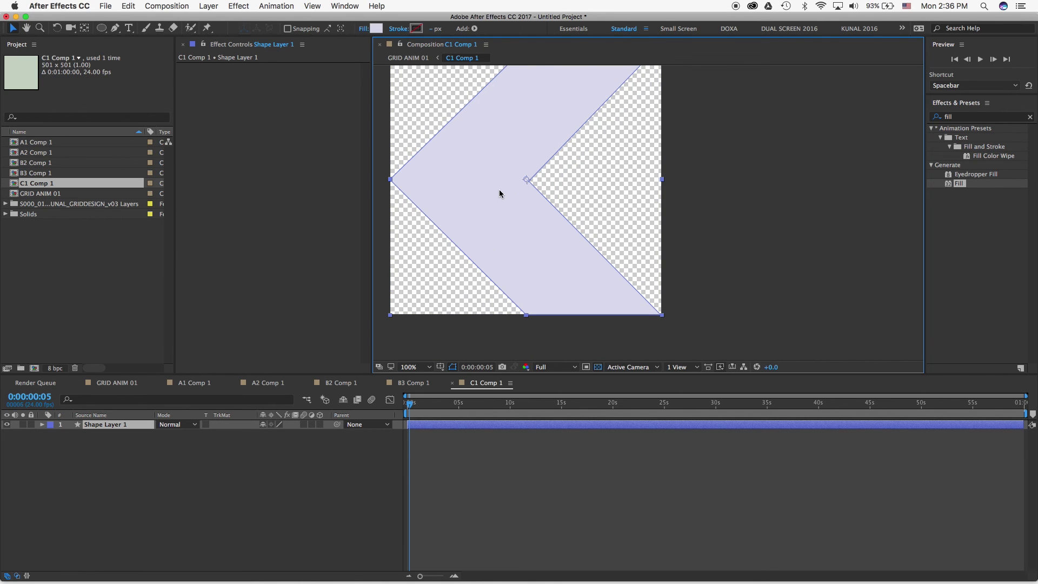
click(520, 191)
click(527, 180)
click(528, 180)
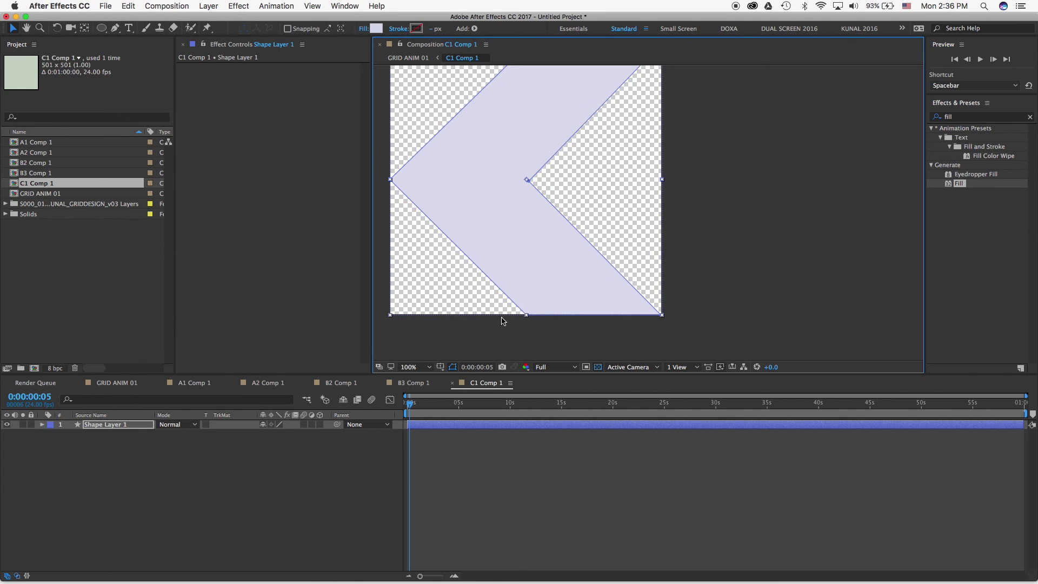
click(531, 319)
click(532, 289)
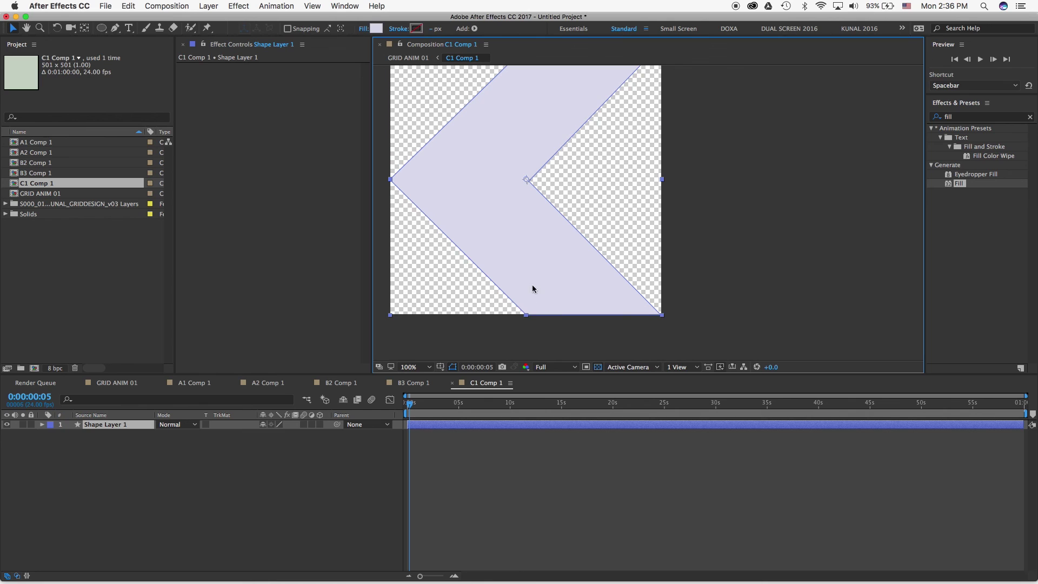
double_click(527, 316)
drag(535, 311, 525, 319)
key(super+z)
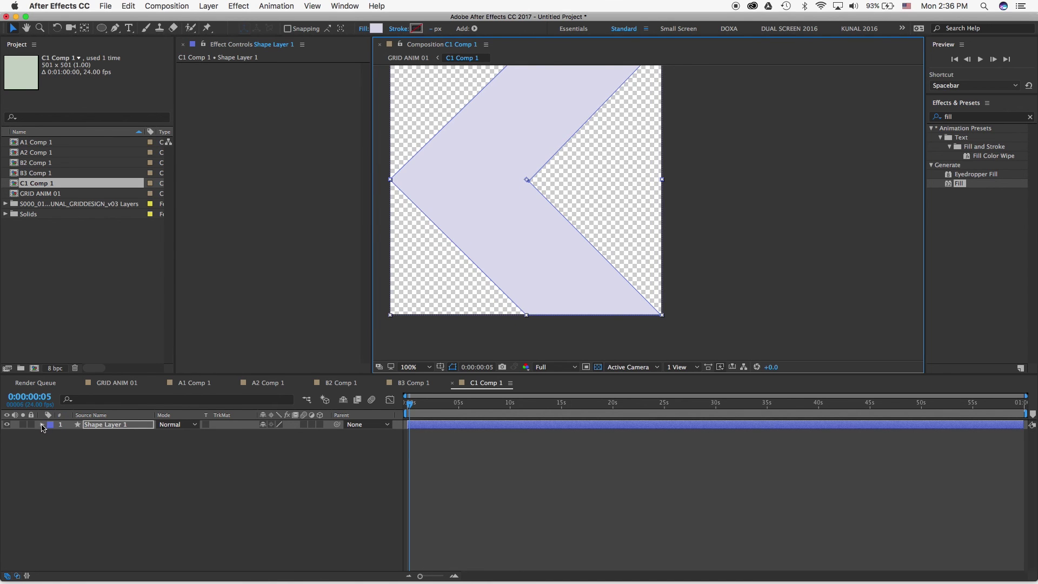
Select the chevron's inner vertex by itself and nudge it left and slightly upward to align with the composition's center.
click(90, 427)
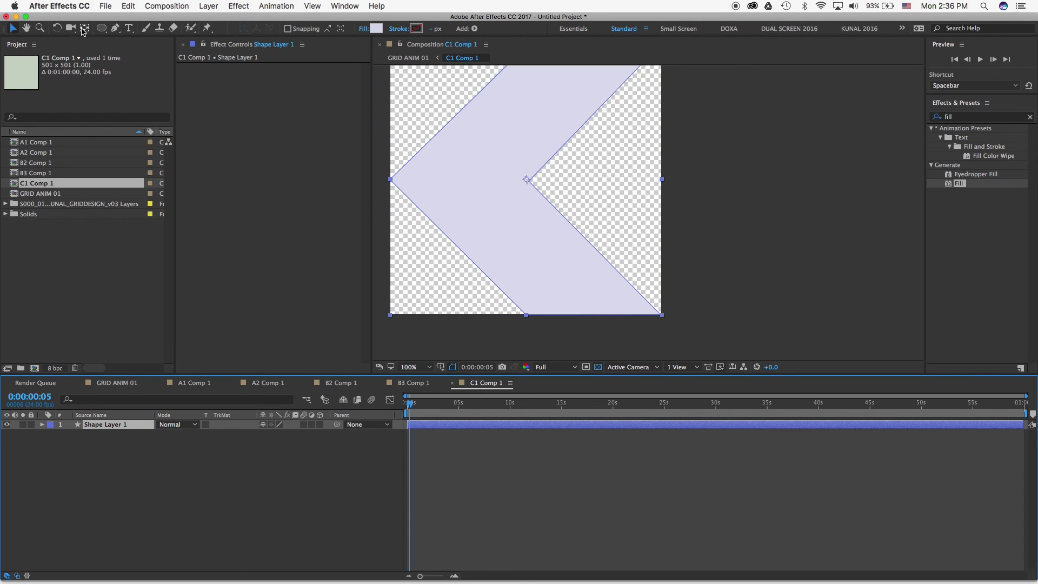
click(436, 198)
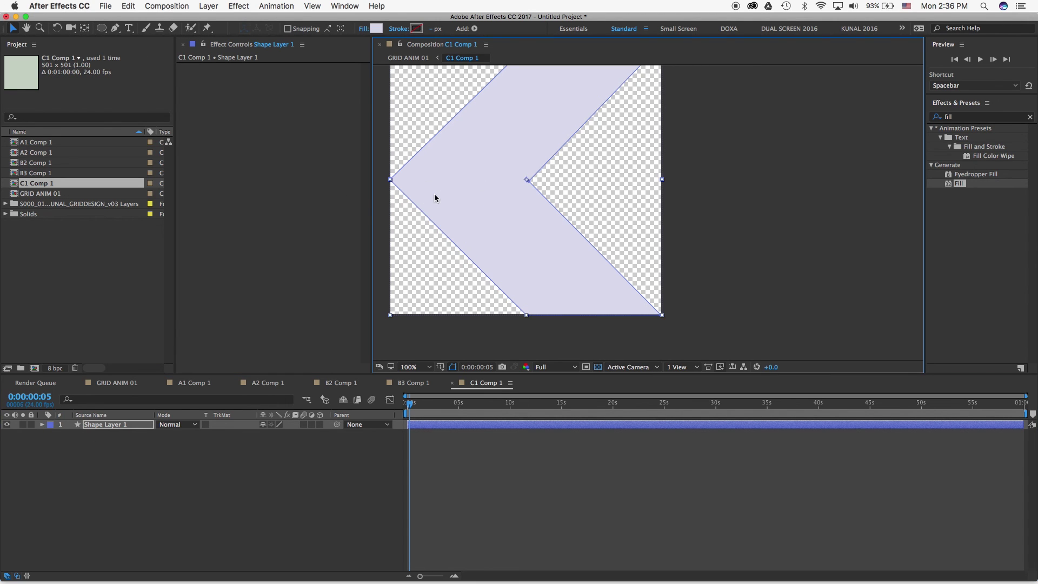
scroll(490, 179, up, 5)
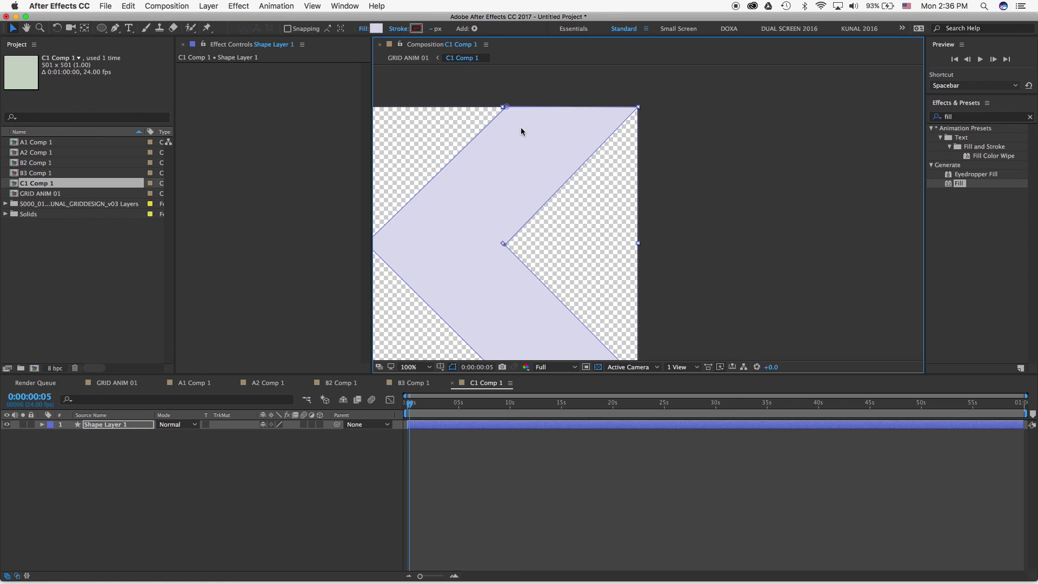
click(505, 107)
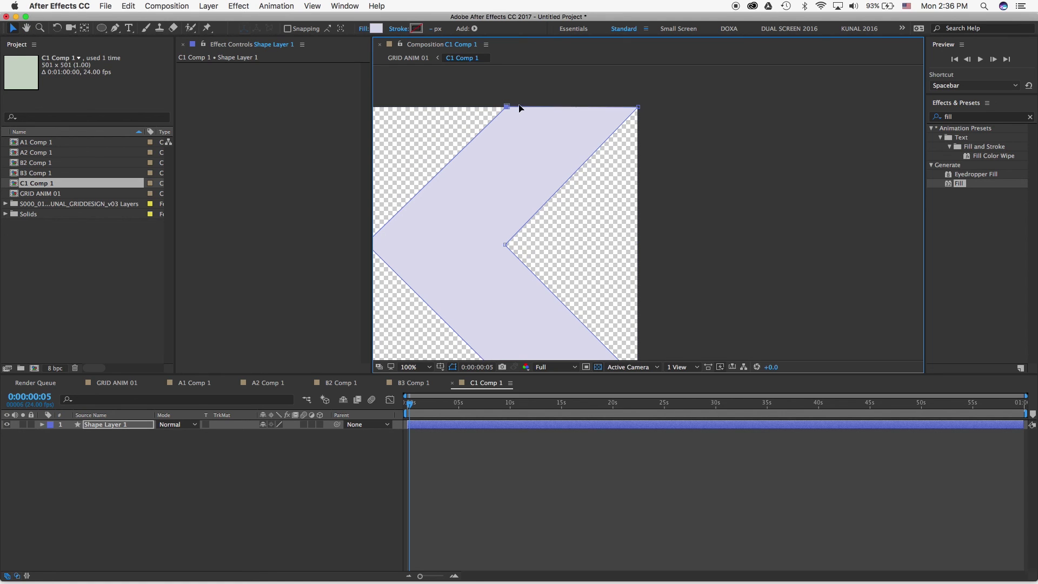
click(504, 244)
click(503, 245)
drag(469, 265, 546, 220)
click(544, 217)
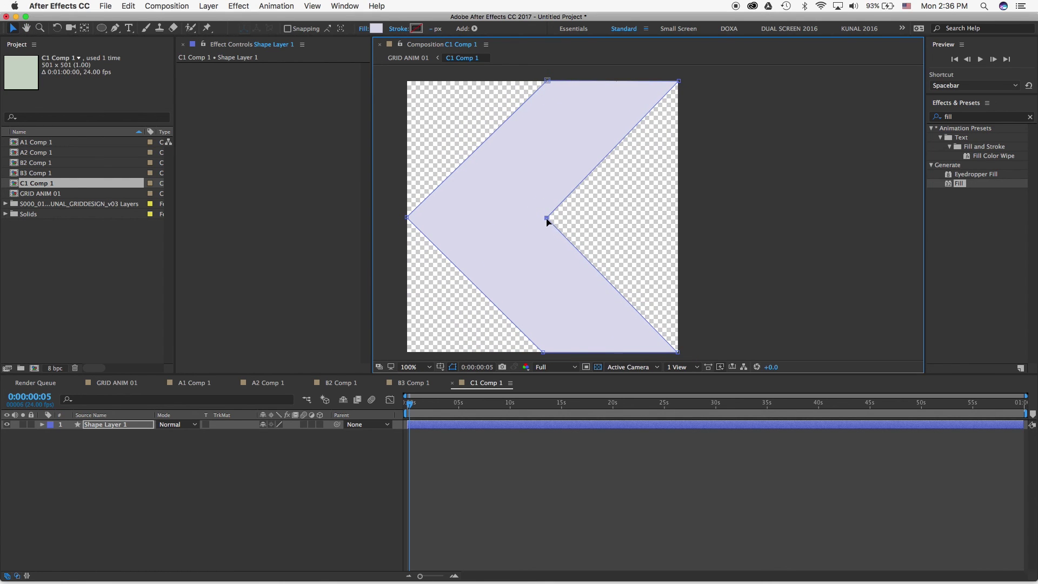
key(Left)
key(Left)
key(Left)
key(Left)
key(Left)
key(Left)
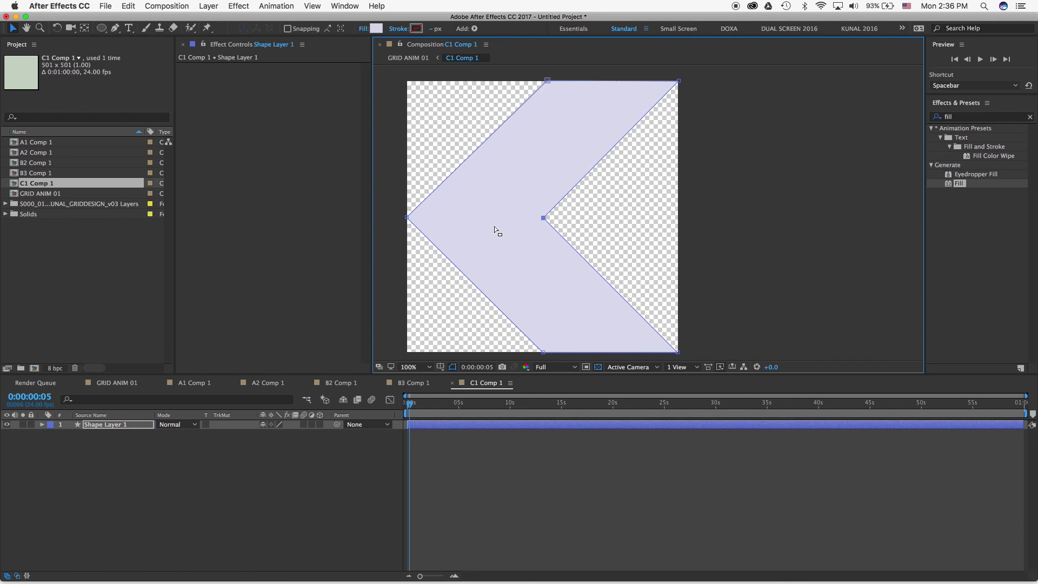
key(Left)
key(Up)
key(Up)
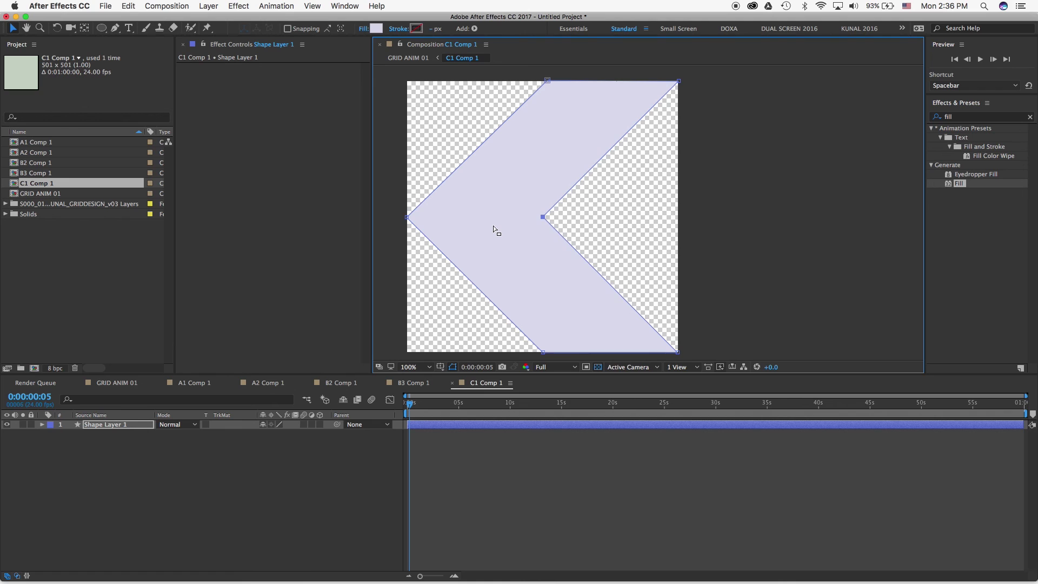
key(Right)
key(Down)
Expand the shape layer's contents down to the Path property of Shape 1.
click(42, 425)
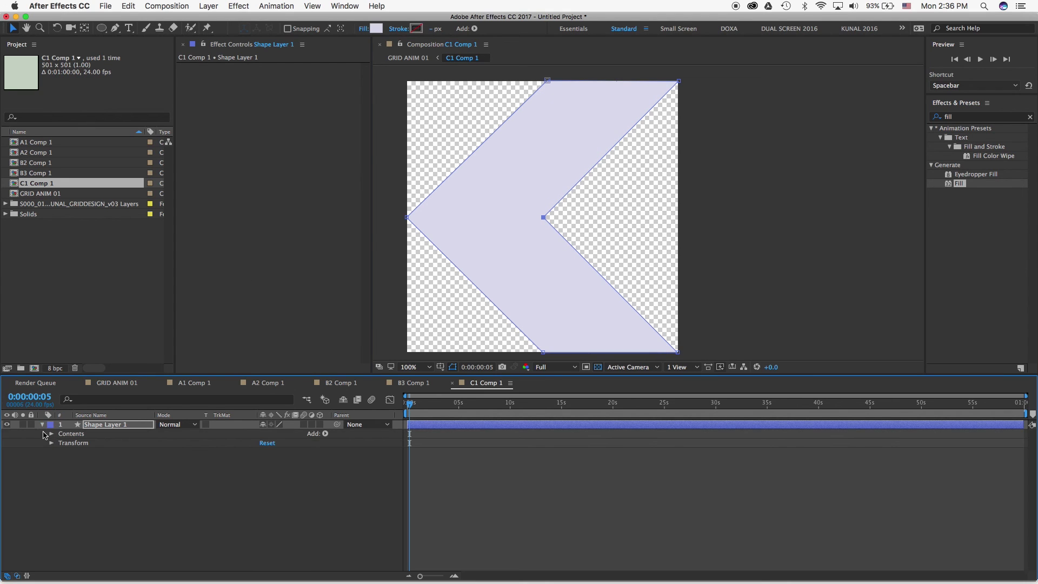
click(52, 434)
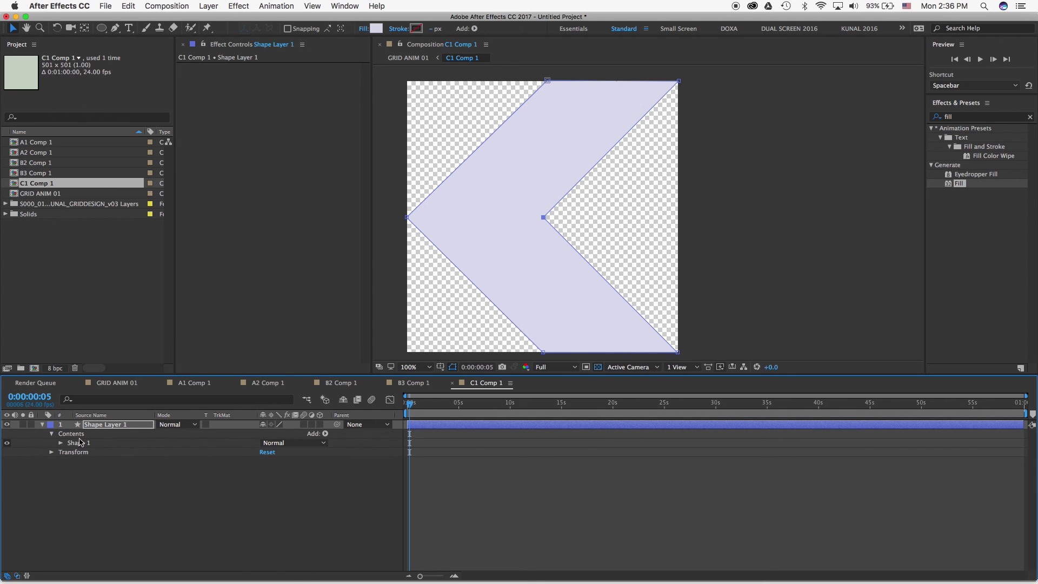
click(61, 443)
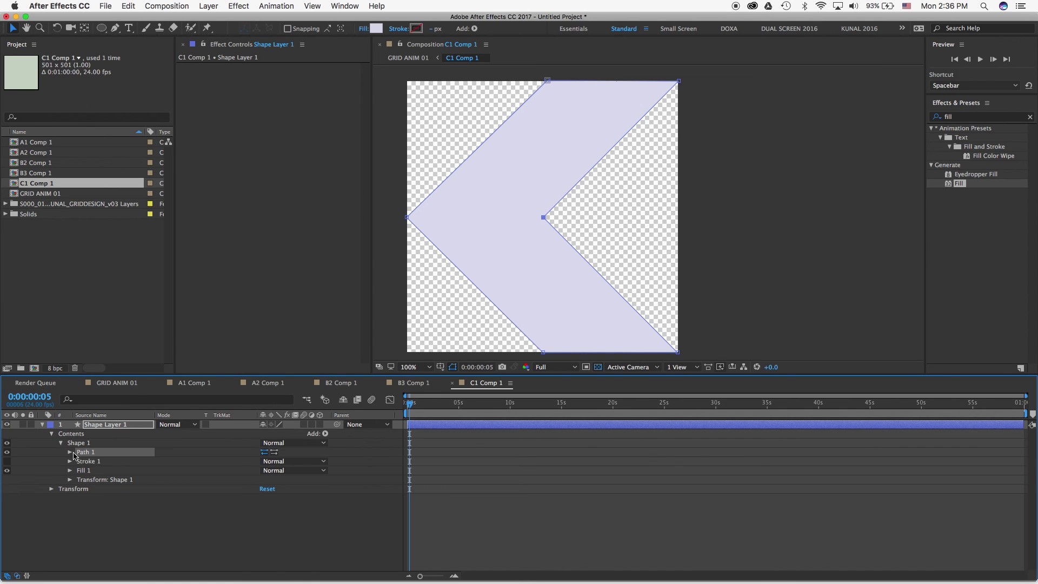
click(70, 452)
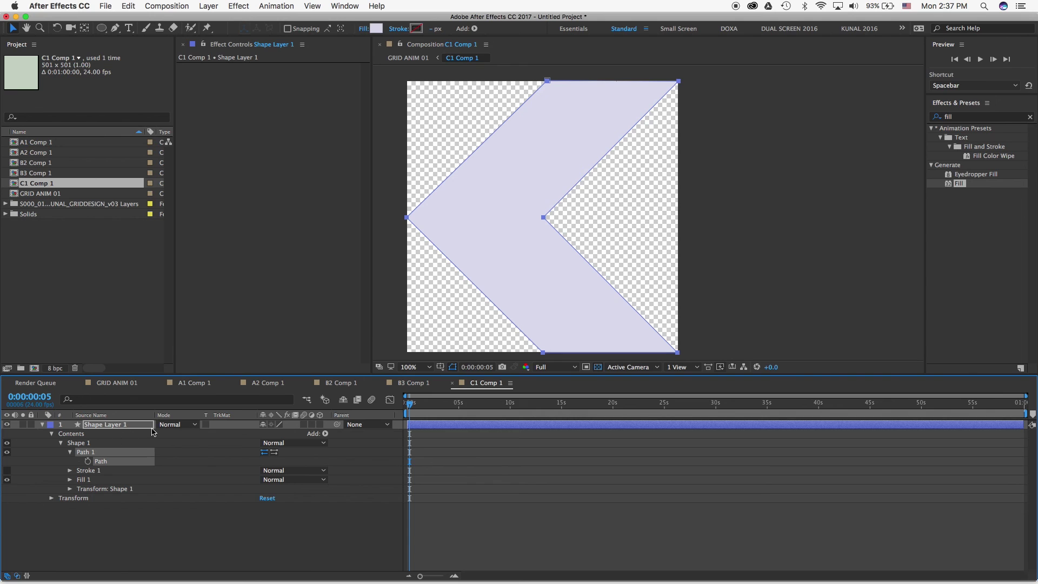
Rename the chevron's shape layer RED and paste the copied red Fill effect onto it.
click(86, 426)
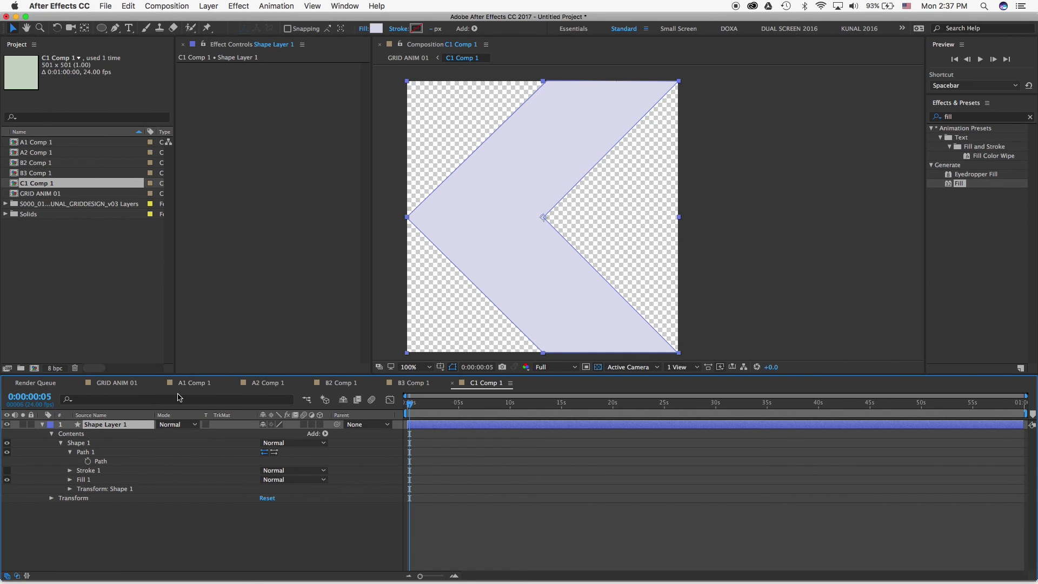
key(Return)
text(RED)
key(Return)
key(super+v)
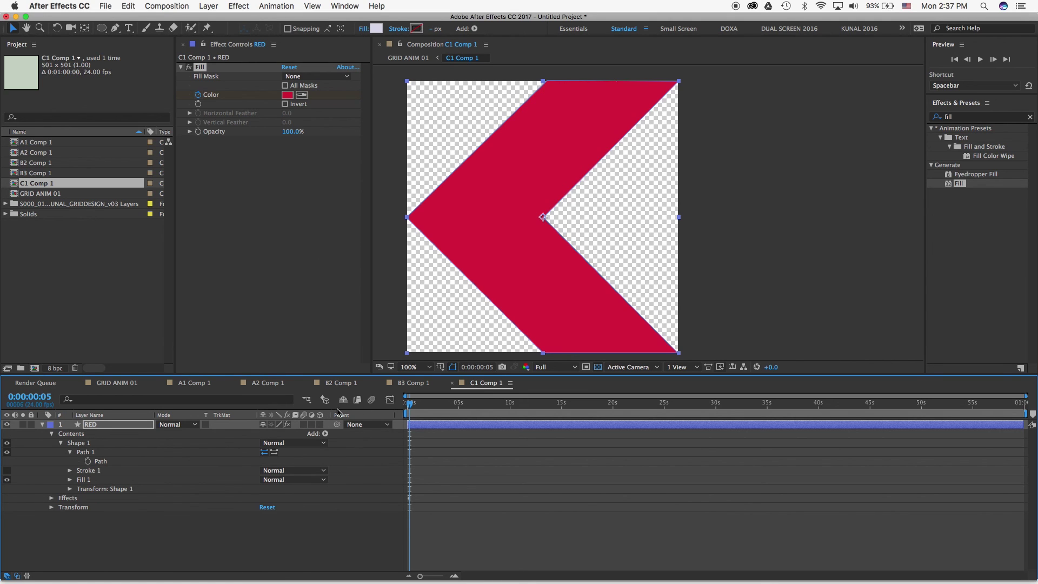
Add composition marker 1 at 0:00:00:00 and marker 2 at 0:00:04:00 in C1 Comp 1.
key(Home)
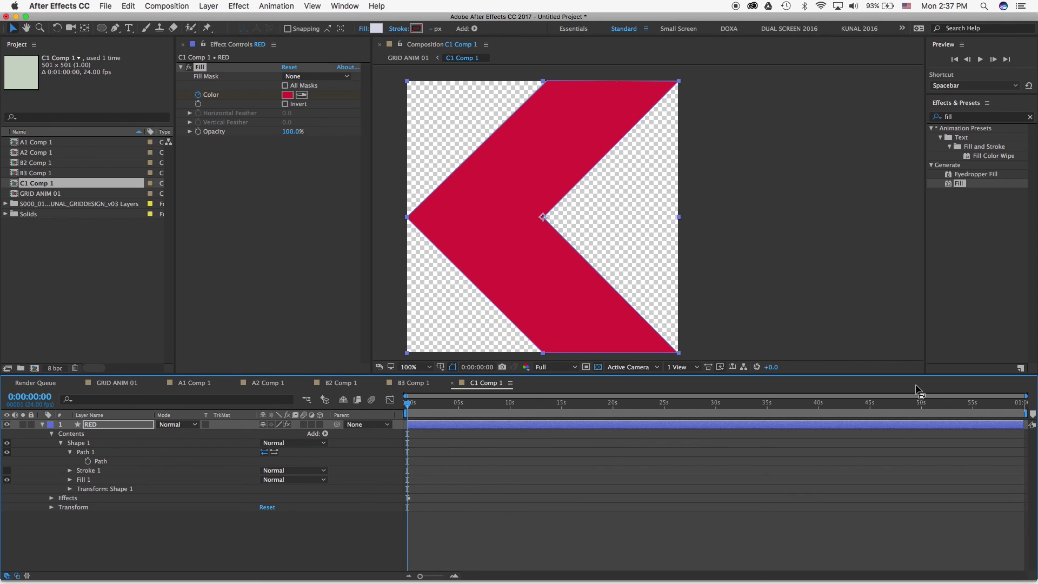
drag(1032, 414, 130, 421)
key(equal)
key(equal)
click(576, 408)
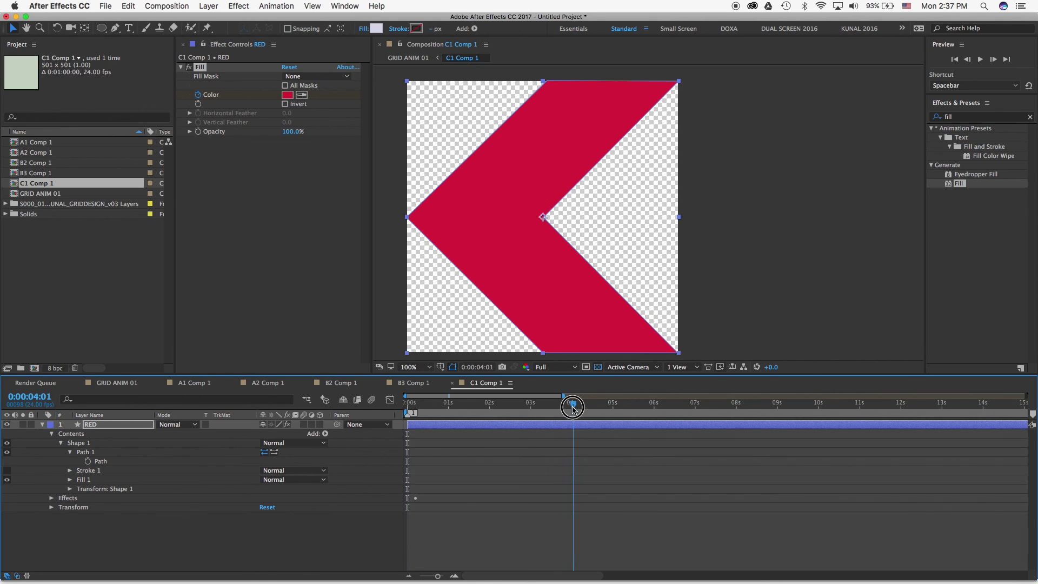
key(equal)
key(equal)
drag(1033, 419, 572, 414)
key(equal)
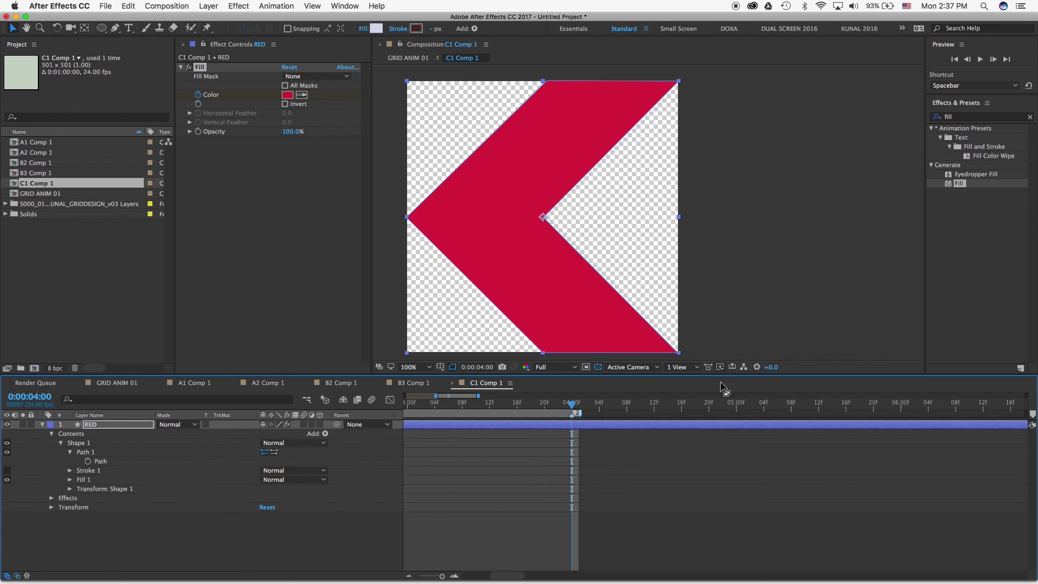
Trim the end of the C1 Comp 1 work area to 0:00:04:00 and return to the first frame.
key(equal)
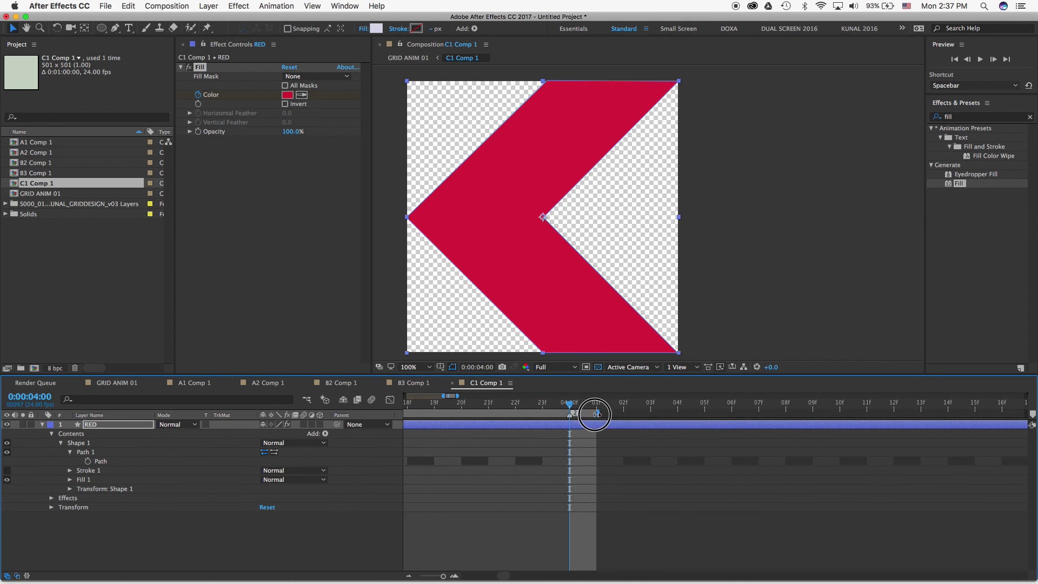
key(minus)
key(minus)
key(minus)
key(minus)
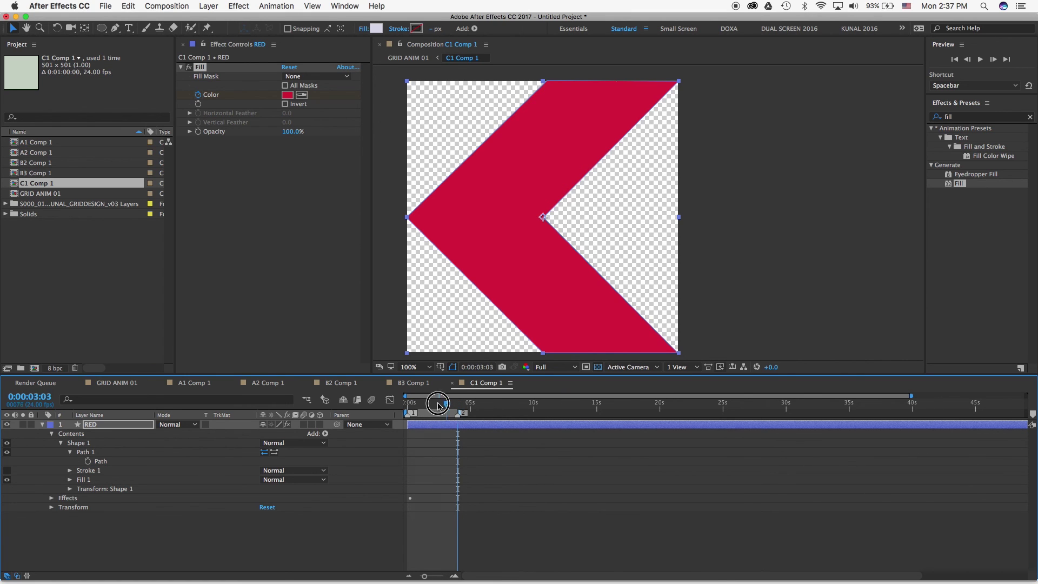
key(Home)
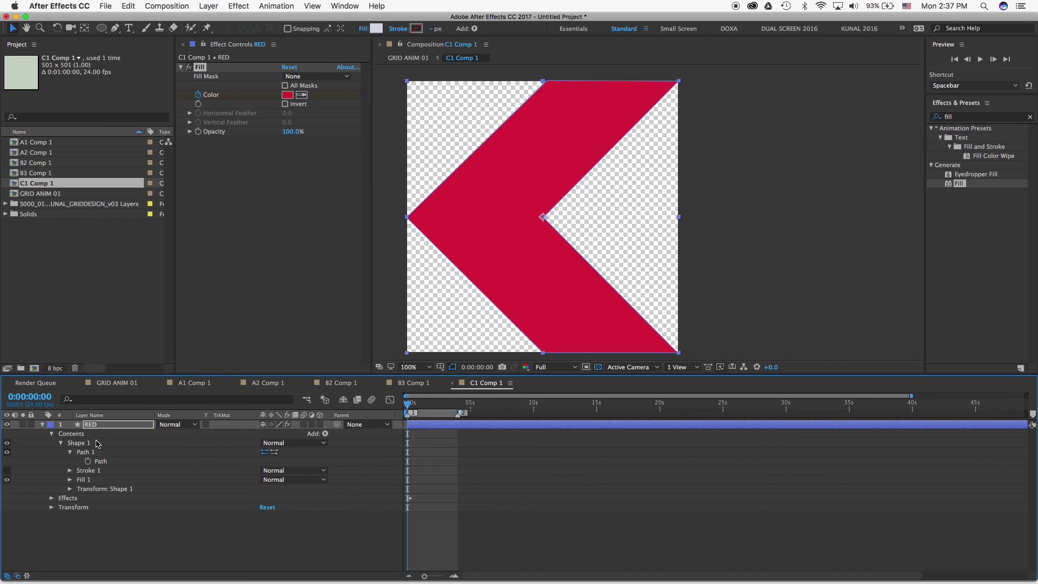
key(equal)
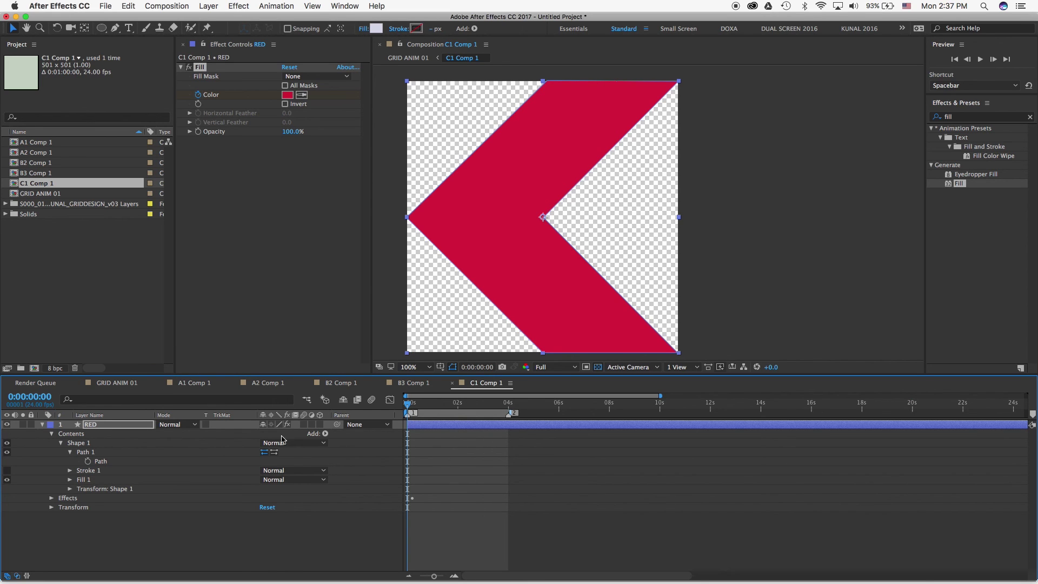
key(equal)
key(equal)
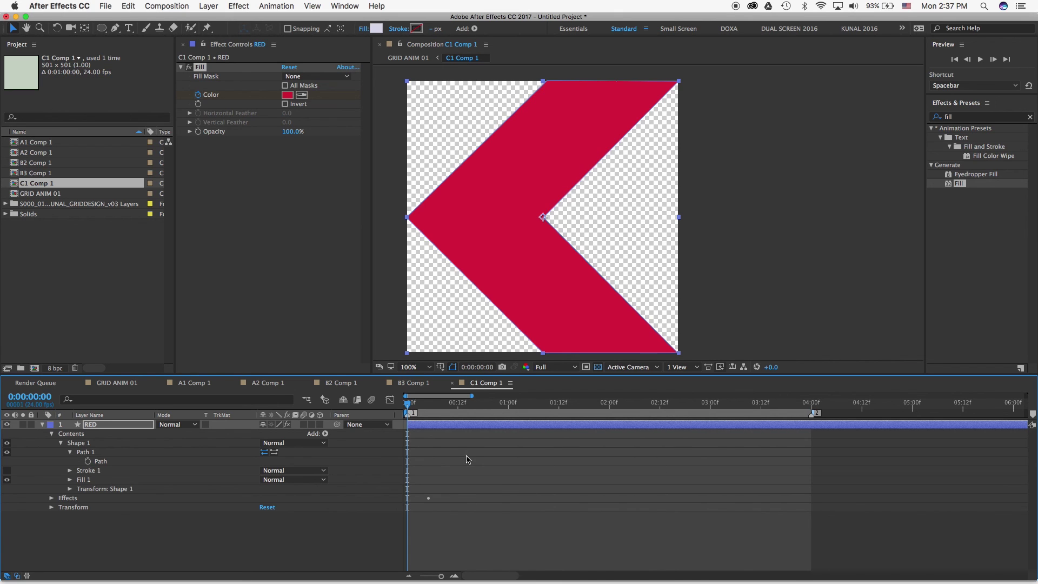
Delete the Color keyframe from the RED layer's Fill effect.
key(alt+shift+equal)
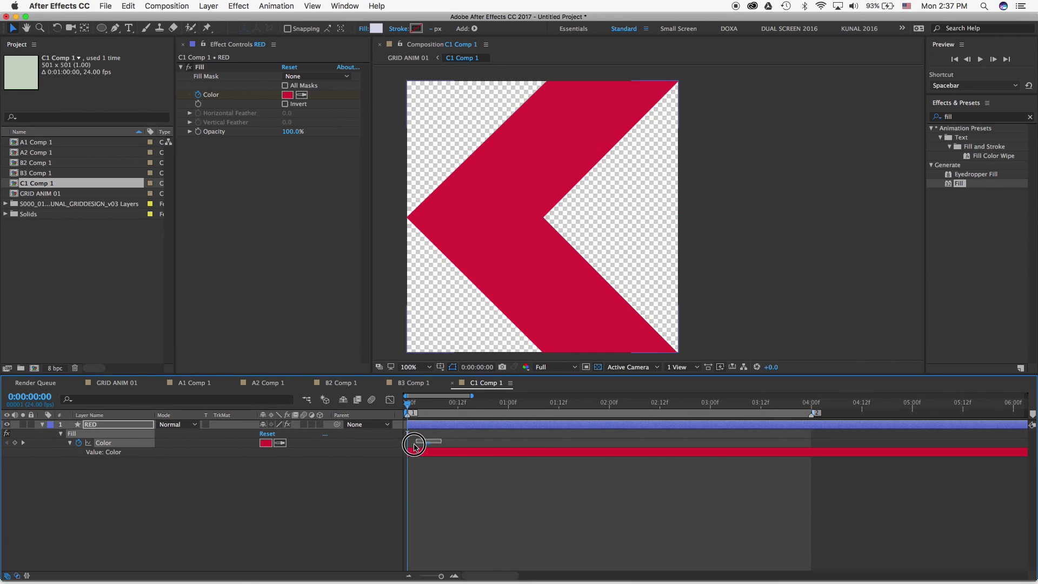
click(427, 464)
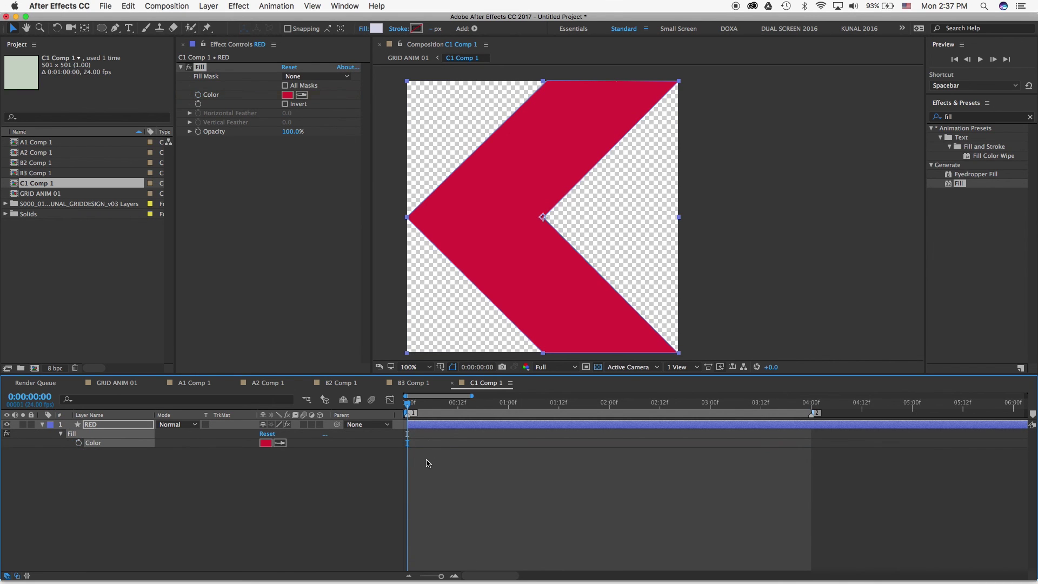
click(93, 425)
key(super+v)
key(2)
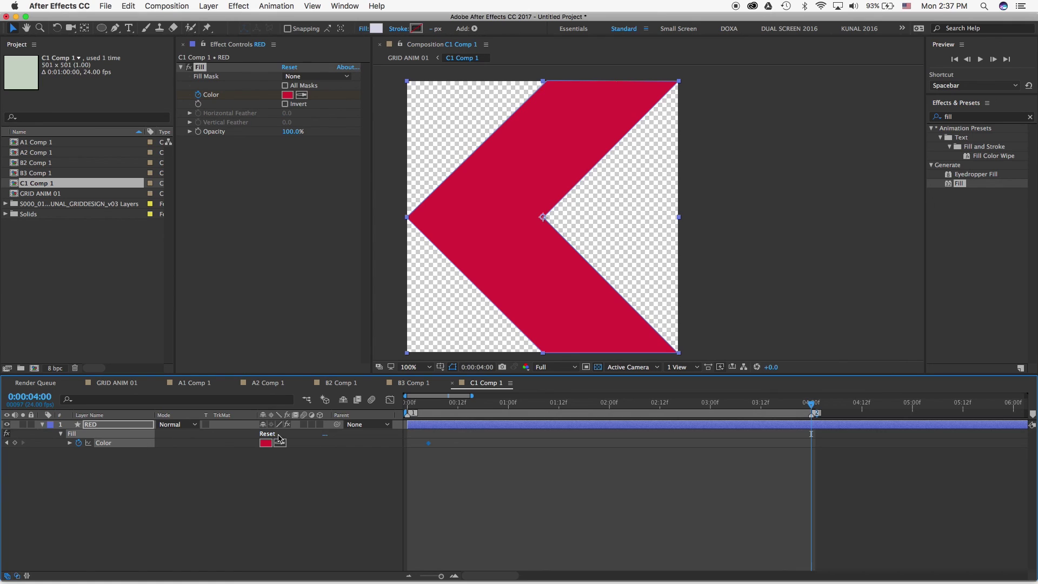
key(Delete)
click(239, 492)
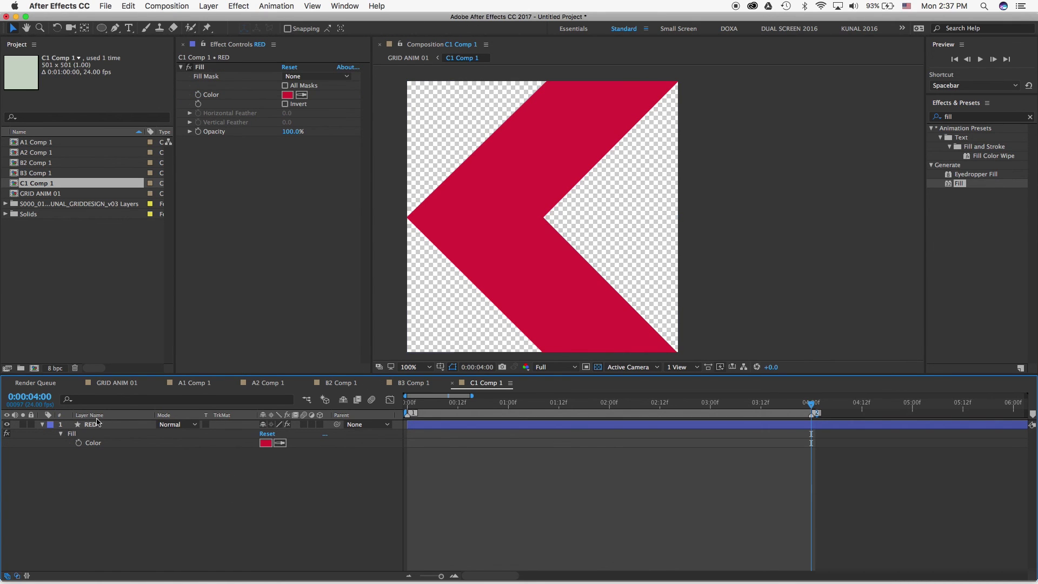
Copy the COLOR PALETTE 1 effect from the BG layer of B3 Comp 1 onto the RED layer, placing it above Fill.
click(111, 426)
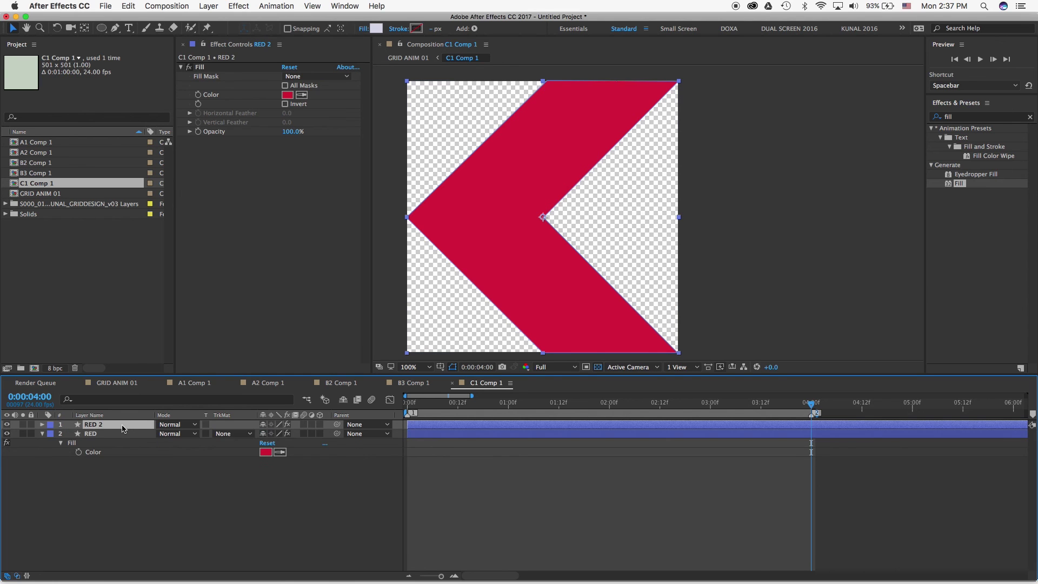
click(409, 386)
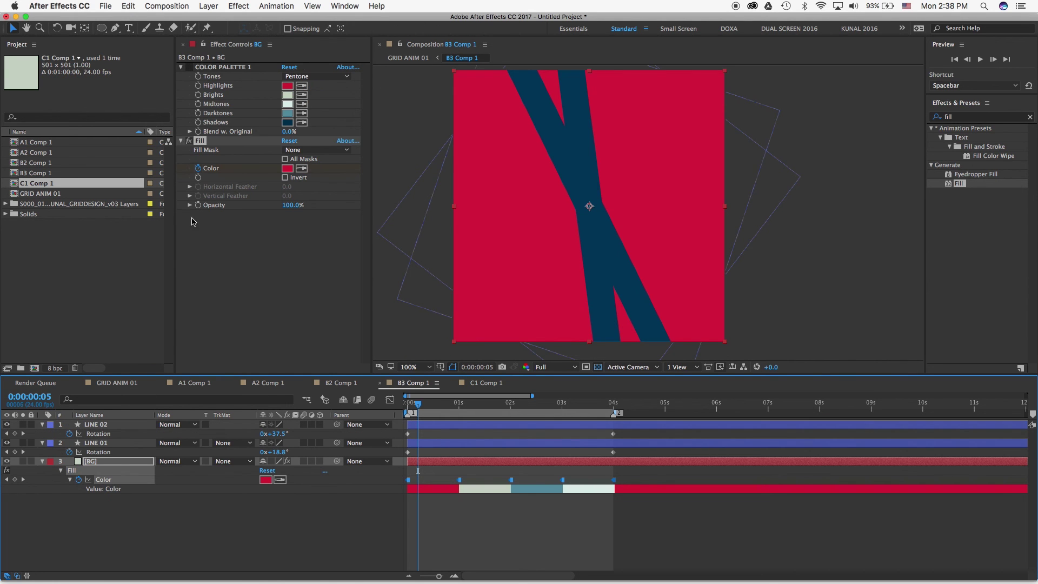
click(486, 384)
key(super+v)
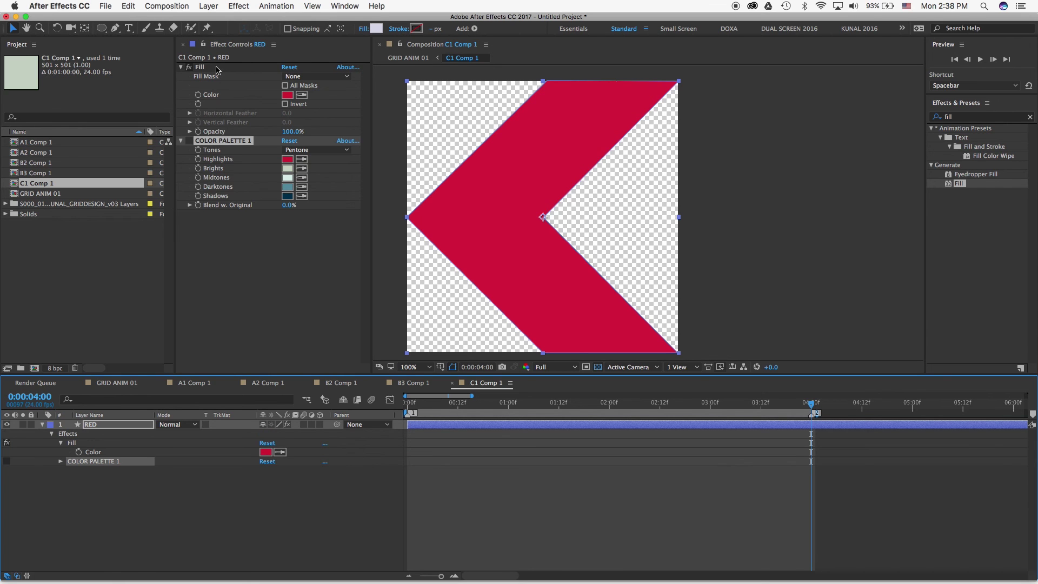
drag(217, 69, 233, 233)
click(292, 529)
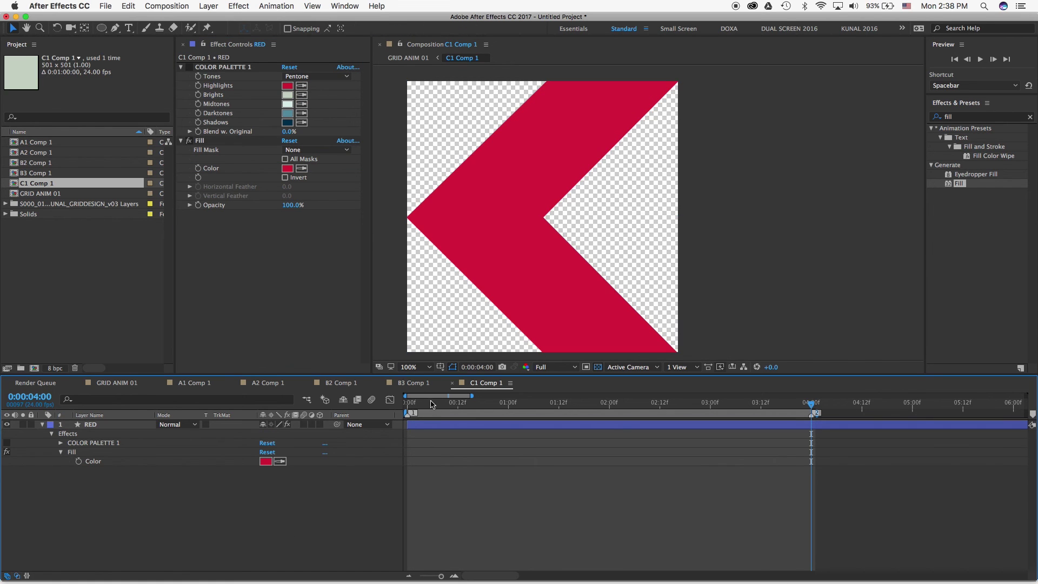
At 0:00:00:00, move the RED chevron horizontally past the composition's right edge to 753.5, 250.5 and set a Position keyframe.
key(Home)
click(90, 425)
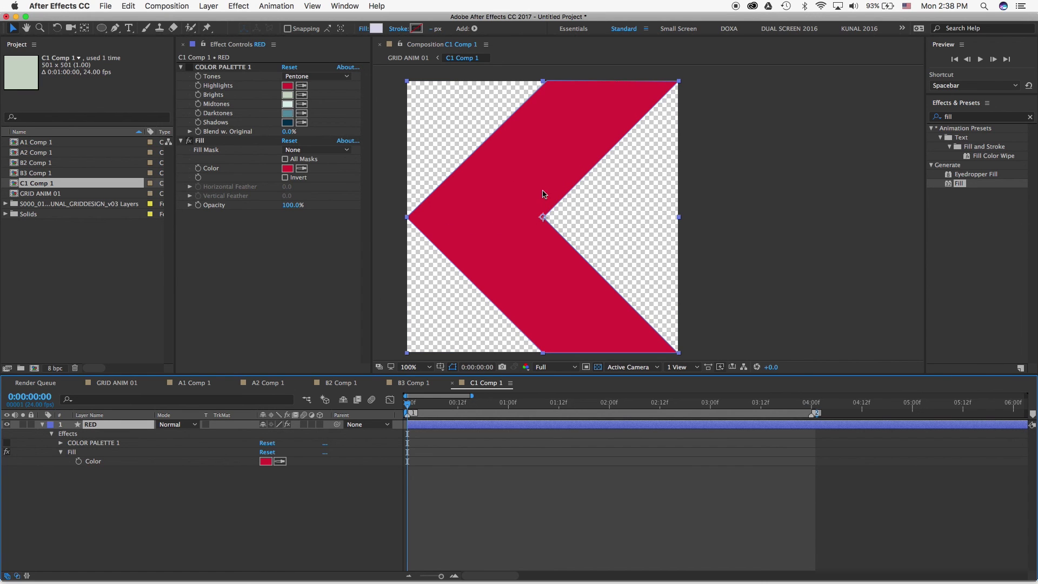
click(544, 218)
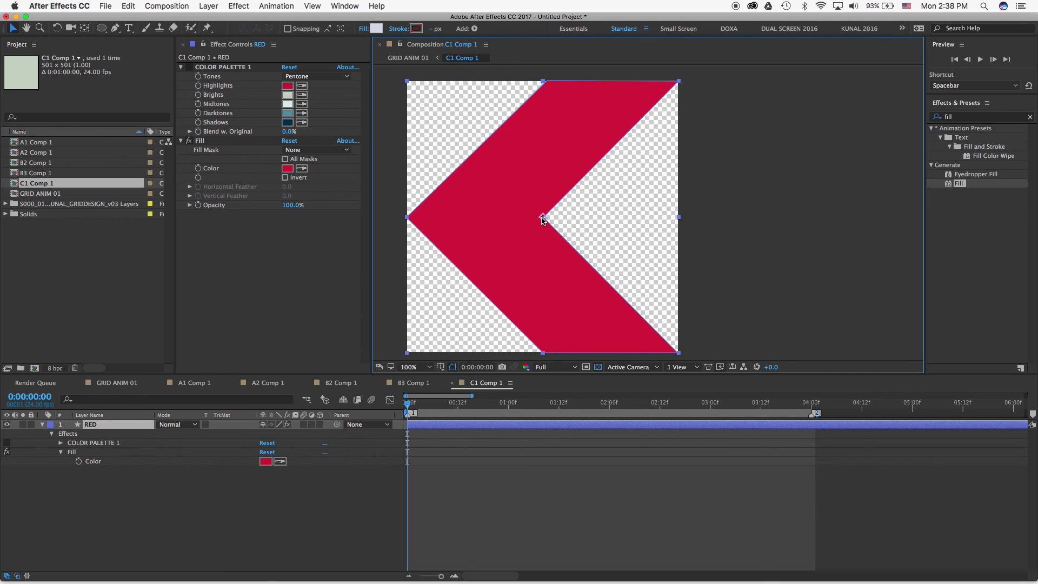
drag(543, 219, 817, 246)
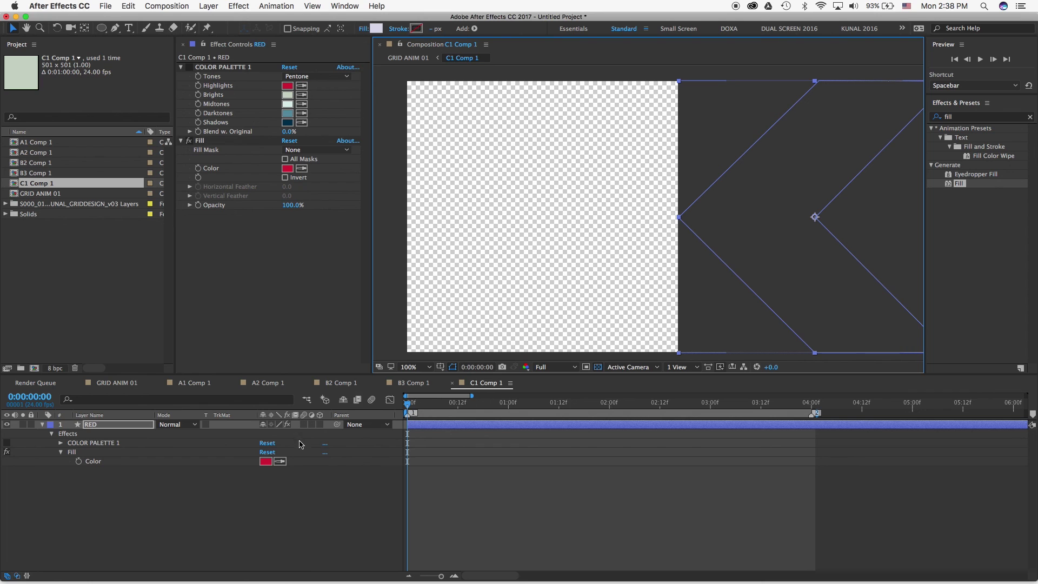
key(p)
click(71, 434)
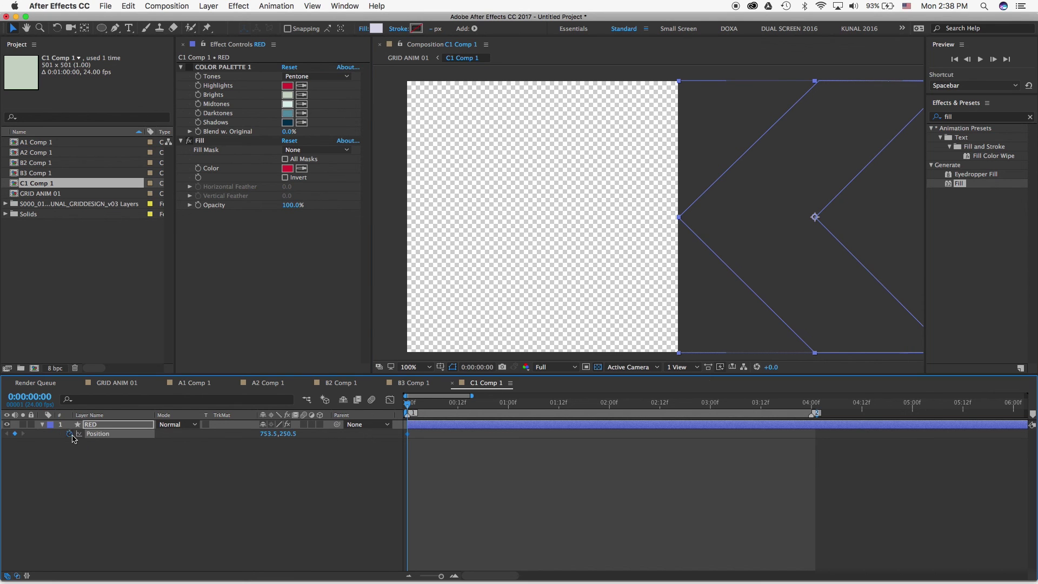
At 0:00:02:00, move the RED chevron past the composition's left edge to Position -254.5, 250.5.
click(549, 474)
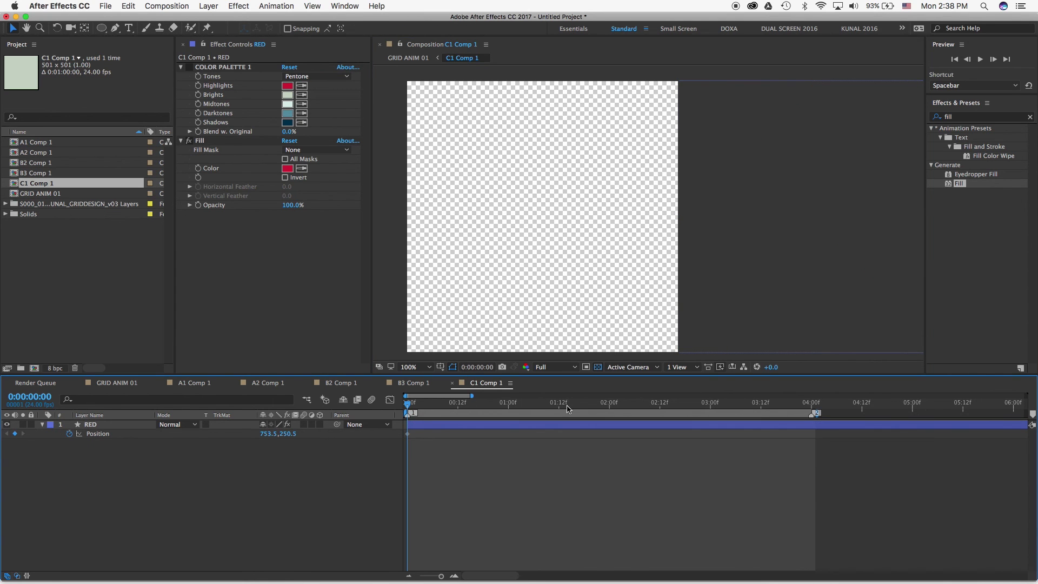
click(610, 404)
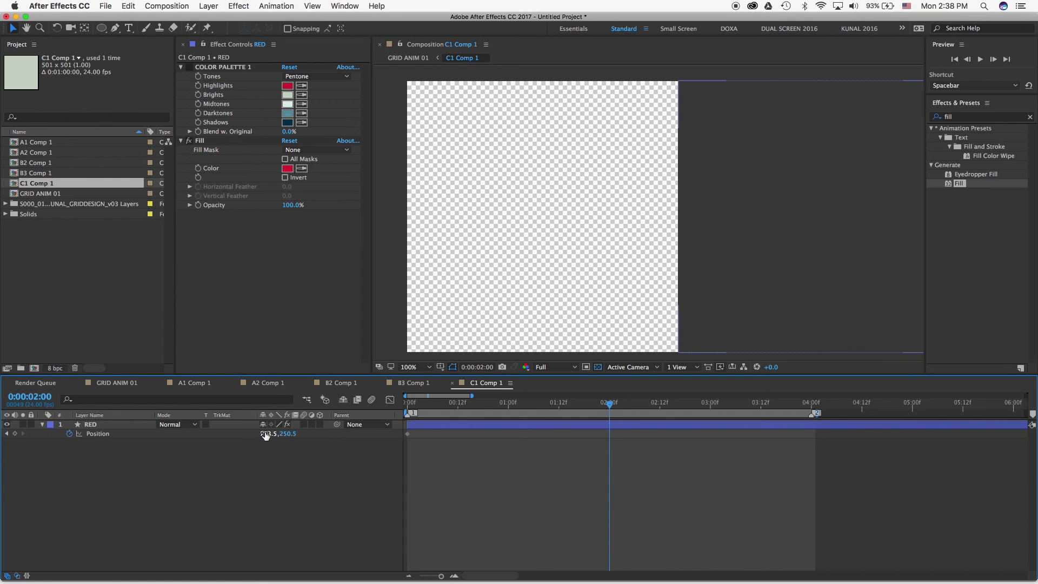
drag(265, 433, 0, 427)
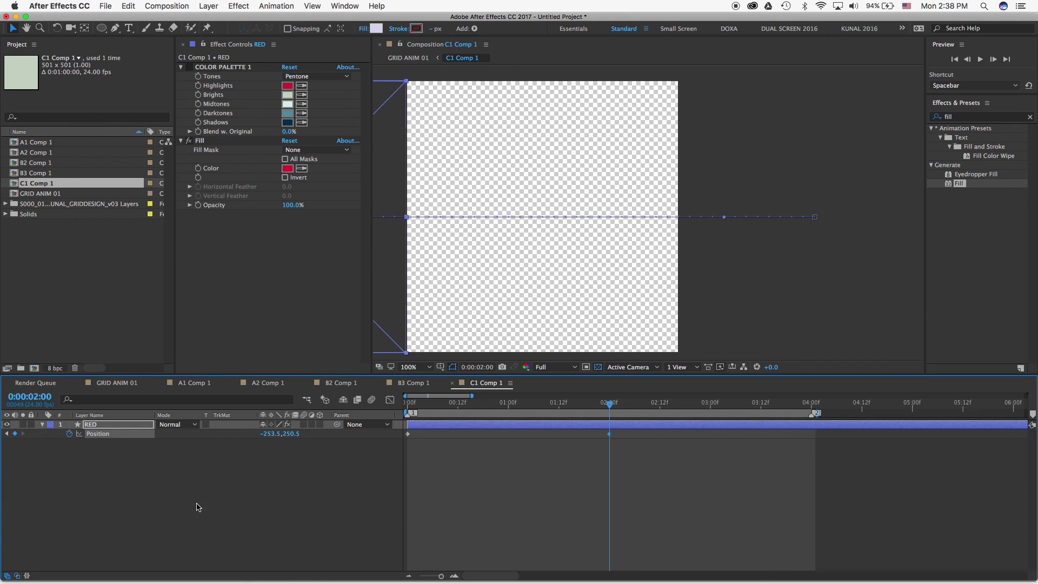
click(225, 509)
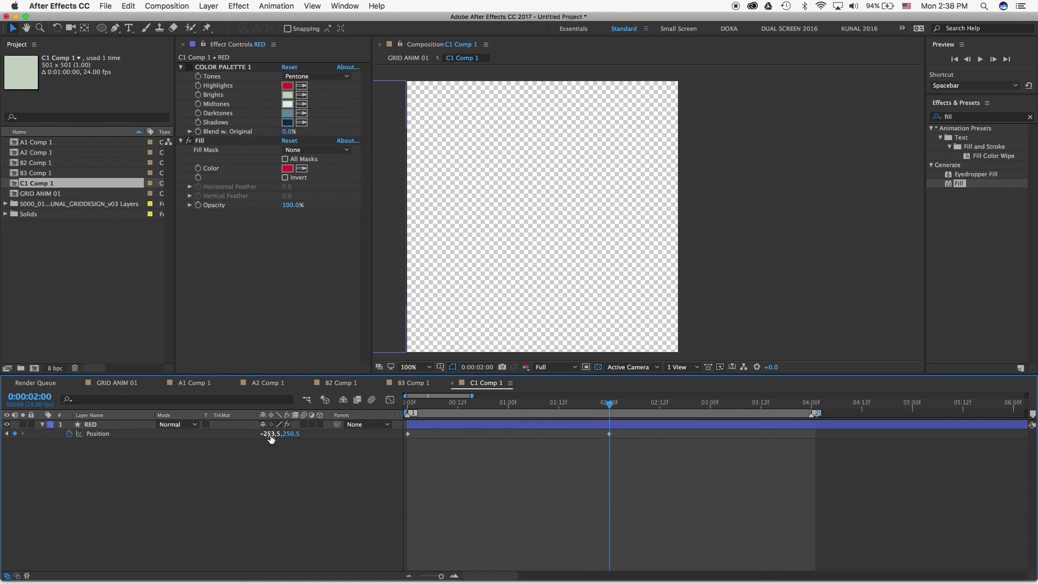
drag(269, 435, 265, 436)
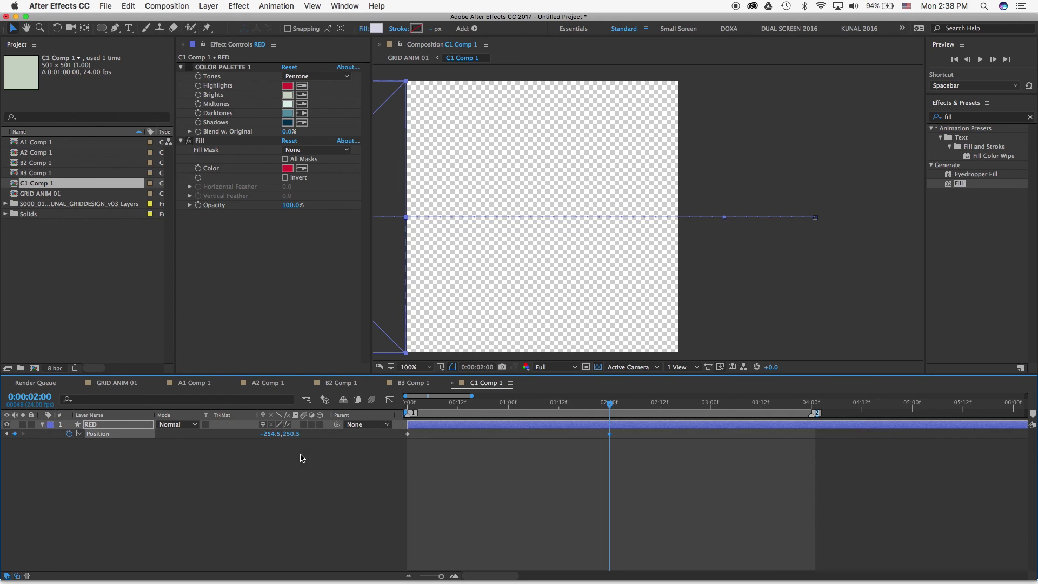
click(331, 486)
At 0:00:01:00, duplicate the RED layer and rename the copy L BLUE.
mouse_move(563, 402)
mouse_down()
mouse_move(417, 406)
mouse_move(509, 409)
mouse_up()
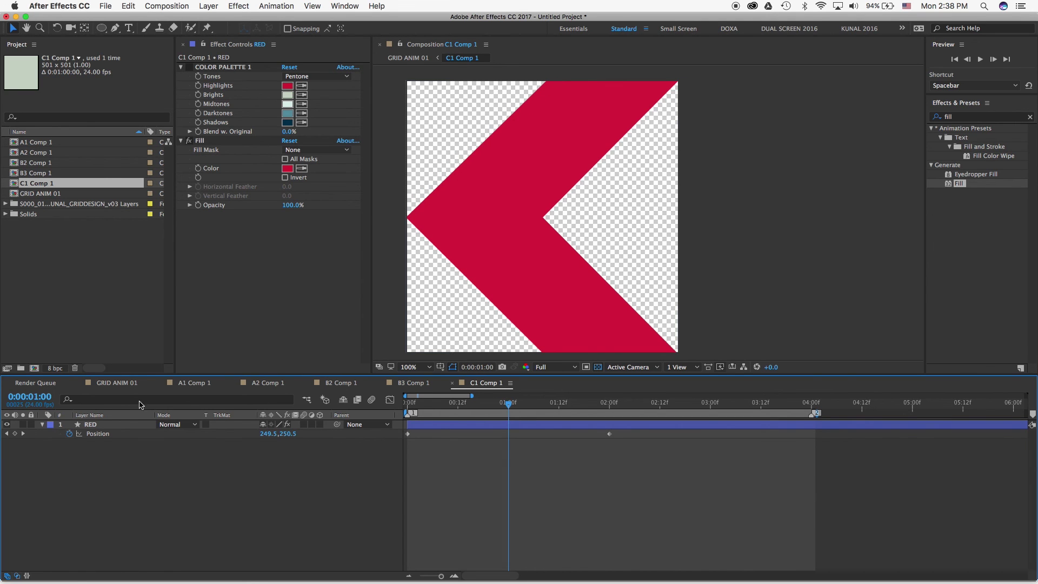
click(105, 431)
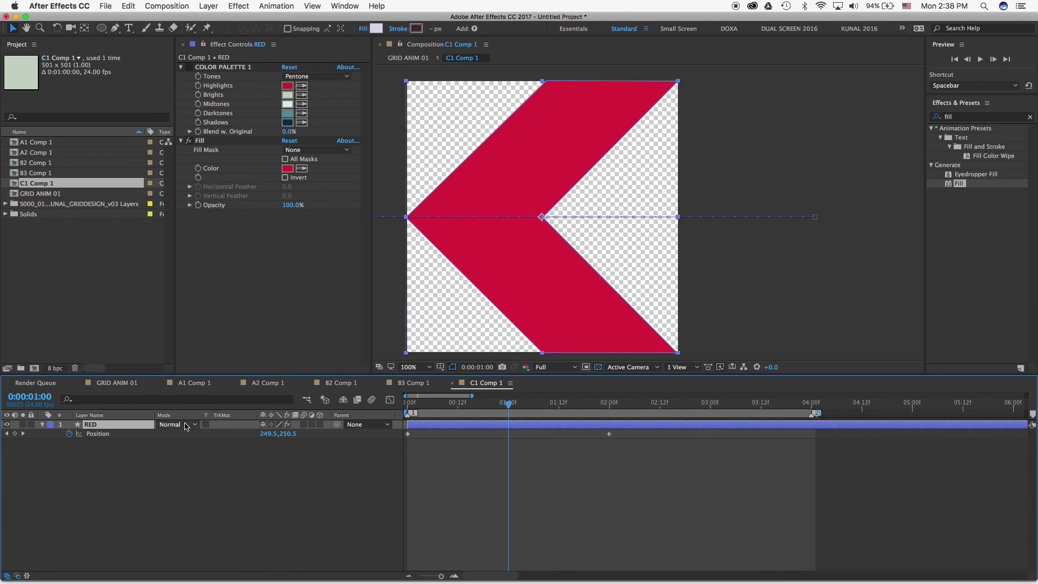
key(super+d)
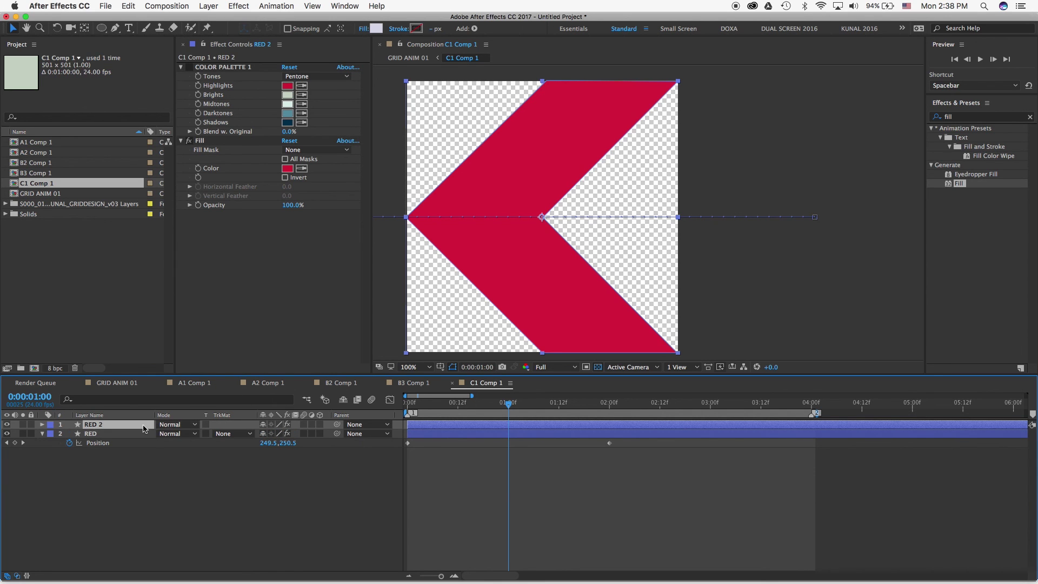
click(107, 427)
key(Return)
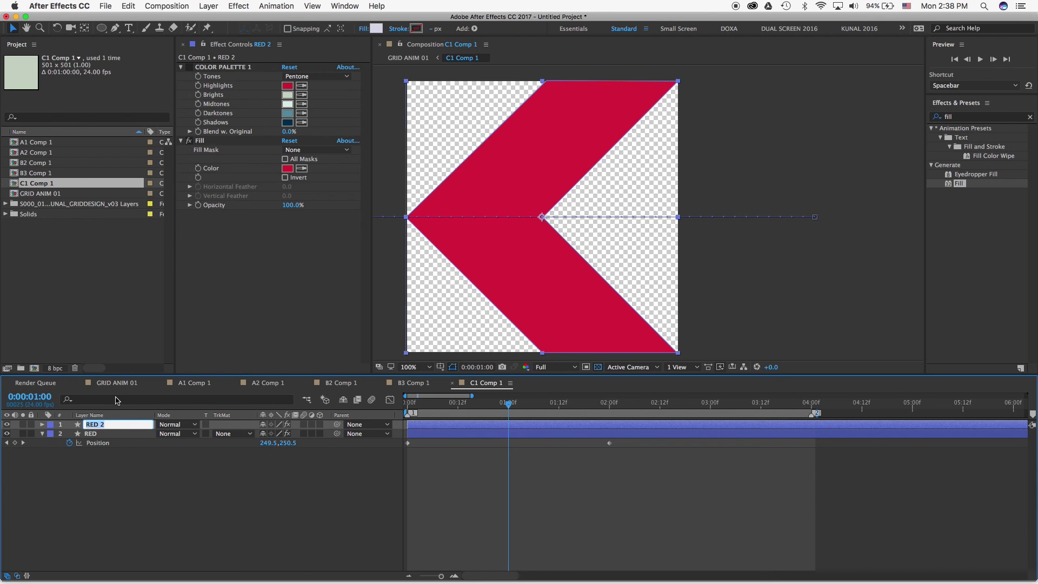
text(L BLUE)
key(Return)
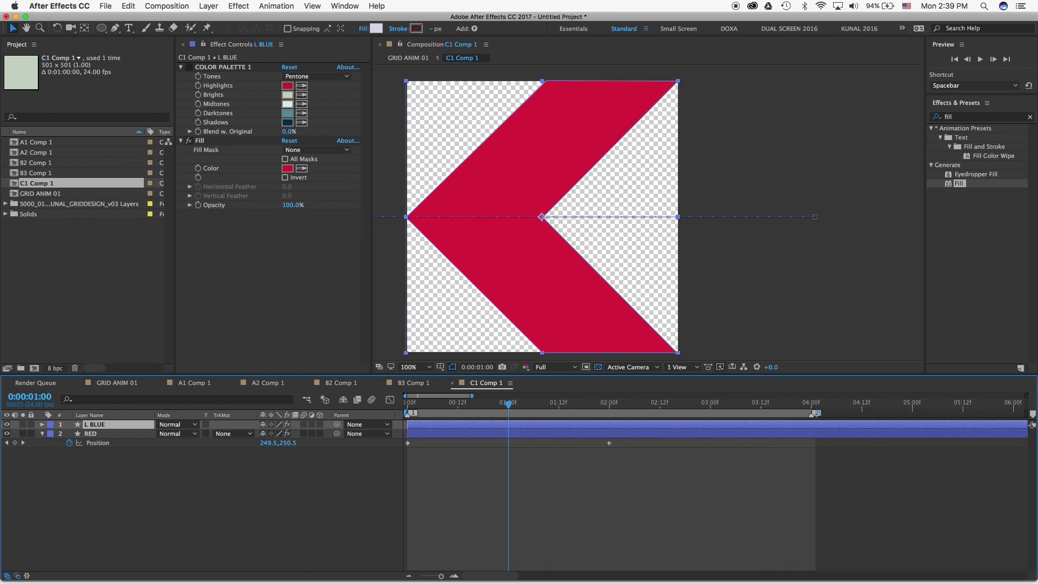
Sample the palette's Darktones color for L BLUE's Fill and shift the layer with its Position keyframes to start at 0:00:01:00.
click(302, 168)
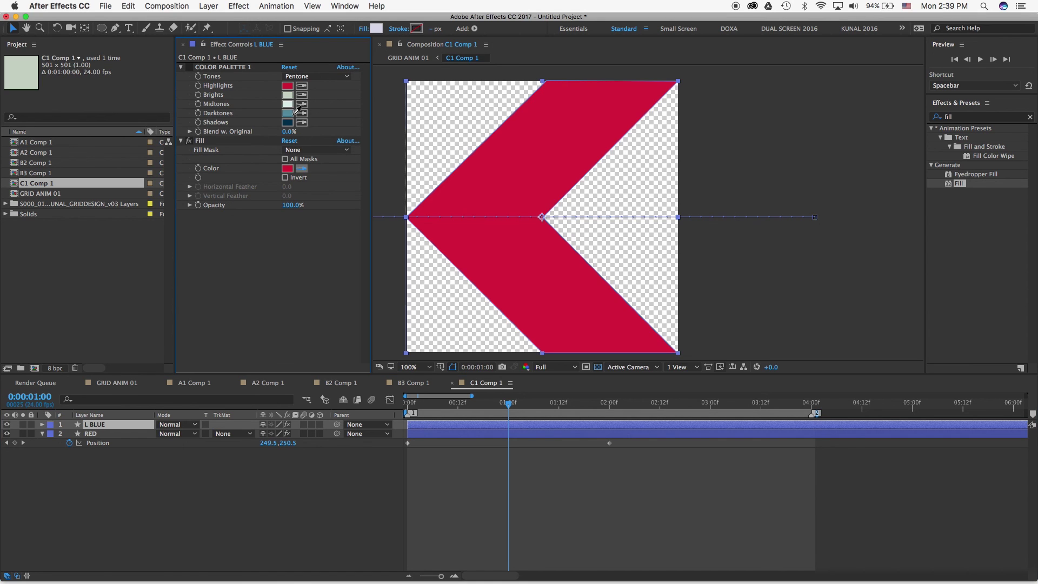
click(554, 226)
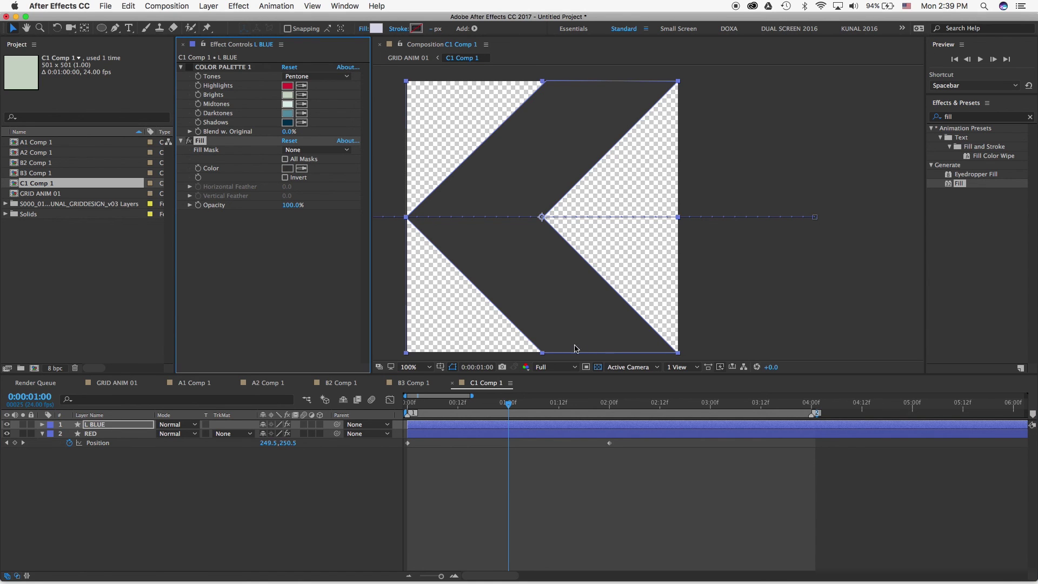
click(302, 168)
click(292, 113)
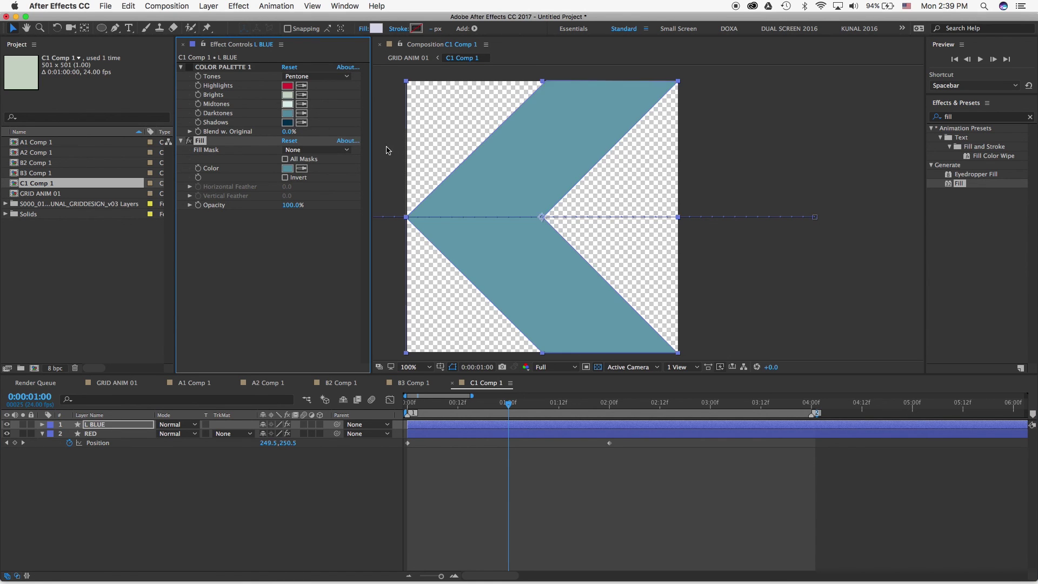
key(p)
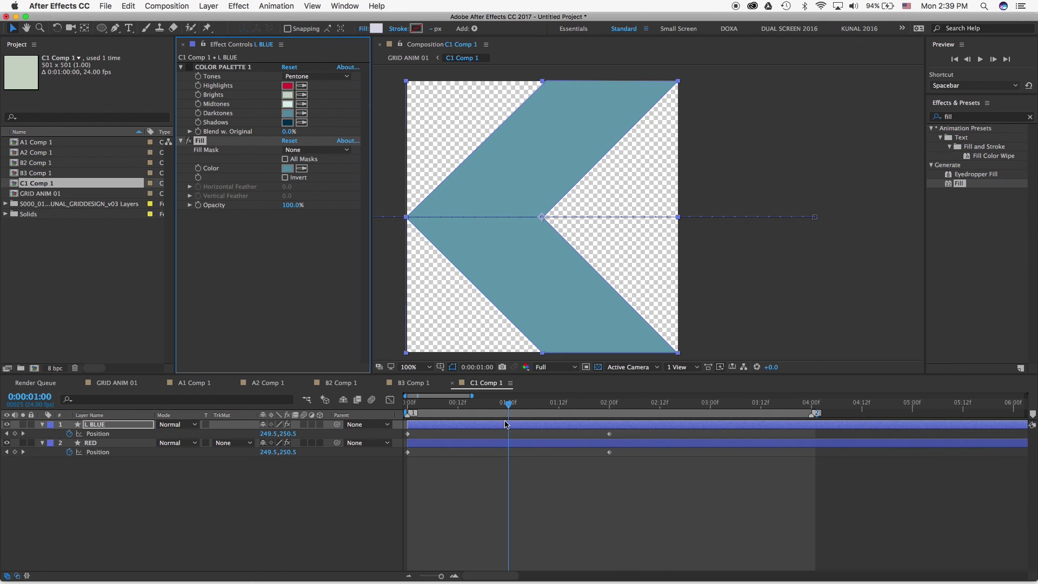
drag(503, 425, 602, 424)
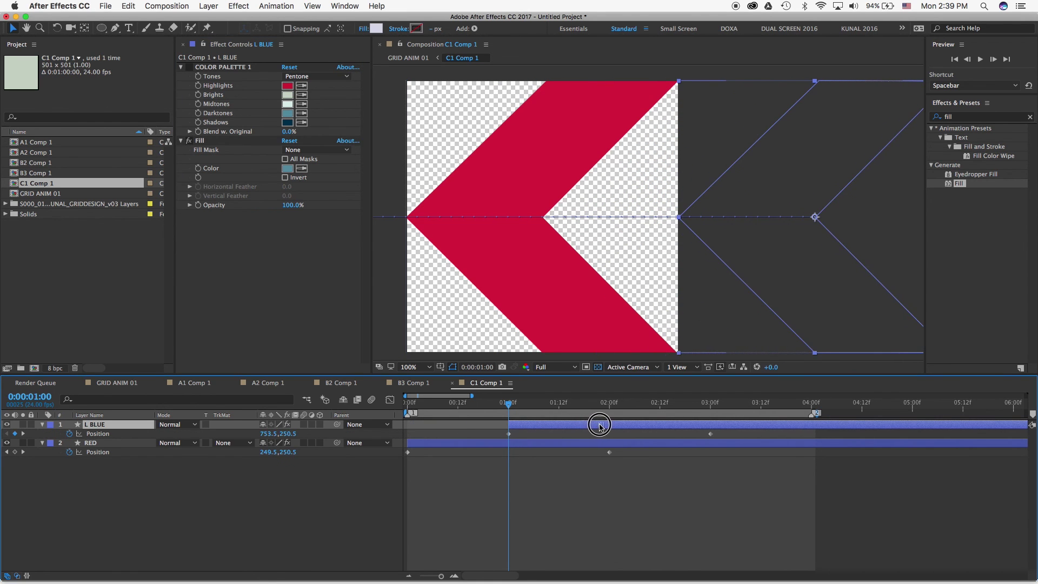
At 0:00:02:00, duplicate the L BLUE layer and rename the copy CREAM.
drag(509, 406, 609, 409)
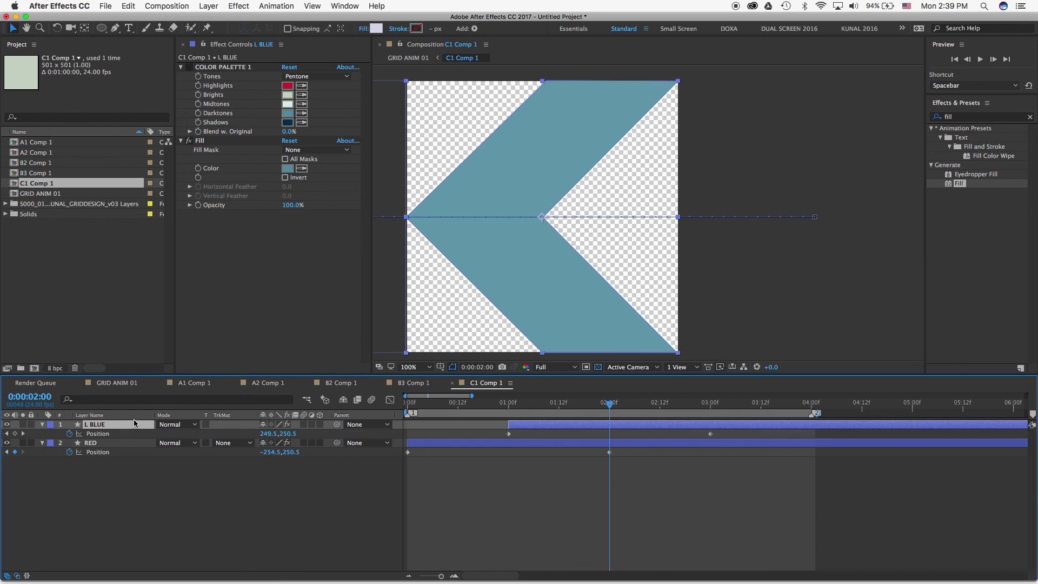
key(super+d)
key(Return)
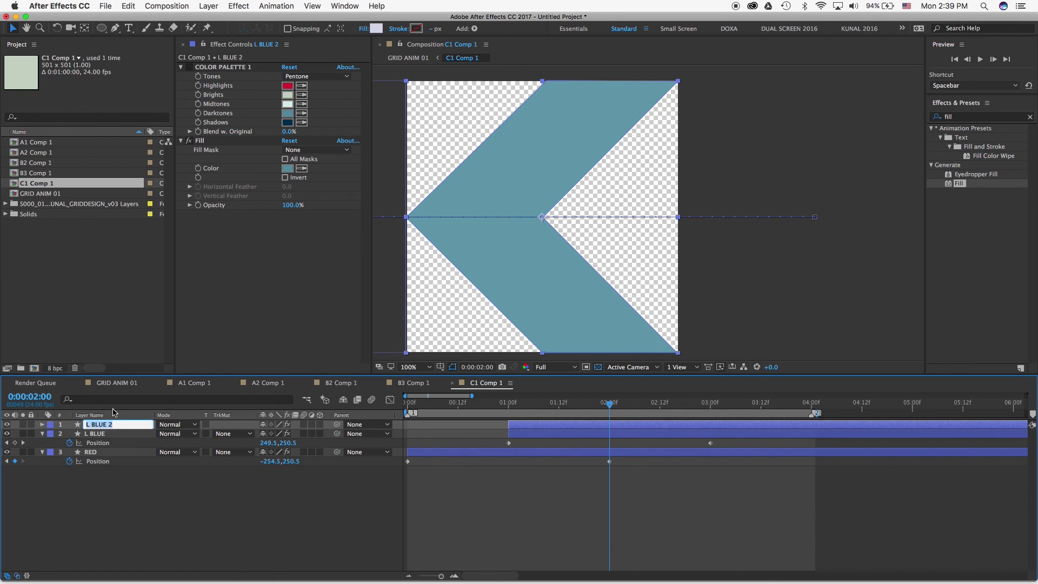
text(CREAM)
key(Return)
Shift the CREAM layer to start at 0:00:02:00 and sample the palette's Brights color for its Fill.
key(p)
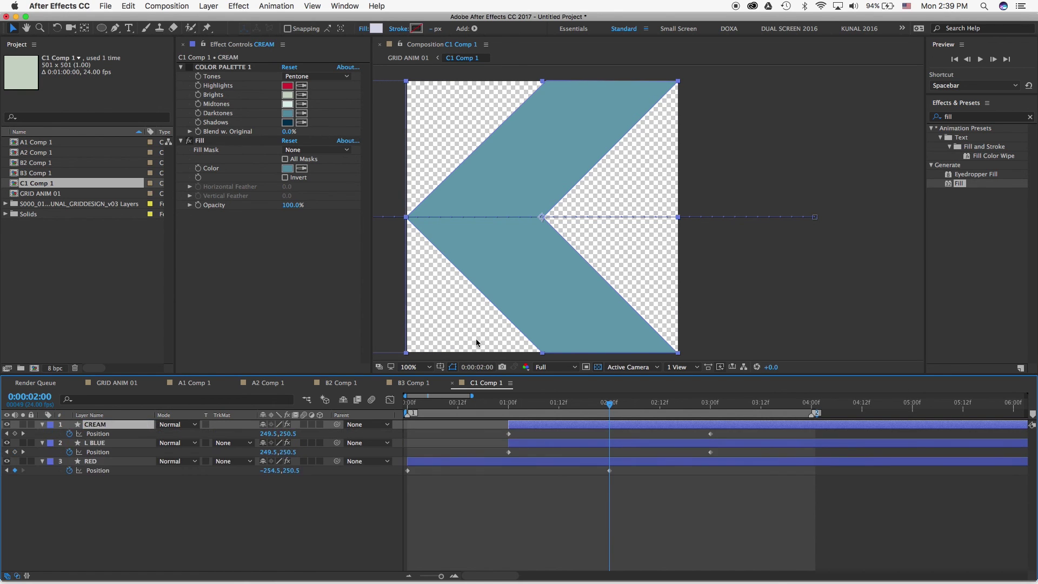
drag(605, 427, 706, 425)
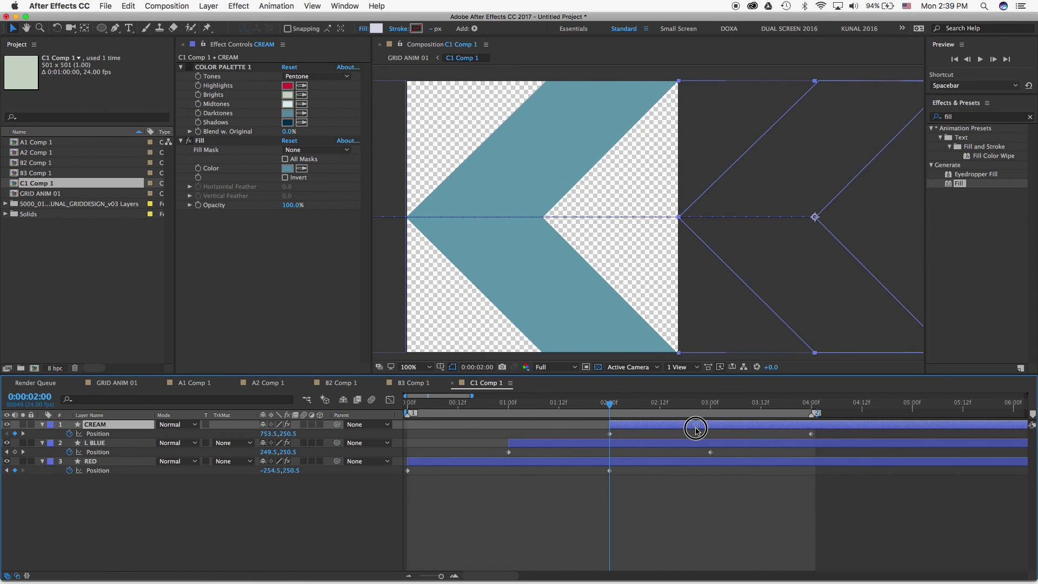
key(space)
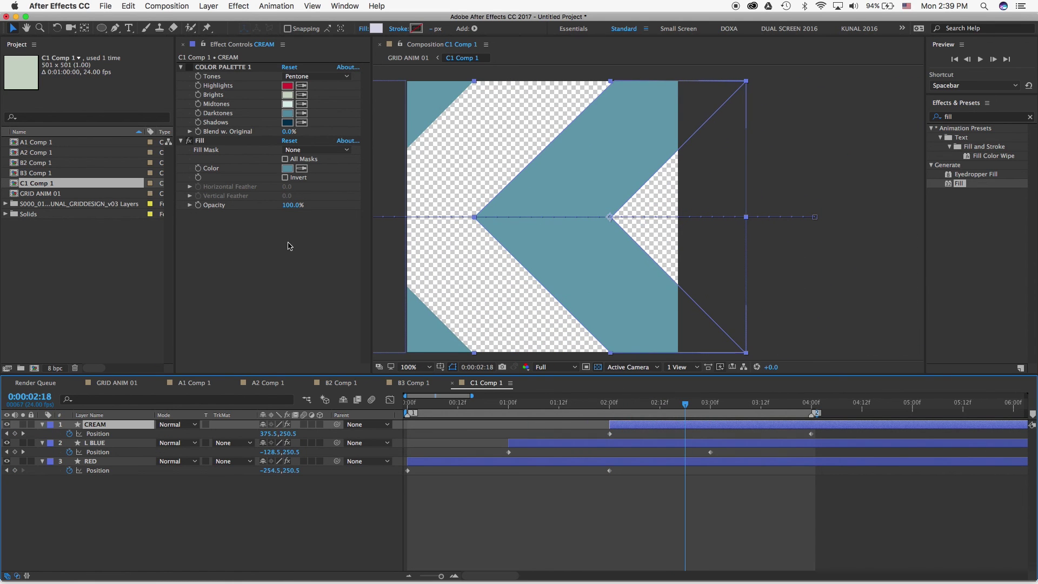
click(301, 169)
click(287, 95)
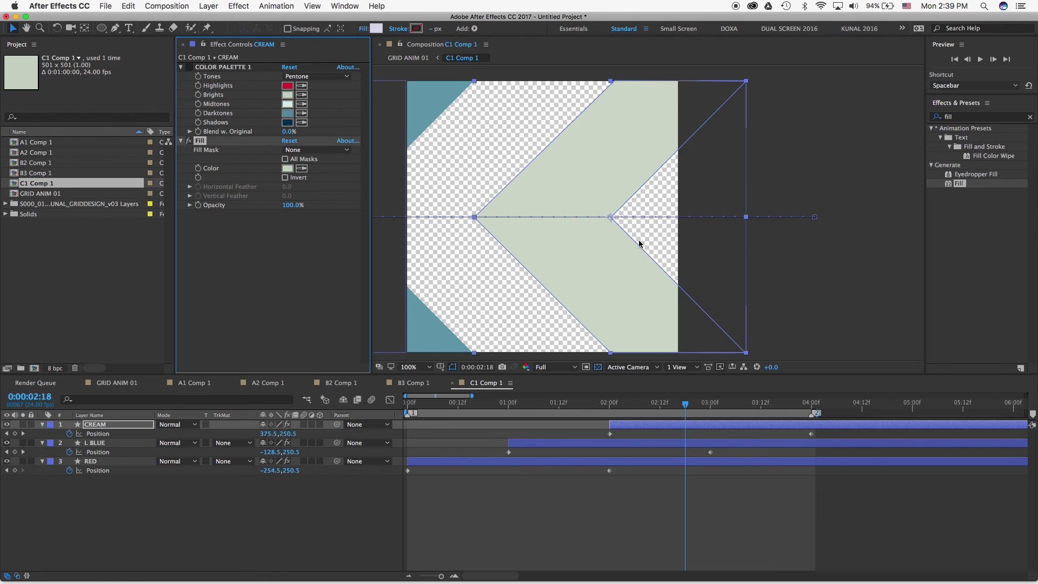
At 0:00:03:00, duplicate the CREAM layer and rename the copy WHITE.
drag(687, 410, 710, 409)
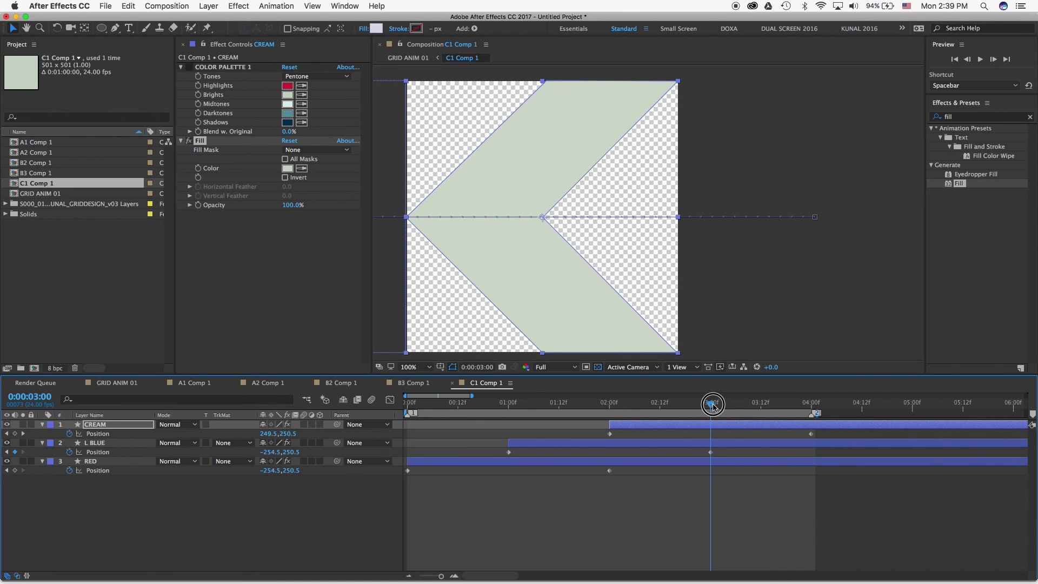
click(743, 424)
key(super+d)
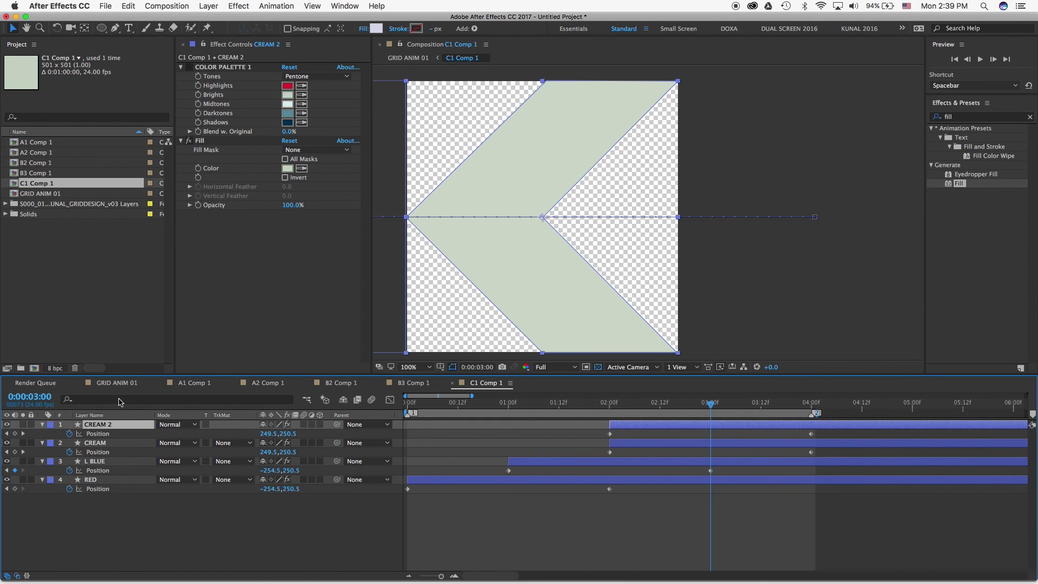
key(Return)
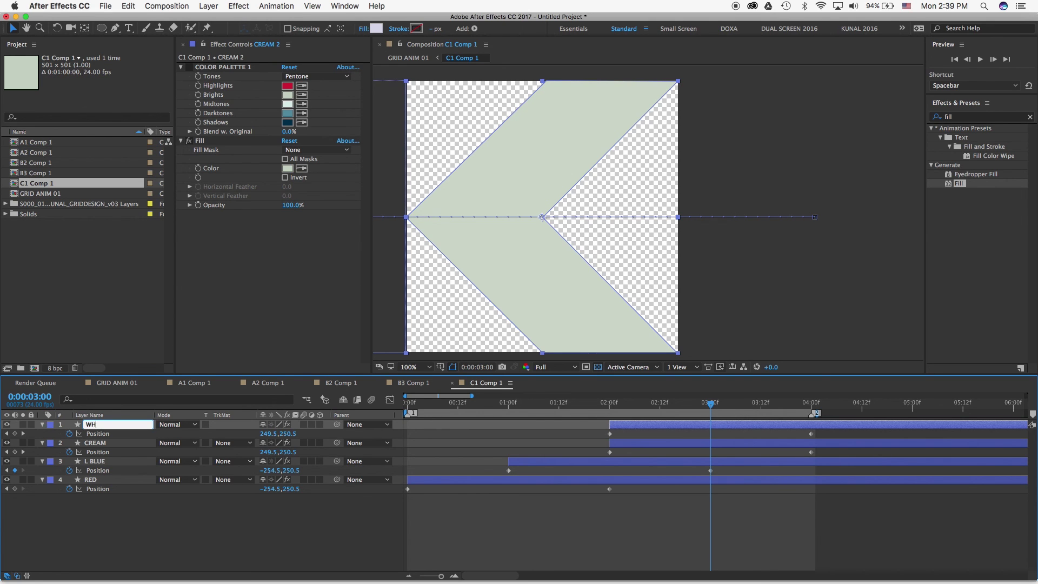
text(WHITE)
key(Return)
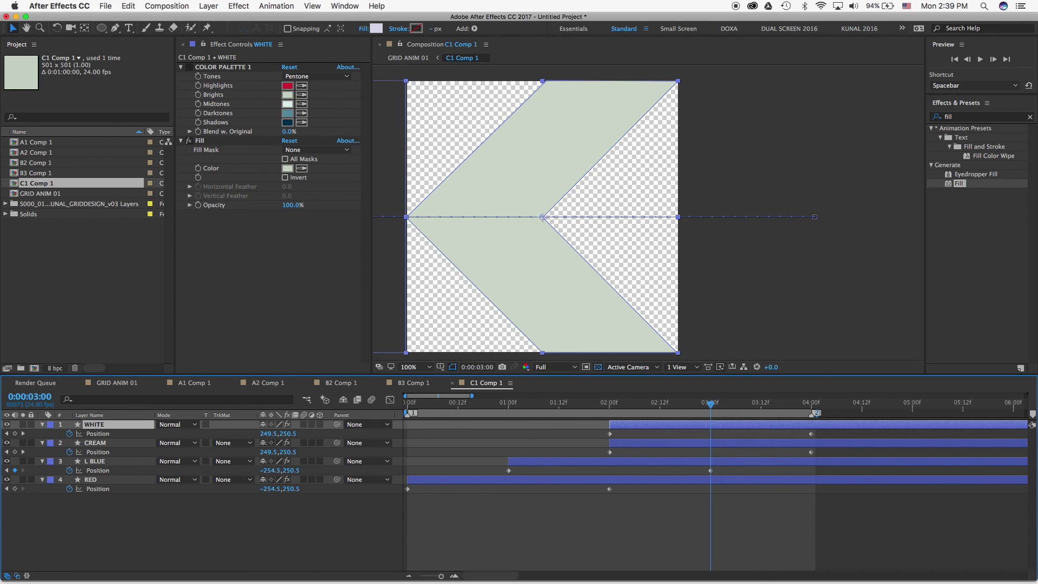
Sample the palette's Midtones color for WHITE's Fill and shift the layer to start at 0:00:03:00.
click(301, 169)
click(289, 104)
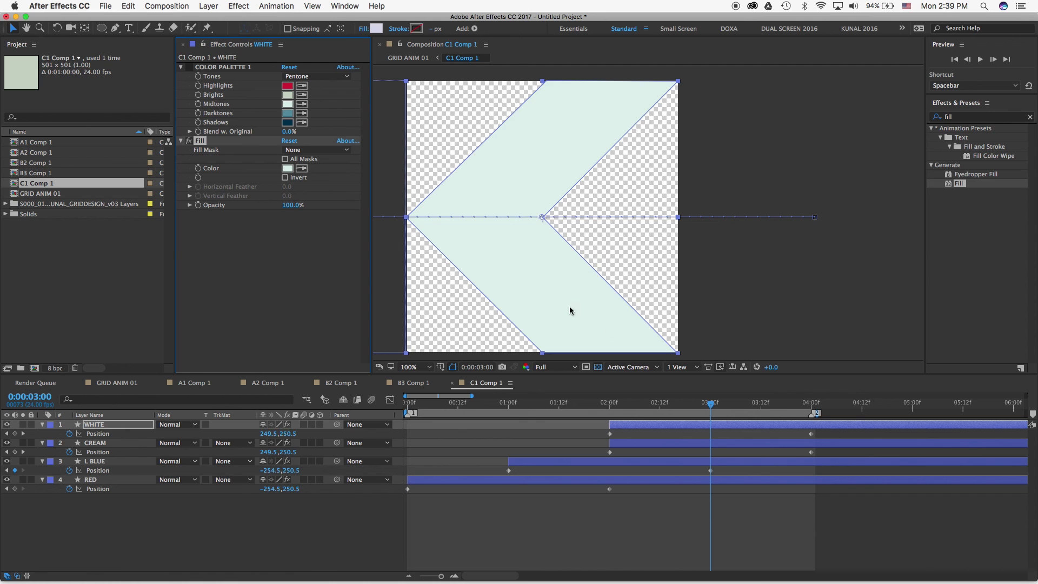
drag(672, 424, 767, 426)
Create a 501 x 501 px solid named BG in the palette's Shadows color and place it beneath the RED layer.
drag(709, 405, 503, 391)
right_click(76, 534)
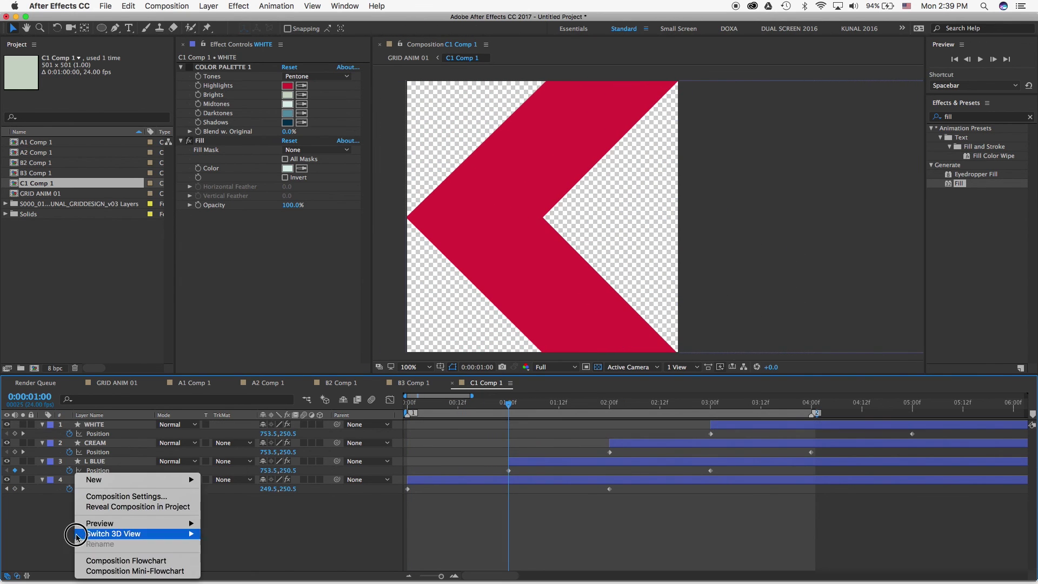
mouse_move(163, 480)
click(250, 499)
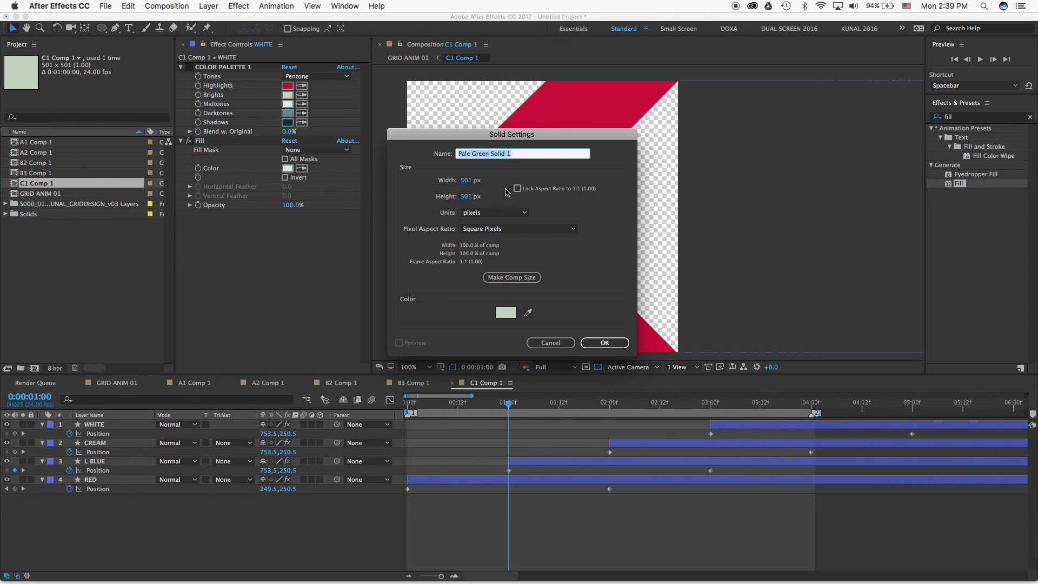
text(BG)
click(528, 314)
click(287, 122)
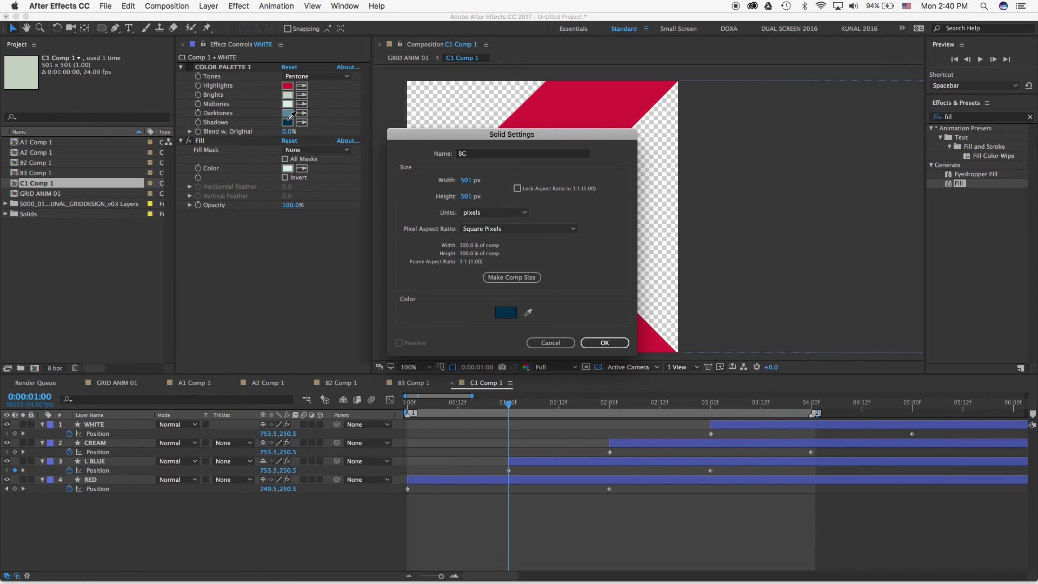
click(604, 343)
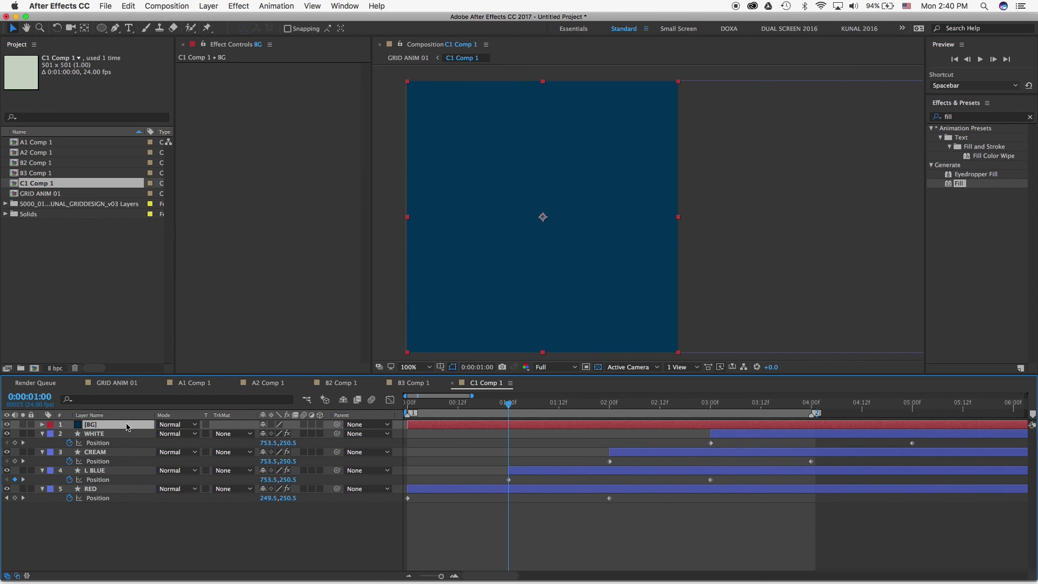
drag(121, 430, 106, 506)
click(135, 528)
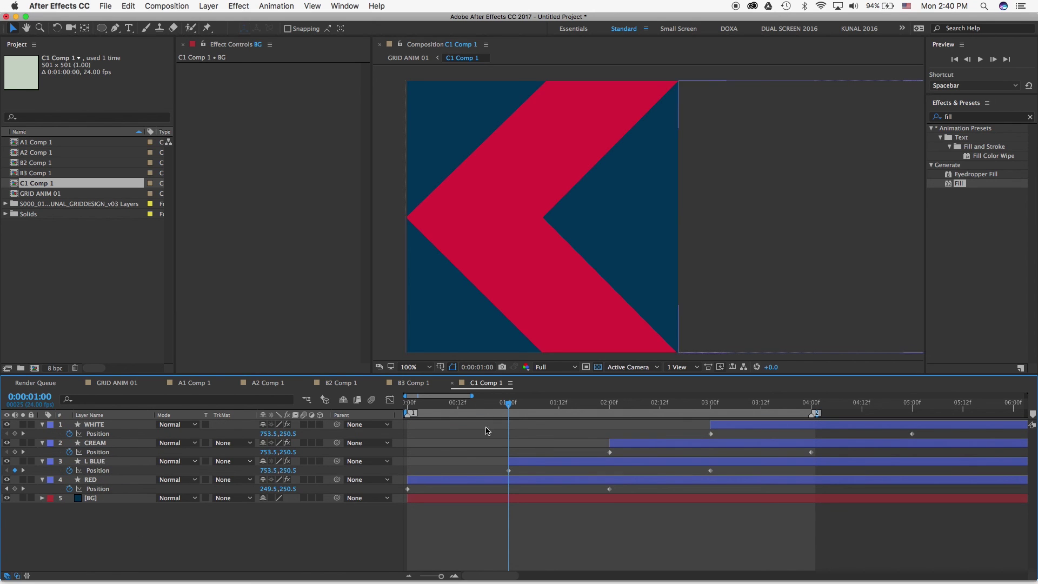
Duplicate the WHITE layer at 0:00:03:00 in C1 Comp 1.
drag(442, 406, 406, 414)
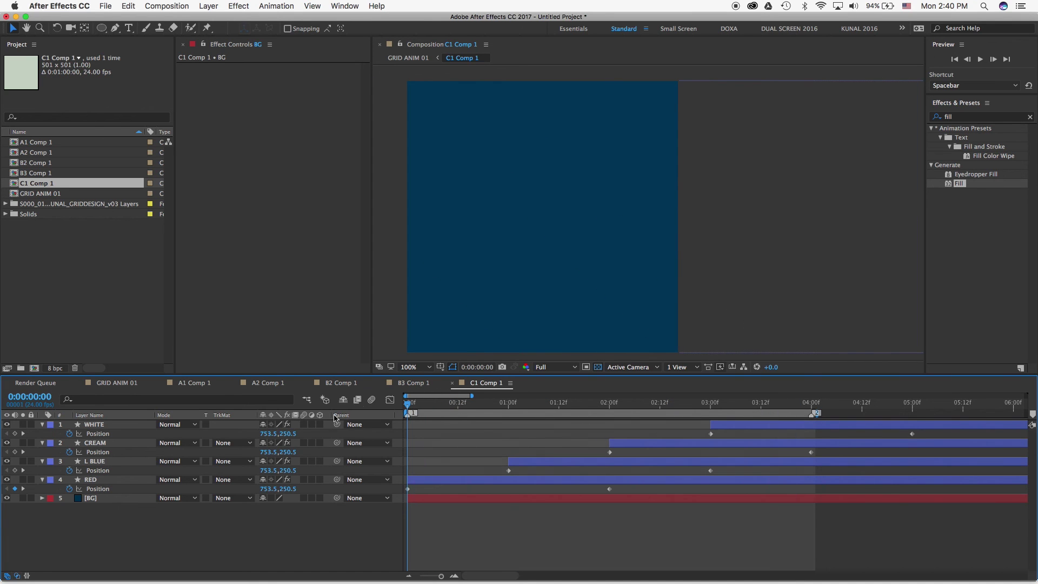
click(92, 480)
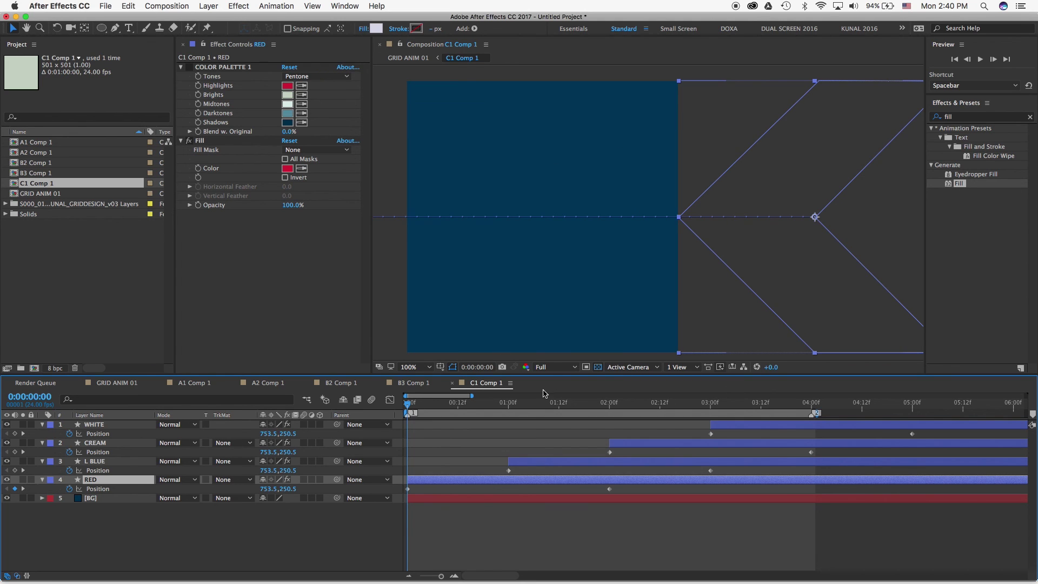
click(784, 425)
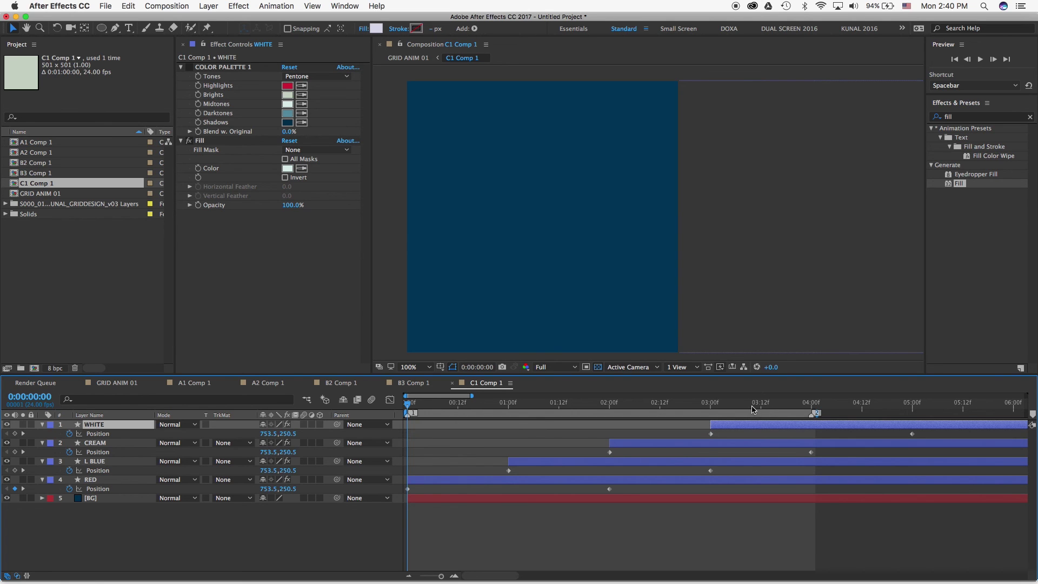
click(712, 402)
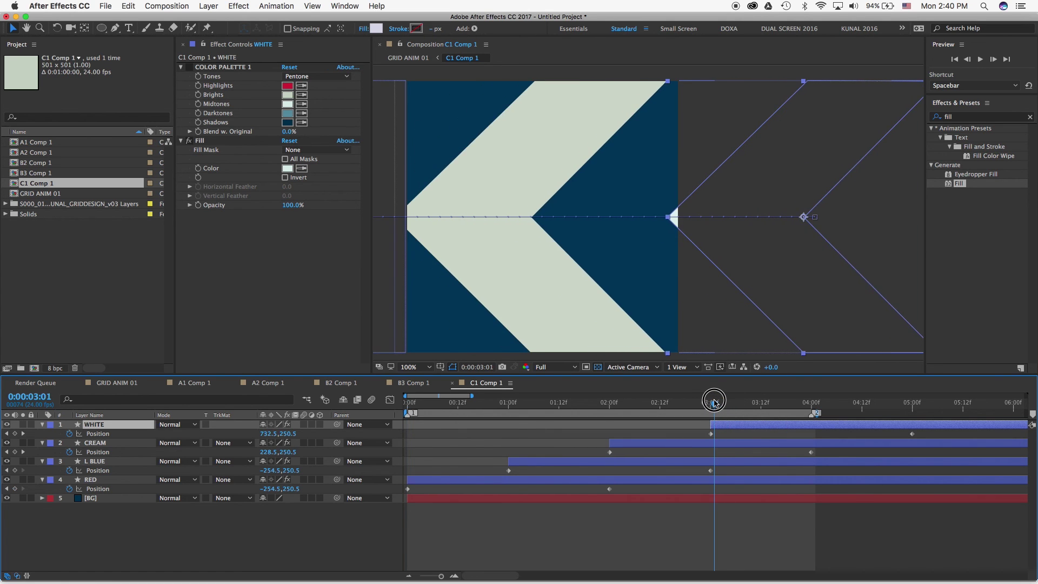
key(super+d)
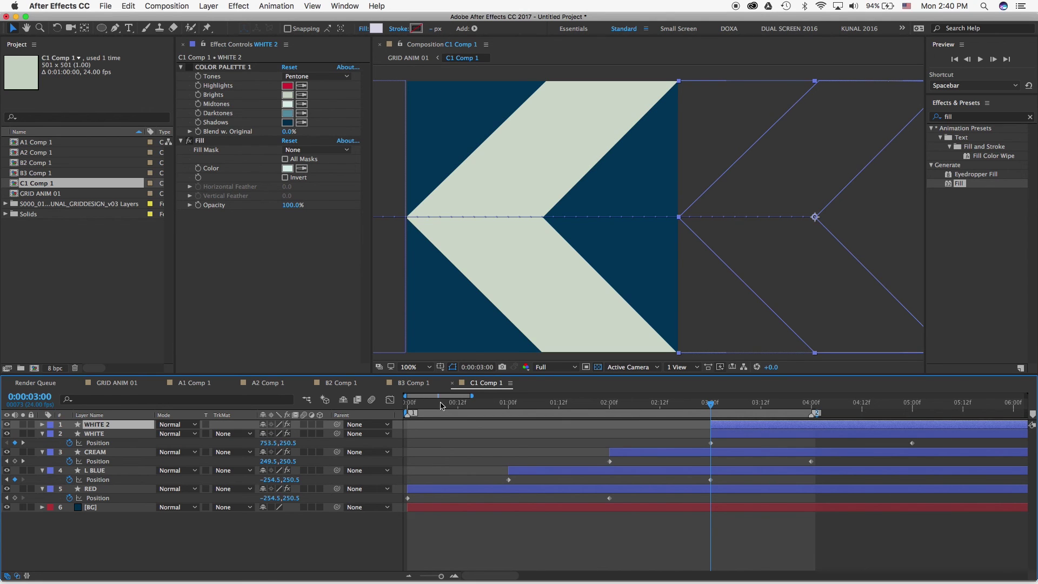
Shift the copy of WHITE earlier in time so its final Position keyframe lands at 0:00:01:00.
key(Home)
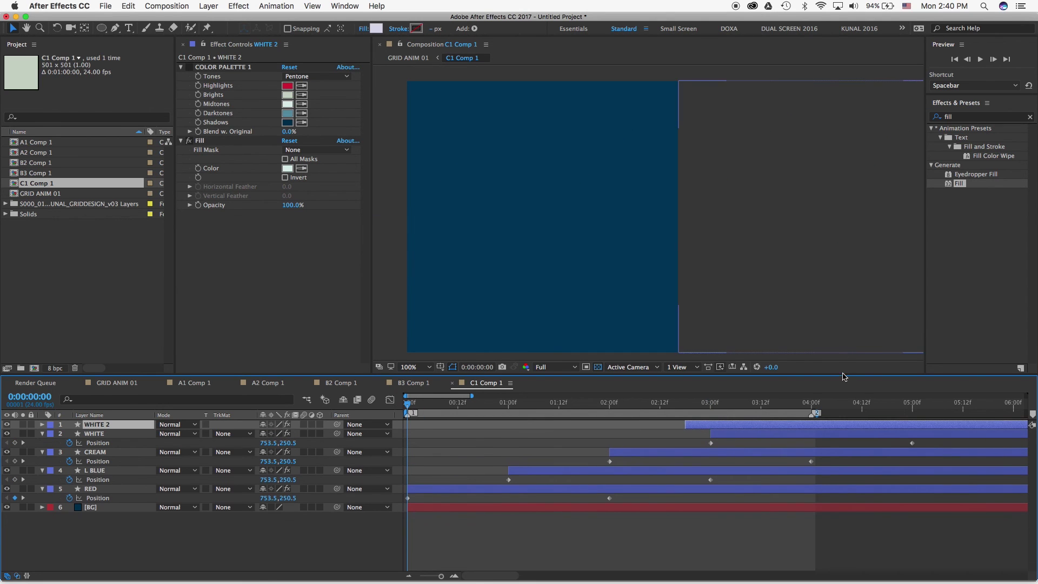
key(u)
drag(743, 427, 428, 433)
drag(511, 404, 508, 404)
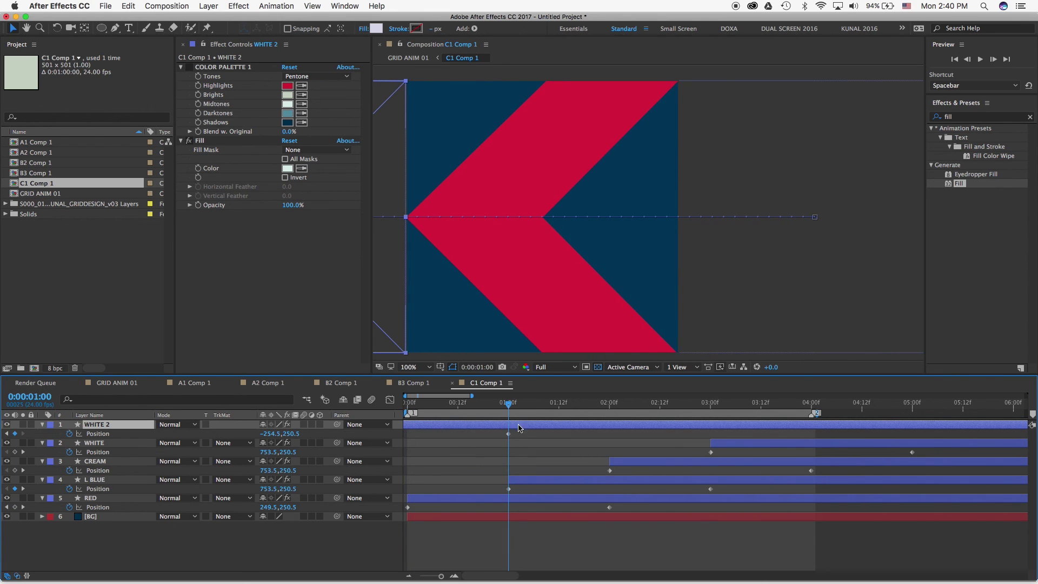
Preview the chevron loop in C1 Comp 1 and play it within the whole GRID ANIM 01 composition.
key(space)
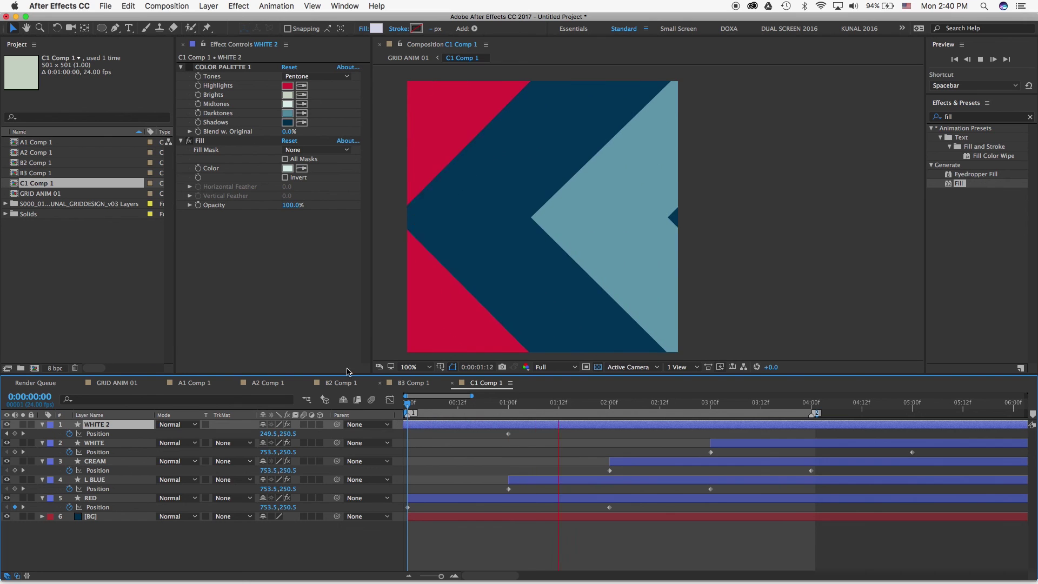
key(space)
click(117, 383)
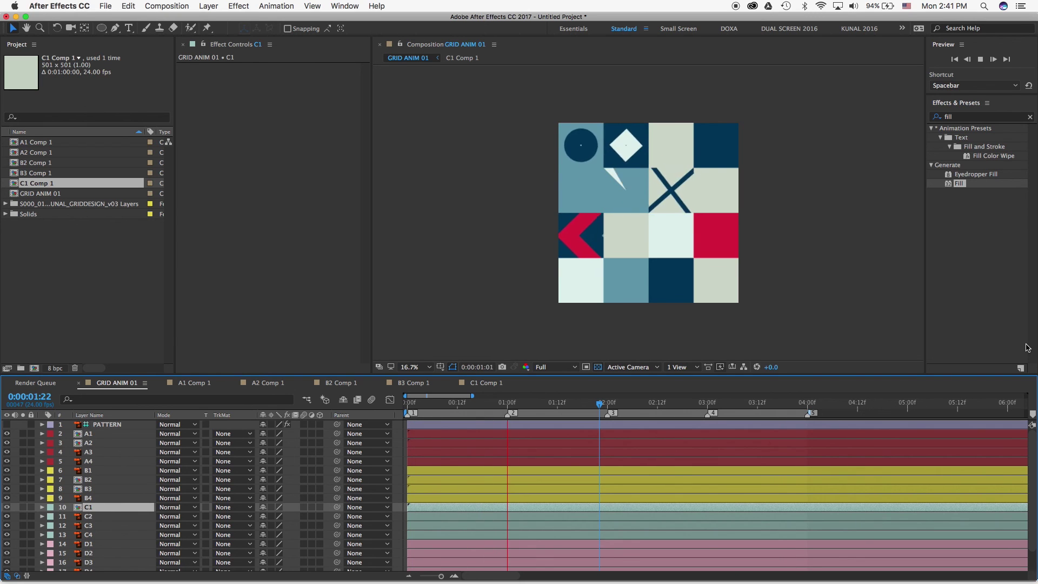
key(space)
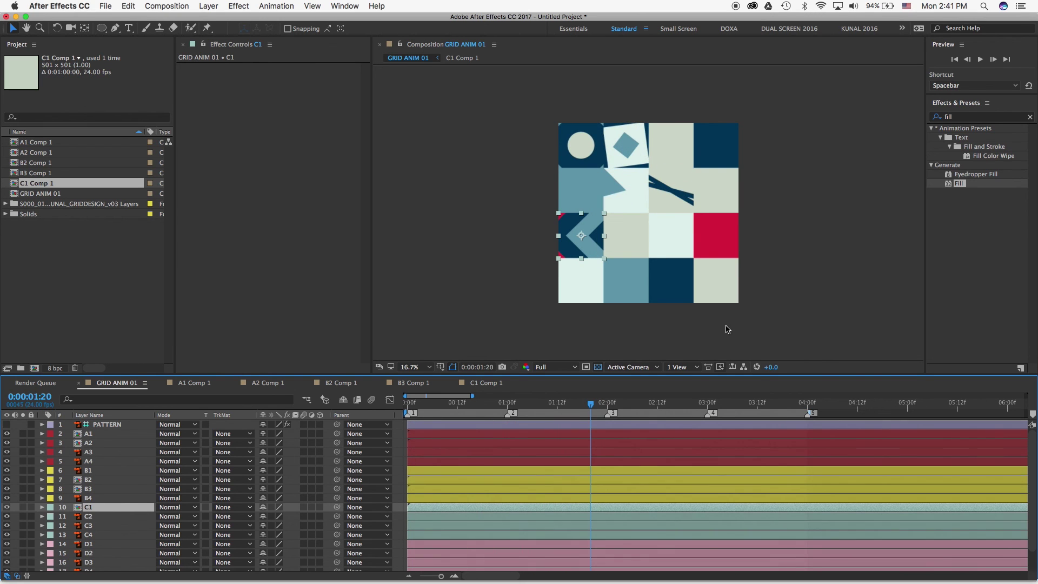
Pre-compose the red C4 tile as C4 Comp 1, leaving all attributes in GRID ANIM 01, and match its label color to the other C layers.
click(725, 244)
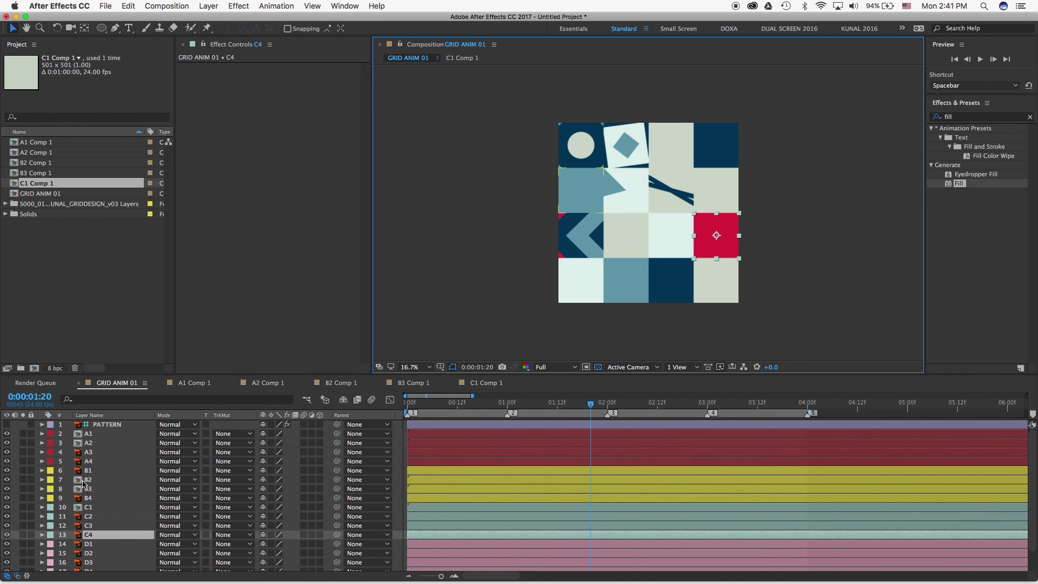
click(131, 538)
key(super+shift+c)
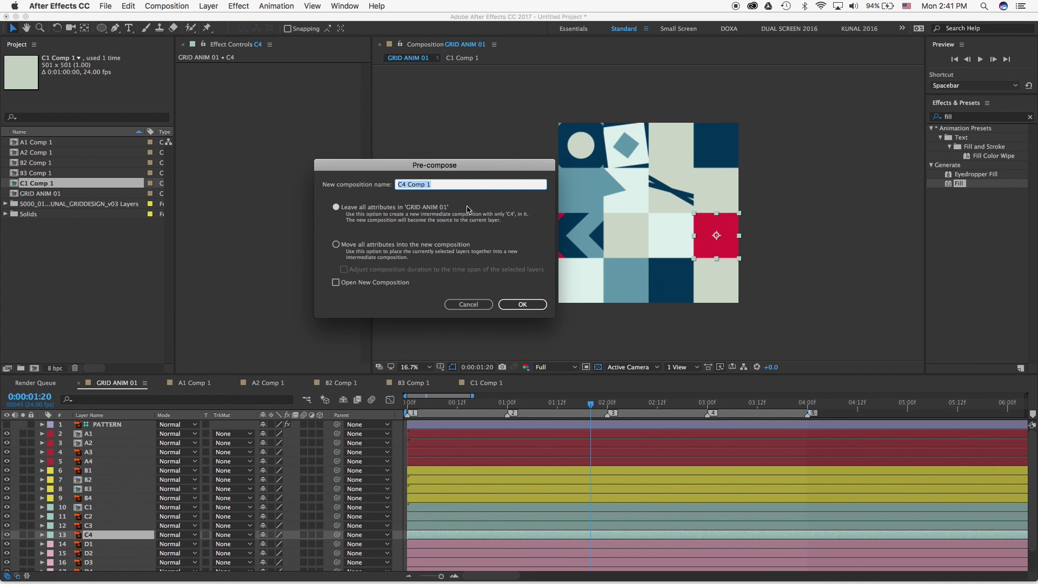
click(523, 304)
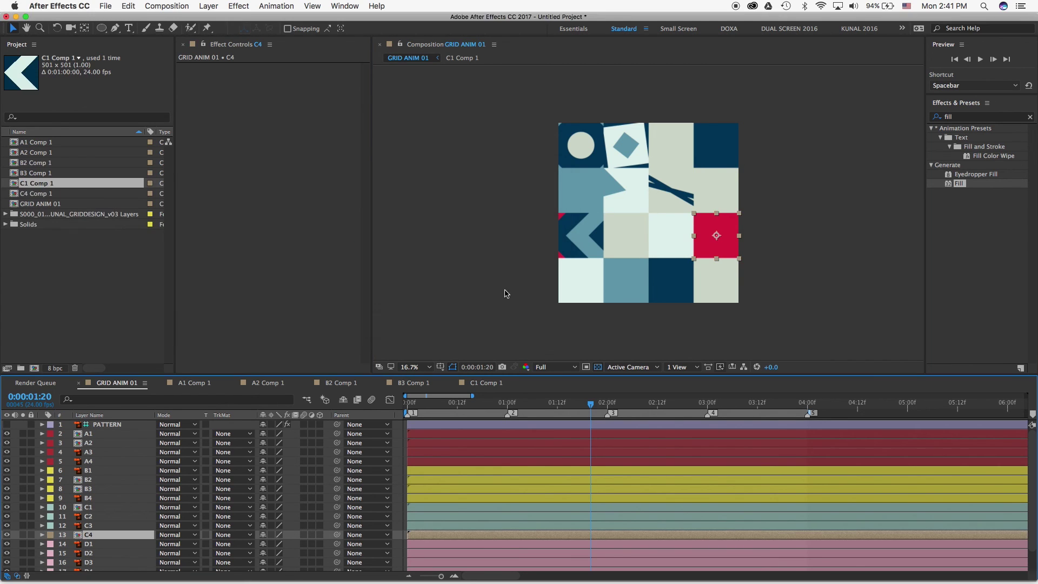
click(53, 538)
click(92, 440)
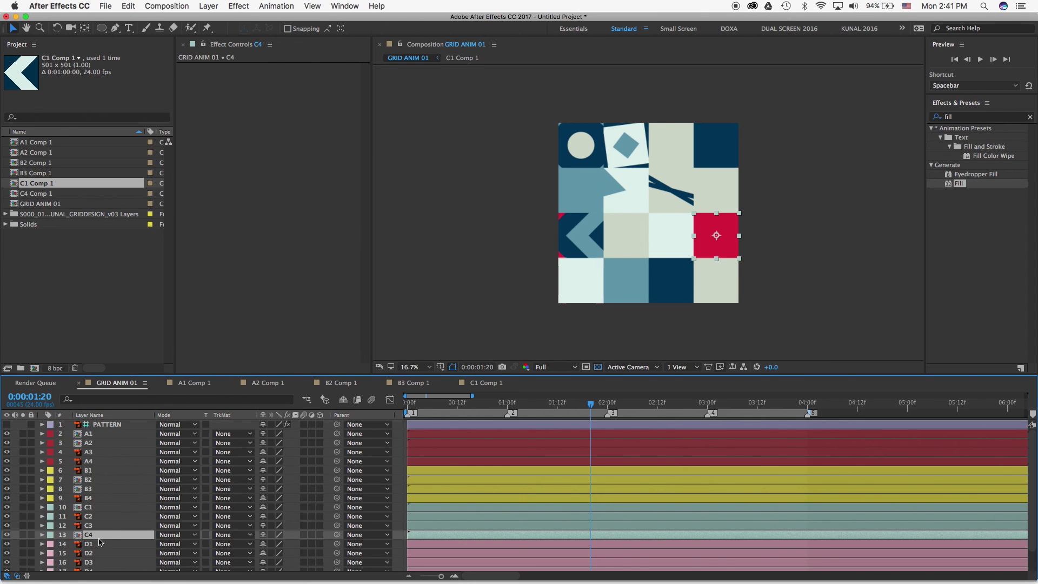
Open C4 Comp 1 and delete its original red artwork layer.
double_click(87, 535)
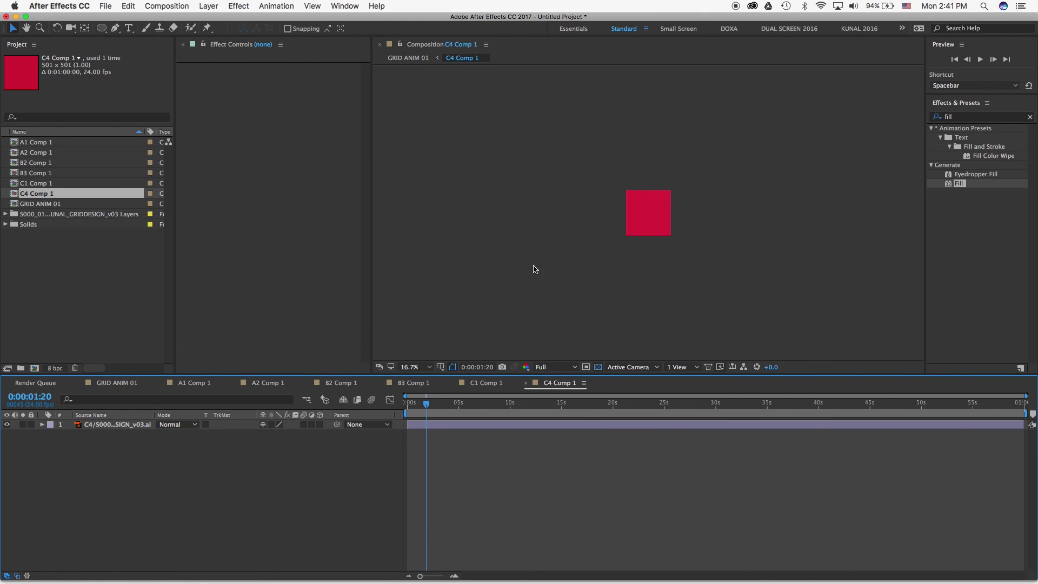
key(period)
key(period)
key(period)
key(period)
click(116, 424)
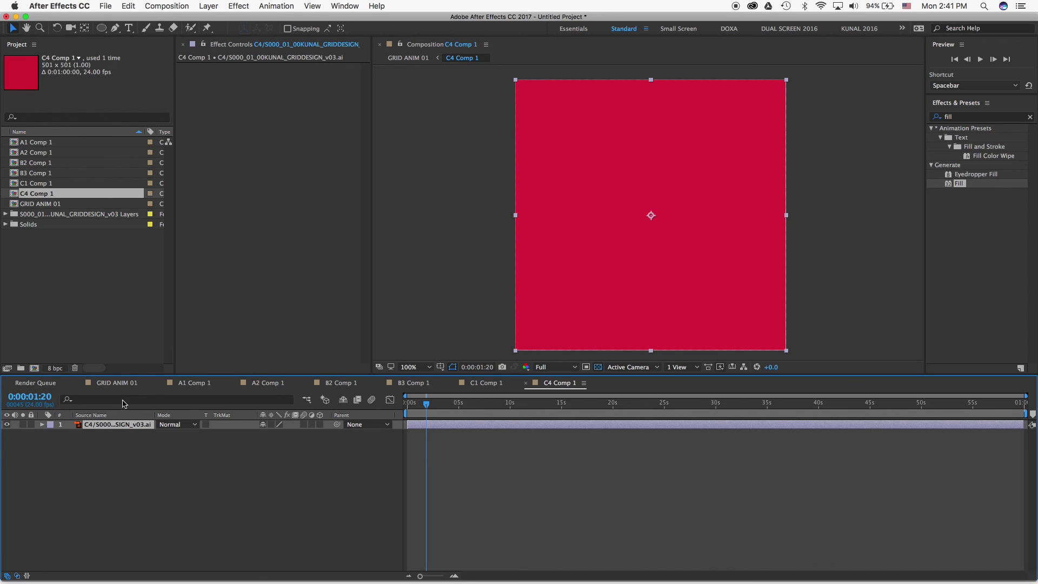
key(Delete)
Create a 501 x 501 px dark blue solid named BG and paste the COLOR PALETTE 1 effect onto it.
right_click(104, 465)
mouse_move(157, 474)
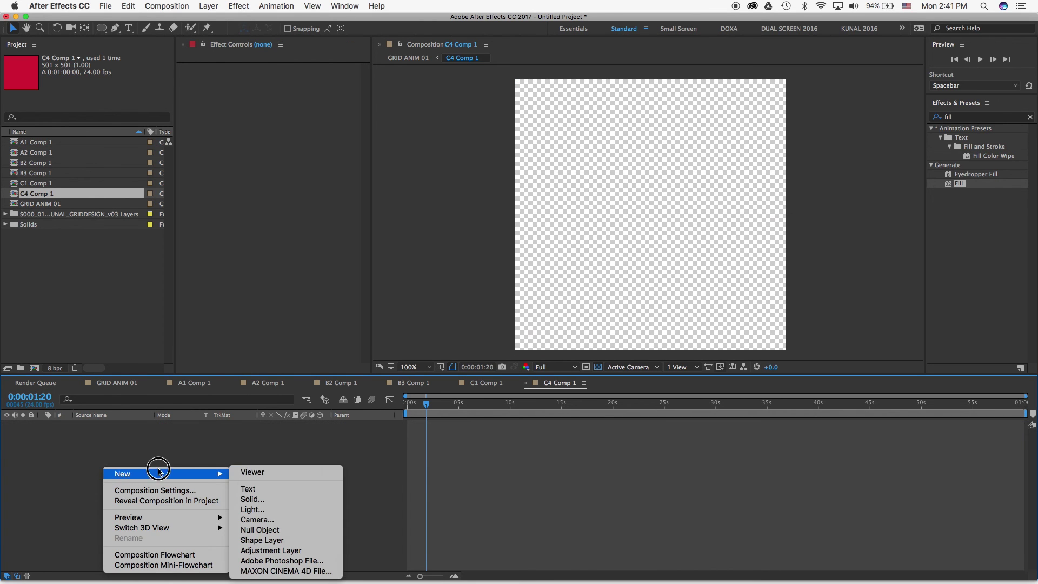
click(270, 499)
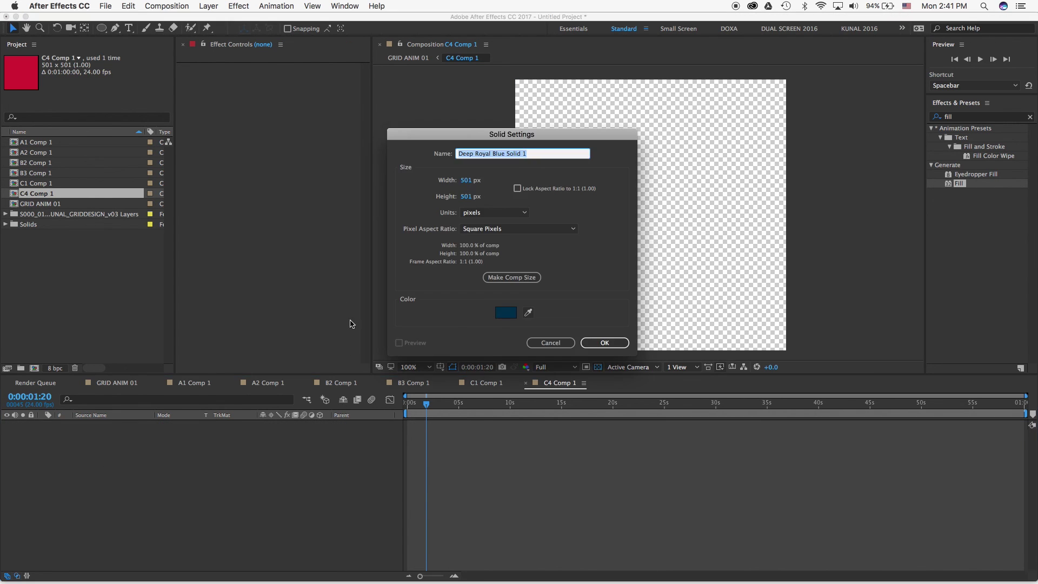
text(BG)
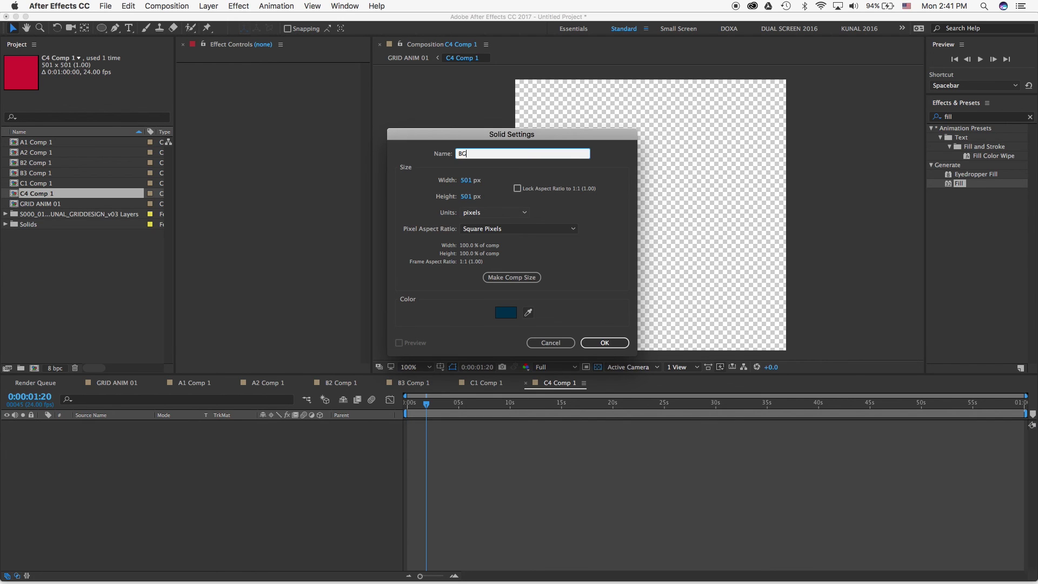
key(Return)
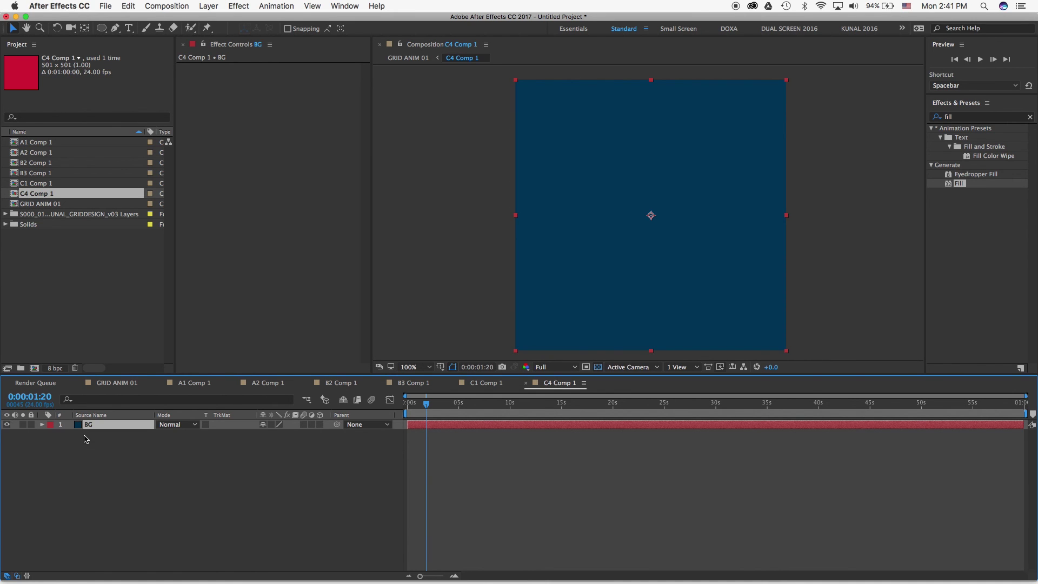
key(super+v)
click(92, 491)
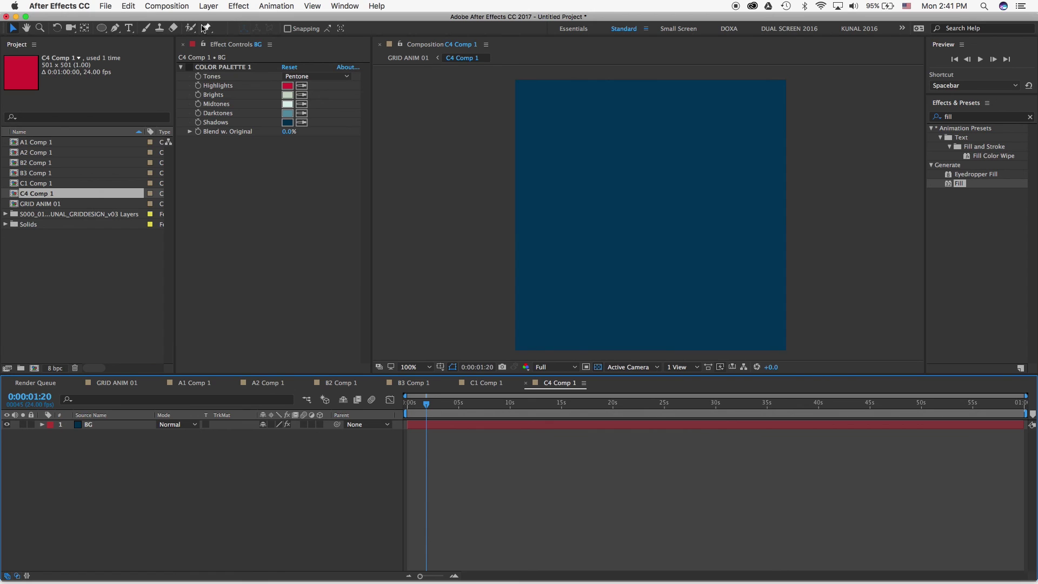
With no layer selected, draw a closed, jagged ten-point shape with the Pen tool over the upper part of the BG square.
click(100, 28)
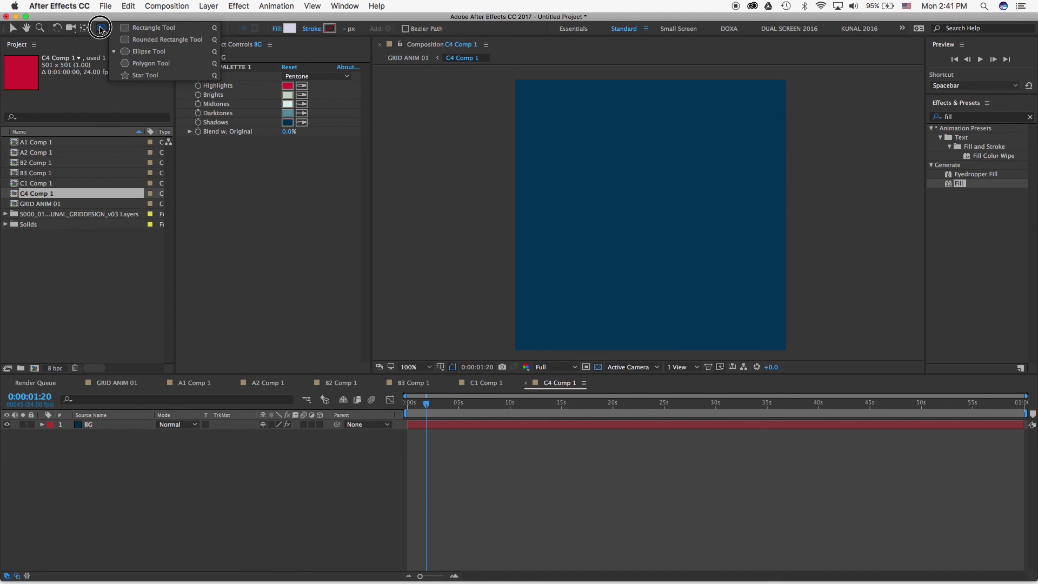
drag(100, 28, 118, 75)
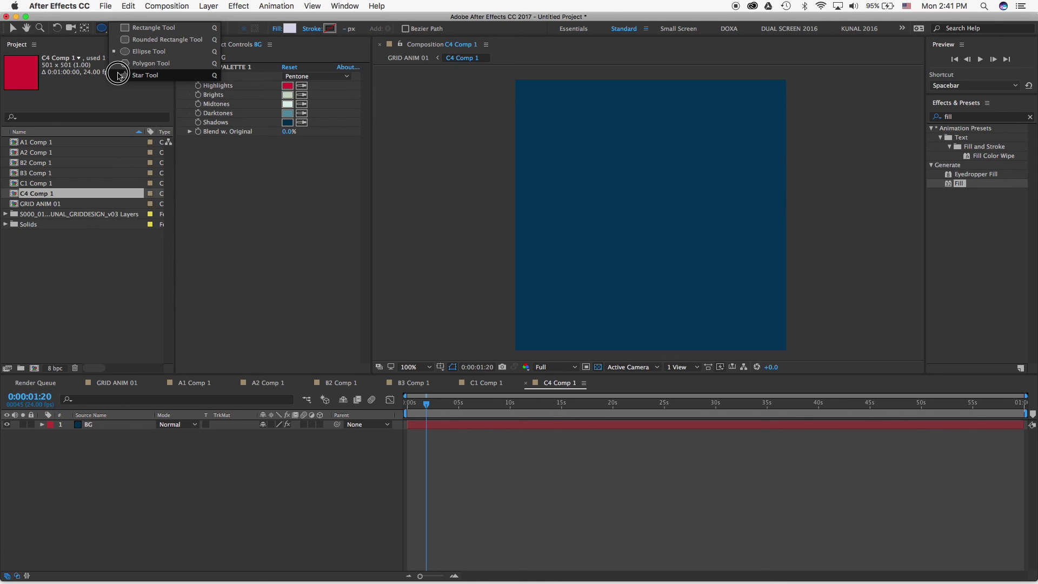
drag(118, 76, 139, 39)
click(71, 466)
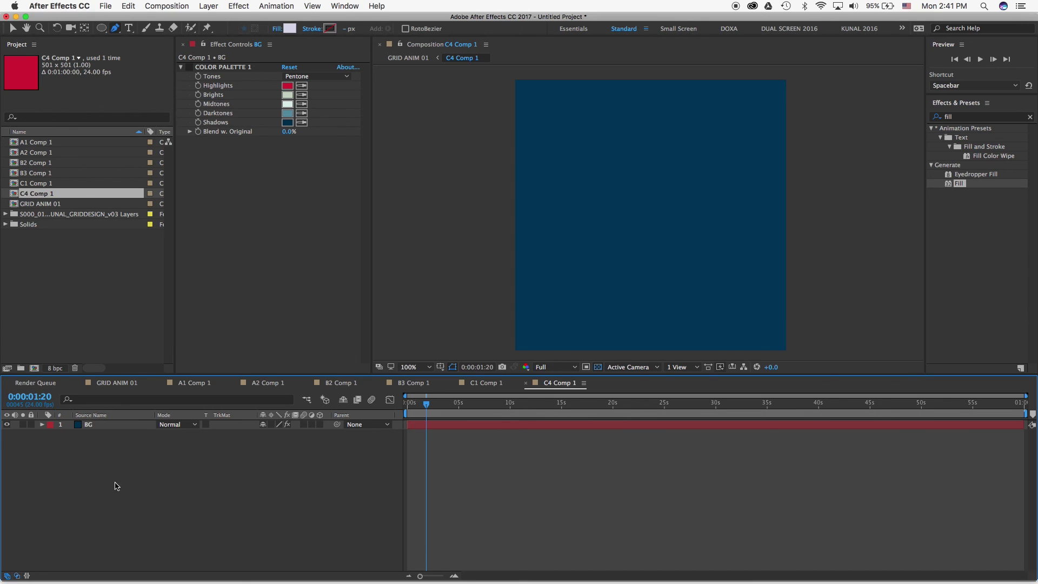
drag(490, 153, 456, 202)
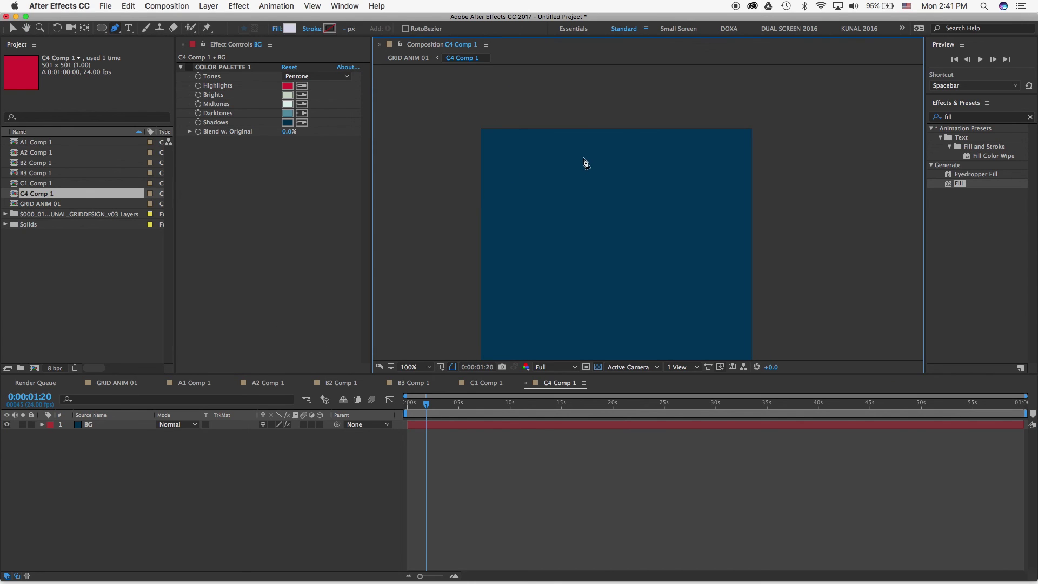
click(583, 158)
click(523, 263)
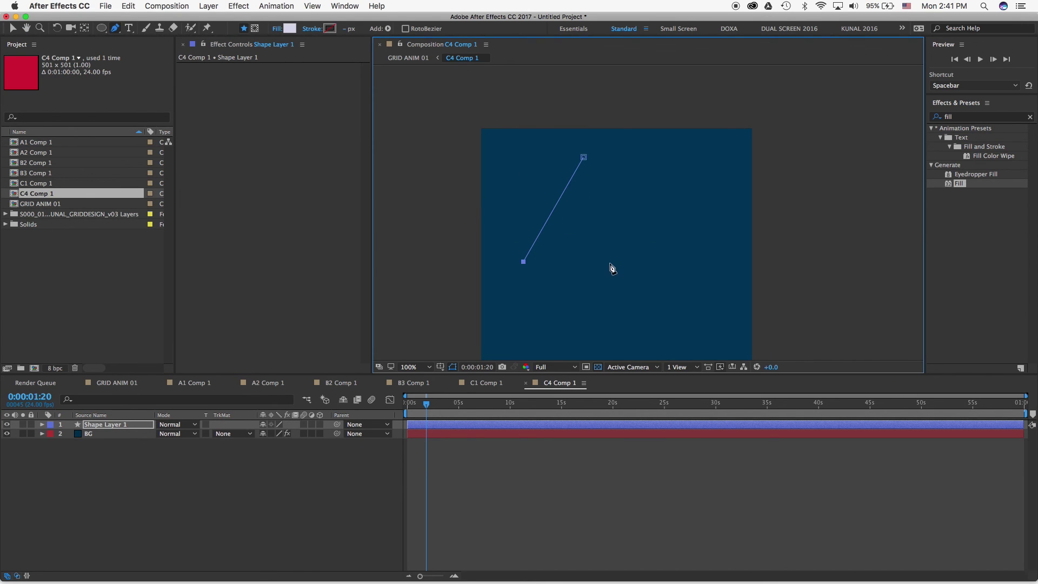
click(611, 295)
click(694, 276)
click(640, 264)
click(696, 212)
click(592, 221)
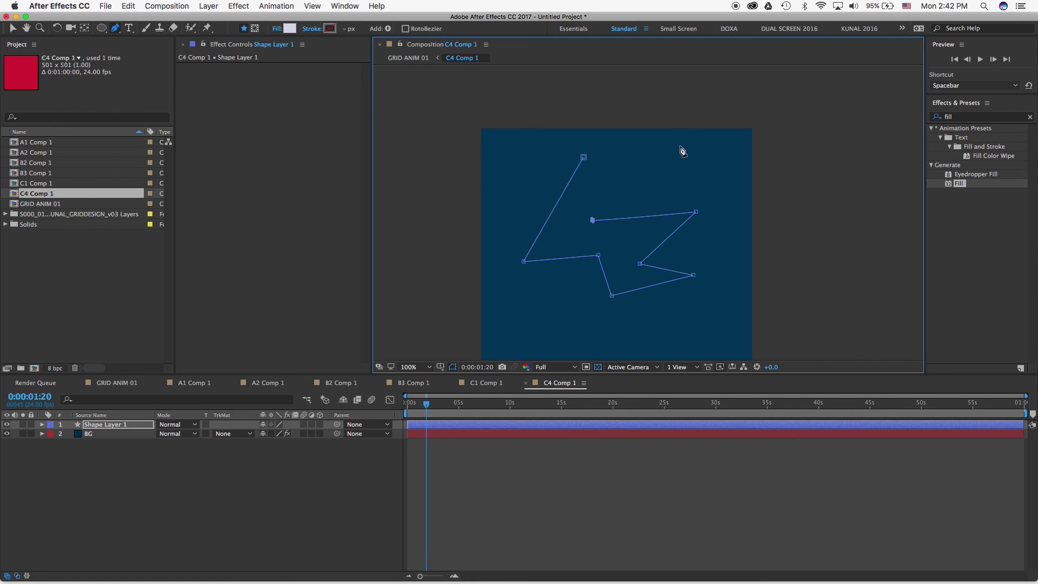
click(681, 145)
click(613, 171)
click(583, 157)
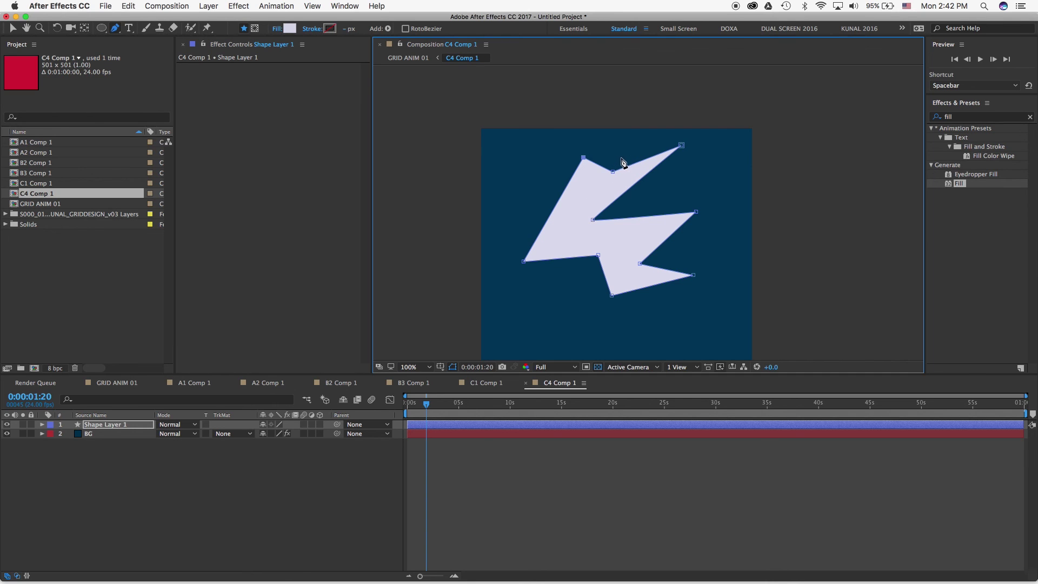
Reshape the upper spikes of the jagged shape by moving its top points and the notches beside them.
key(v)
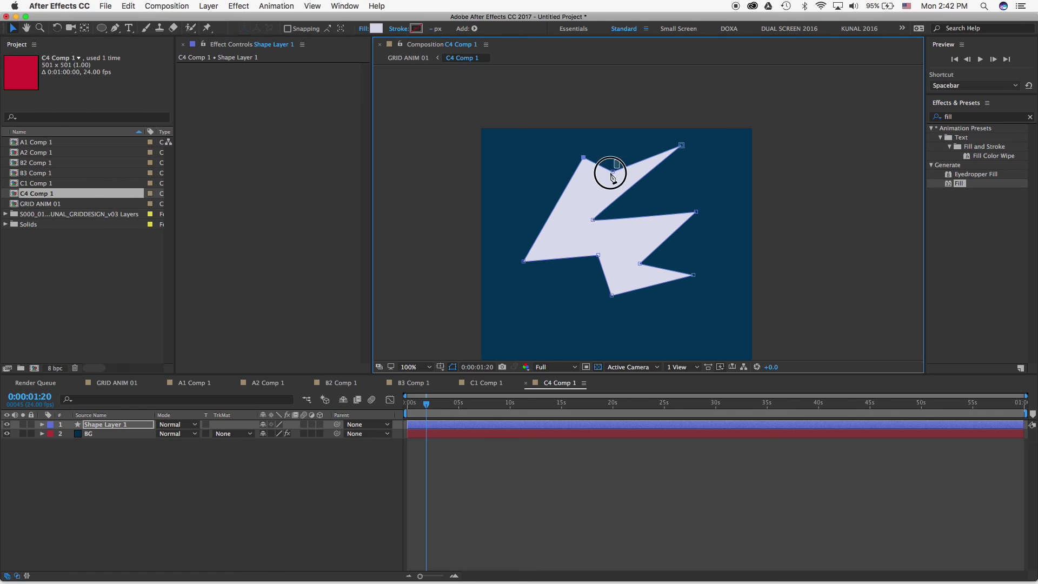
drag(613, 173, 543, 142)
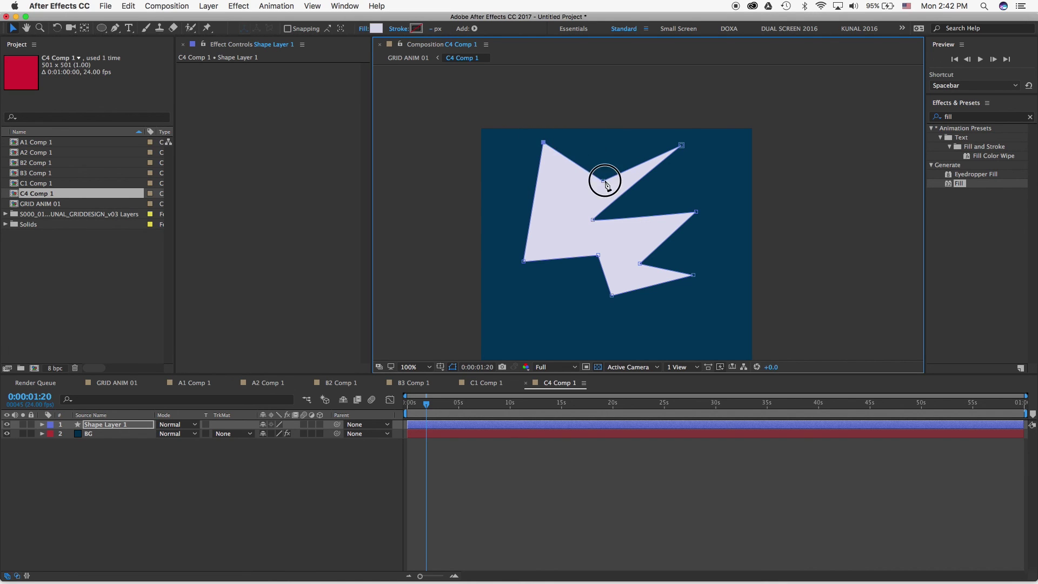
drag(601, 181, 573, 182)
drag(682, 146, 659, 140)
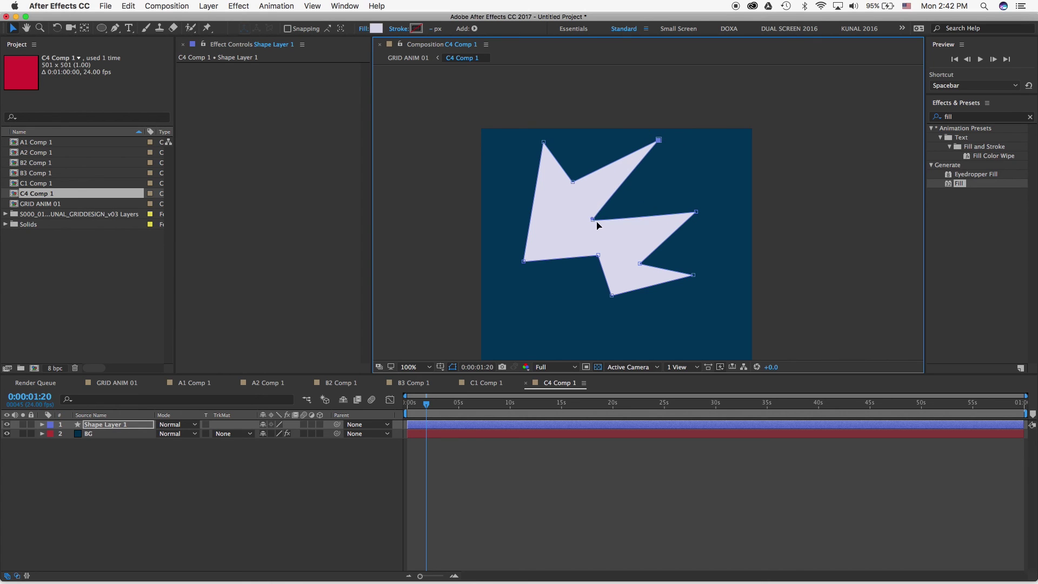
drag(593, 219, 597, 220)
Select the jagged shape's layer and enlarge the composition view by shortening the timeline area.
click(107, 424)
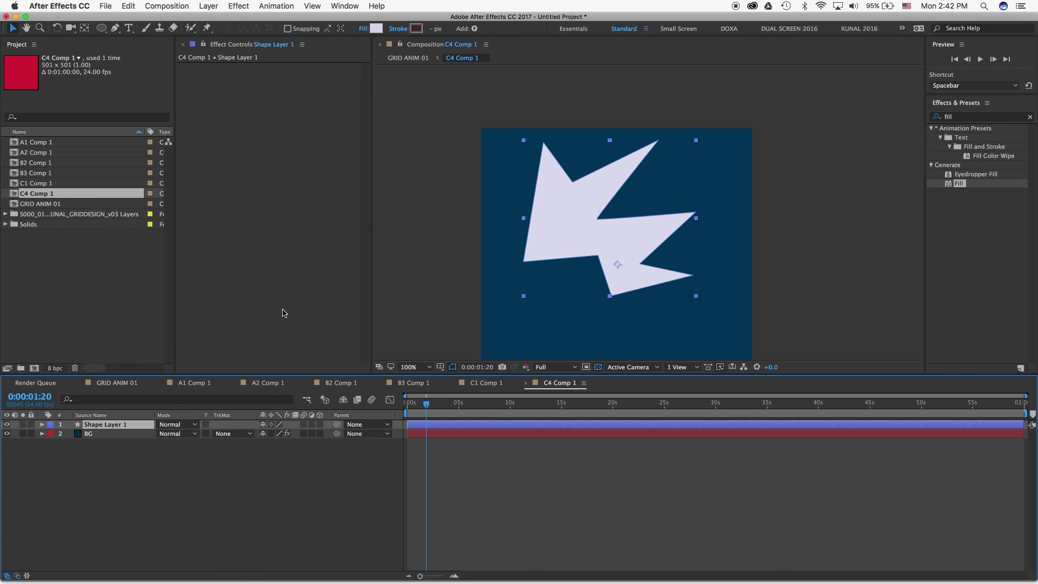
drag(525, 253, 513, 229)
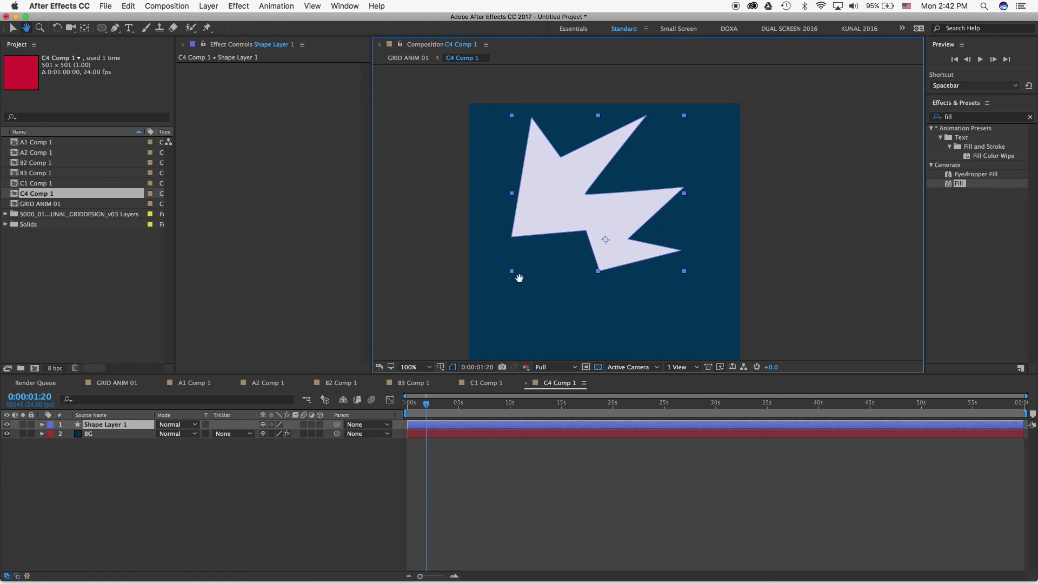
drag(295, 375, 296, 399)
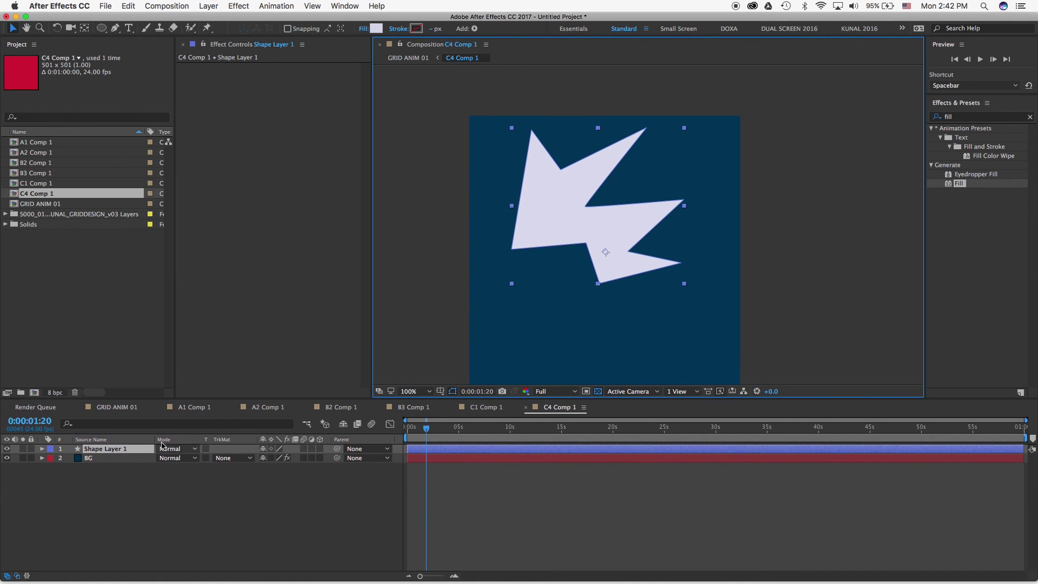
click(115, 436)
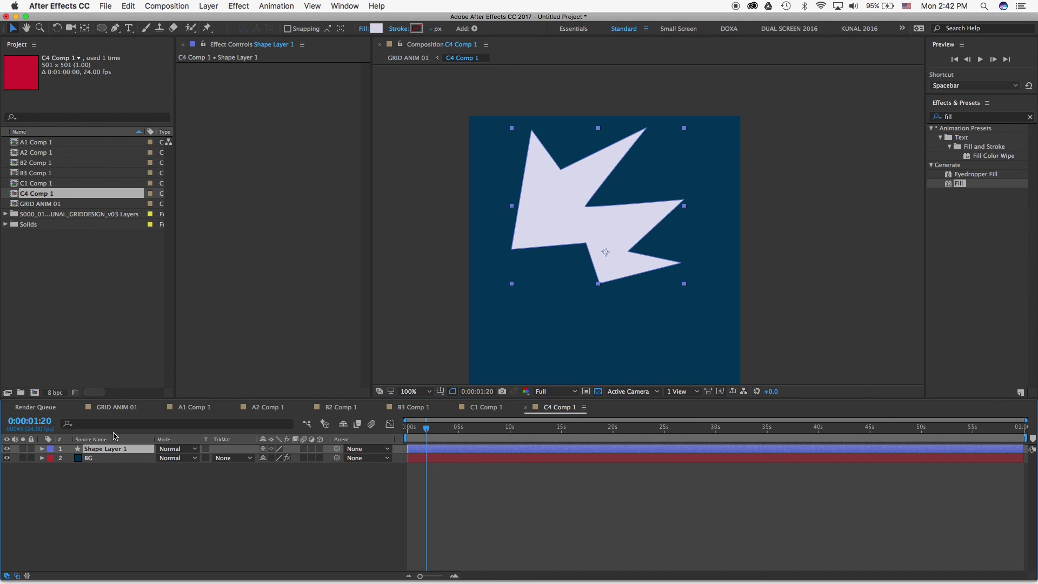
Name the jagged shape's layer RED, paste COLOR PALETTE 1, and color it with a Fill effect using the palette's Highlights red.
click(114, 436)
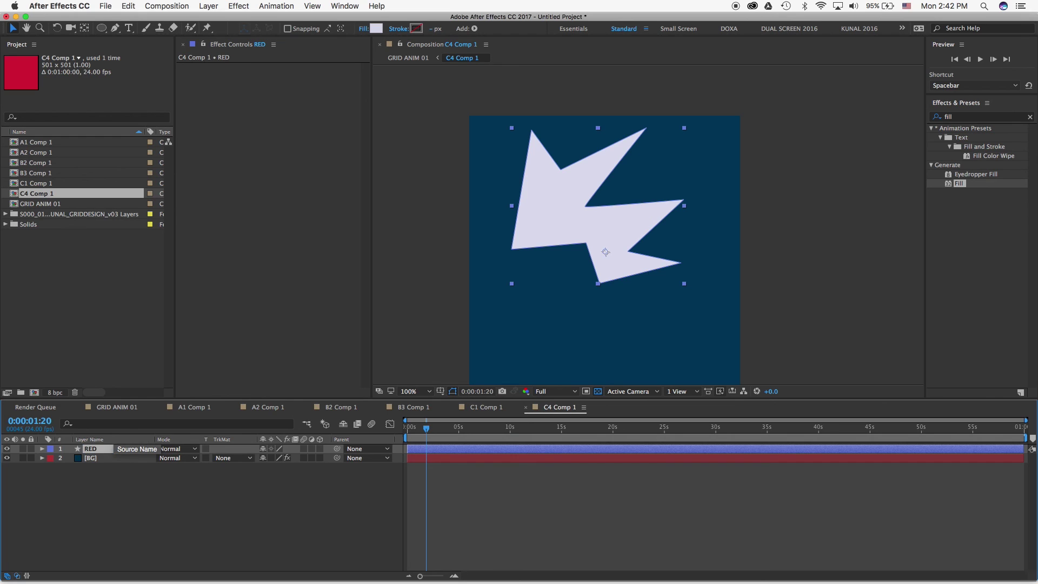
key(super+v)
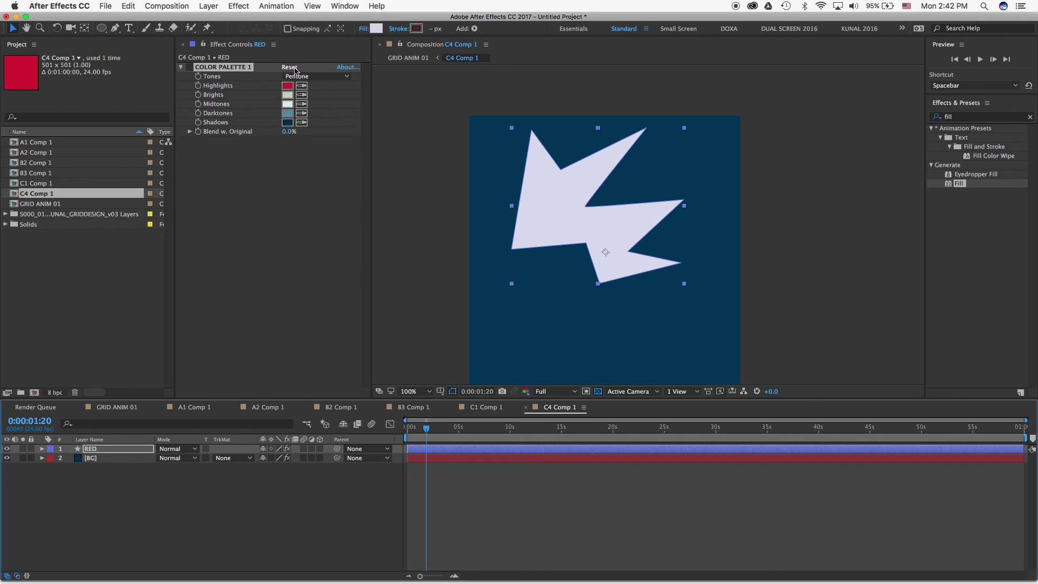
double_click(945, 184)
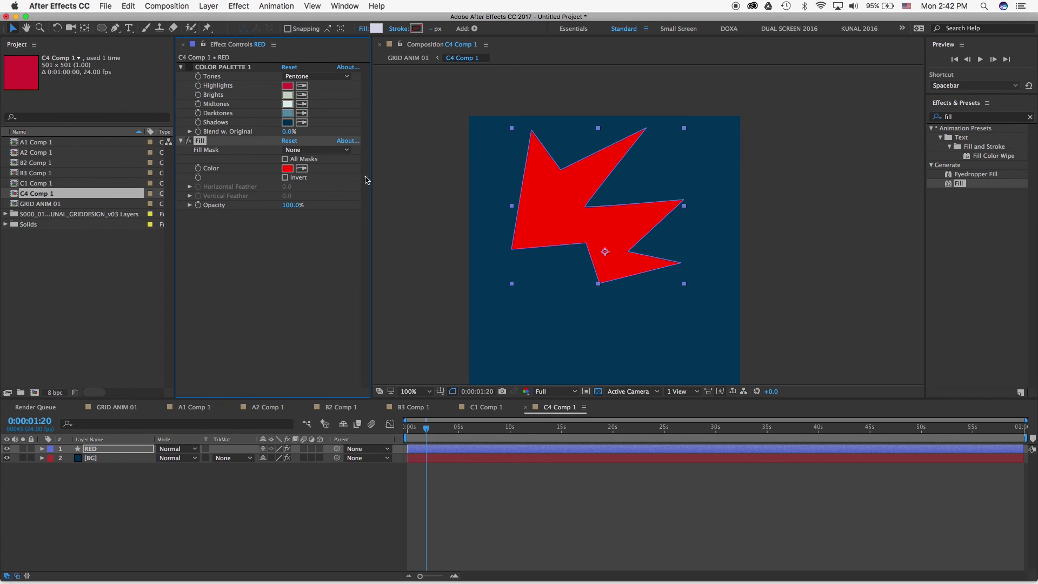
click(287, 85)
Move the RED shape's anchor point to the middle of the shape, then place the shape just above the BG square's top edge.
key(space)
drag(509, 287, 519, 270)
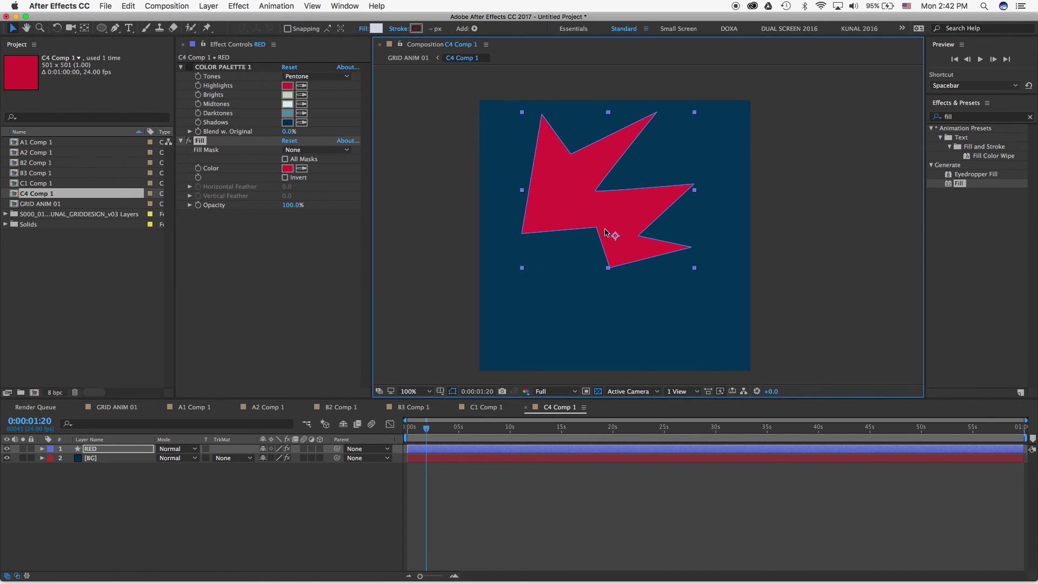
key(y)
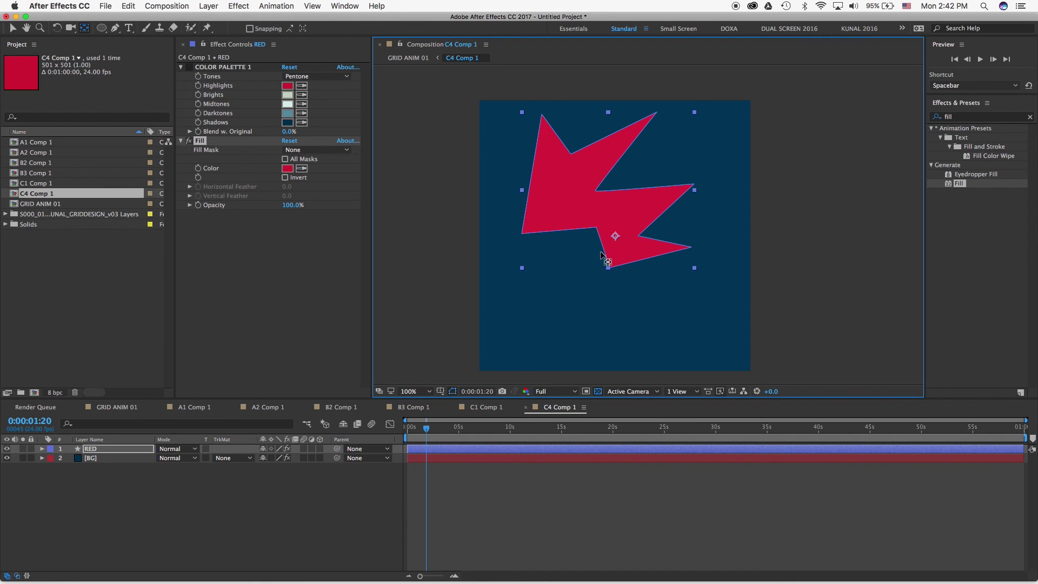
drag(615, 236, 595, 205)
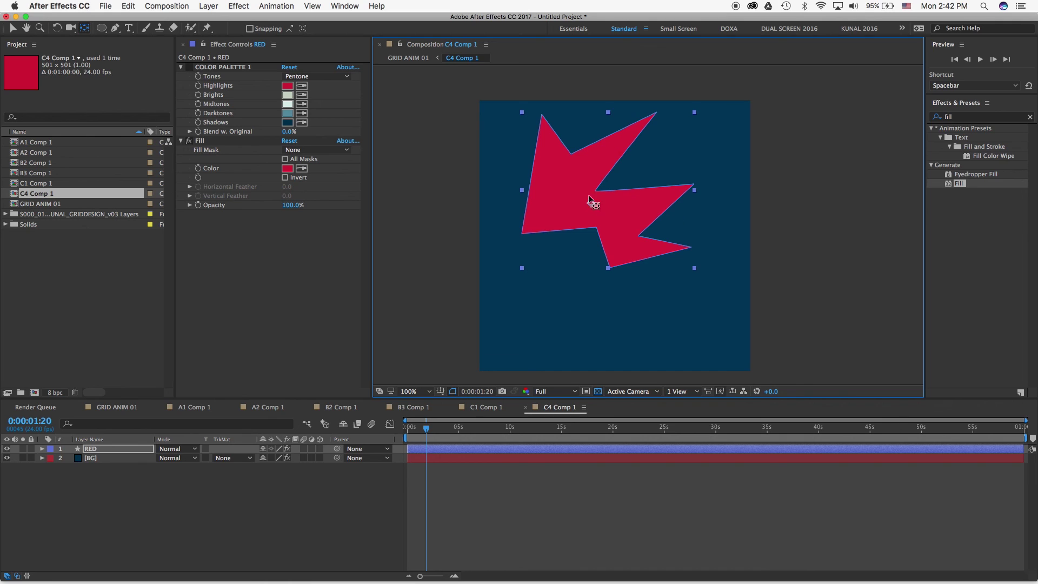
click(602, 206)
mouse_move(589, 200)
mouse_down()
mouse_move(626, 225)
mouse_move(640, 74)
mouse_move(626, 64)
mouse_up()
key(v)
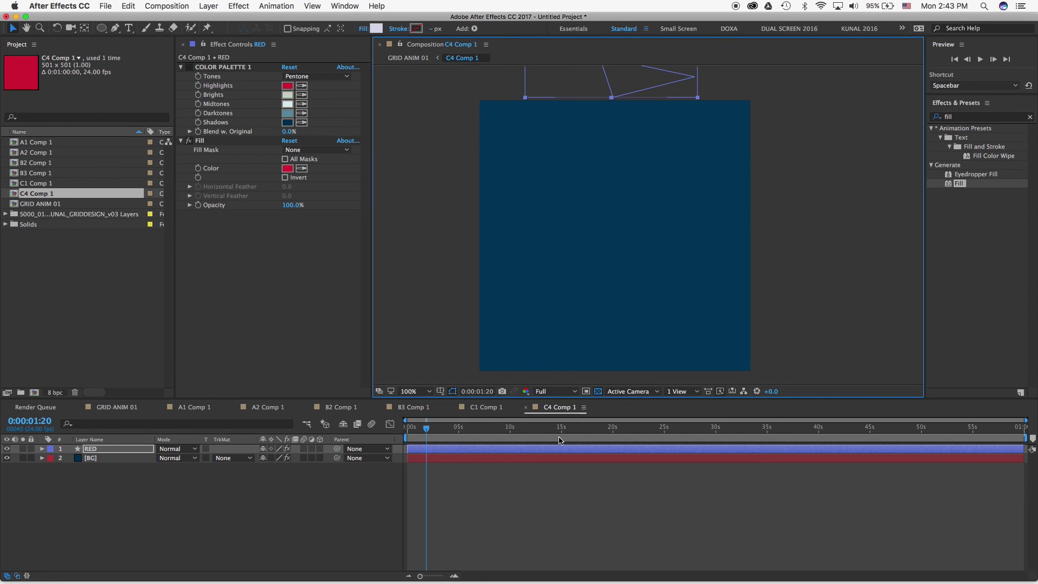
Add composition marker 1 at 0:00 and marker 2 at 4:00.
drag(427, 428, 407, 427)
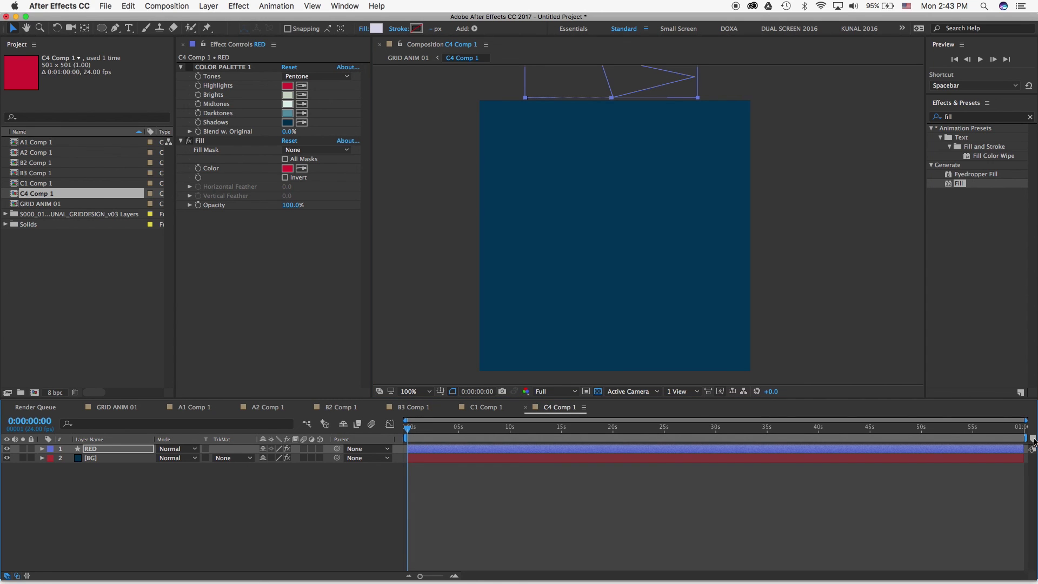
drag(1033, 440, 408, 439)
key(equal)
key(equal)
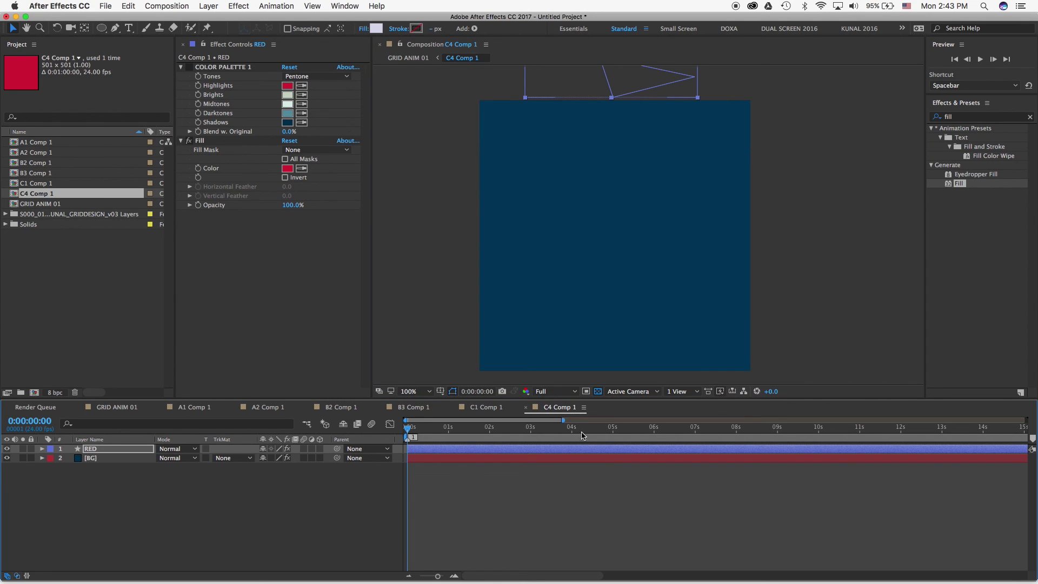
click(571, 433)
key(equal)
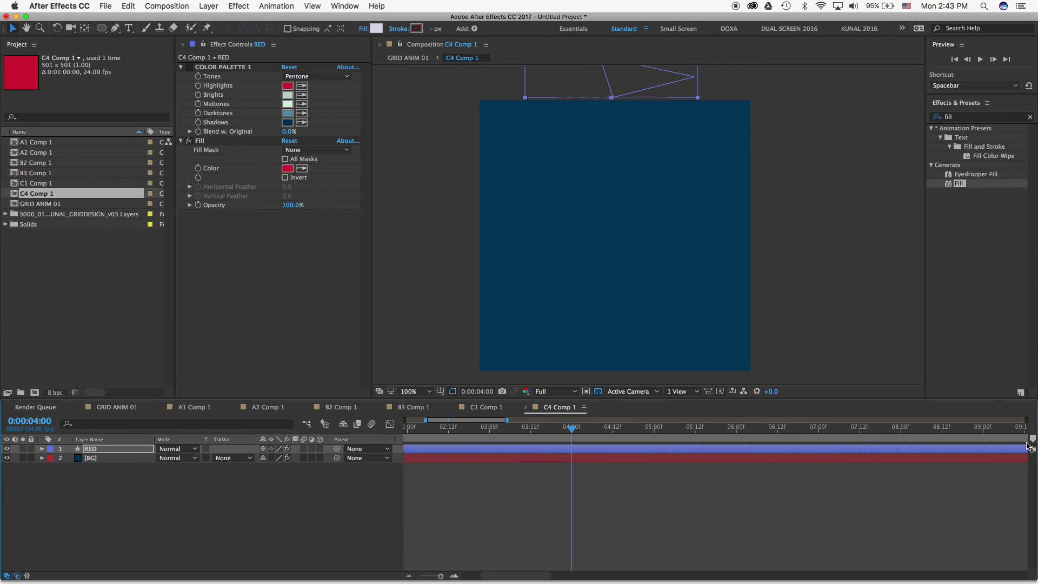
drag(1033, 440, 572, 439)
End the work area exactly at the 4:00 marker.
key(equal)
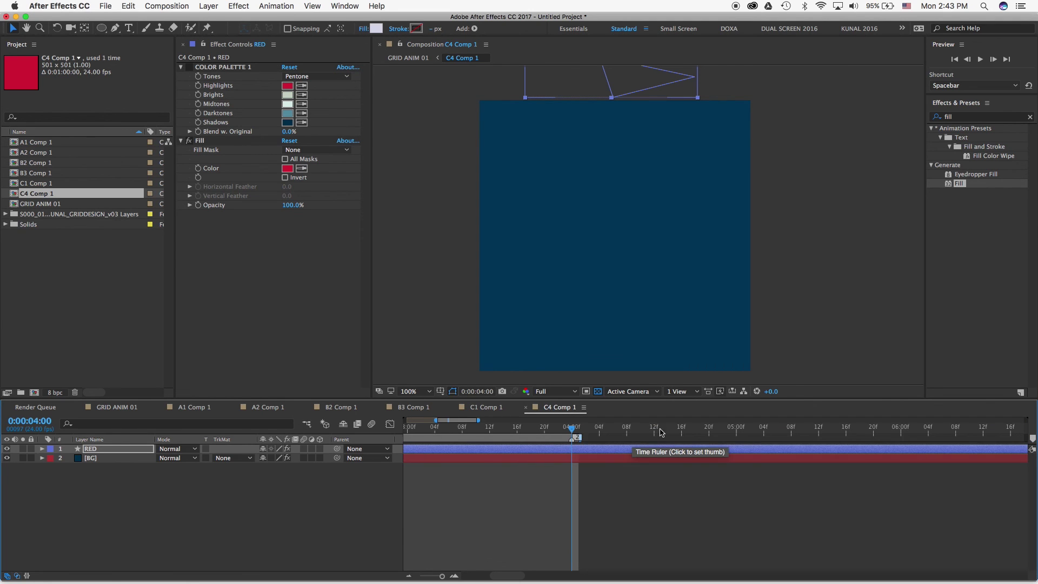
key(equal)
key(equal)
drag(599, 438, 448, 427)
key(minus)
key(minus)
key(minus)
key(minus)
key(minus)
key(minus)
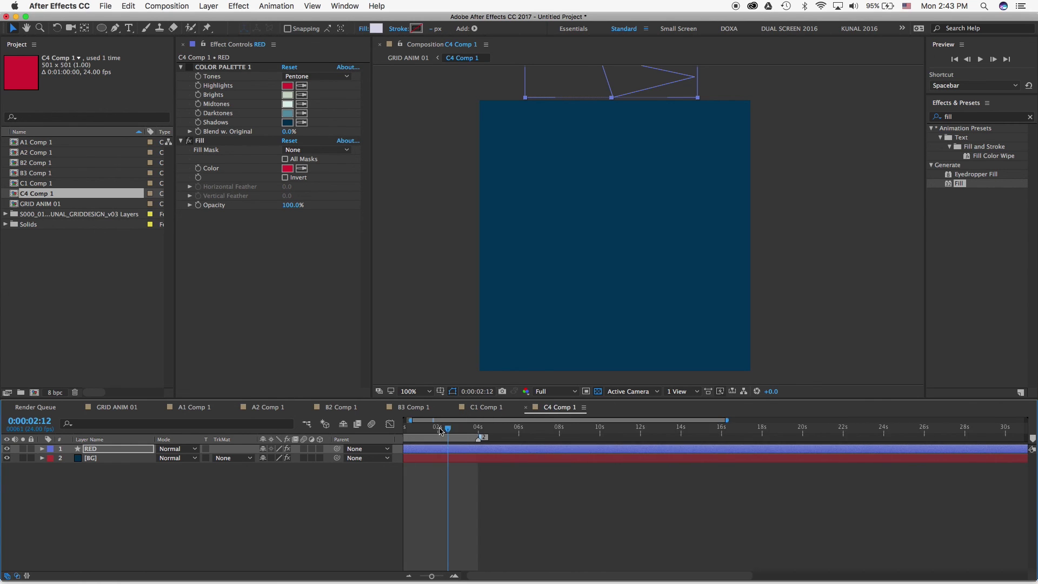
Keyframe RED's Position from above the square at 0:00 to below its lower right edge at 4:00, about 407.5, 676.5.
click(408, 427)
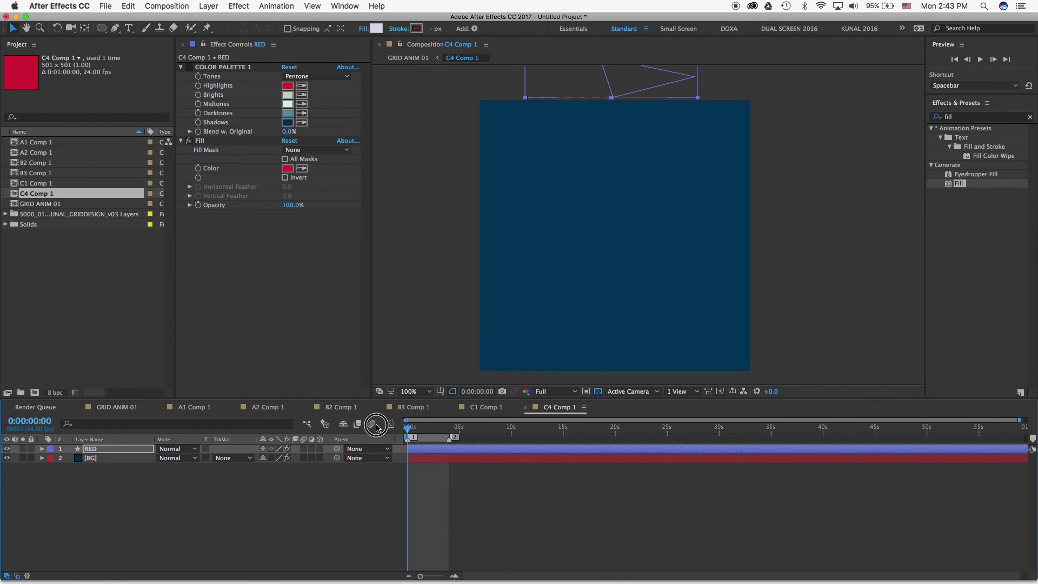
click(115, 449)
key(p)
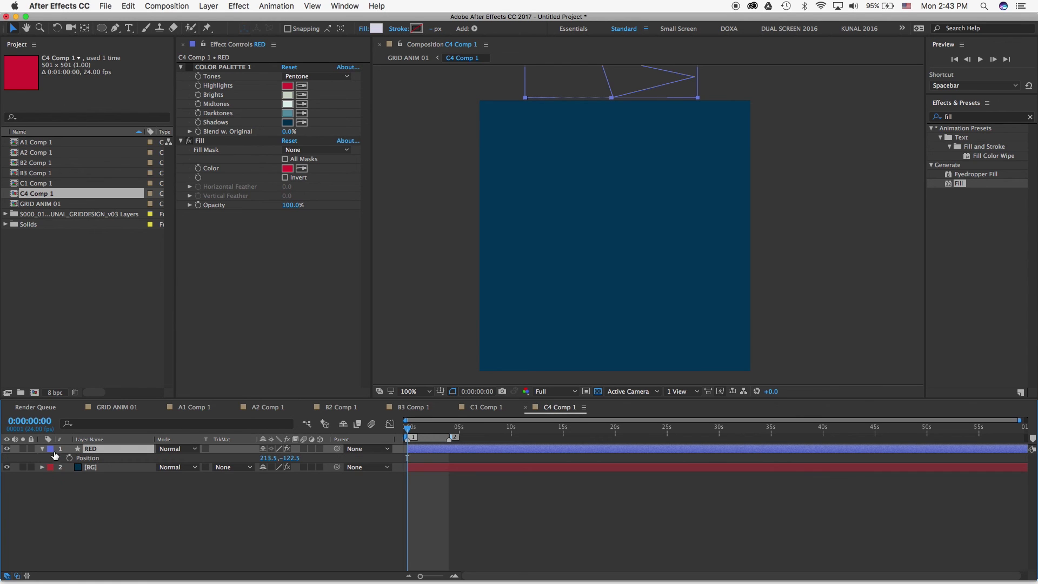
click(70, 458)
key(equal)
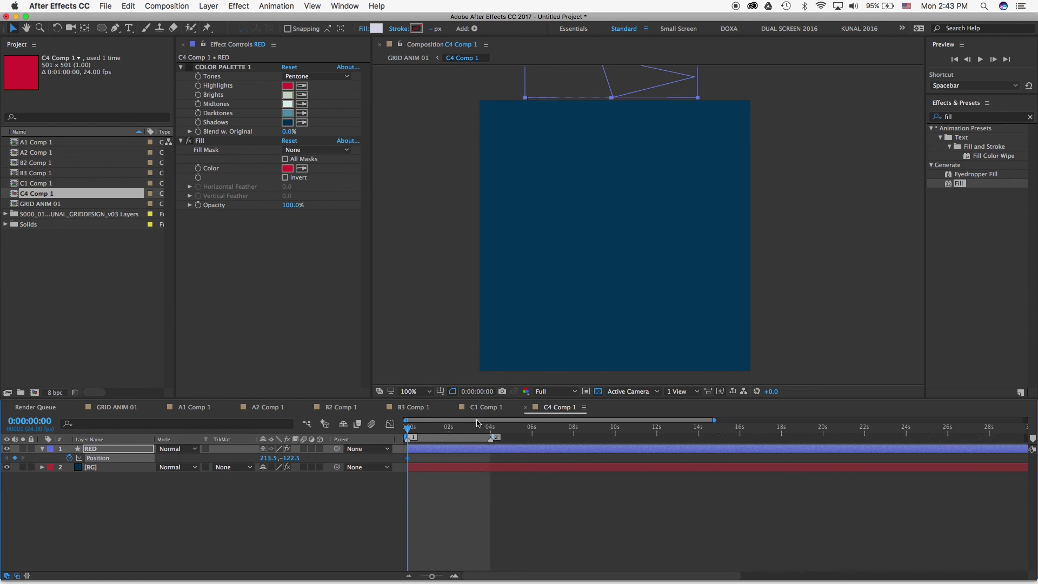
click(490, 427)
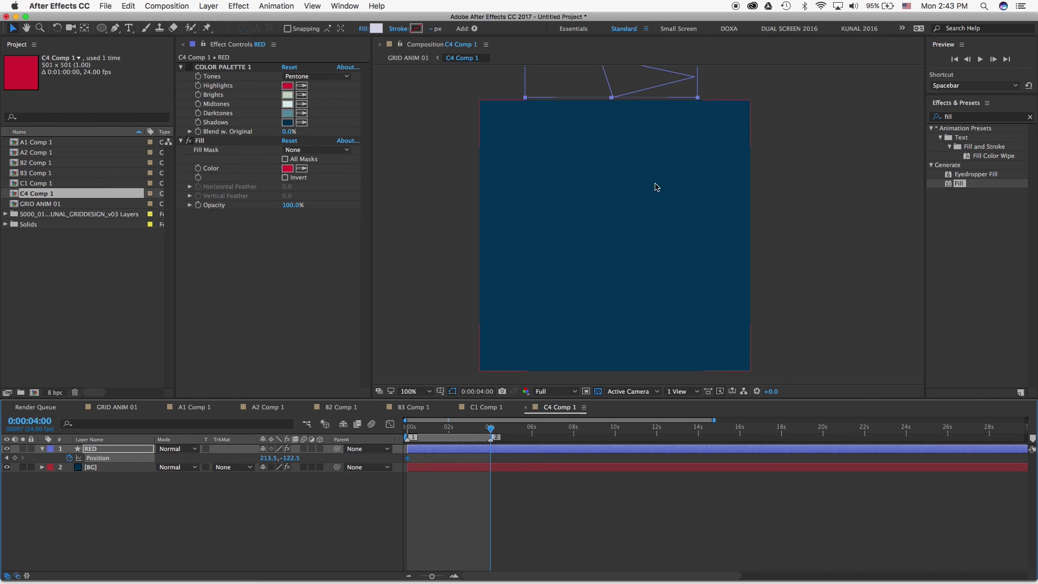
drag(625, 80, 731, 505)
Keyframe the RED layer's Rotation from 0° at 0:00 to 172° at 4:00.
key(Home)
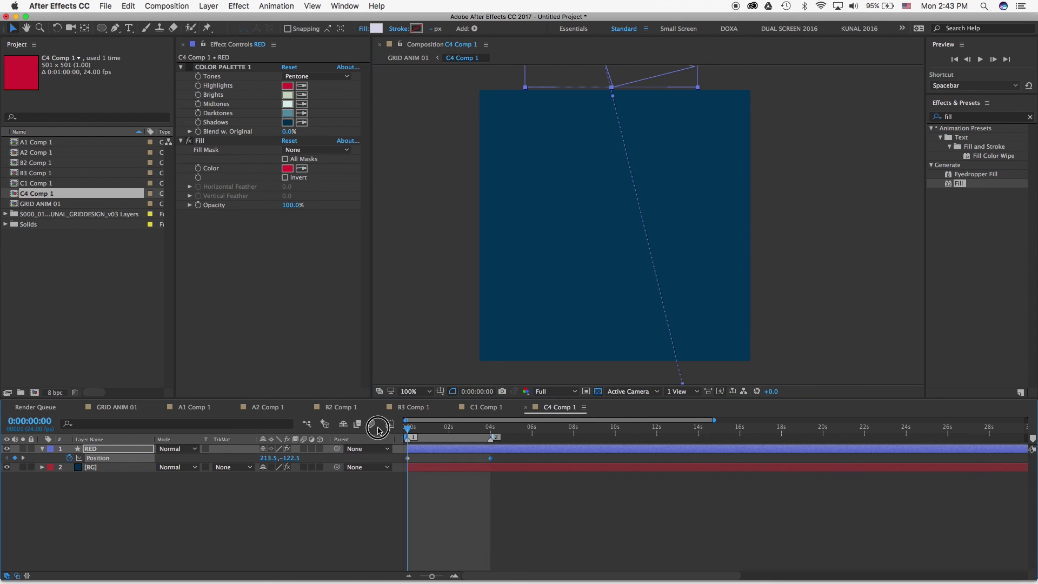
key(r)
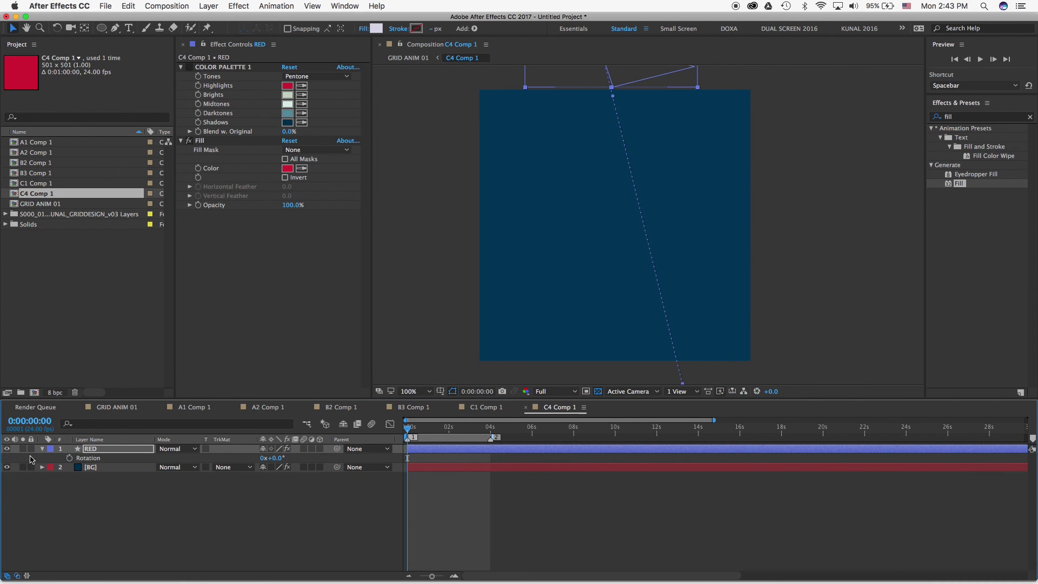
key(shift+p)
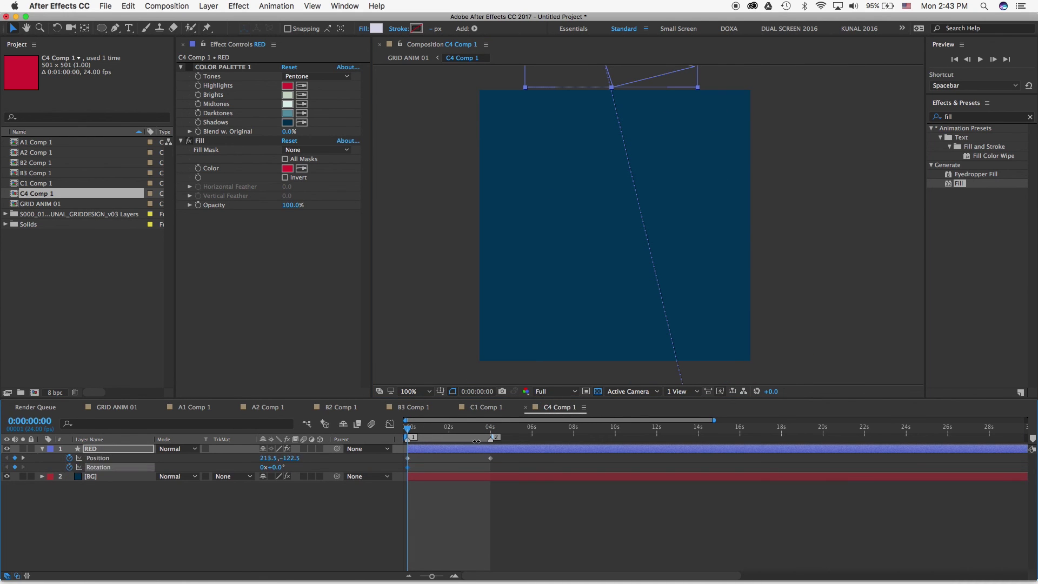
click(490, 430)
drag(490, 430, 494, 430)
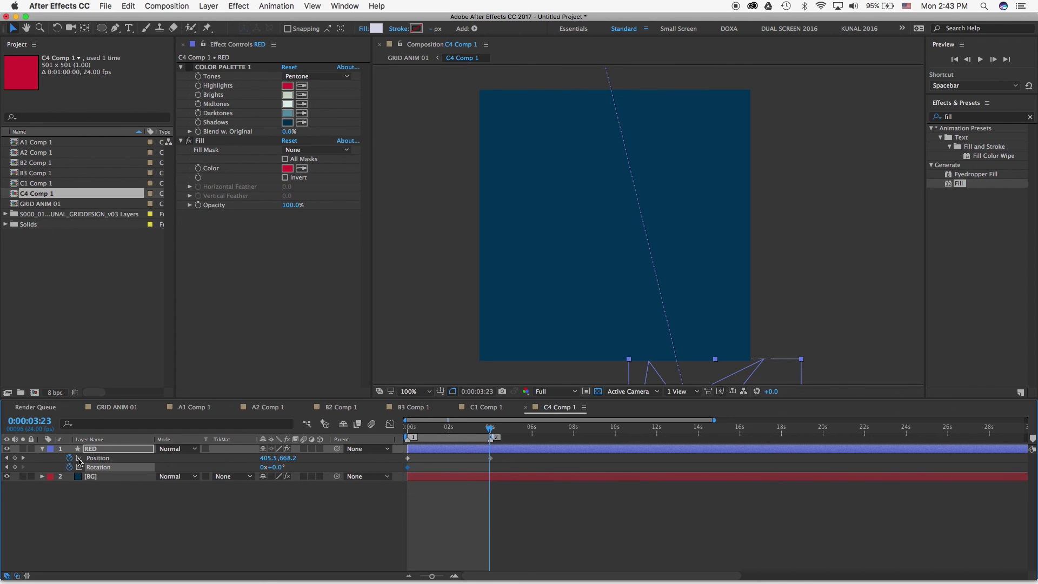
click(7, 458)
click(23, 458)
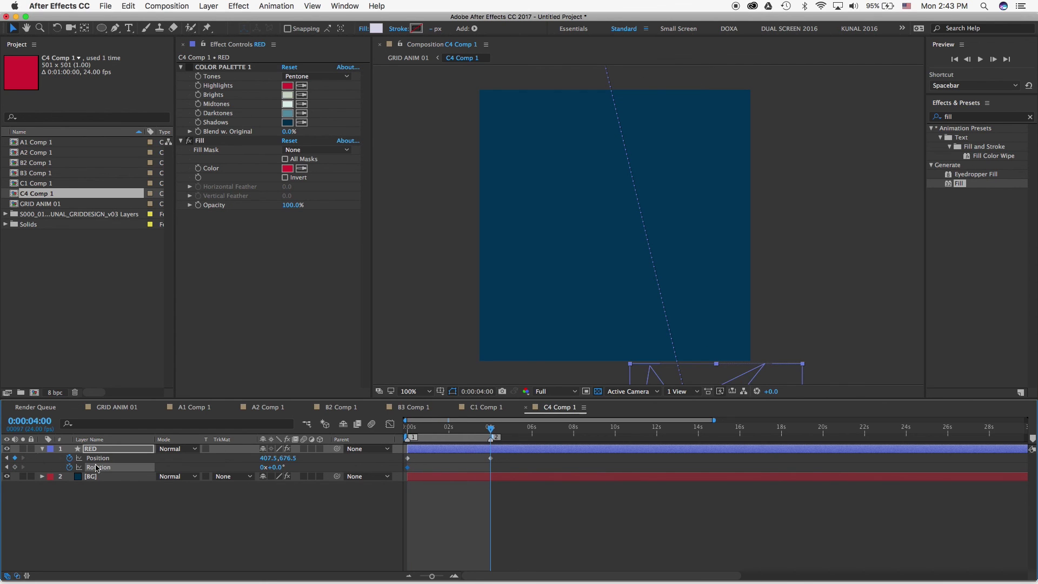
drag(274, 467, 306, 462)
mouse_move(470, 430)
mouse_down()
mouse_move(409, 430)
mouse_move(463, 430)
mouse_up()
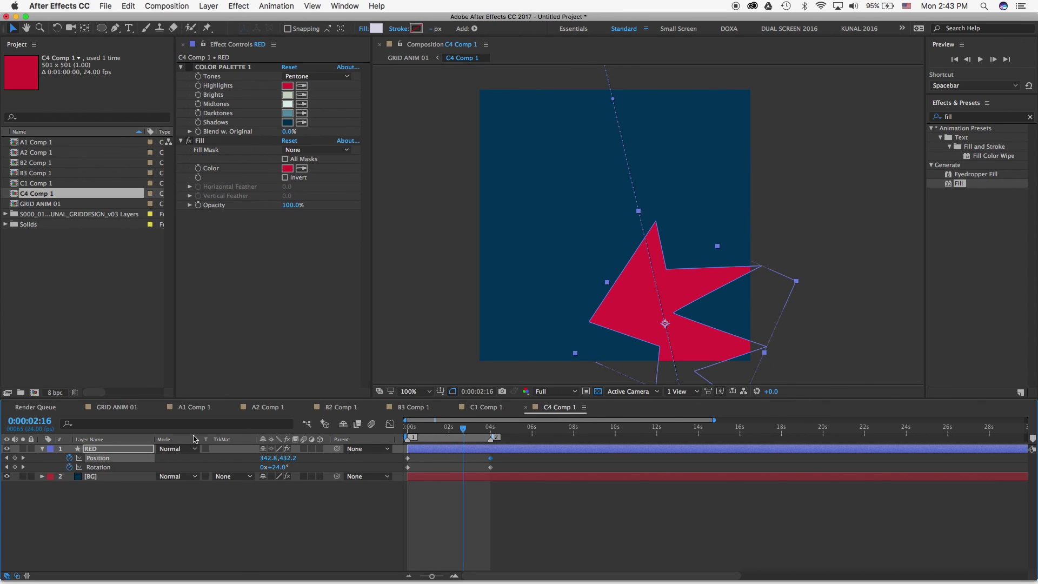
click(23, 467)
drag(276, 467, 356, 472)
Set the Y value of RED's Position keyframe at 4:00 to 639.5.
drag(461, 430, 491, 436)
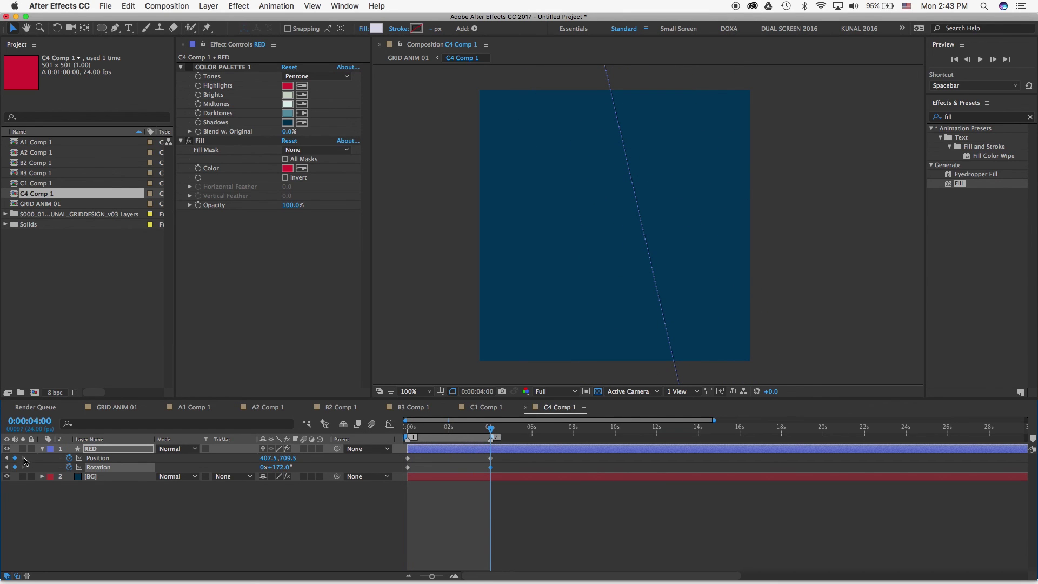
drag(288, 458, 254, 455)
Keyframe the RED layer's Scale from 100% at 0:00 to 69% at 4:00.
drag(475, 427, 401, 427)
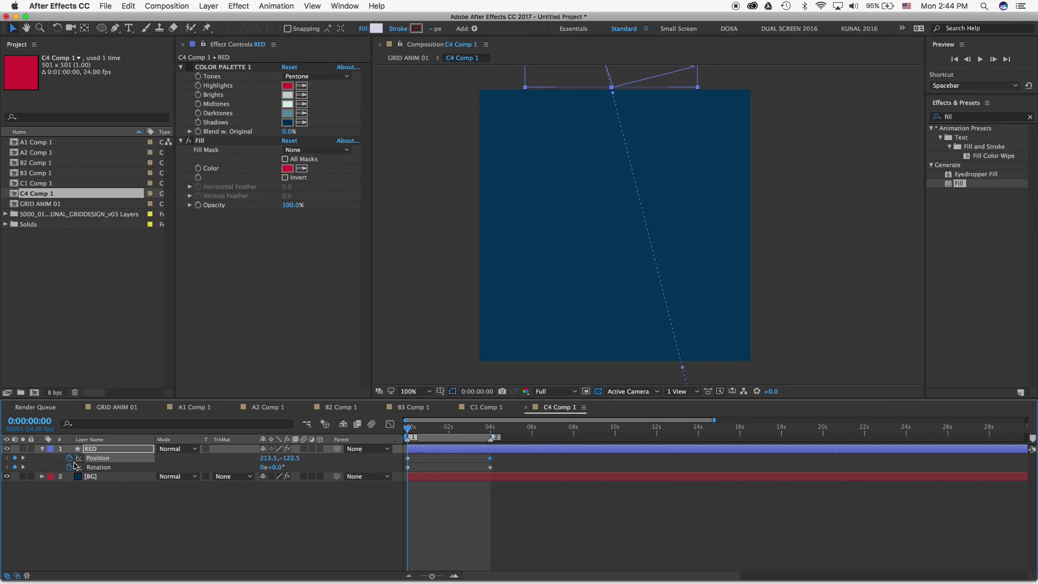
key(s)
click(69, 458)
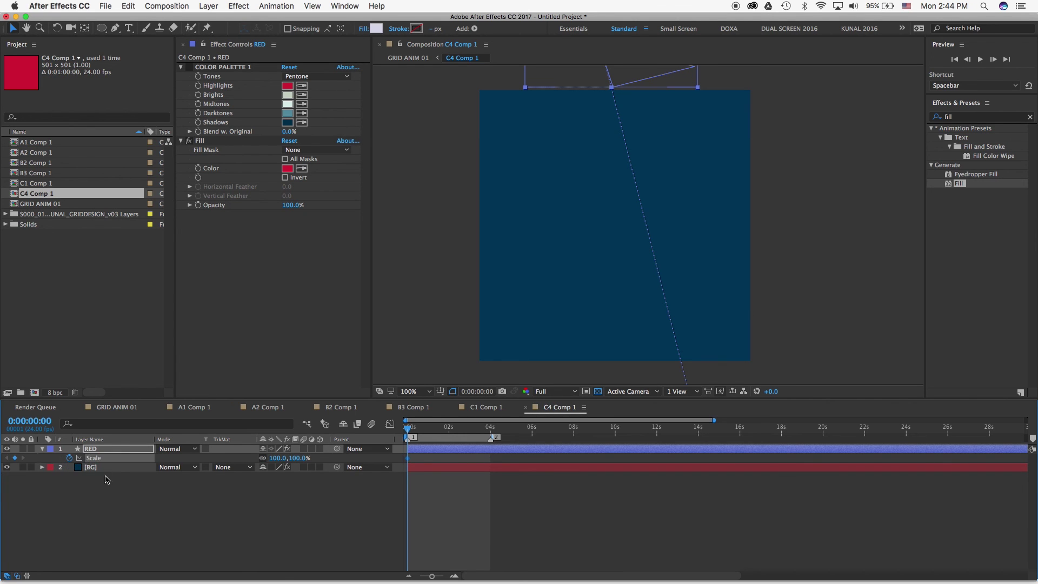
key(u)
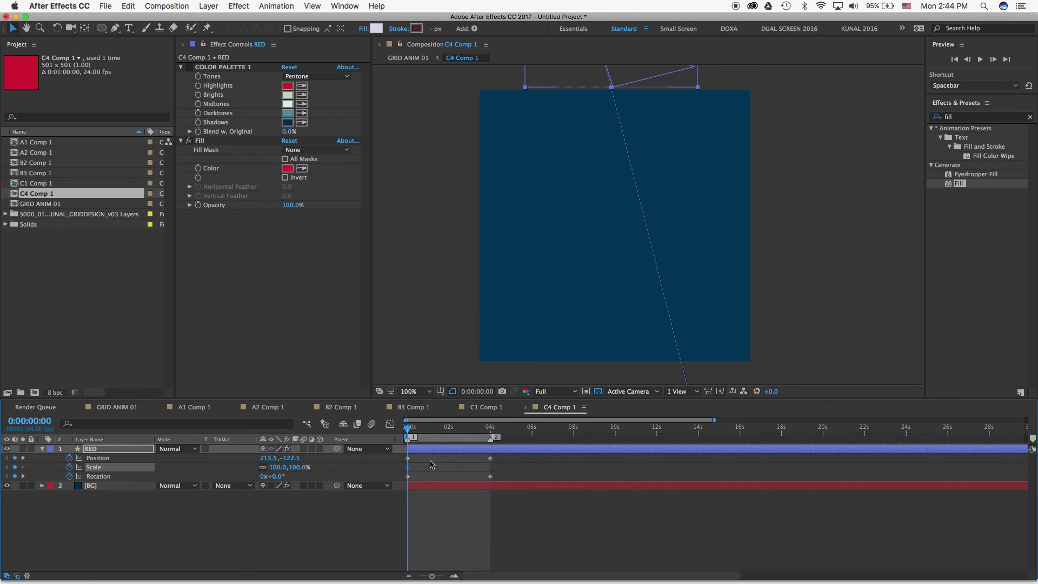
click(23, 477)
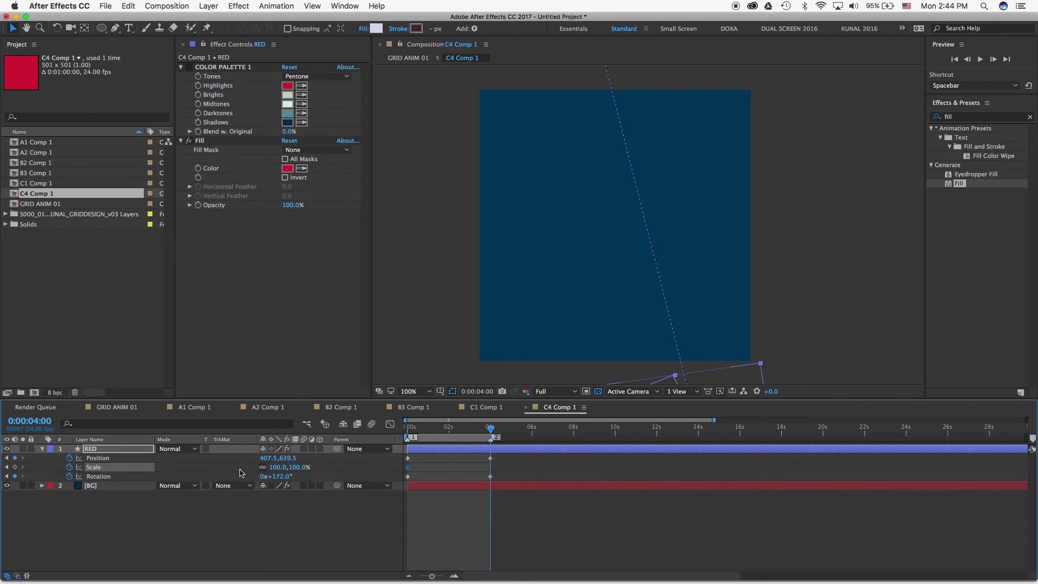
drag(278, 470, 259, 469)
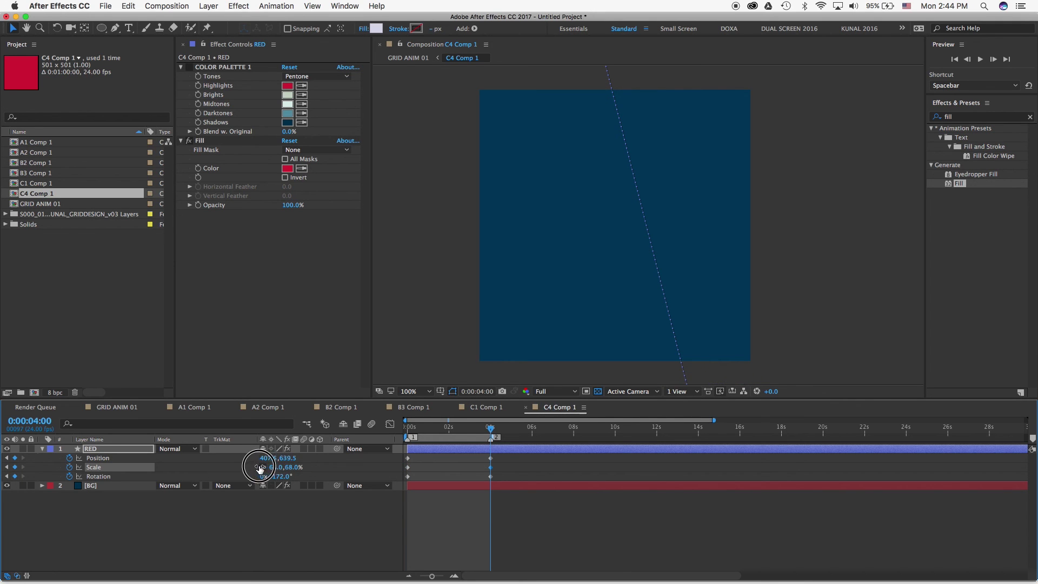
Raise RED's end position at 4:00 to Y 588.5, just below the BG square, and scrub through the motion.
drag(579, 332, 598, 225)
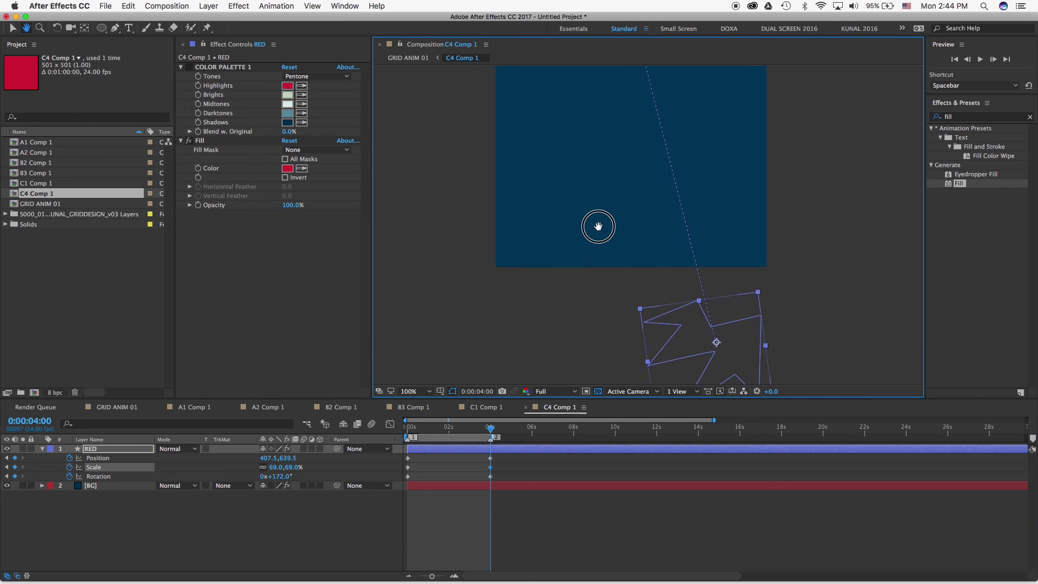
drag(290, 459, 264, 458)
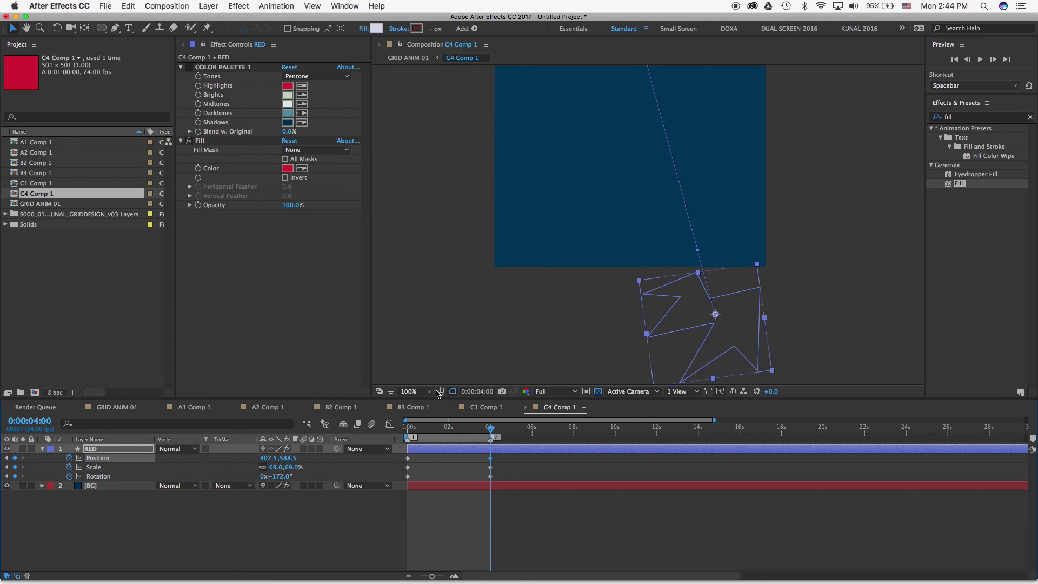
key(space)
drag(467, 198, 521, 292)
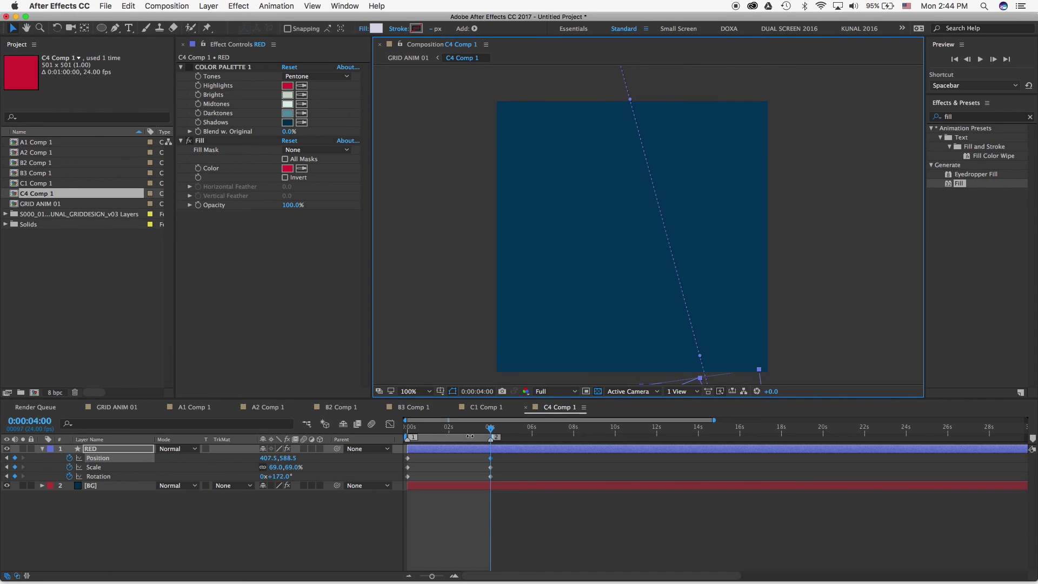
mouse_move(490, 428)
mouse_down()
mouse_move(400, 431)
mouse_move(491, 442)
mouse_up()
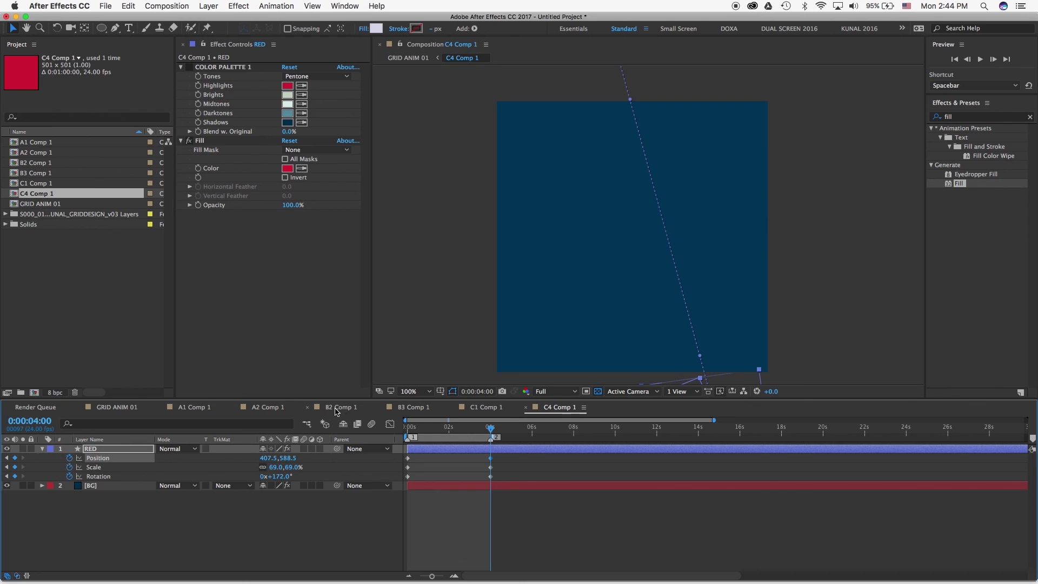
Duplicate the RED layer and show the copy's keyframed properties.
click(106, 450)
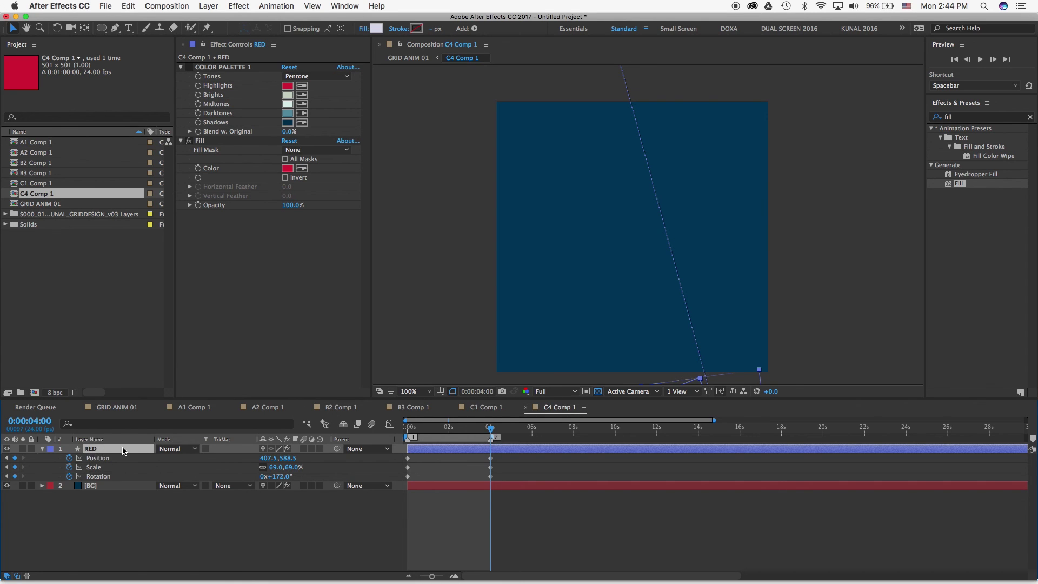
key(super+d)
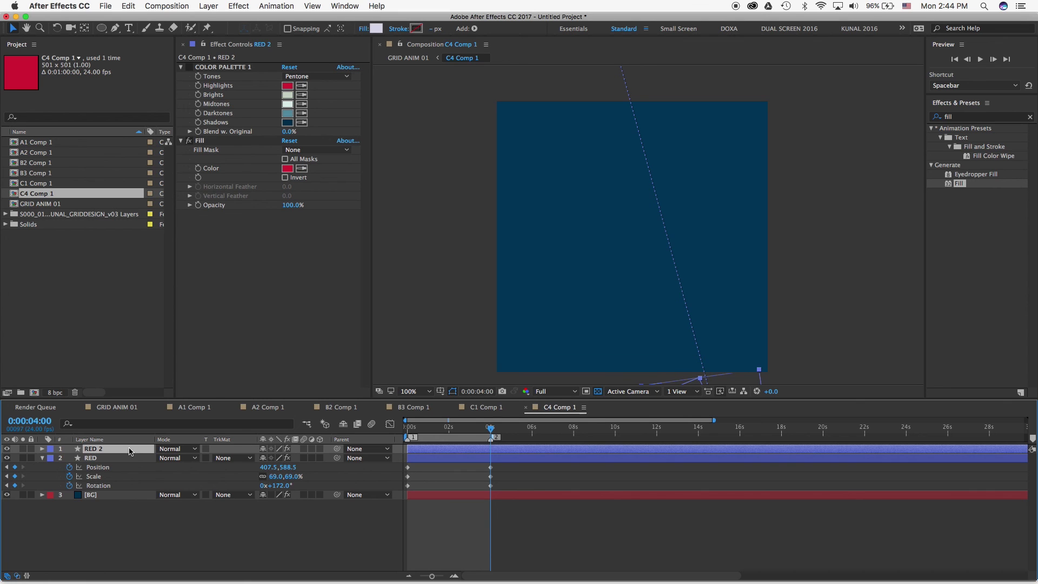
key(u)
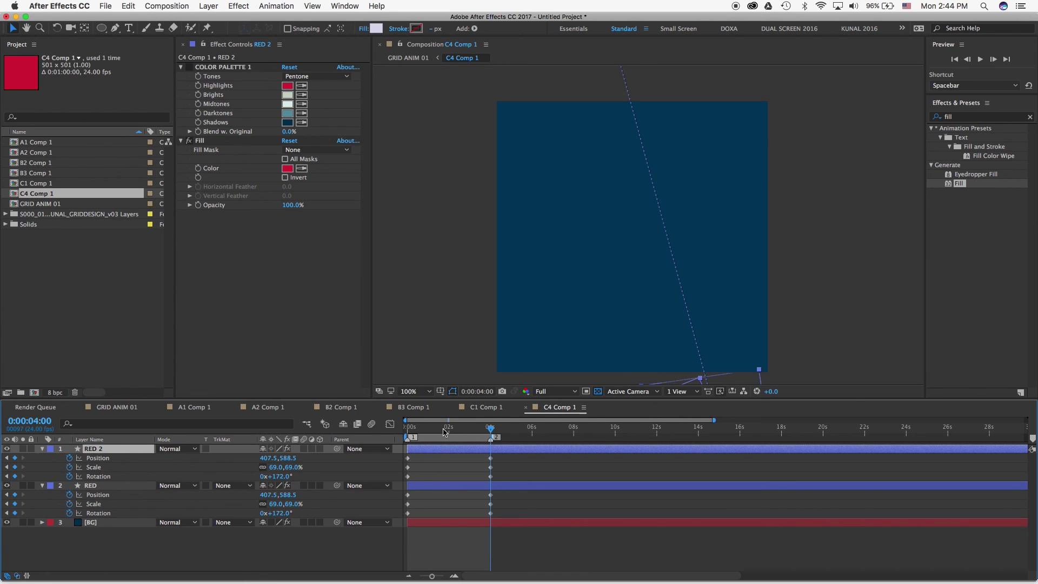
At 2:00, sample the Brights palette swatch as the copied layer's Fill color and rename the layer CREAM.
drag(443, 431, 448, 431)
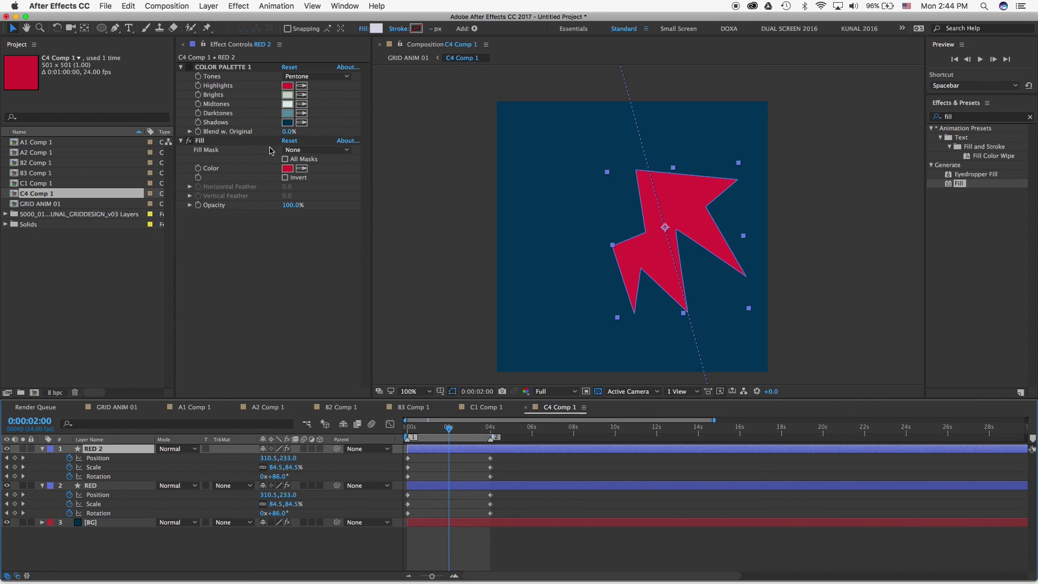
click(302, 168)
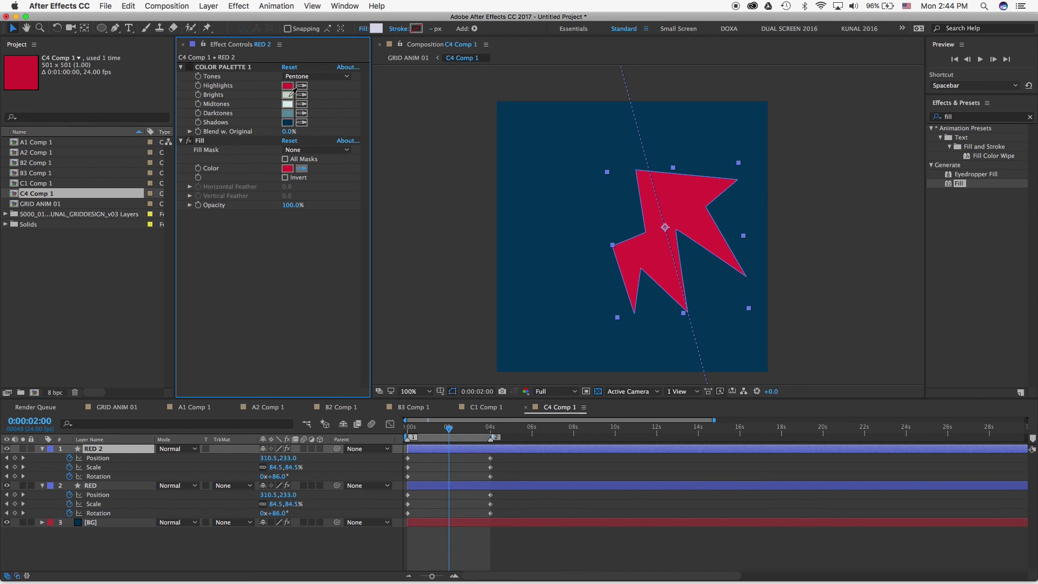
click(289, 95)
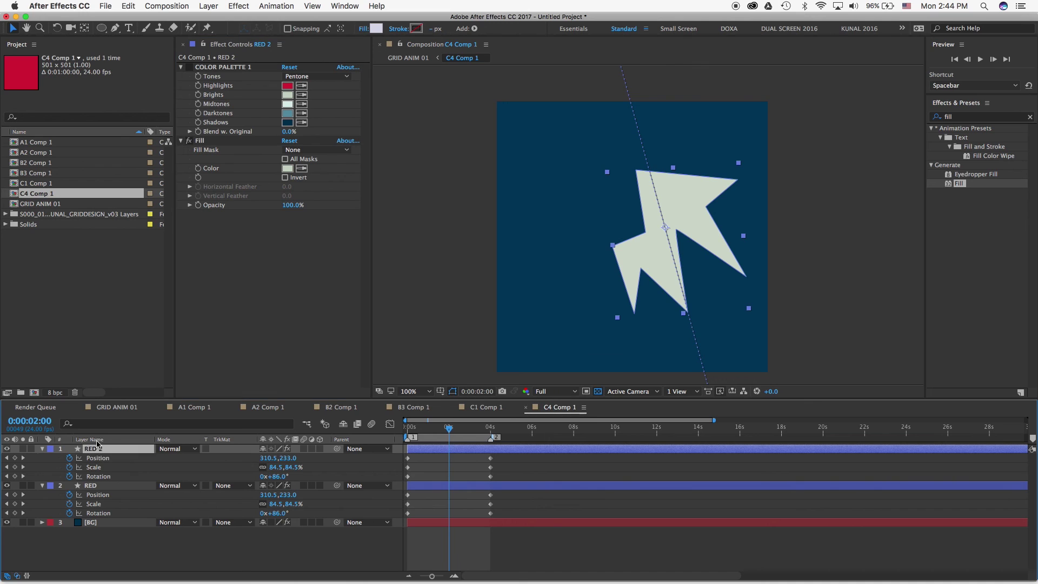
text(CREAM)
key(Return)
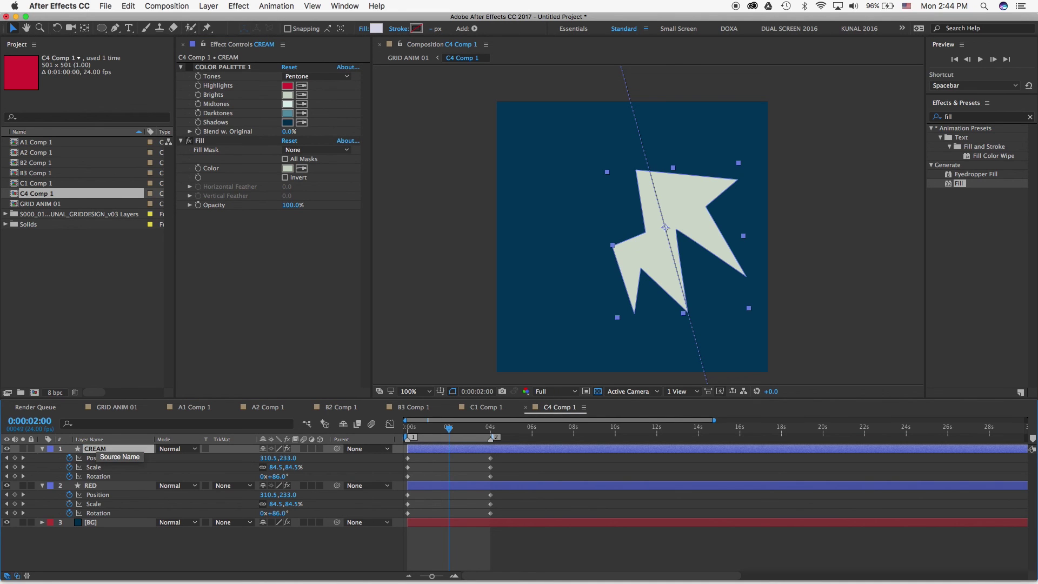
Hide the RED layer and reshape the CREAM shape's path points into an irregular five-pointed star.
click(44, 548)
click(7, 485)
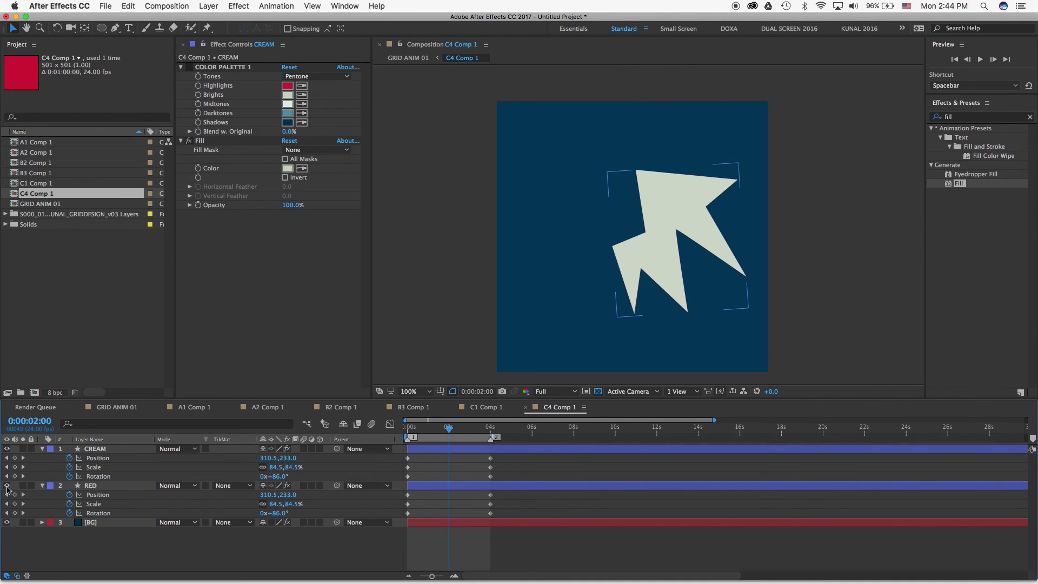
click(107, 450)
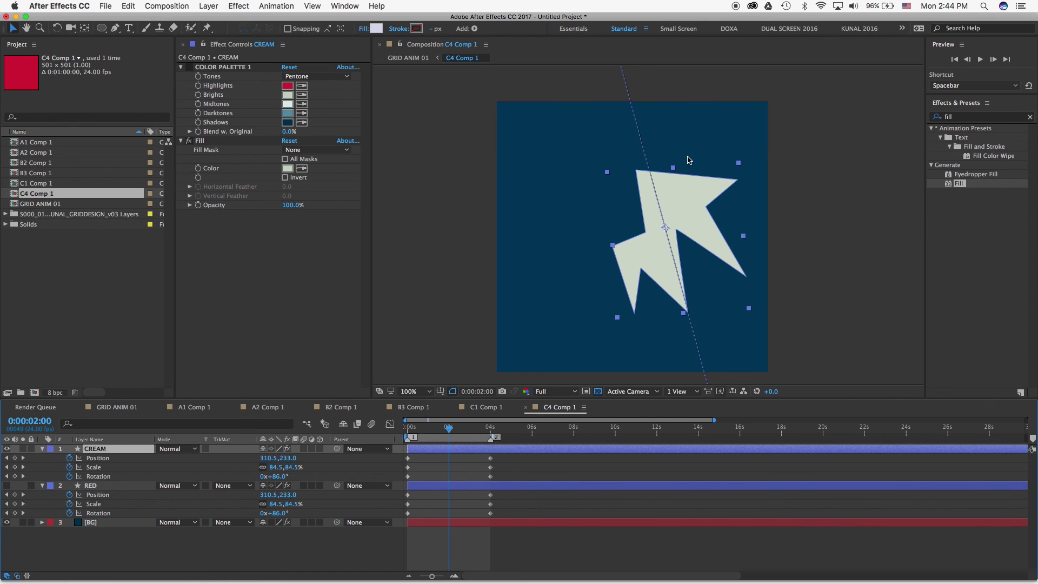
click(694, 201)
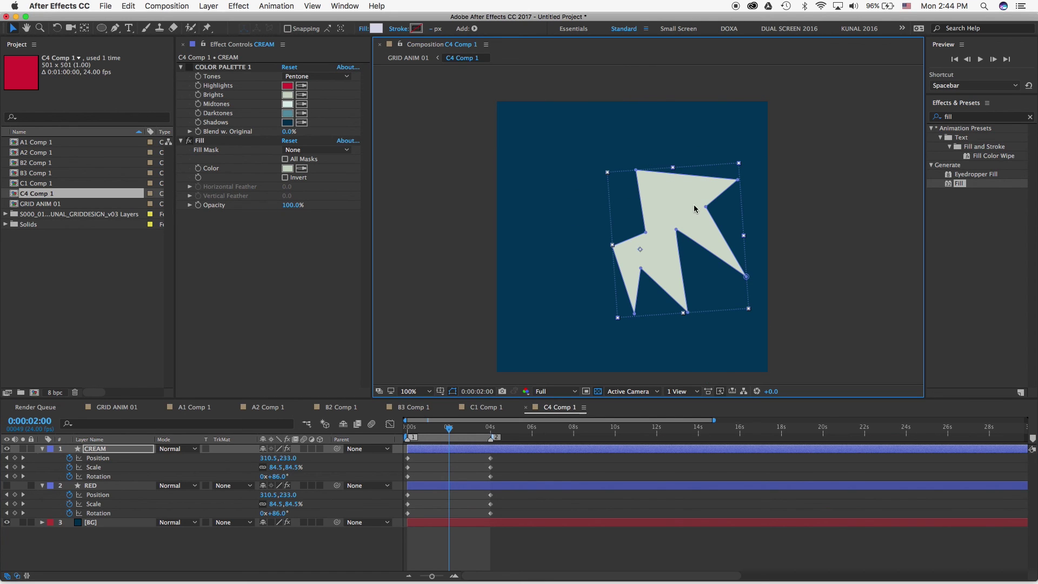
drag(636, 172, 661, 188)
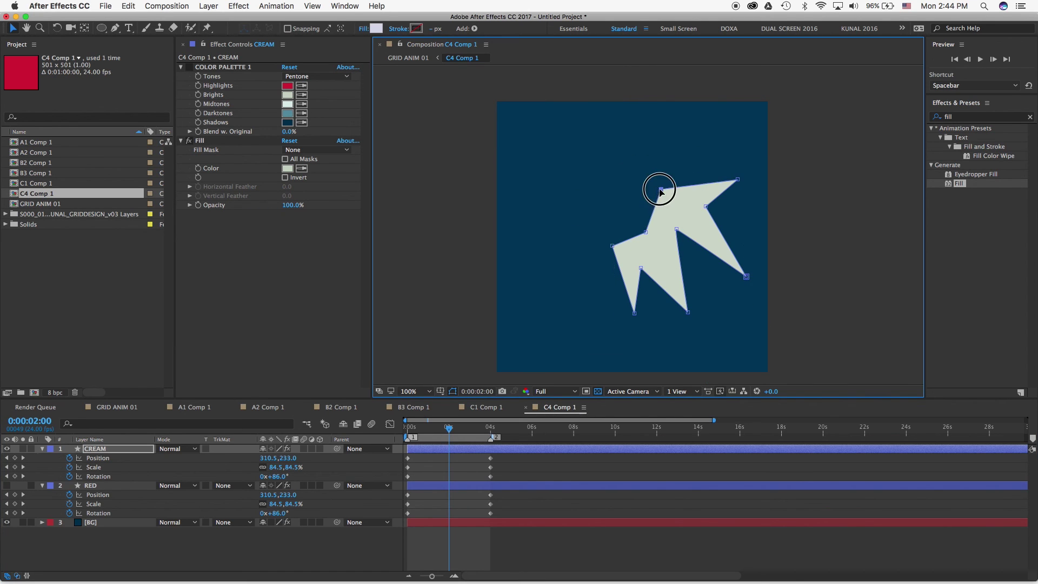
drag(739, 180, 713, 197)
drag(677, 231, 684, 250)
drag(612, 246, 619, 313)
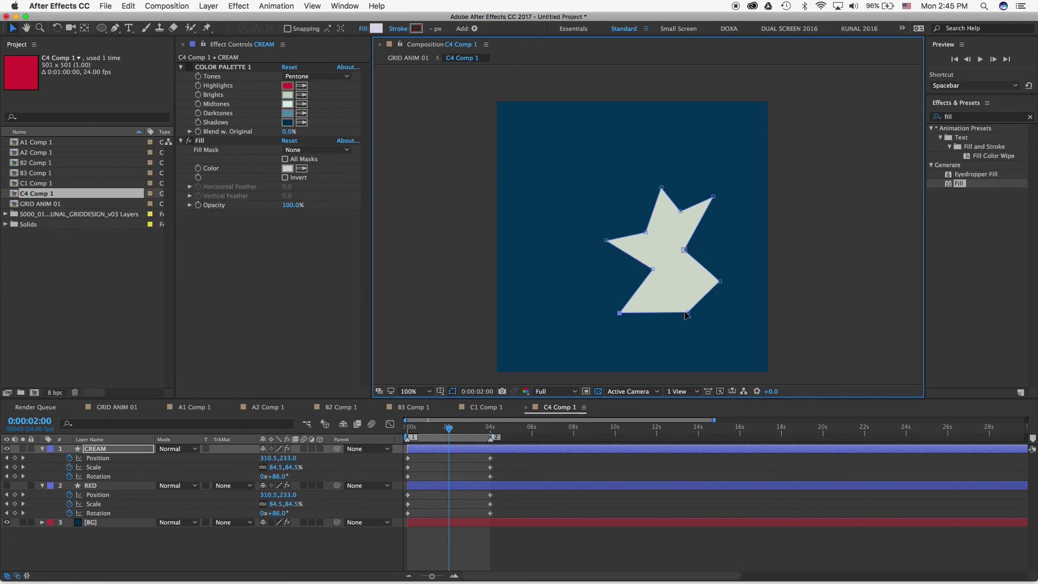
drag(688, 312, 756, 305)
click(648, 269)
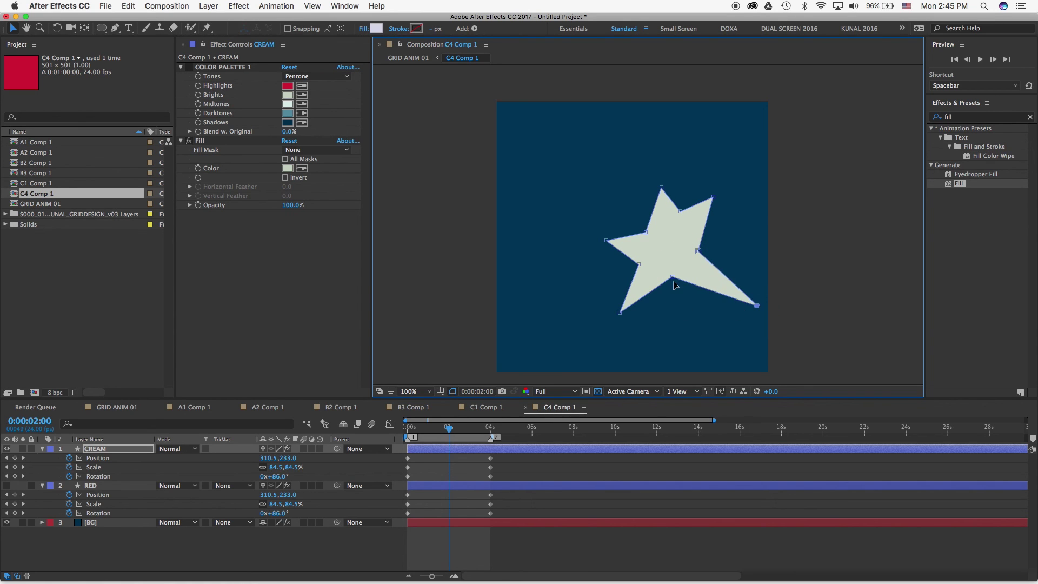
mouse_move(674, 278)
mouse_down()
mouse_move(679, 291)
mouse_move(668, 276)
mouse_up()
At 0:00, raise CREAM's lowest point above the square and shift its starting Position right to beyond the square's upper-right corner.
drag(433, 429, 407, 429)
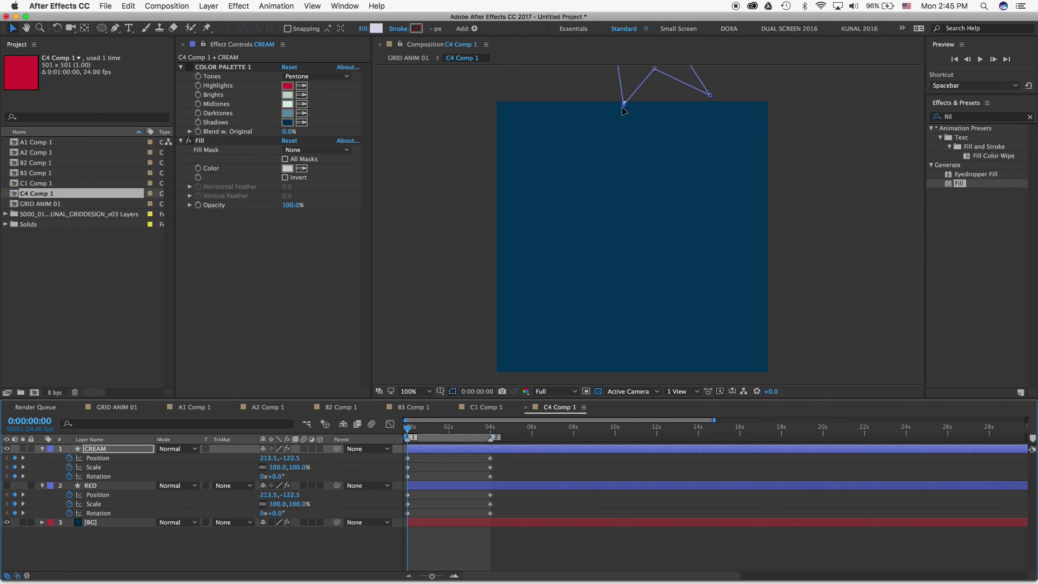
drag(622, 108, 621, 102)
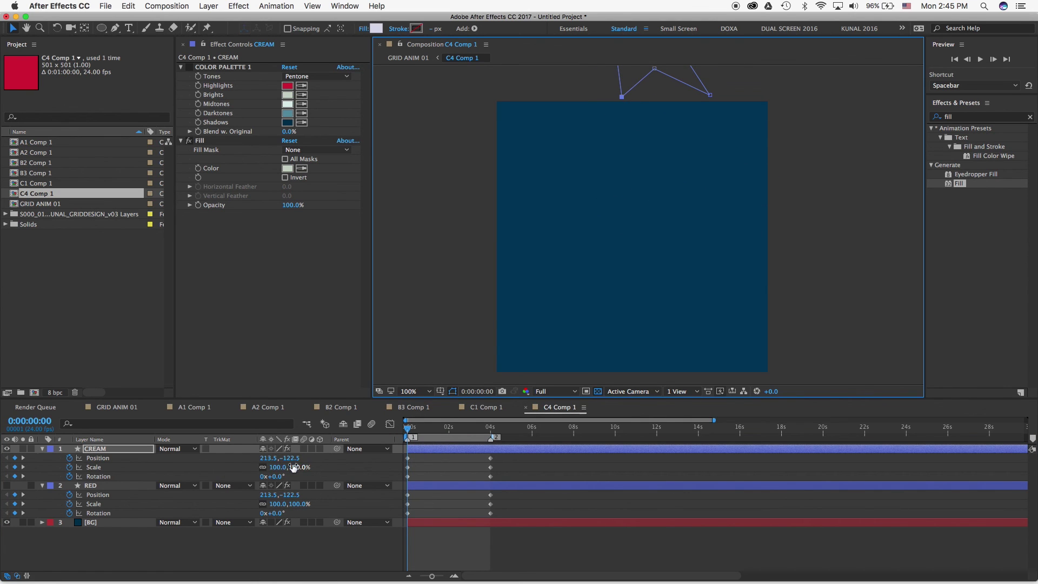
drag(268, 458, 479, 460)
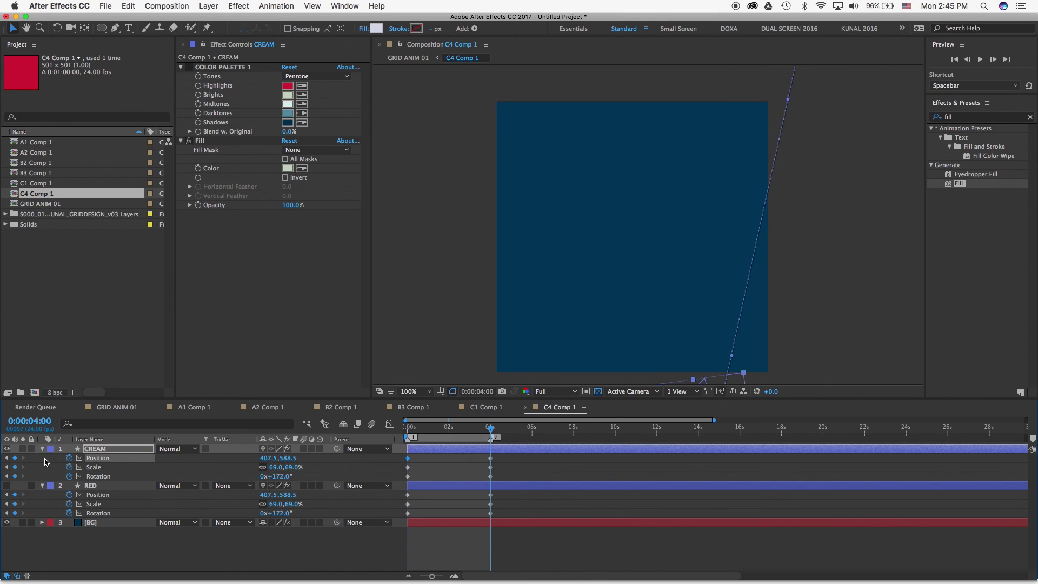
Set CREAM's keyframes at 4:00 to Position -235.5, 278.5, Scale 179% and Rotation 117°, placing it off the square's left side.
click(22, 458)
drag(269, 458, 5, 429)
drag(284, 458, 258, 459)
key(Right)
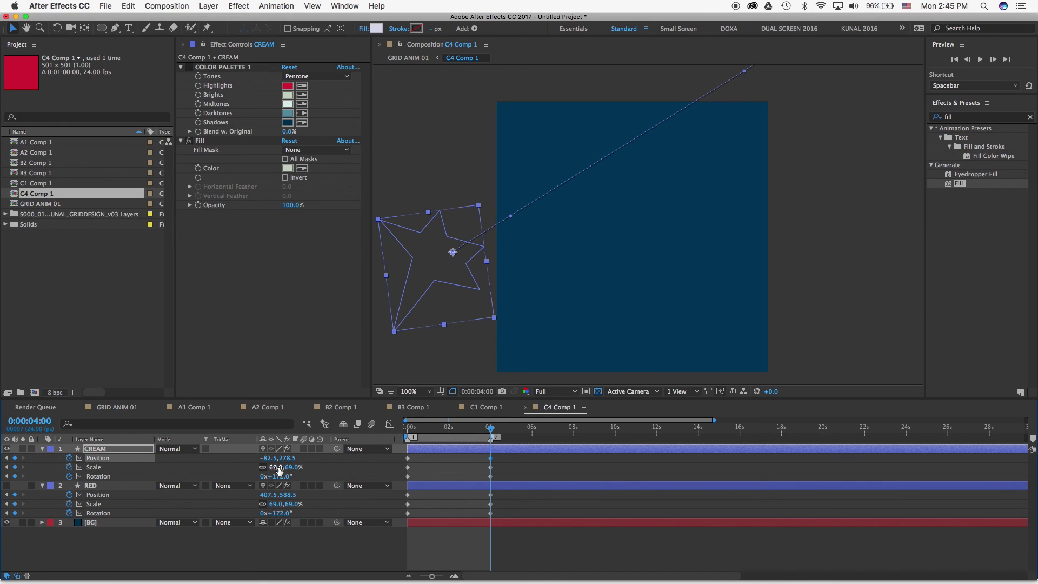
drag(281, 478, 340, 471)
drag(272, 463, 187, 454)
Show the RED layer again and scrub through the animation to check both shapes' motion together.
drag(461, 430, 493, 432)
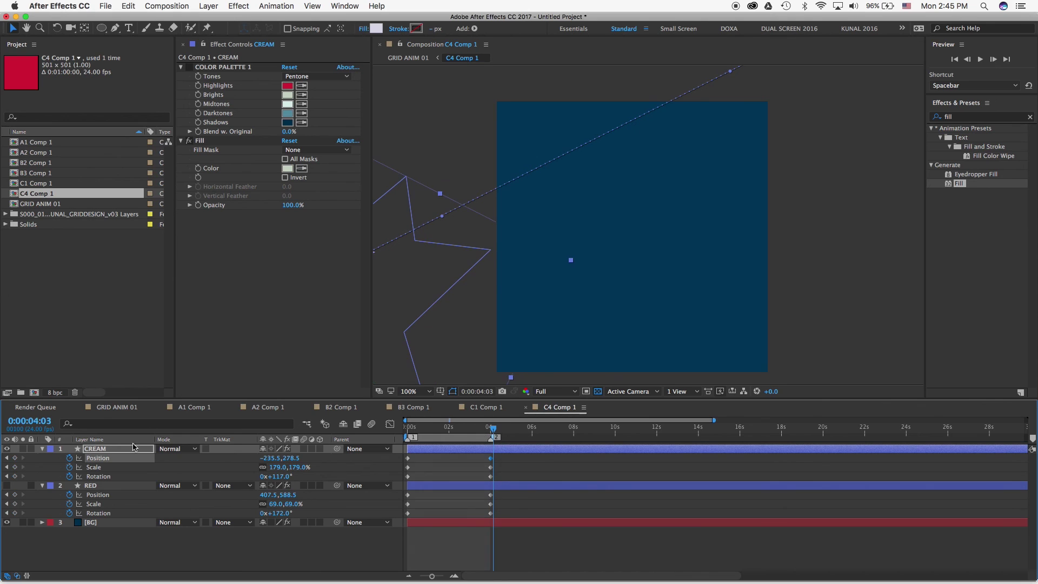
click(6, 486)
drag(427, 430, 475, 442)
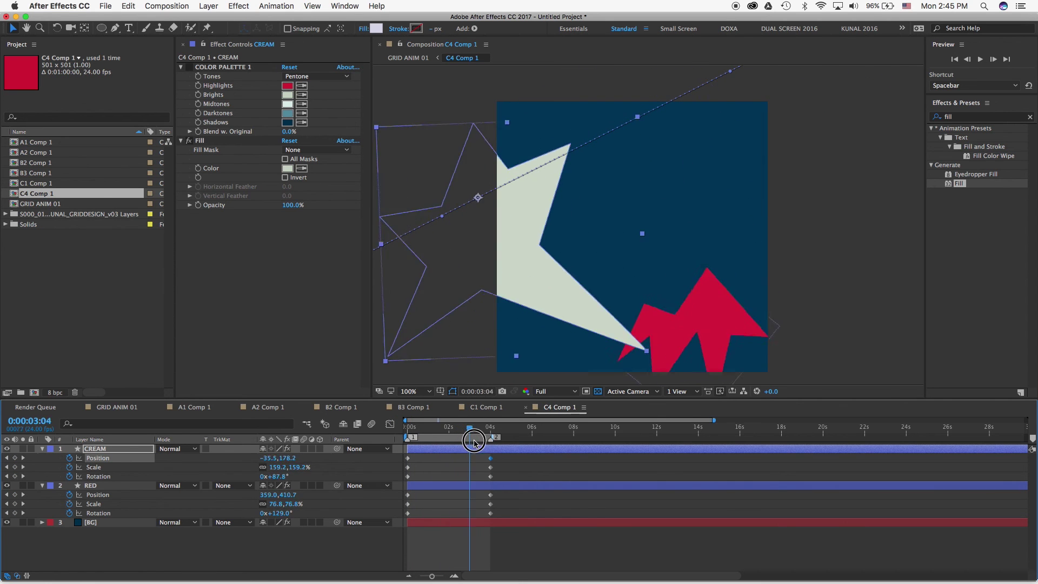